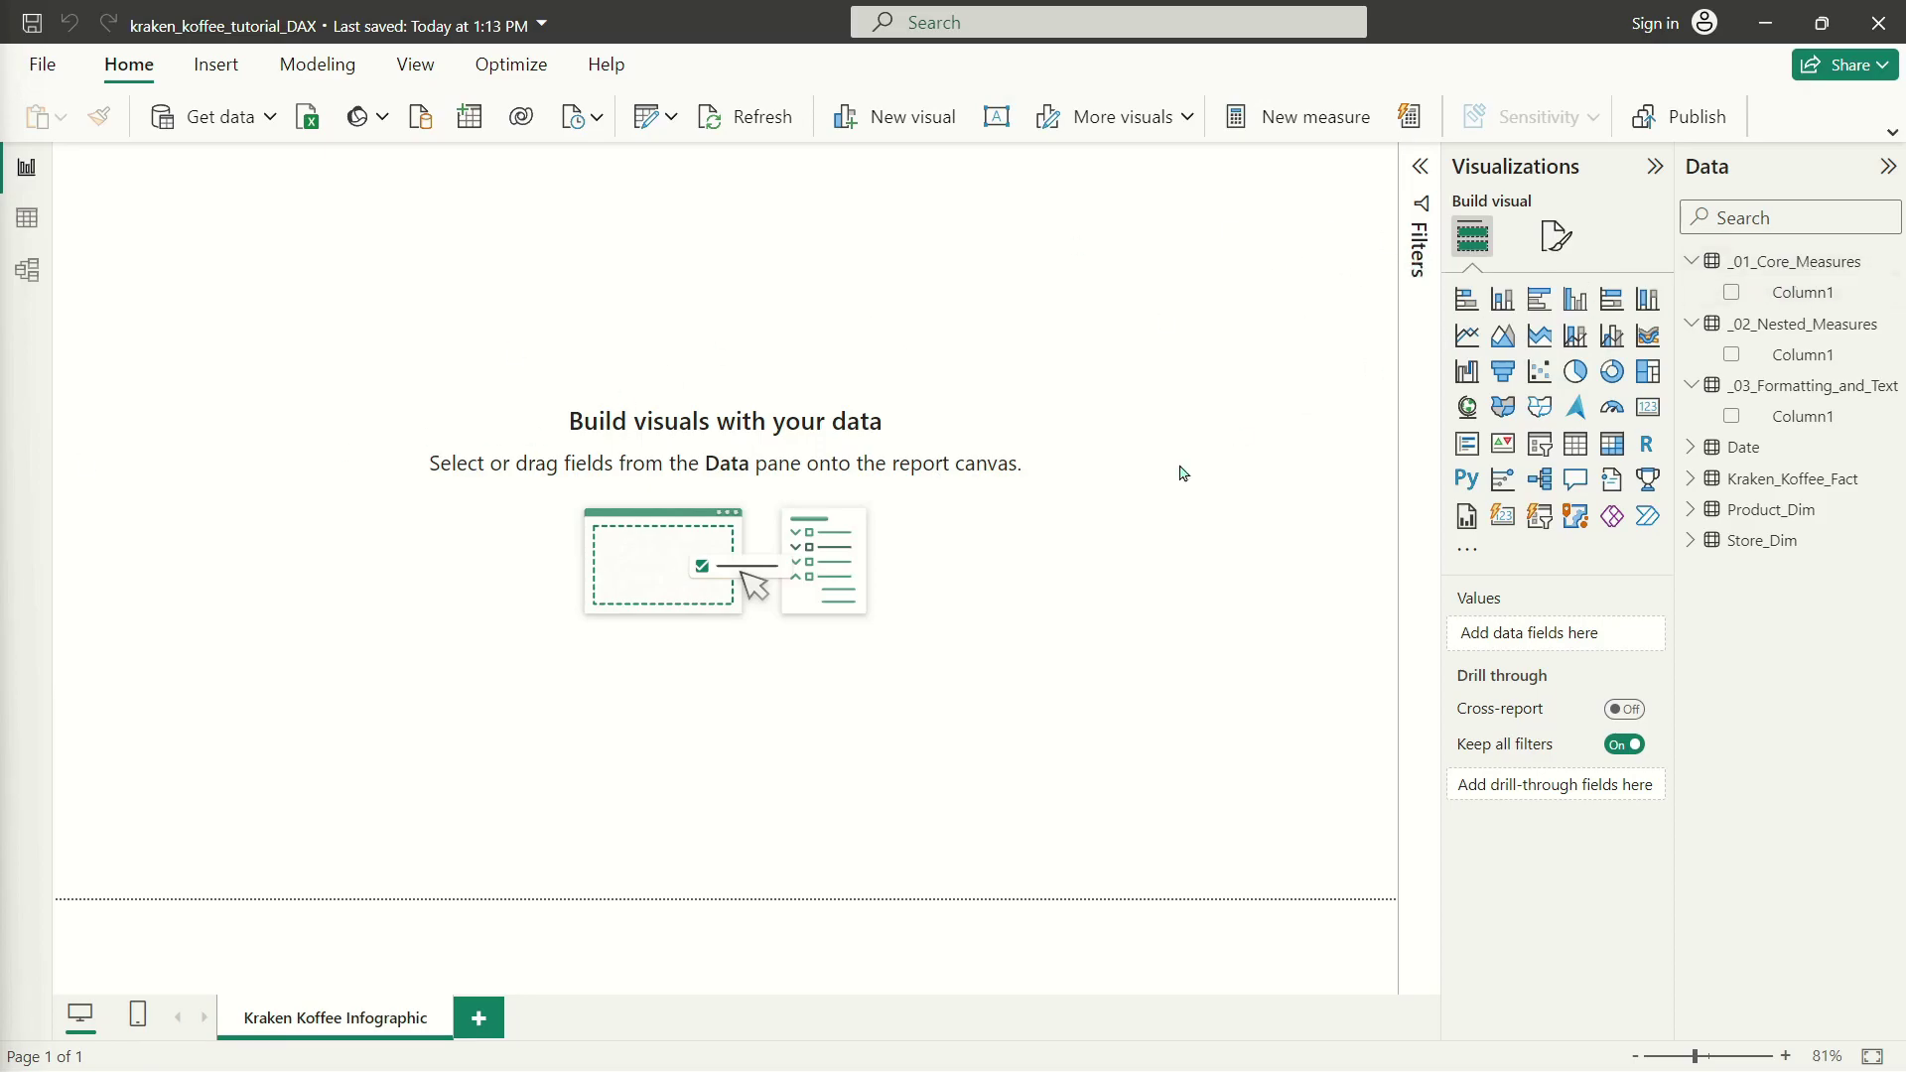
Add a new report page and hide it.
{"action": "left_click", "coordinate": [488, 1032]}
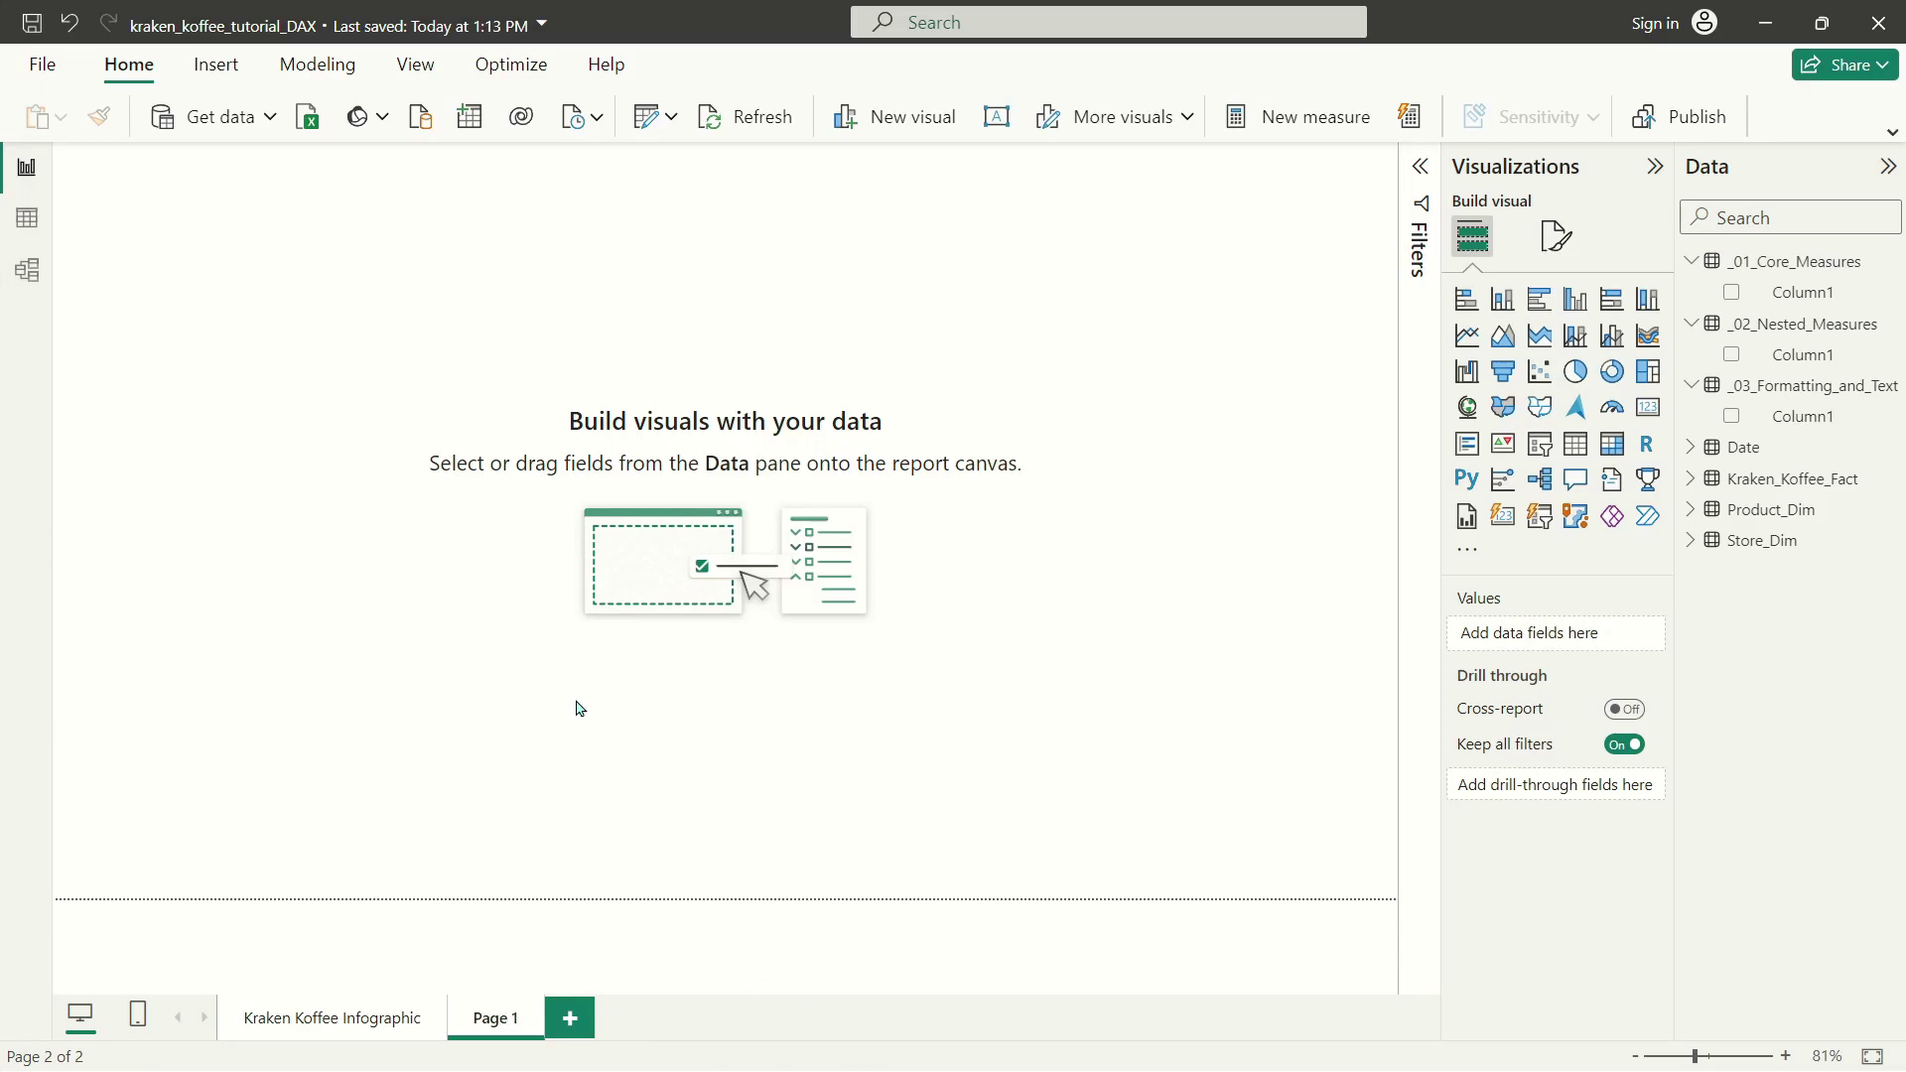
{"action": "right_click", "coordinate": [512, 1032]}
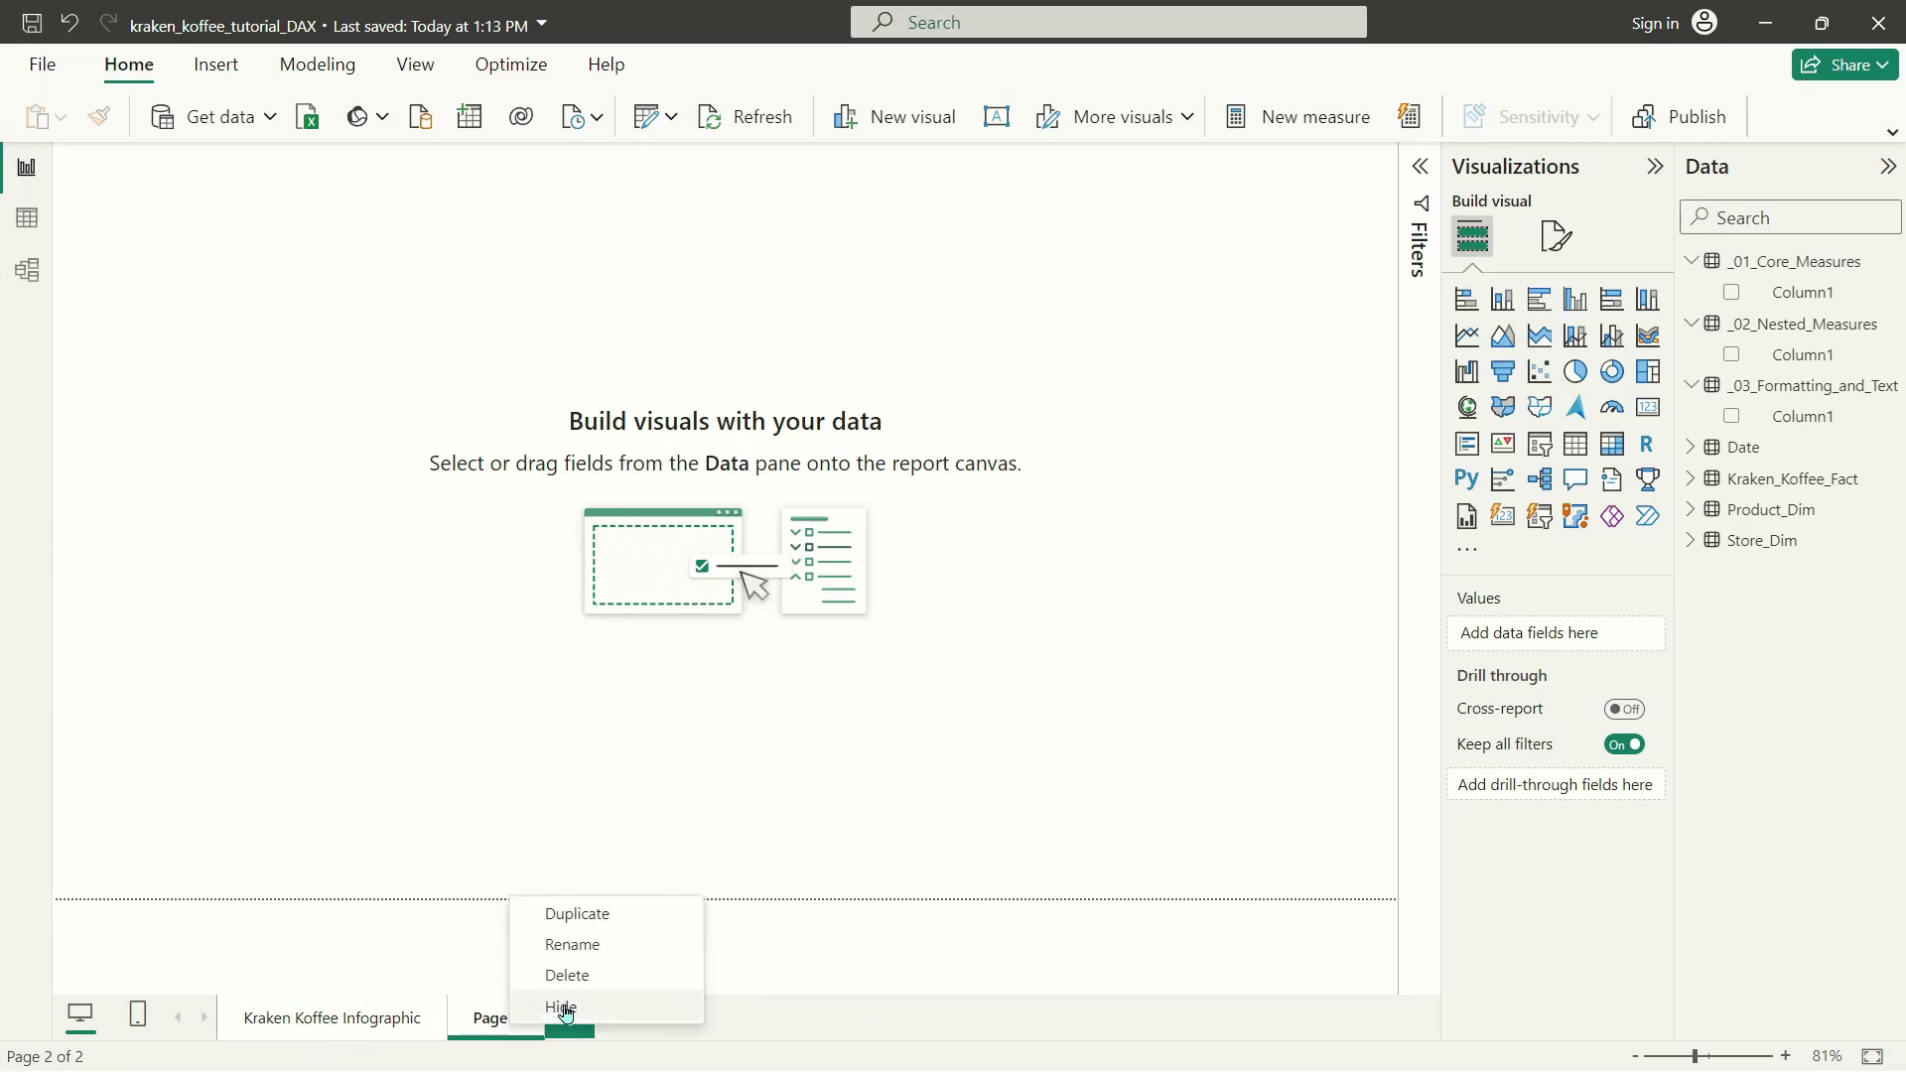
{"action": "left_click", "coordinate": [541, 1004]}
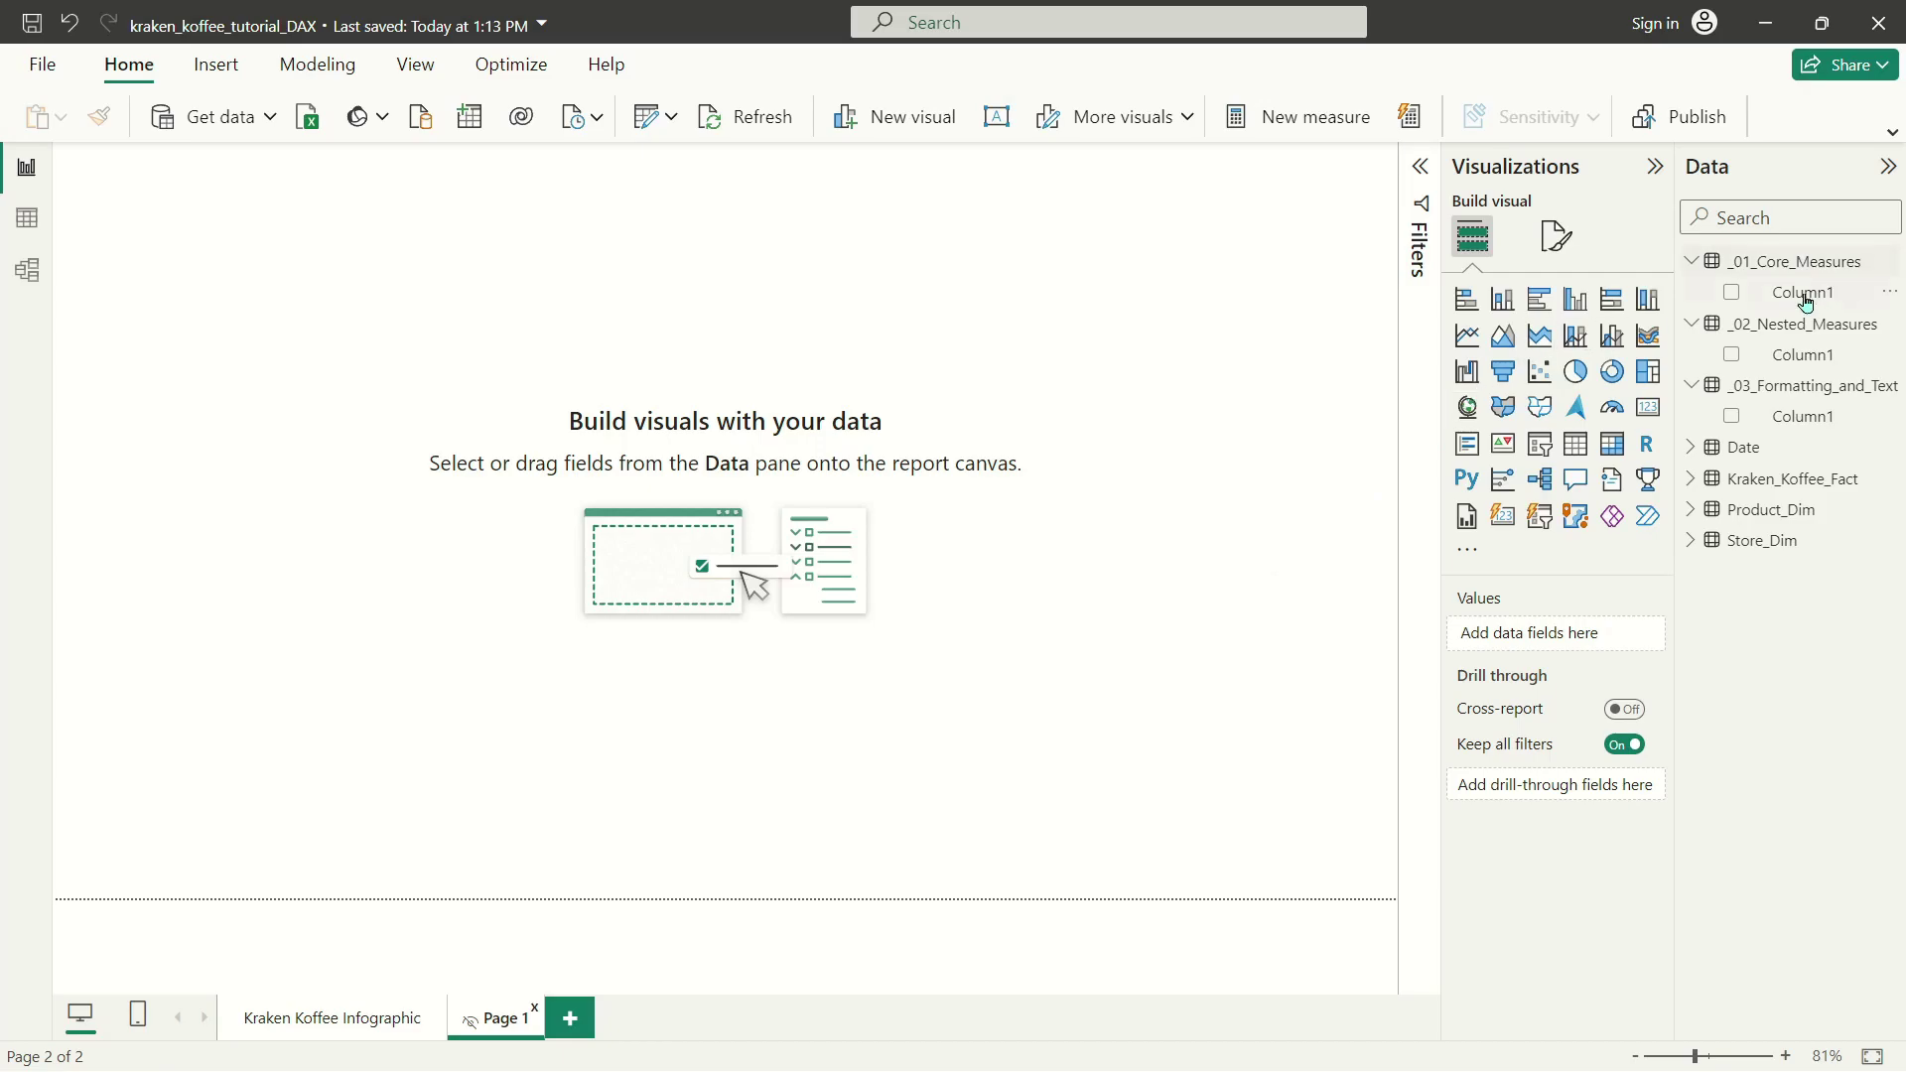
Rename the hidden page as Summary Data.
{"action": "double_click", "coordinate": [503, 1030]}
{"action": "type", "text": "D"}
{"action": "type", "text": "ummy Data"}
{"action": "key", "text": "Return"}
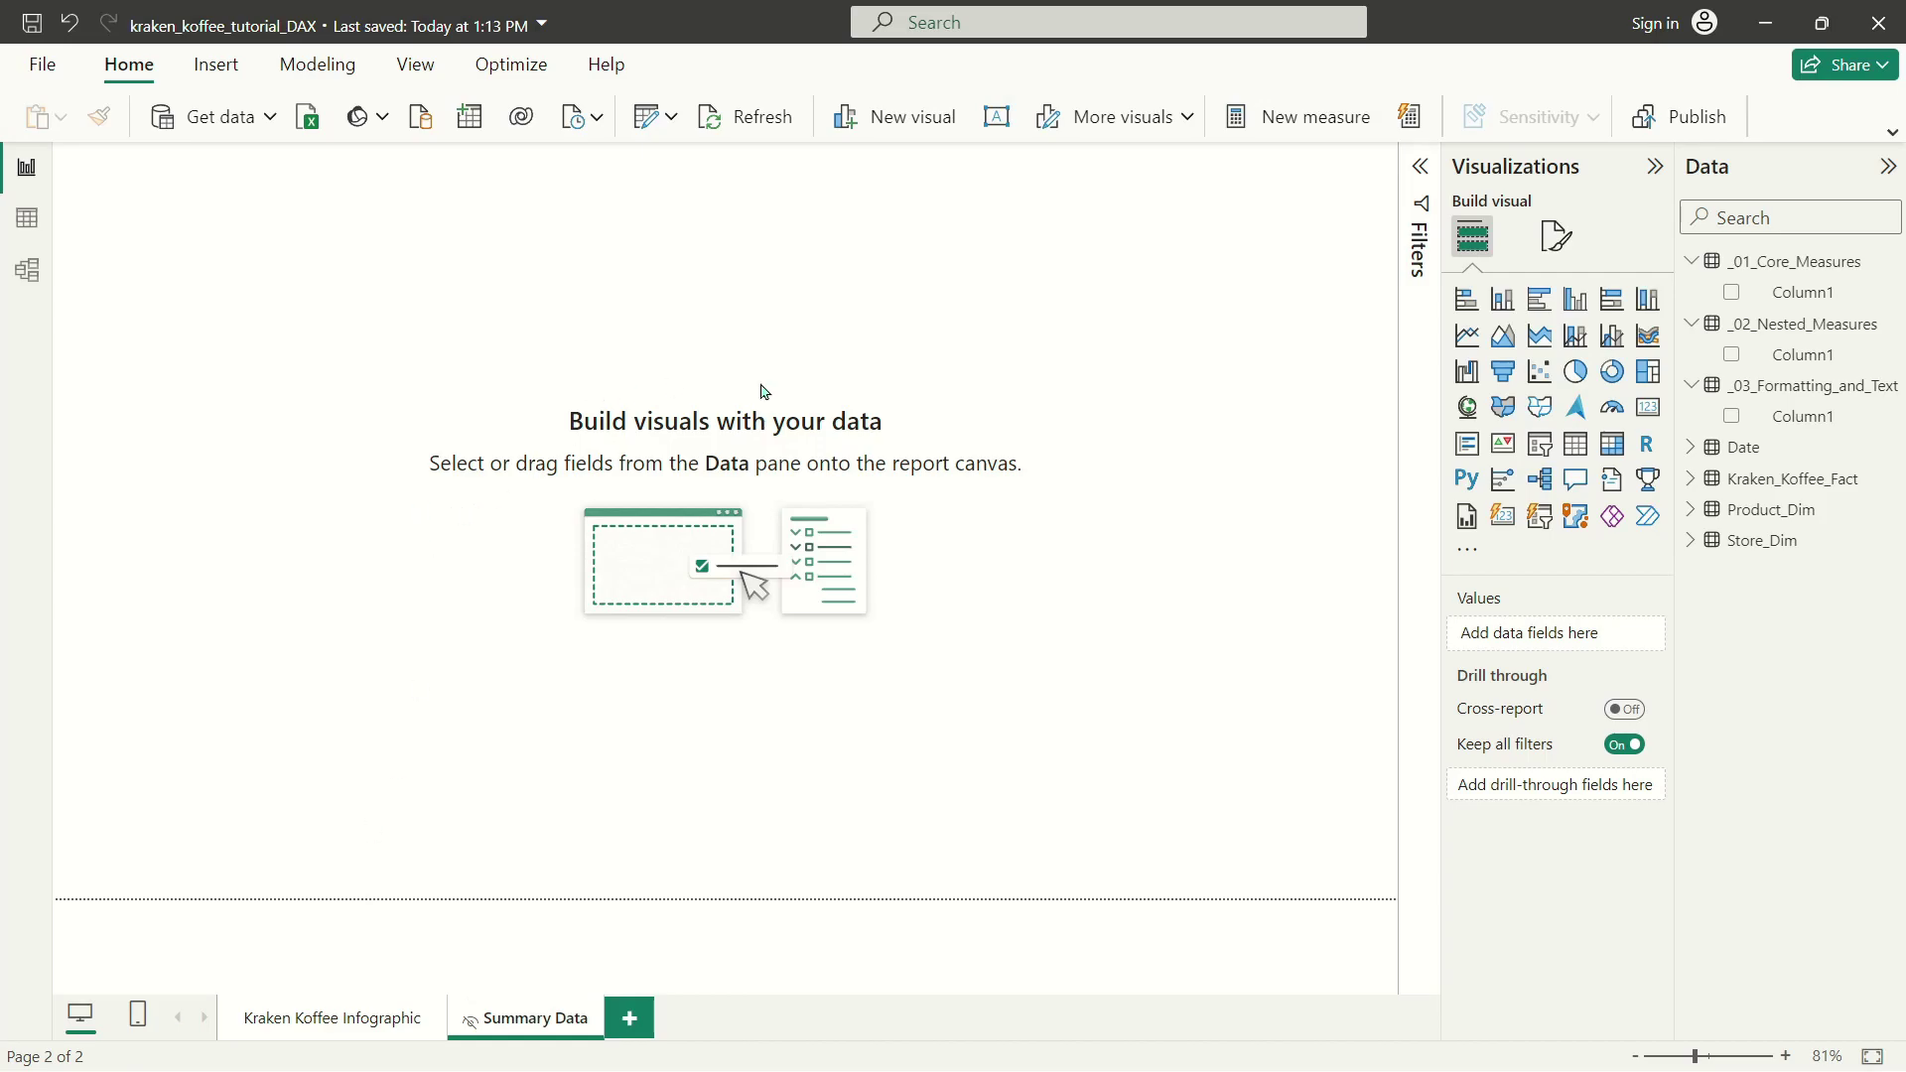
Create a measure named Total Transactions in the _01_Core_Measures table, leaving its expression empty after the equals sign.
{"action": "right_click", "coordinate": [1808, 291]}
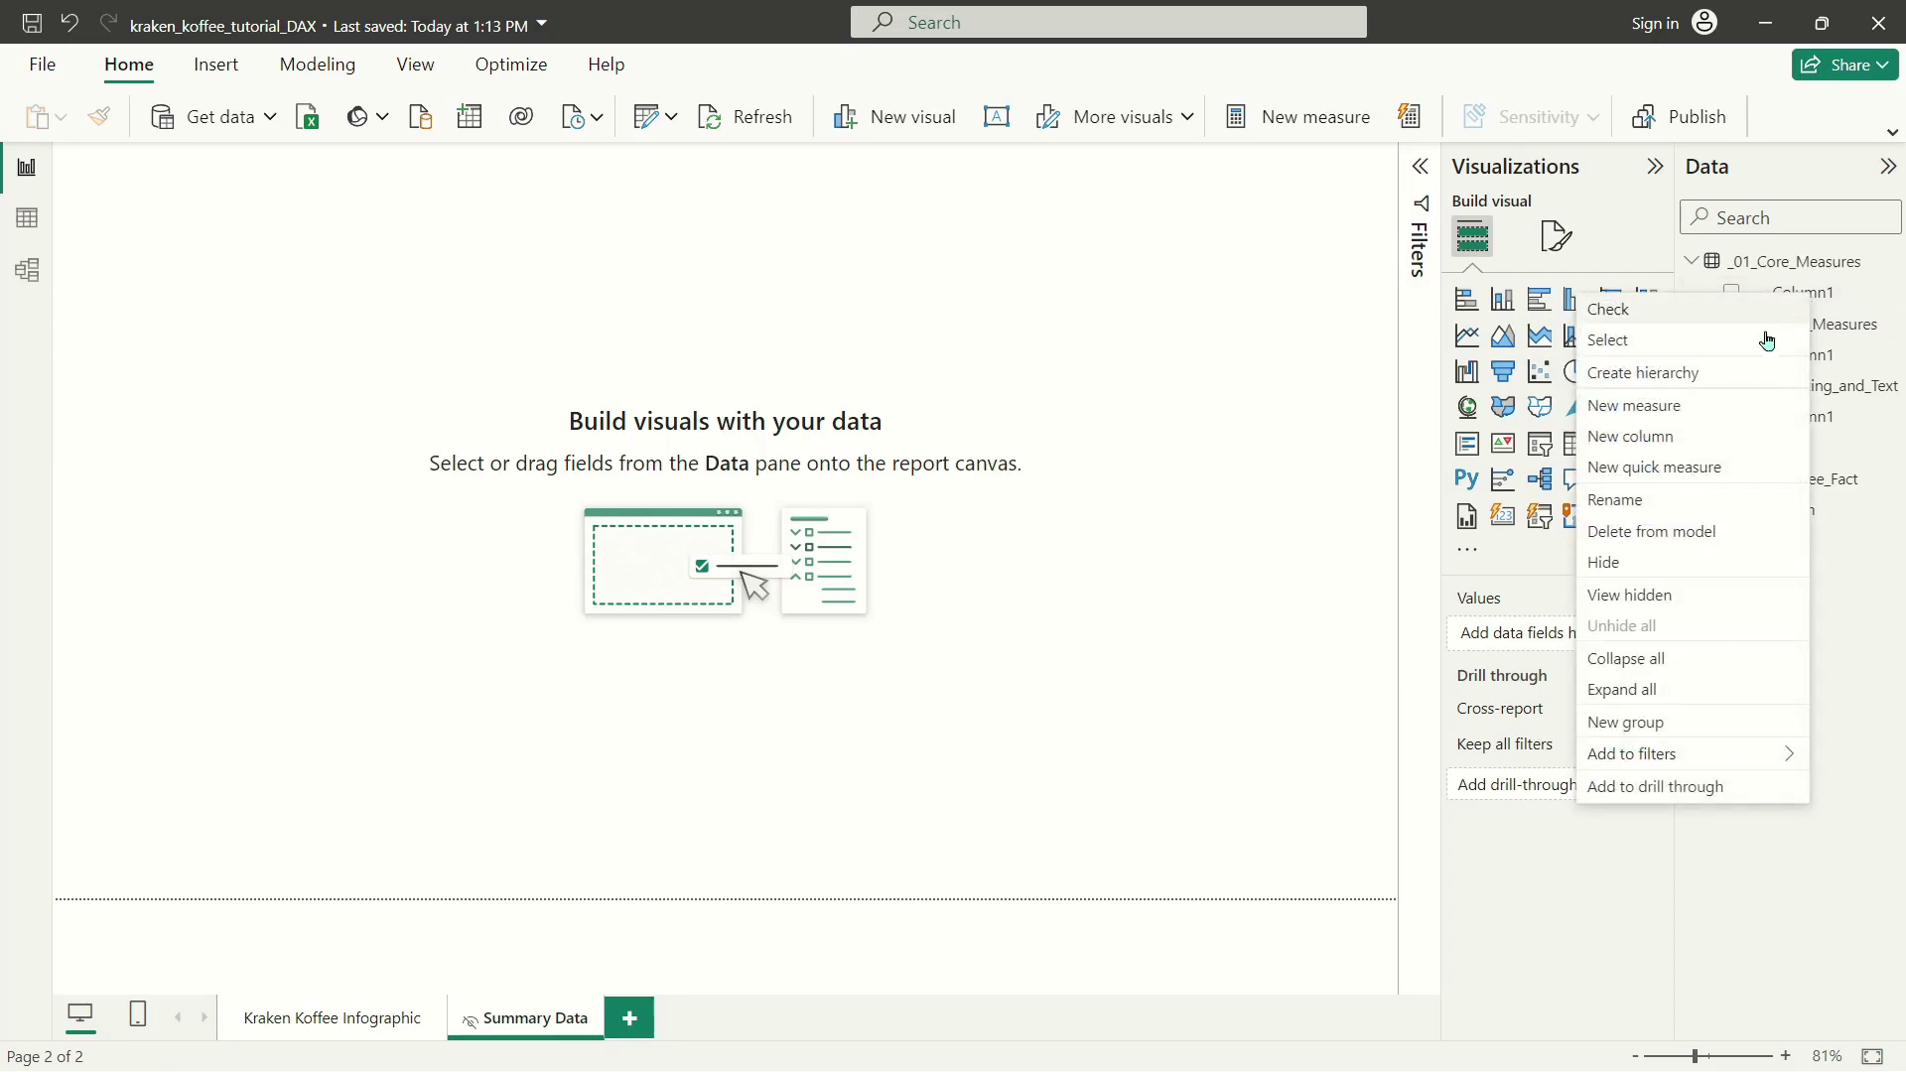
{"action": "left_click", "coordinate": [1676, 407]}
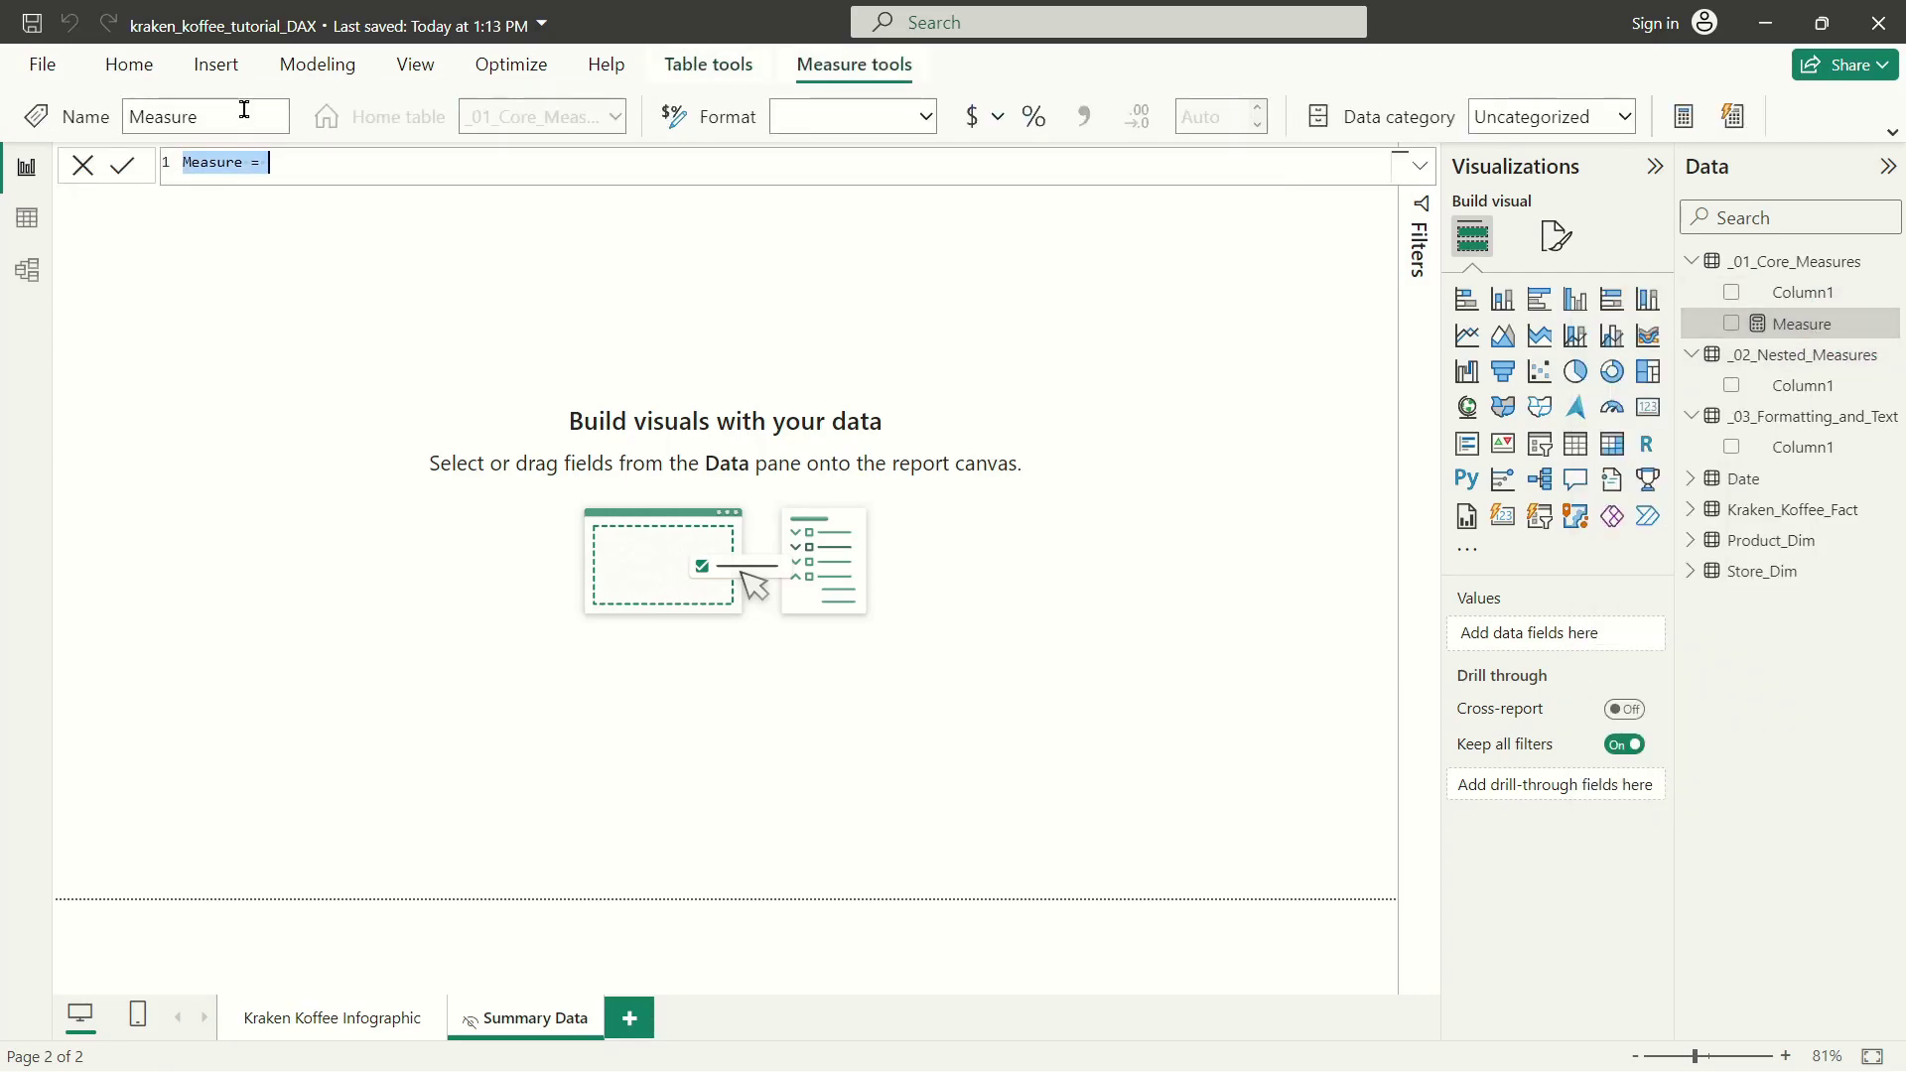
{"action": "key", "text": "BackSpace"}
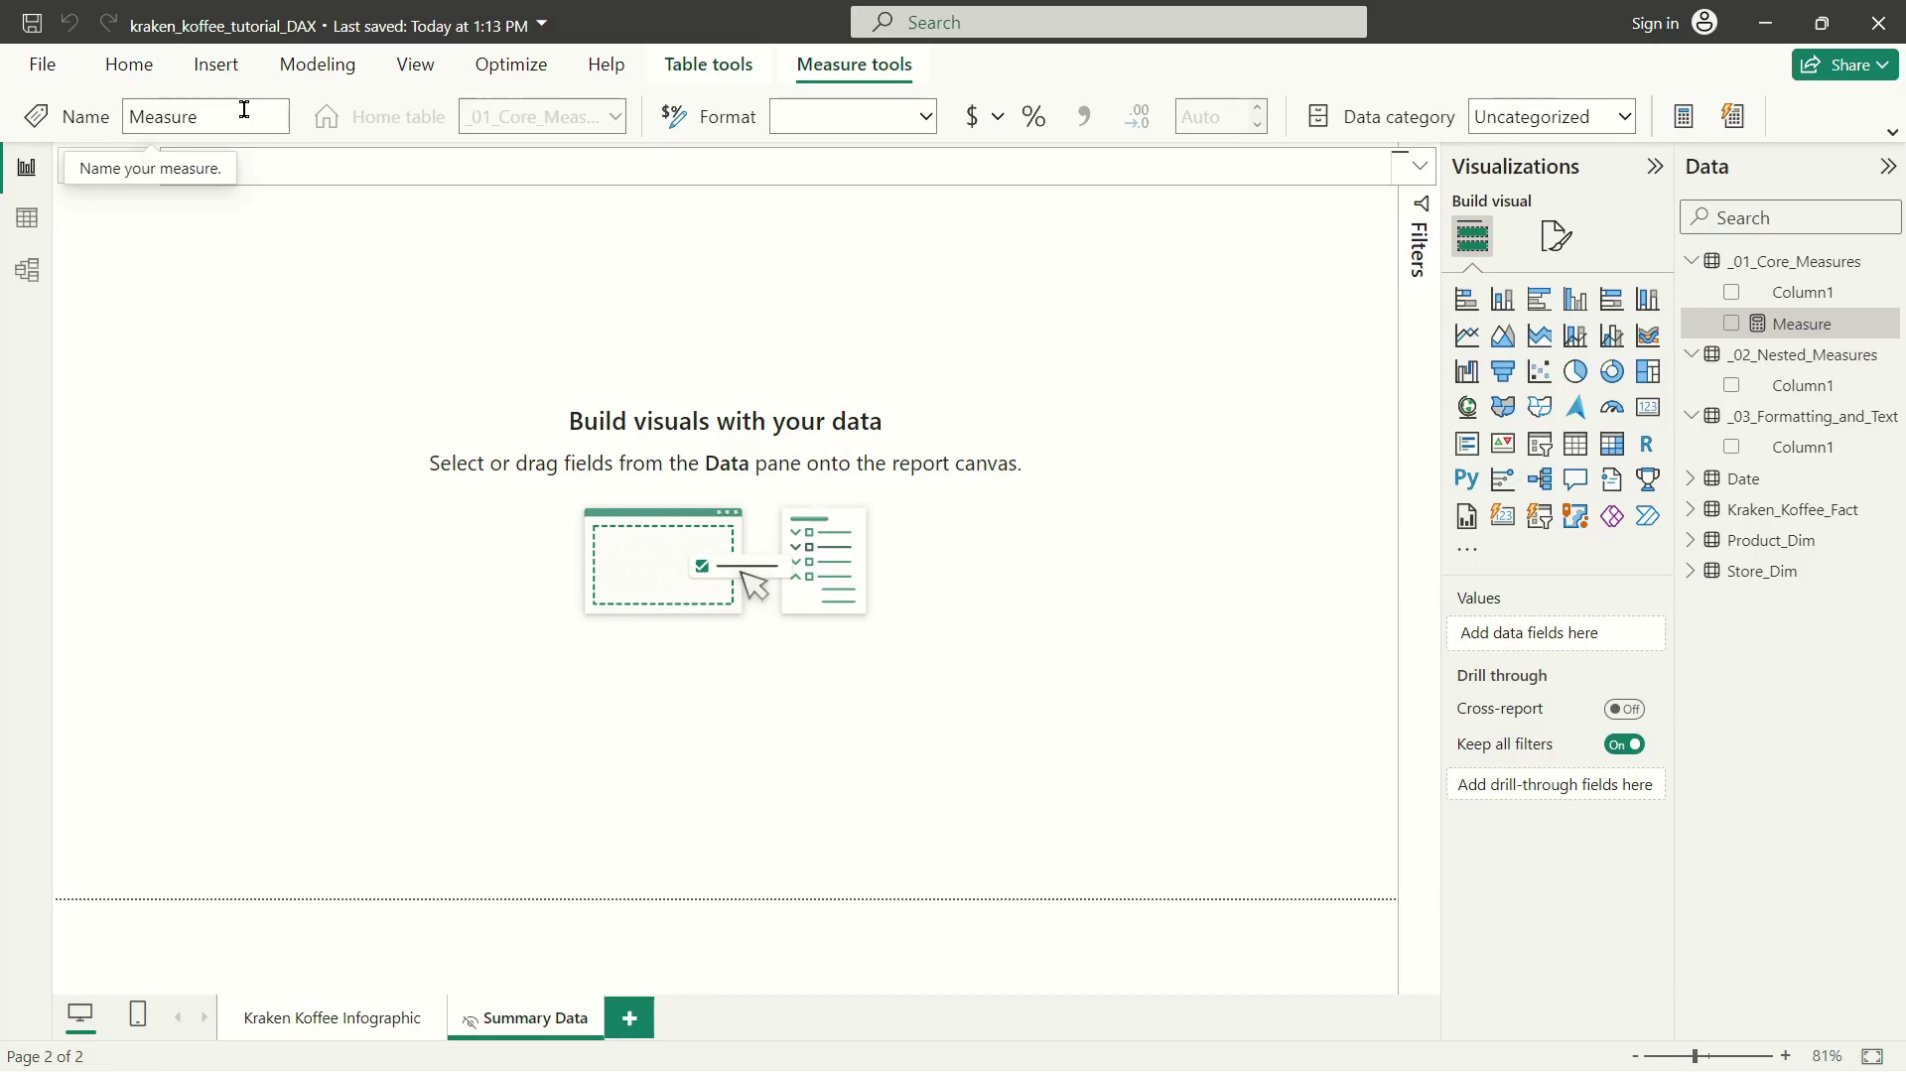
{"action": "type", "text": "Total T"}
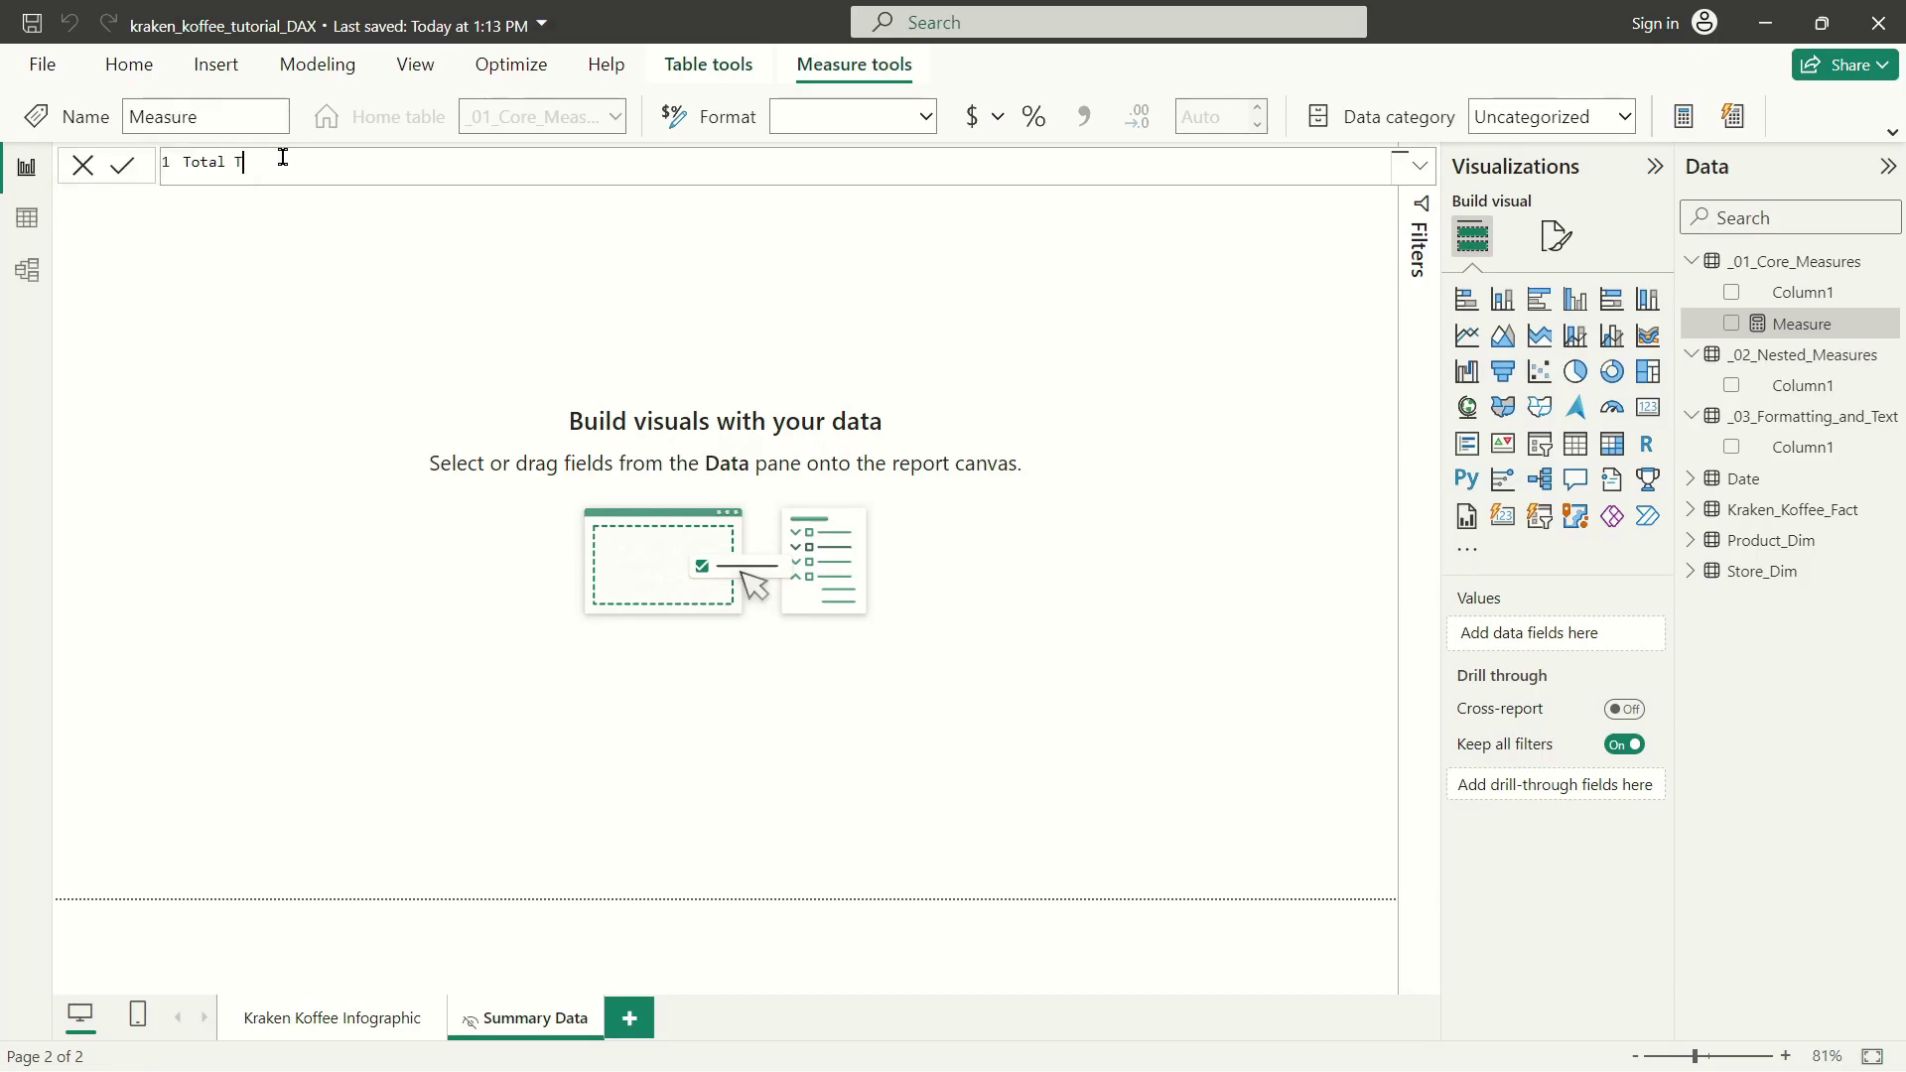
{"action": "type", "text": "ransactions ="}
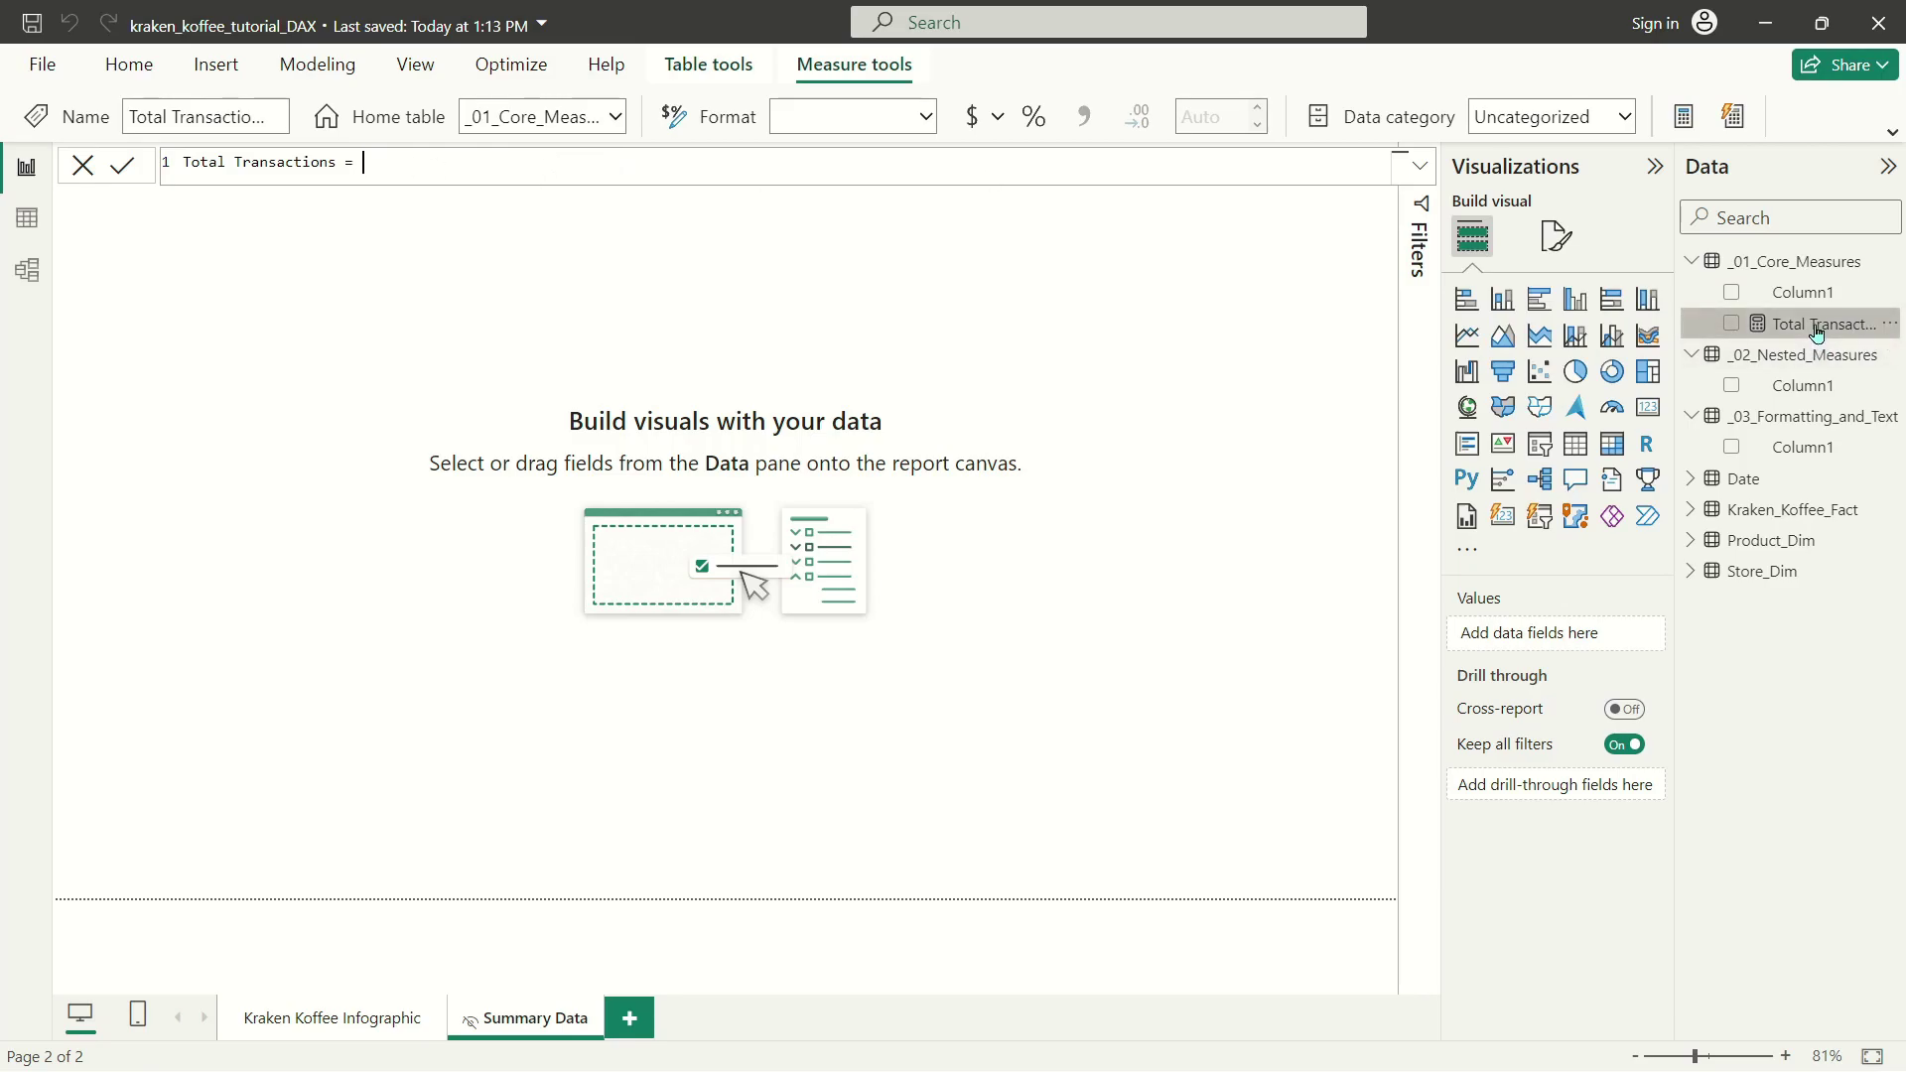
Show the Total Transactions measure in a card visual and shrink the card to about half its height in the page's upper-left corner.
{"action": "left_click", "coordinate": [1732, 327]}
{"action": "left_click_drag", "start_coordinate": [187, 407], "coordinate": [147, 269]}
{"action": "left_click", "coordinate": [1648, 408]}
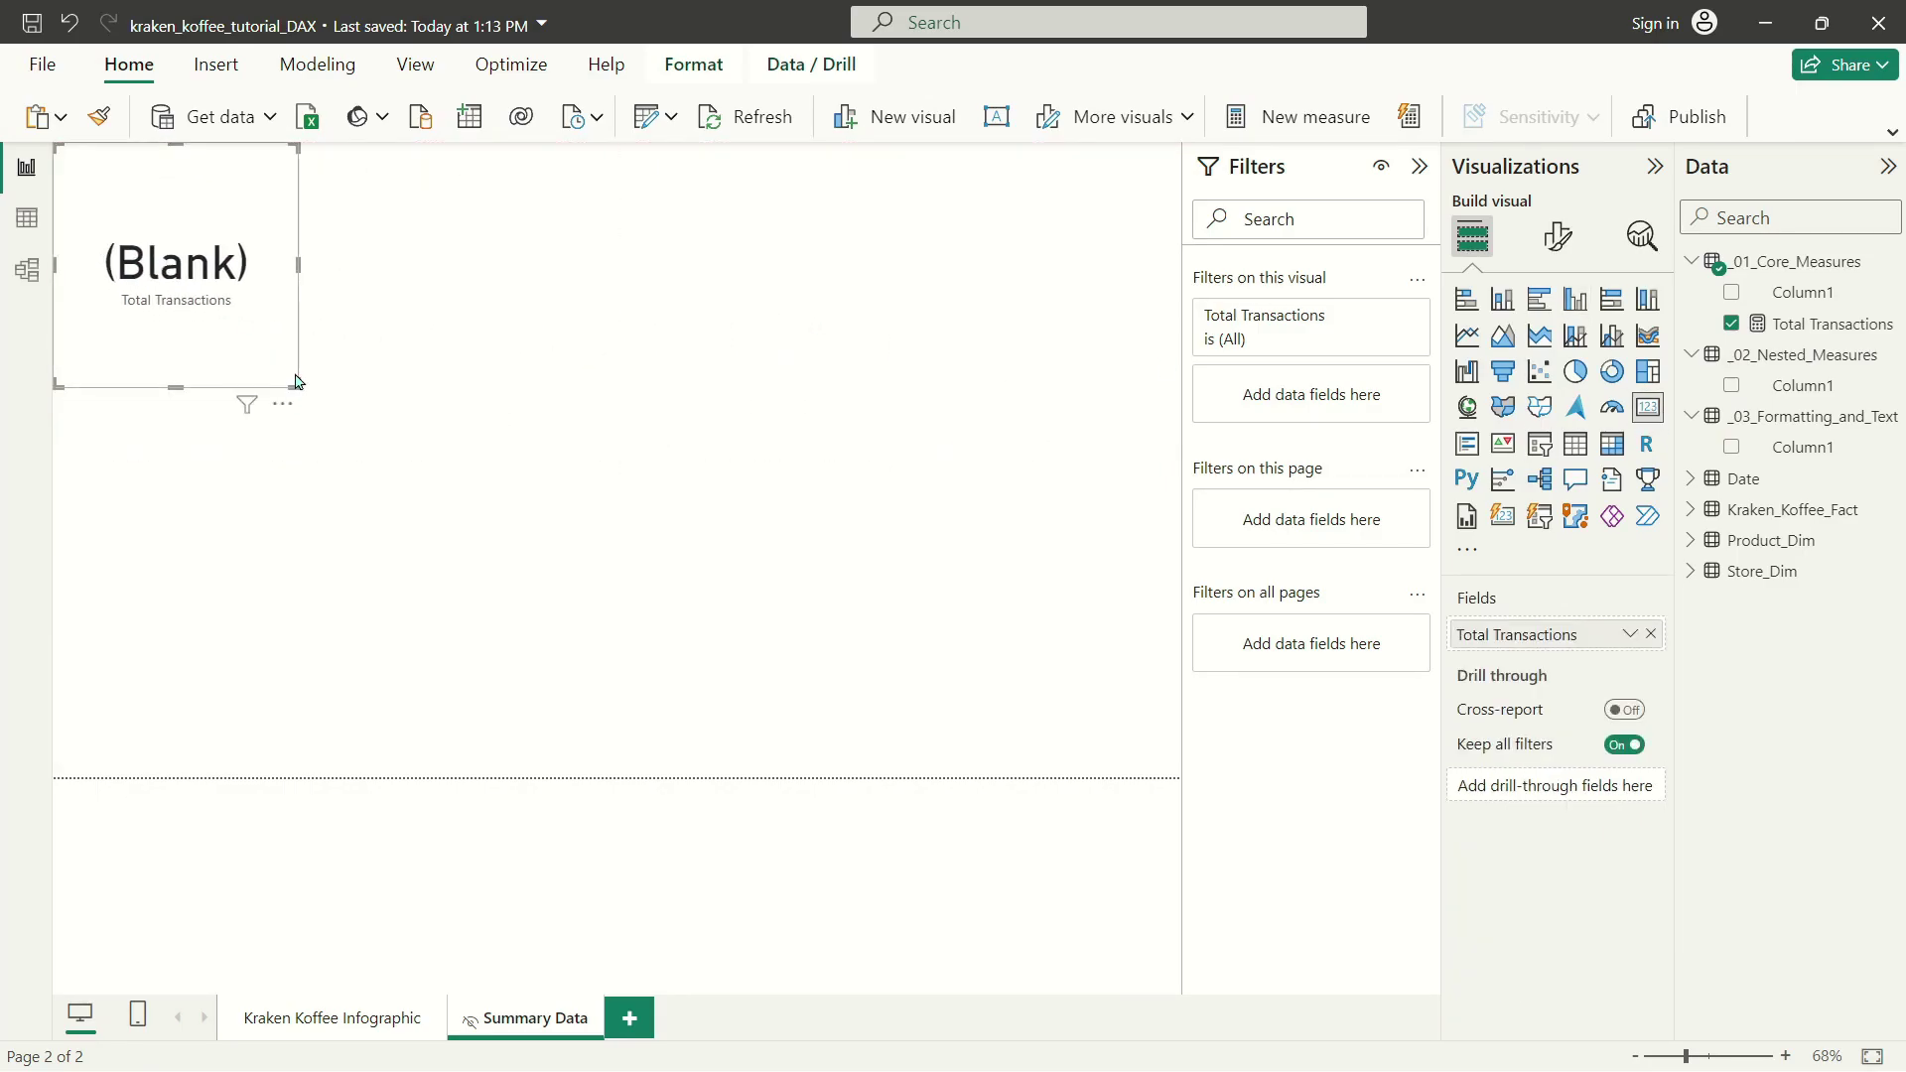
{"action": "left_click_drag", "start_coordinate": [295, 383], "coordinate": [306, 263]}
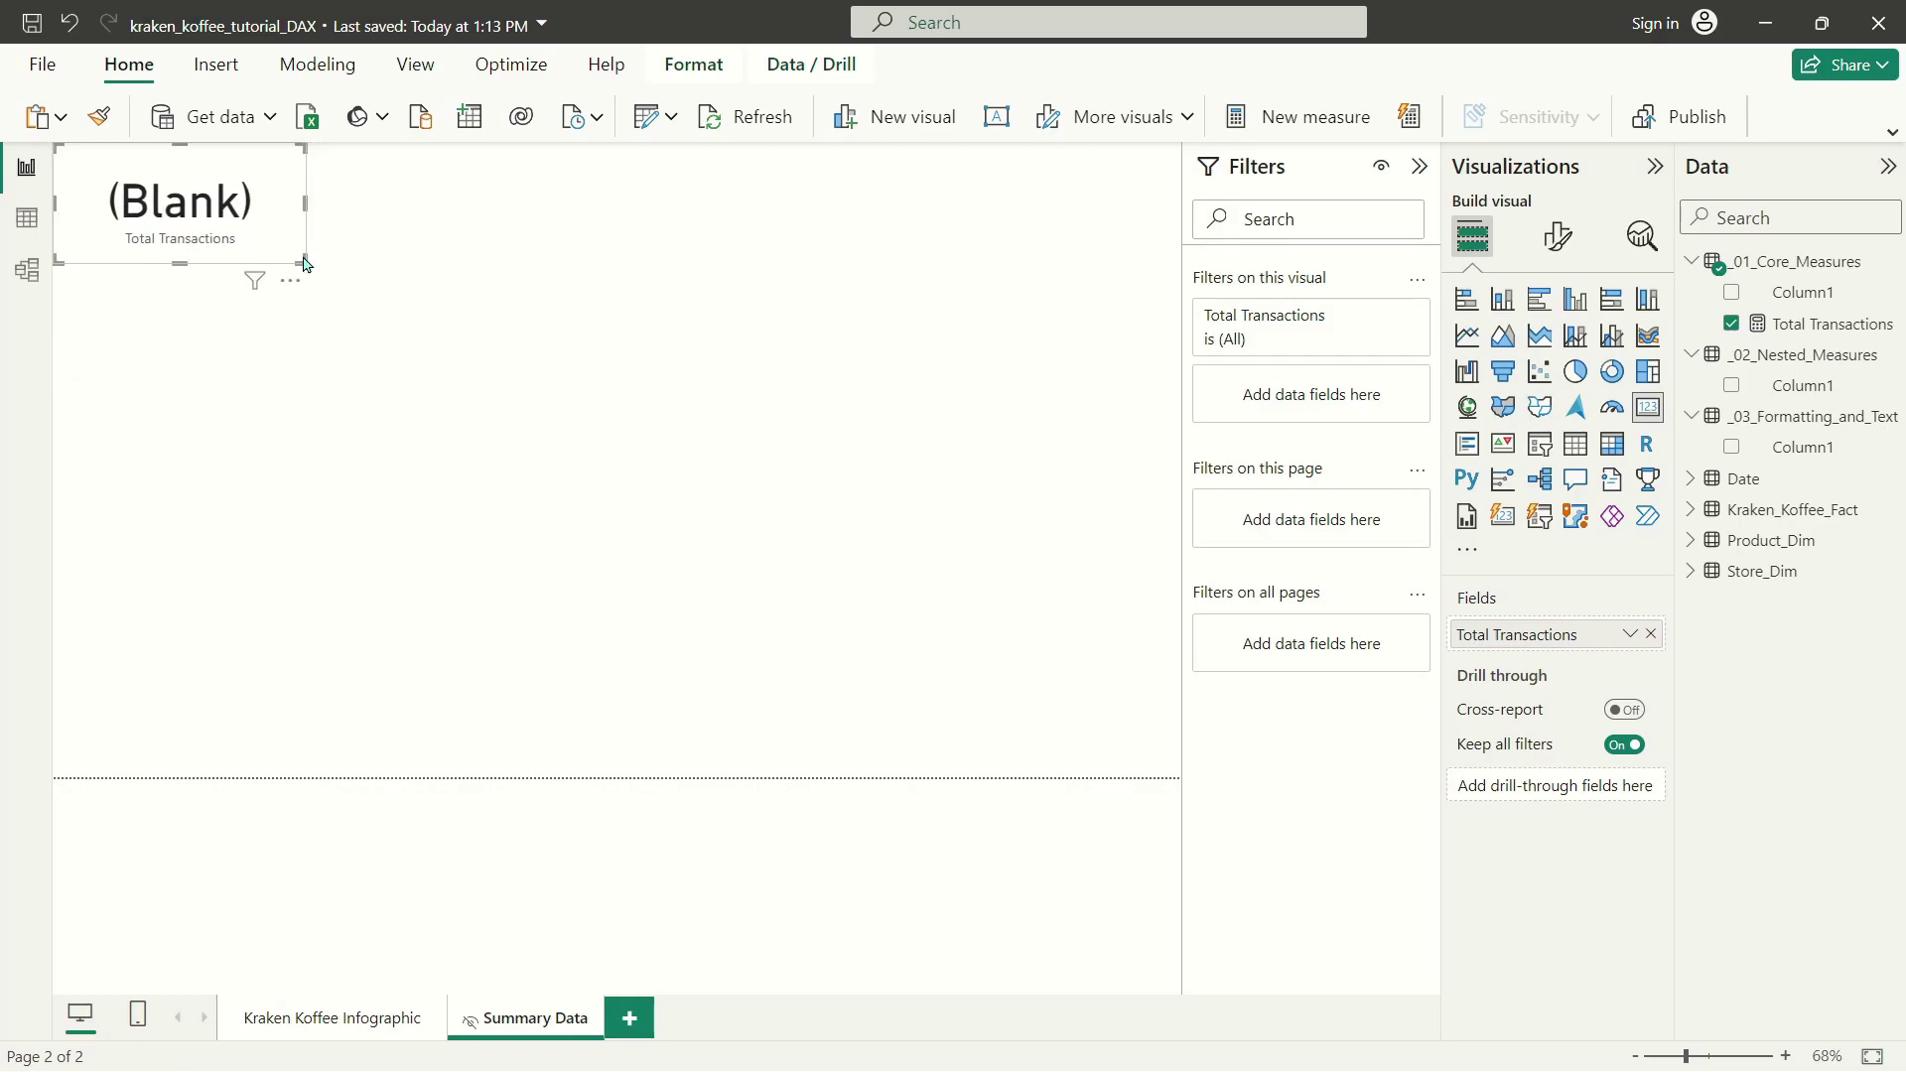
{"action": "left_click", "coordinate": [1783, 327]}
{"action": "left_click", "coordinate": [158, 438]}
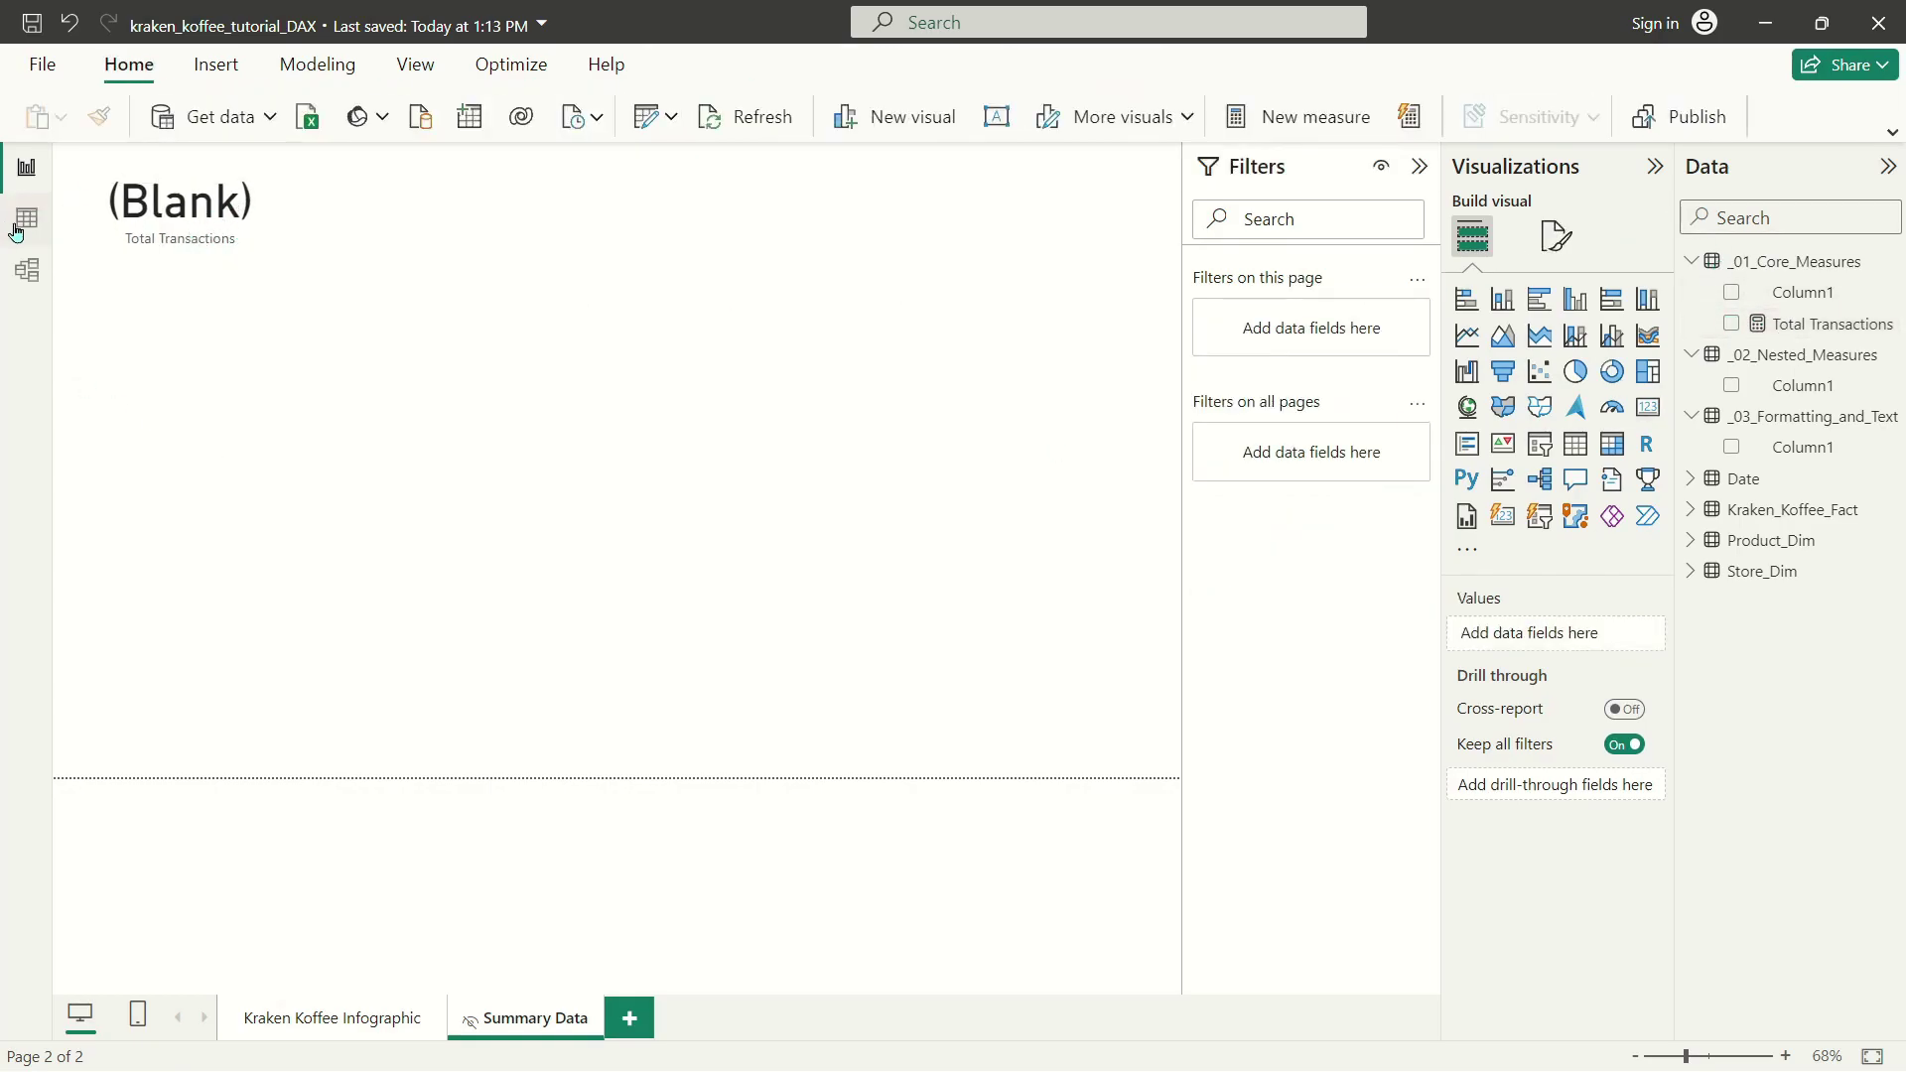
Examine the transaction_id column of the Kraken_Koffee_Fact table in the table data, and return to the report.
{"action": "left_click", "coordinate": [27, 217]}
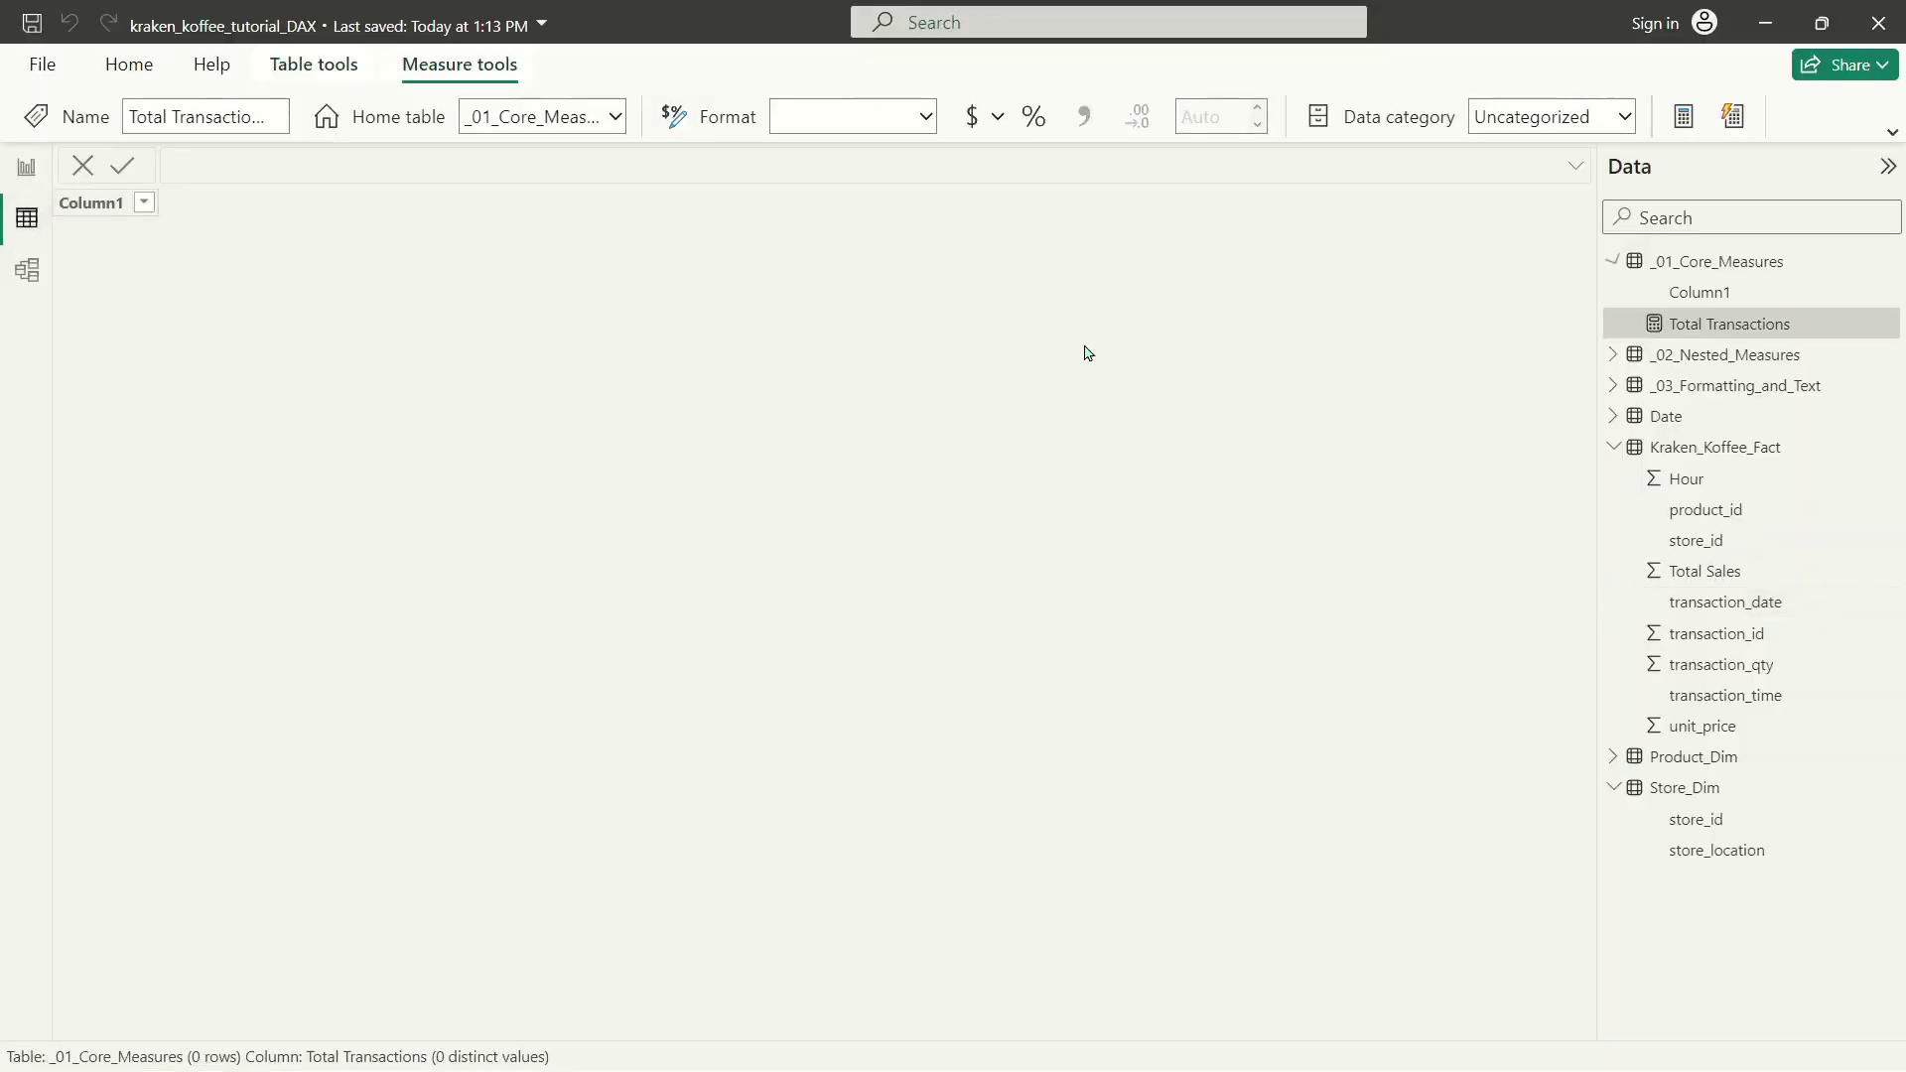
{"action": "left_click", "coordinate": [1721, 453]}
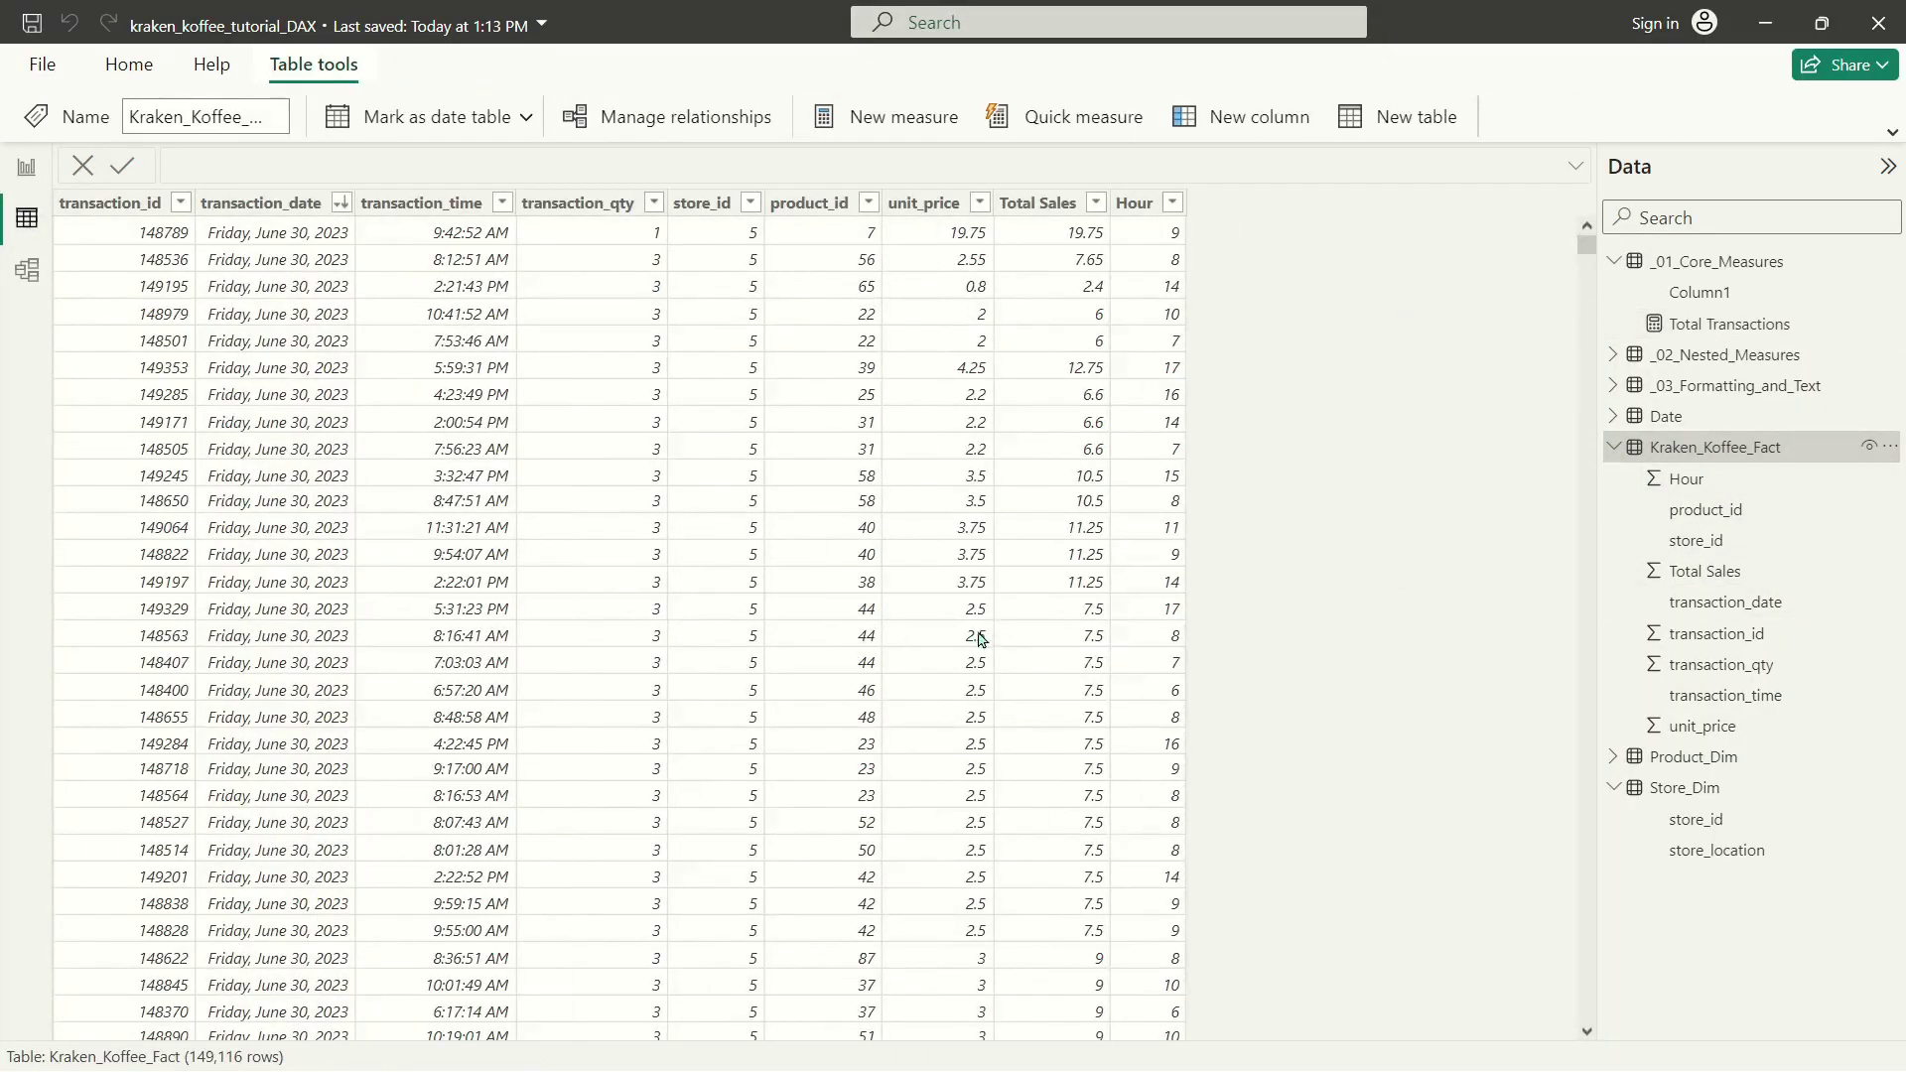
{"action": "left_click", "coordinate": [111, 205]}
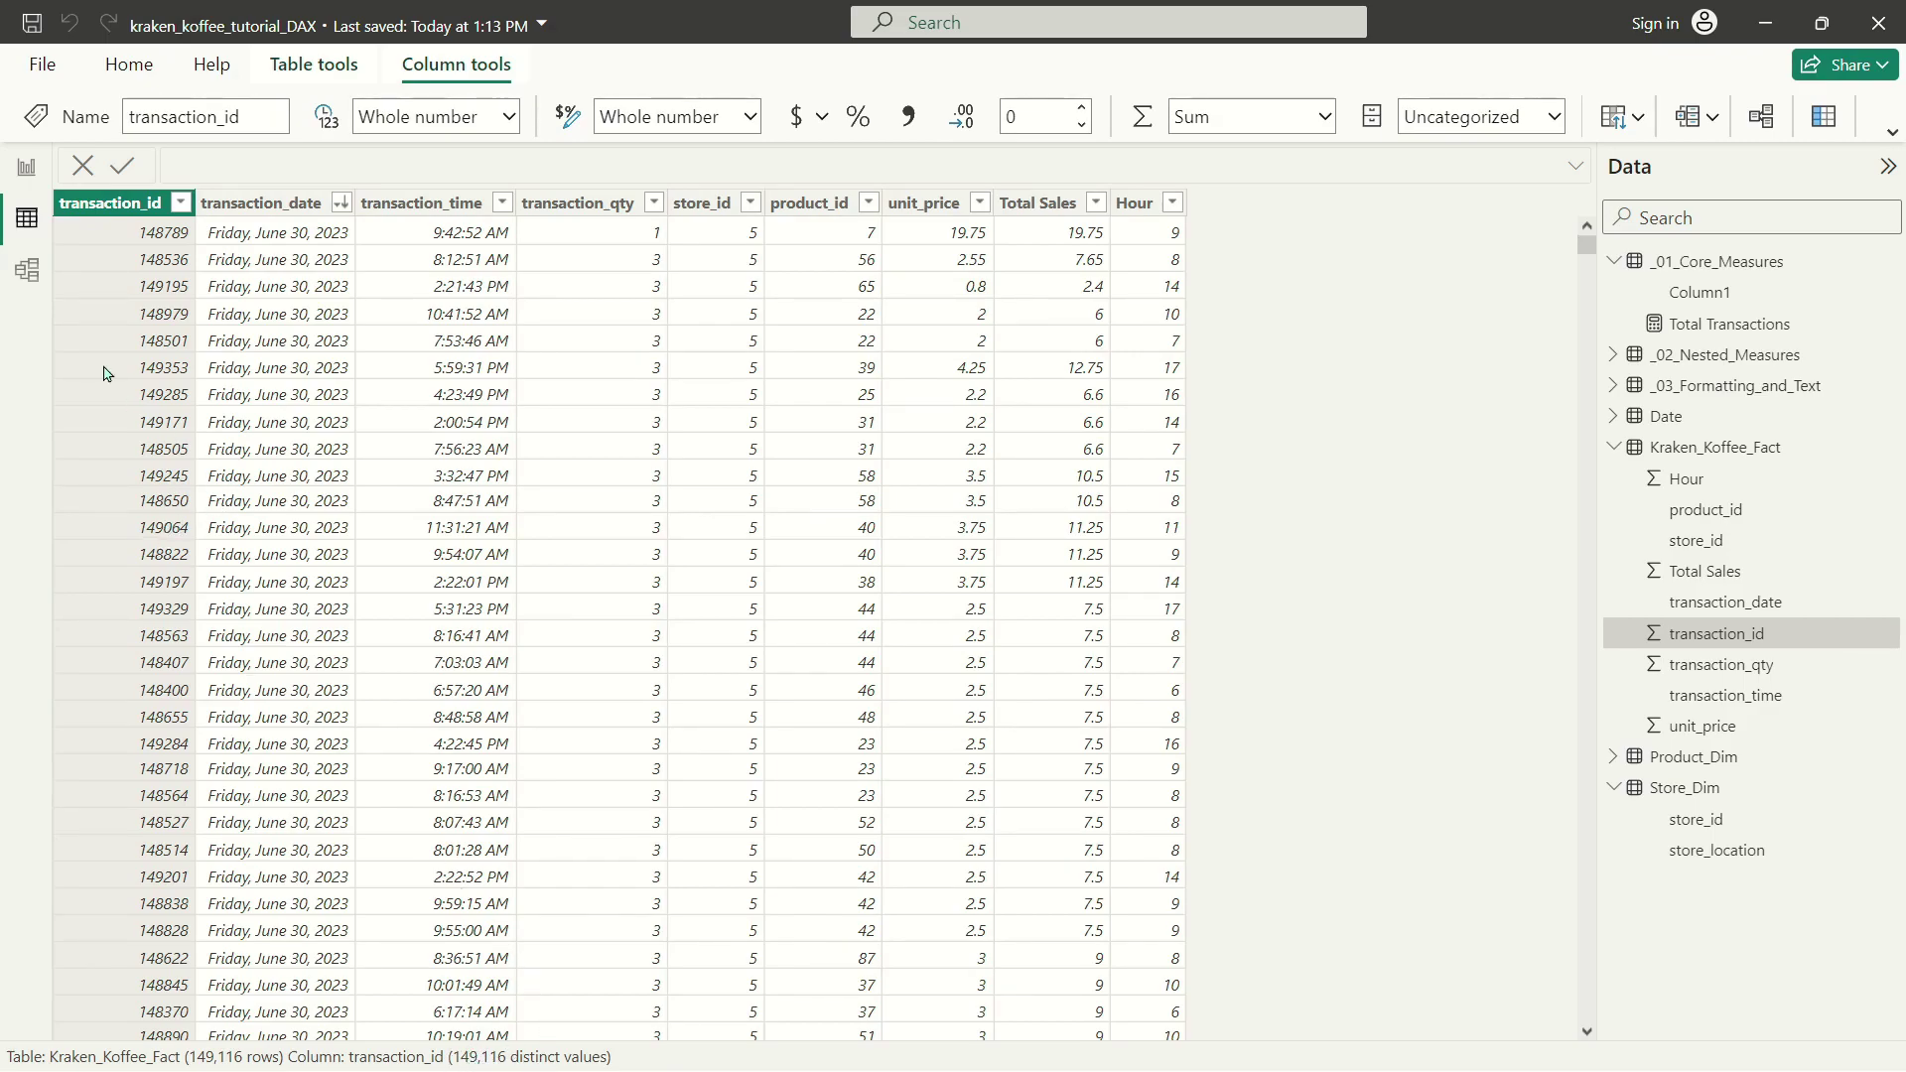
{"action": "left_click", "coordinate": [26, 167]}
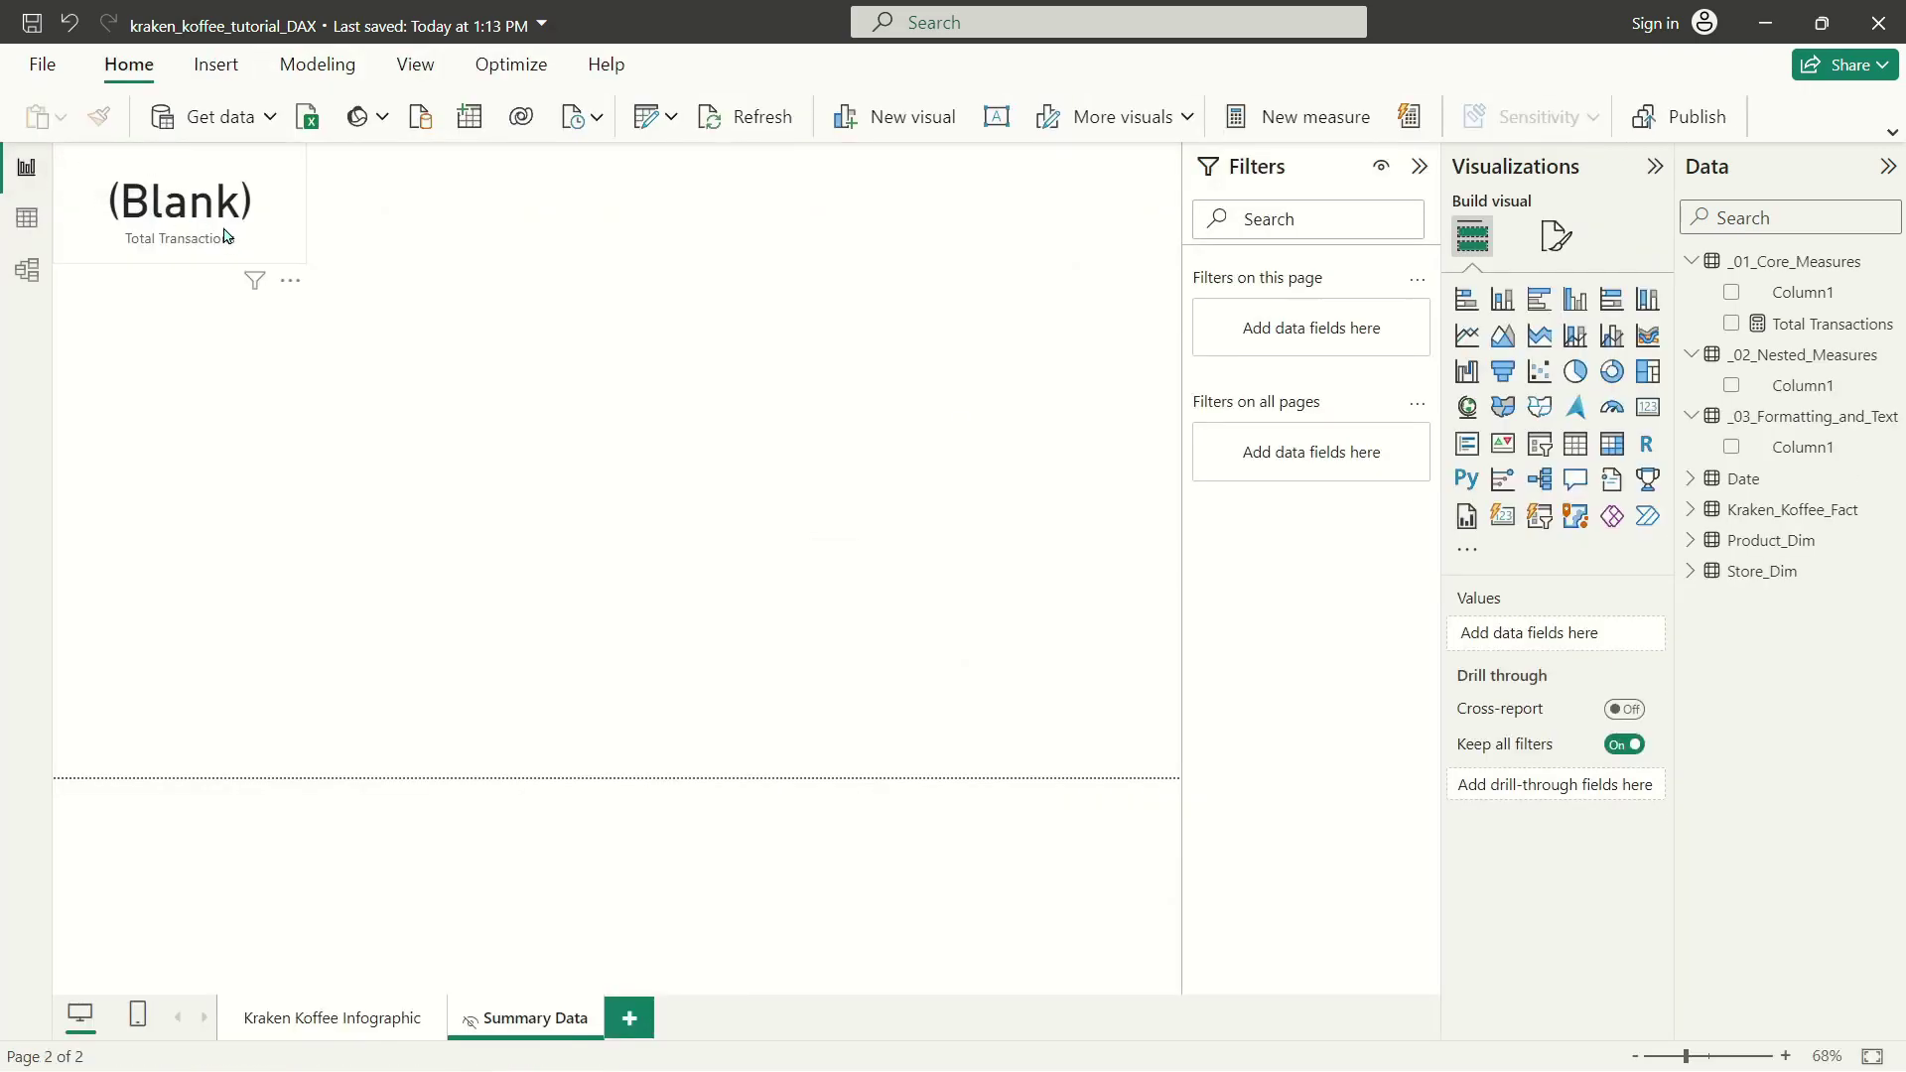
Define Total Transactions as distinctcount(Kraken_Koffee_Fact[transaction_id]) and commit the formula.
{"action": "left_click", "coordinate": [188, 213]}
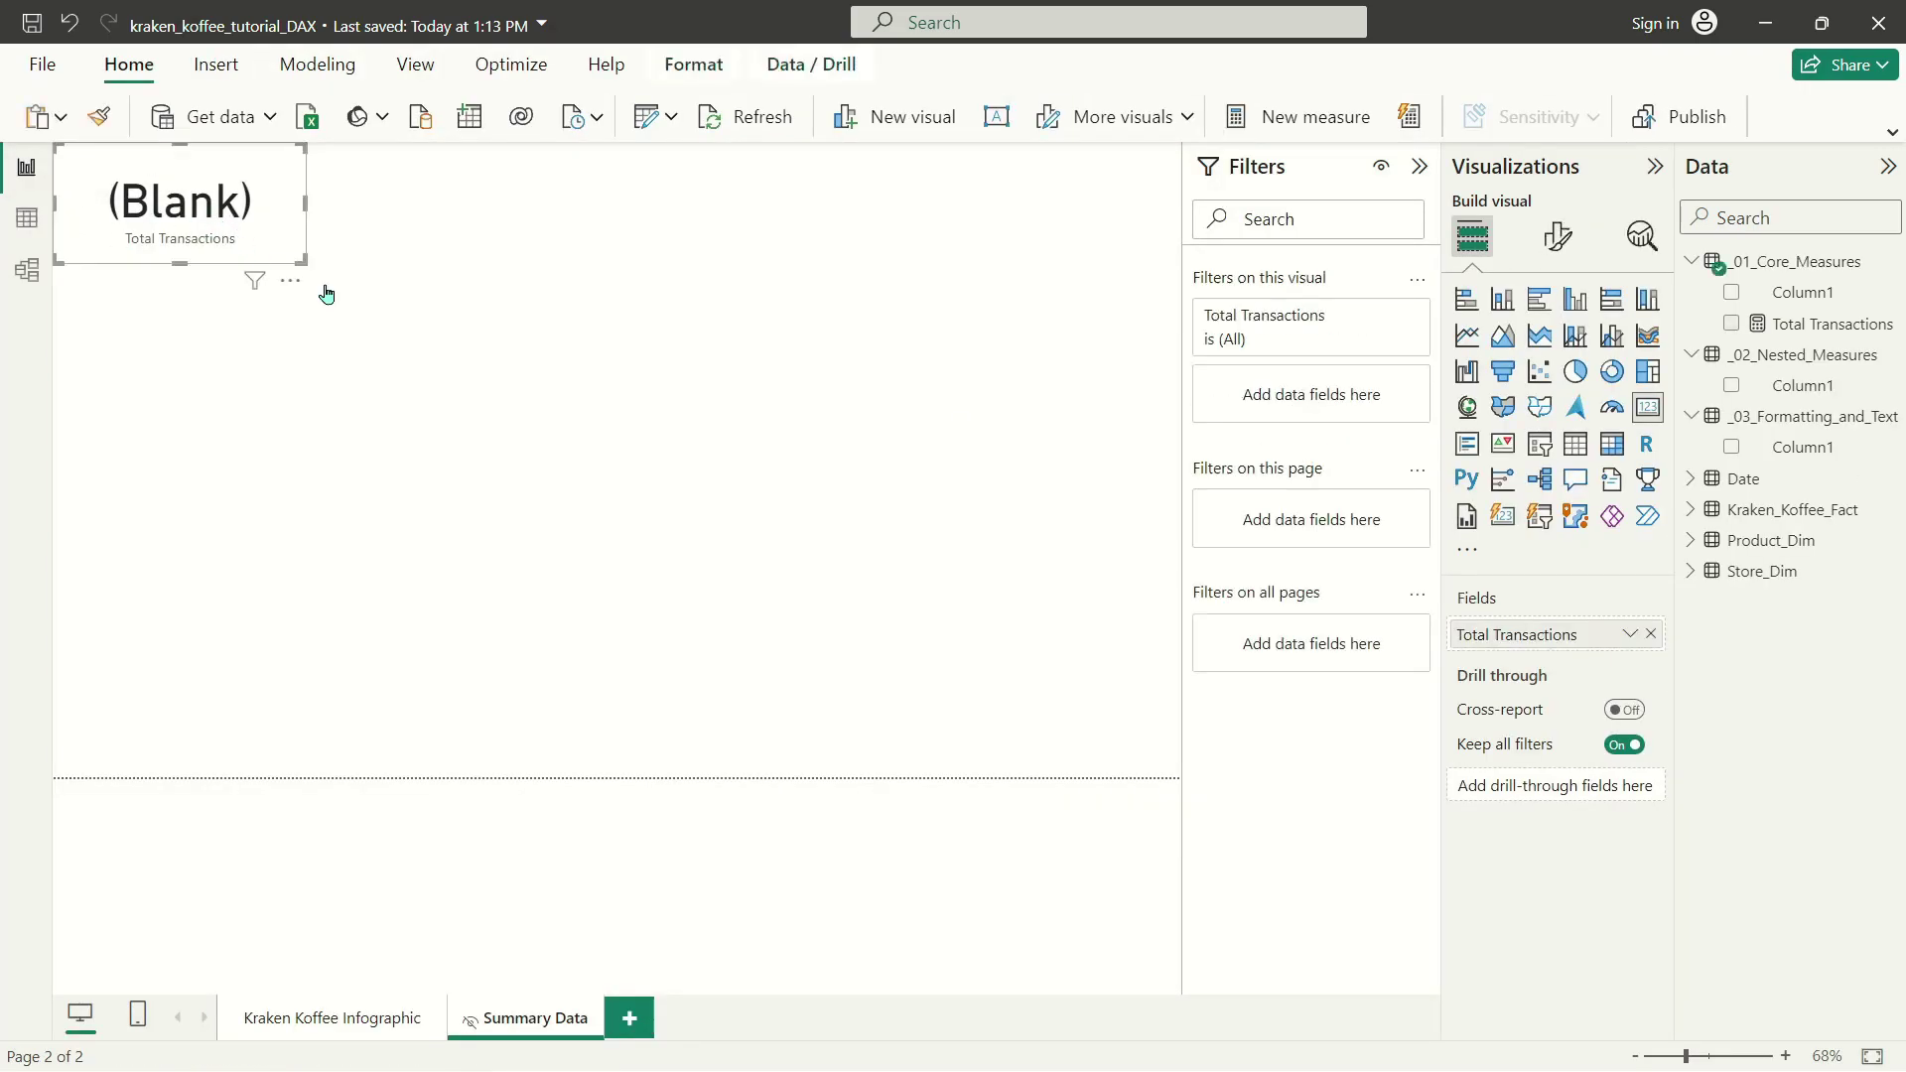
{"action": "left_click", "coordinate": [1810, 336]}
{"action": "left_click", "coordinate": [405, 167]}
{"action": "type", "text": "dis"}
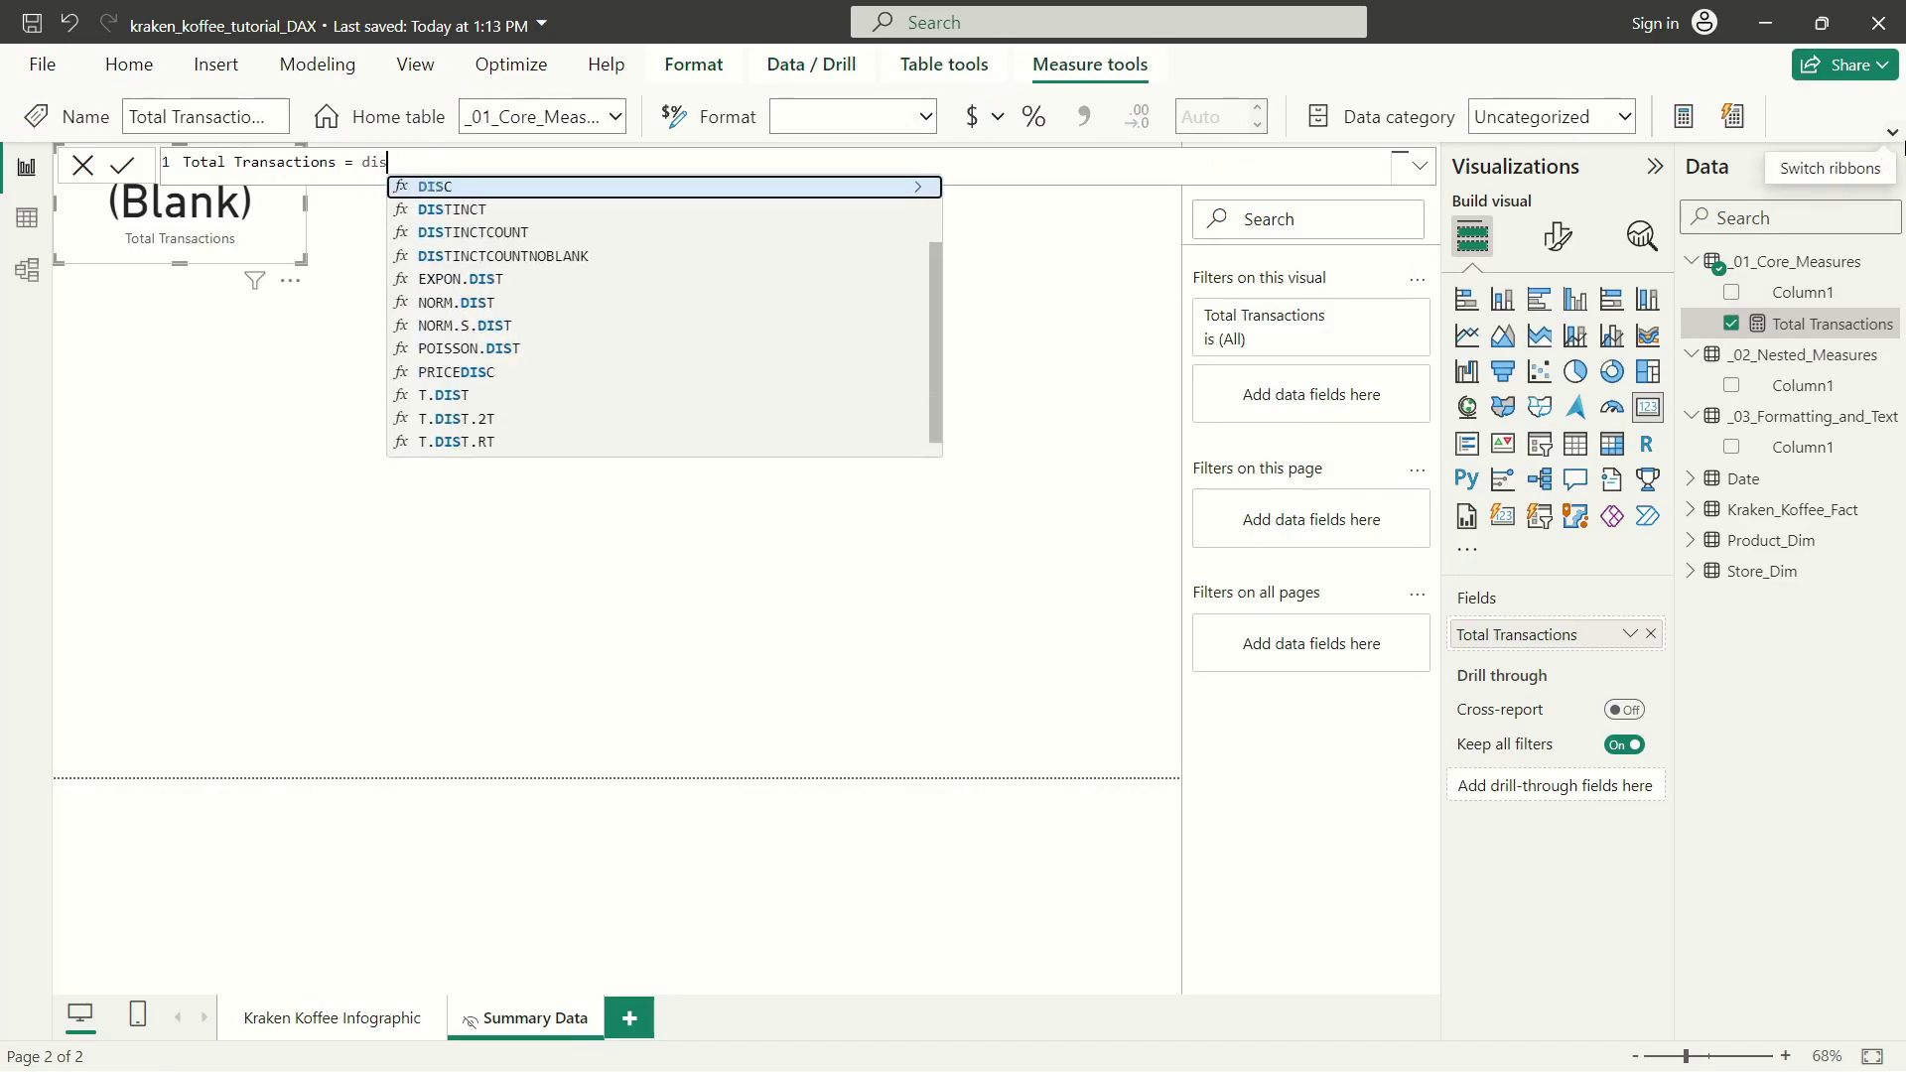
{"action": "type", "text": "tinctcount("}
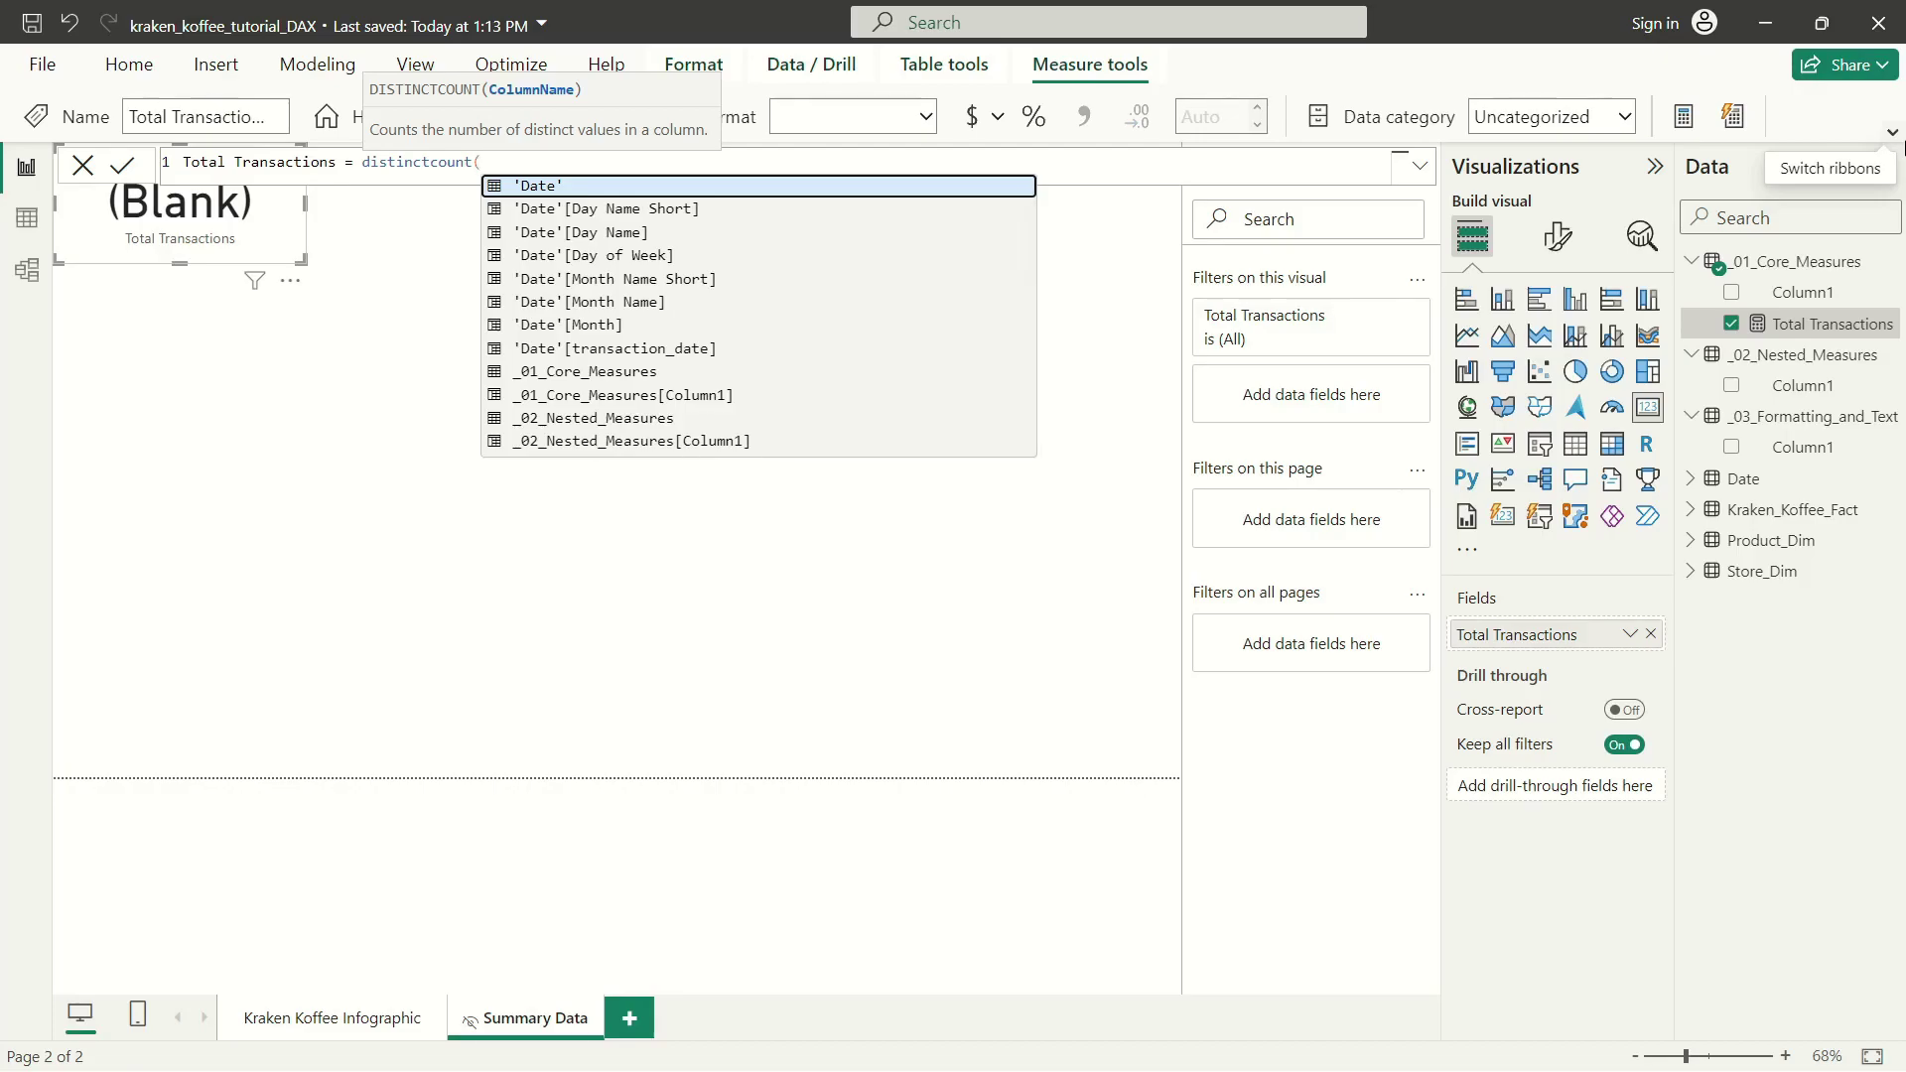
{"action": "type", "text": "tr"}
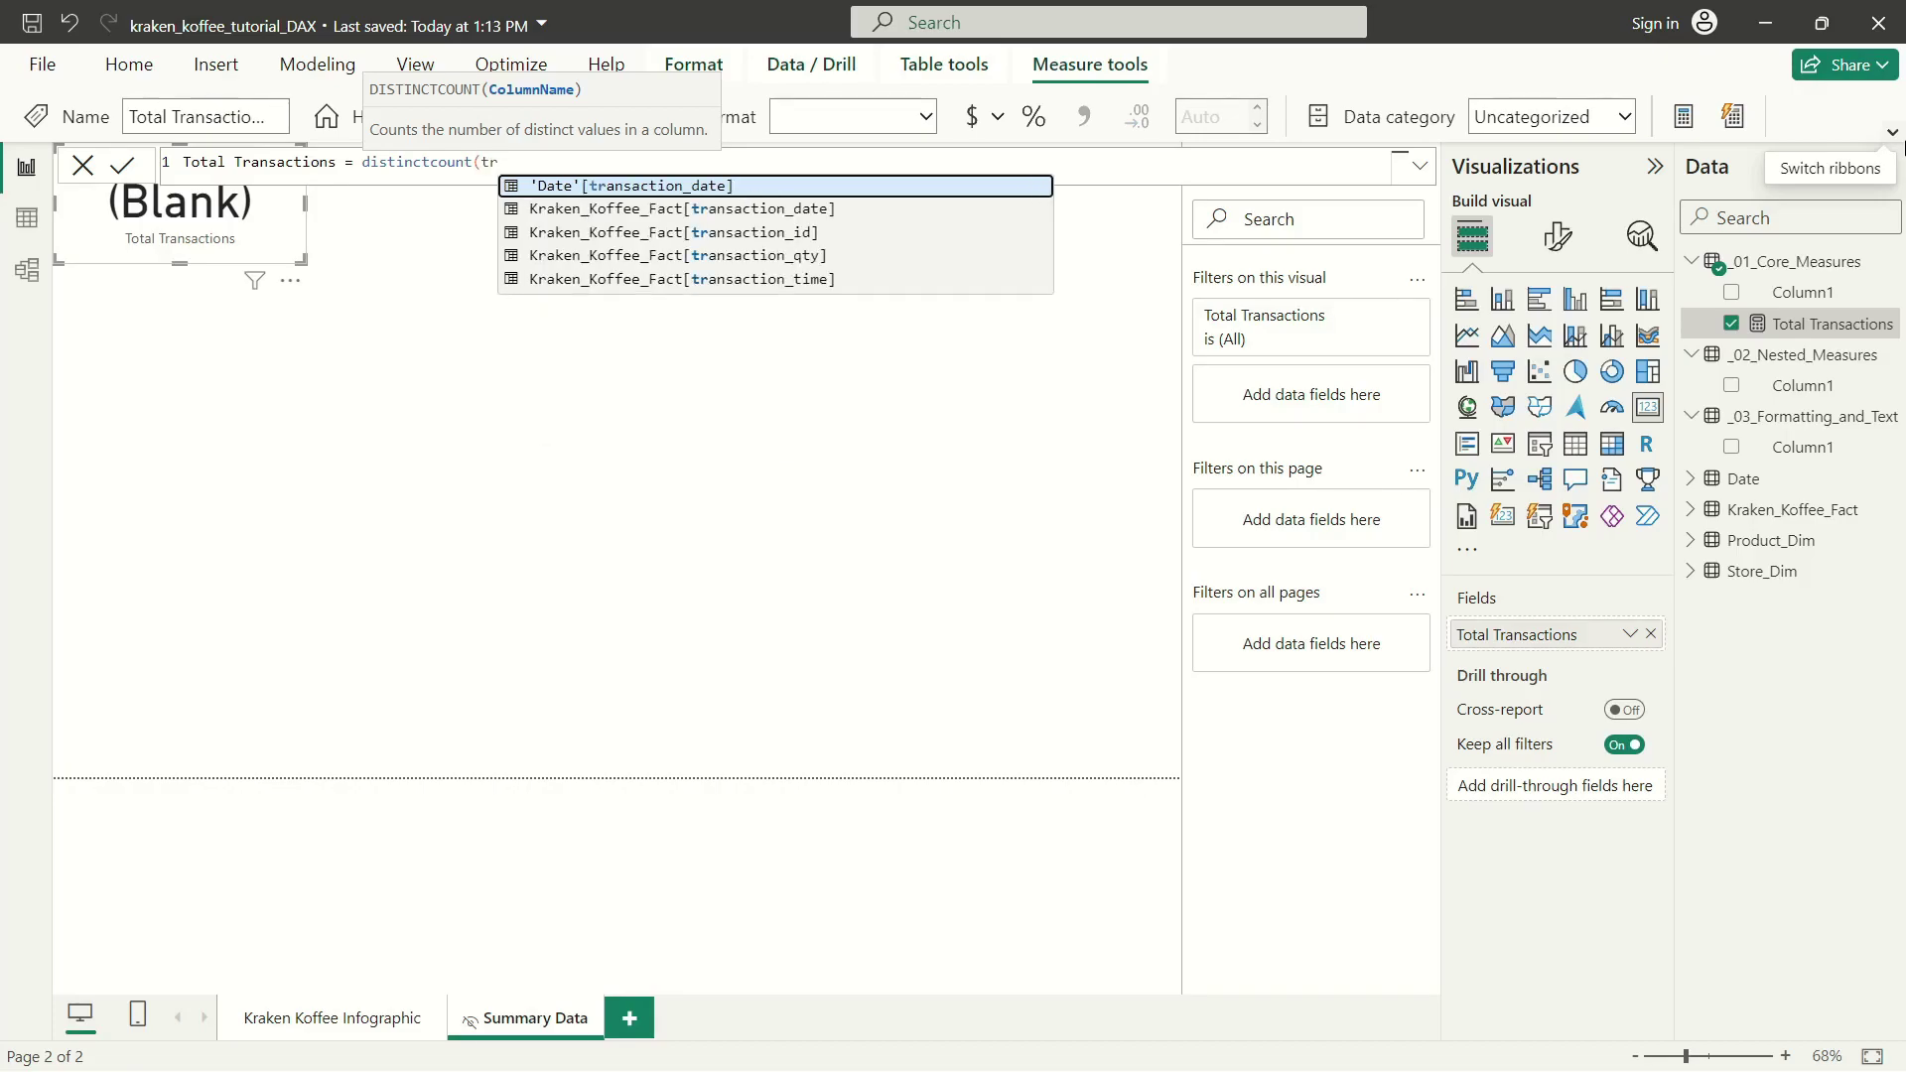
{"action": "key", "text": "Down"}
{"action": "key", "text": "Down"}
{"action": "key", "text": "Tab"}
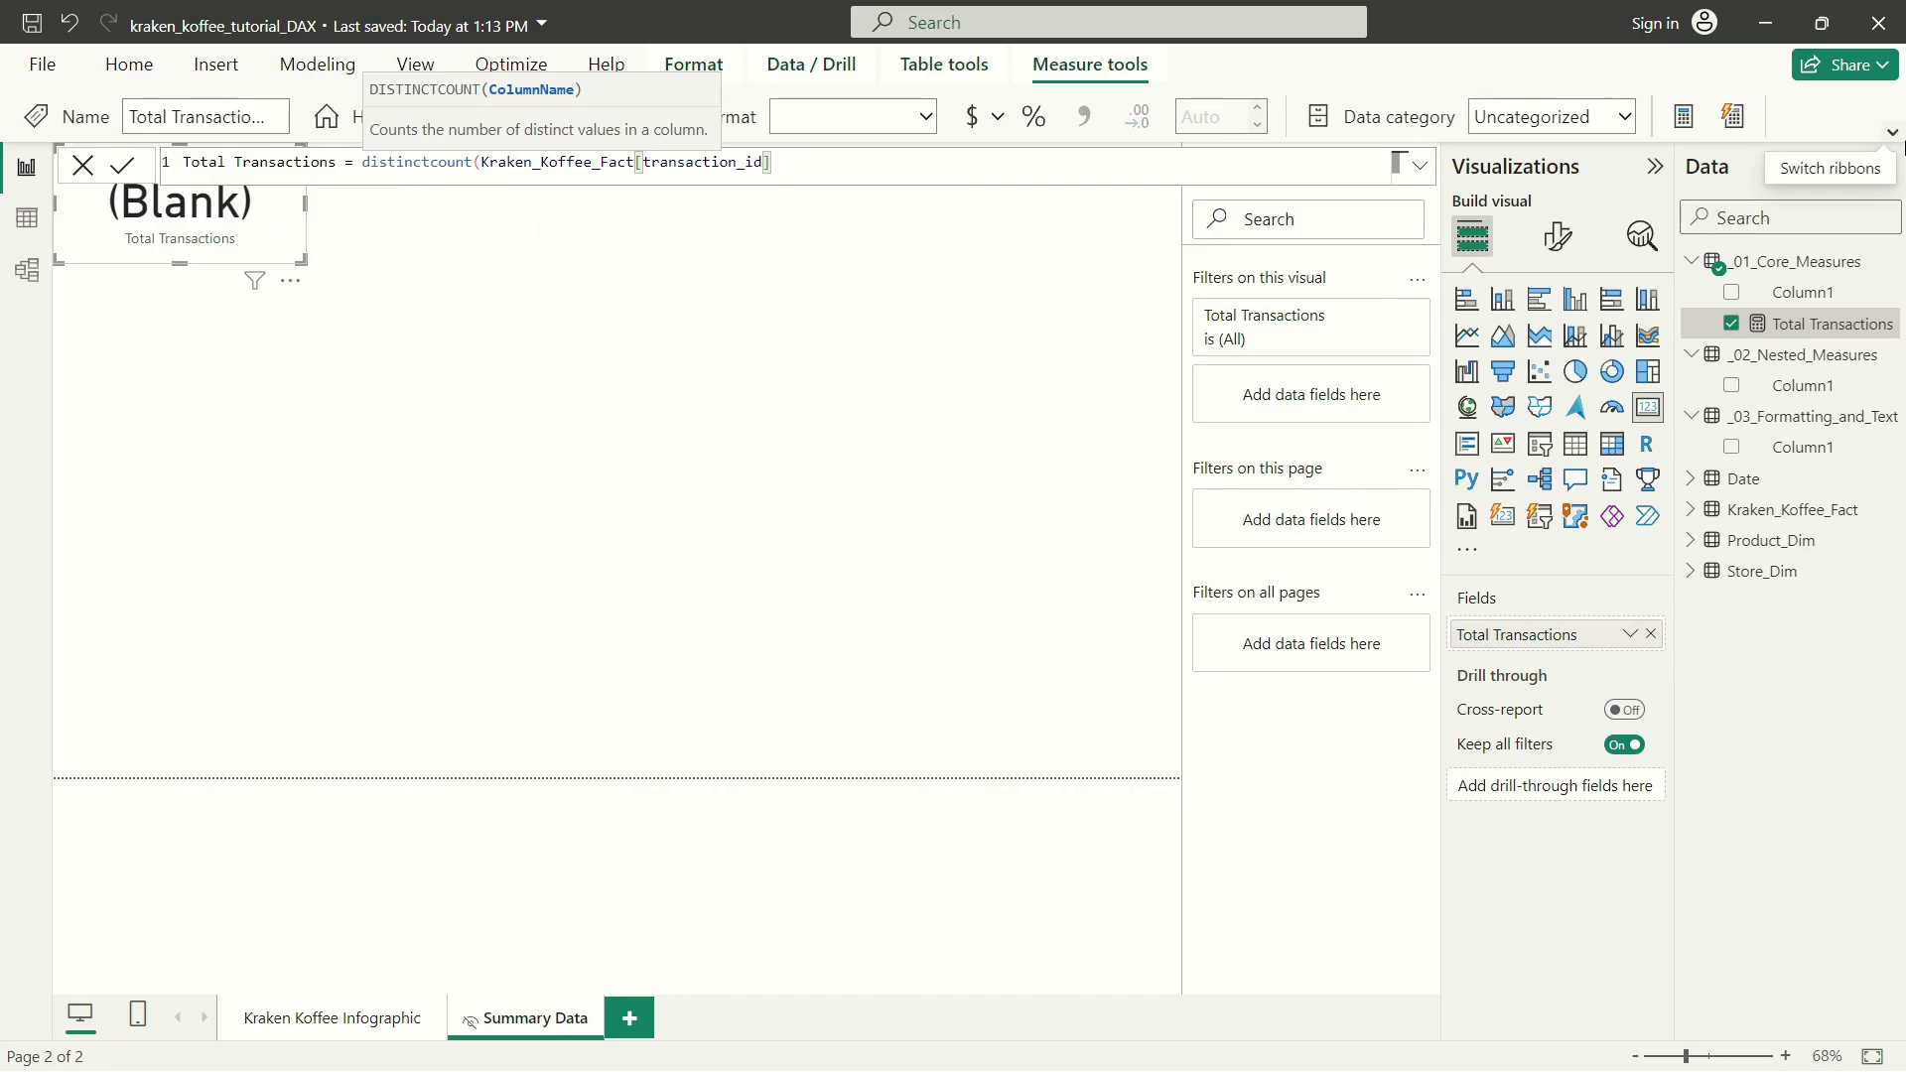
{"action": "type", "text": ")"}
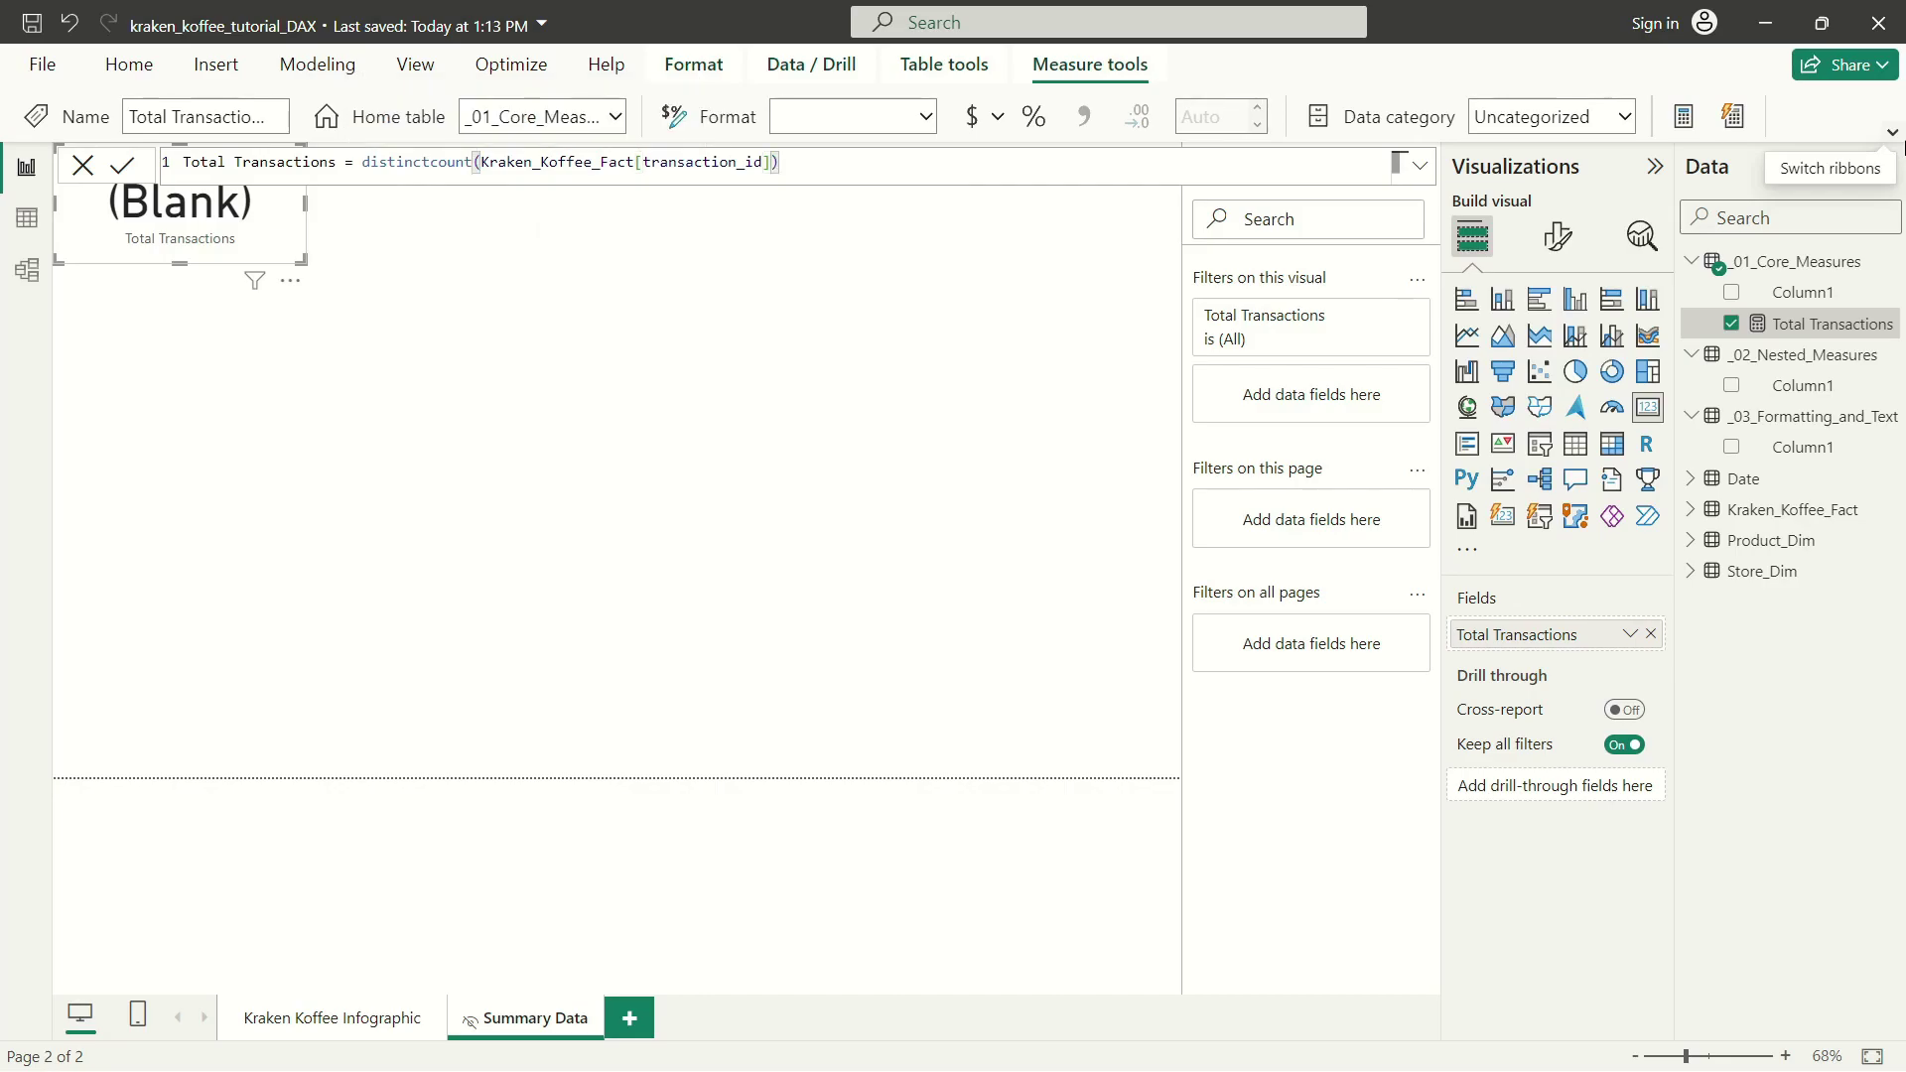
{"action": "key", "text": "Return"}
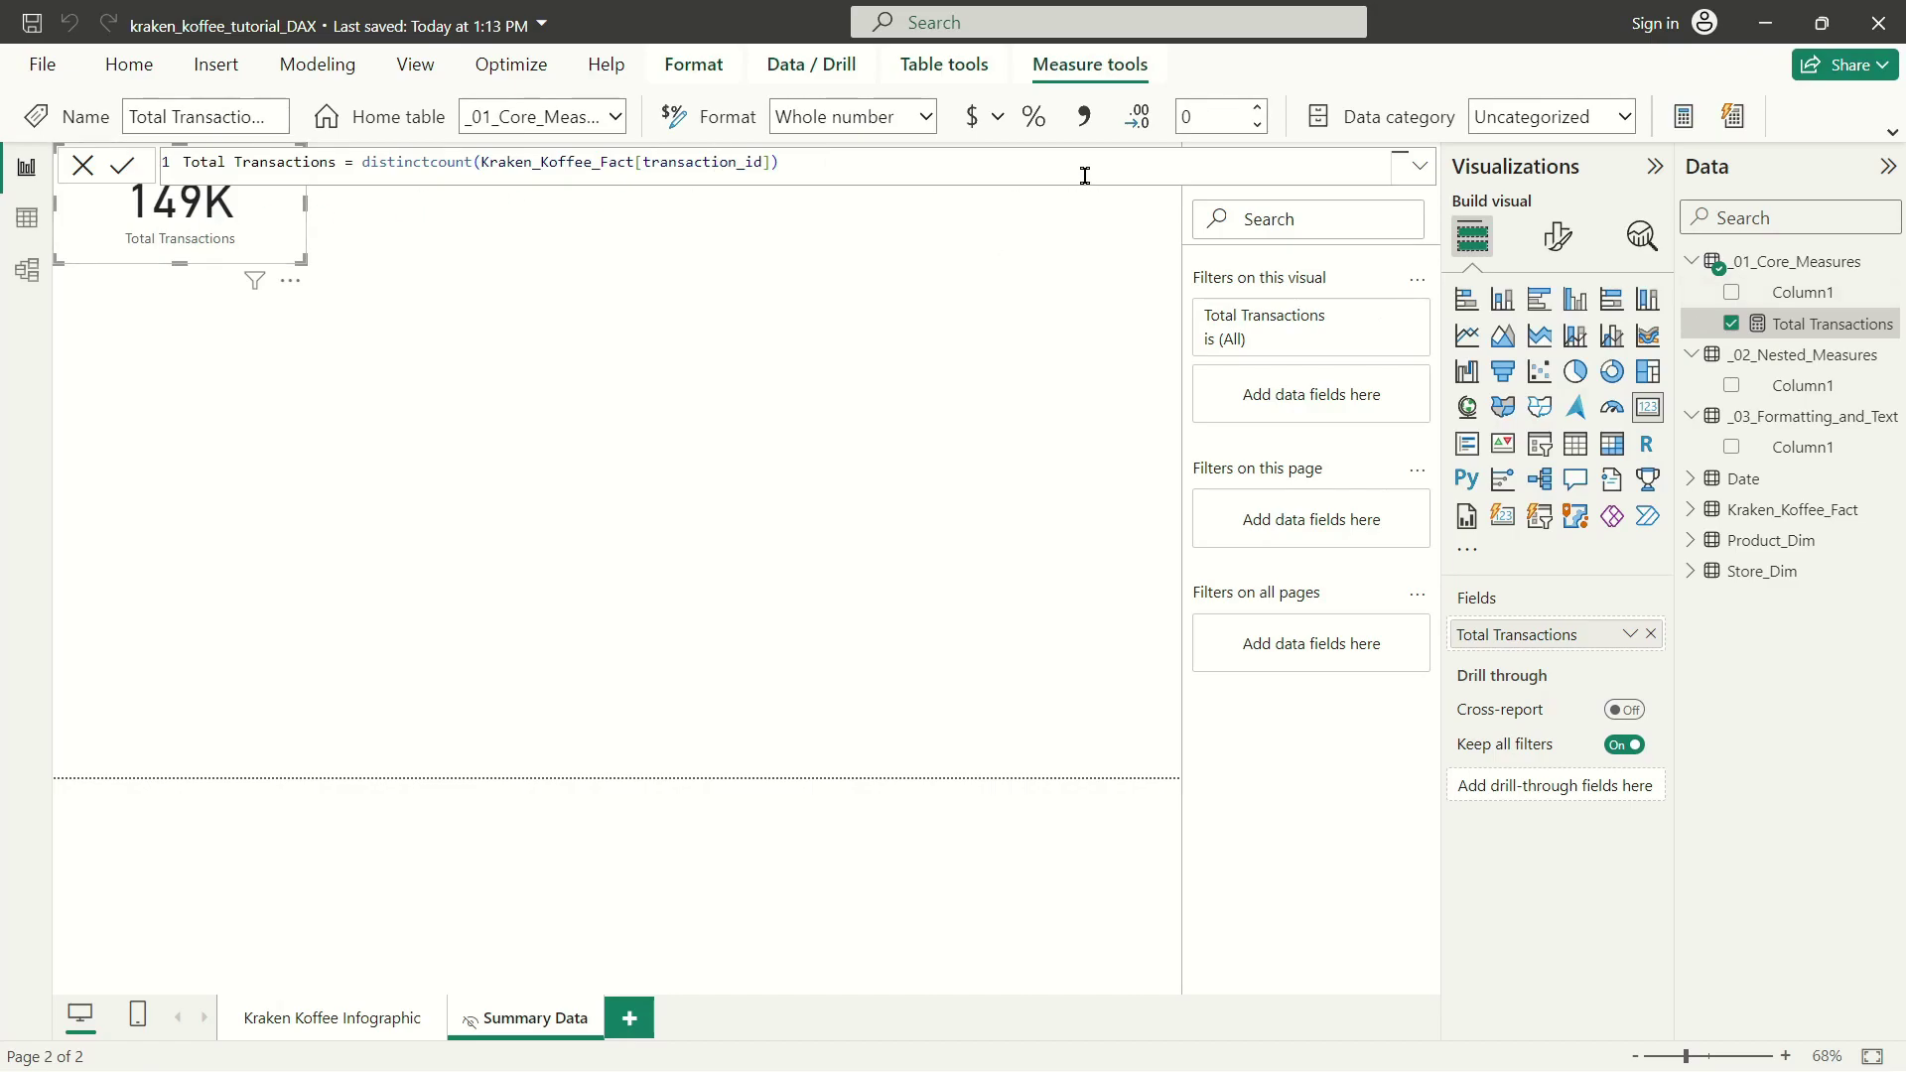
Set the display units of the Total Transactions card's callout value to None.
{"action": "left_click", "coordinate": [1558, 236]}
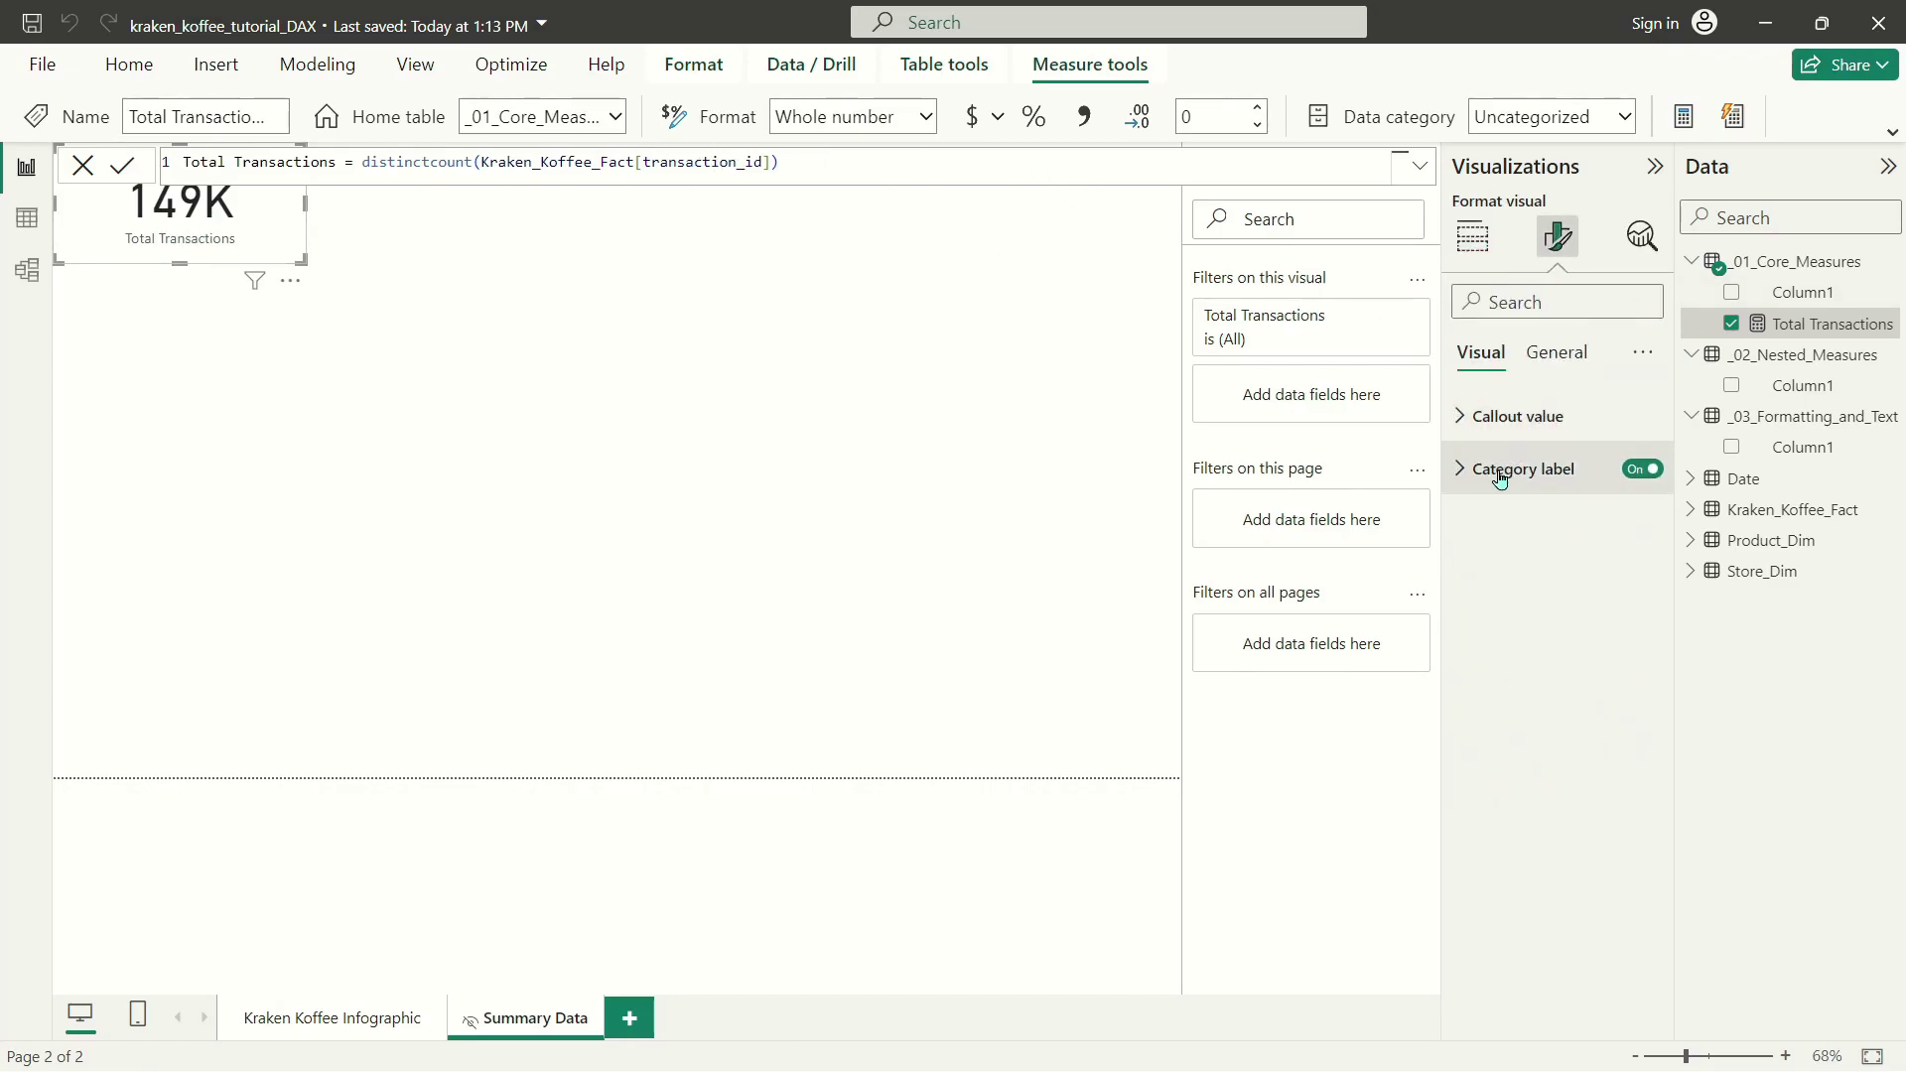
{"action": "left_click", "coordinate": [1513, 416]}
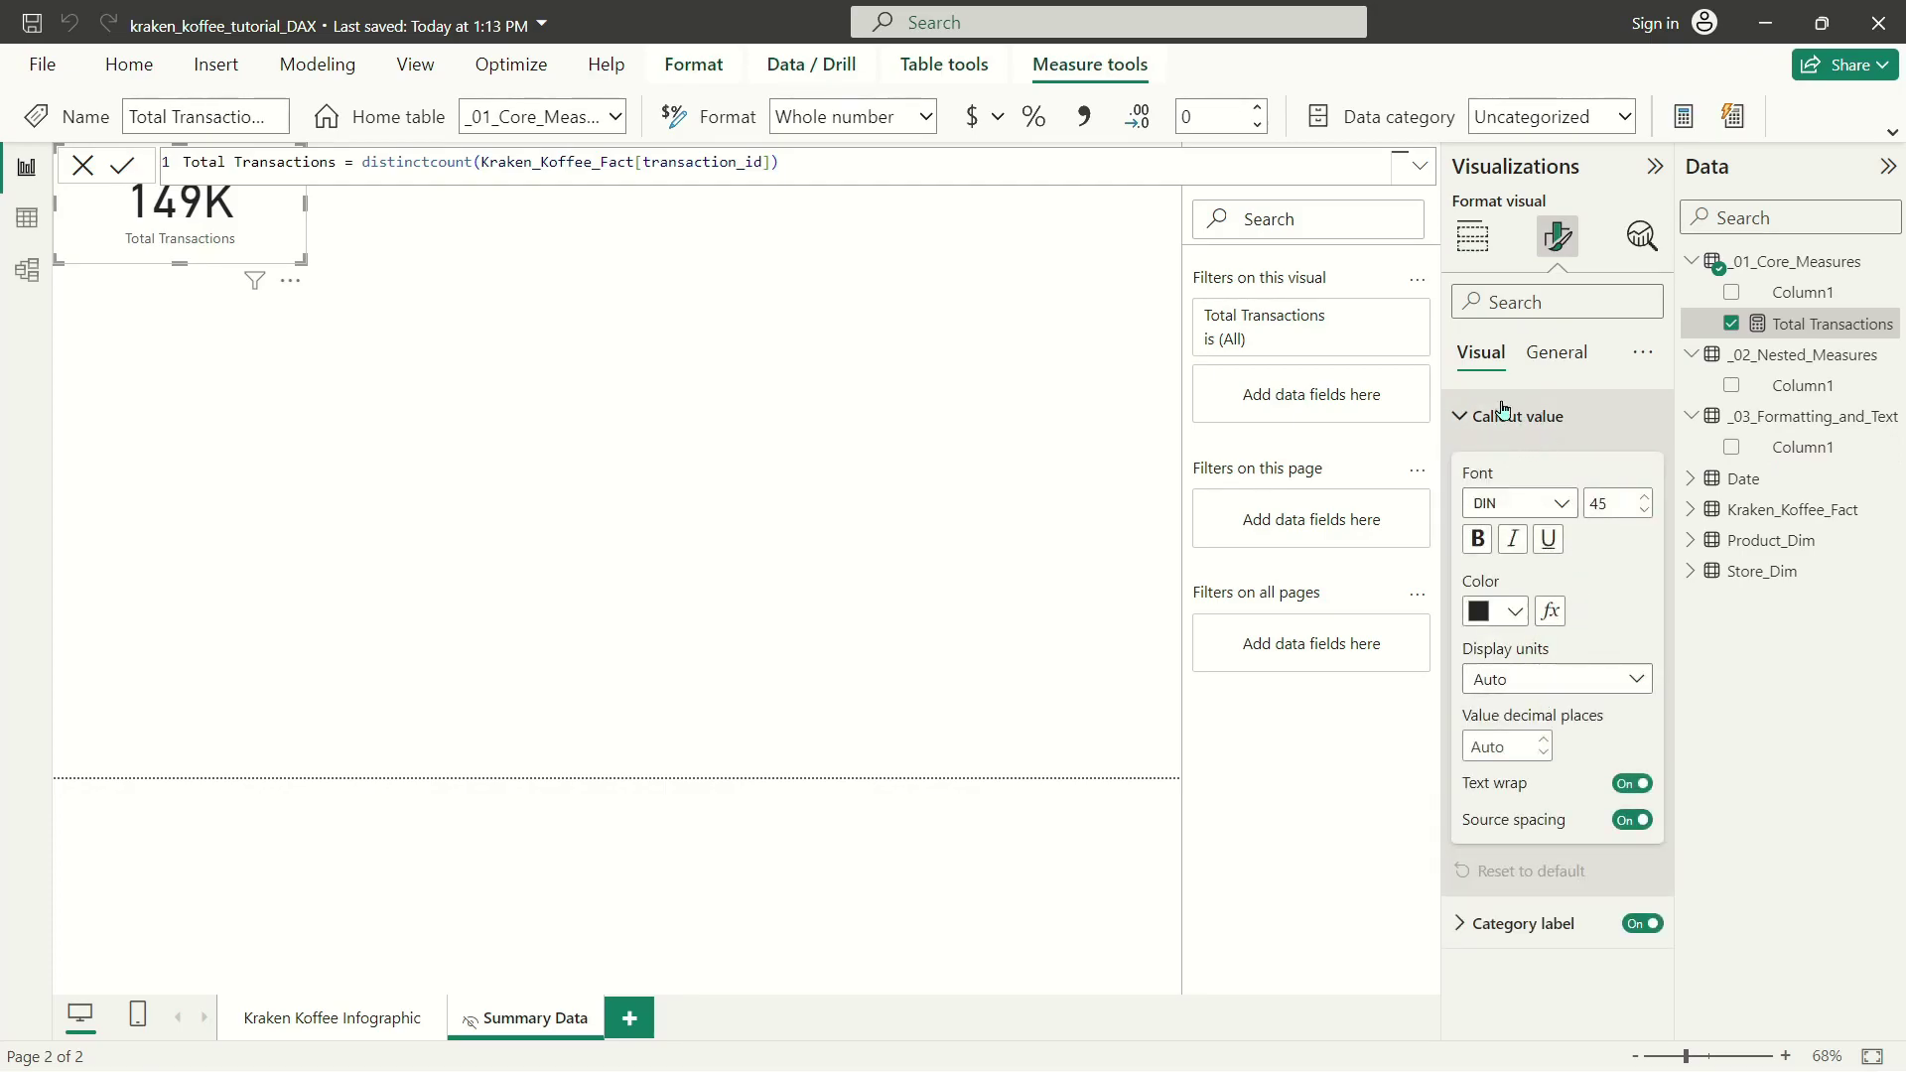
{"action": "left_click", "coordinate": [1556, 680]}
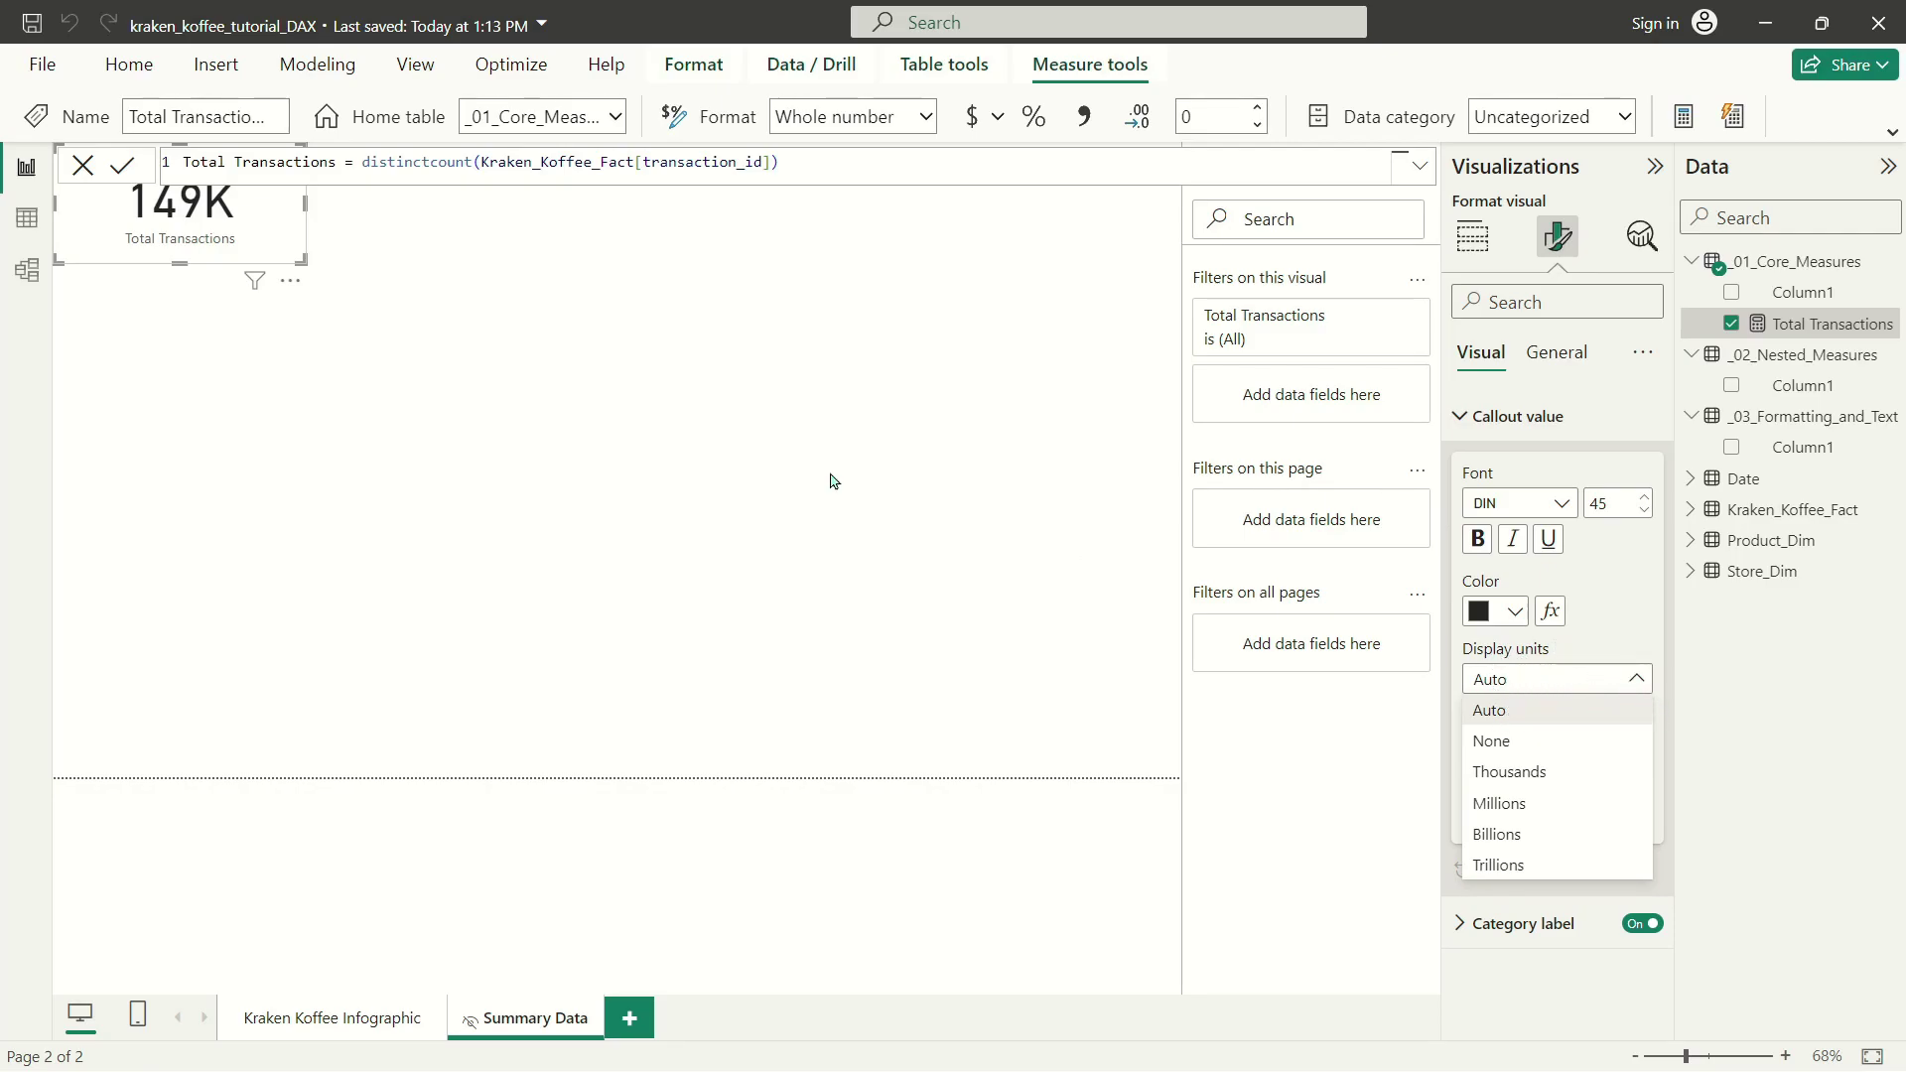
{"action": "left_click", "coordinate": [1500, 753]}
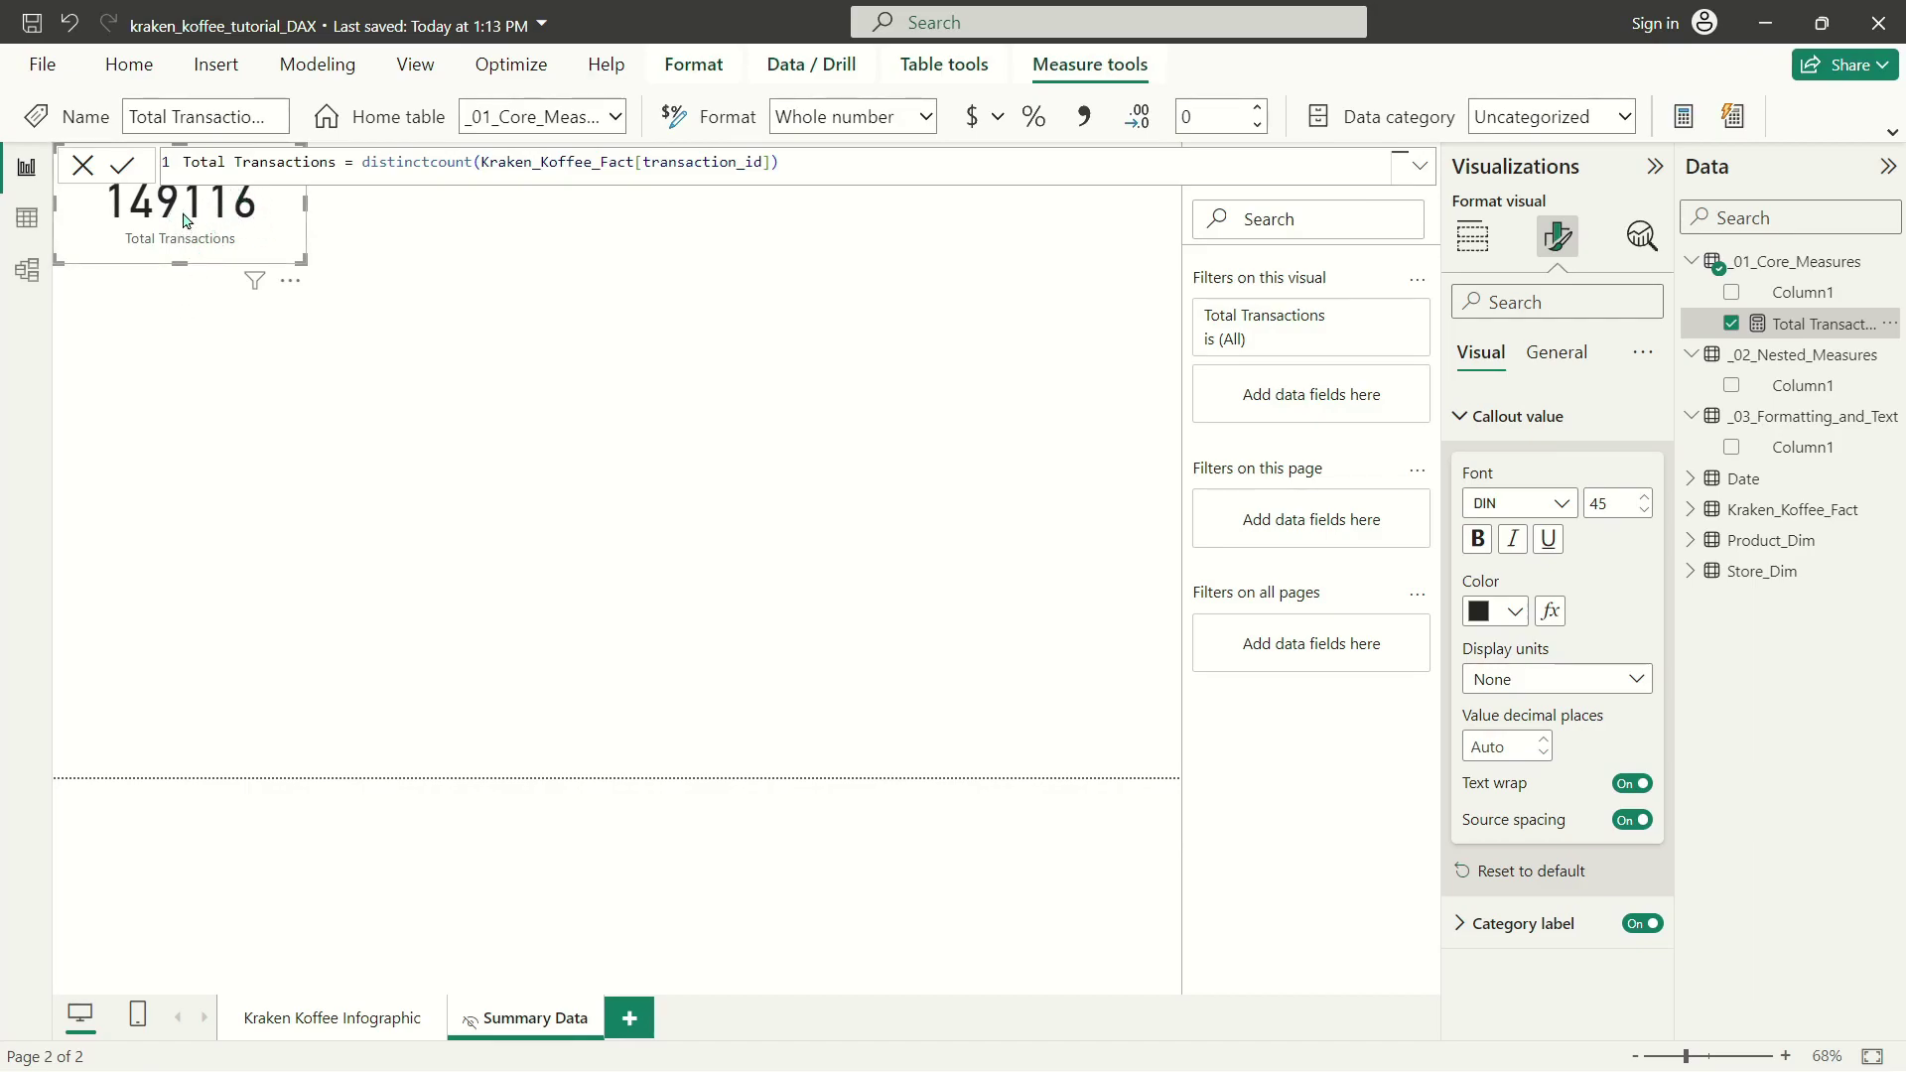
Format the Total Transactions measure with a thousands separator.
{"action": "left_click", "coordinate": [1079, 121]}
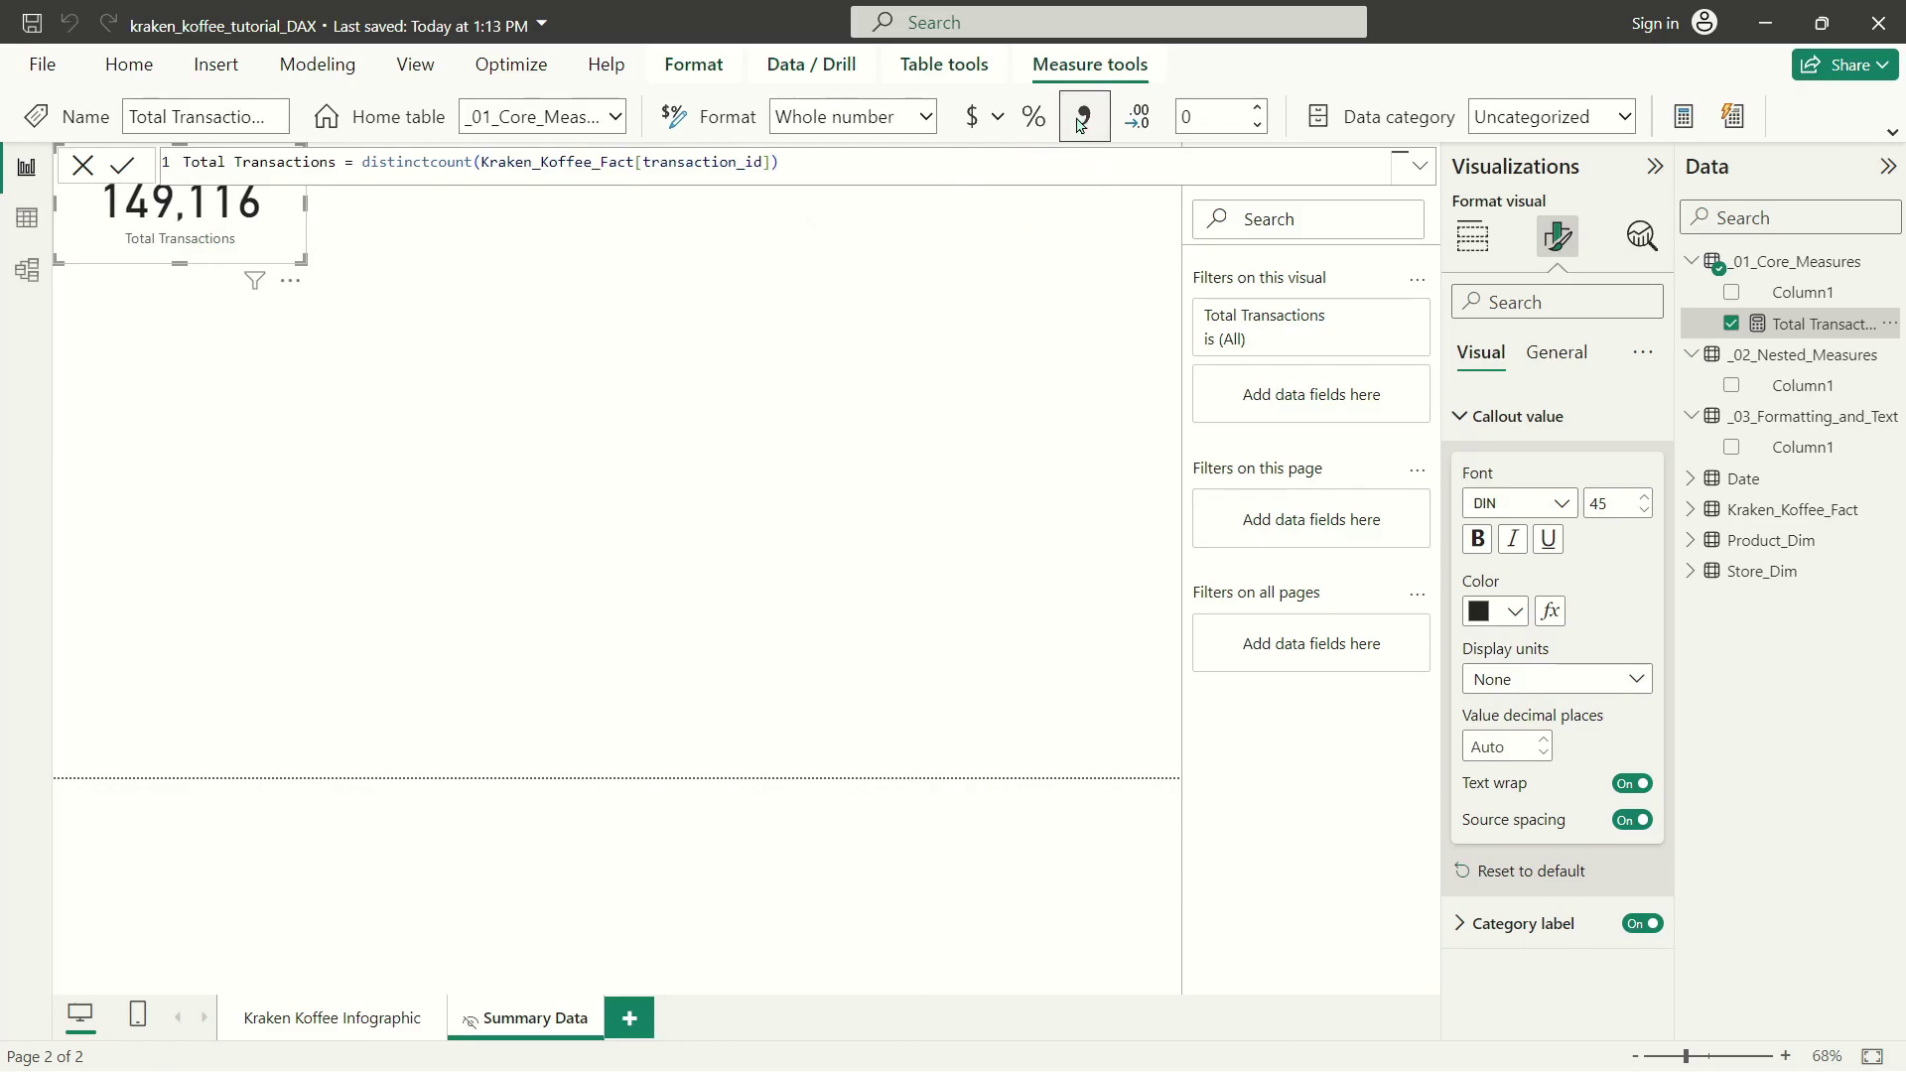
{"action": "left_click", "coordinate": [1082, 119]}
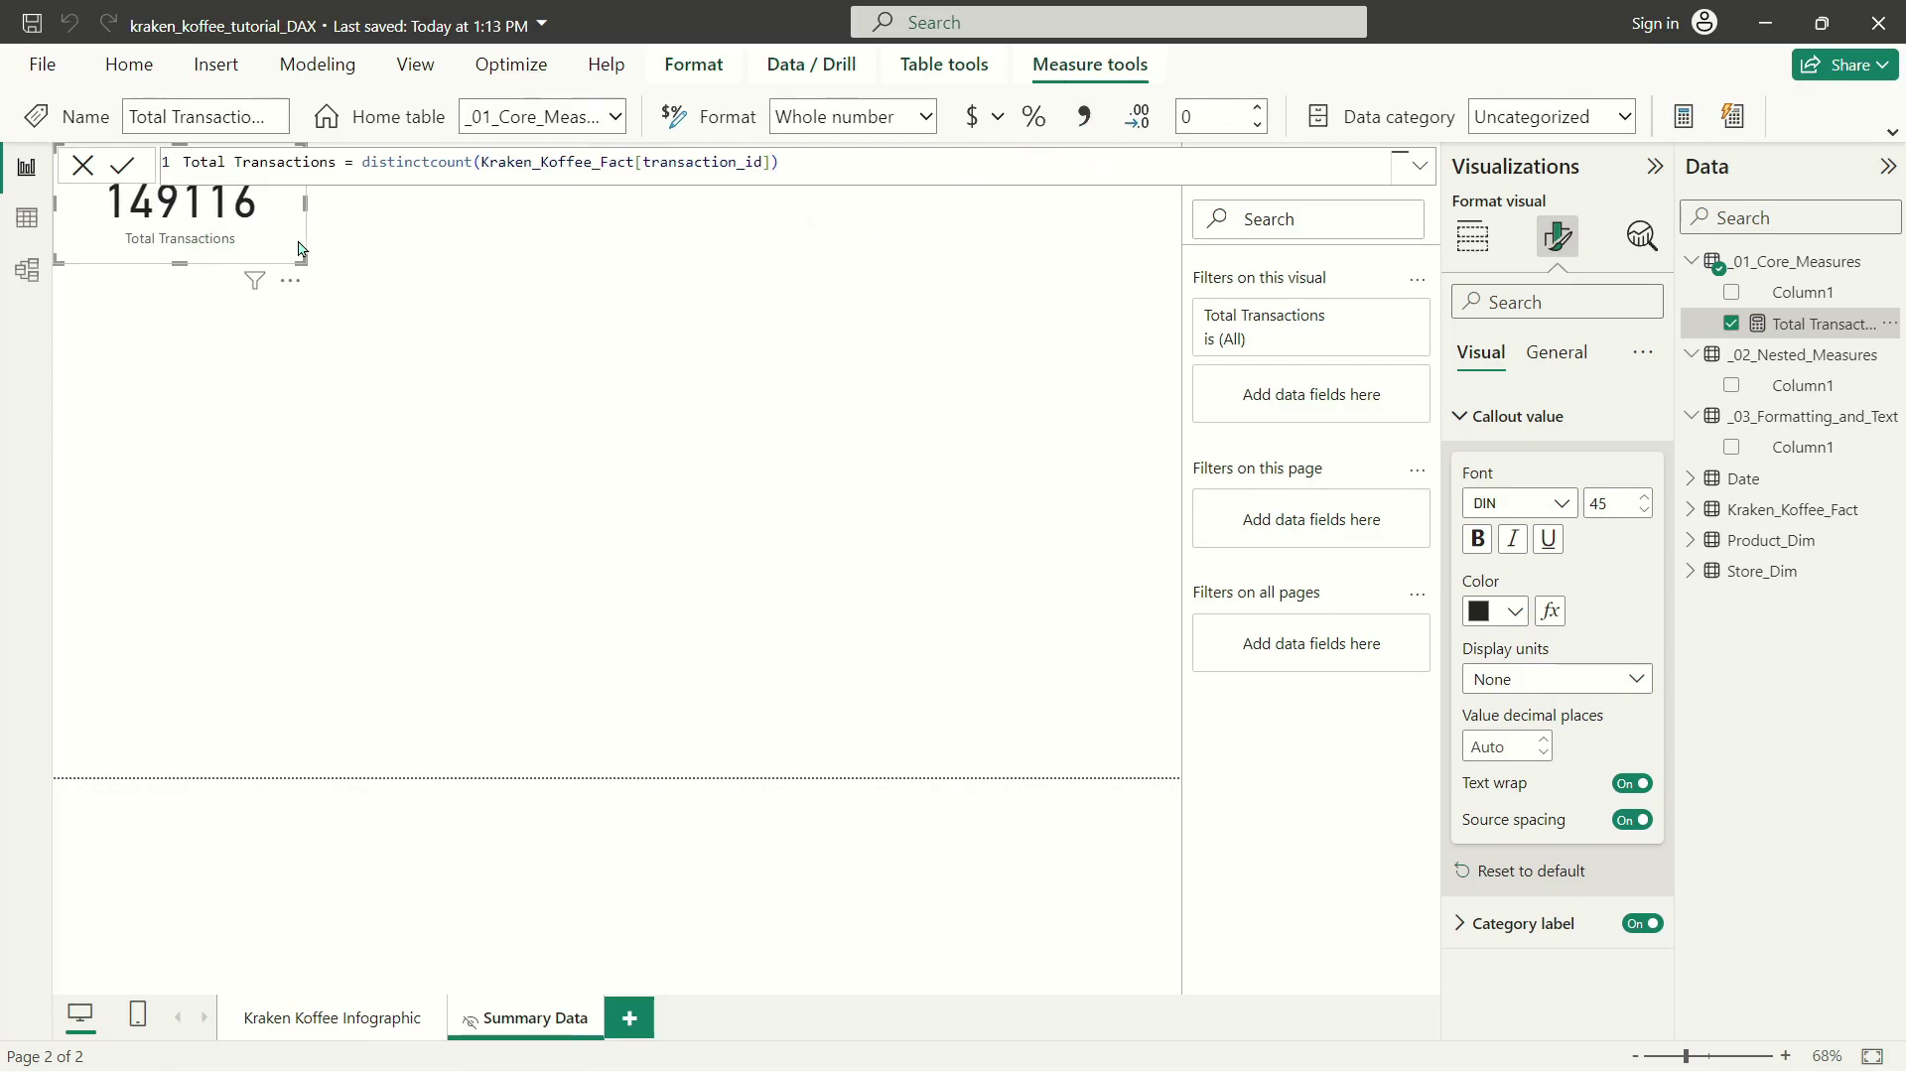
{"action": "left_click", "coordinate": [1084, 116]}
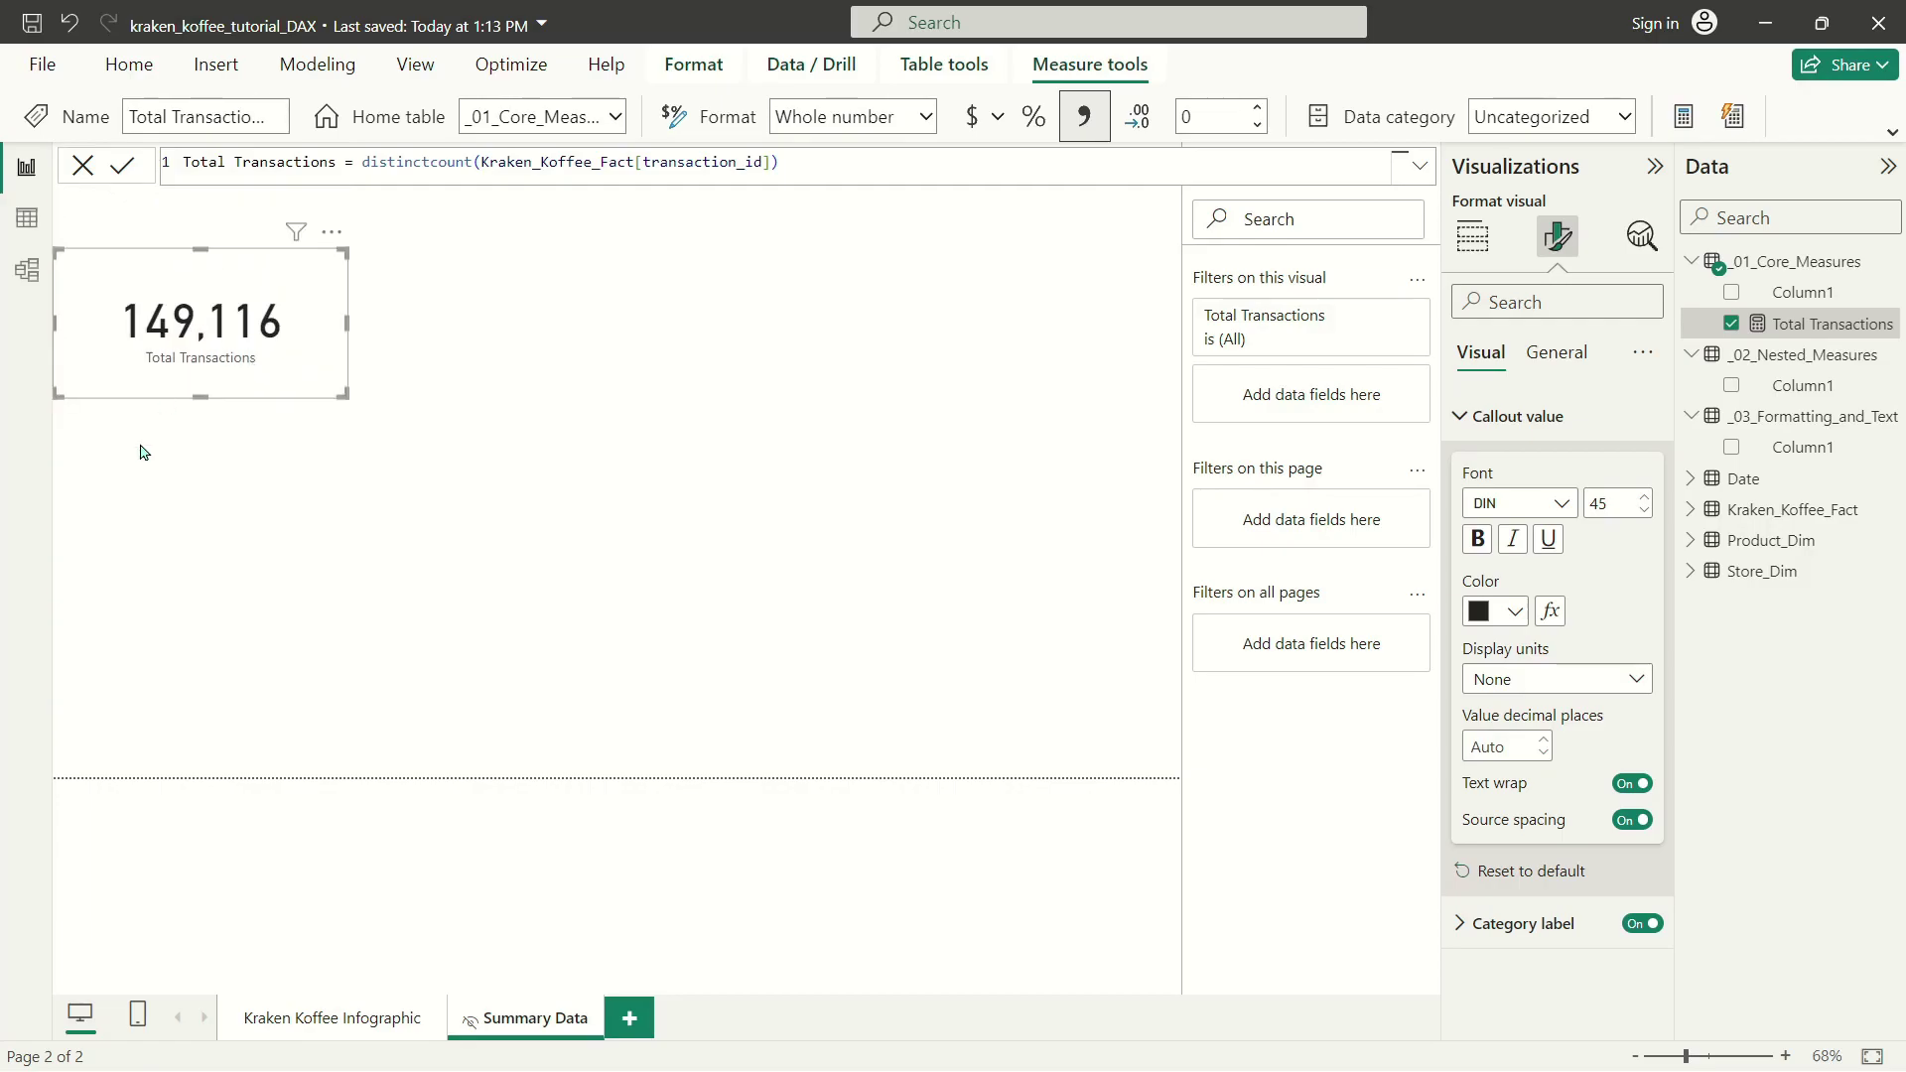
Compare the transaction_id column of Kraken_Koffee_Fact with the card, and review the Total Transactions formula.
{"action": "left_click", "coordinate": [27, 220]}
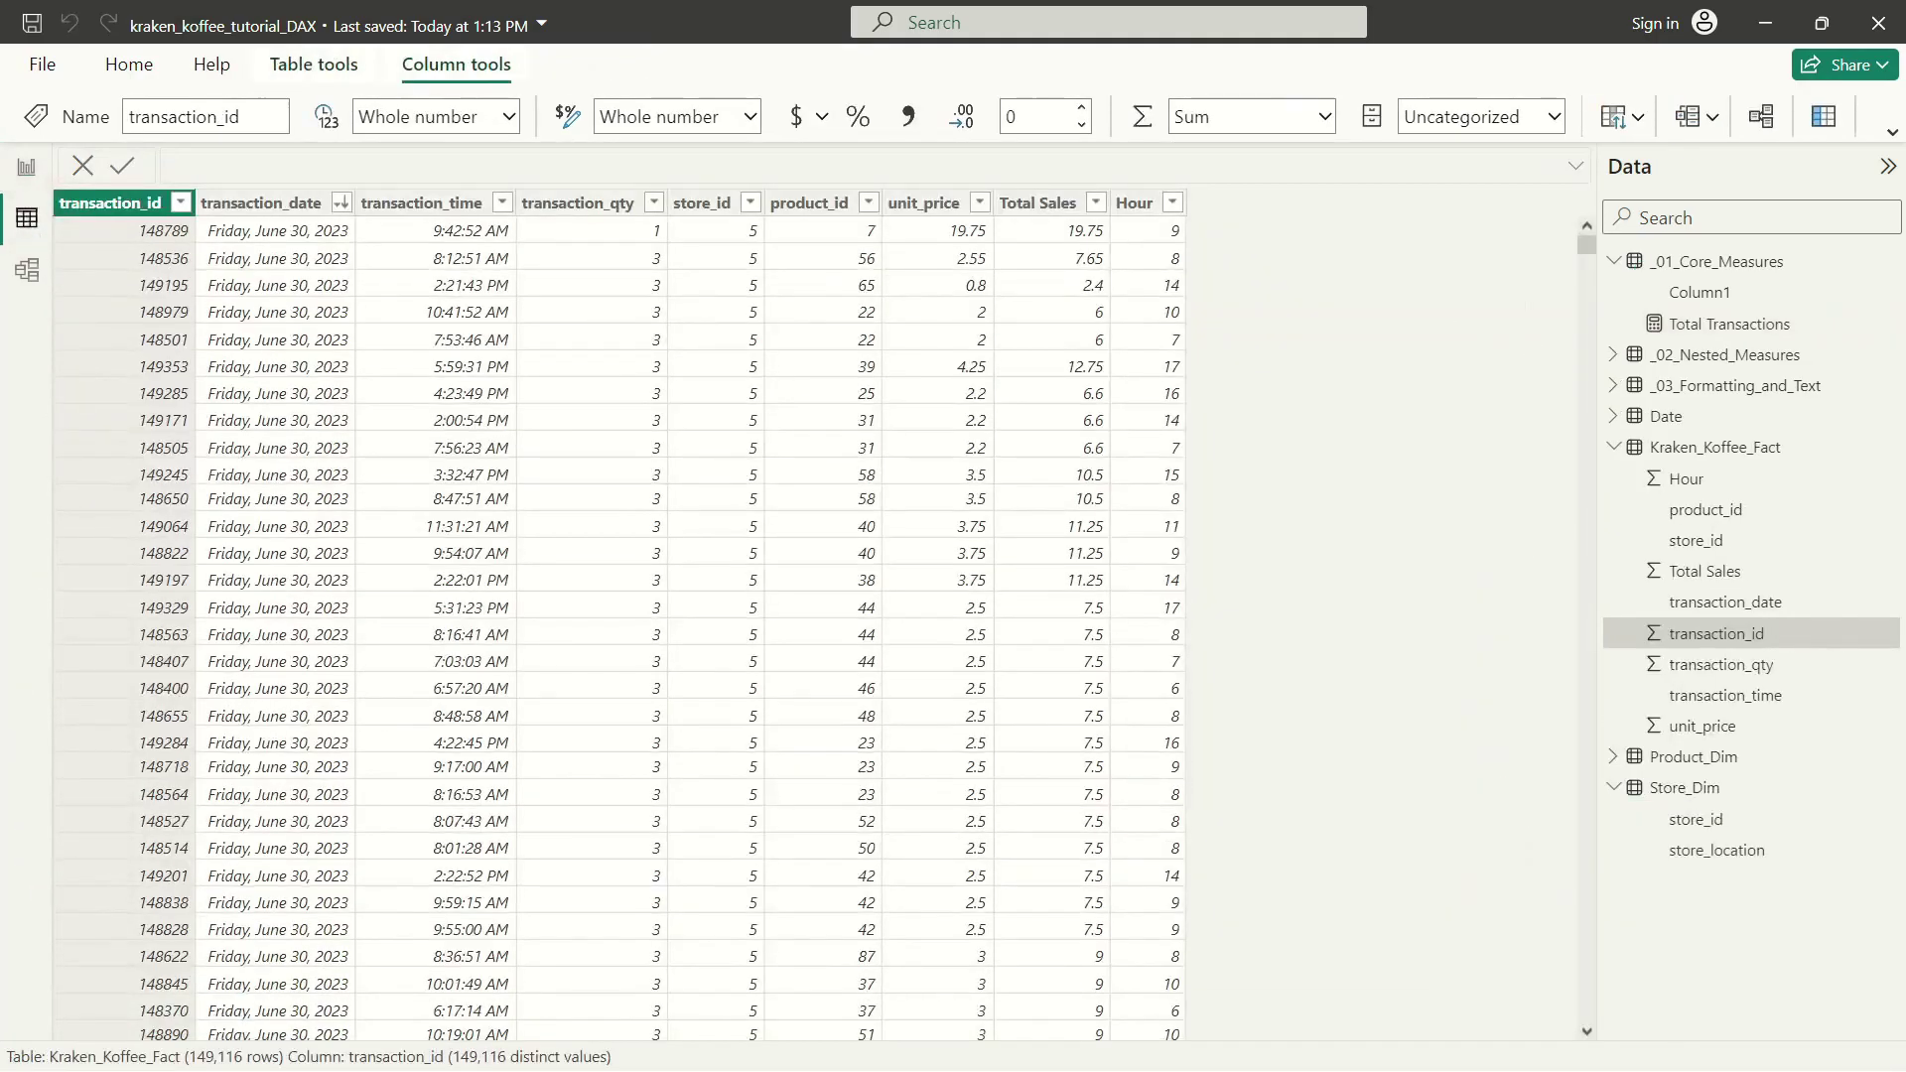
{"action": "left_click", "coordinate": [27, 166]}
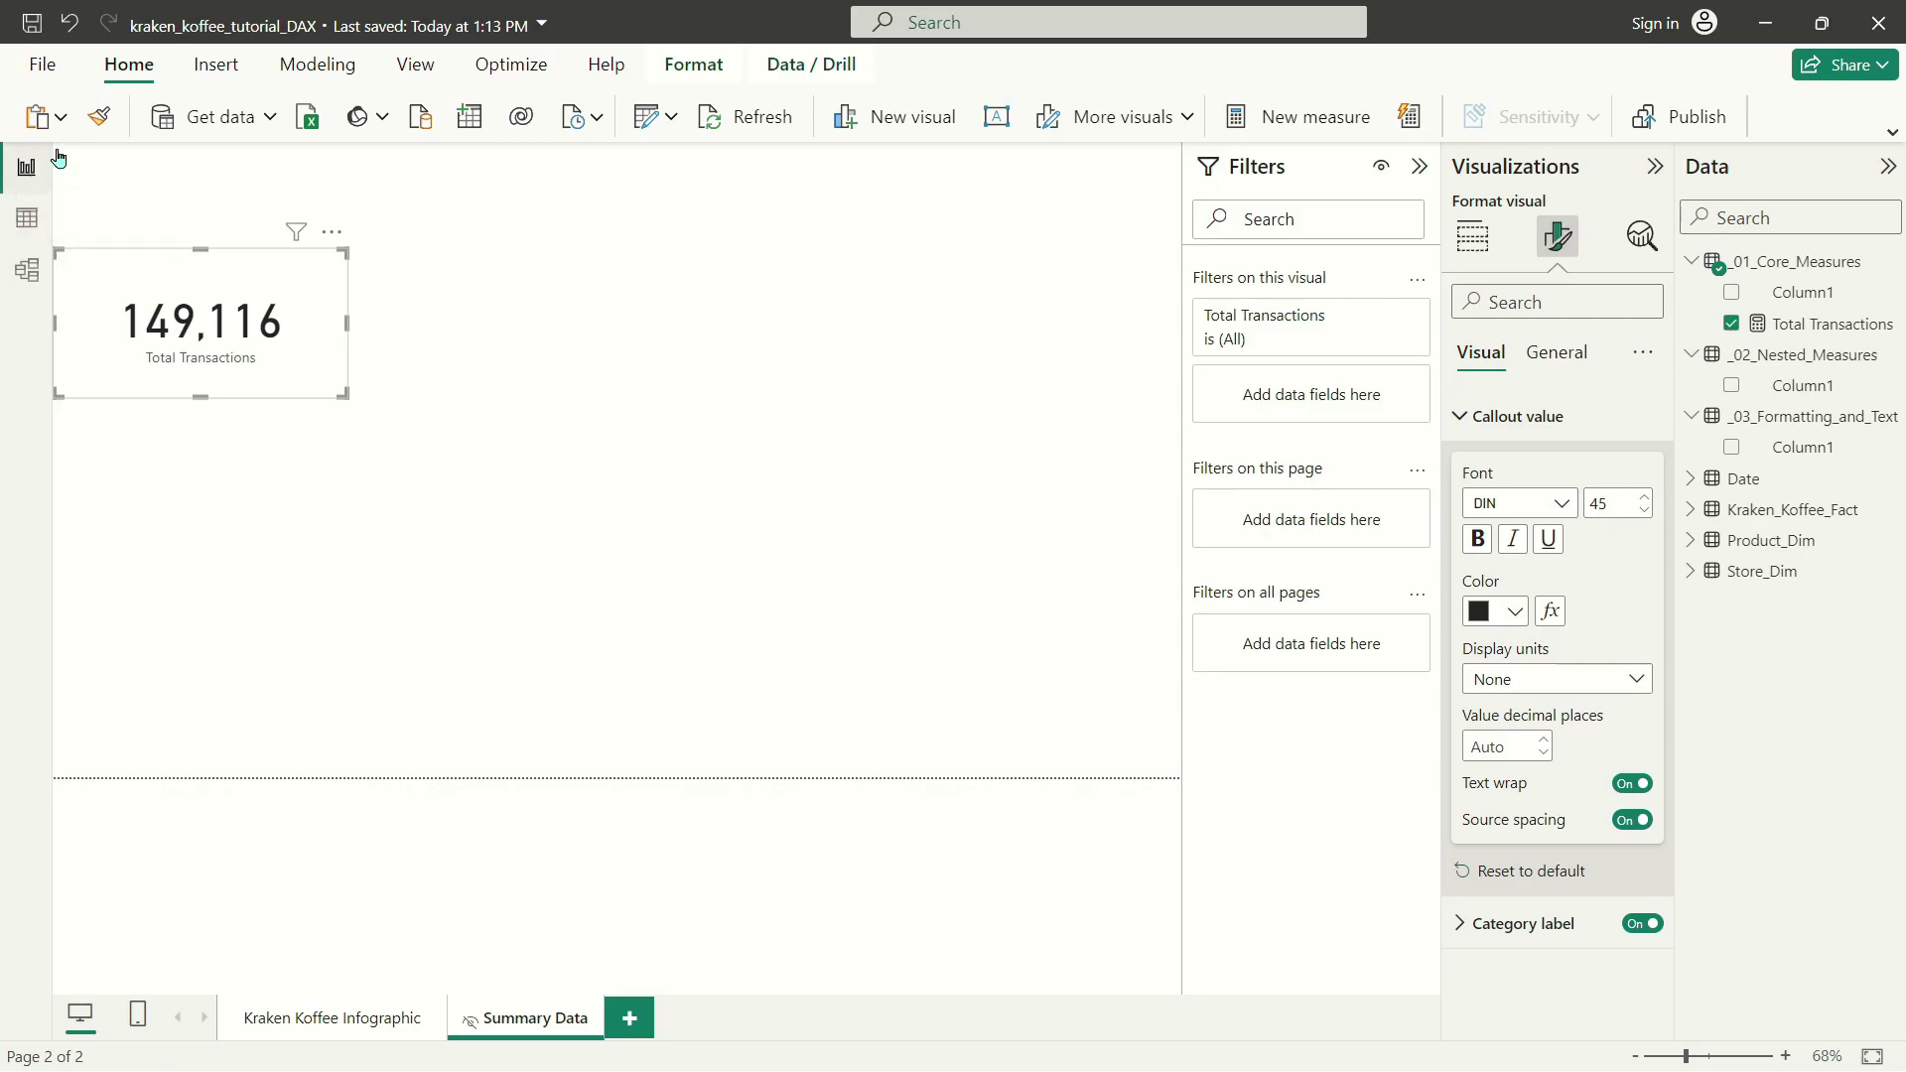
{"action": "left_click", "coordinate": [26, 218]}
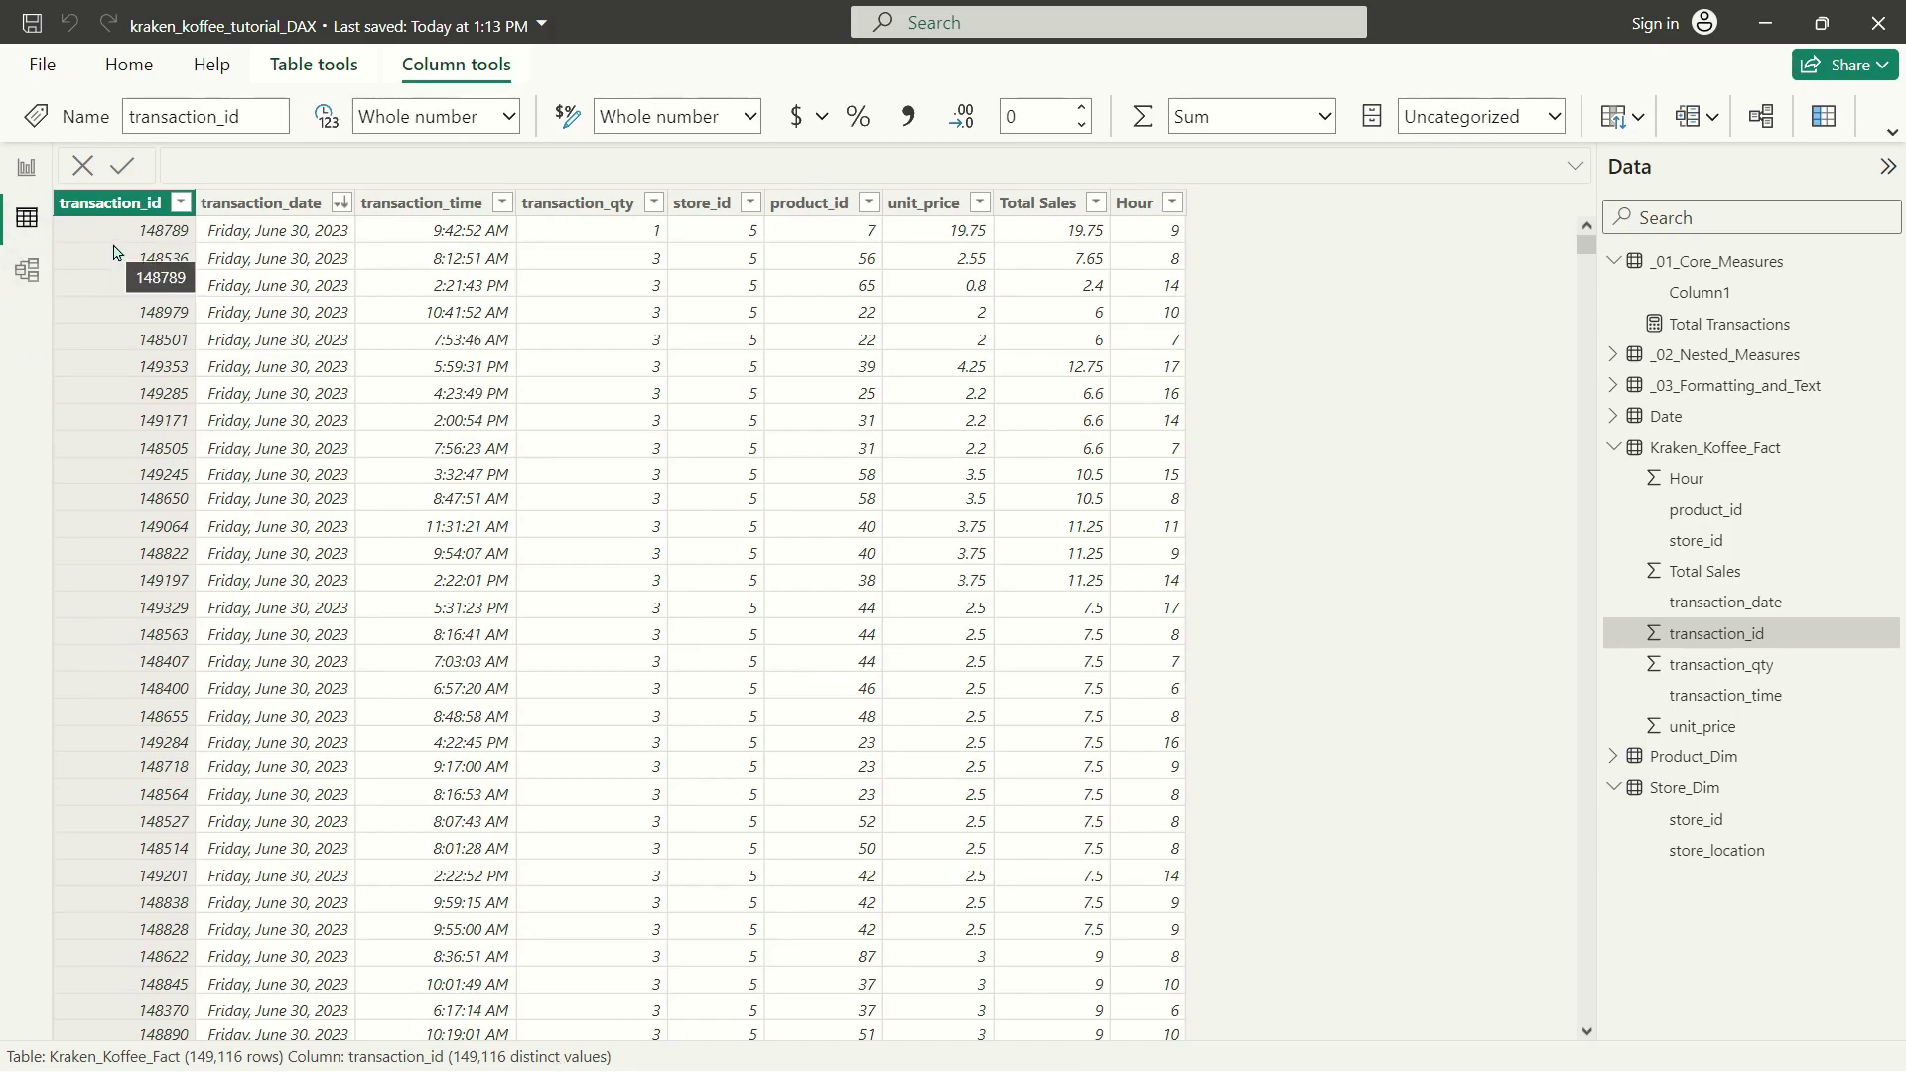
{"action": "left_click", "coordinate": [26, 168]}
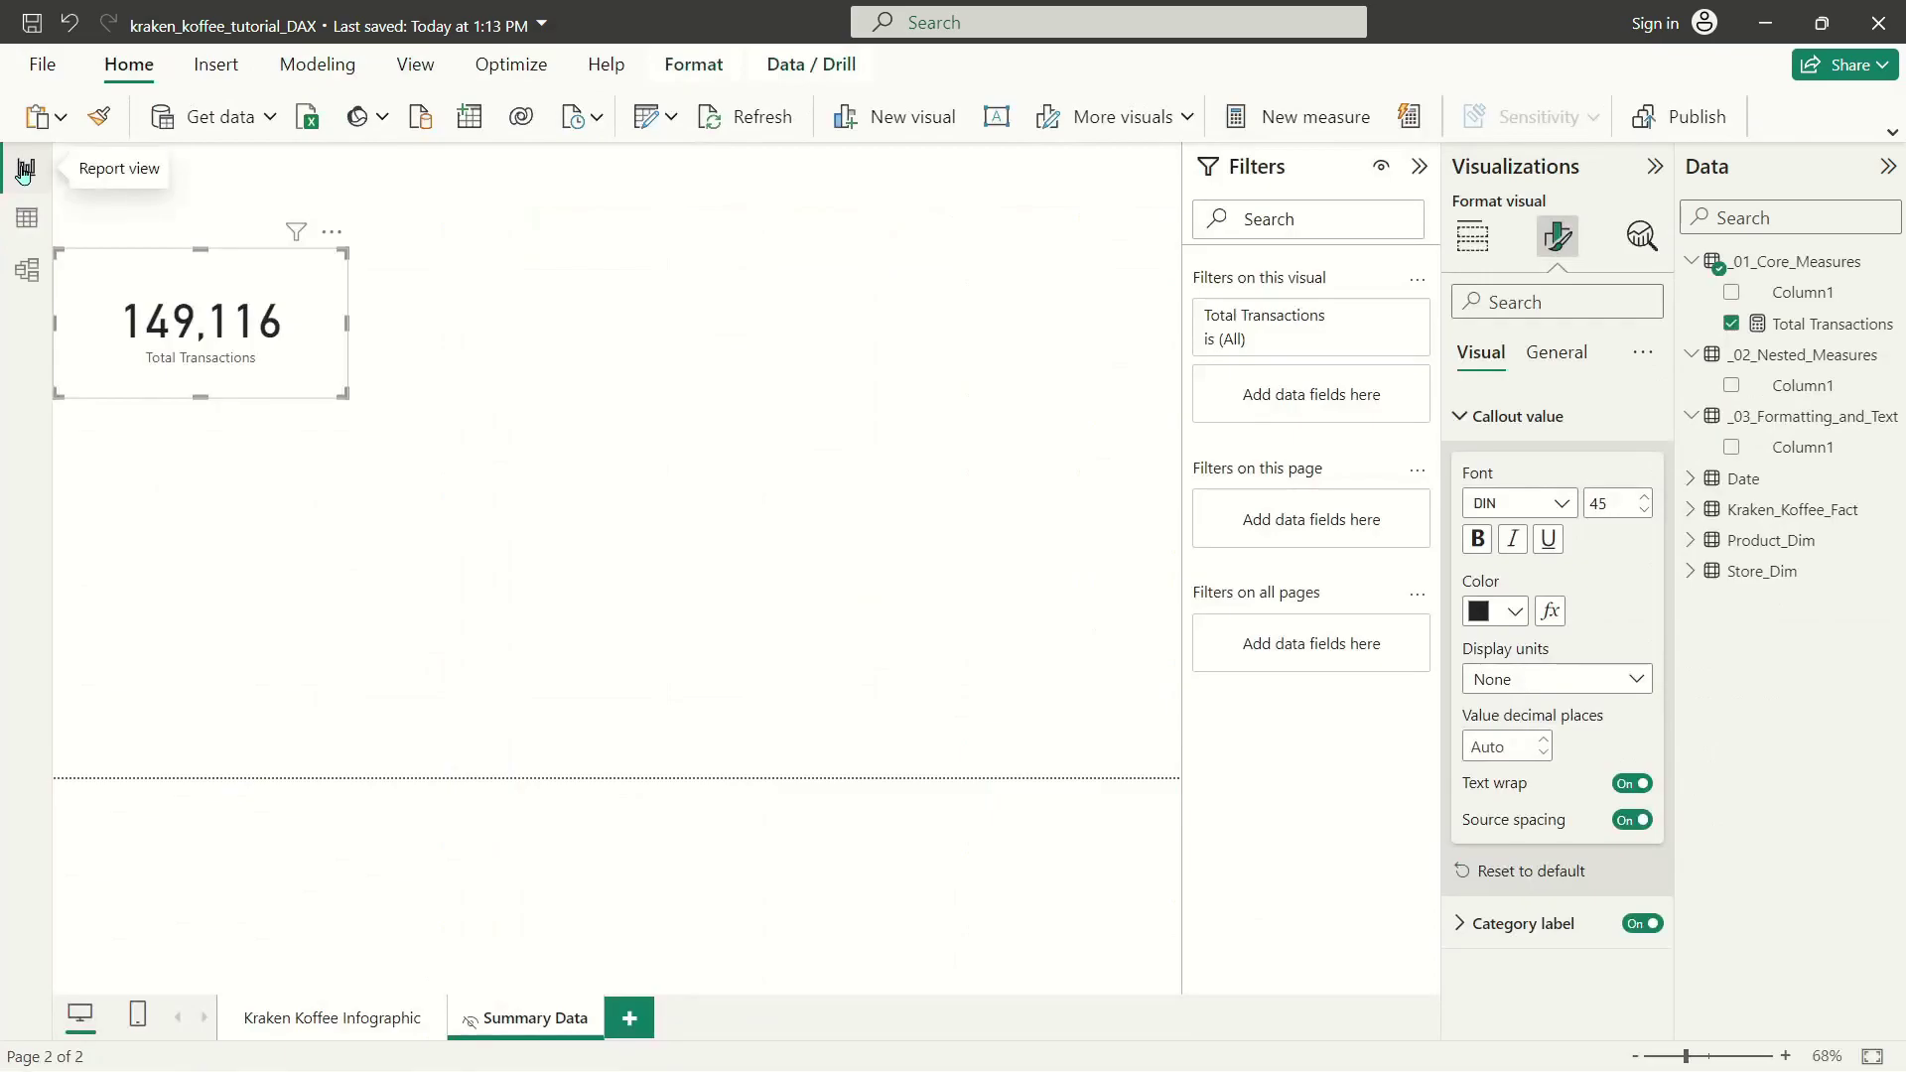
{"action": "left_click", "coordinate": [1836, 325]}
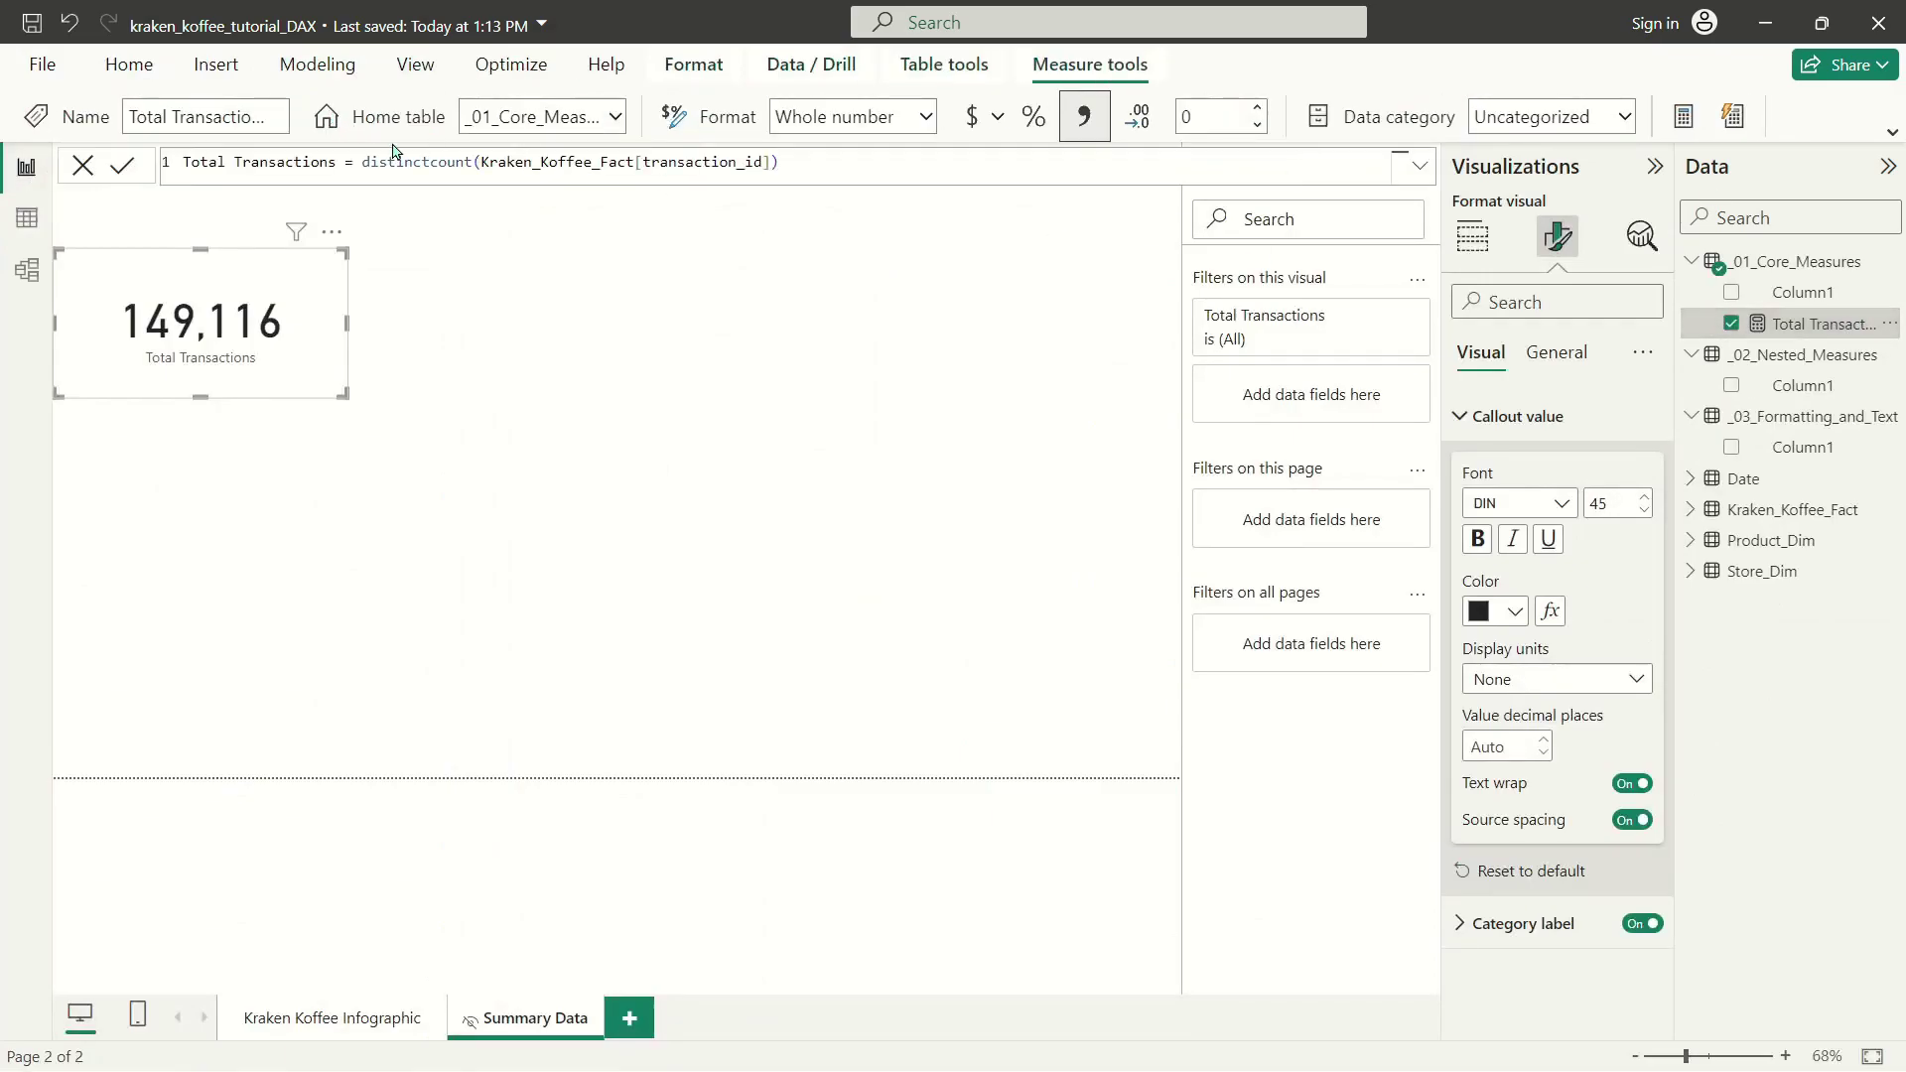
Change the Total Transactions formula to count(Kraken_Koffee_Fact[transaction_id]).
{"action": "left_click_drag", "start_coordinate": [428, 160], "coordinate": [362, 161]}
{"action": "key", "text": "BackSpace"}
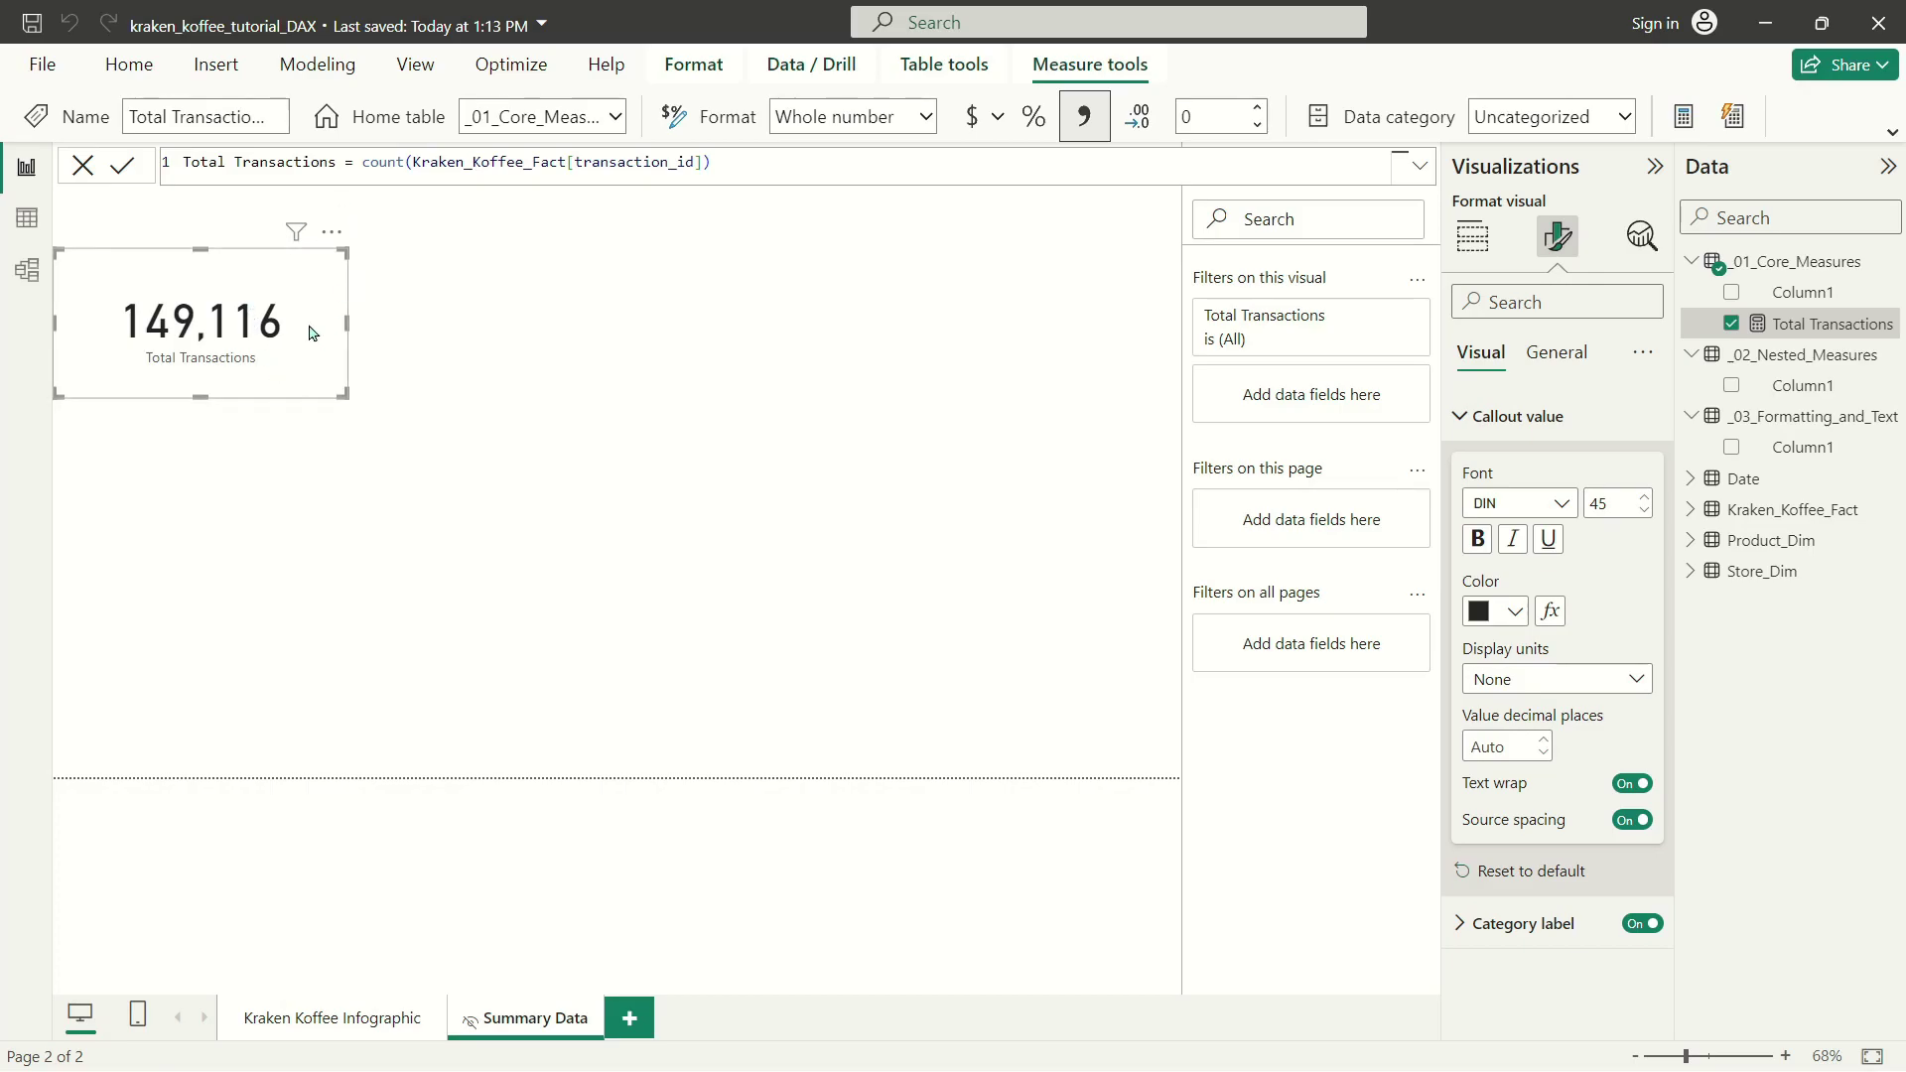
Move the Total Transactions card to the upper-left corner of the Summary Data page and narrow it to fit its value.
{"action": "left_click_drag", "start_coordinate": [311, 334], "coordinate": [311, 234]}
{"action": "left_click_drag", "start_coordinate": [345, 296], "coordinate": [254, 288]}
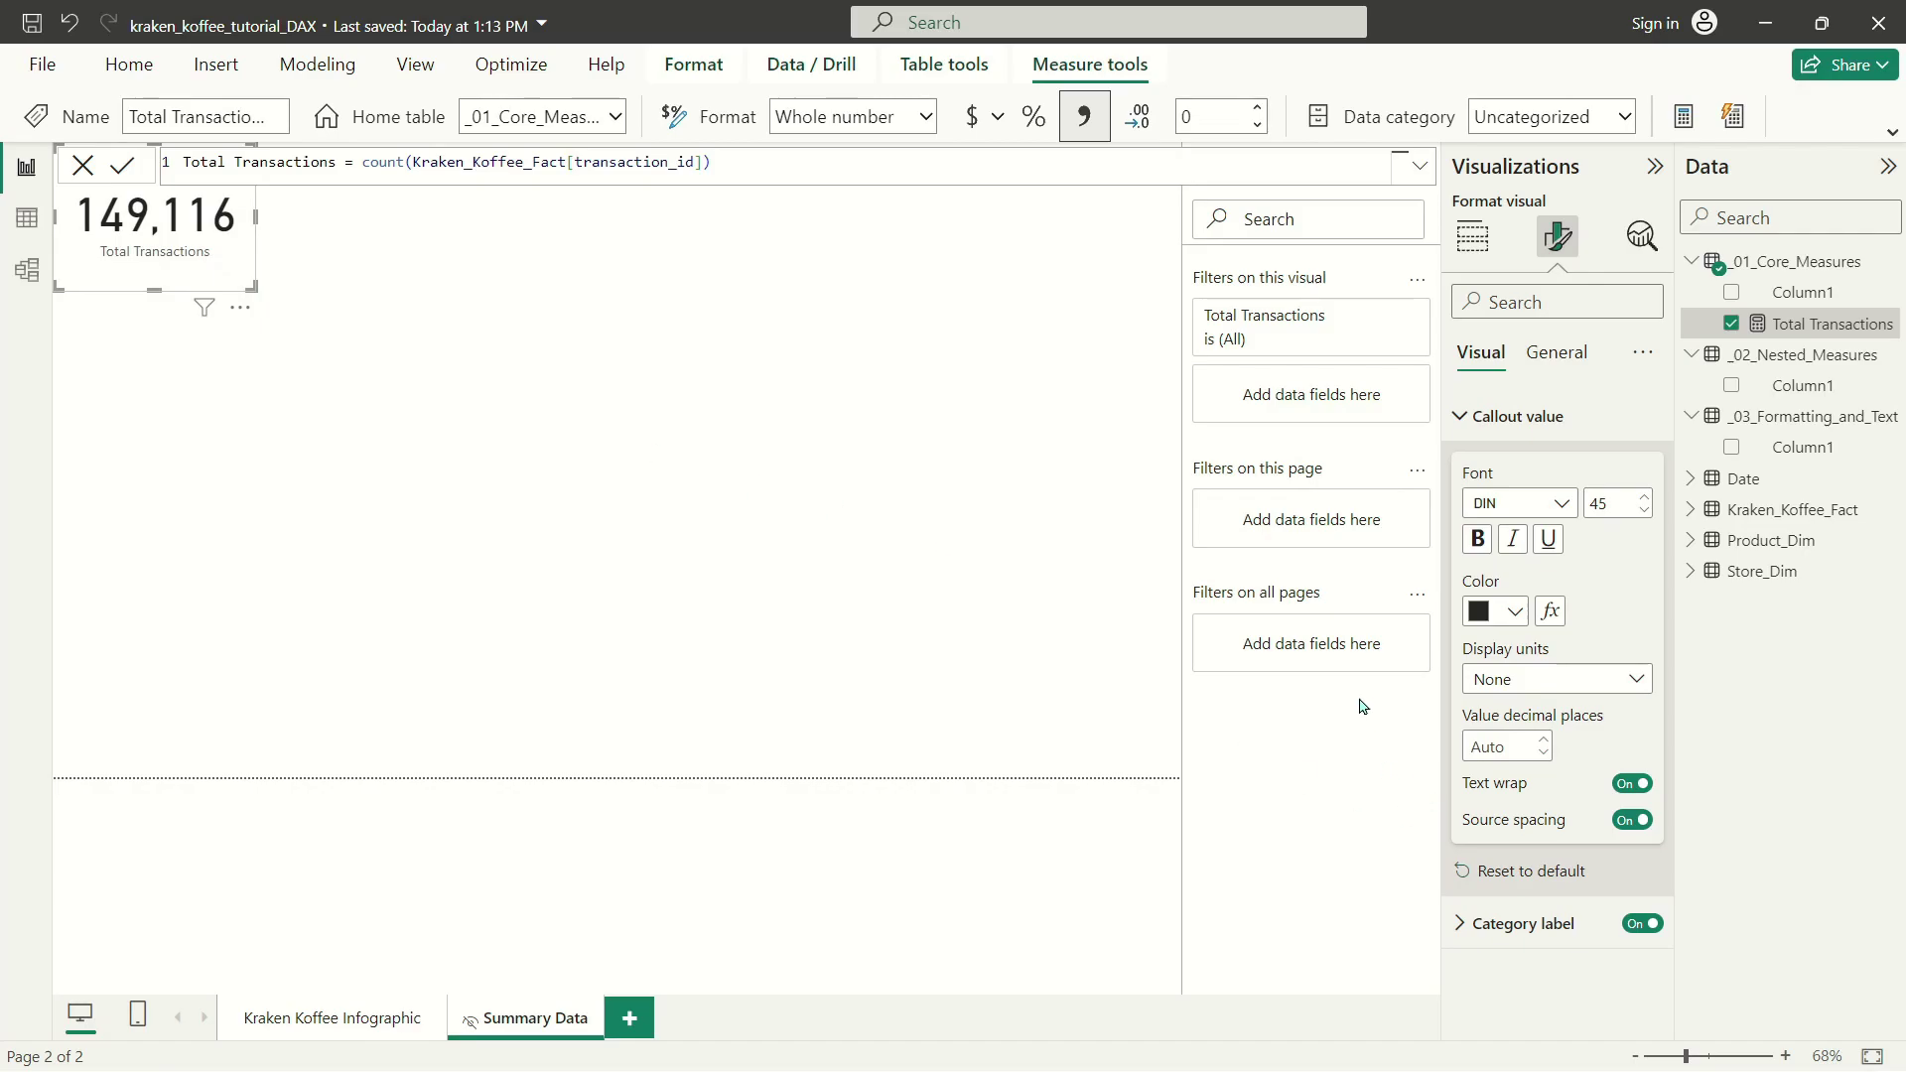
{"action": "left_click", "coordinate": [1006, 399]}
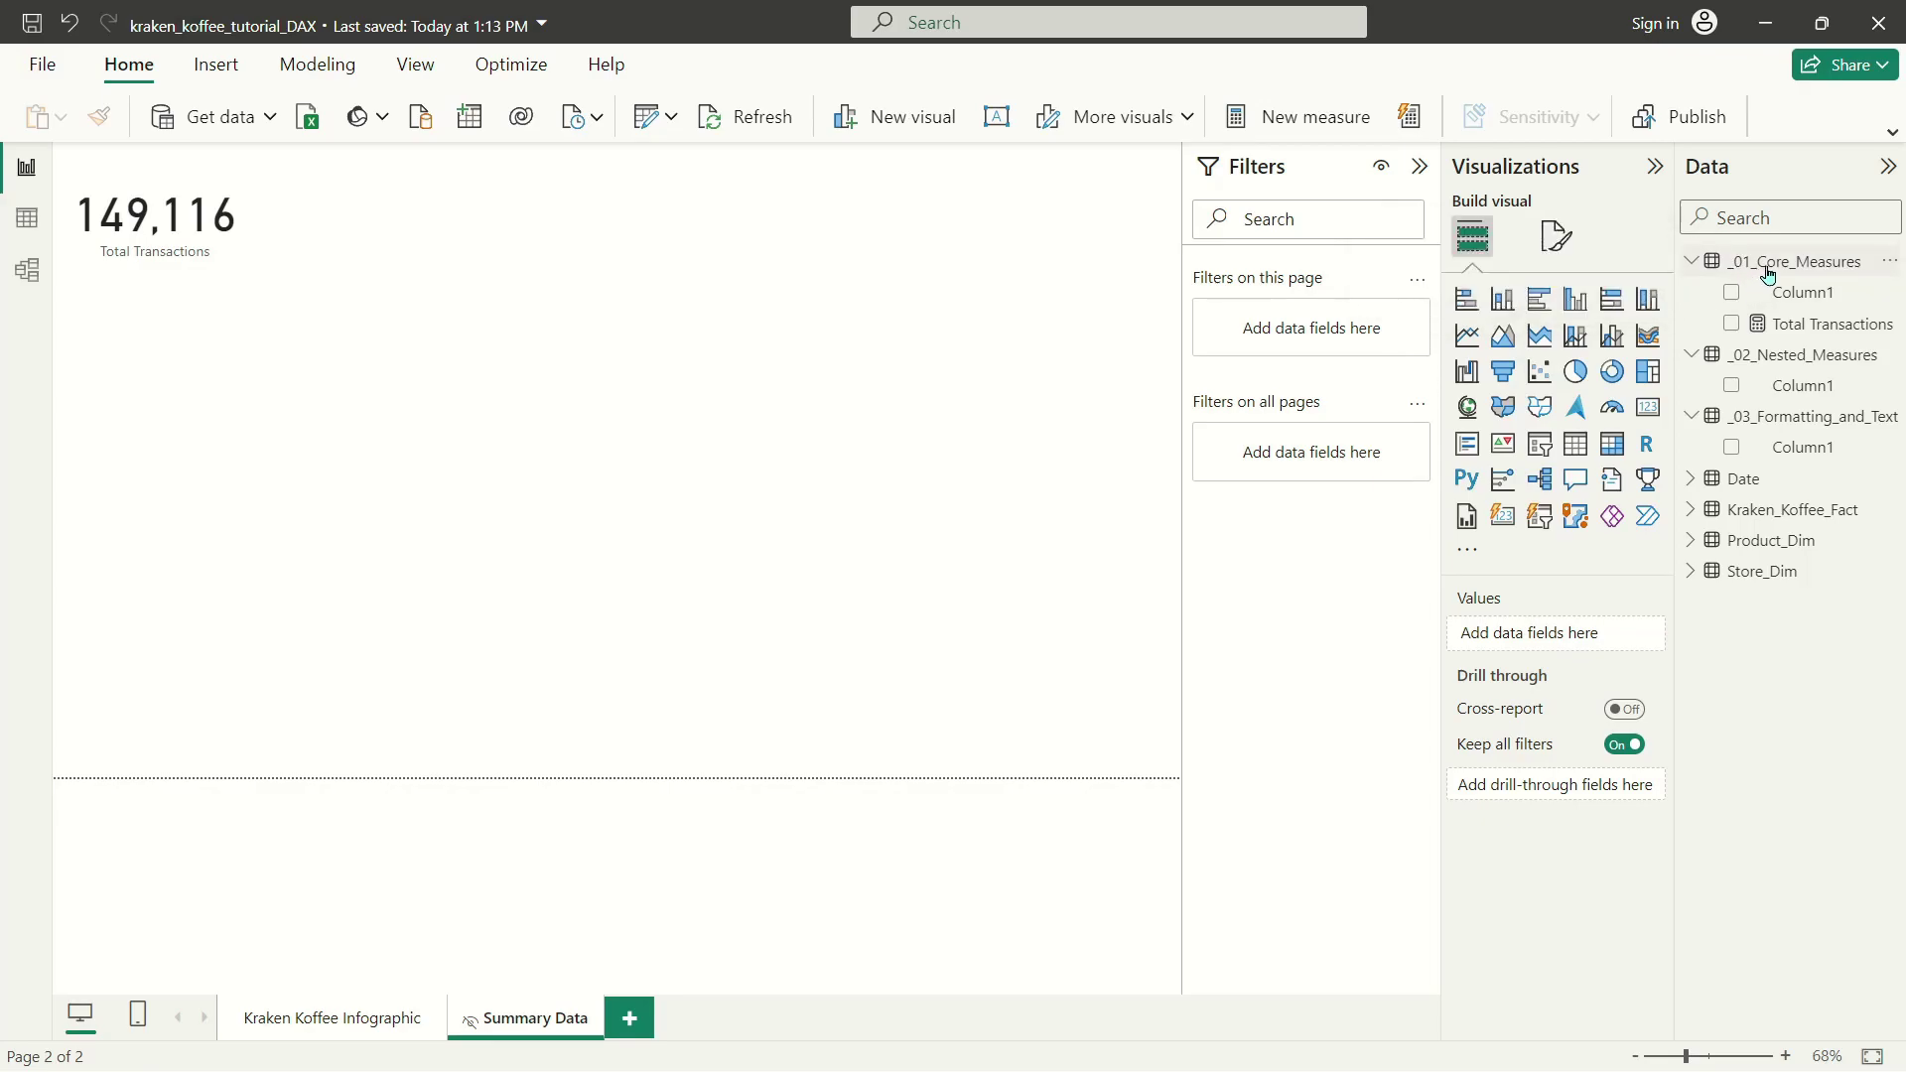
Hide the placeholder Column1 in the _01_Core_Measures table.
{"action": "right_click", "coordinate": [1818, 300]}
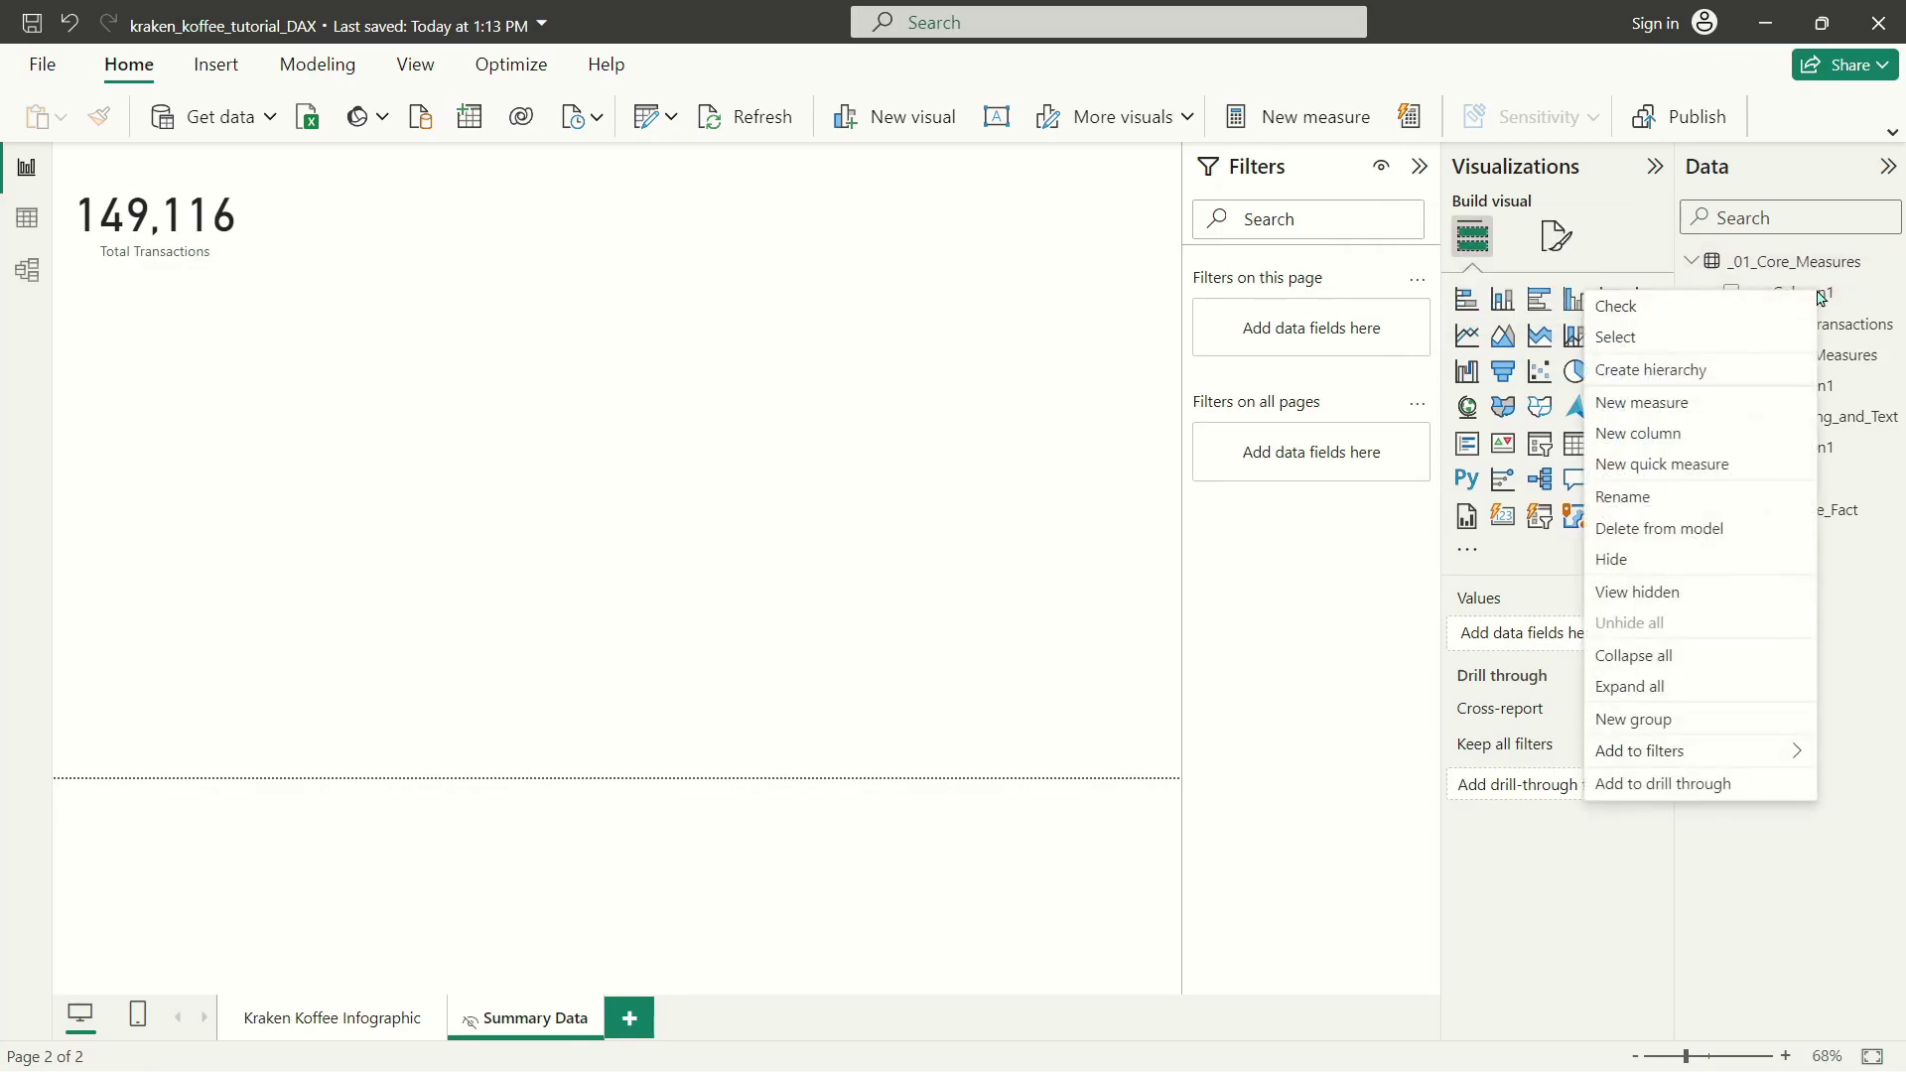
{"action": "left_click", "coordinate": [1672, 563]}
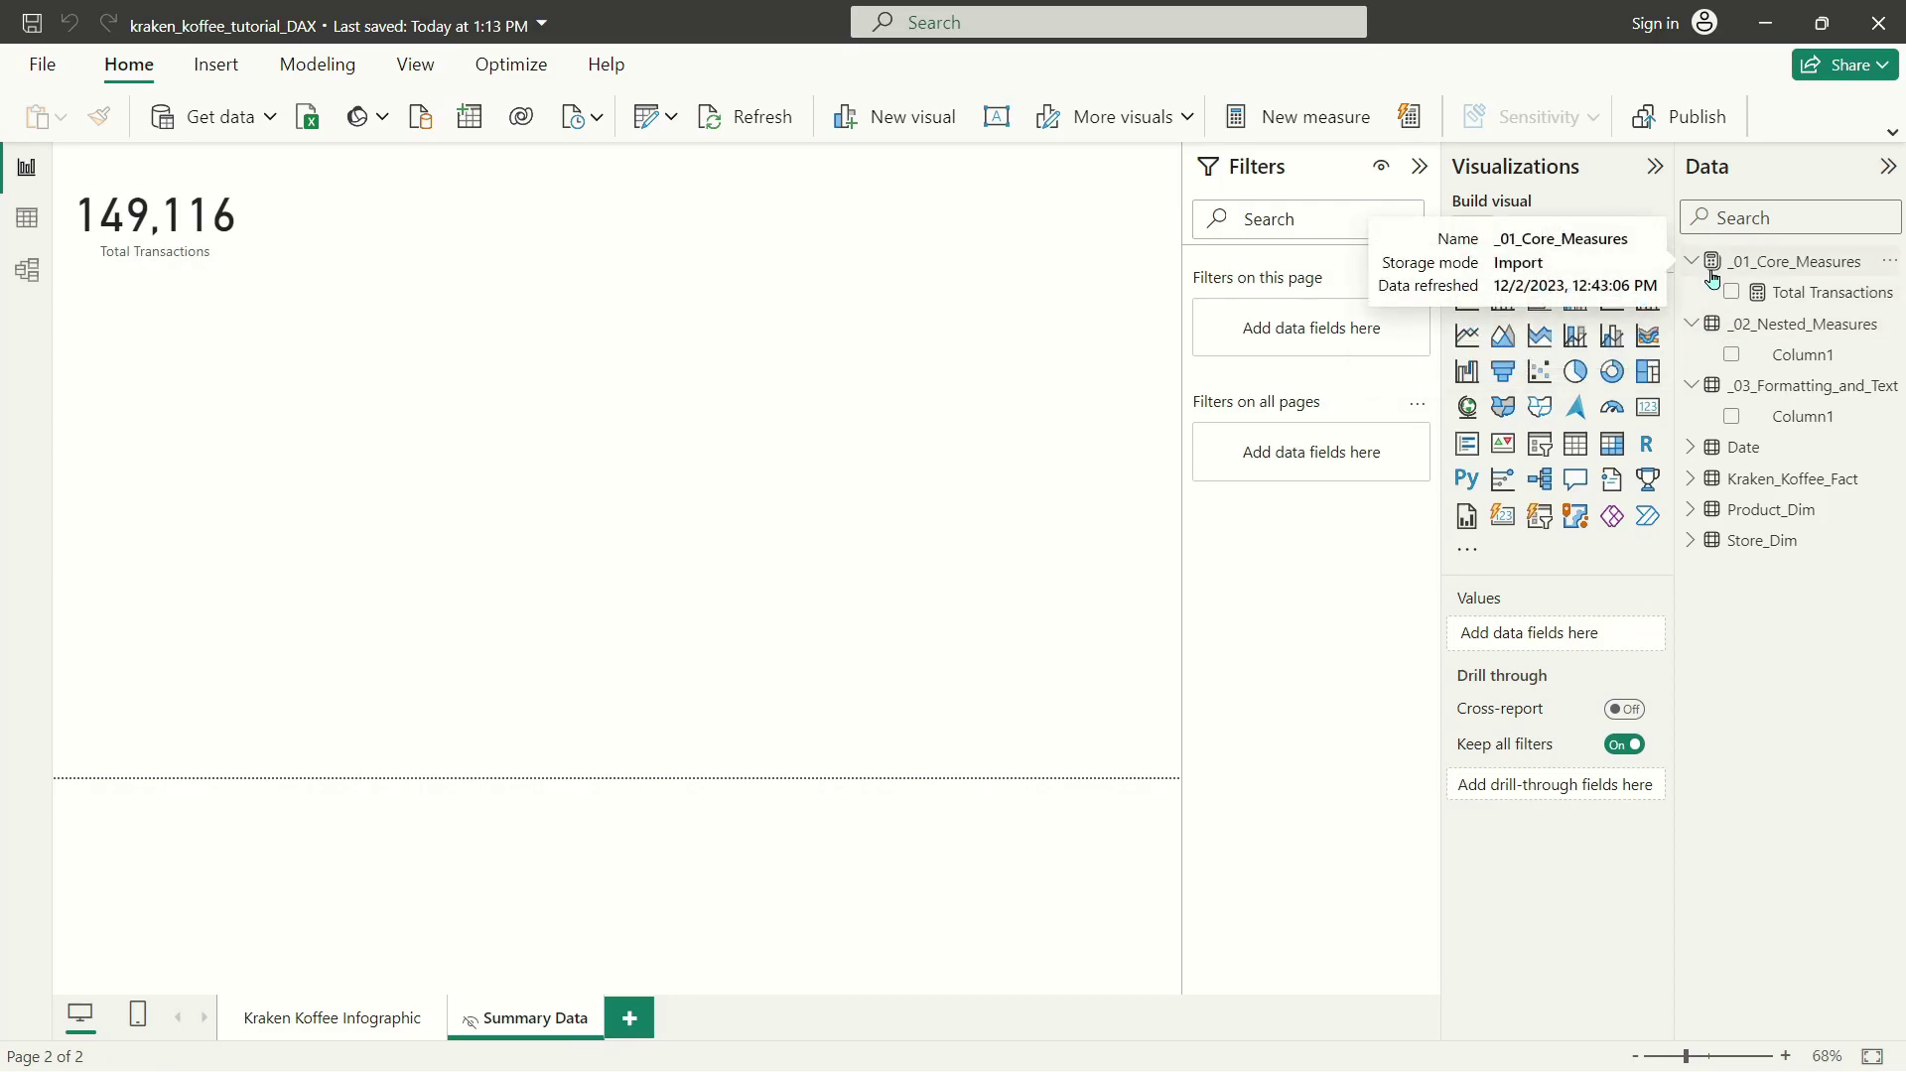
Create a measure in _01_Core_Measures defined as Total Sales = Sum(Kraken_Koffee_Fact[Total Sales]).
{"action": "right_click", "coordinate": [1774, 295]}
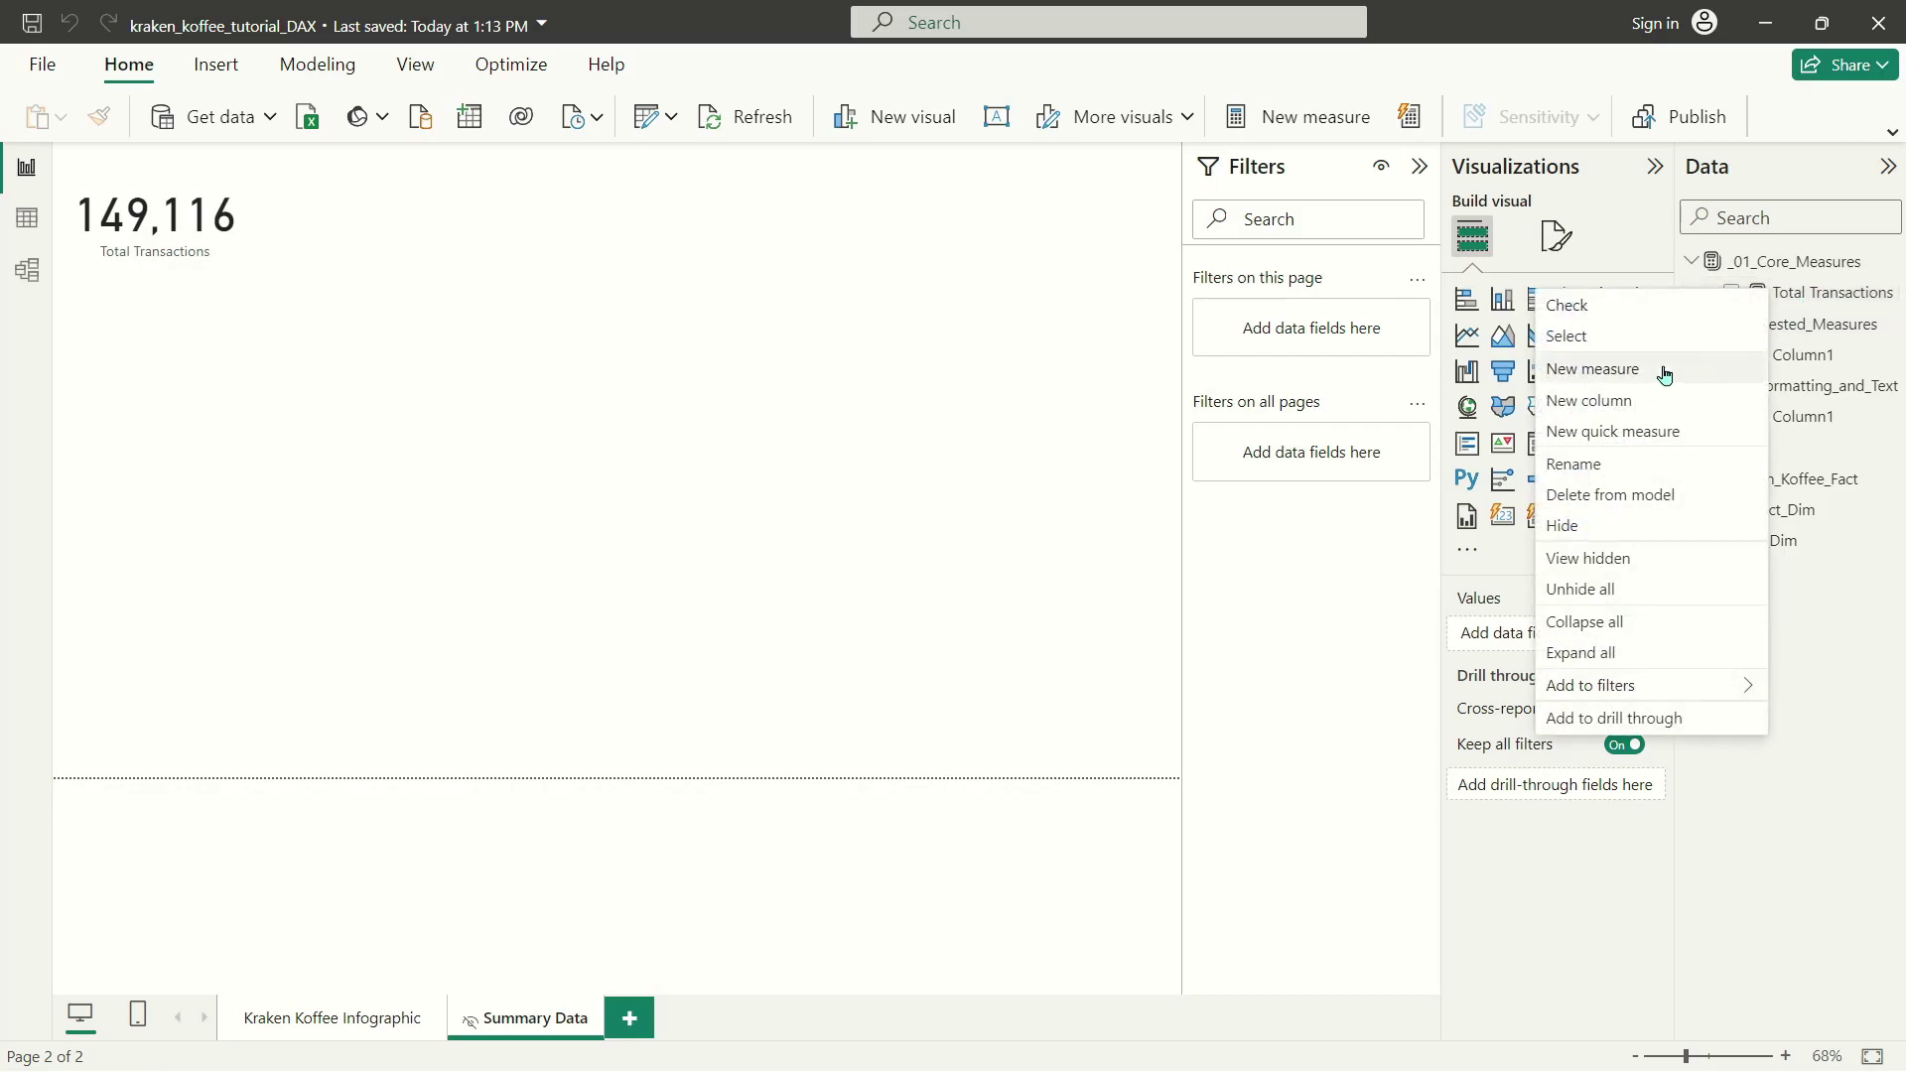
{"action": "left_click", "coordinate": [1608, 369]}
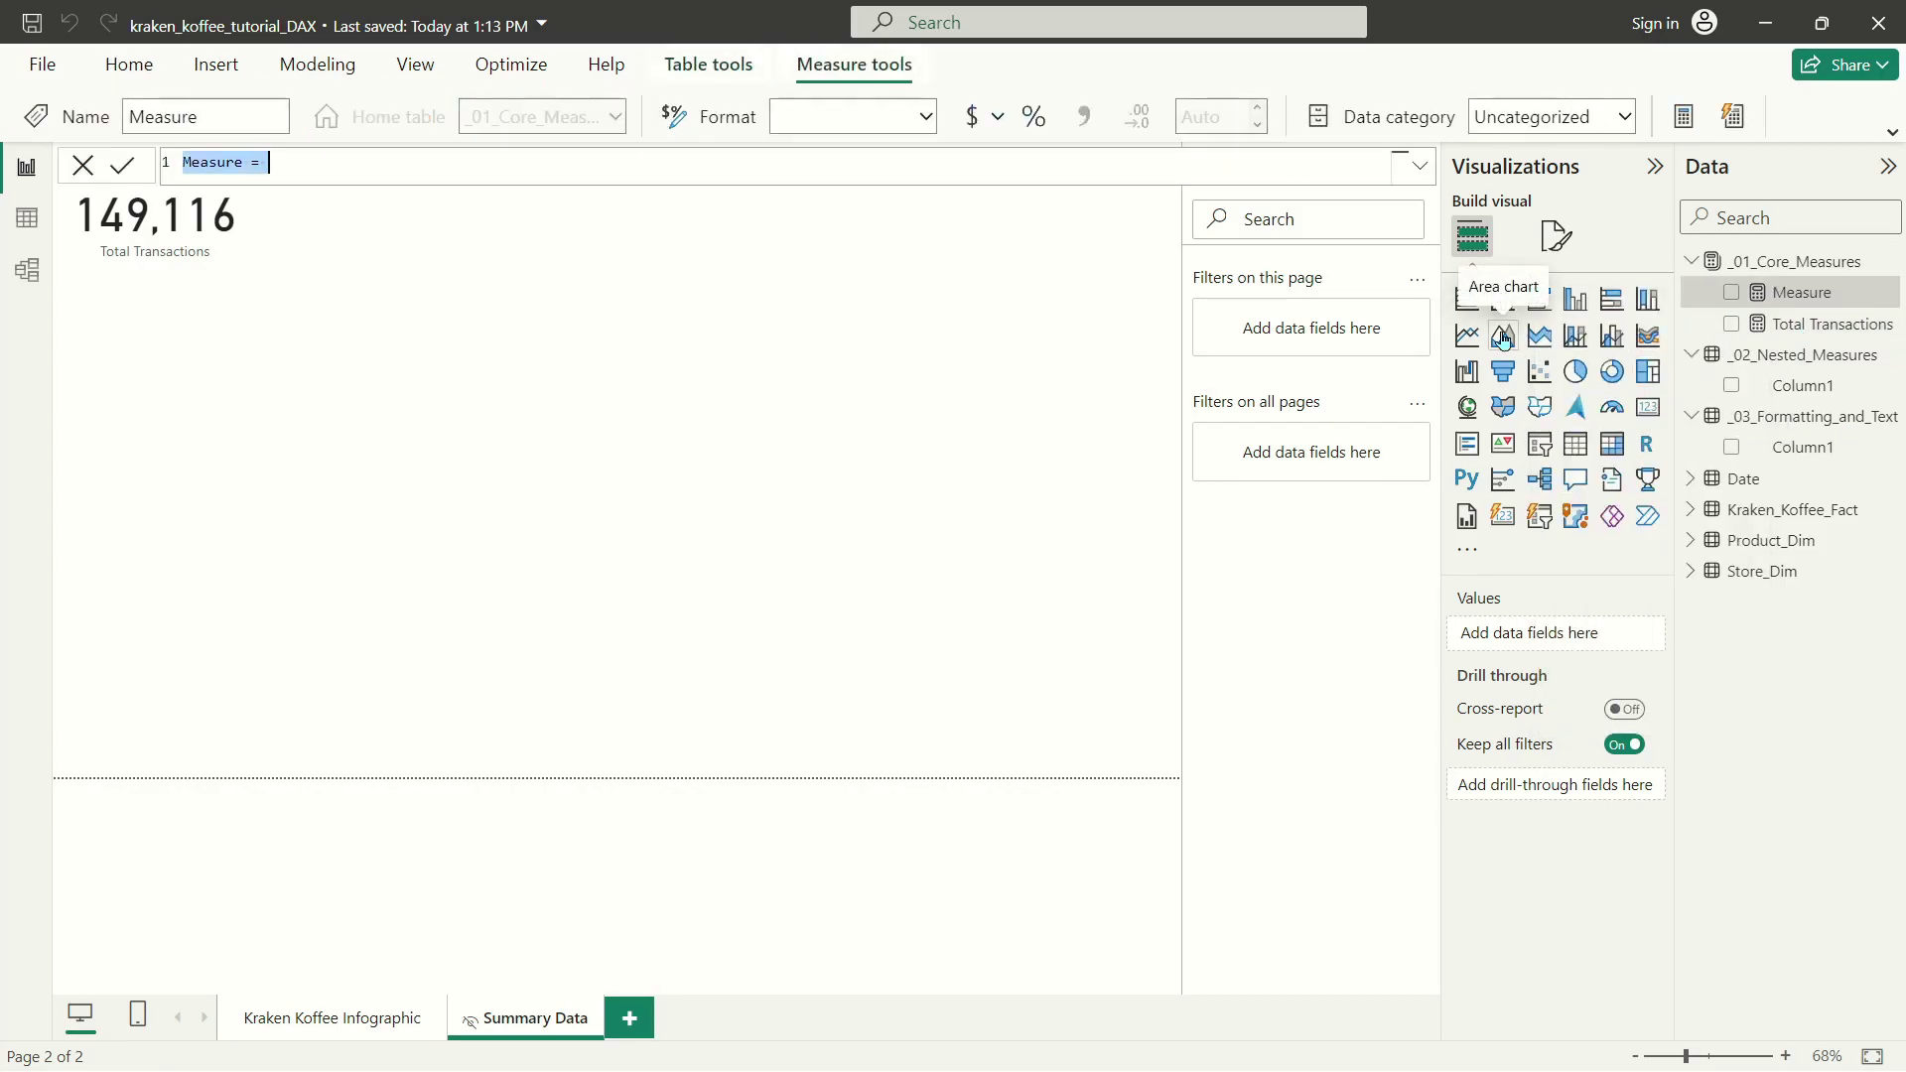
{"action": "type", "text": "Total Sales ="}
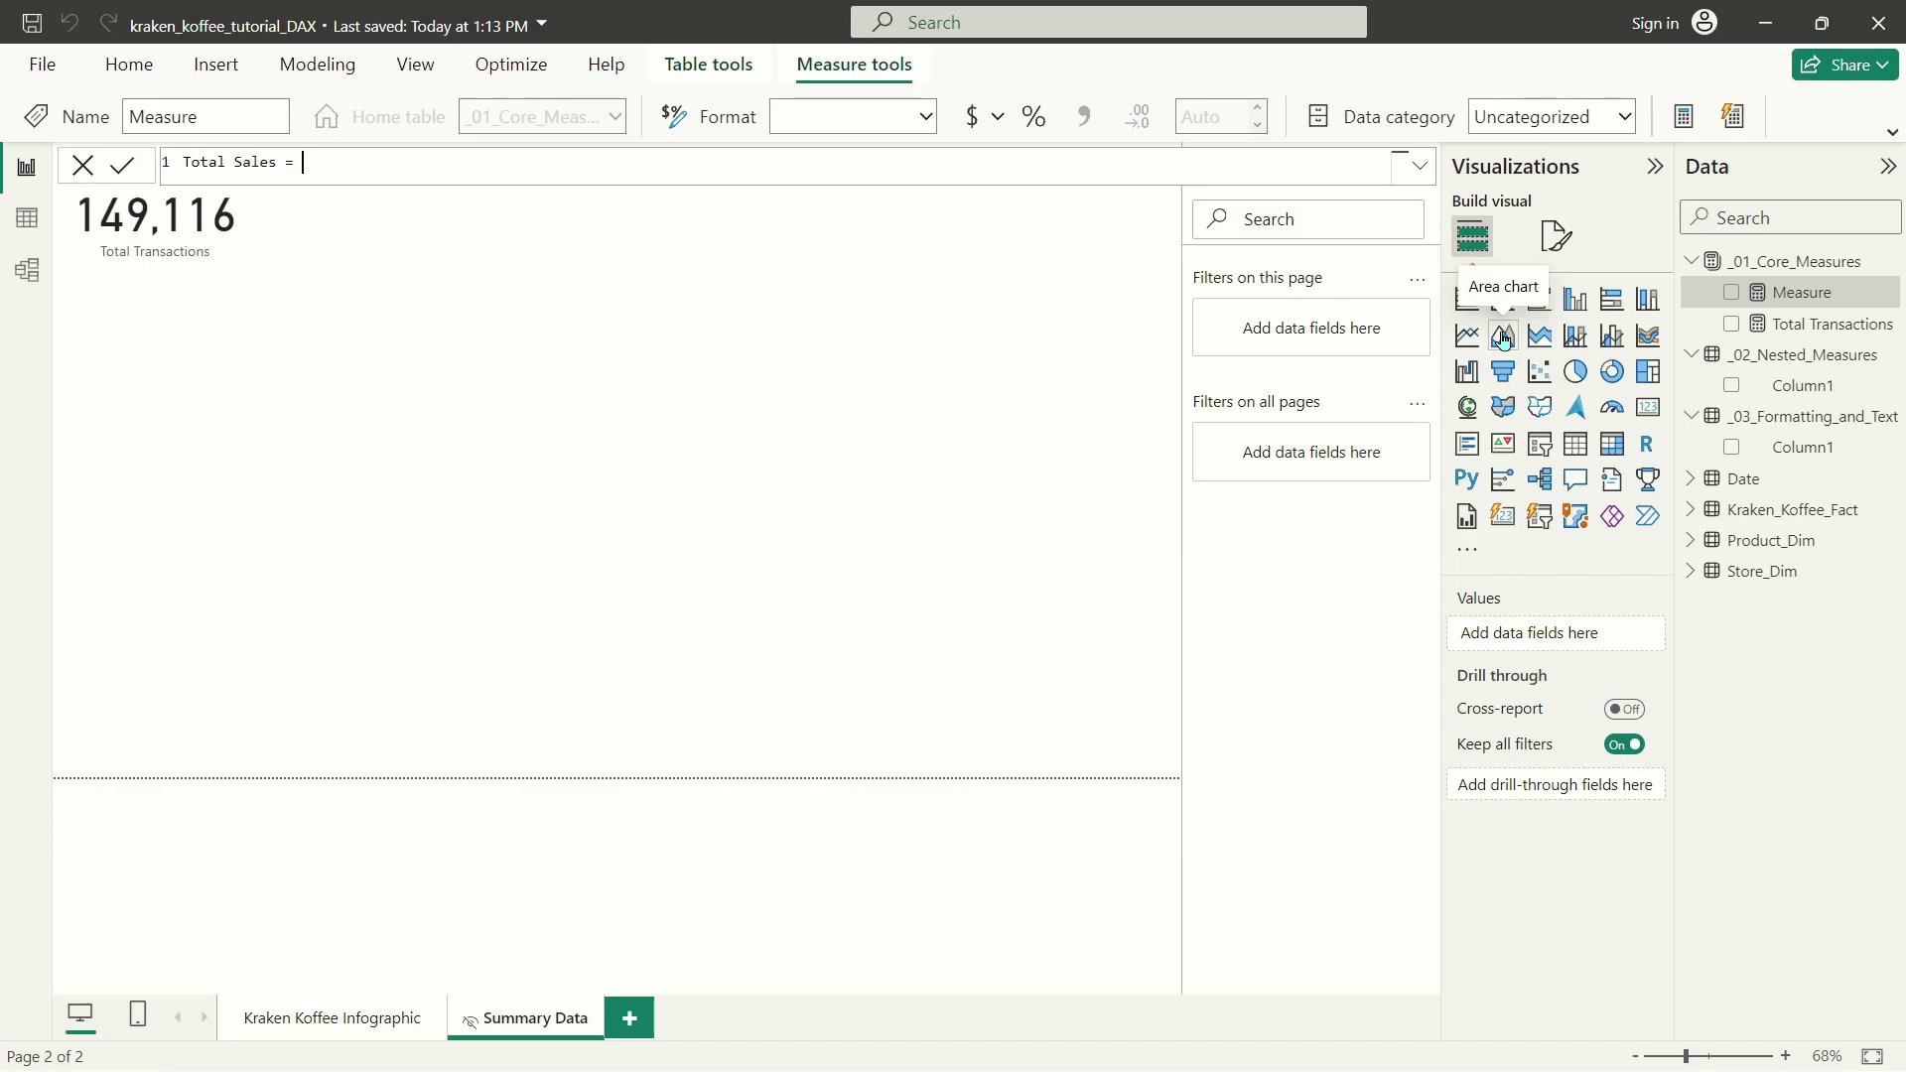
{"action": "type", "text": " Su"}
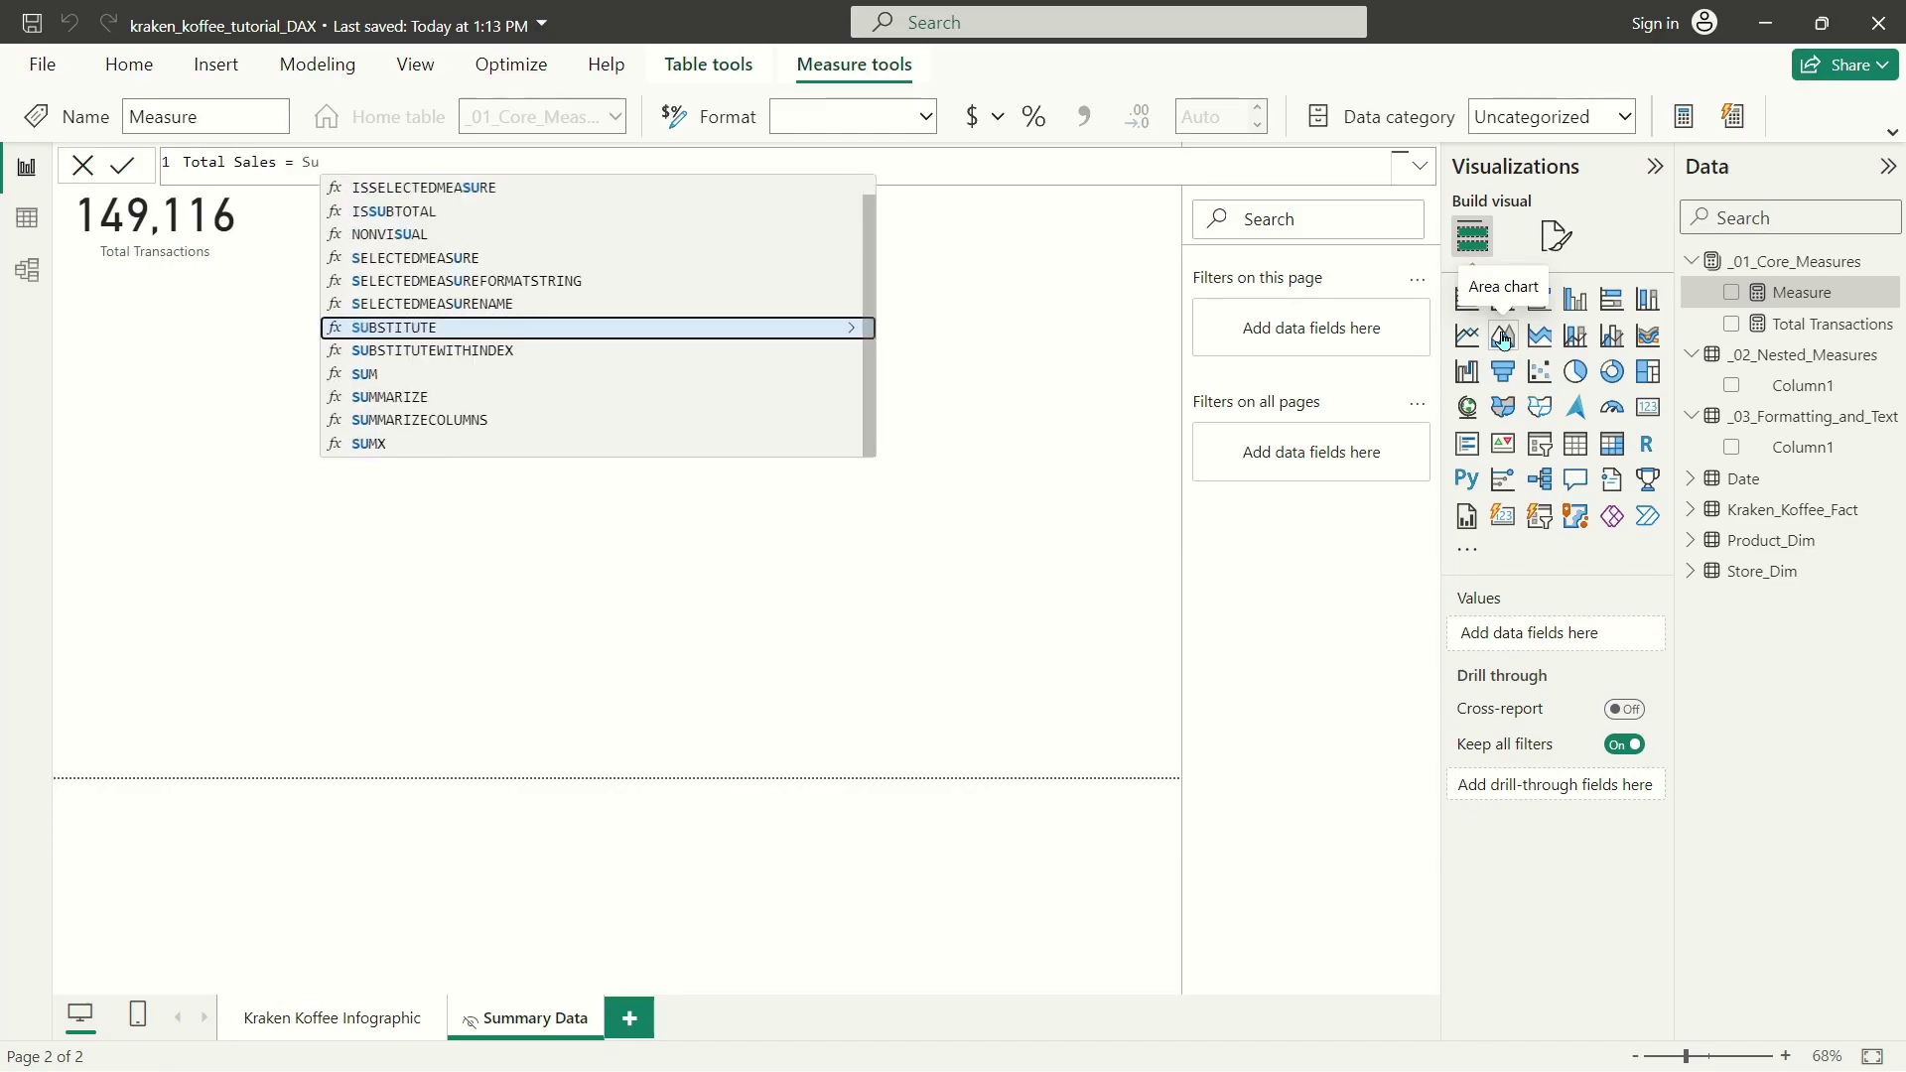
{"action": "type", "text": "m("}
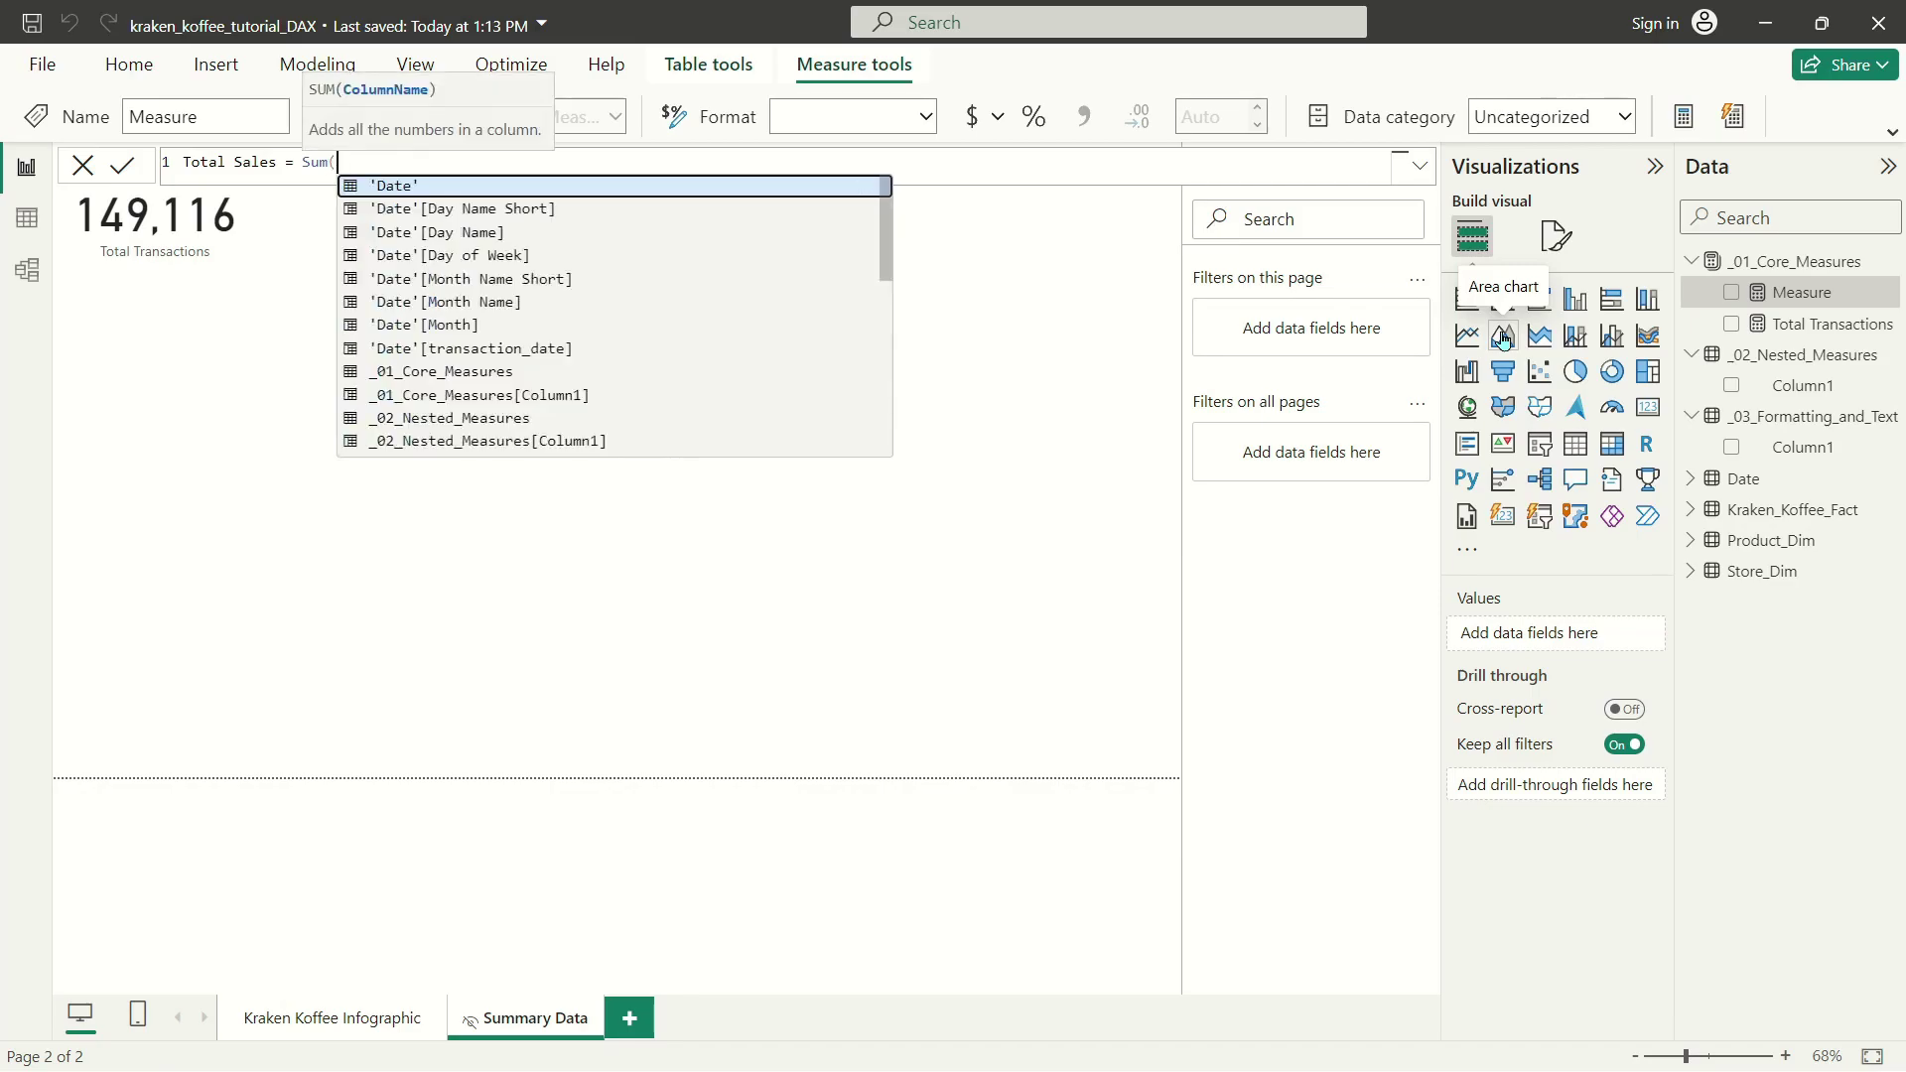
{"action": "left_click", "coordinate": [334, 161]}
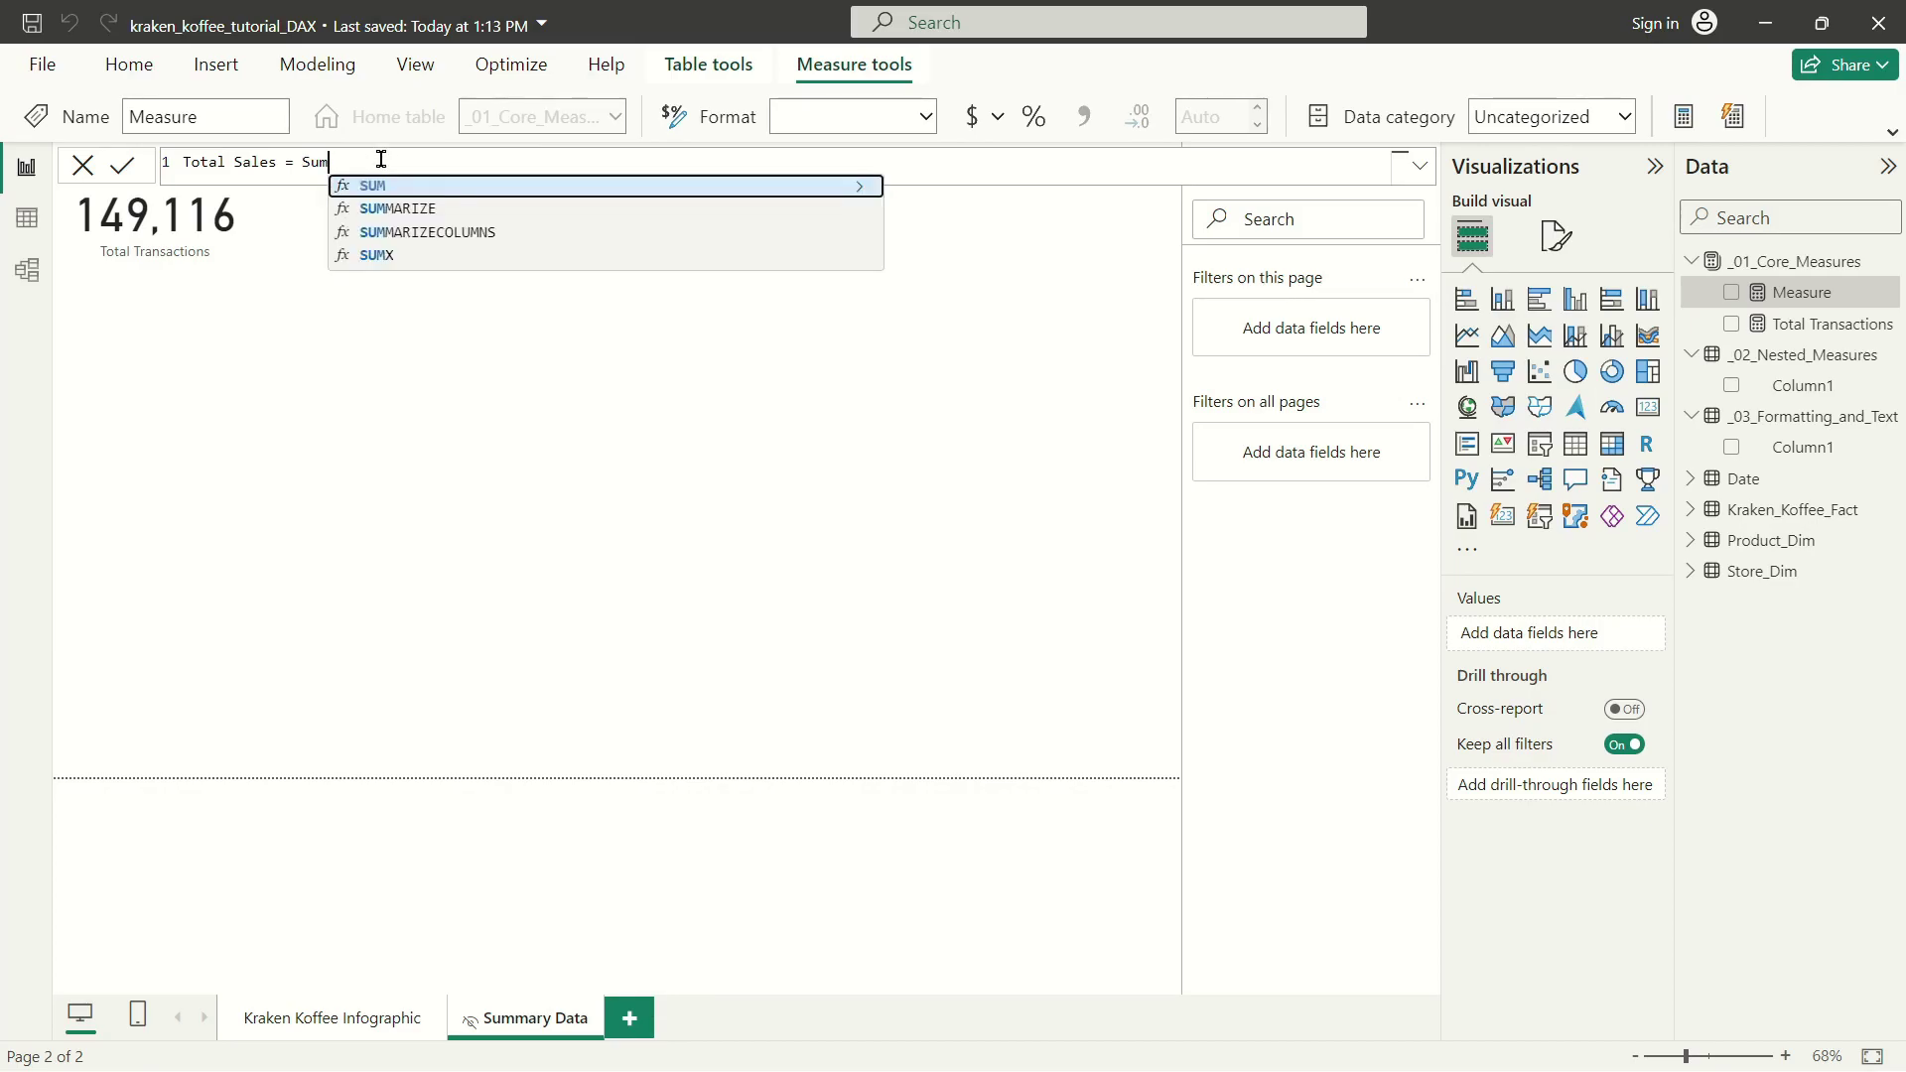
{"action": "scroll", "coordinate": [509, 298], "scroll_direction": "down", "scroll_amount": 6}
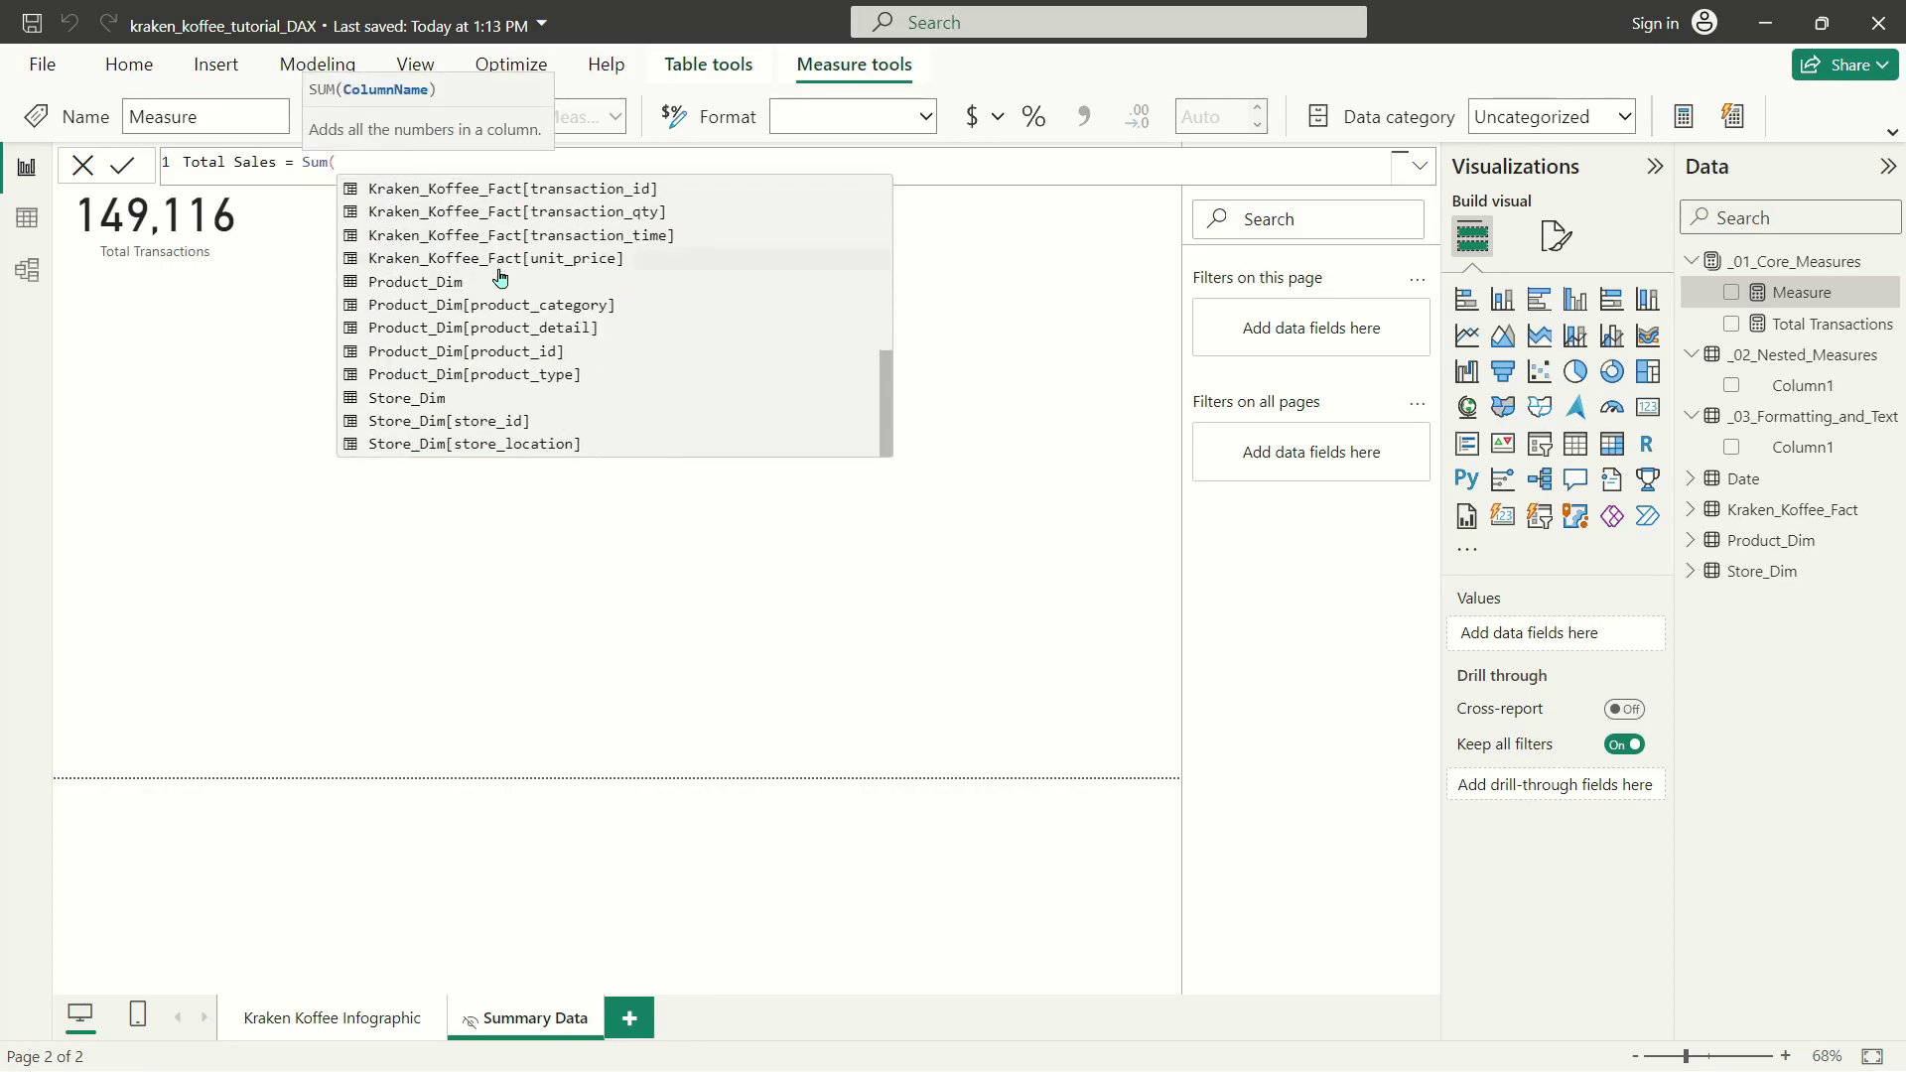
{"action": "scroll", "coordinate": [499, 279], "scroll_direction": "up", "scroll_amount": 7}
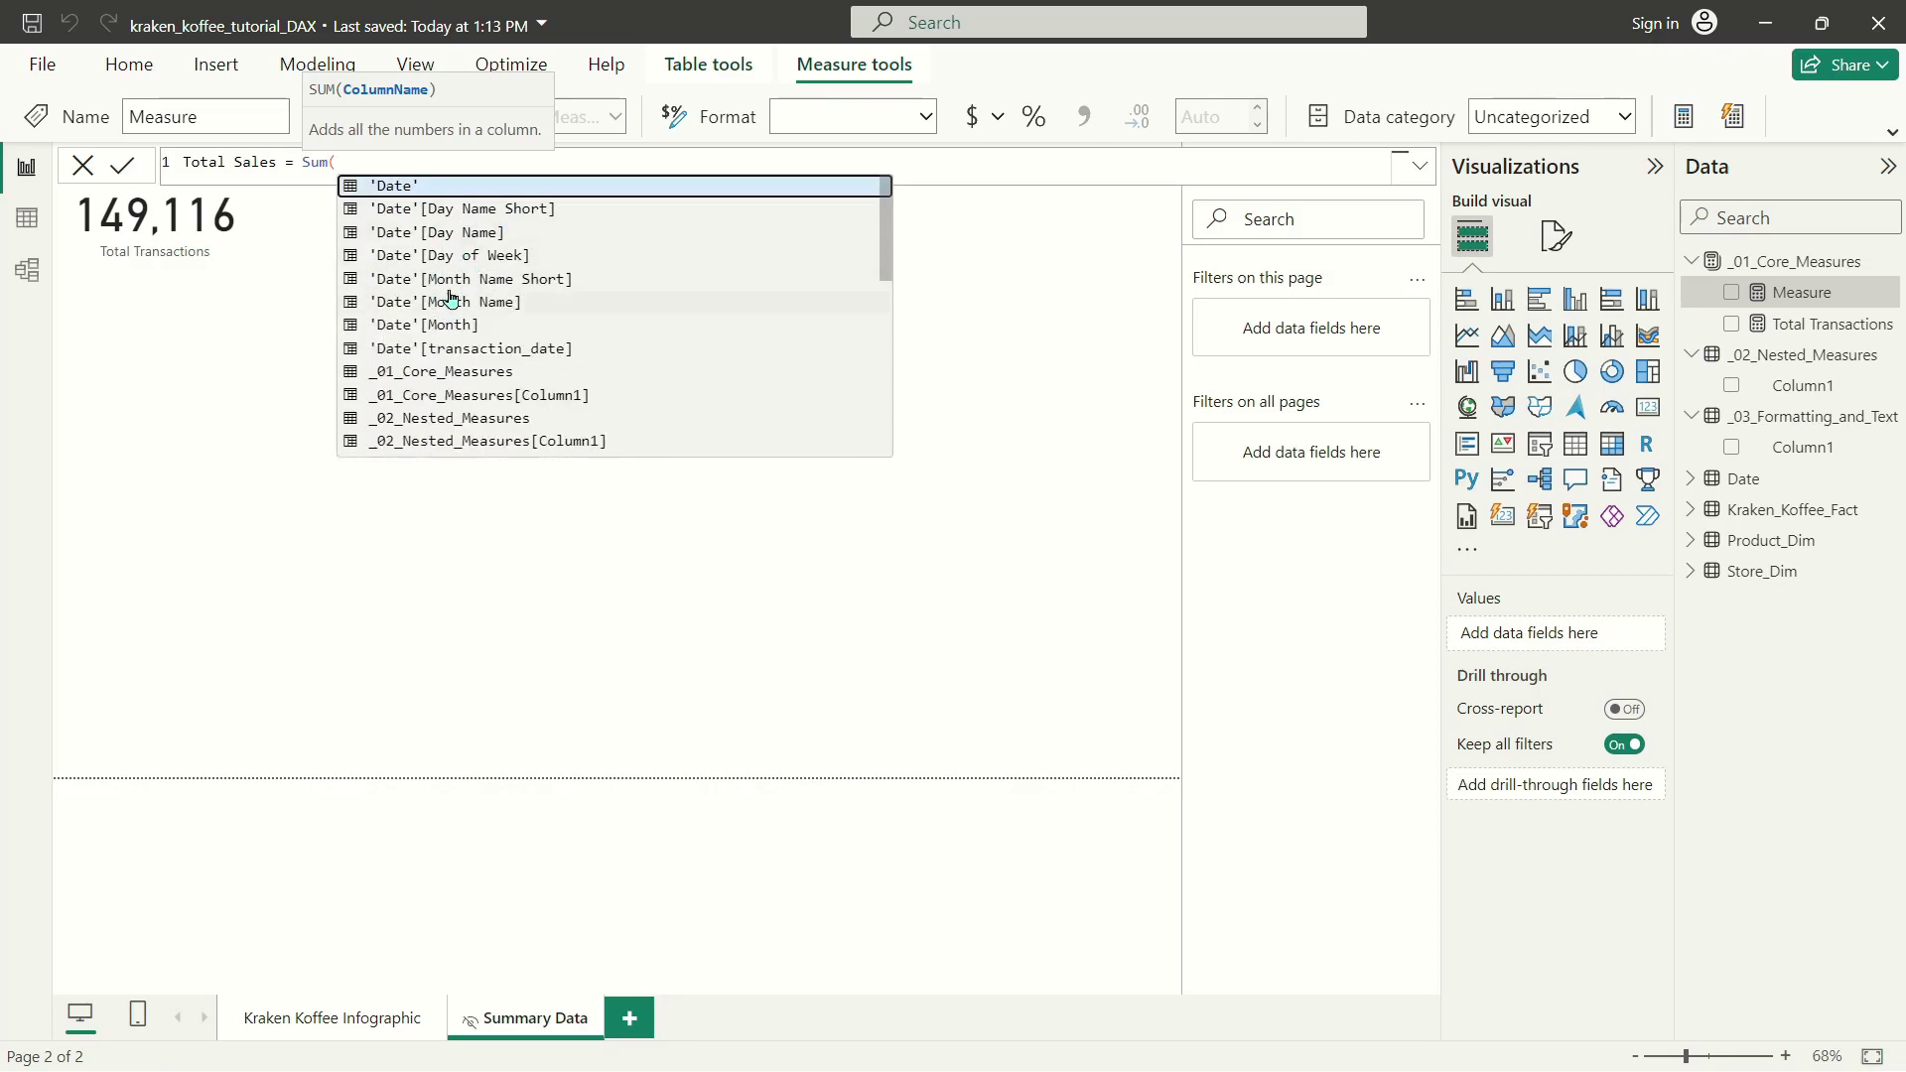
{"action": "scroll", "coordinate": [501, 271], "scroll_direction": "down", "scroll_amount": 4}
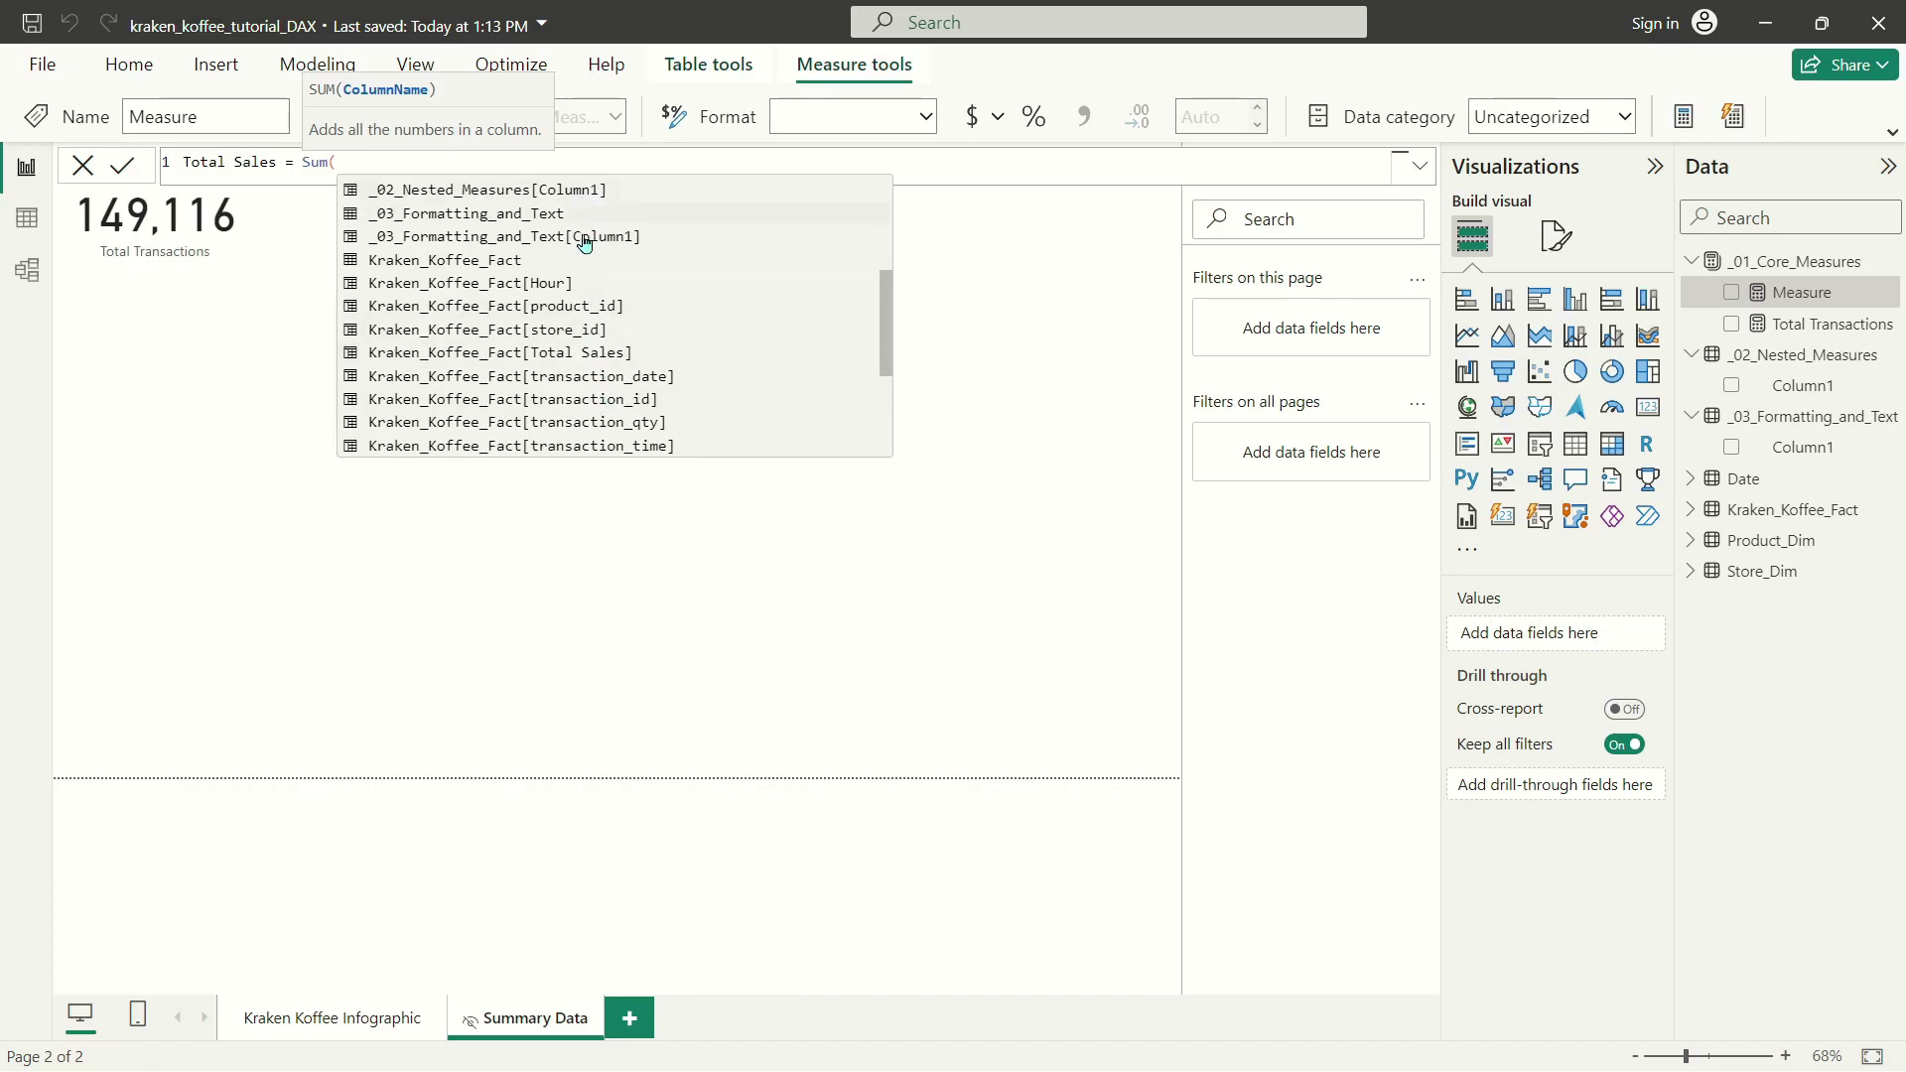
{"action": "left_click", "coordinate": [568, 353]}
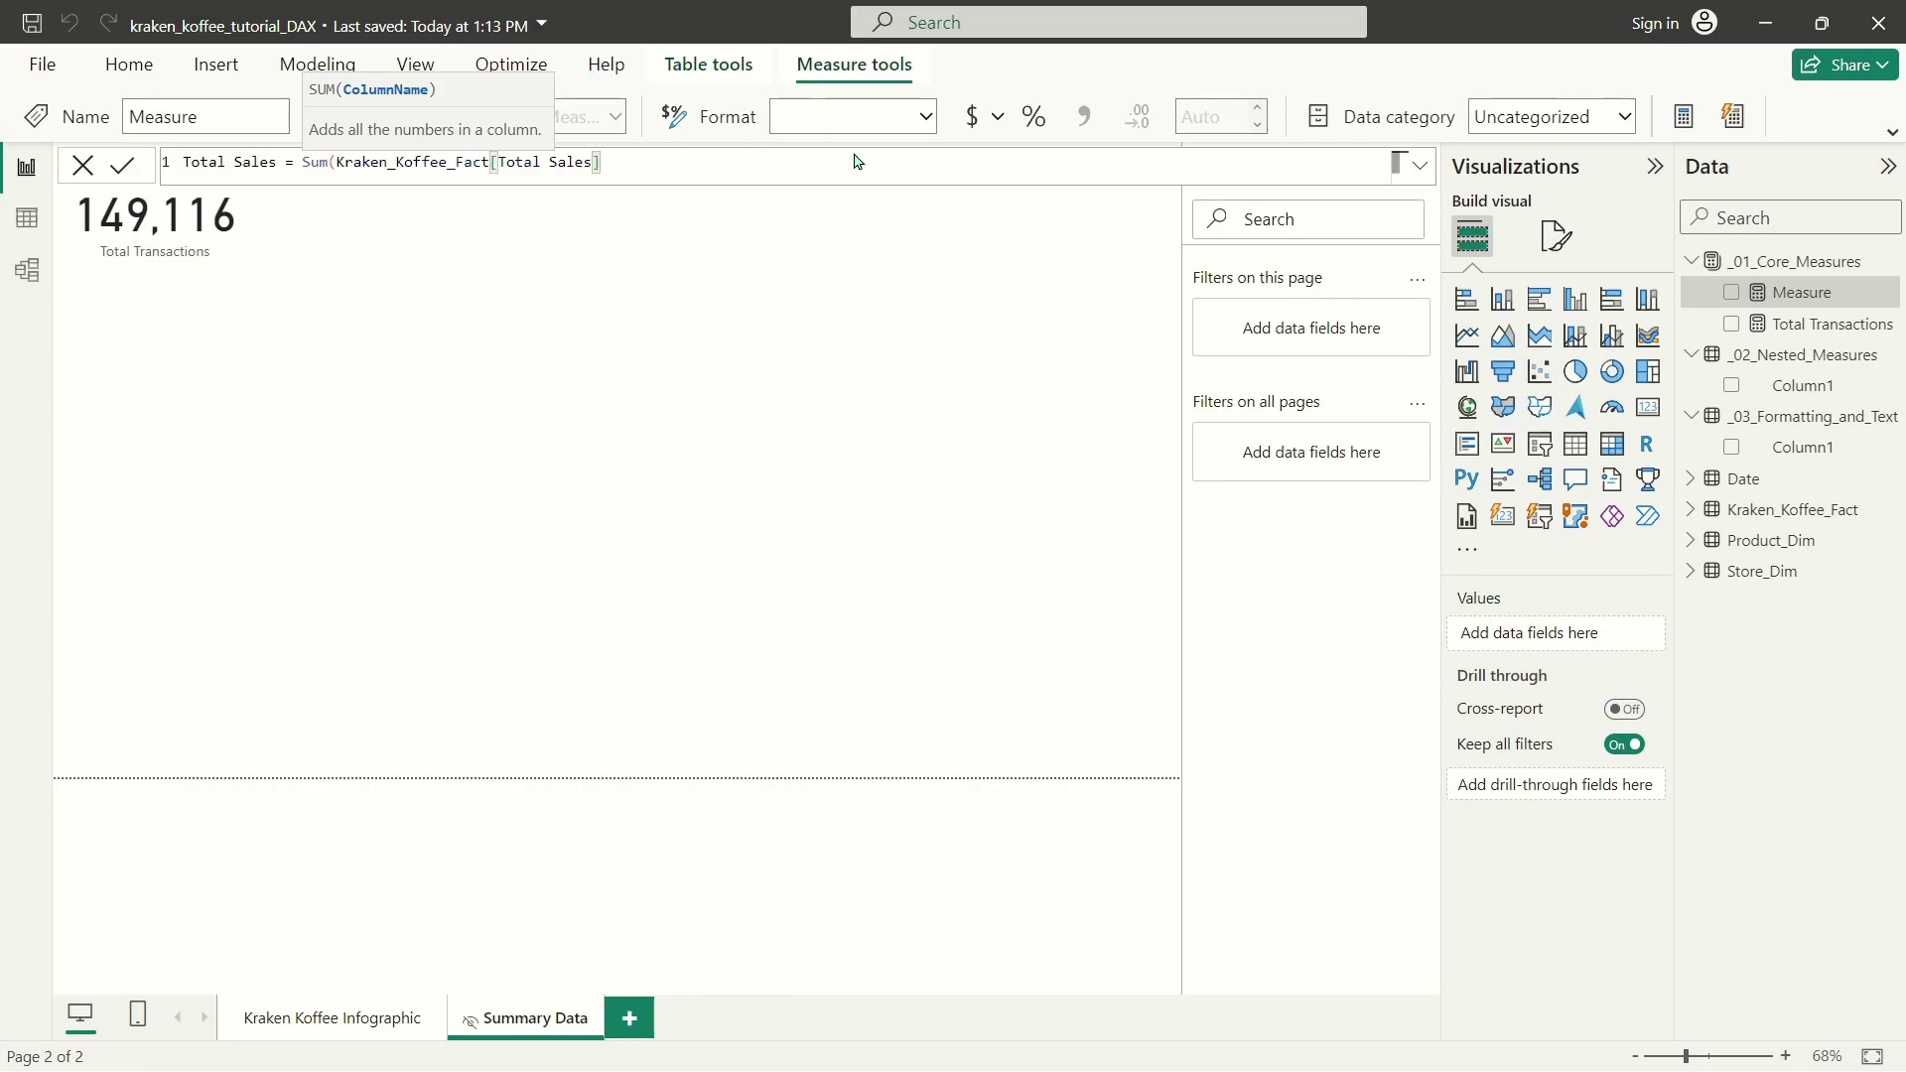
{"action": "type", "text": ")"}
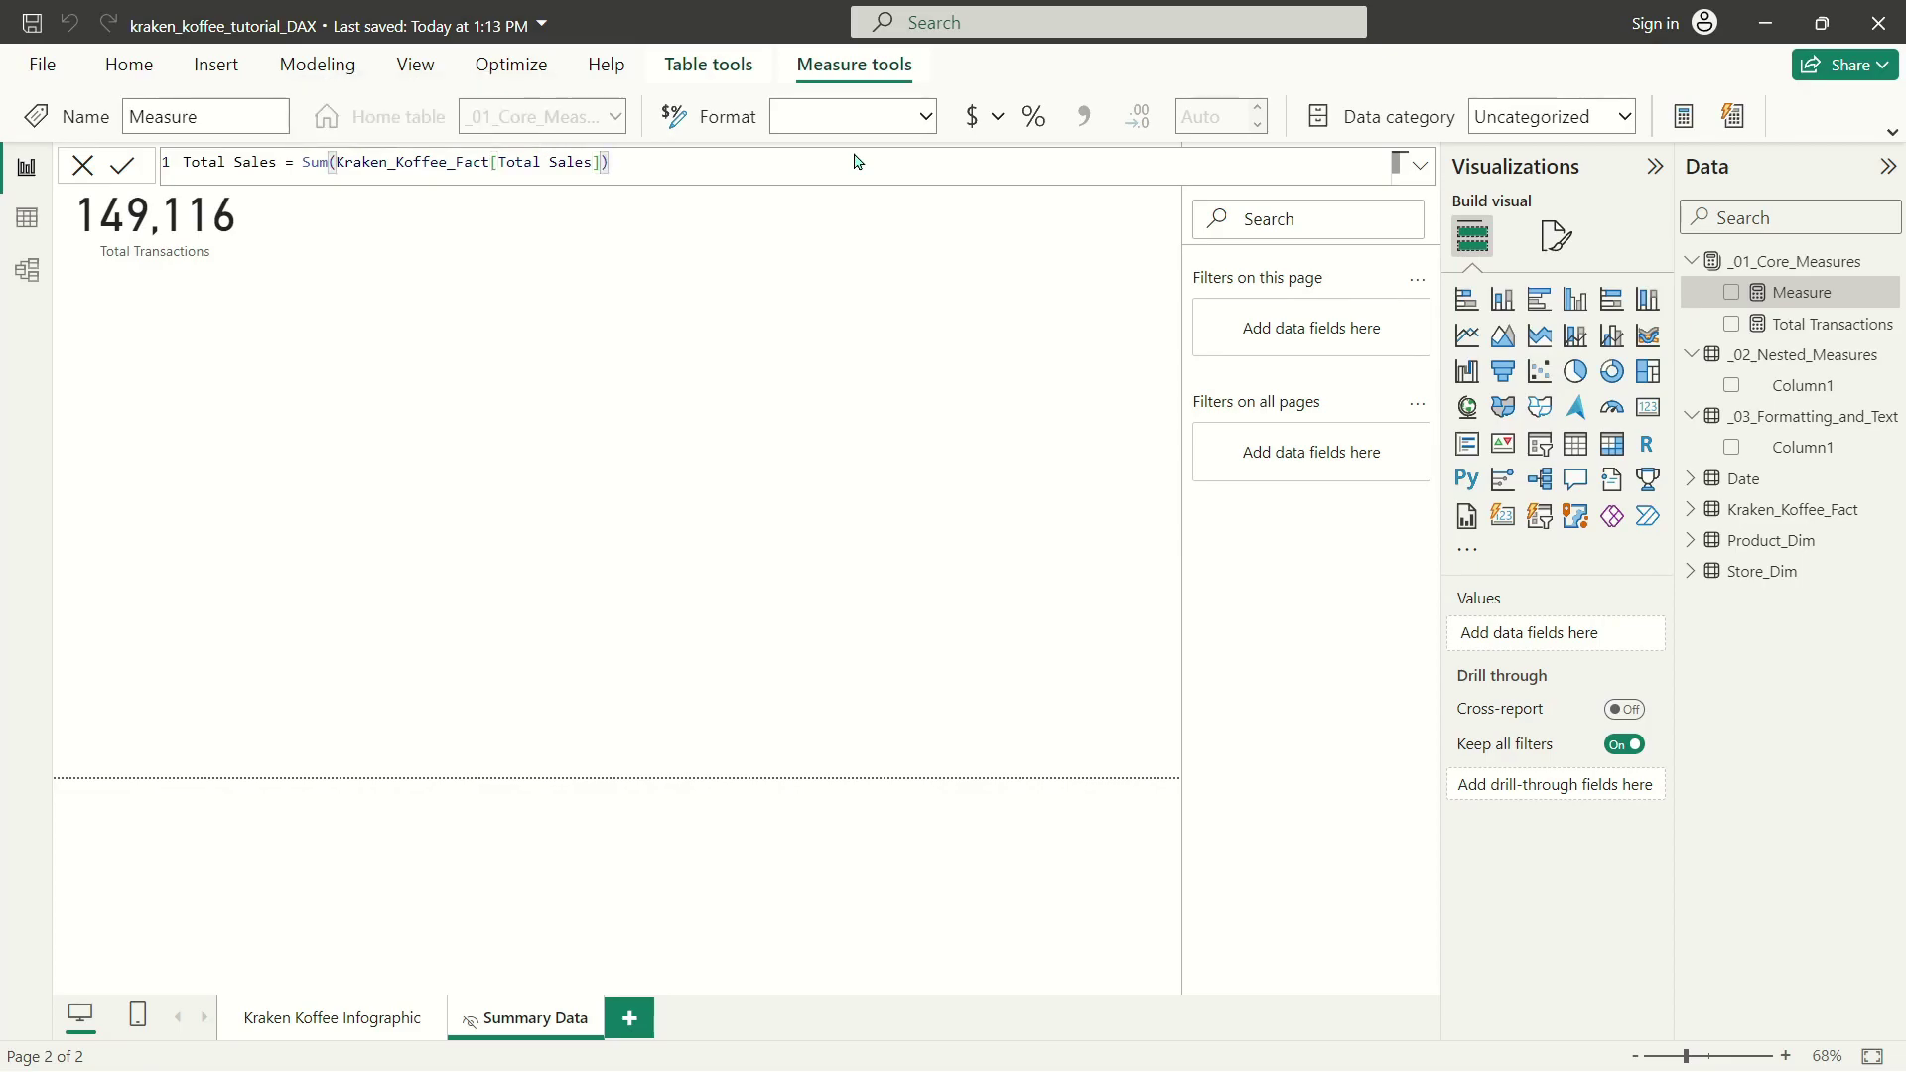
{"action": "key", "text": "Return"}
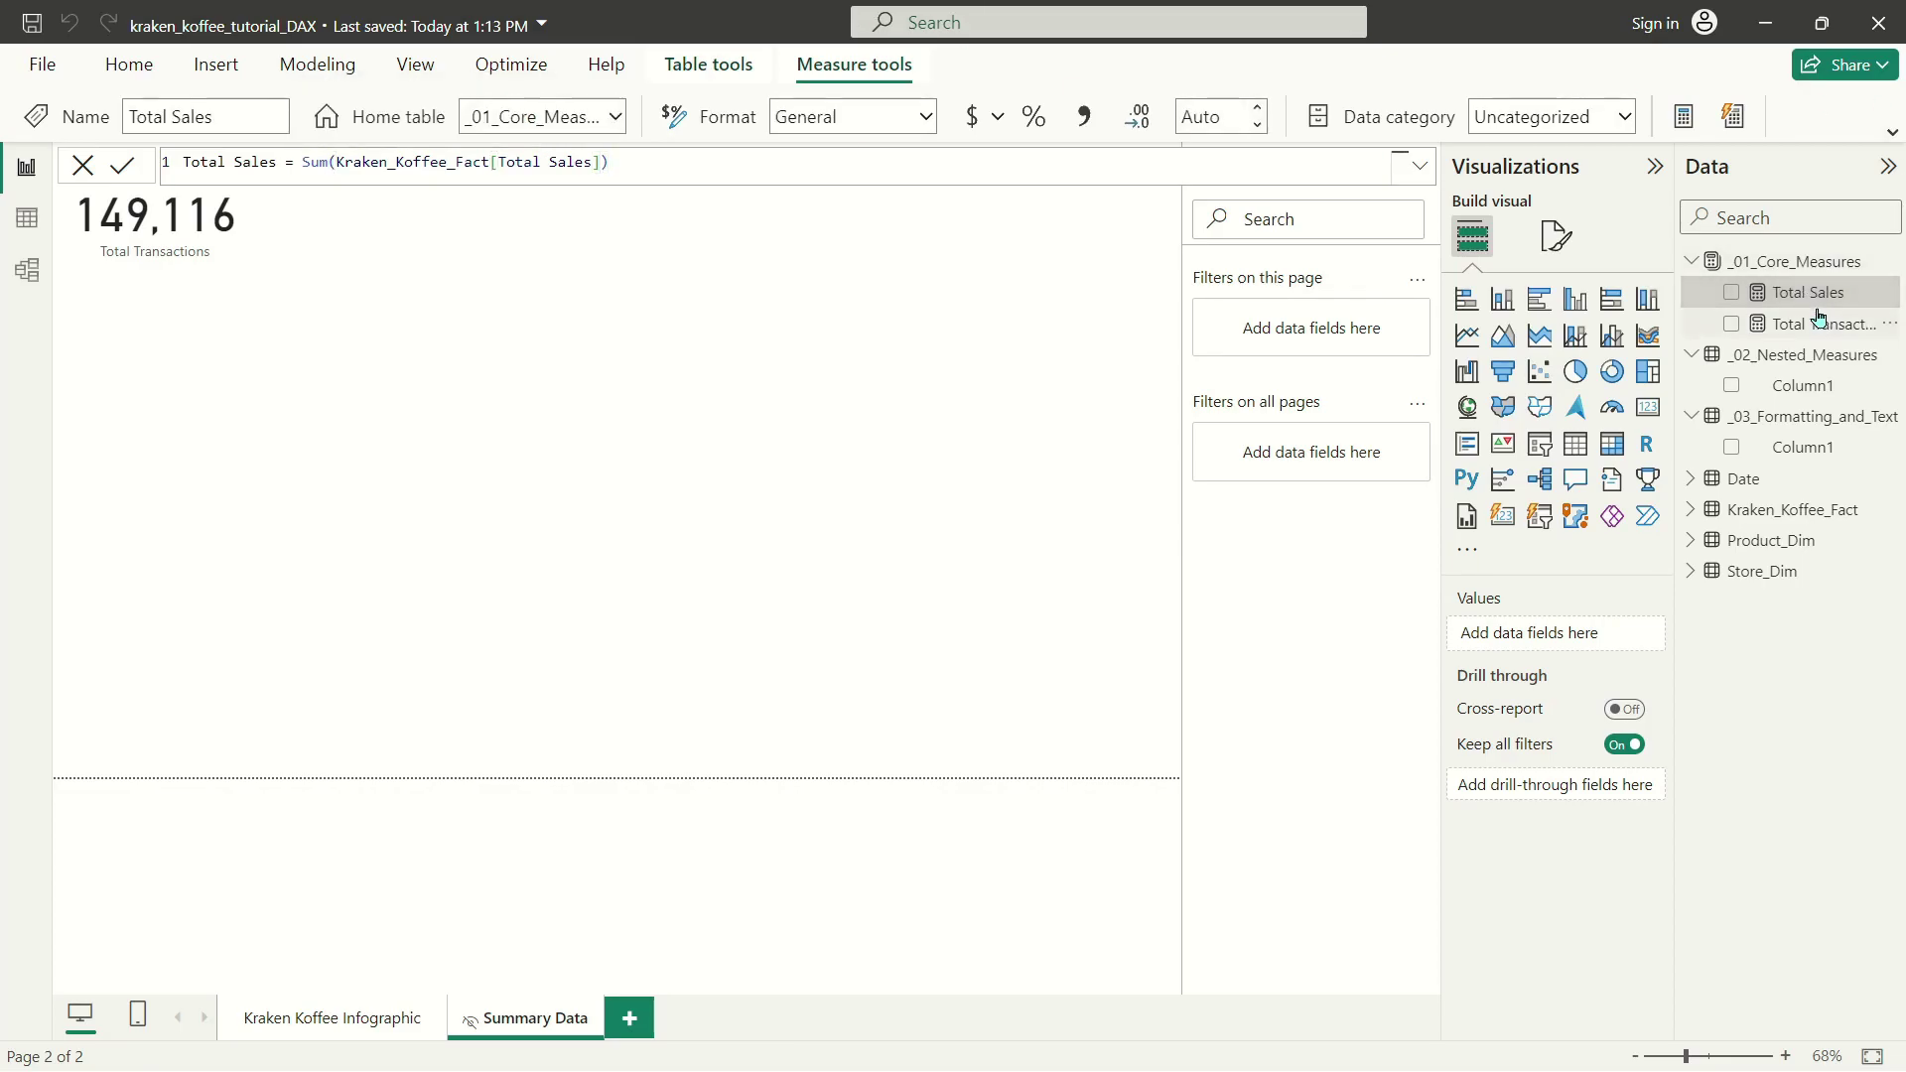
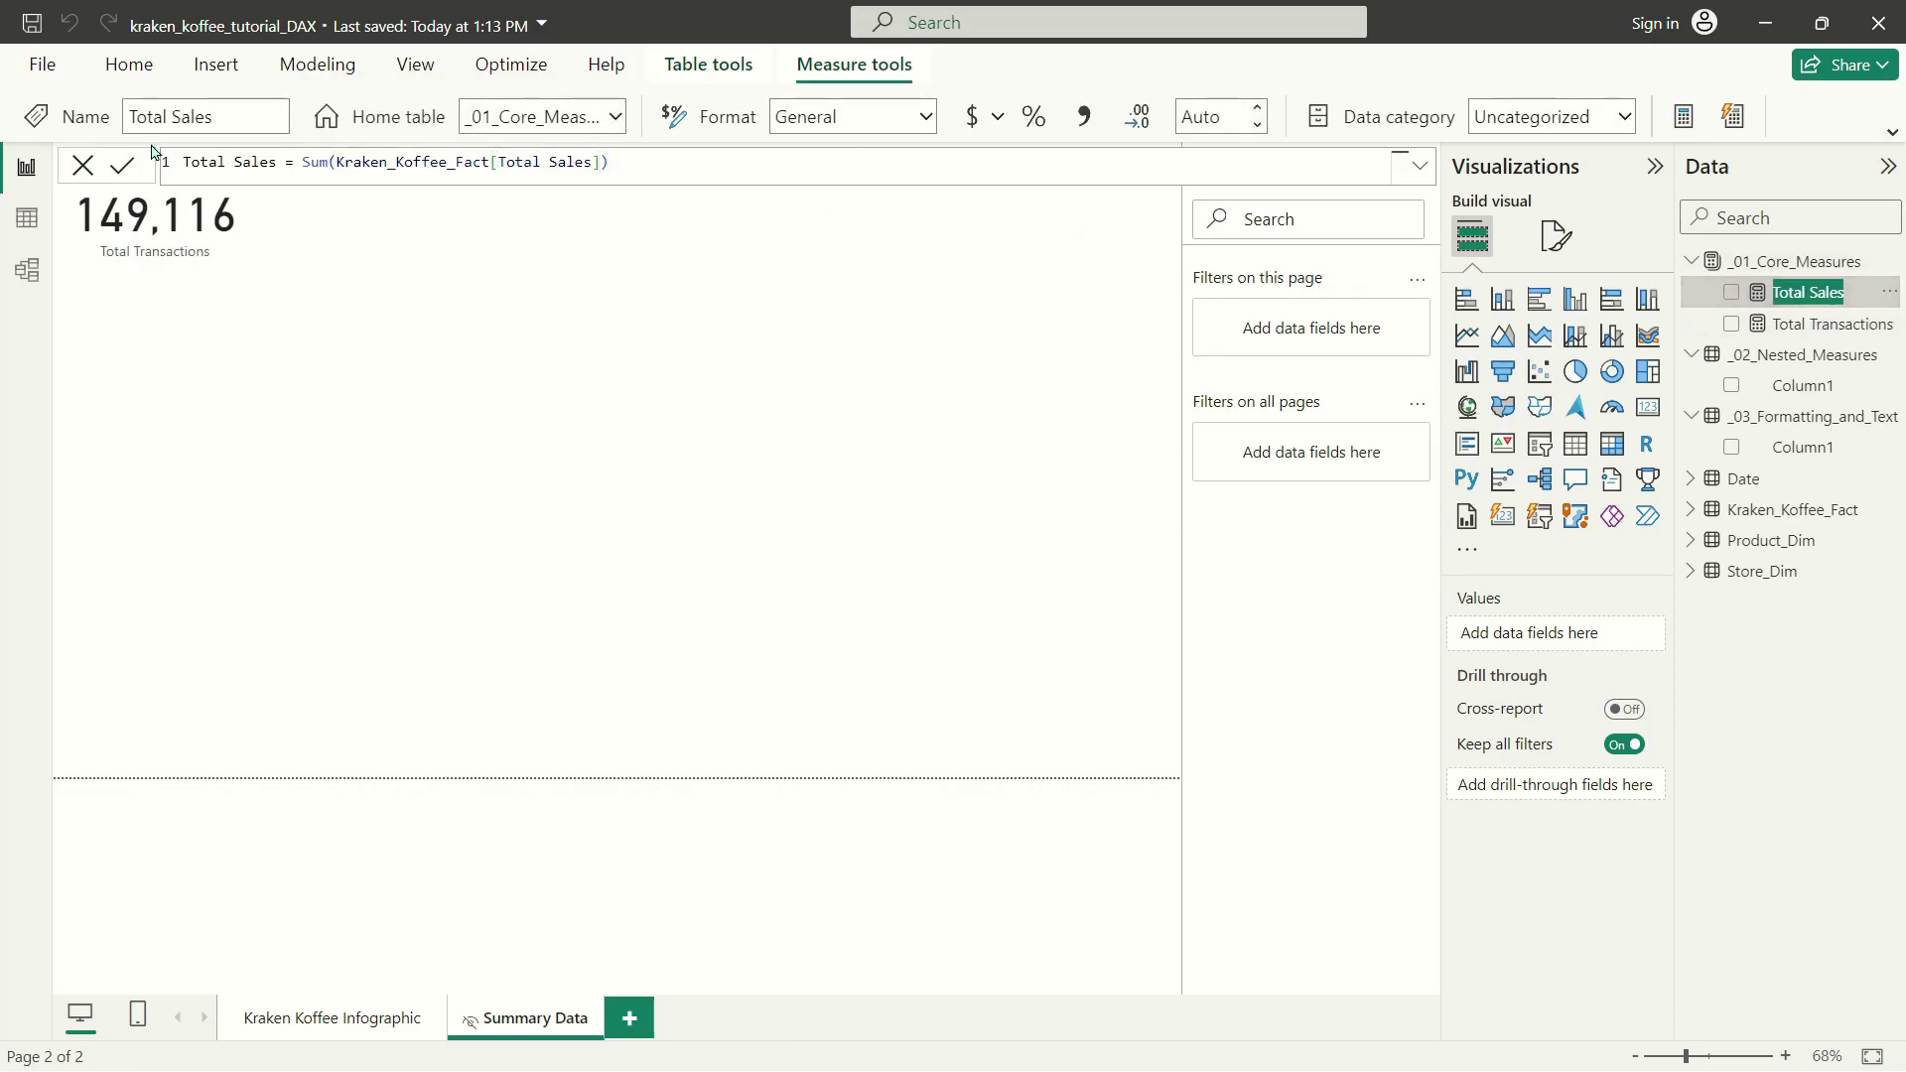
Place a copy of the Total Transactions card beside the original, replace its field with the Total Sales measure and widen it.
{"action": "left_click", "coordinate": [175, 224]}
{"action": "key", "text": "ctrl+c"}
{"action": "key", "text": "ctrl+v"}
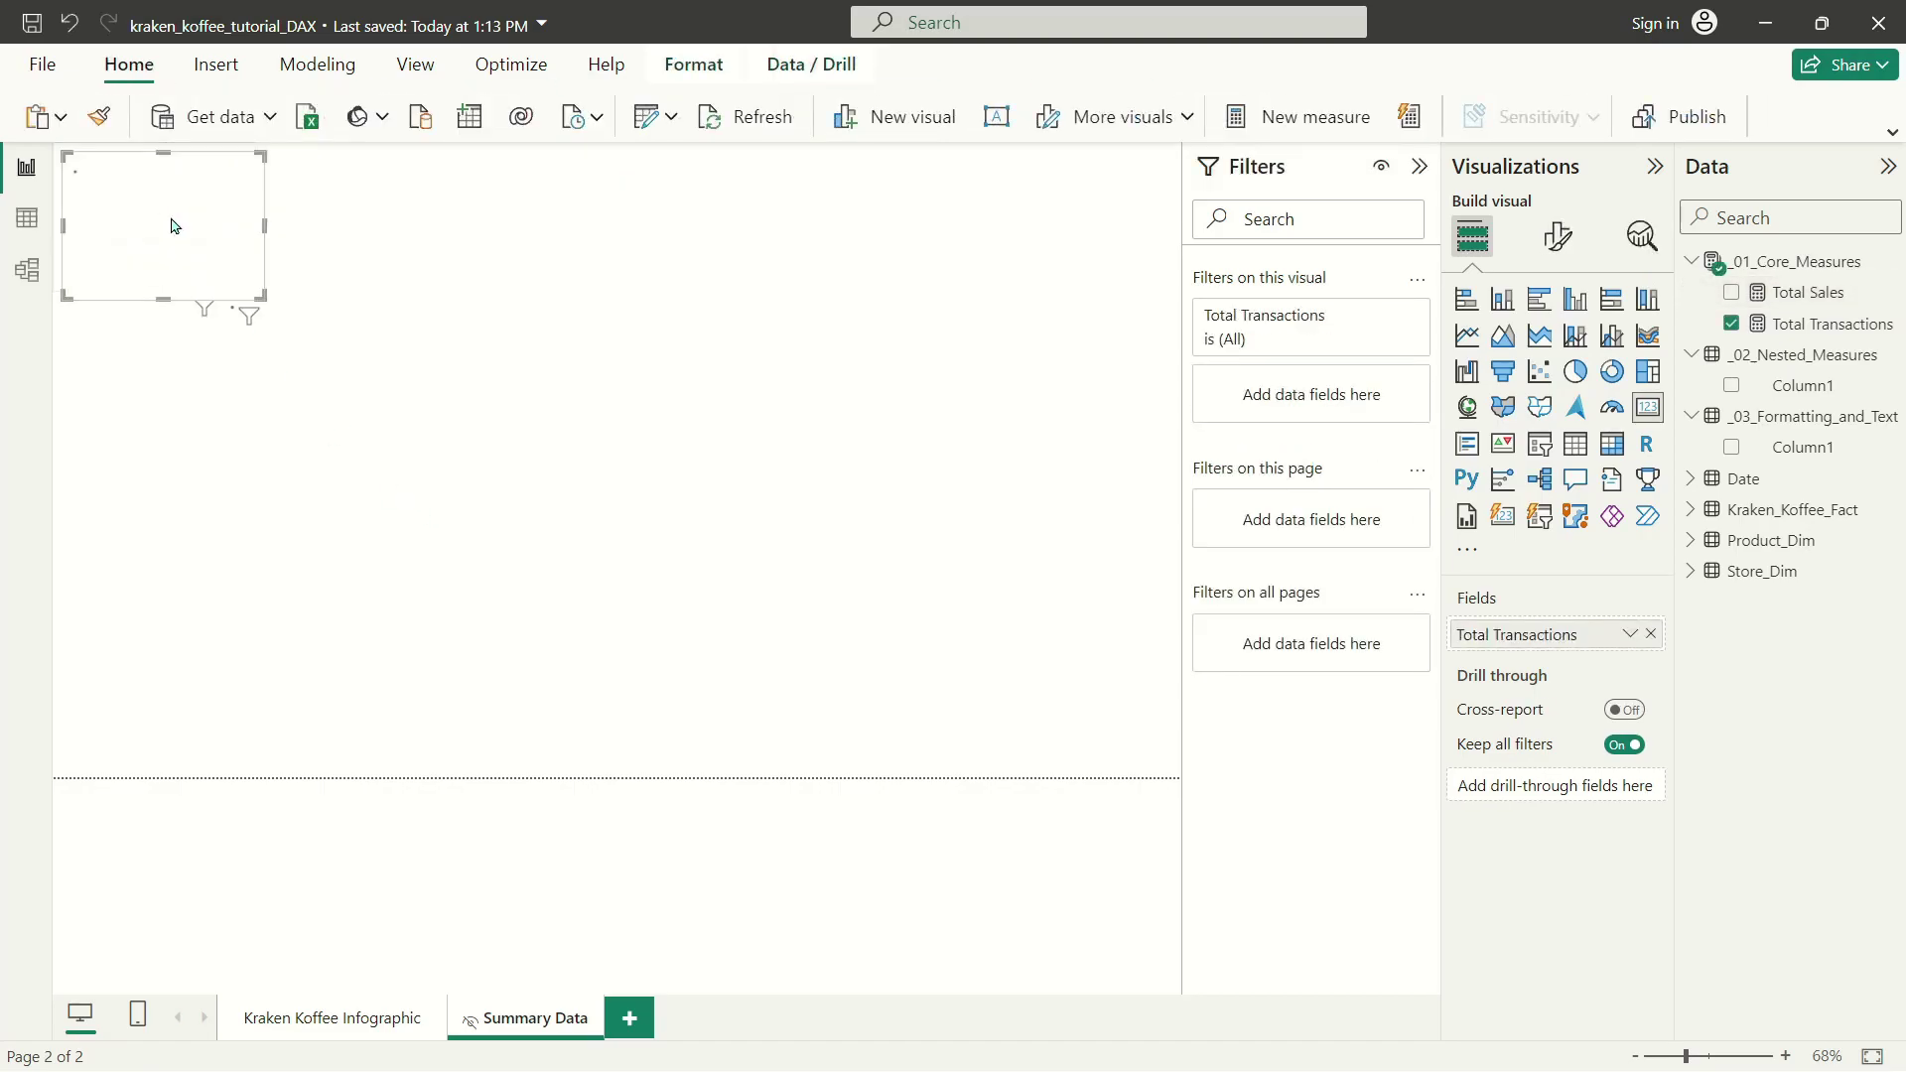
{"action": "left_click_drag", "start_coordinate": [170, 220], "coordinate": [427, 198]}
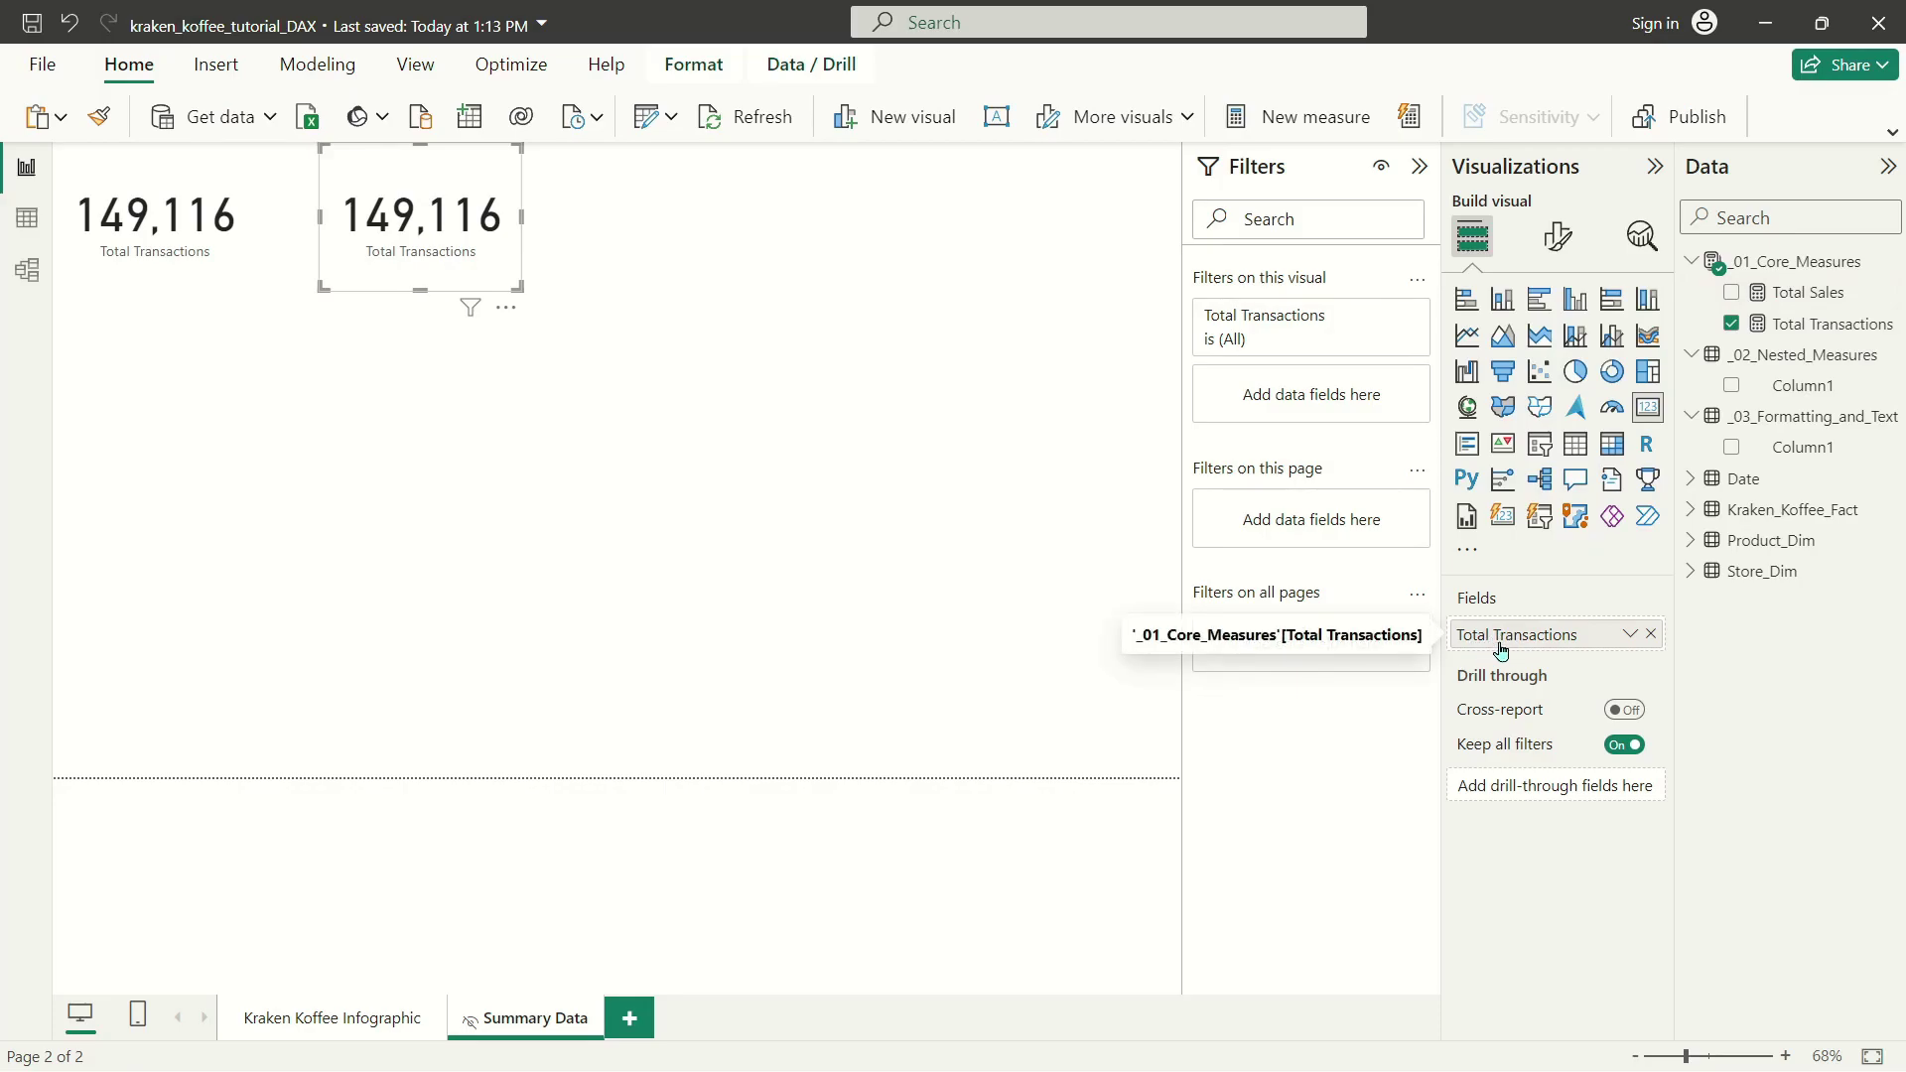
{"action": "left_click_drag", "start_coordinate": [1806, 300], "coordinate": [1575, 641]}
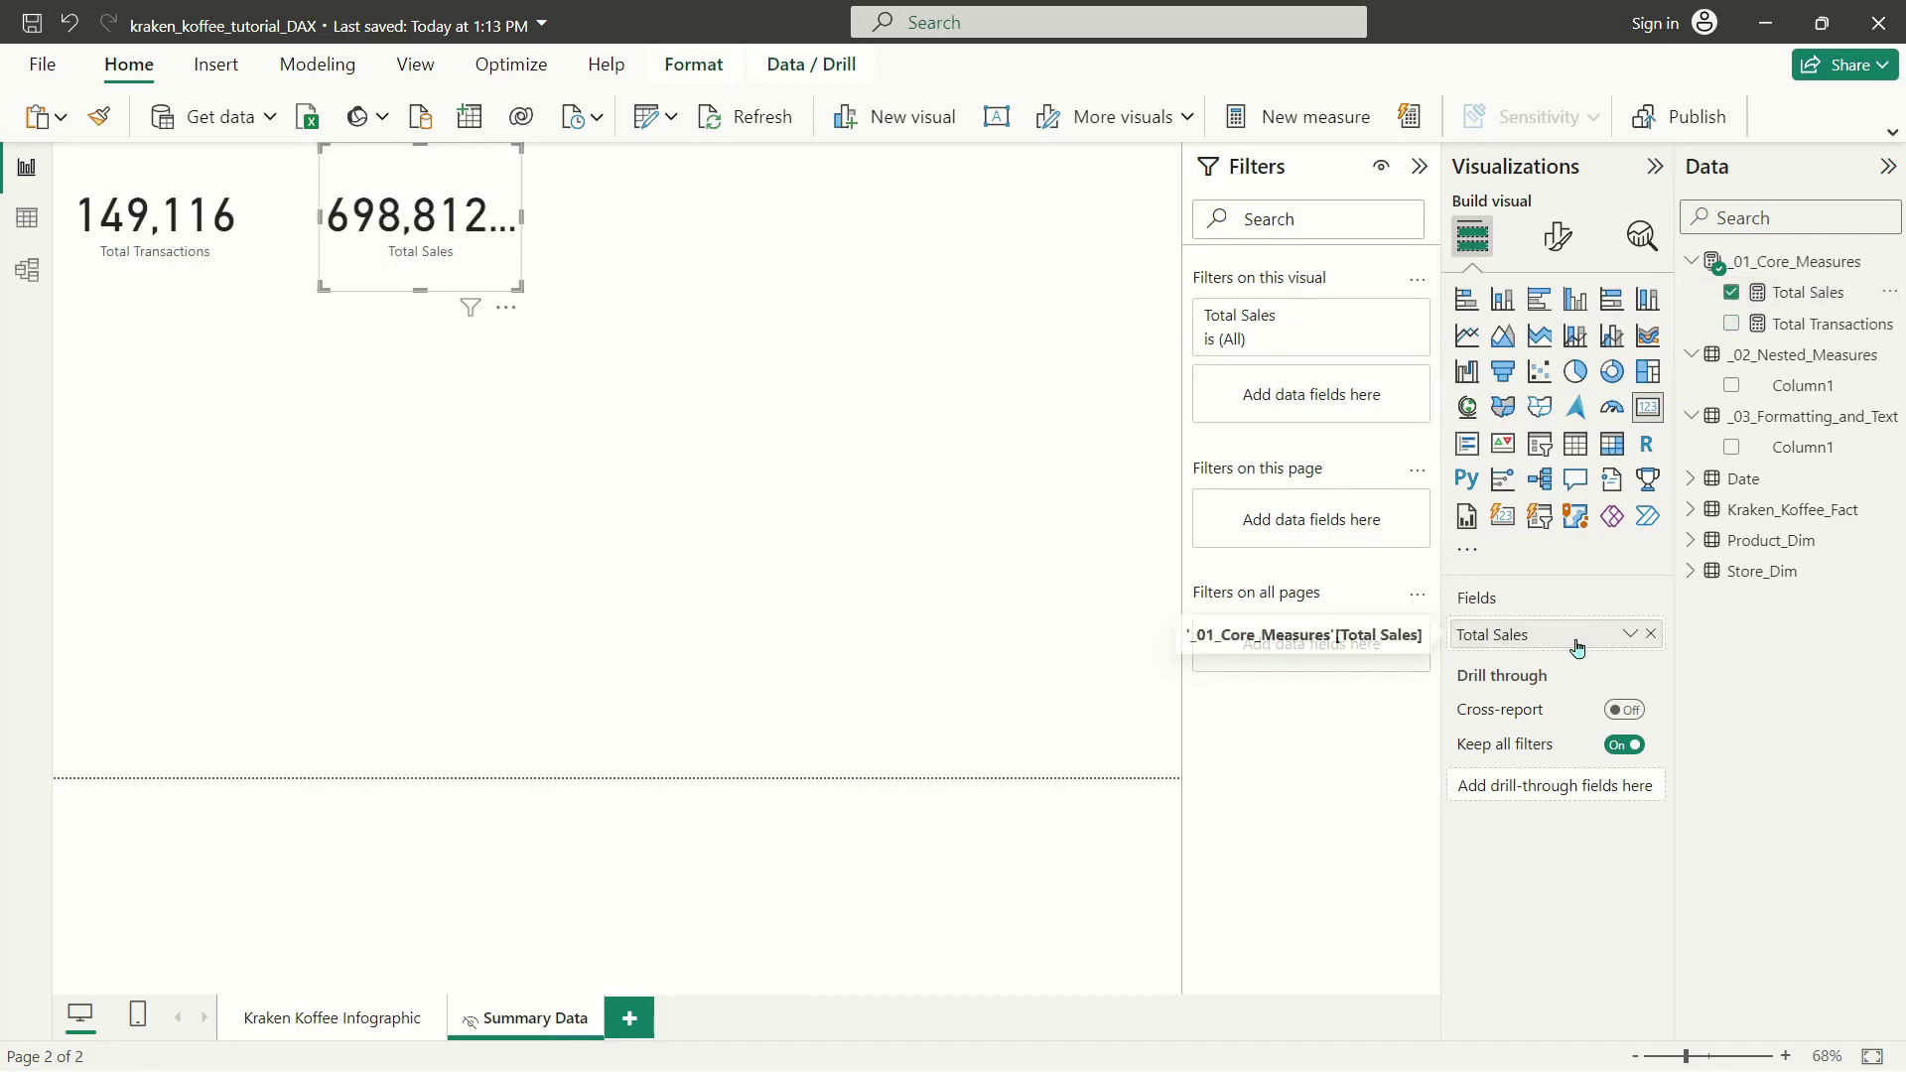
{"action": "left_click_drag", "start_coordinate": [511, 284], "coordinate": [623, 289]}
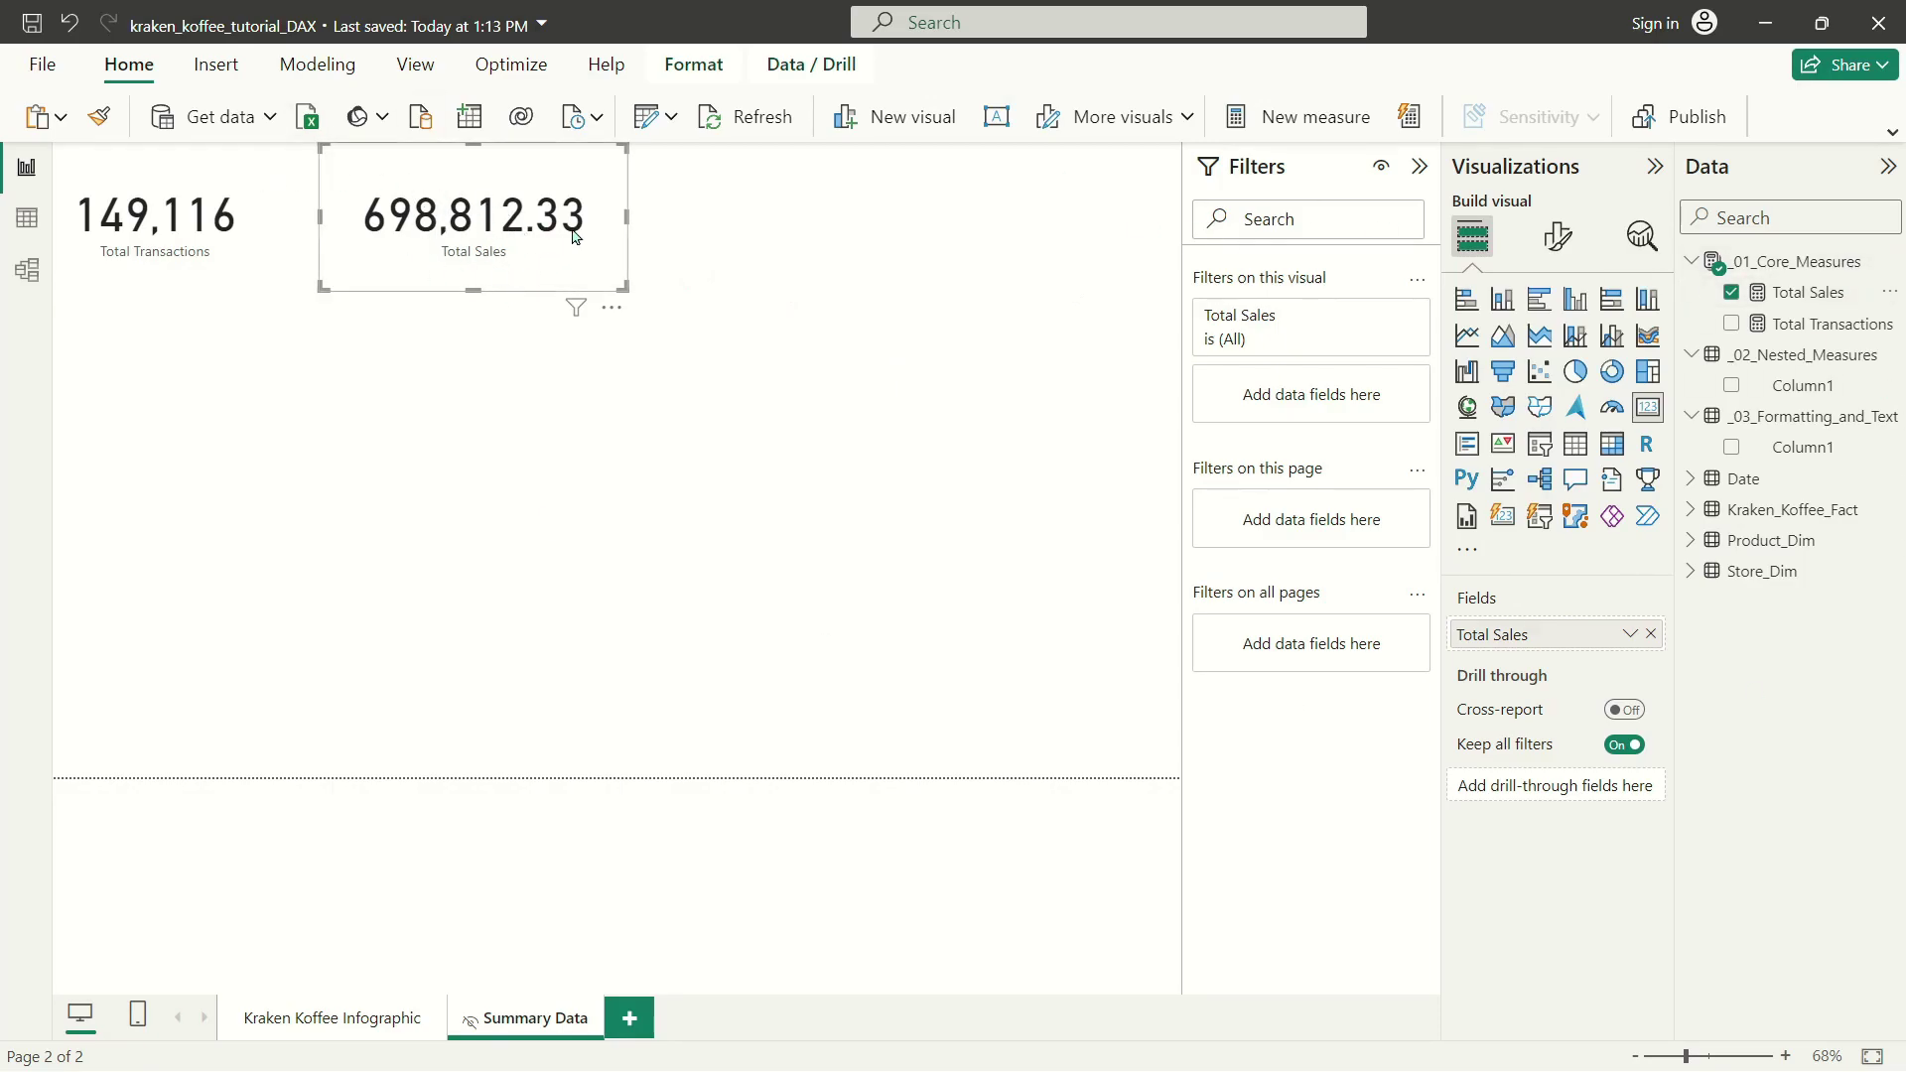
Format the Total Sales measure as Currency with 0 decimal places and resize its card to fit the value.
{"action": "left_click", "coordinate": [1804, 292]}
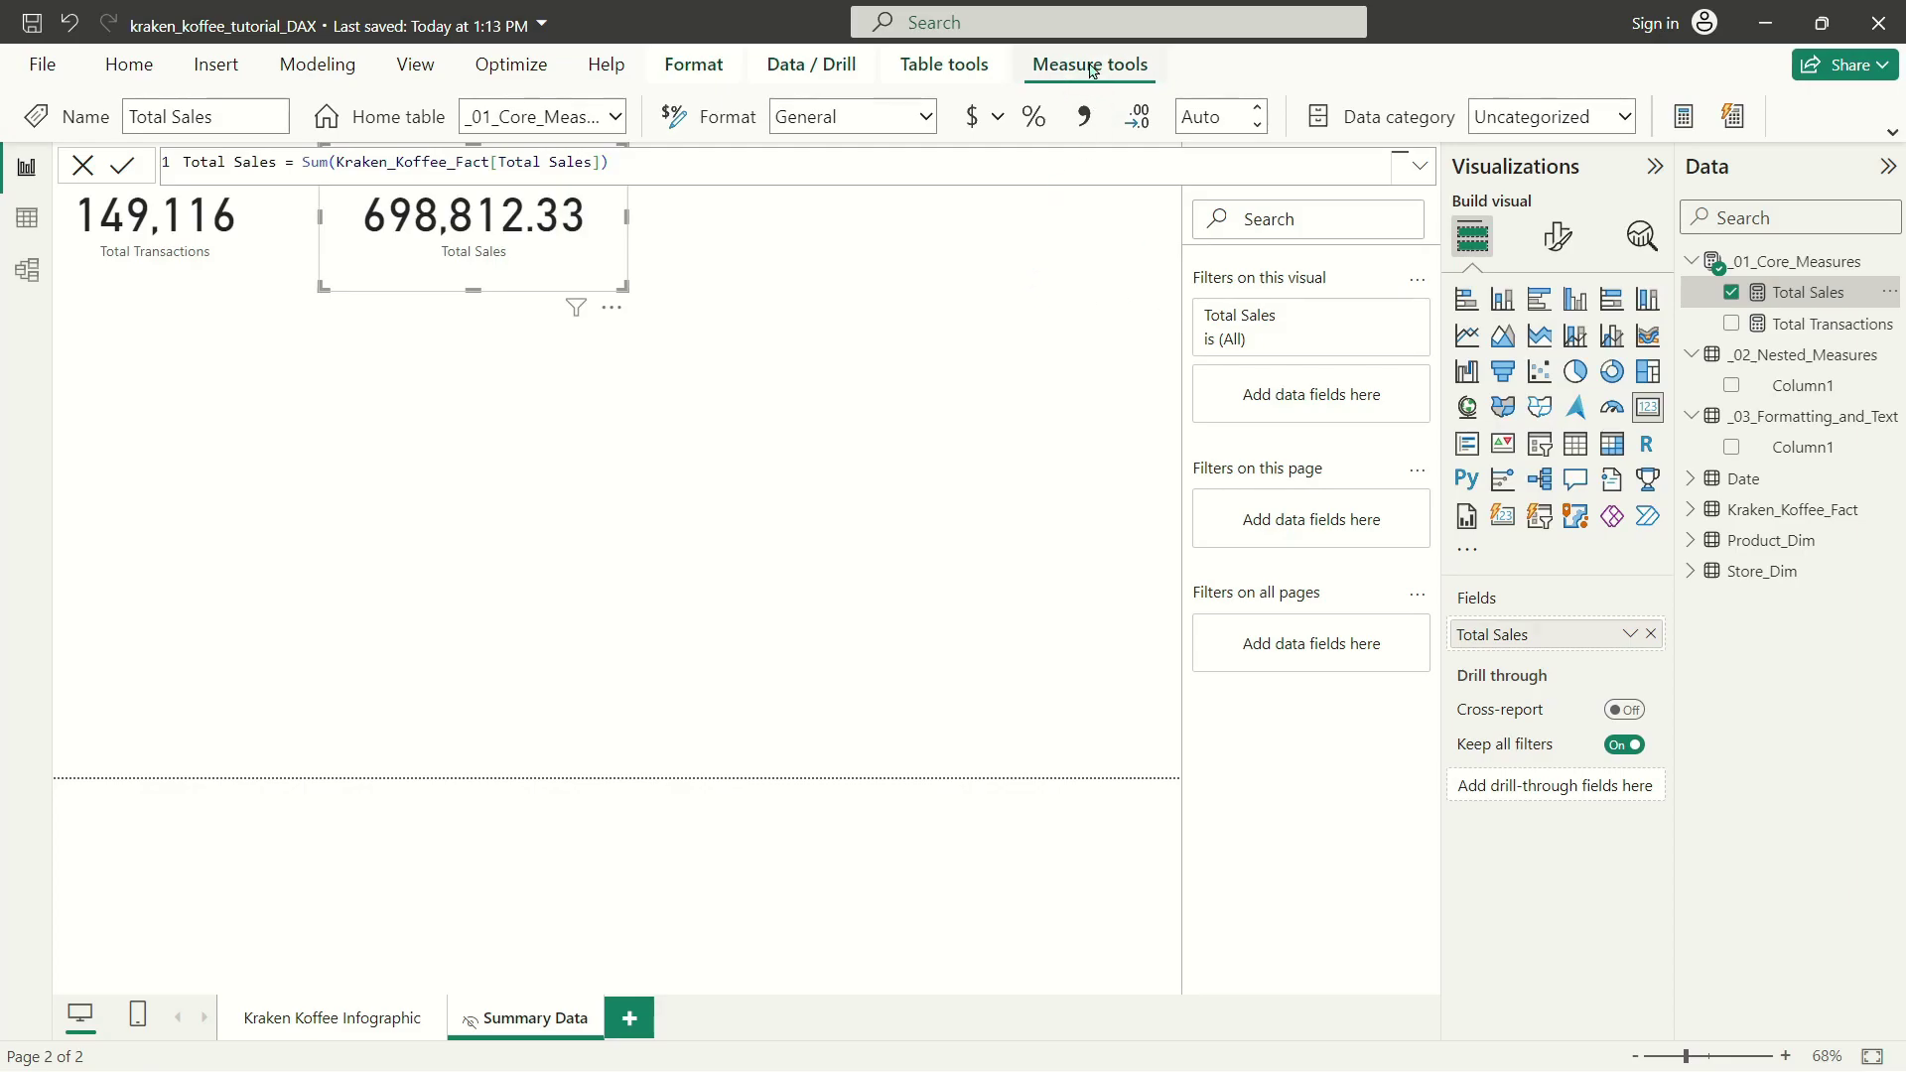
{"action": "left_click", "coordinate": [925, 116]}
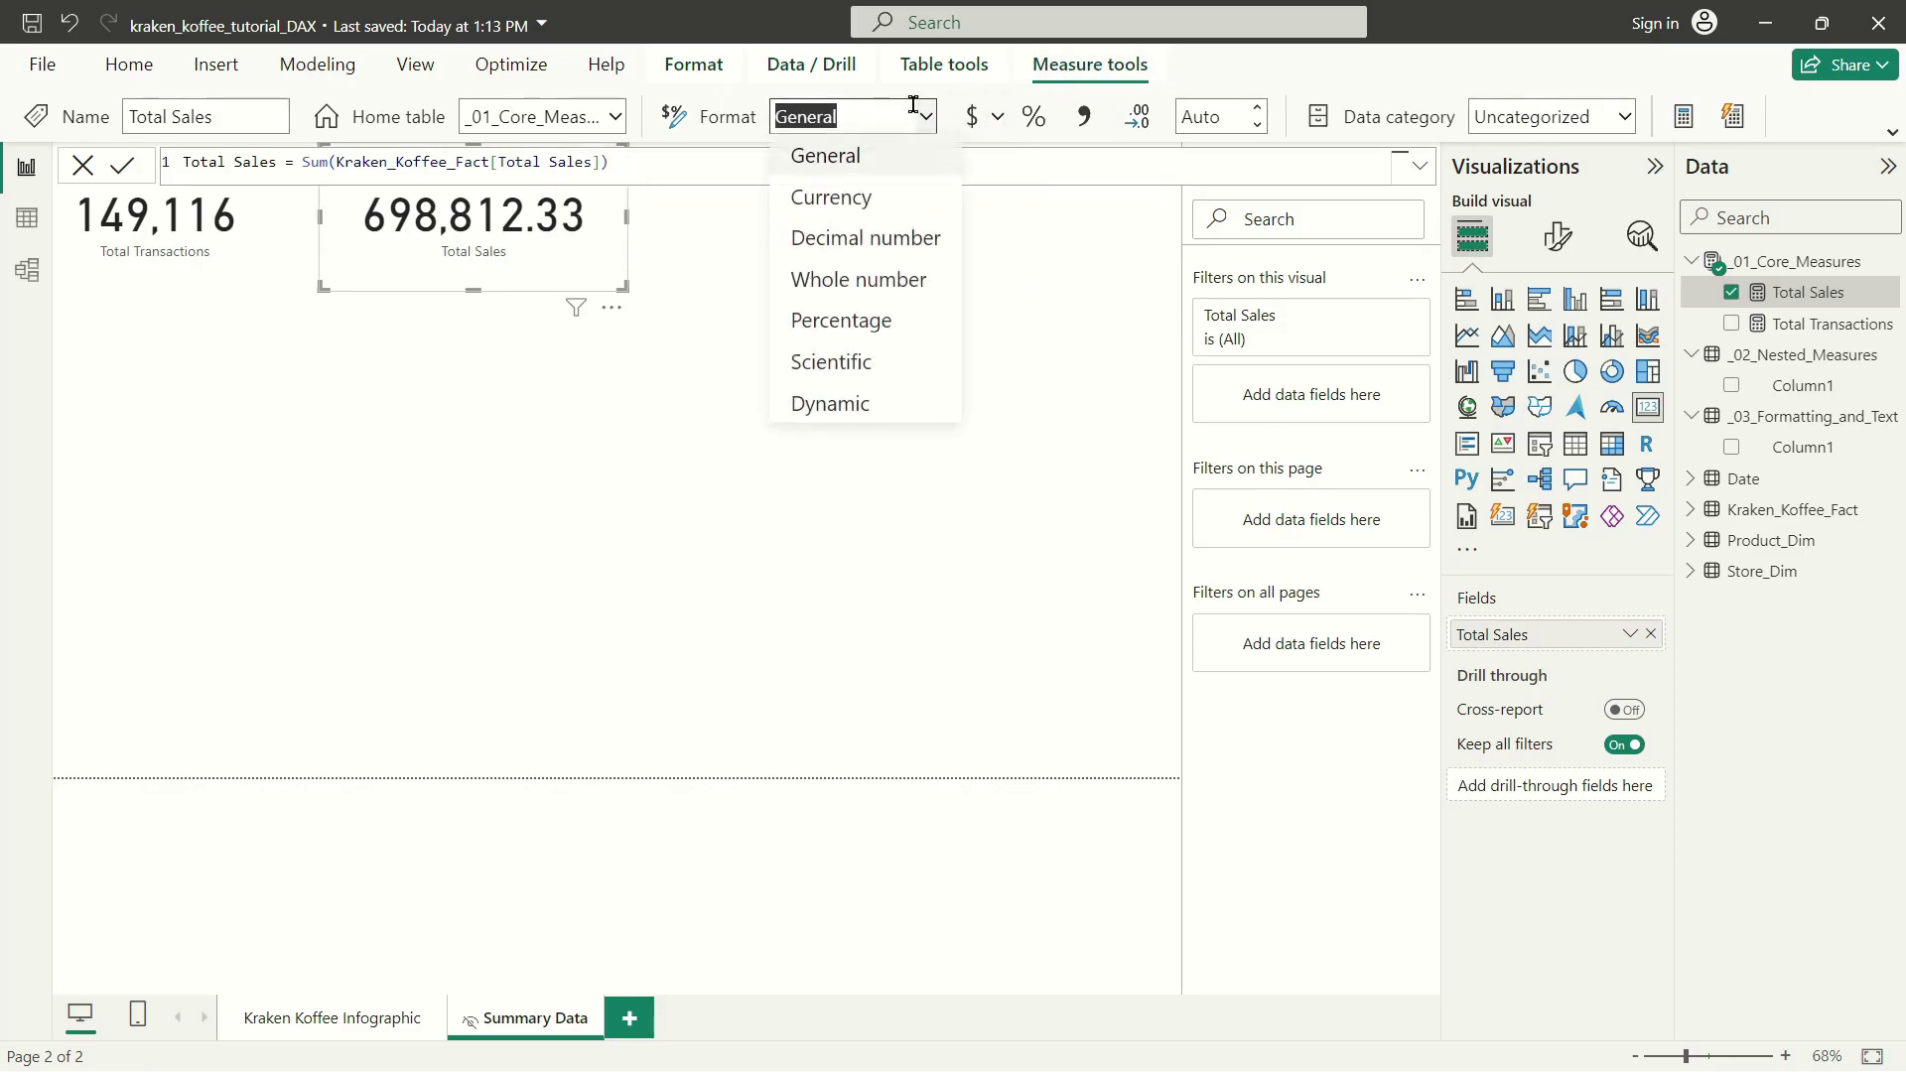
{"action": "left_click", "coordinate": [864, 198]}
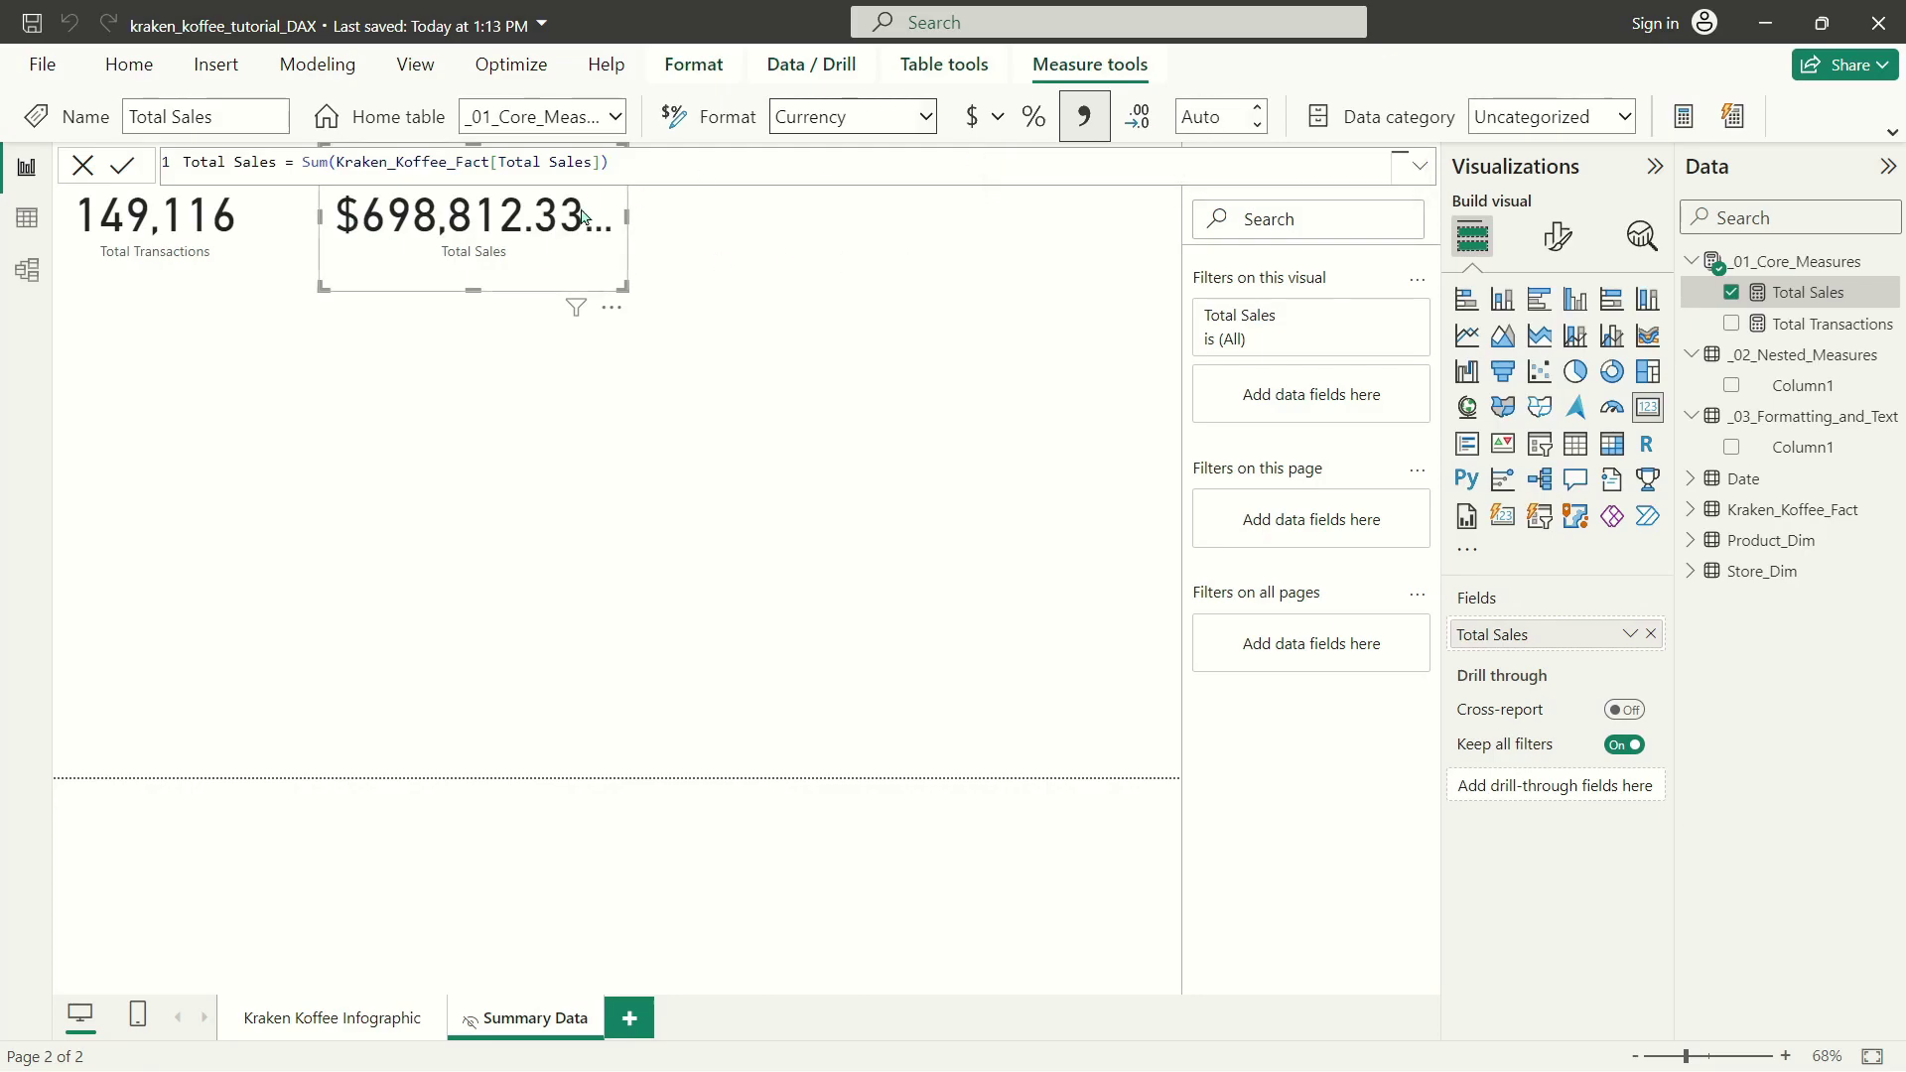
{"action": "left_click_drag", "start_coordinate": [627, 214], "coordinate": [701, 215]}
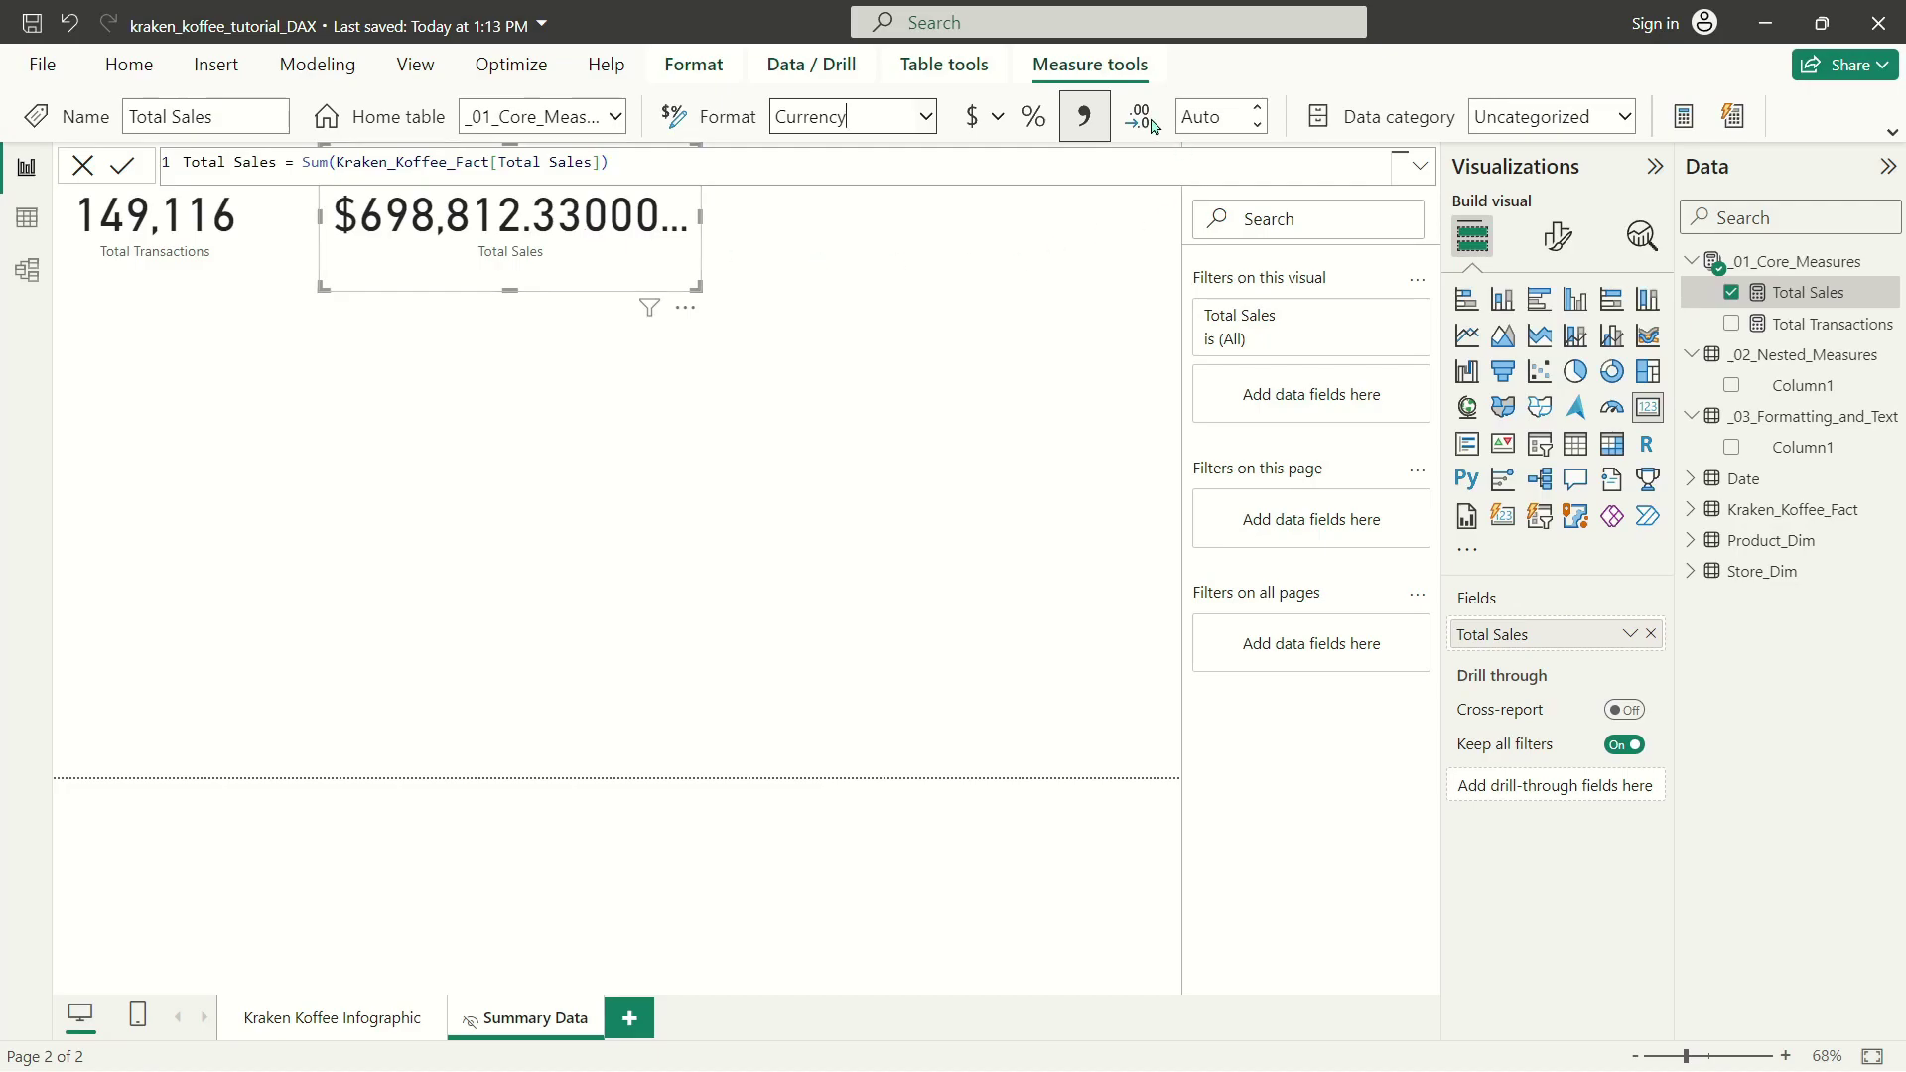
{"action": "left_click", "coordinate": [1212, 109]}
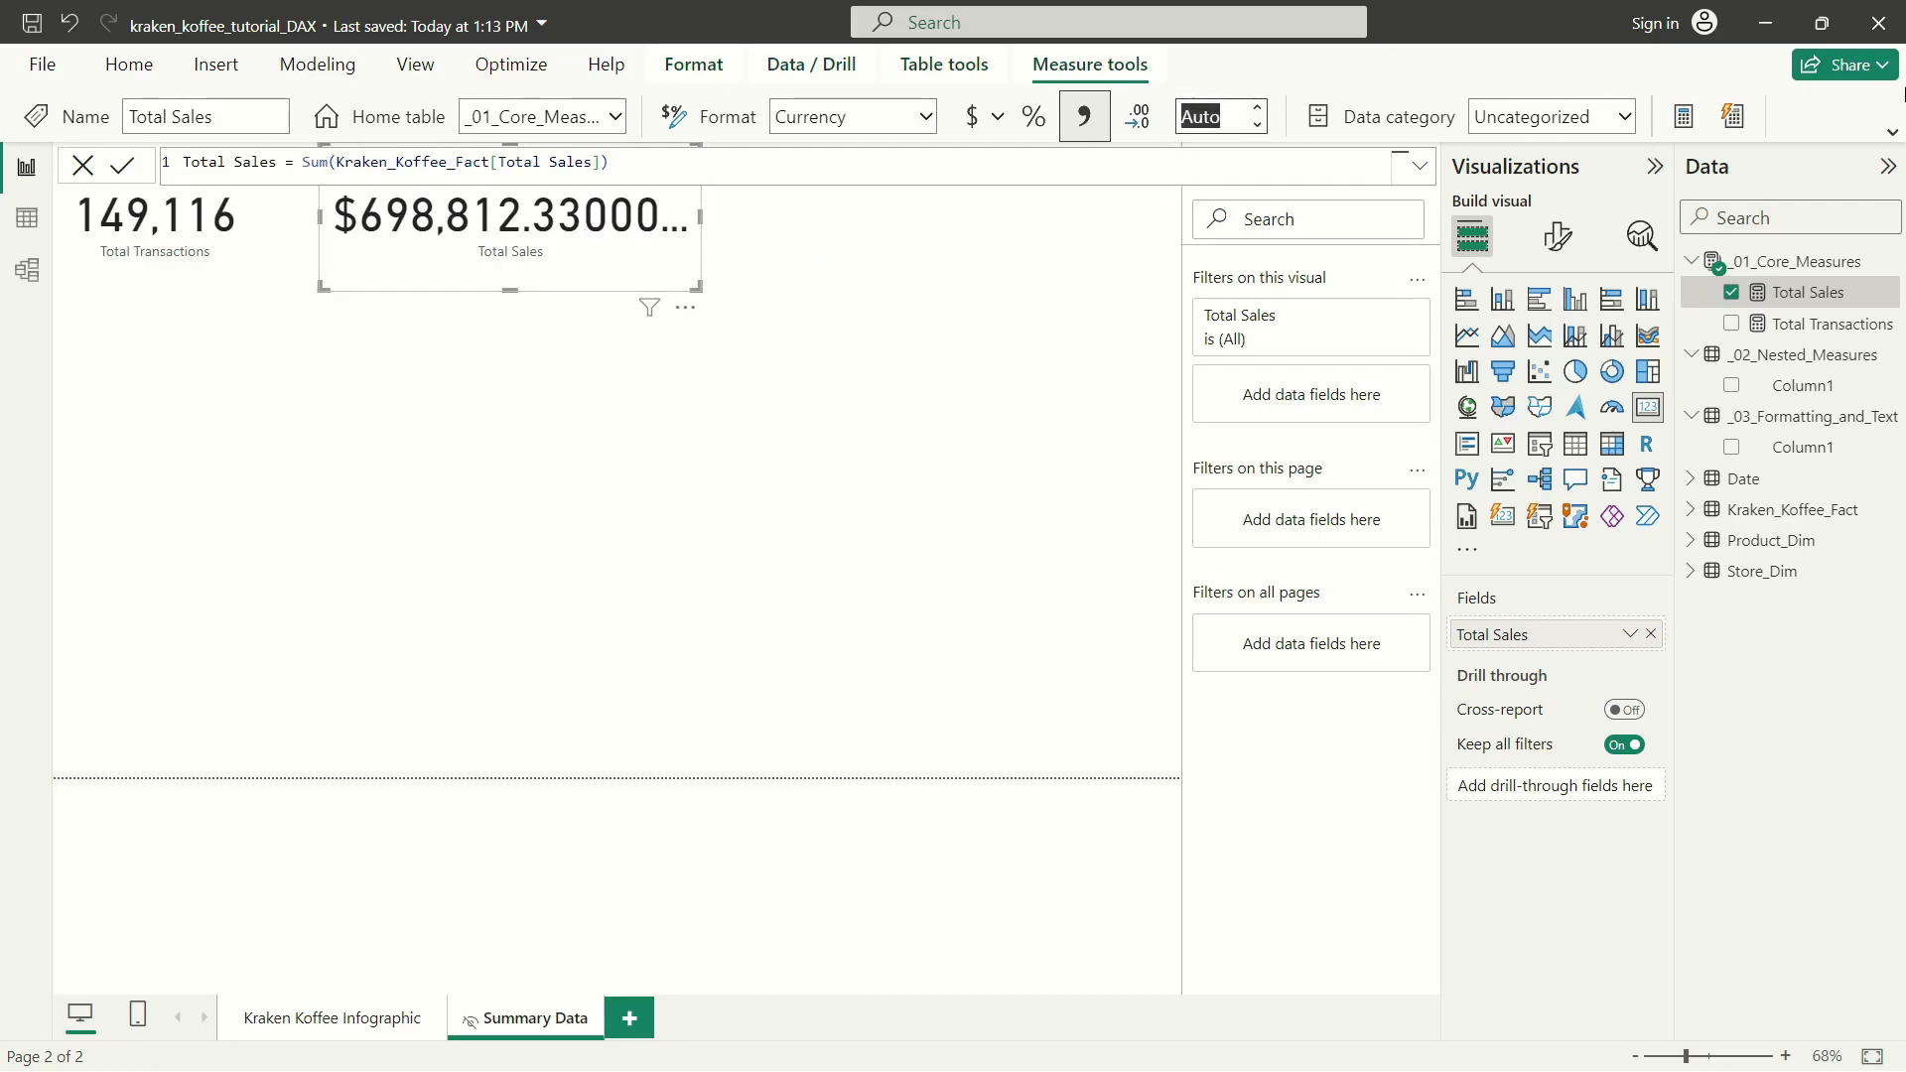
{"action": "type", "text": "0"}
{"action": "key", "text": "BackSpace"}
{"action": "type", "text": "0"}
{"action": "key", "text": "Return"}
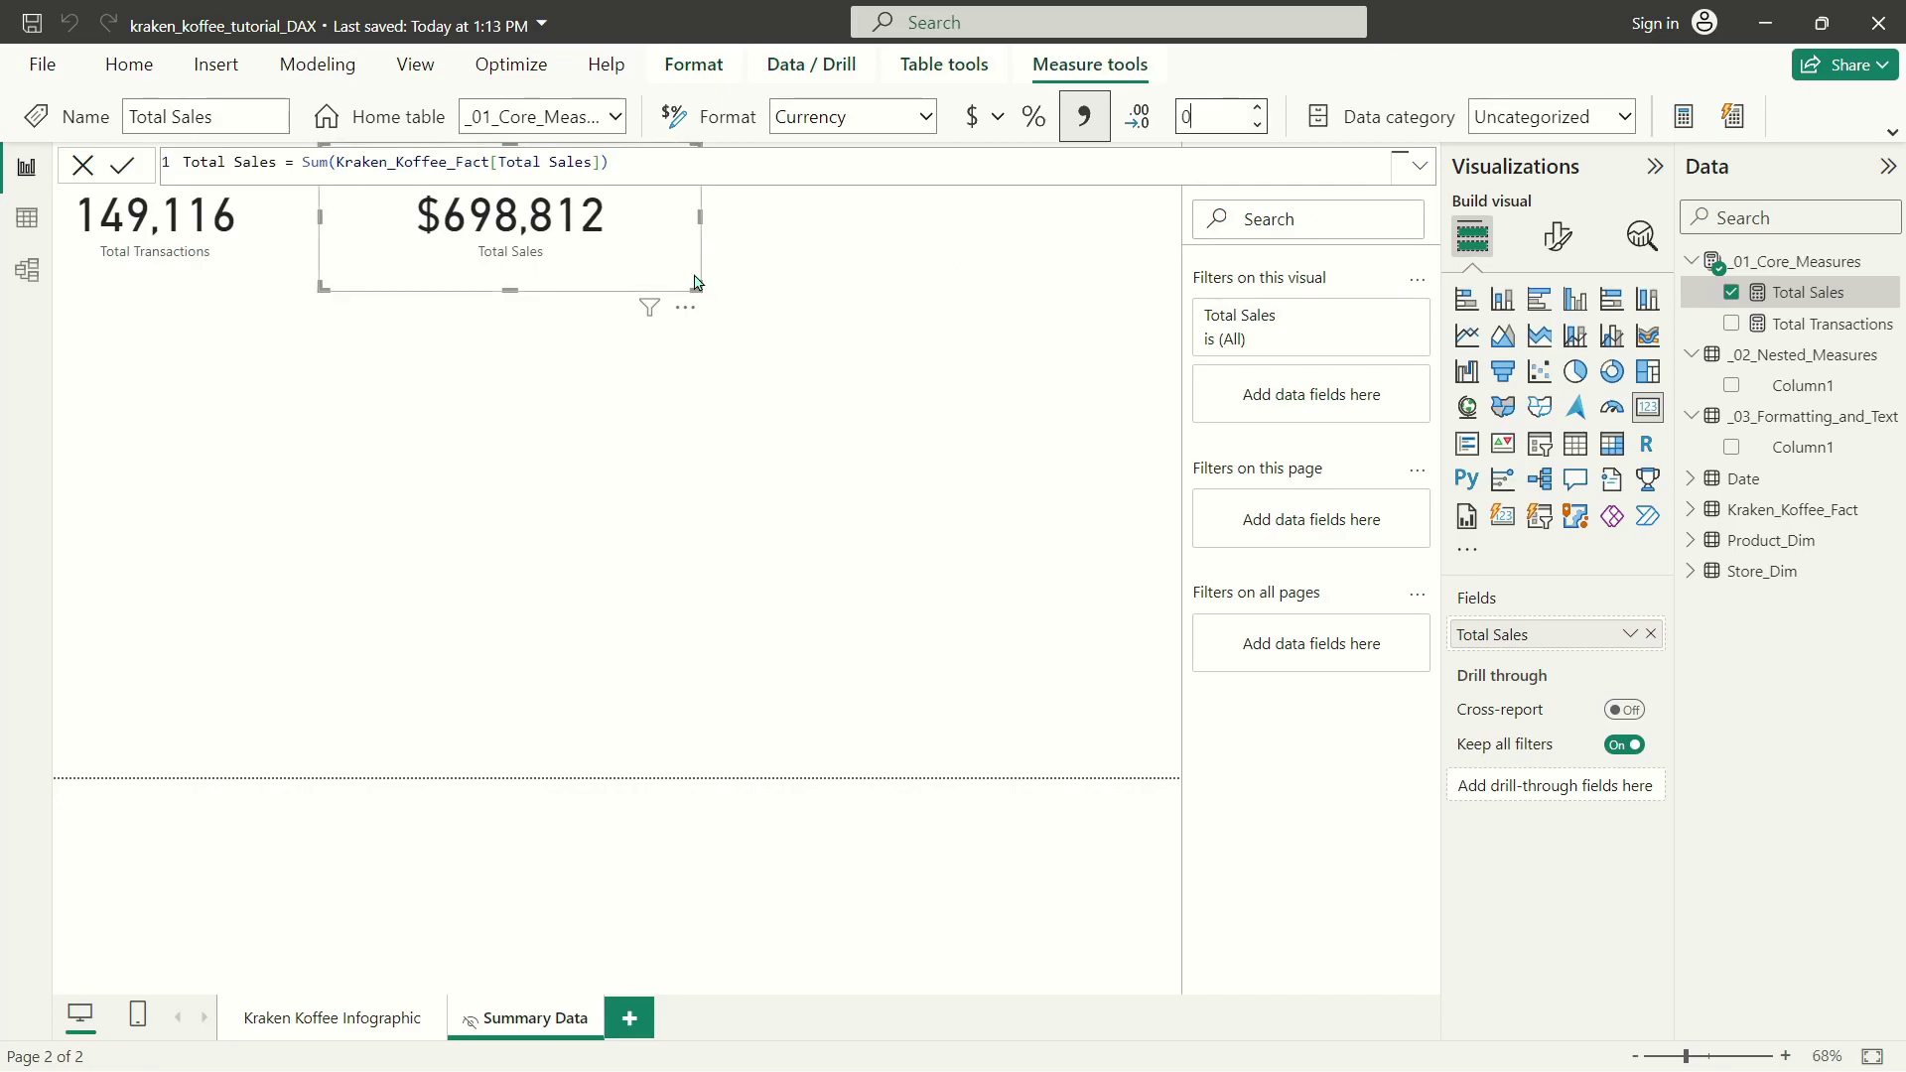
{"action": "left_click_drag", "start_coordinate": [695, 282], "coordinate": [596, 288]}
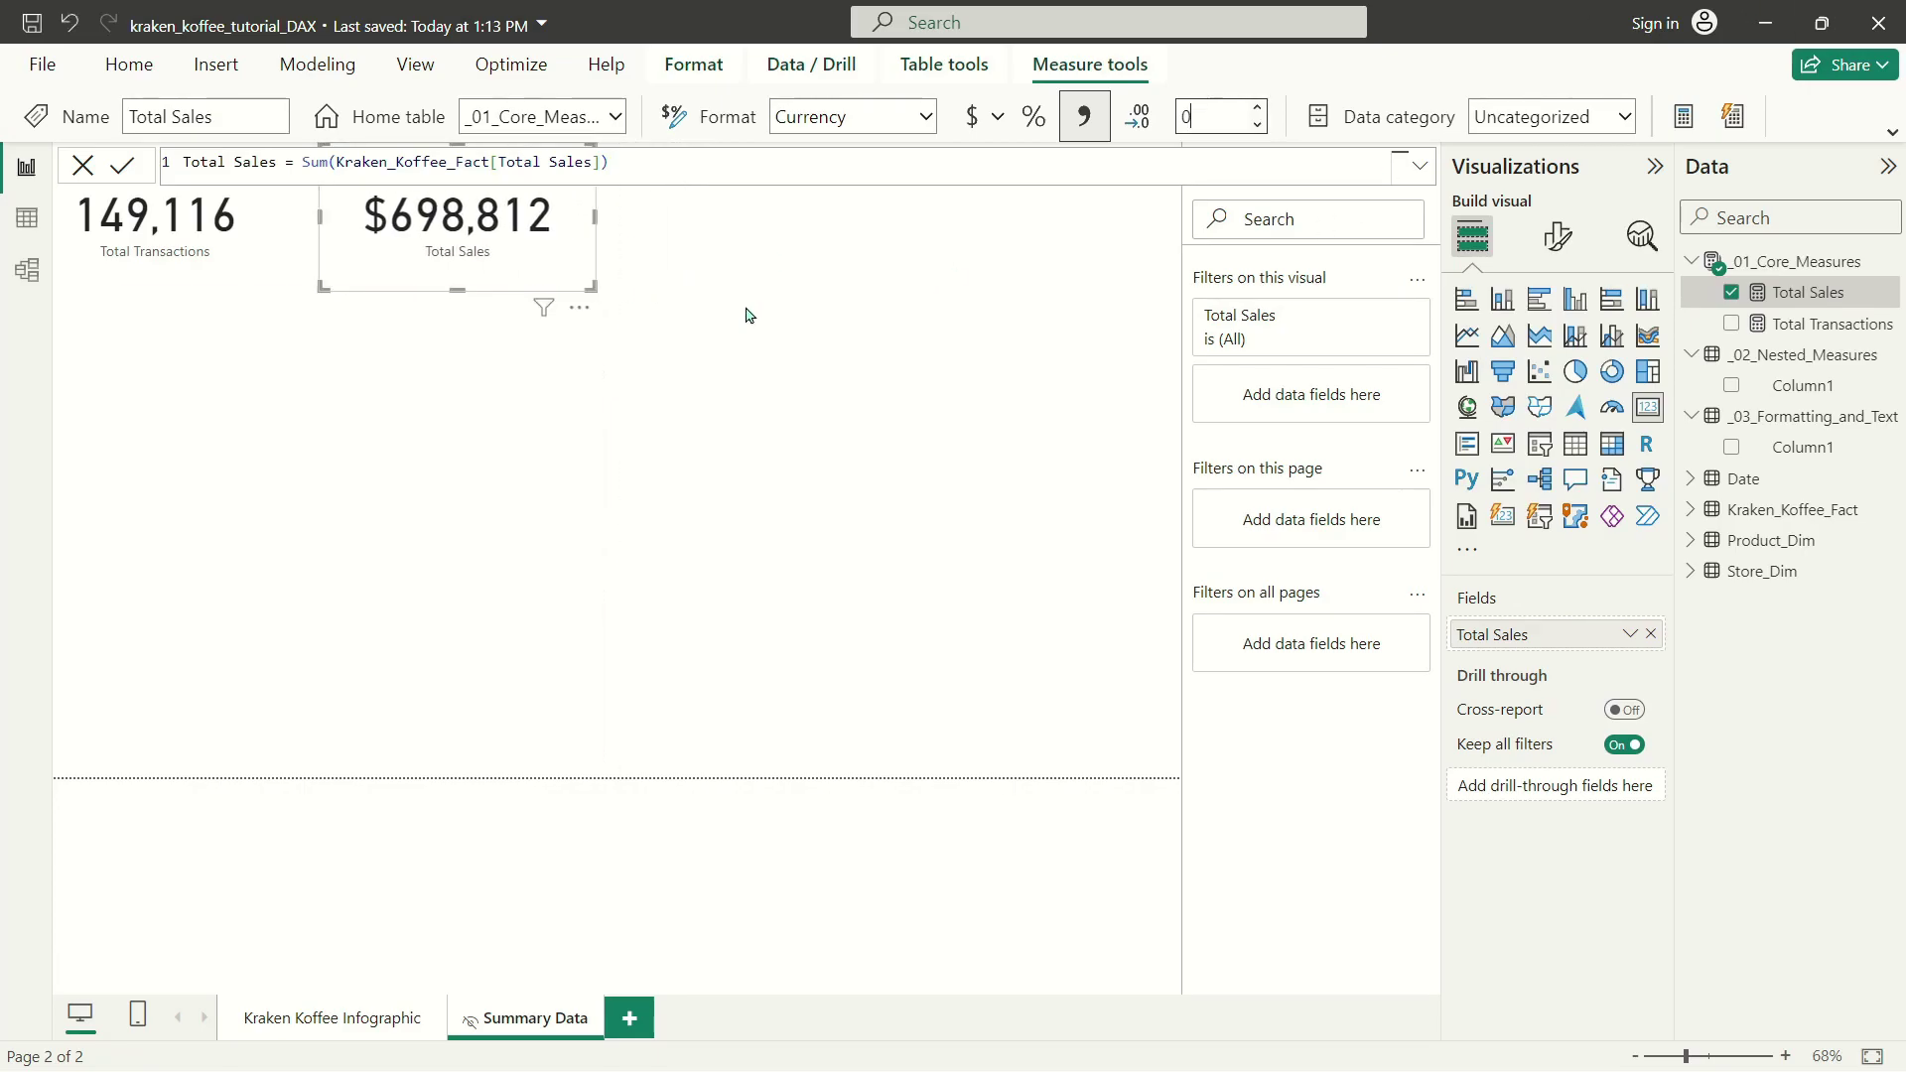
{"action": "left_click", "coordinate": [748, 316]}
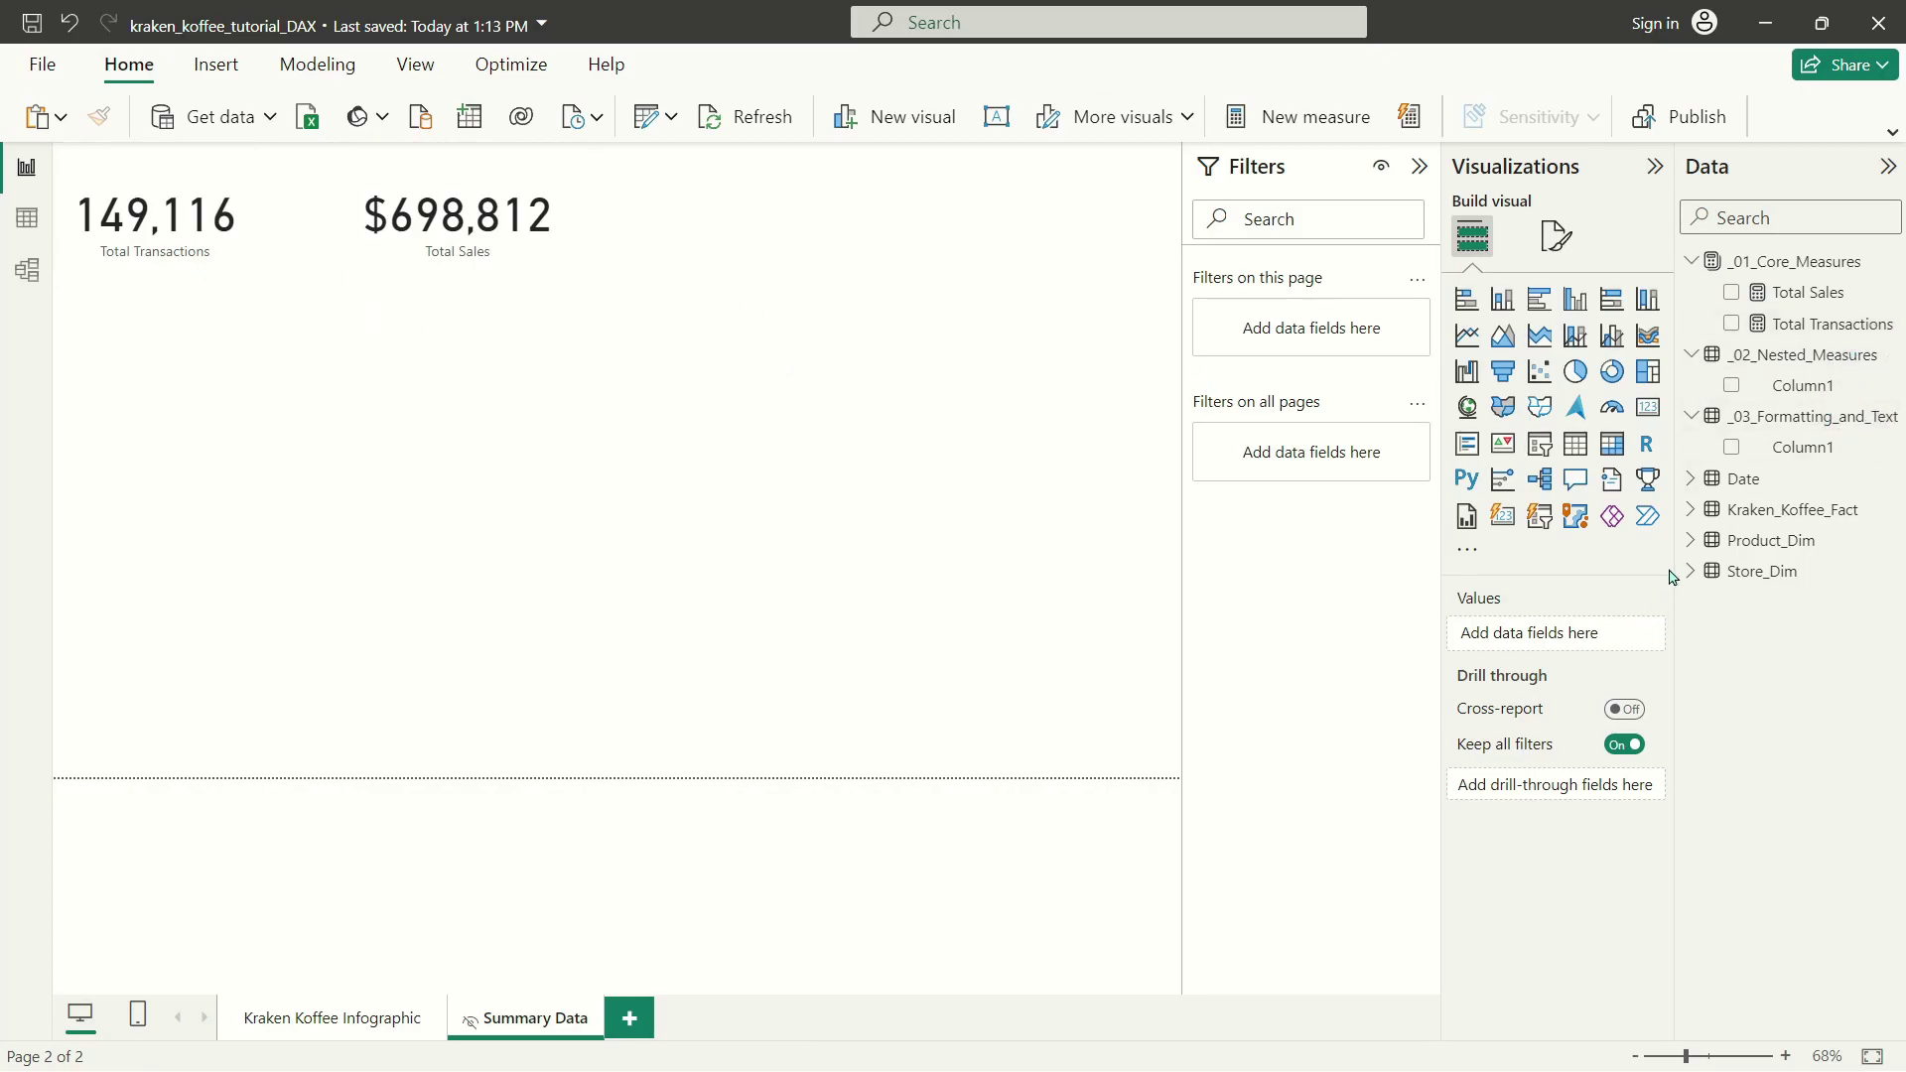
Compare the summed Total Sales column of Kraken_Koffee_Fact with the measure in a temporary card below, and delete that card.
{"action": "left_click", "coordinate": [1691, 518]}
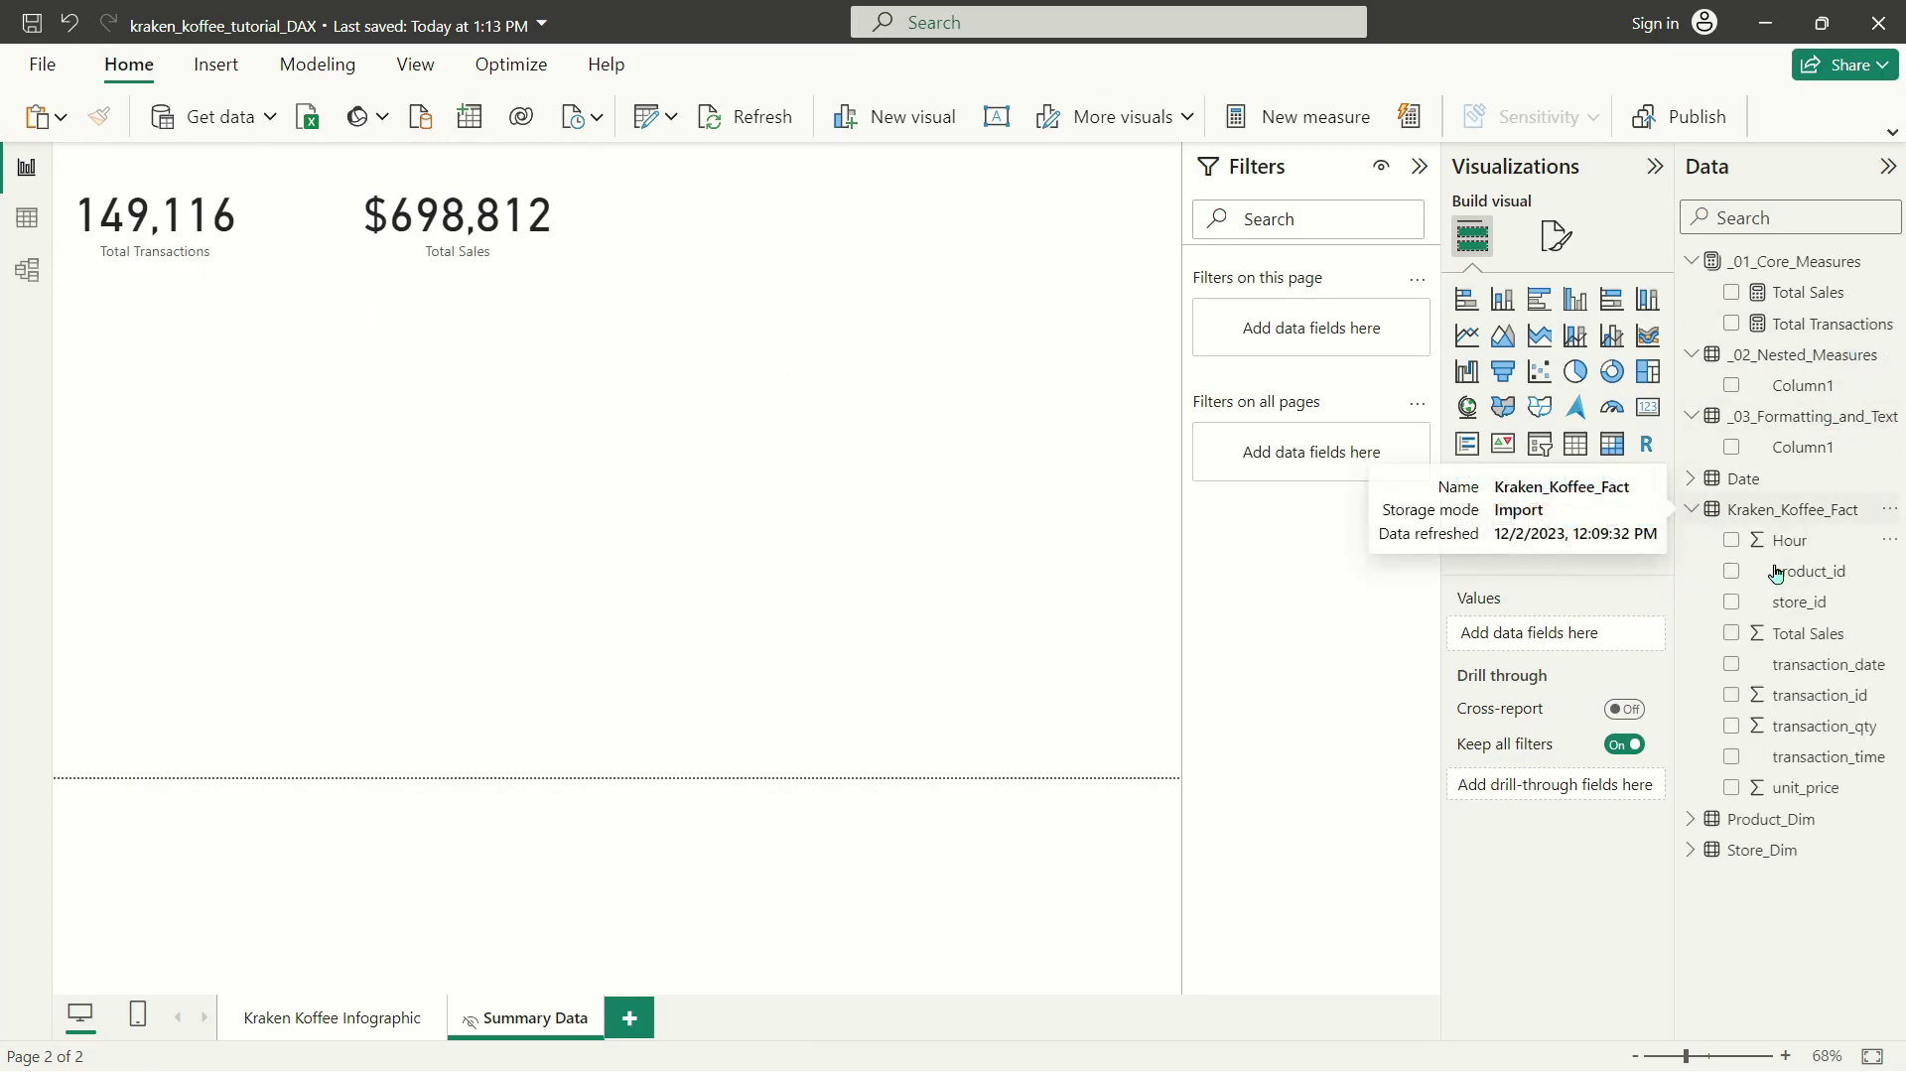
{"action": "left_click", "coordinate": [1794, 641]}
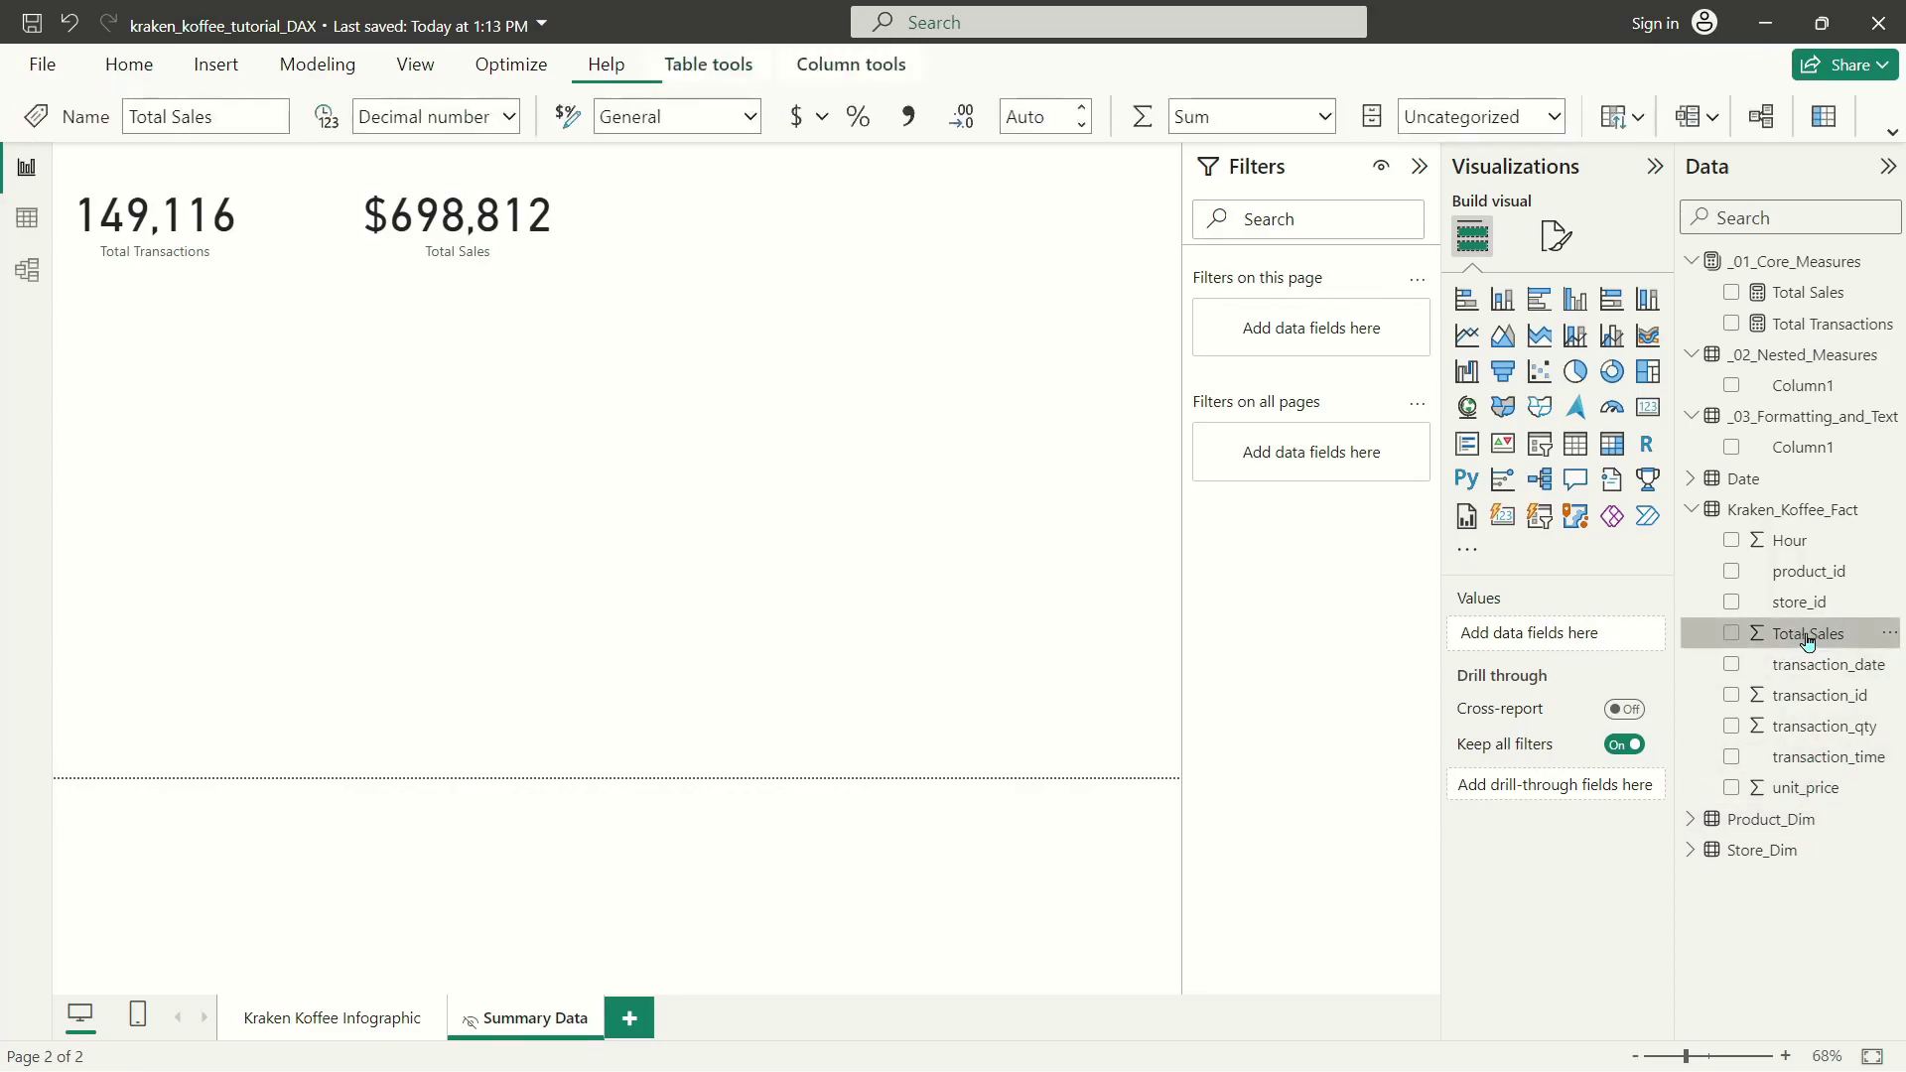
{"action": "left_click_drag", "start_coordinate": [1811, 647], "coordinate": [257, 453]}
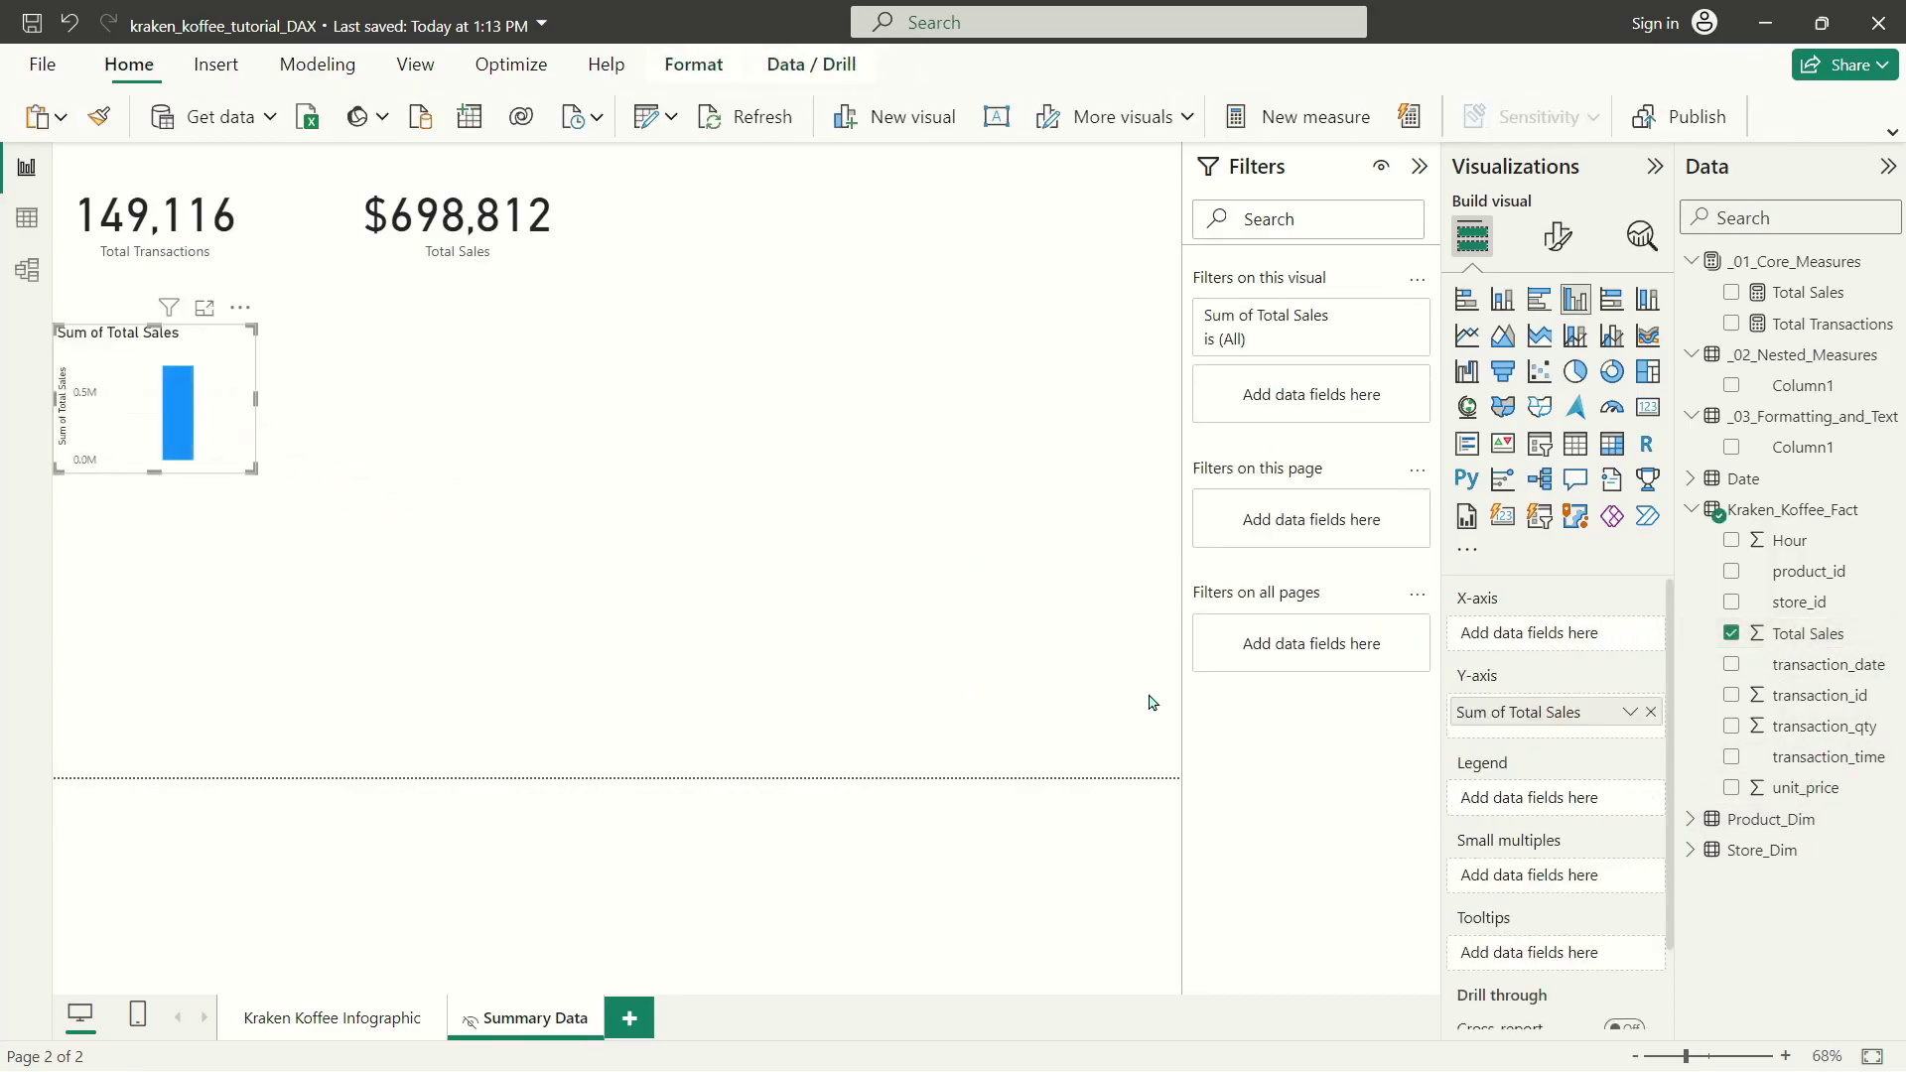
{"action": "left_click", "coordinate": [1648, 407]}
{"action": "left_click_drag", "start_coordinate": [253, 468], "coordinate": [341, 471]}
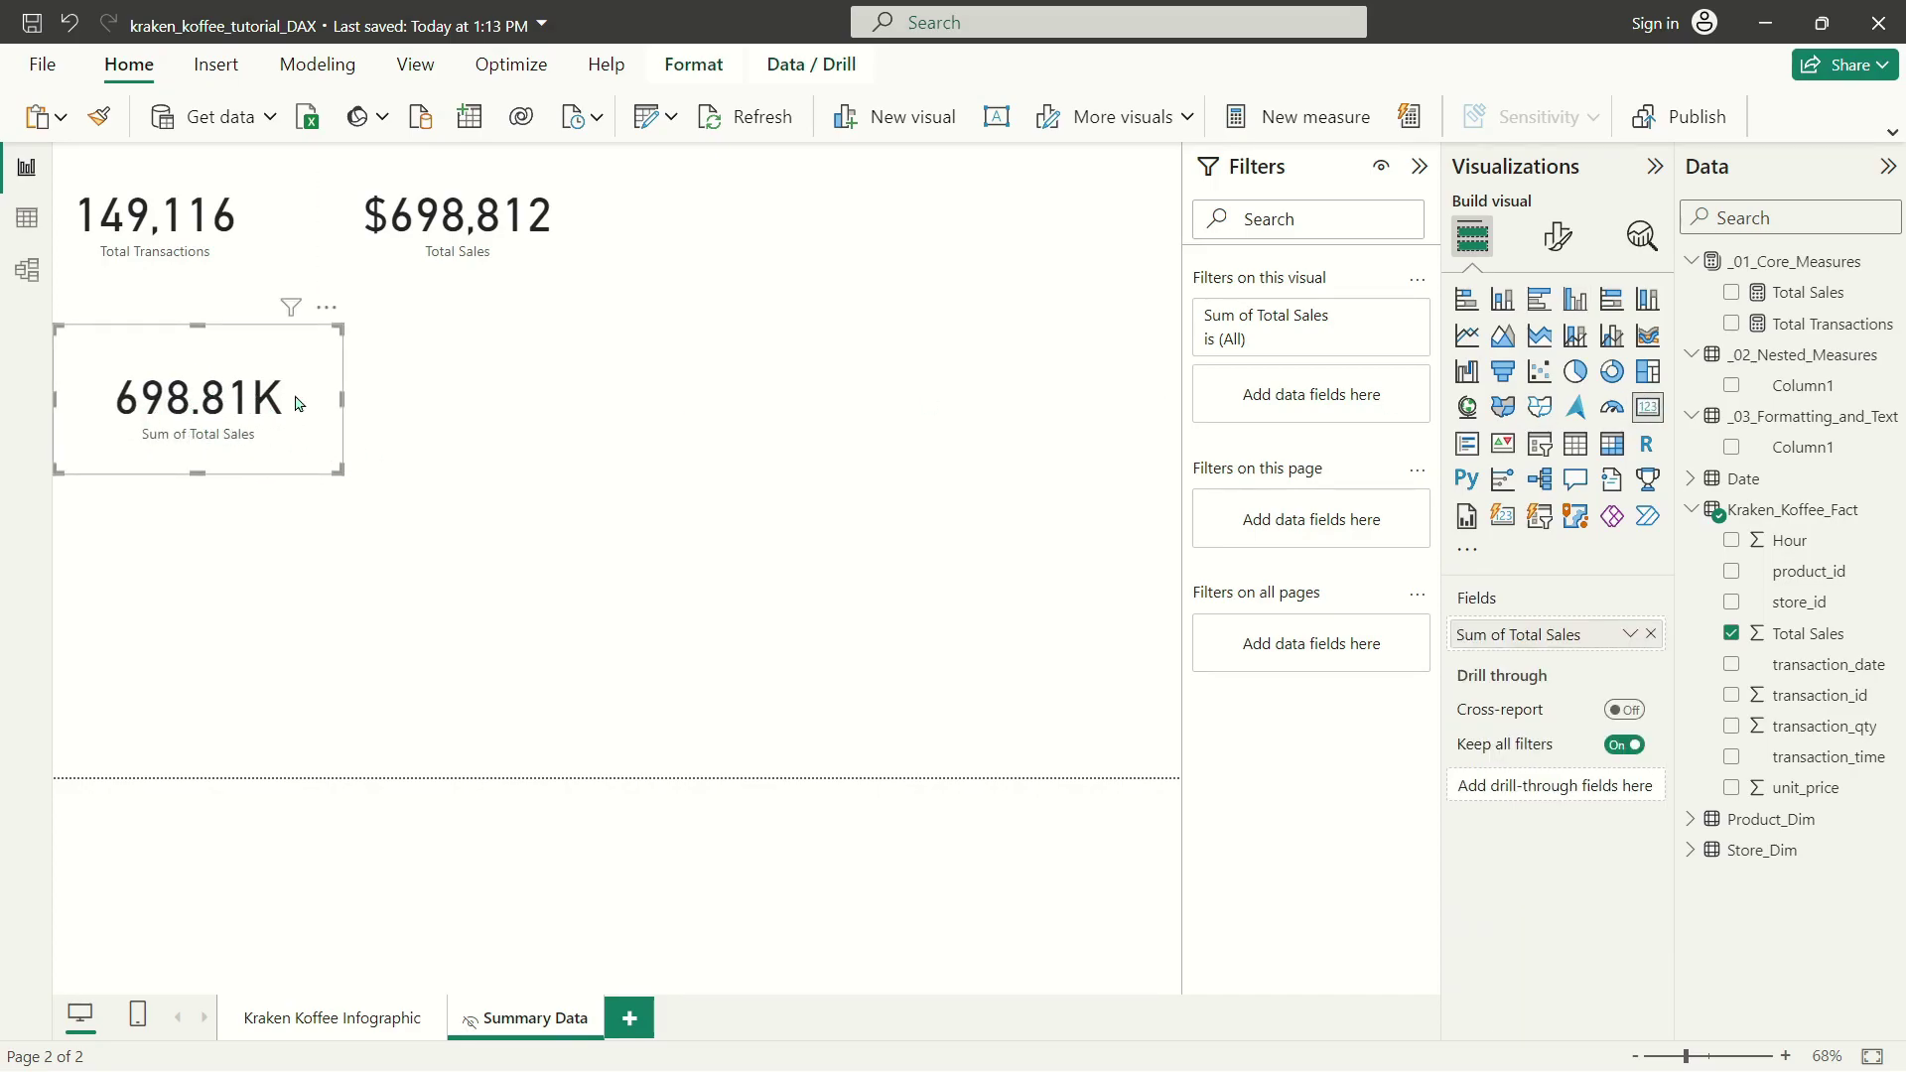
{"action": "key", "text": "Delete"}
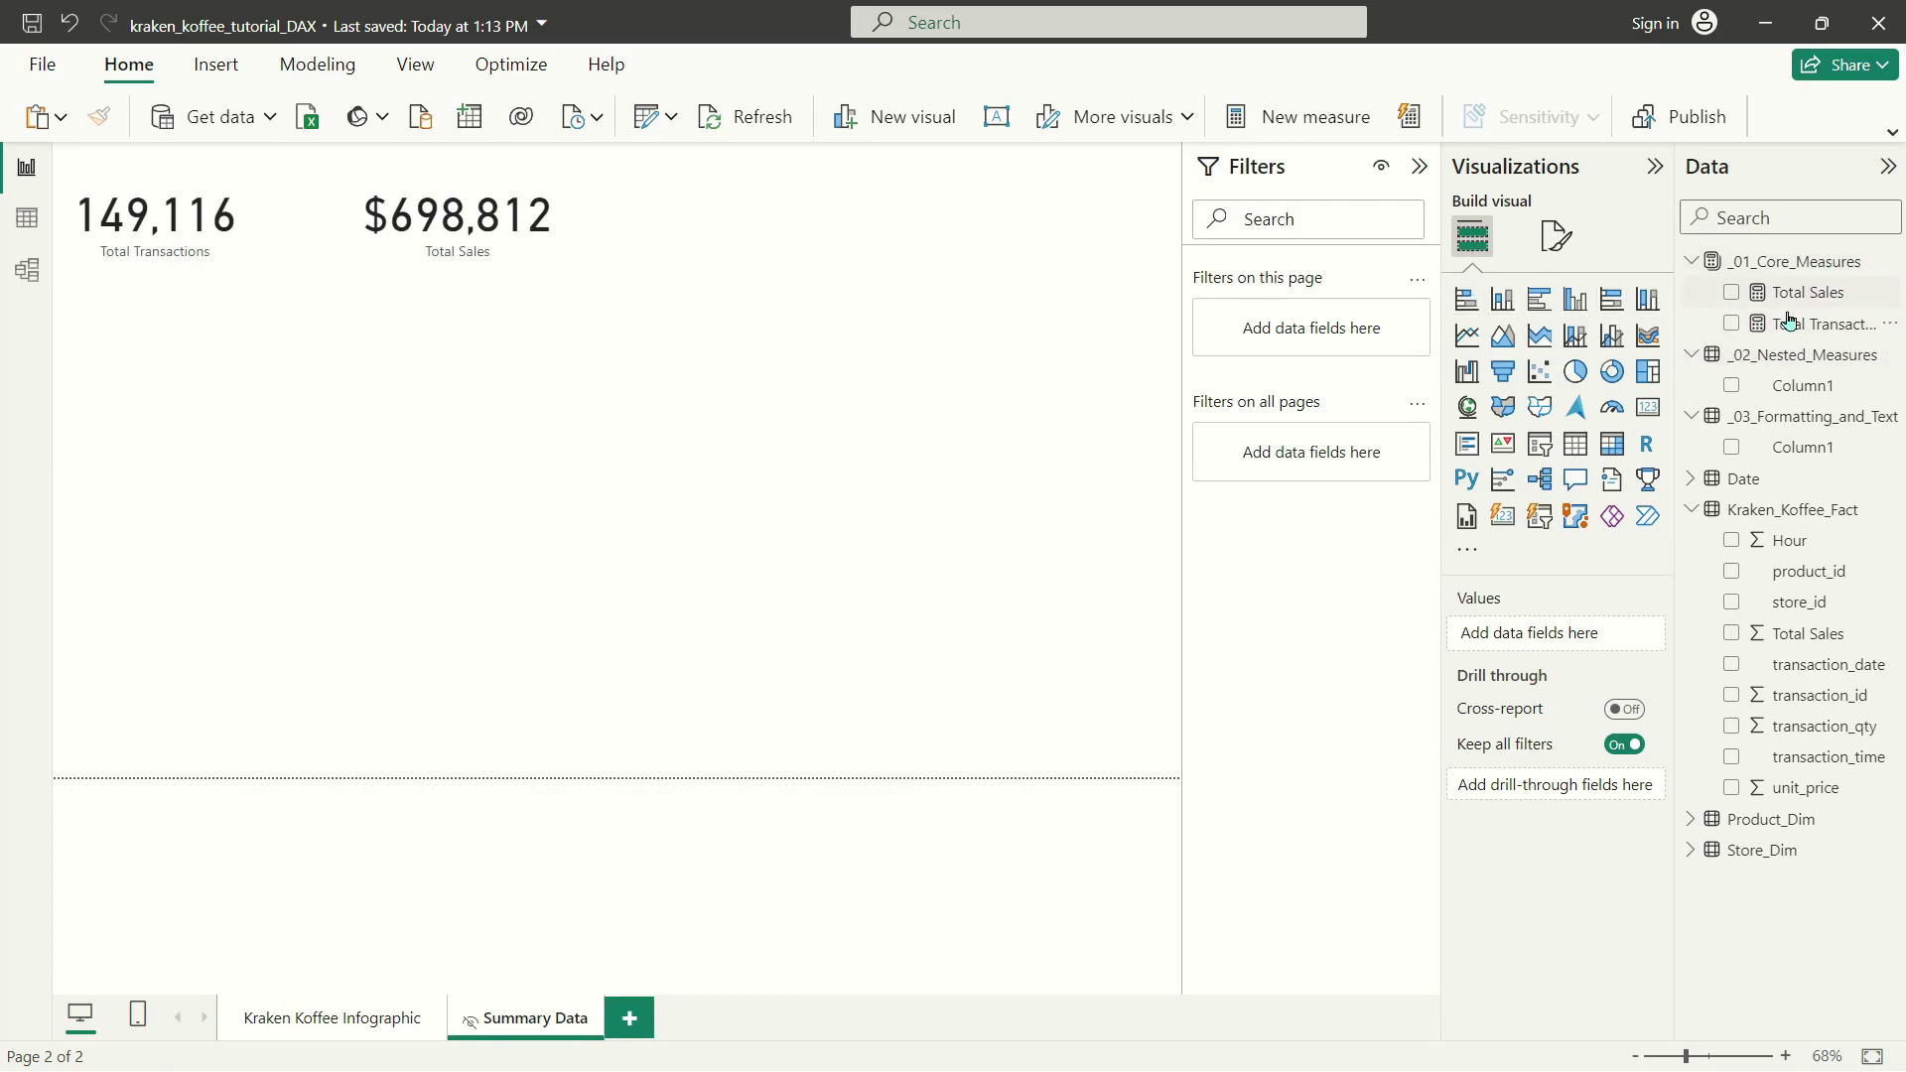
Build a clustered bar chart of the Total Sales measure by store_location below the cards, enlarging it to fit the space.
{"action": "left_click", "coordinate": [1538, 298]}
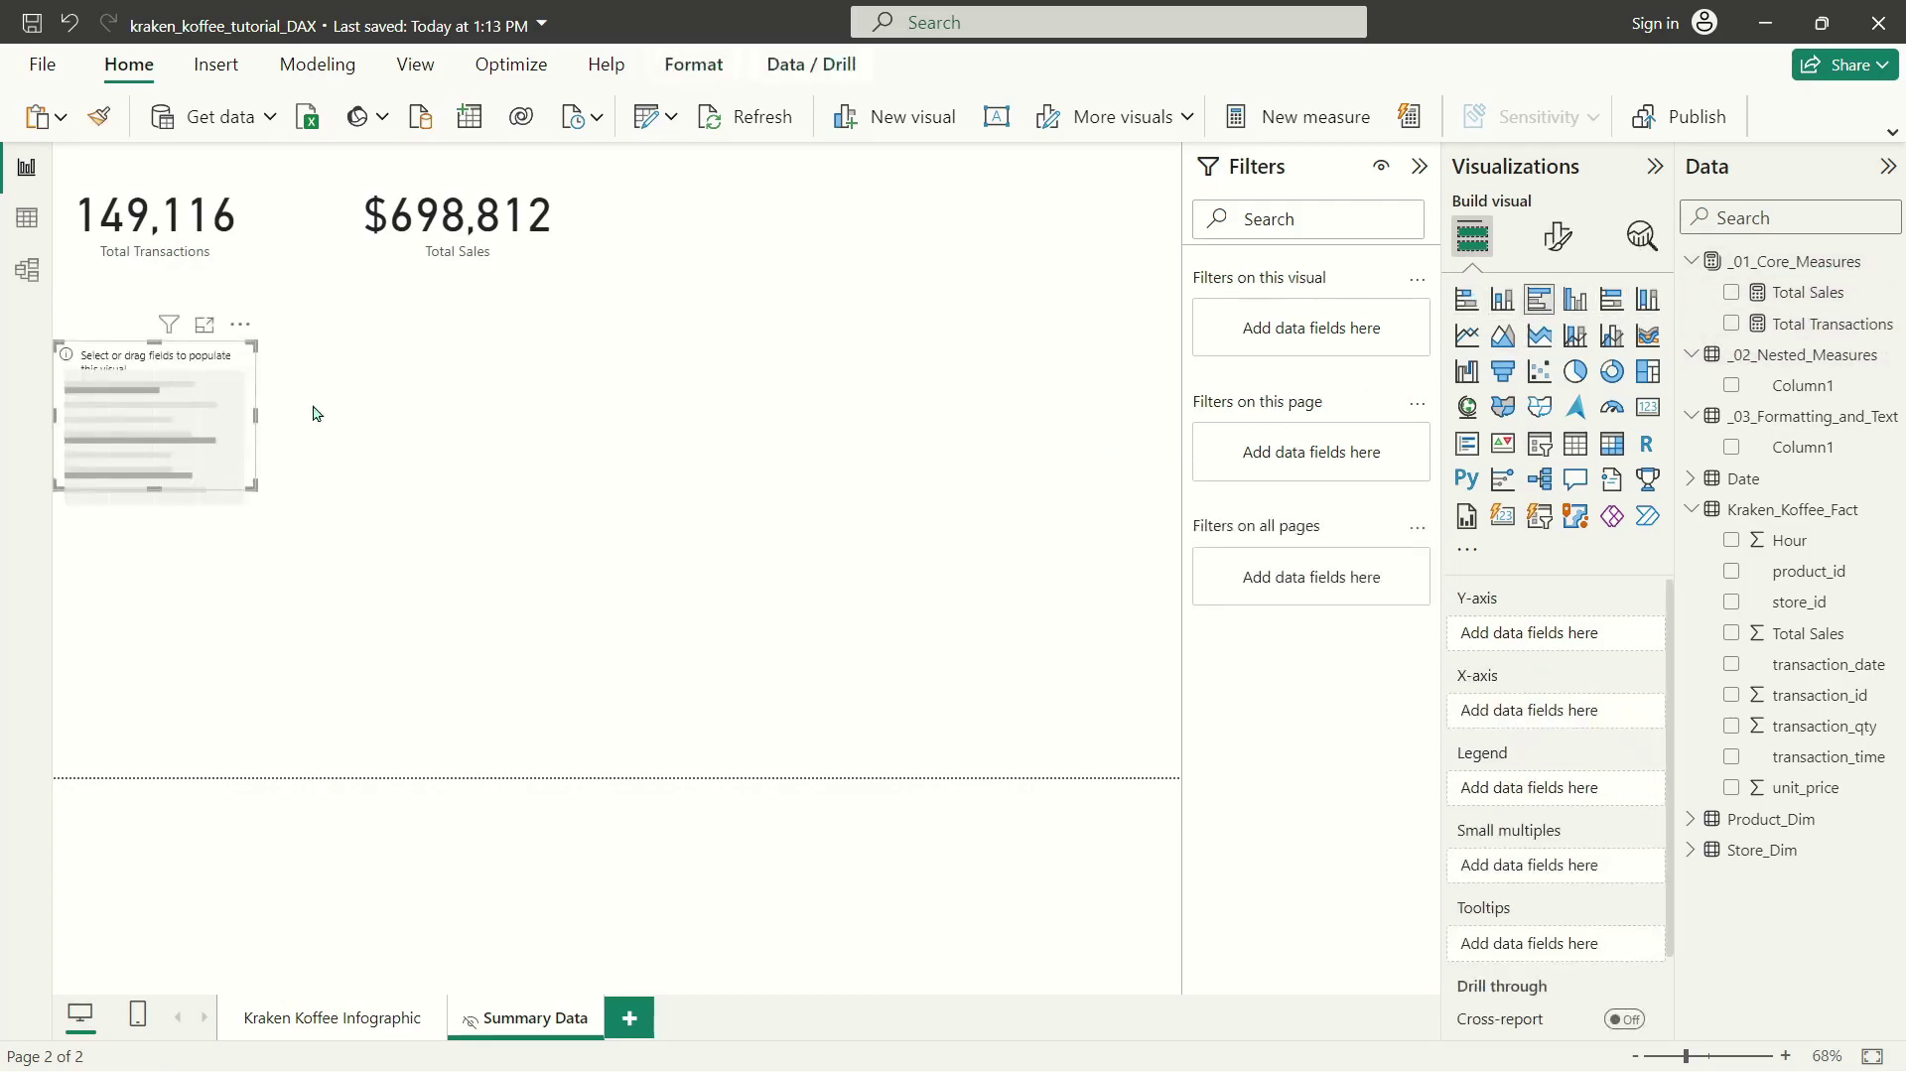
{"action": "left_click_drag", "start_coordinate": [251, 482], "coordinate": [519, 725]}
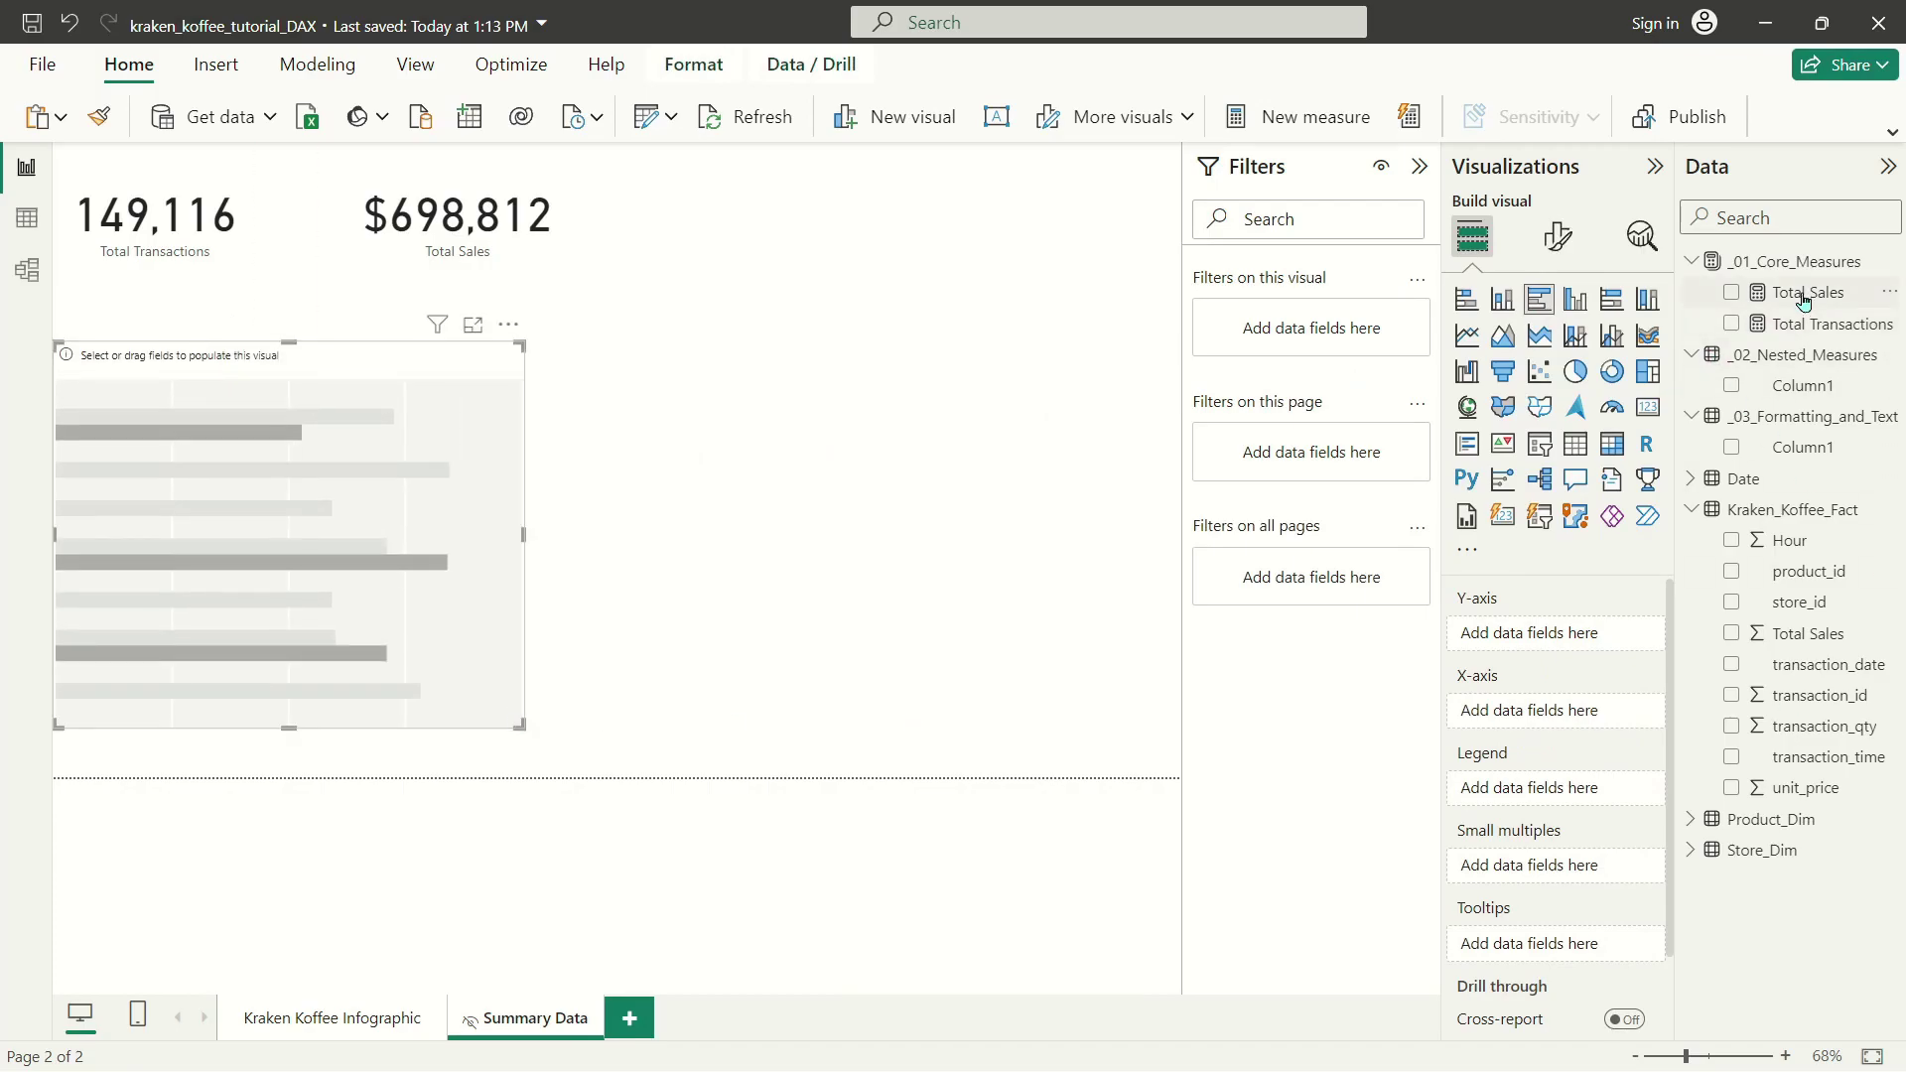
{"action": "left_click_drag", "start_coordinate": [1801, 293], "coordinate": [457, 516]}
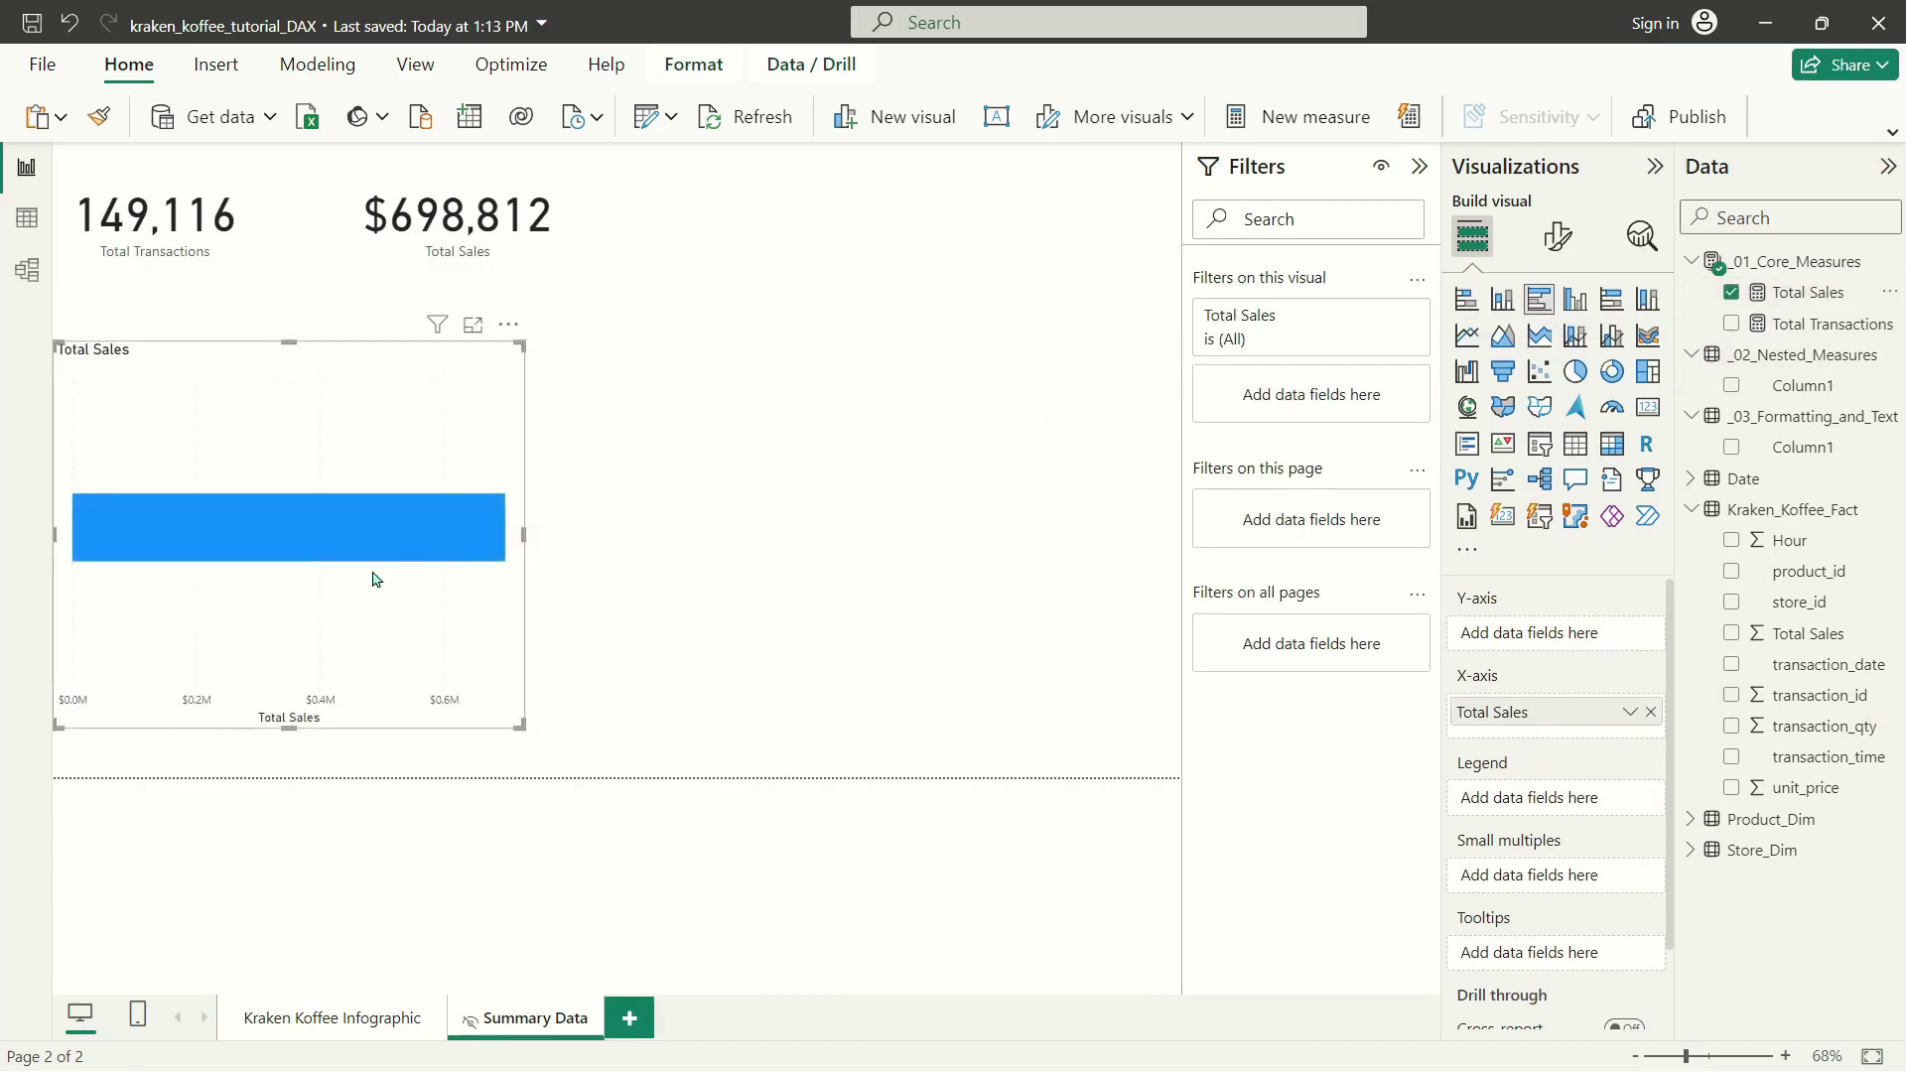
{"action": "mouse_move", "coordinate": [393, 544]}
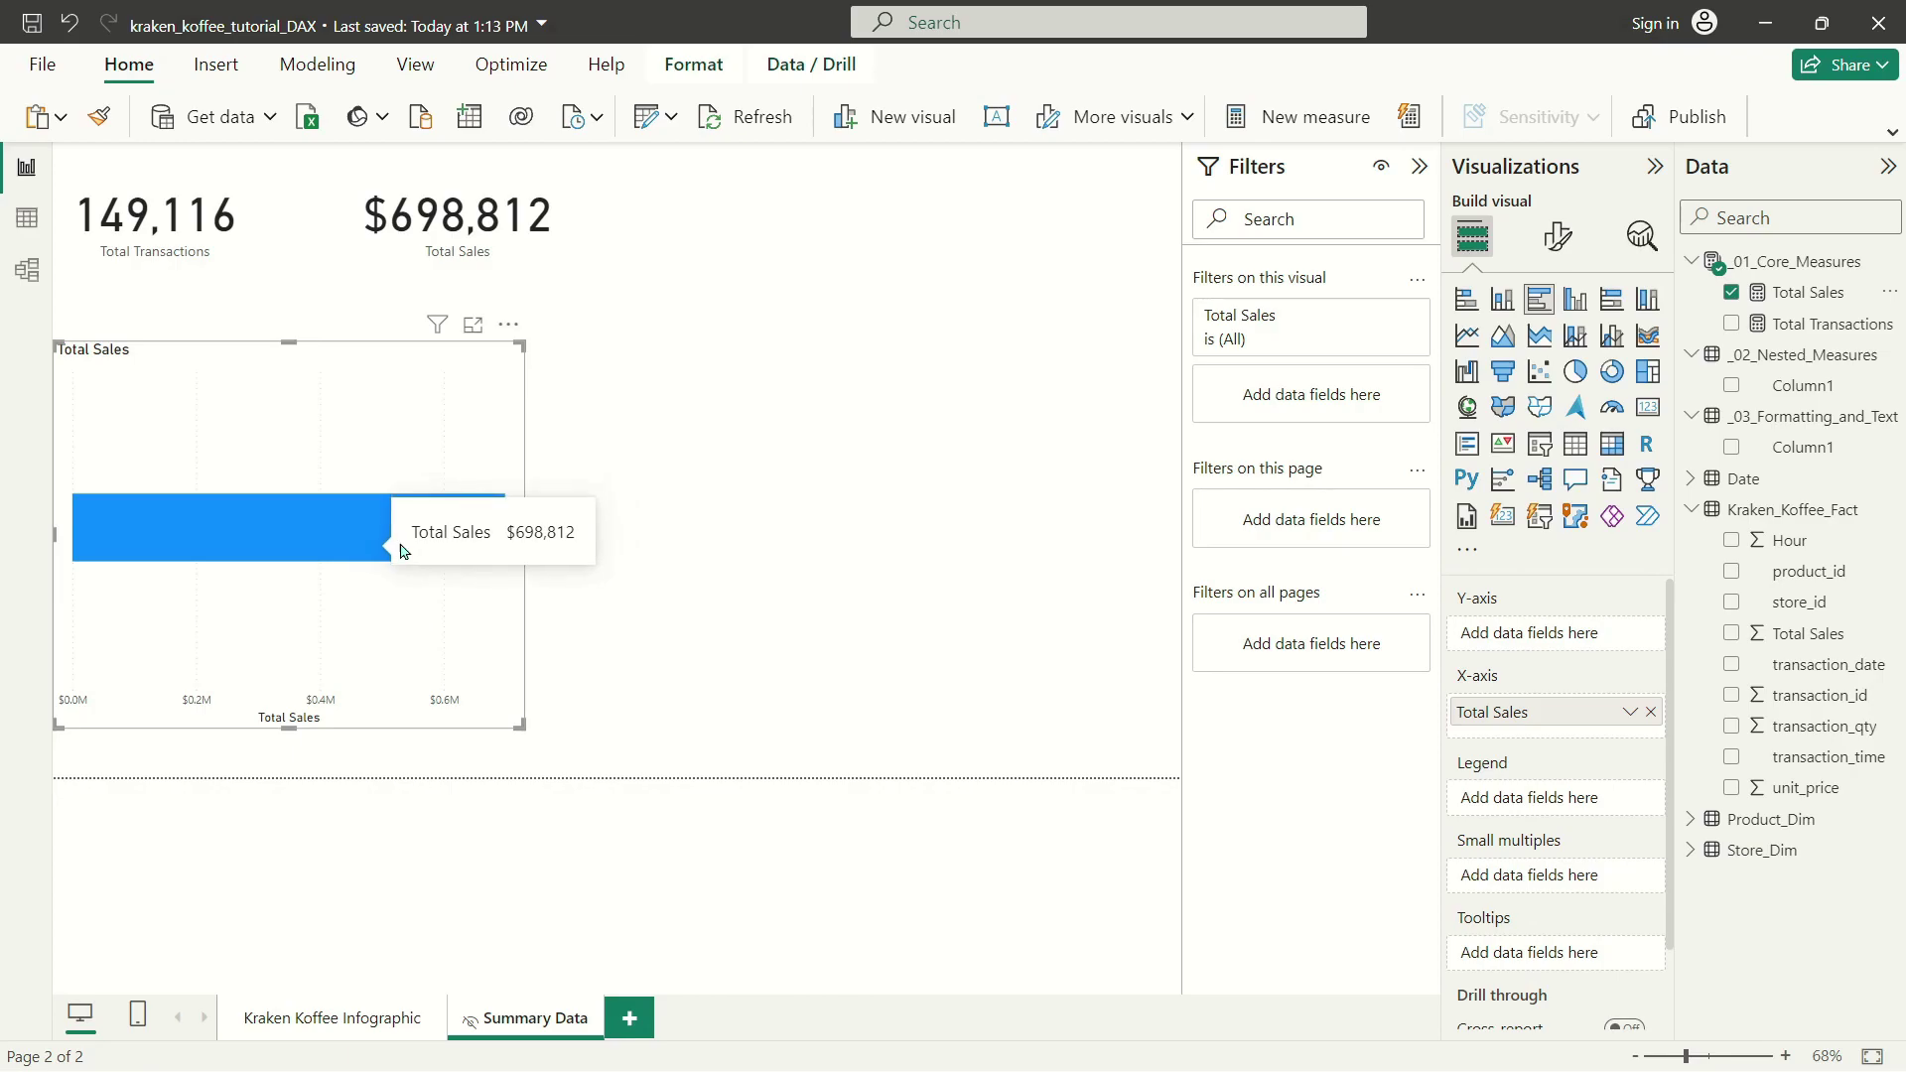
{"action": "left_click", "coordinate": [1725, 851]}
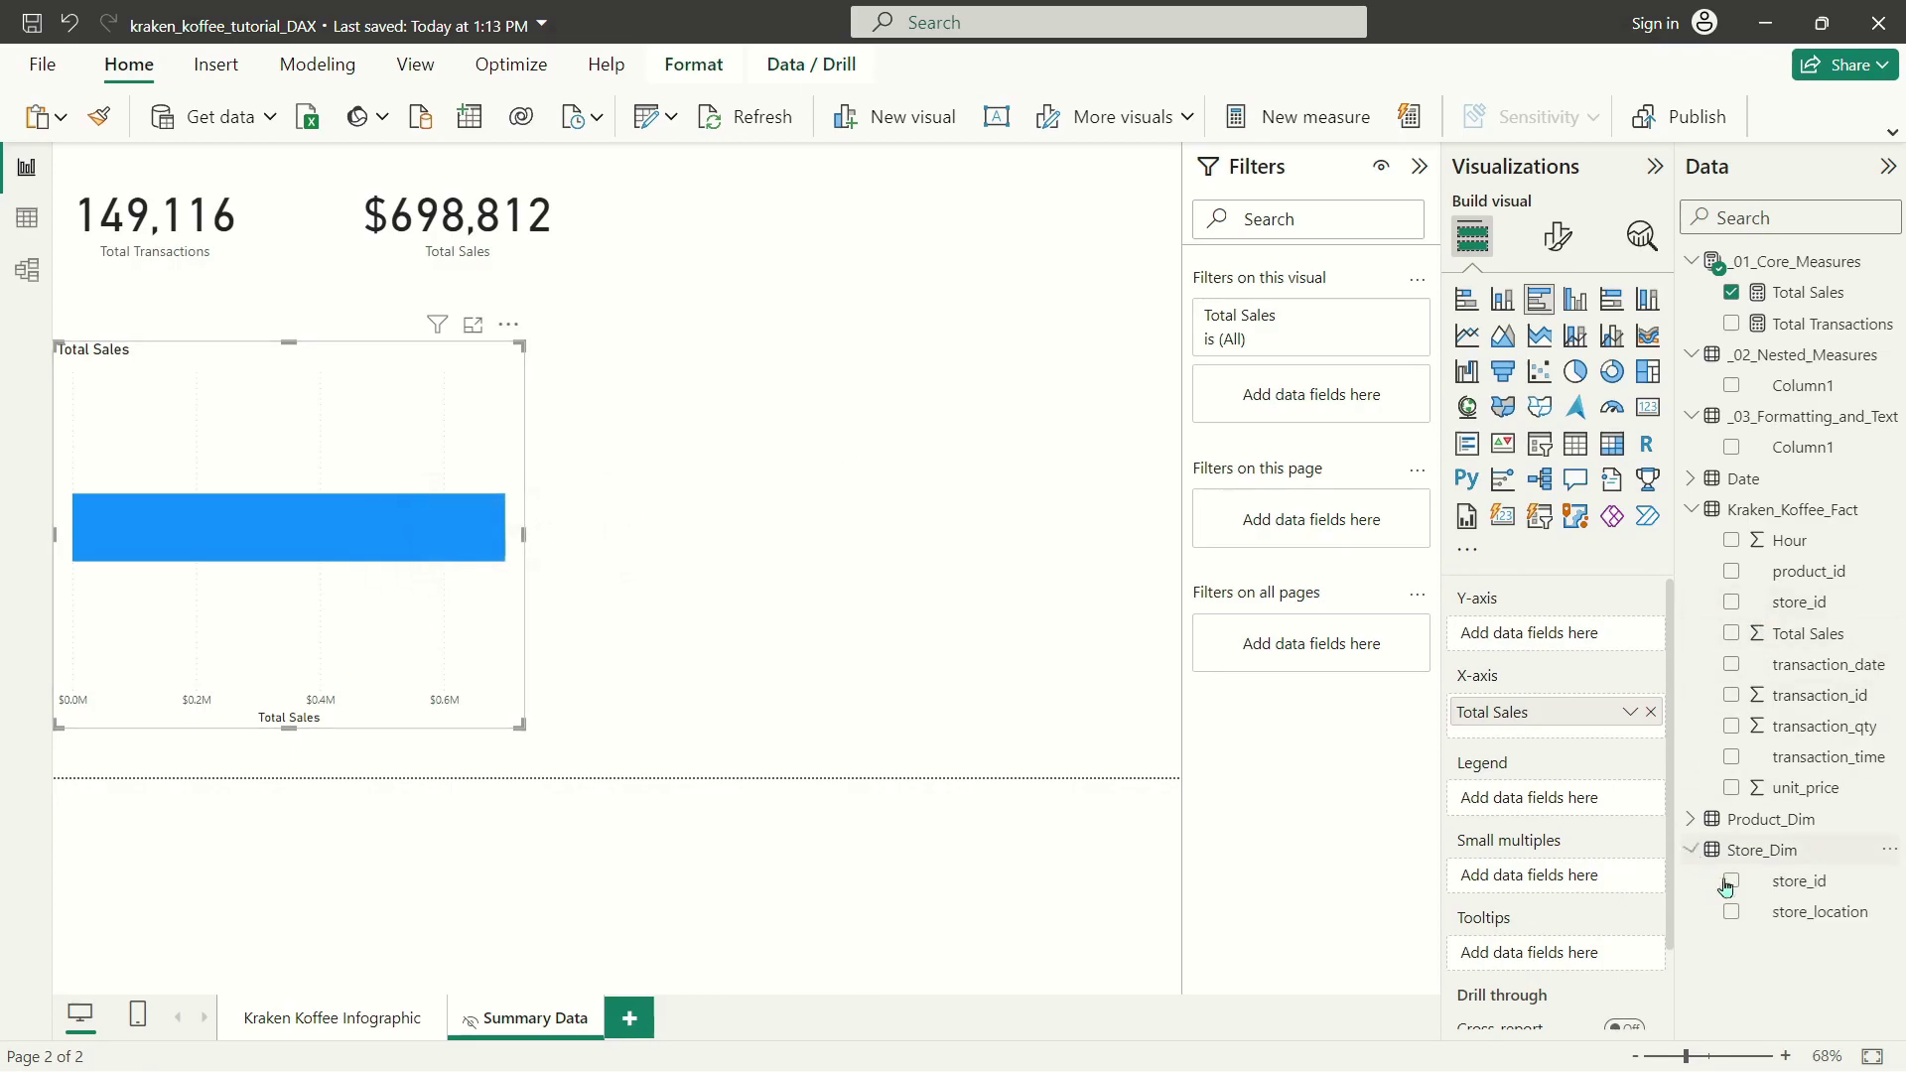
{"action": "left_click", "coordinate": [1731, 912]}
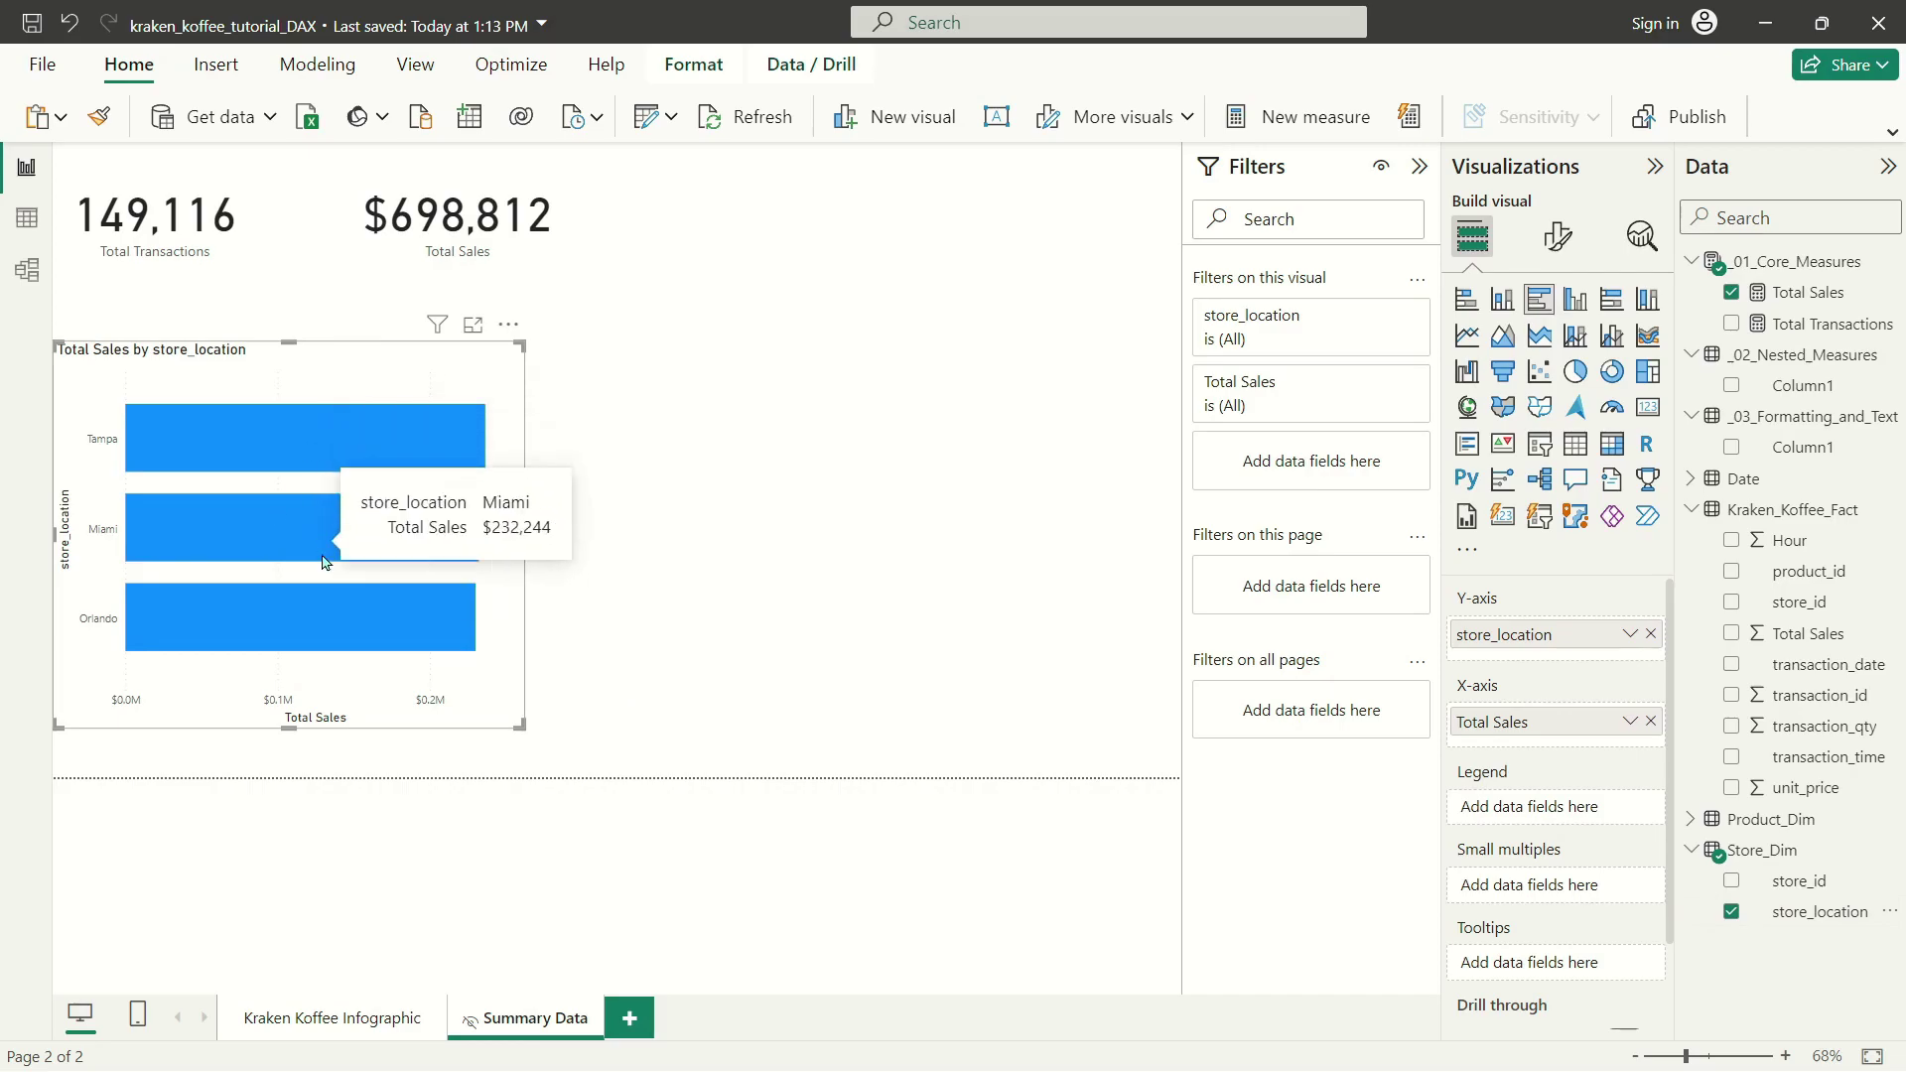
Rebuild the bar chart to show Total Sales by product_category in place of store_location.
{"action": "left_click", "coordinate": [1650, 722]}
{"action": "left_click", "coordinate": [1691, 819]}
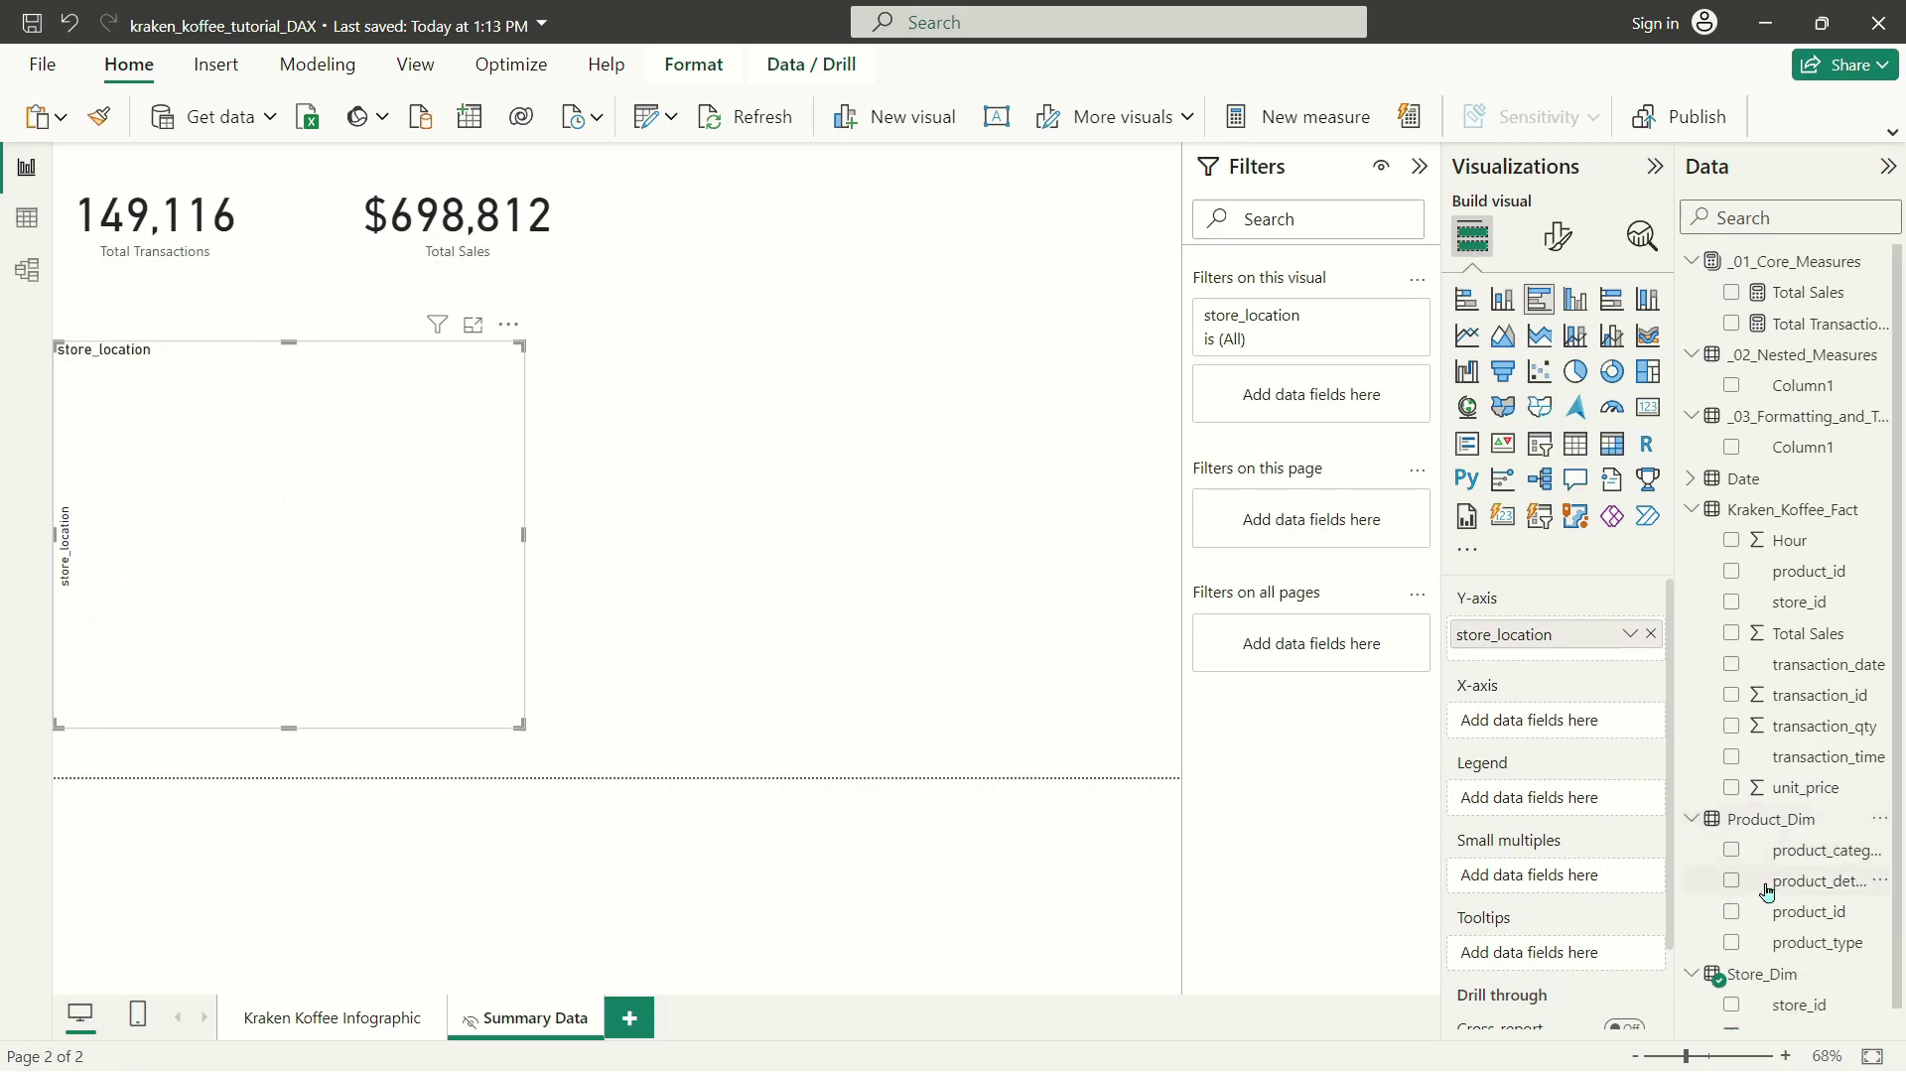
{"action": "left_click", "coordinate": [1732, 850]}
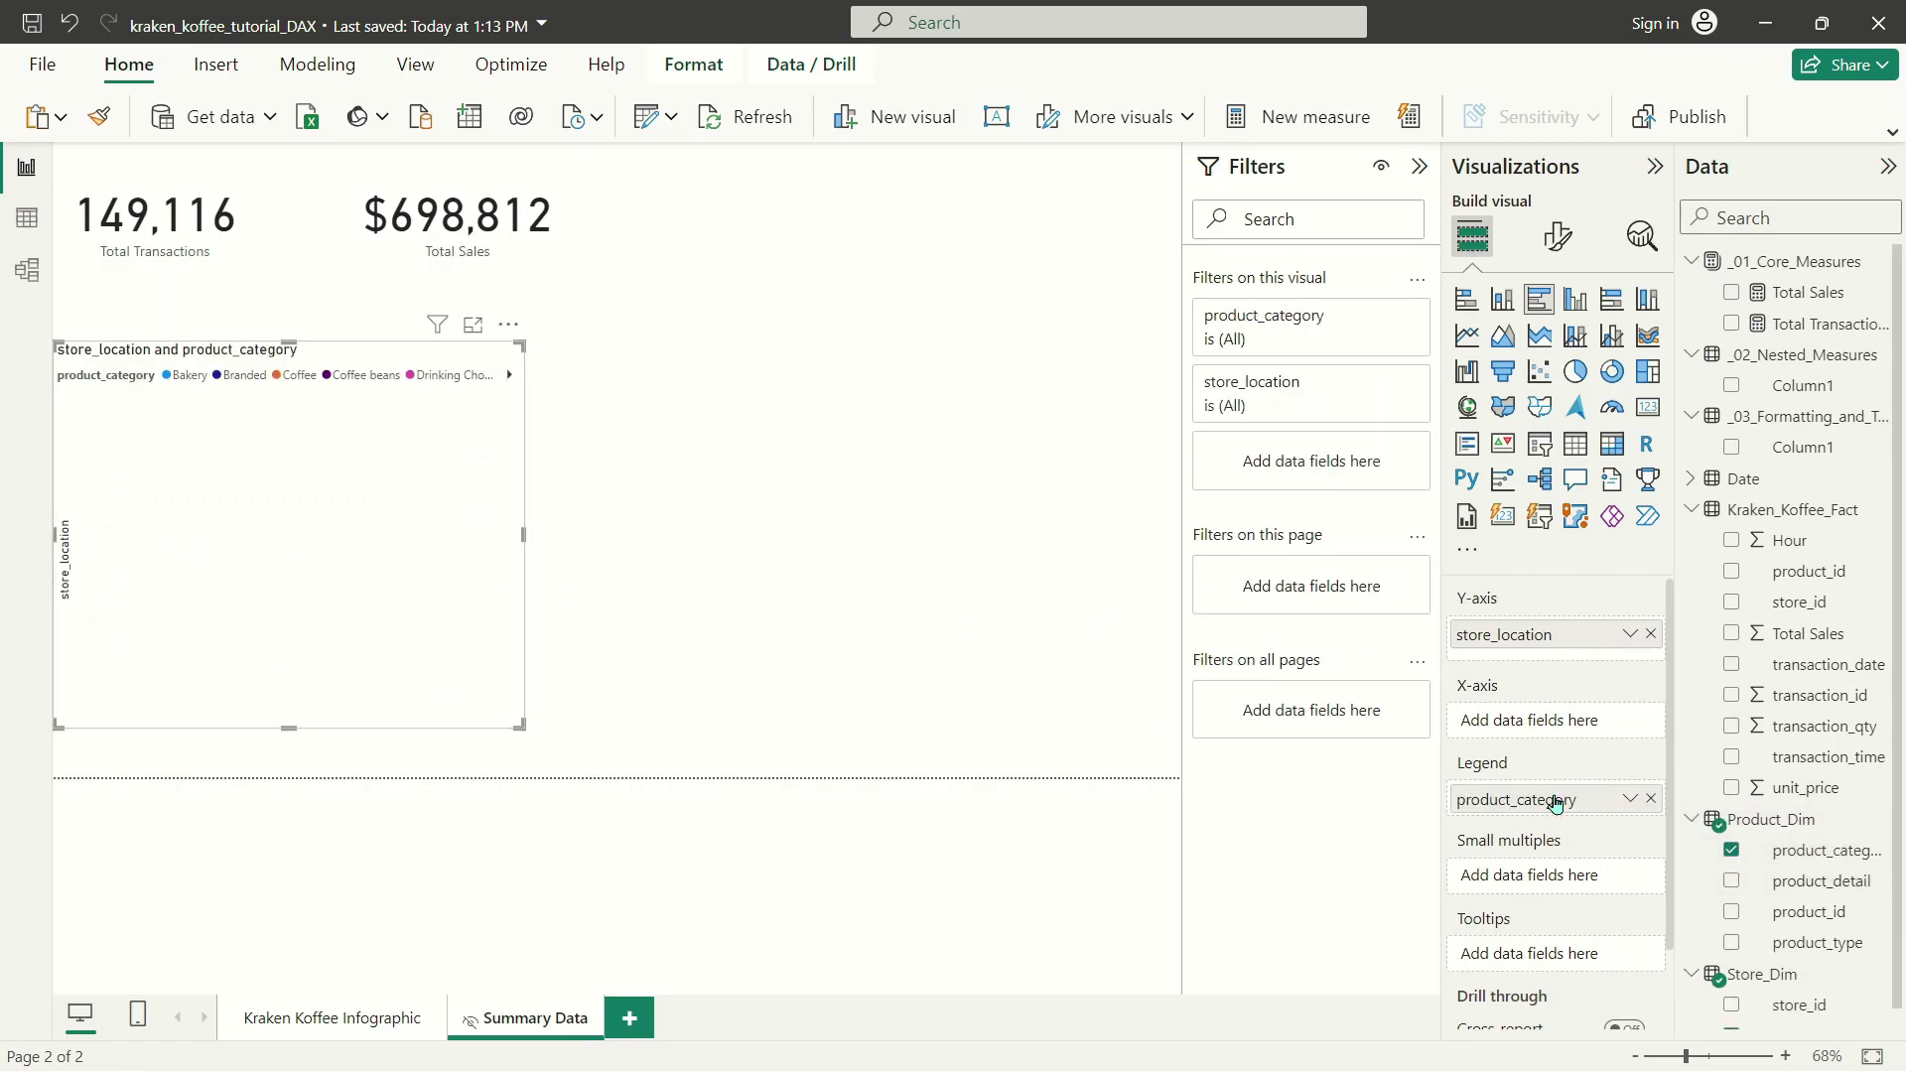
{"action": "left_click_drag", "start_coordinate": [1556, 800], "coordinate": [1510, 667]}
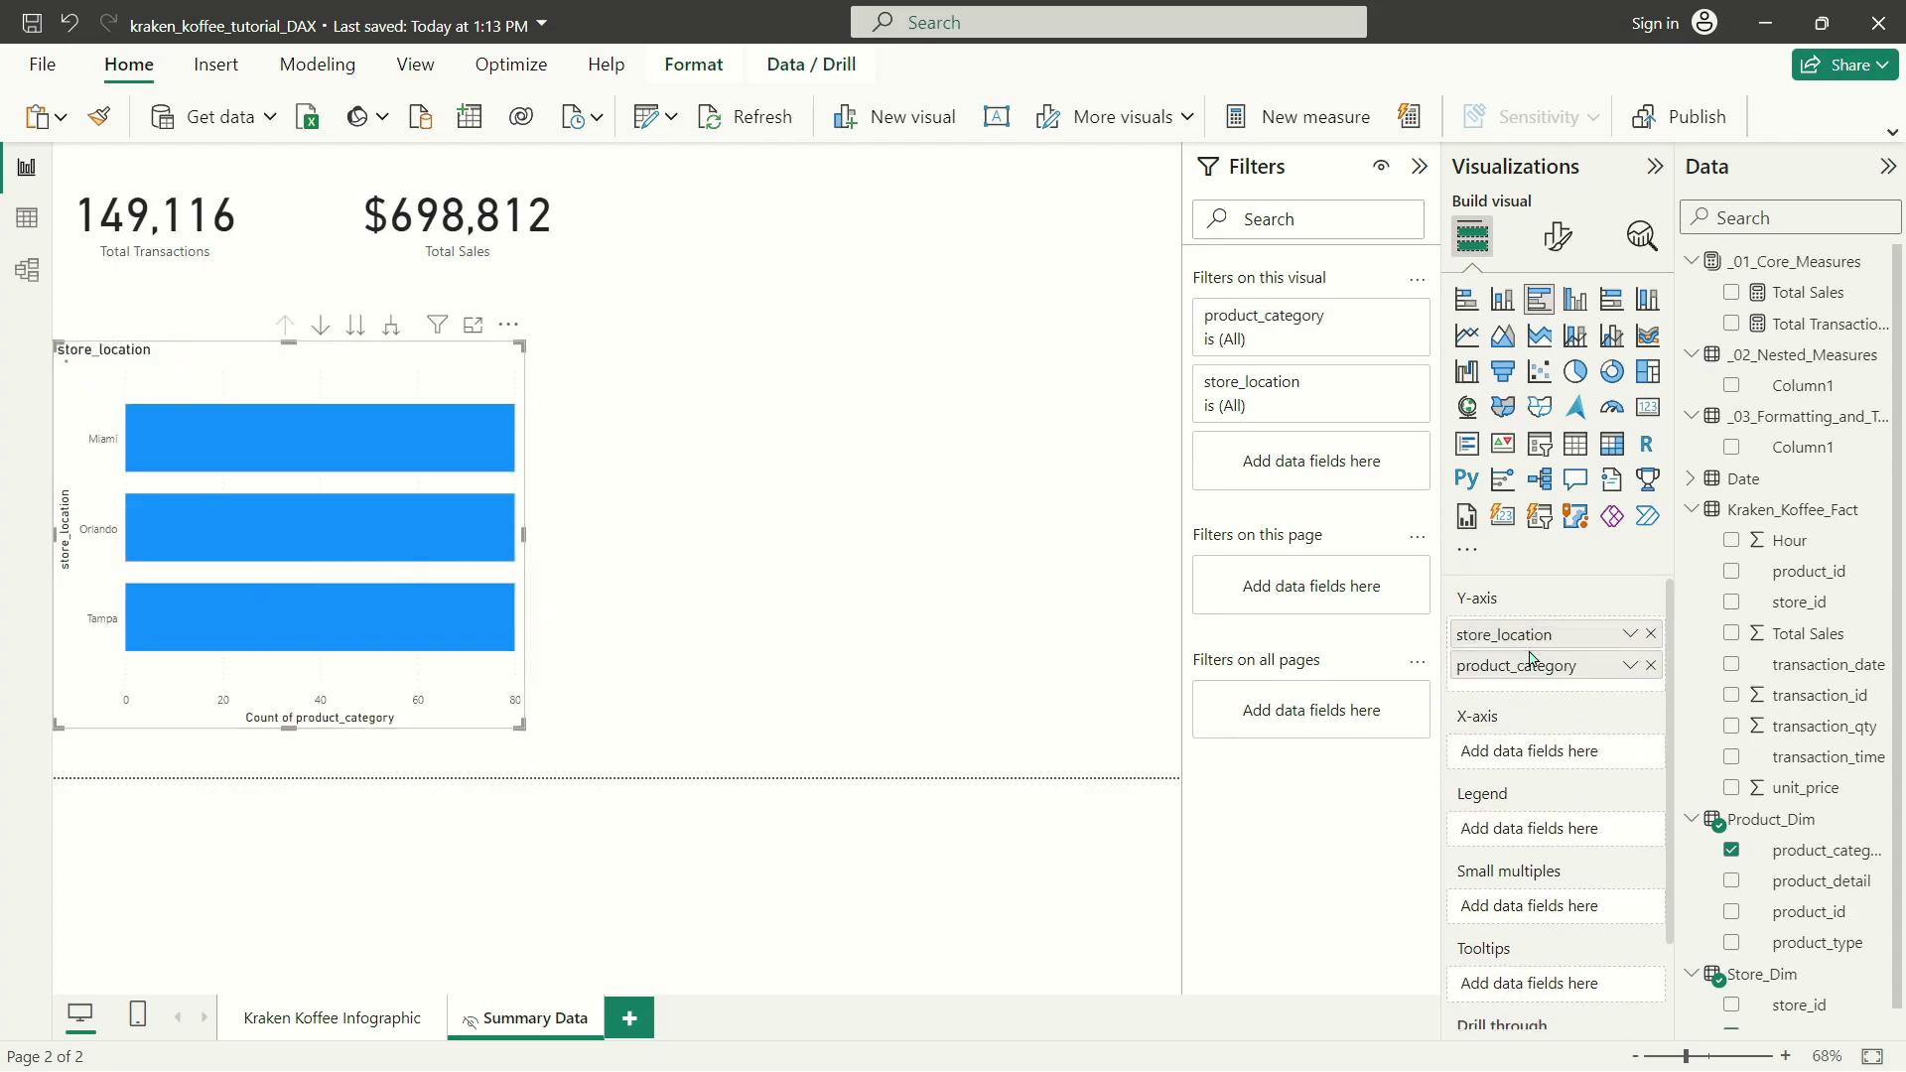
{"action": "left_click", "coordinate": [1650, 636]}
{"action": "left_click_drag", "start_coordinate": [1801, 292], "coordinate": [1553, 721]}
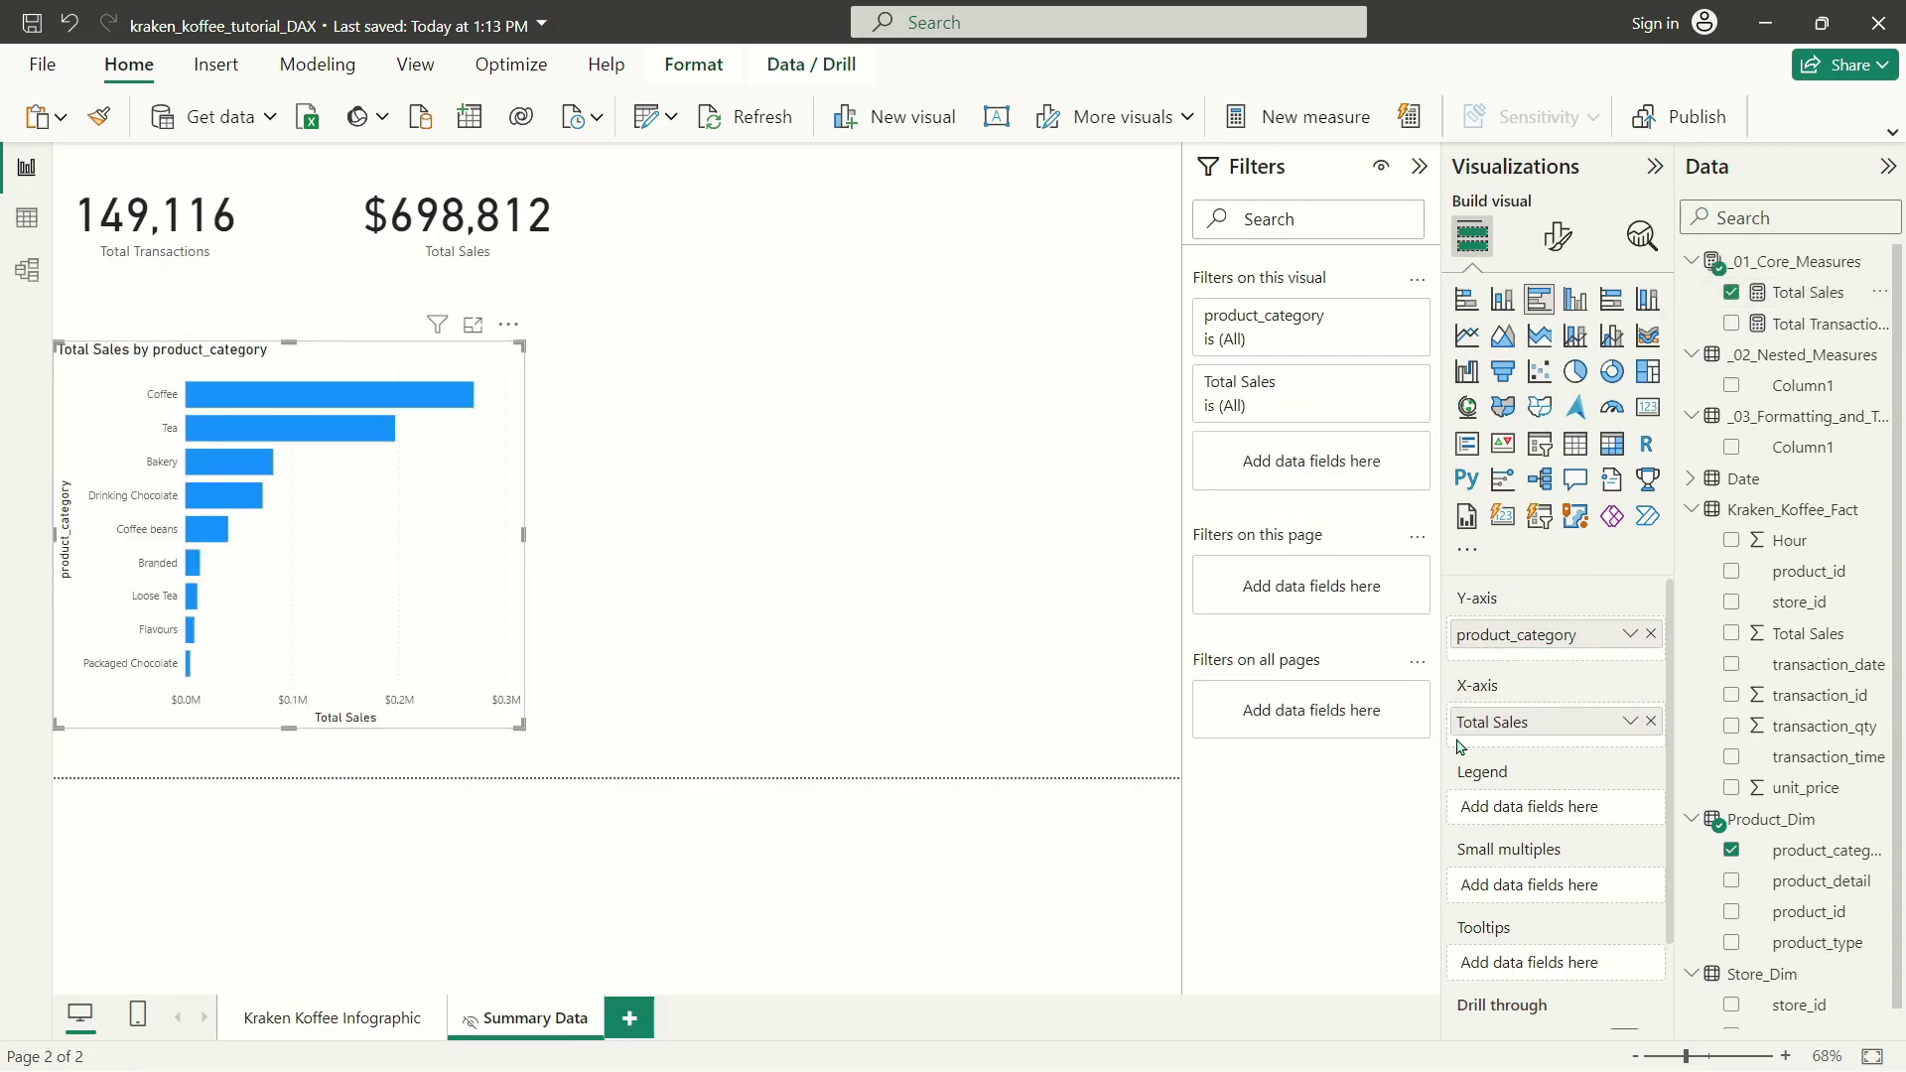
Break the bar chart's Total Sales down by product_detail and then by product_type on the Y-axis.
{"action": "left_click", "coordinate": [1649, 633]}
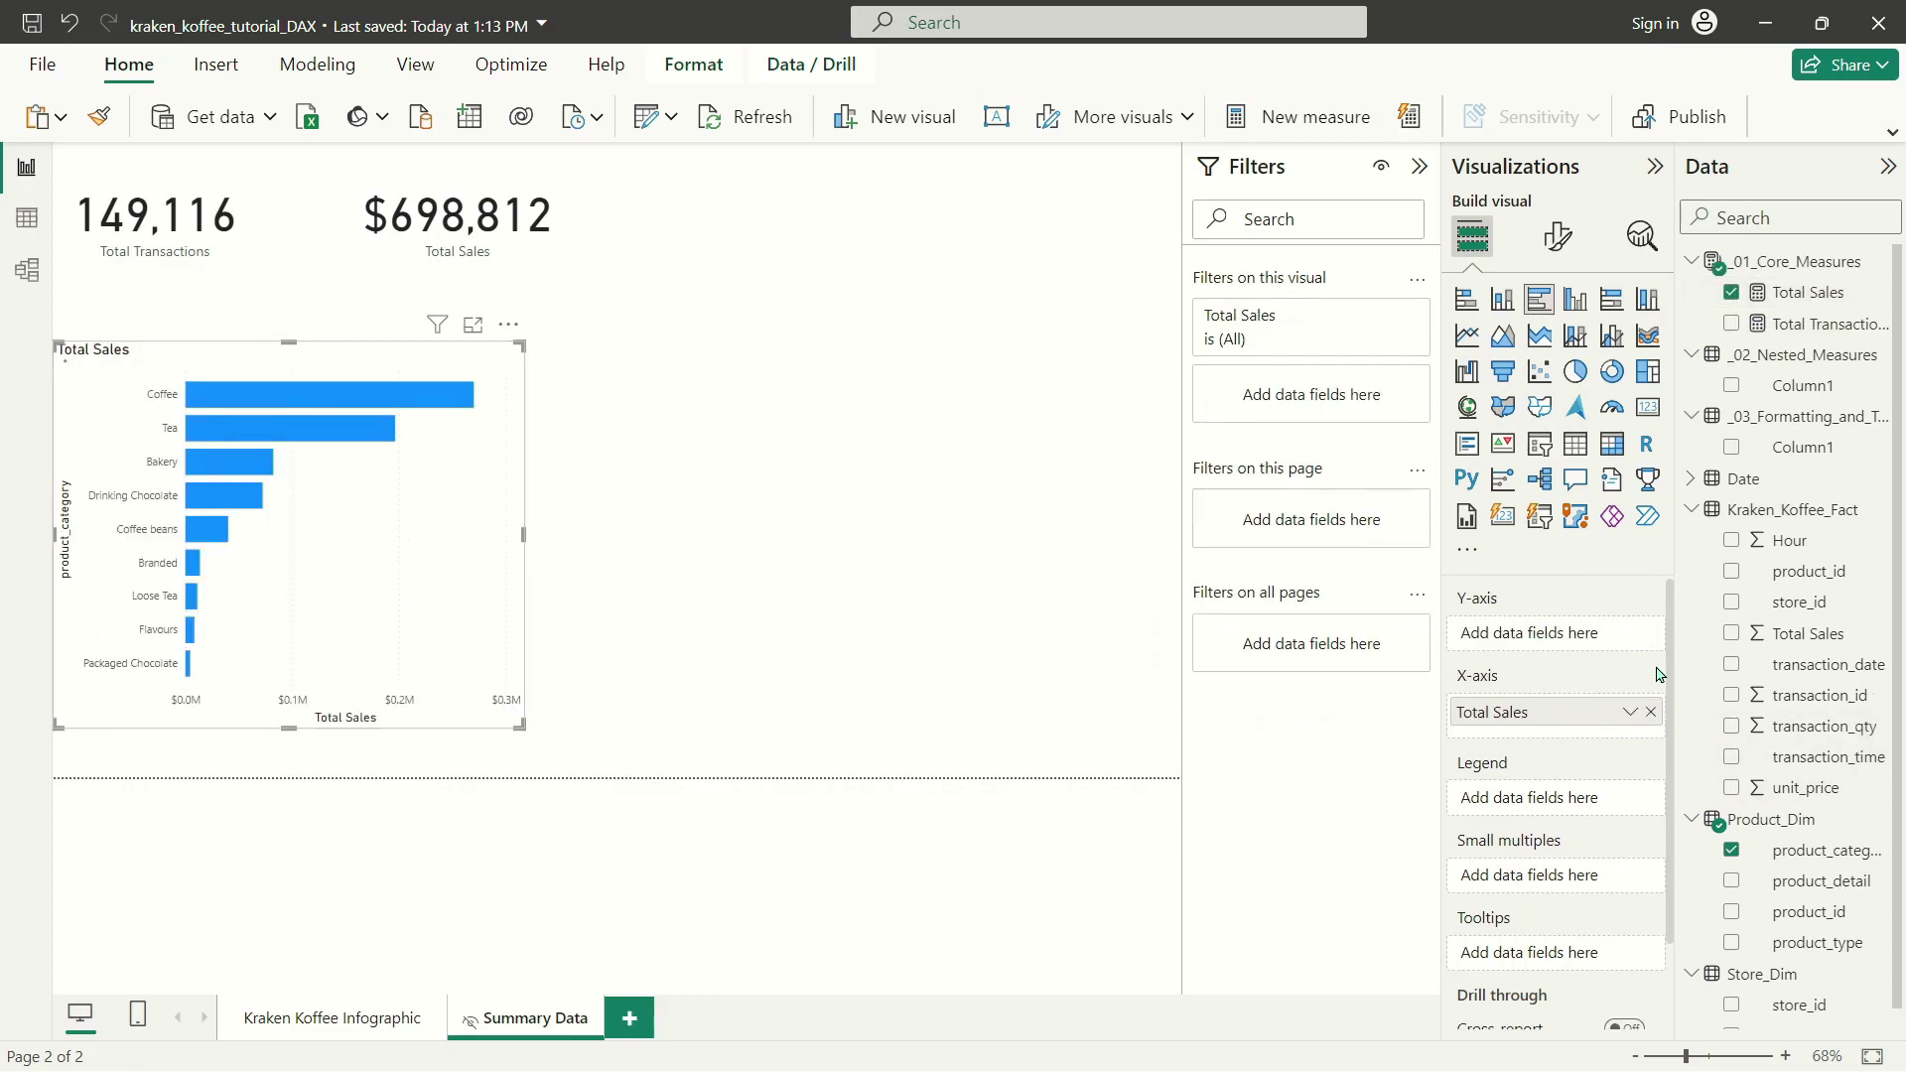
{"action": "left_click_drag", "start_coordinate": [1786, 881], "coordinate": [1553, 635]}
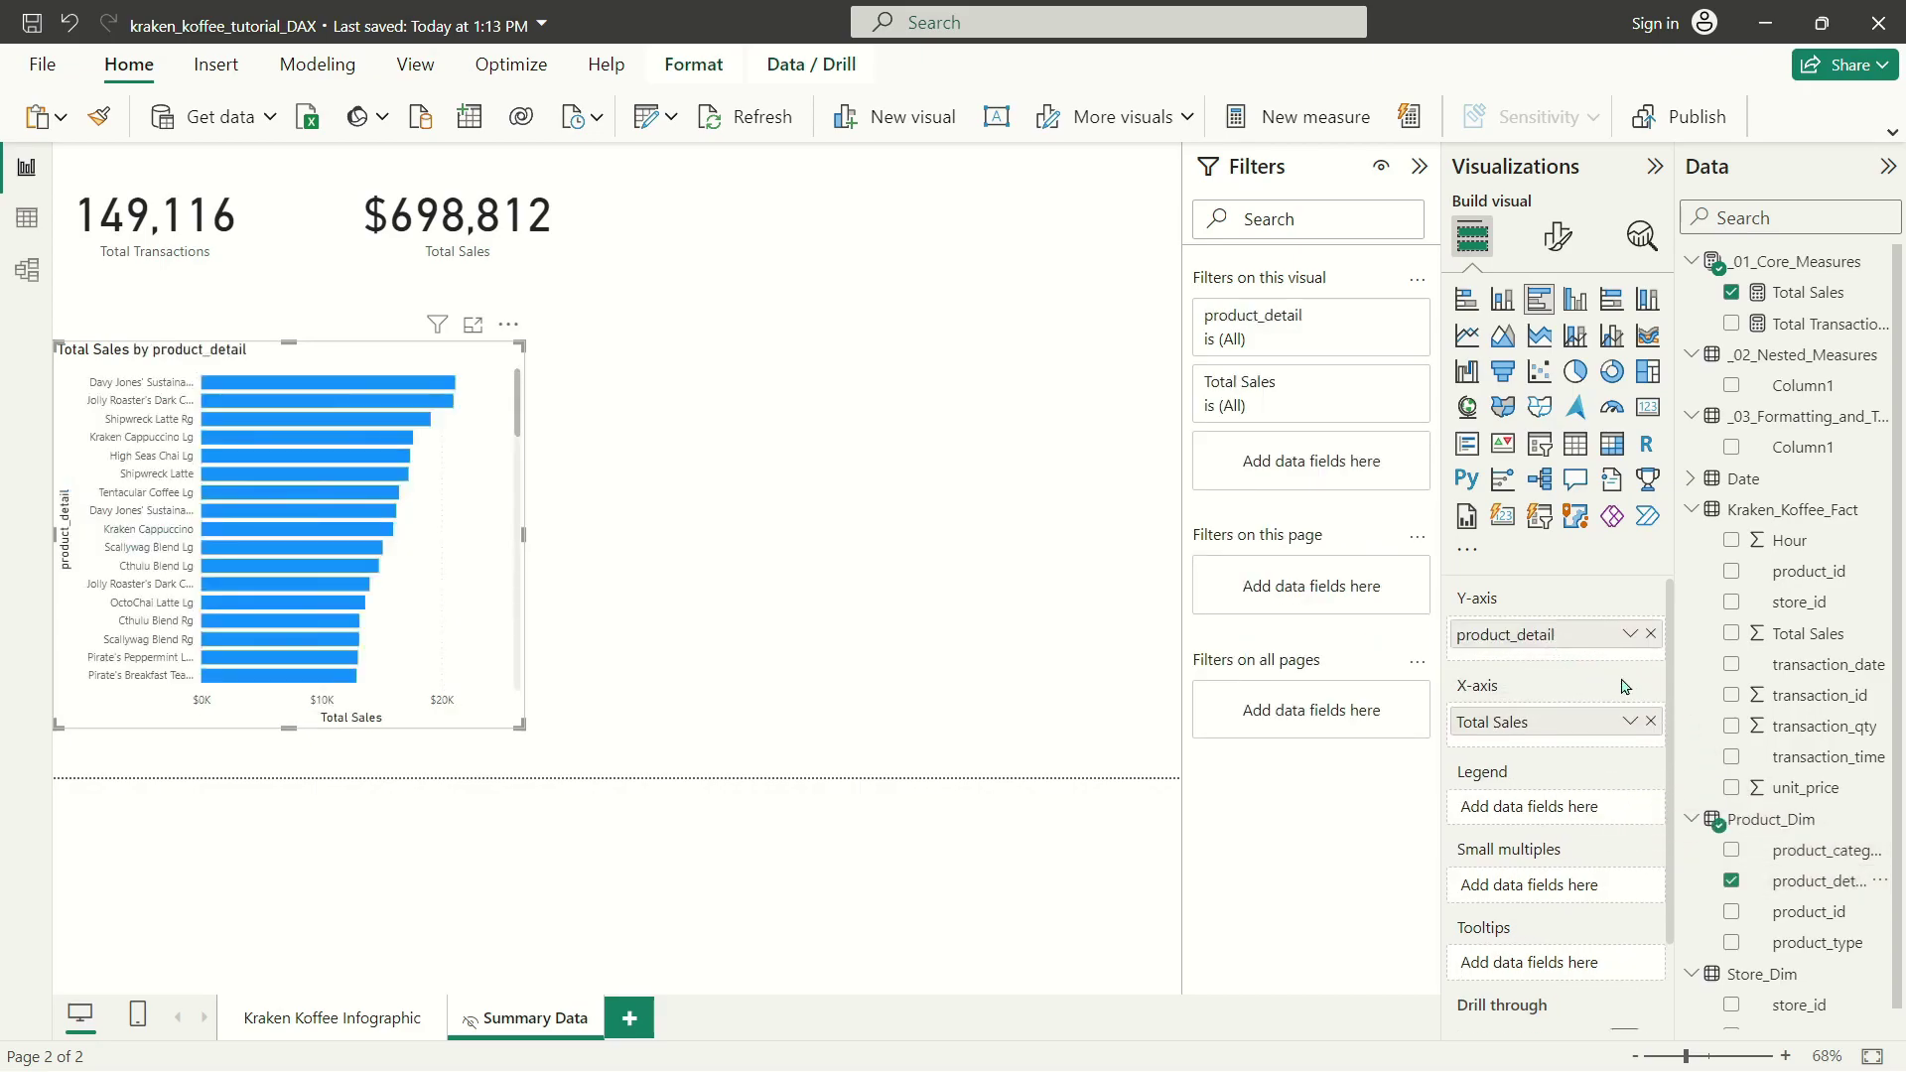
{"action": "left_click", "coordinate": [1650, 634]}
{"action": "left_click_drag", "start_coordinate": [1787, 942], "coordinate": [1602, 647]}
Clear the remaining fields from the bar chart and delete it from the page.
{"action": "left_click", "coordinate": [1649, 634]}
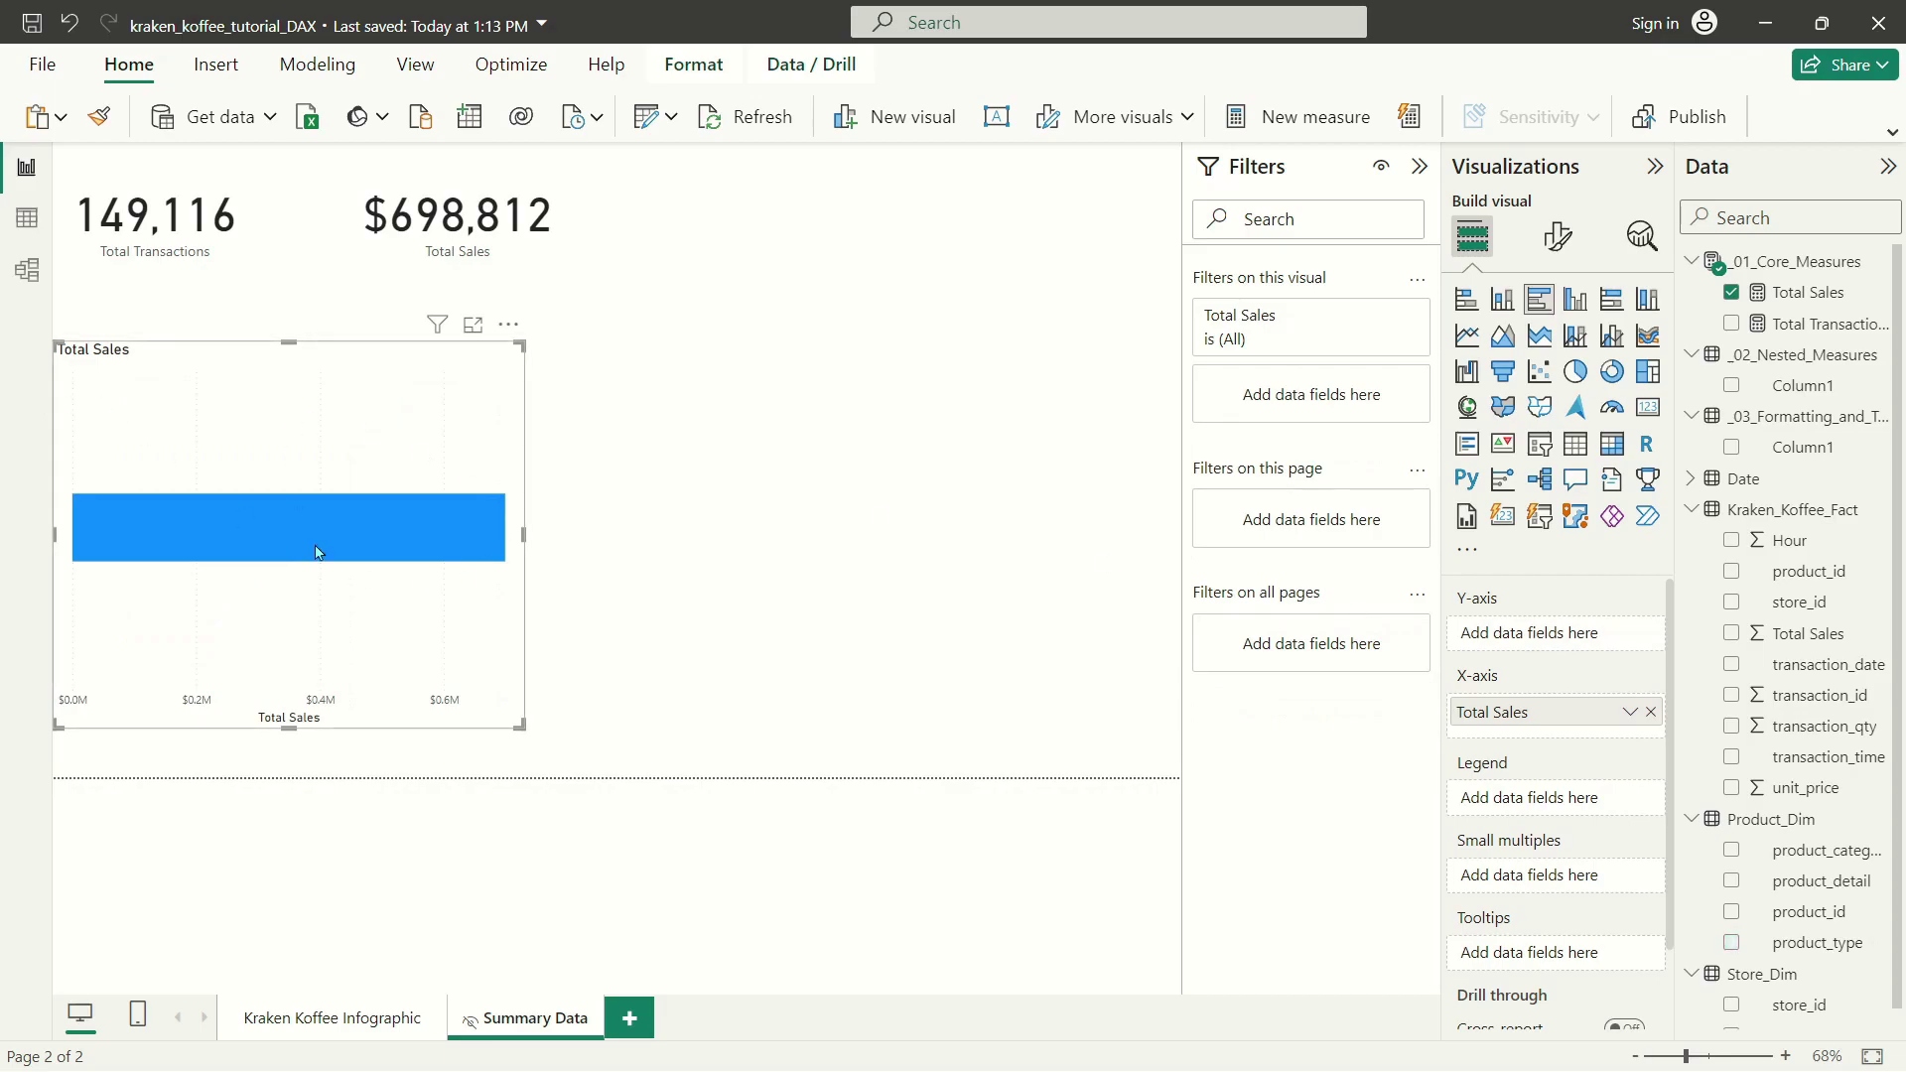
{"action": "left_click", "coordinate": [1649, 711]}
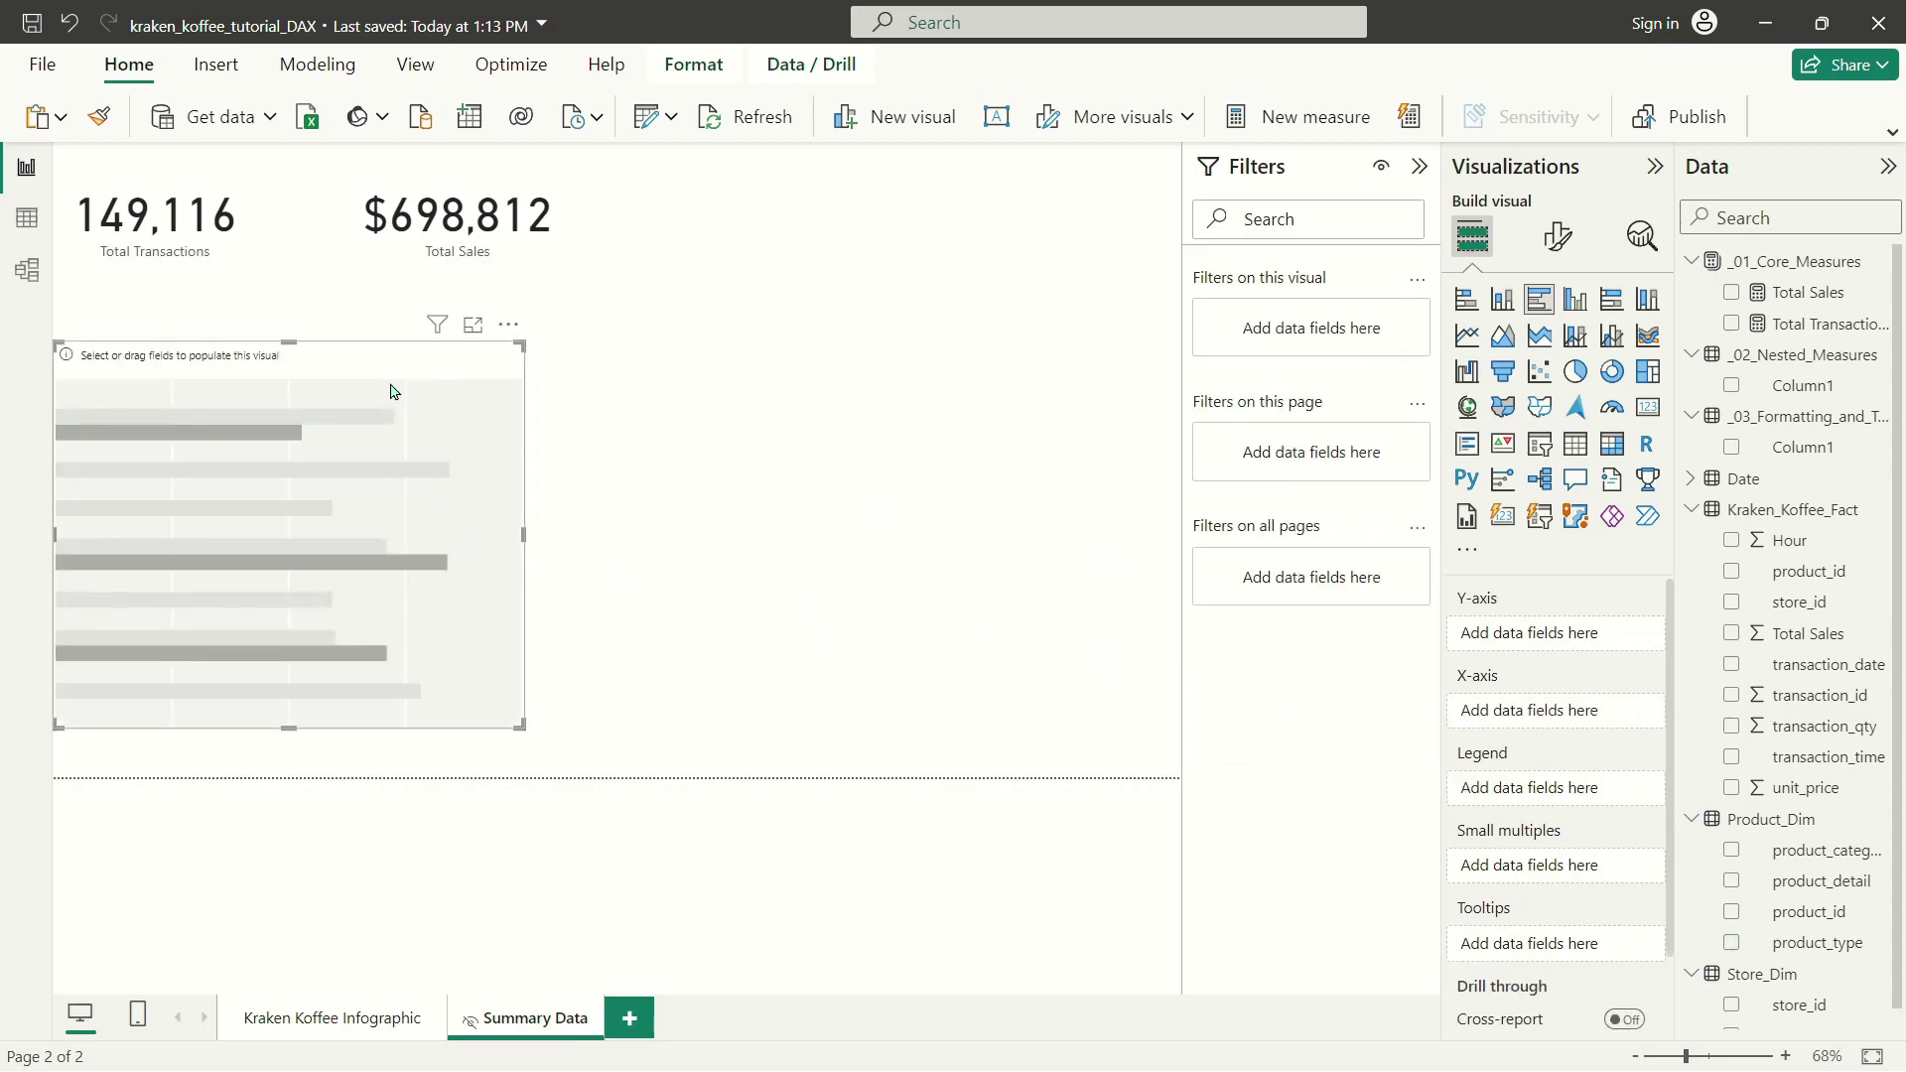
{"action": "key", "text": "Delete"}
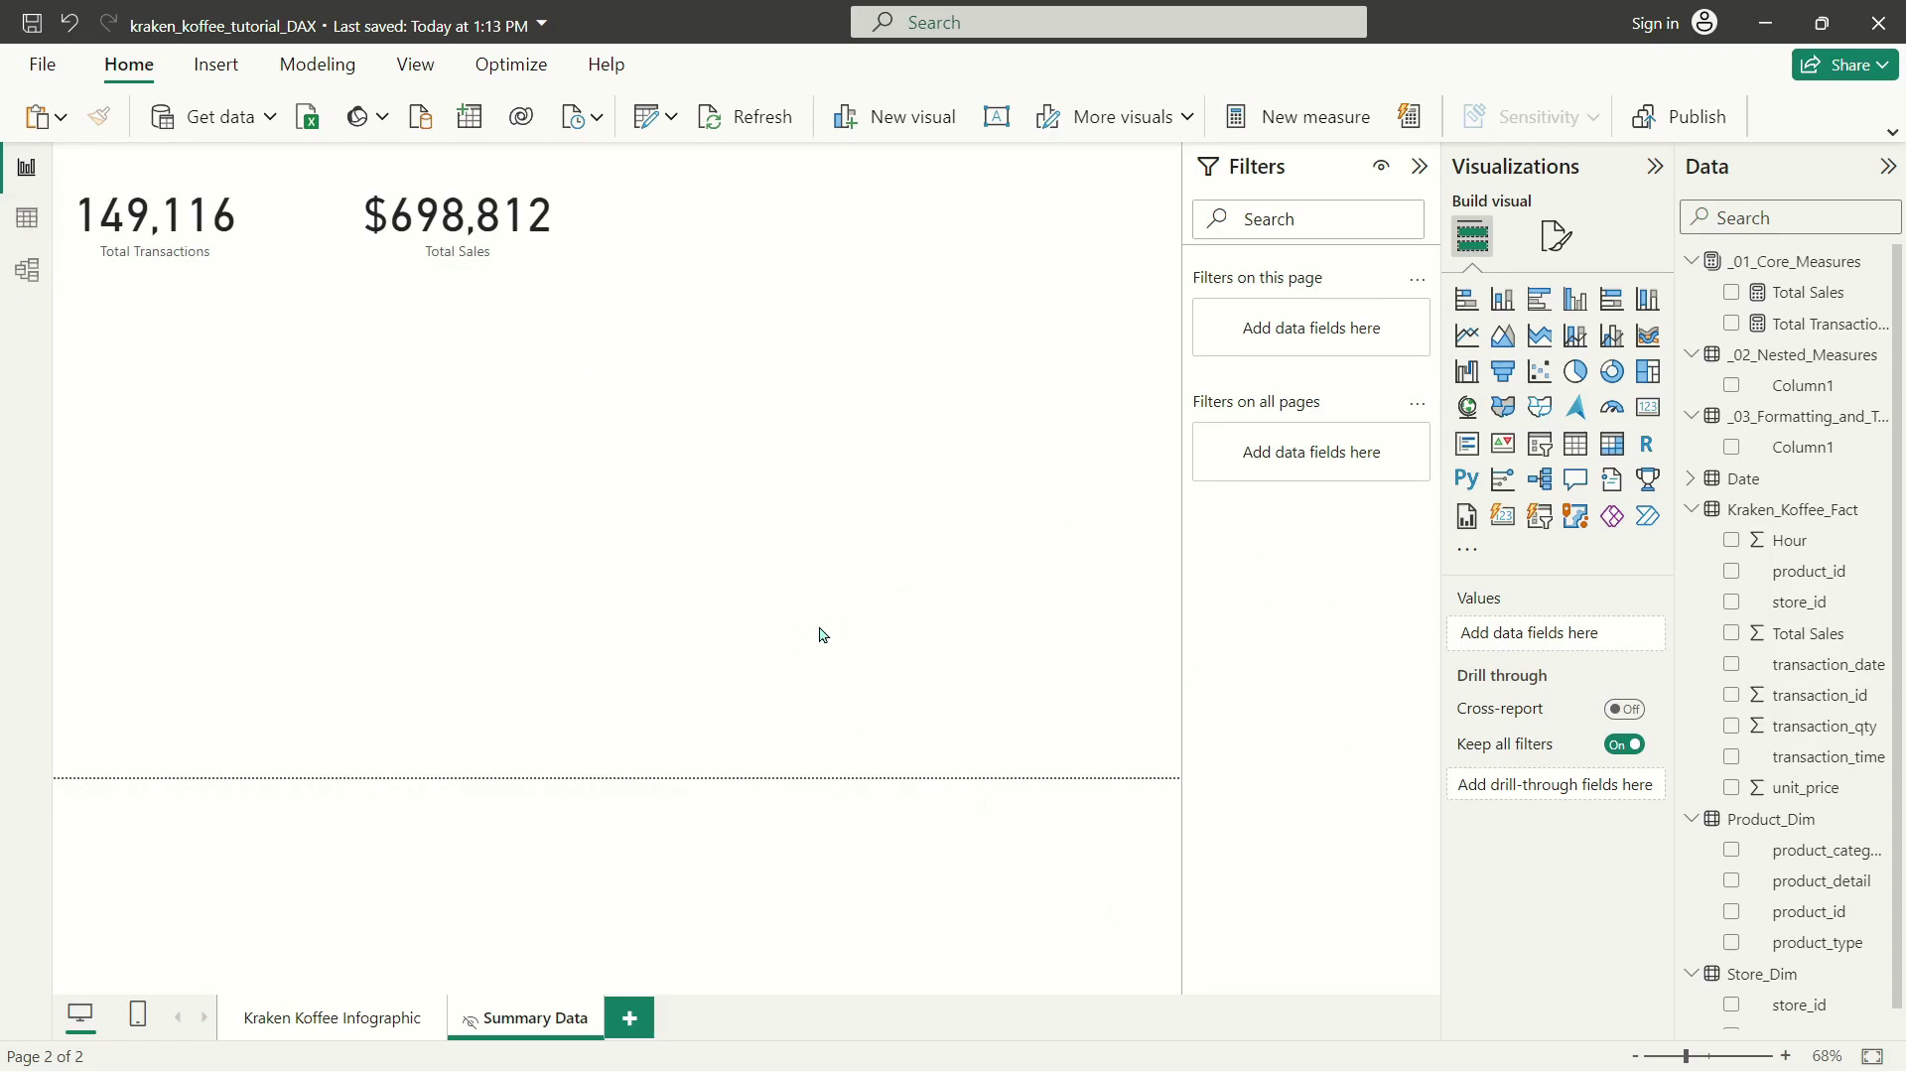
Move the Total Sales card closer to the Total Transactions card and check the spacing of the two cards.
{"action": "left_click_drag", "start_coordinate": [459, 248], "coordinate": [414, 248]}
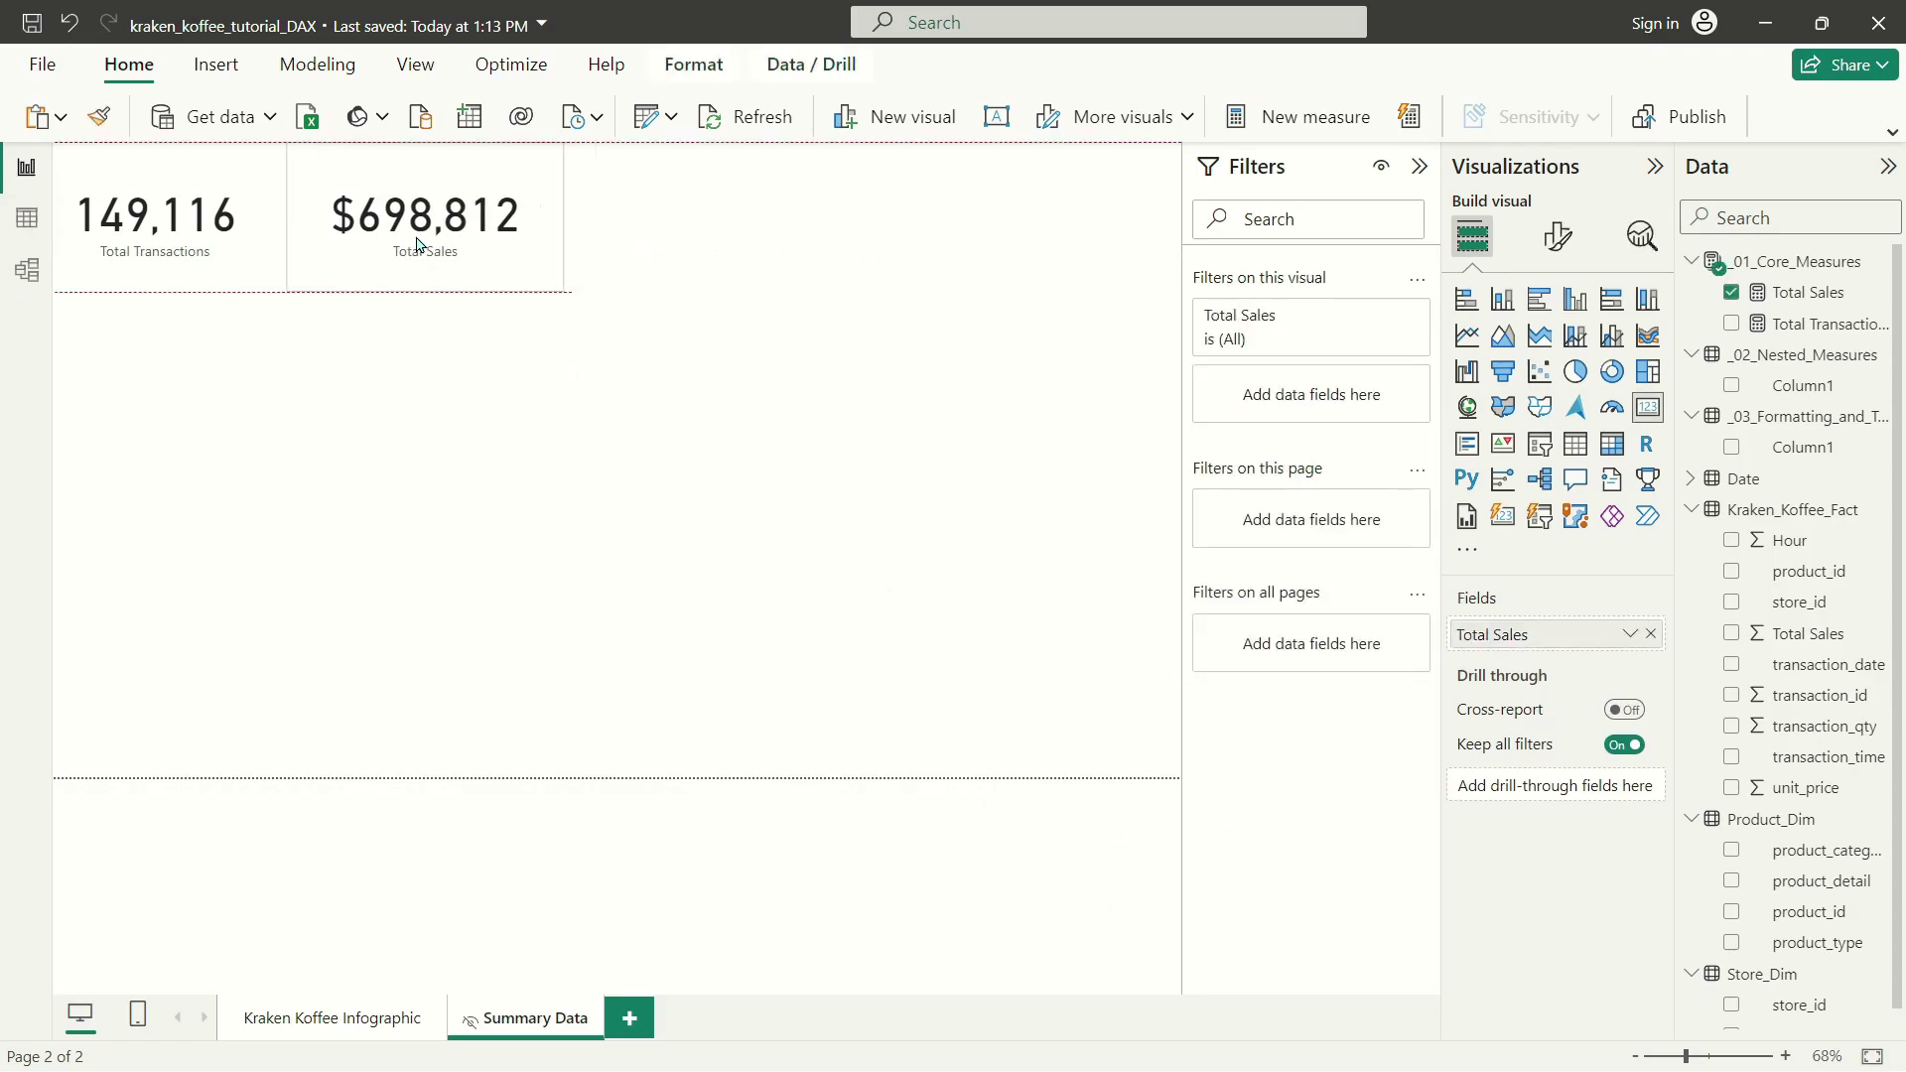
{"action": "left_click", "coordinate": [740, 272]}
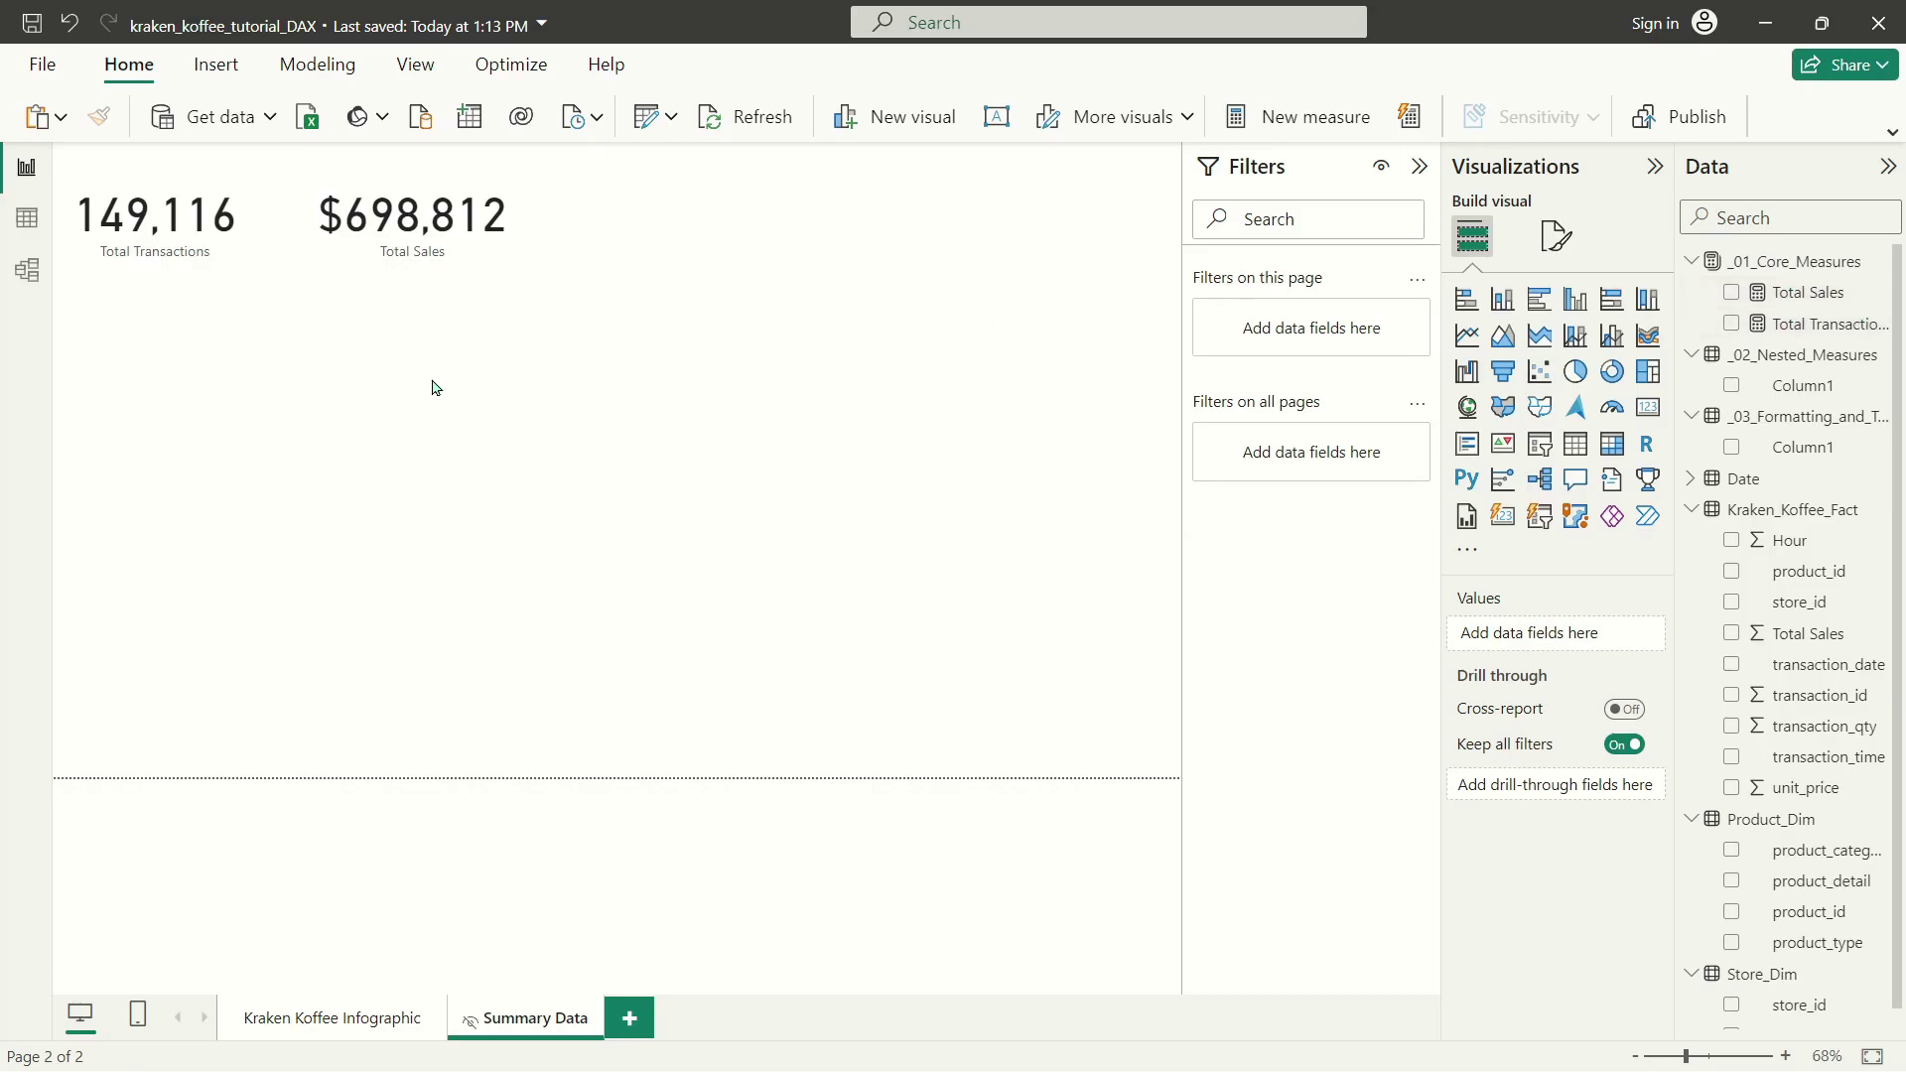
{"action": "left_click_drag", "start_coordinate": [655, 364], "coordinate": [53, 142]}
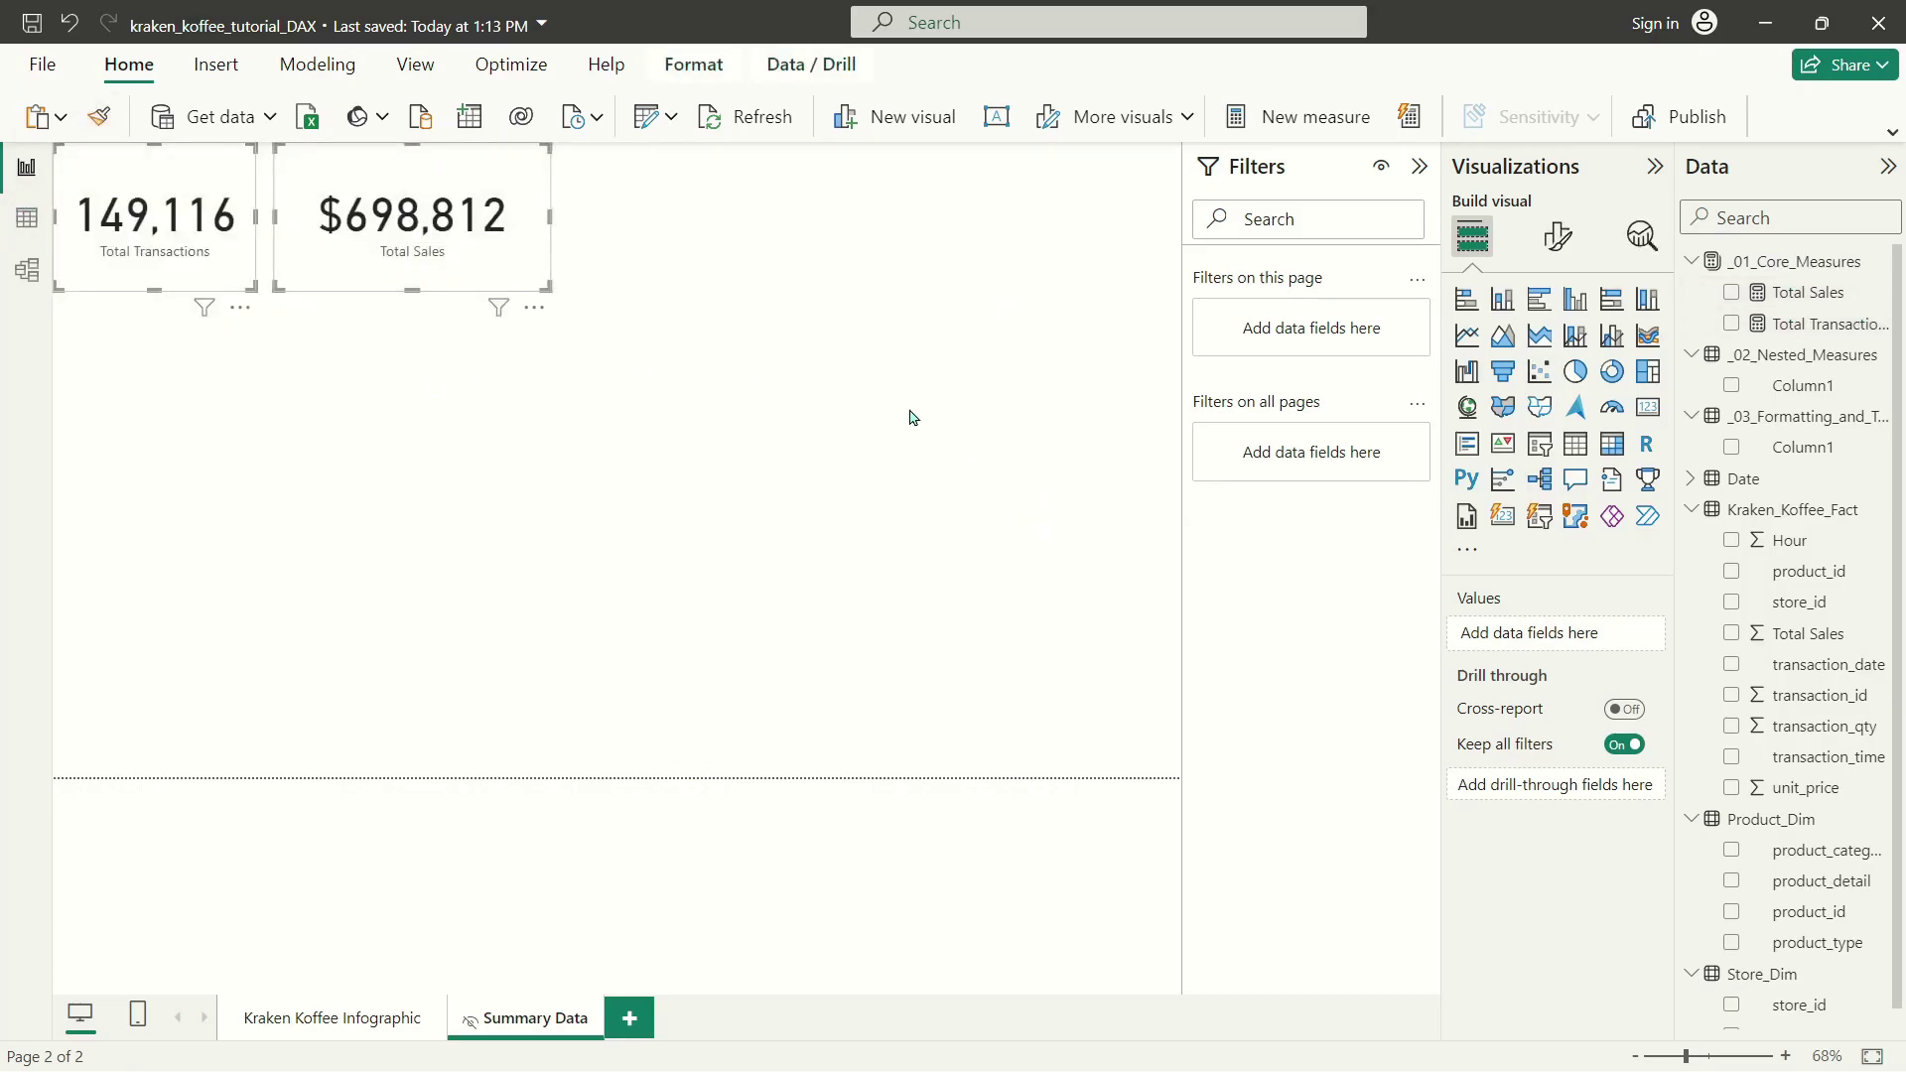
{"action": "left_click", "coordinate": [1062, 318]}
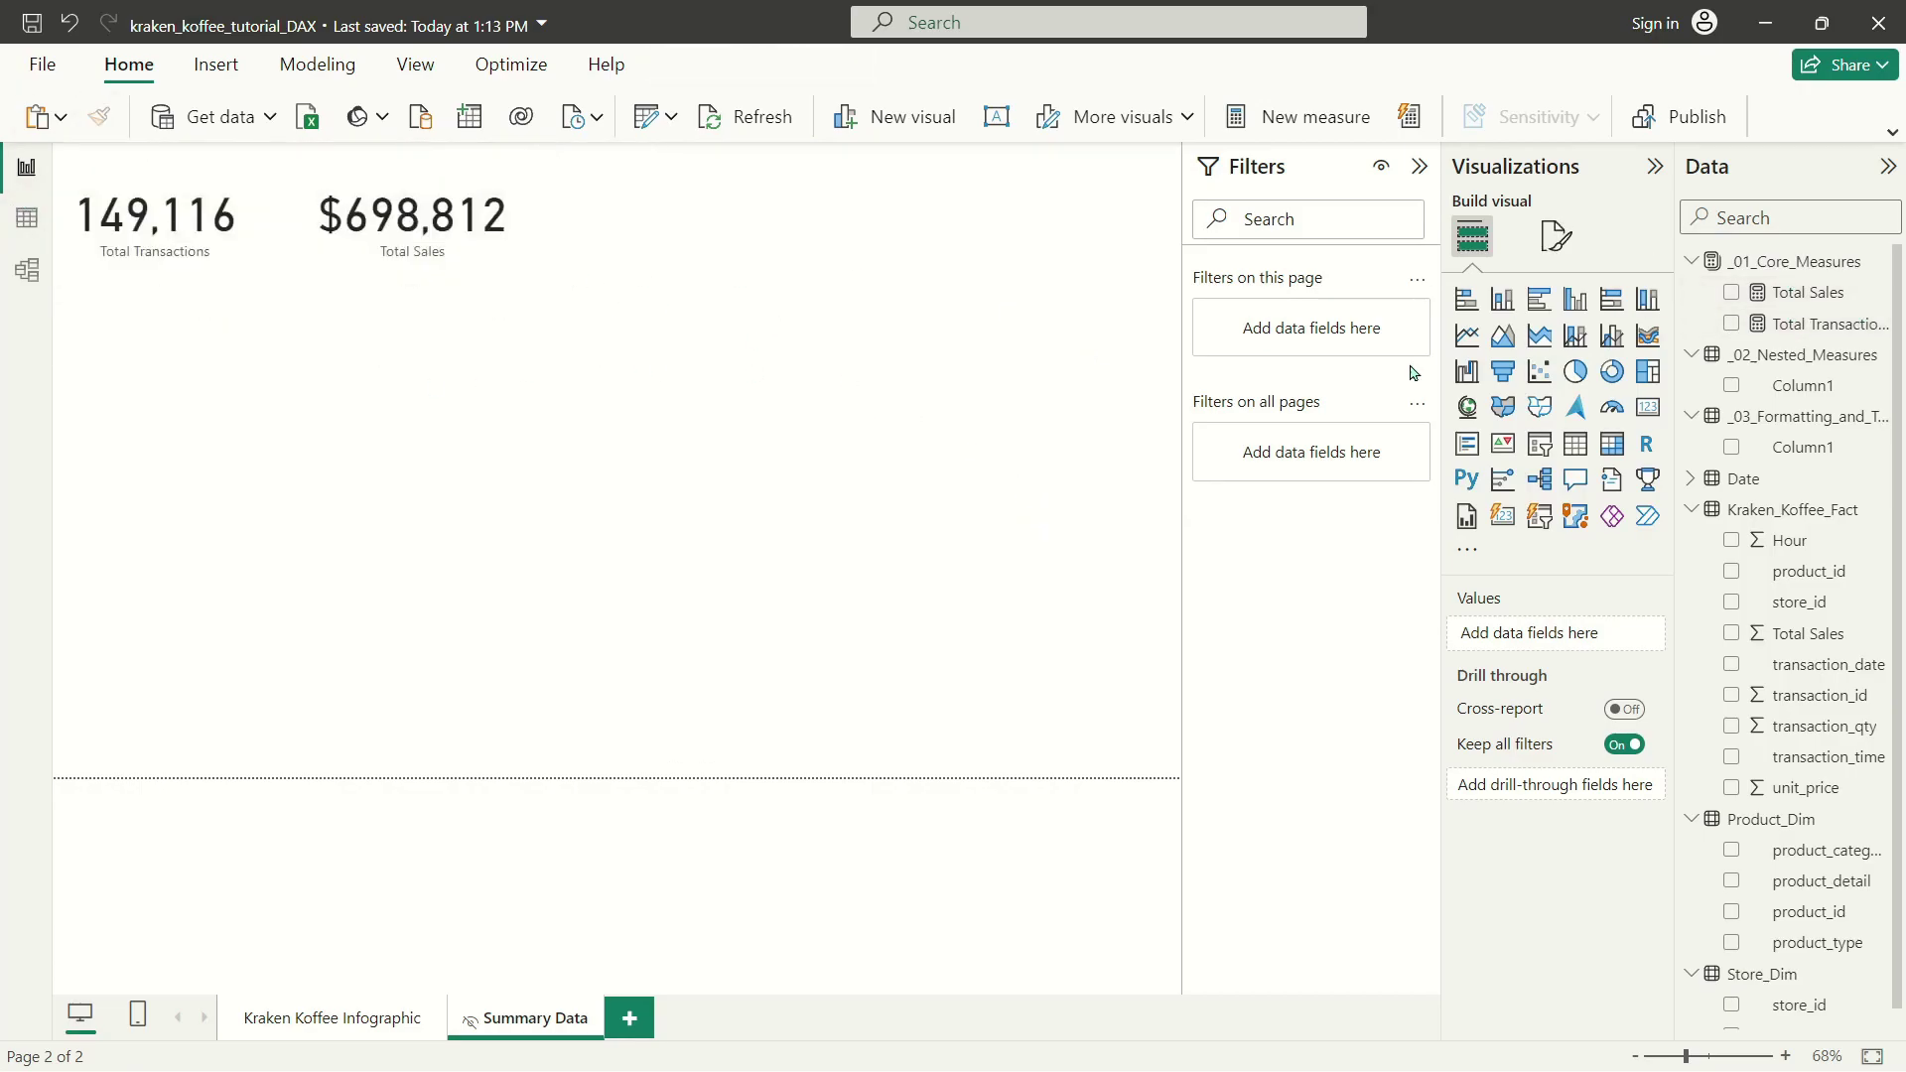
Create a measure in _01_Core_Measures defined as Average Order Size = Average(Kraken_Koffee_Fact[Total Sales]).
{"action": "right_click", "coordinate": [1797, 324]}
{"action": "left_click", "coordinate": [1663, 404]}
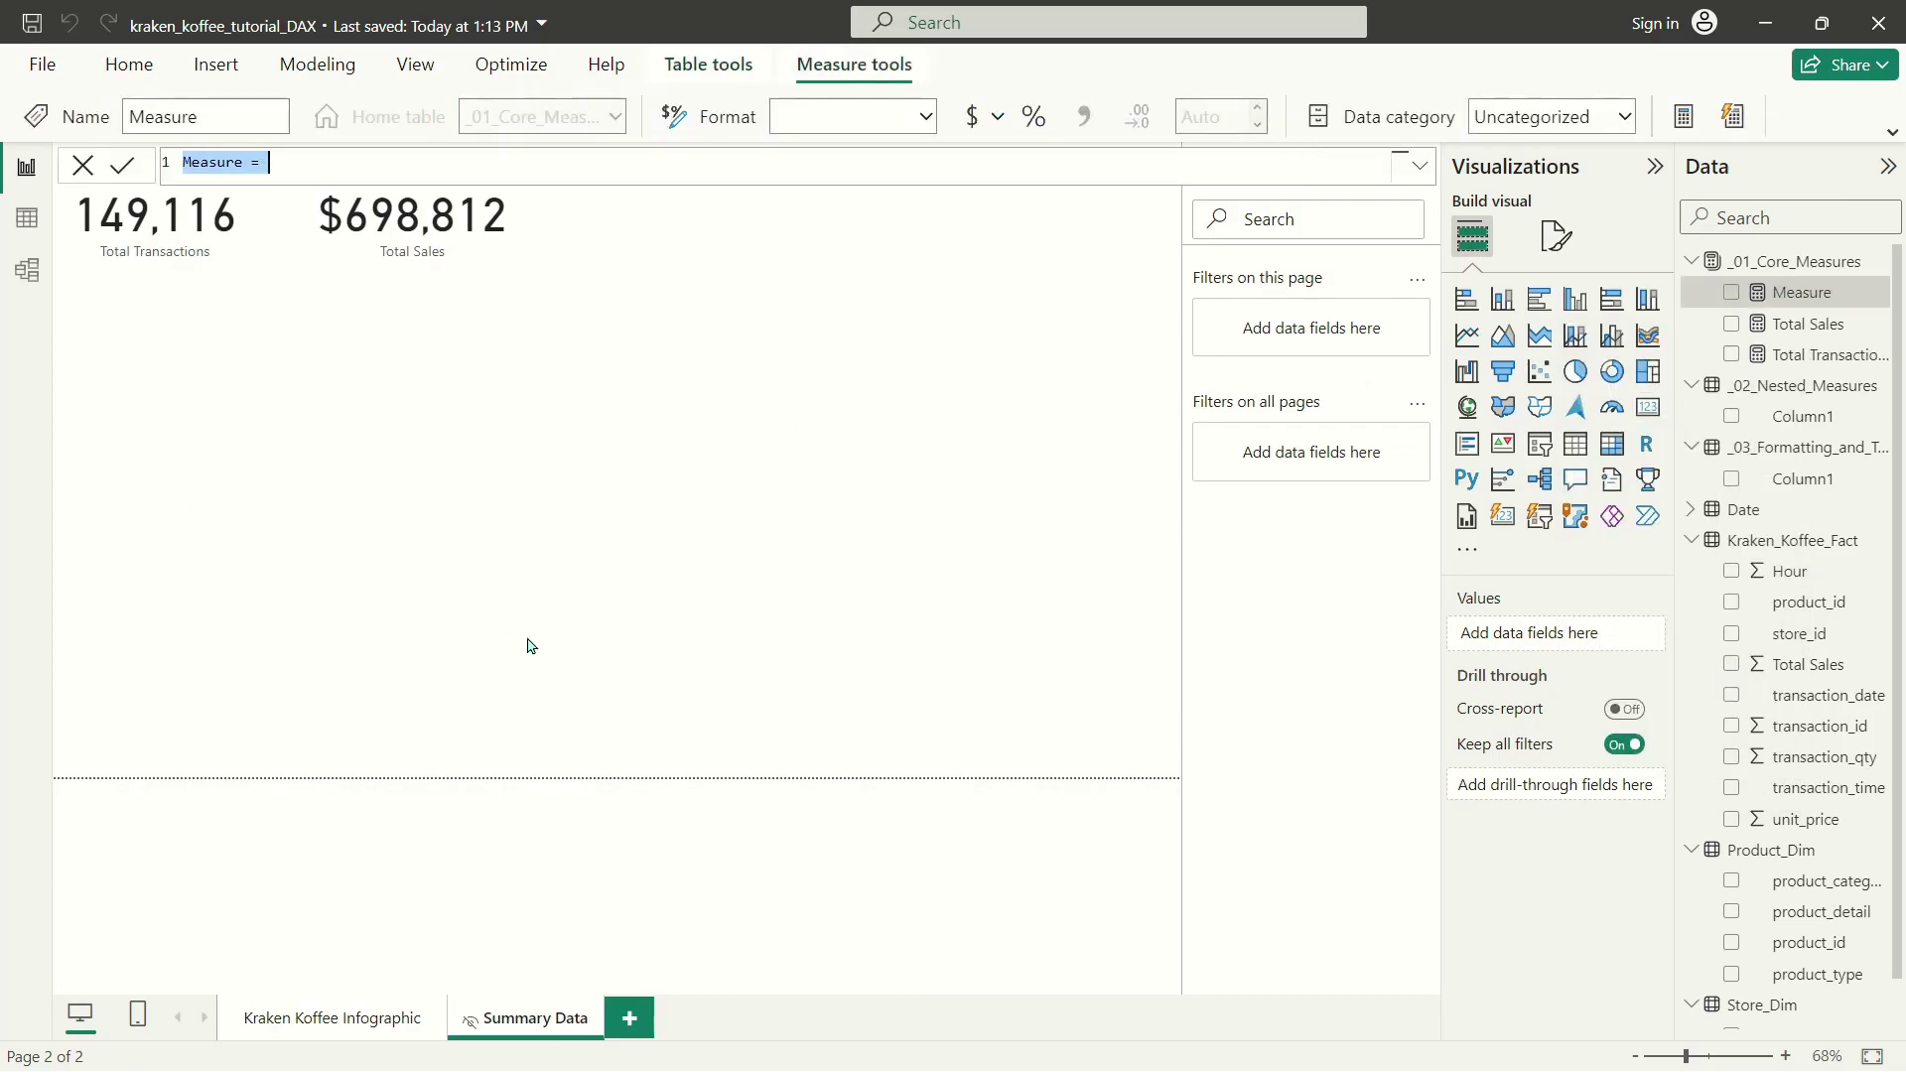
{"action": "type", "text": "Average Or"}
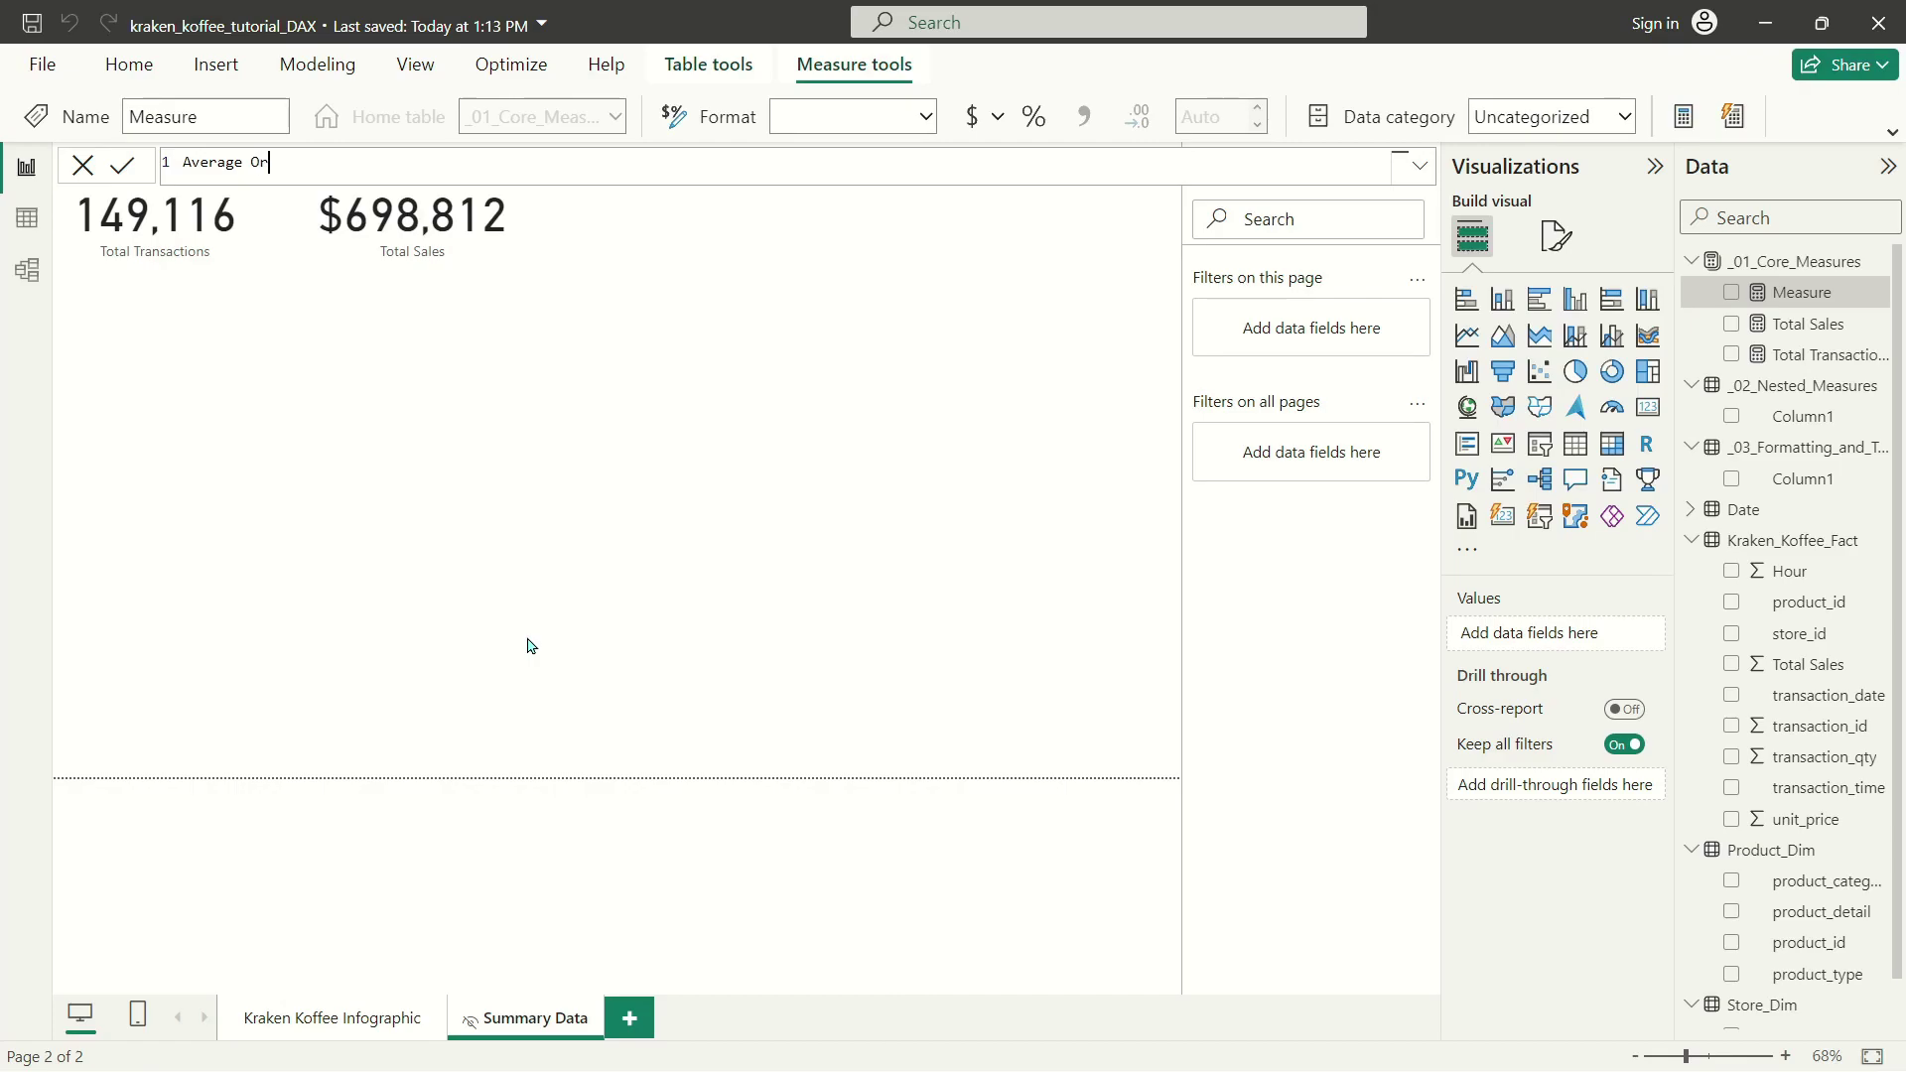
{"action": "type", "text": "der Size = Average("}
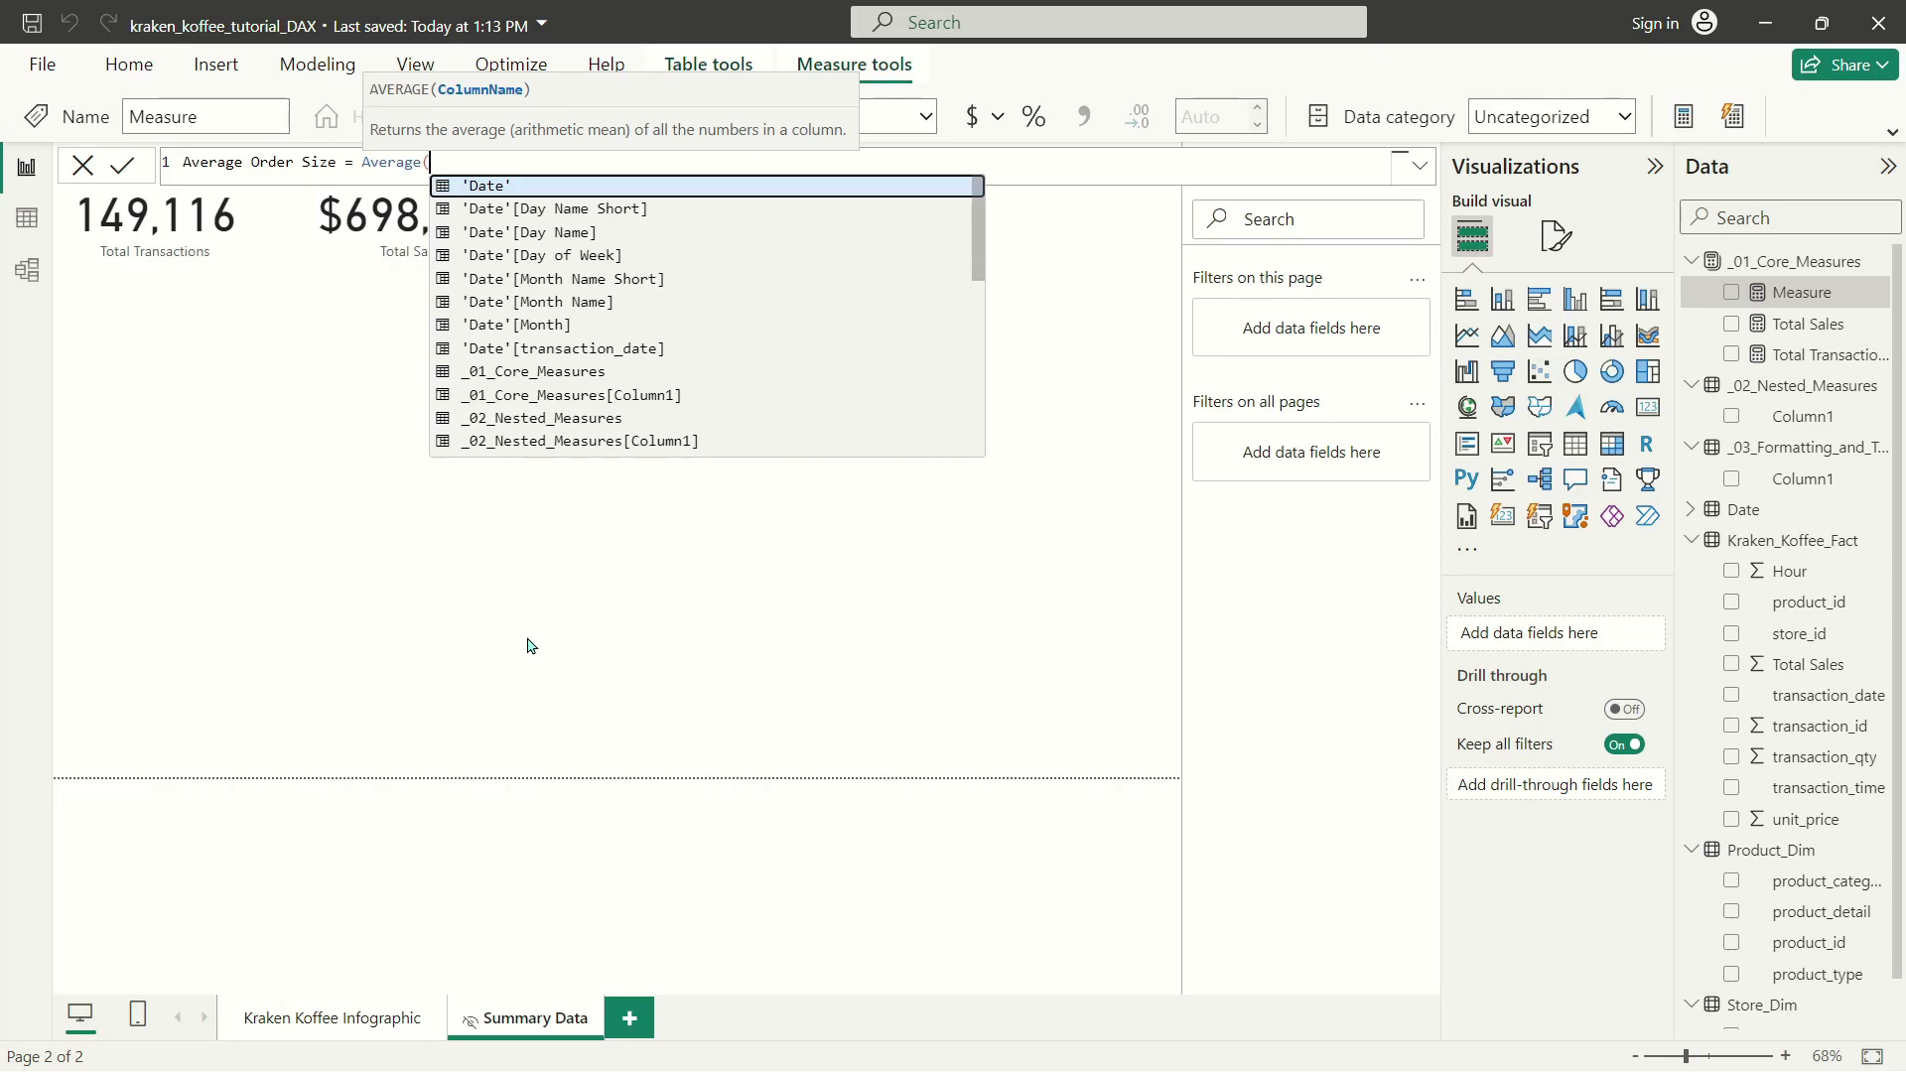
{"action": "type", "text": "Kraken_Koffee_Fact[Total Sales])"}
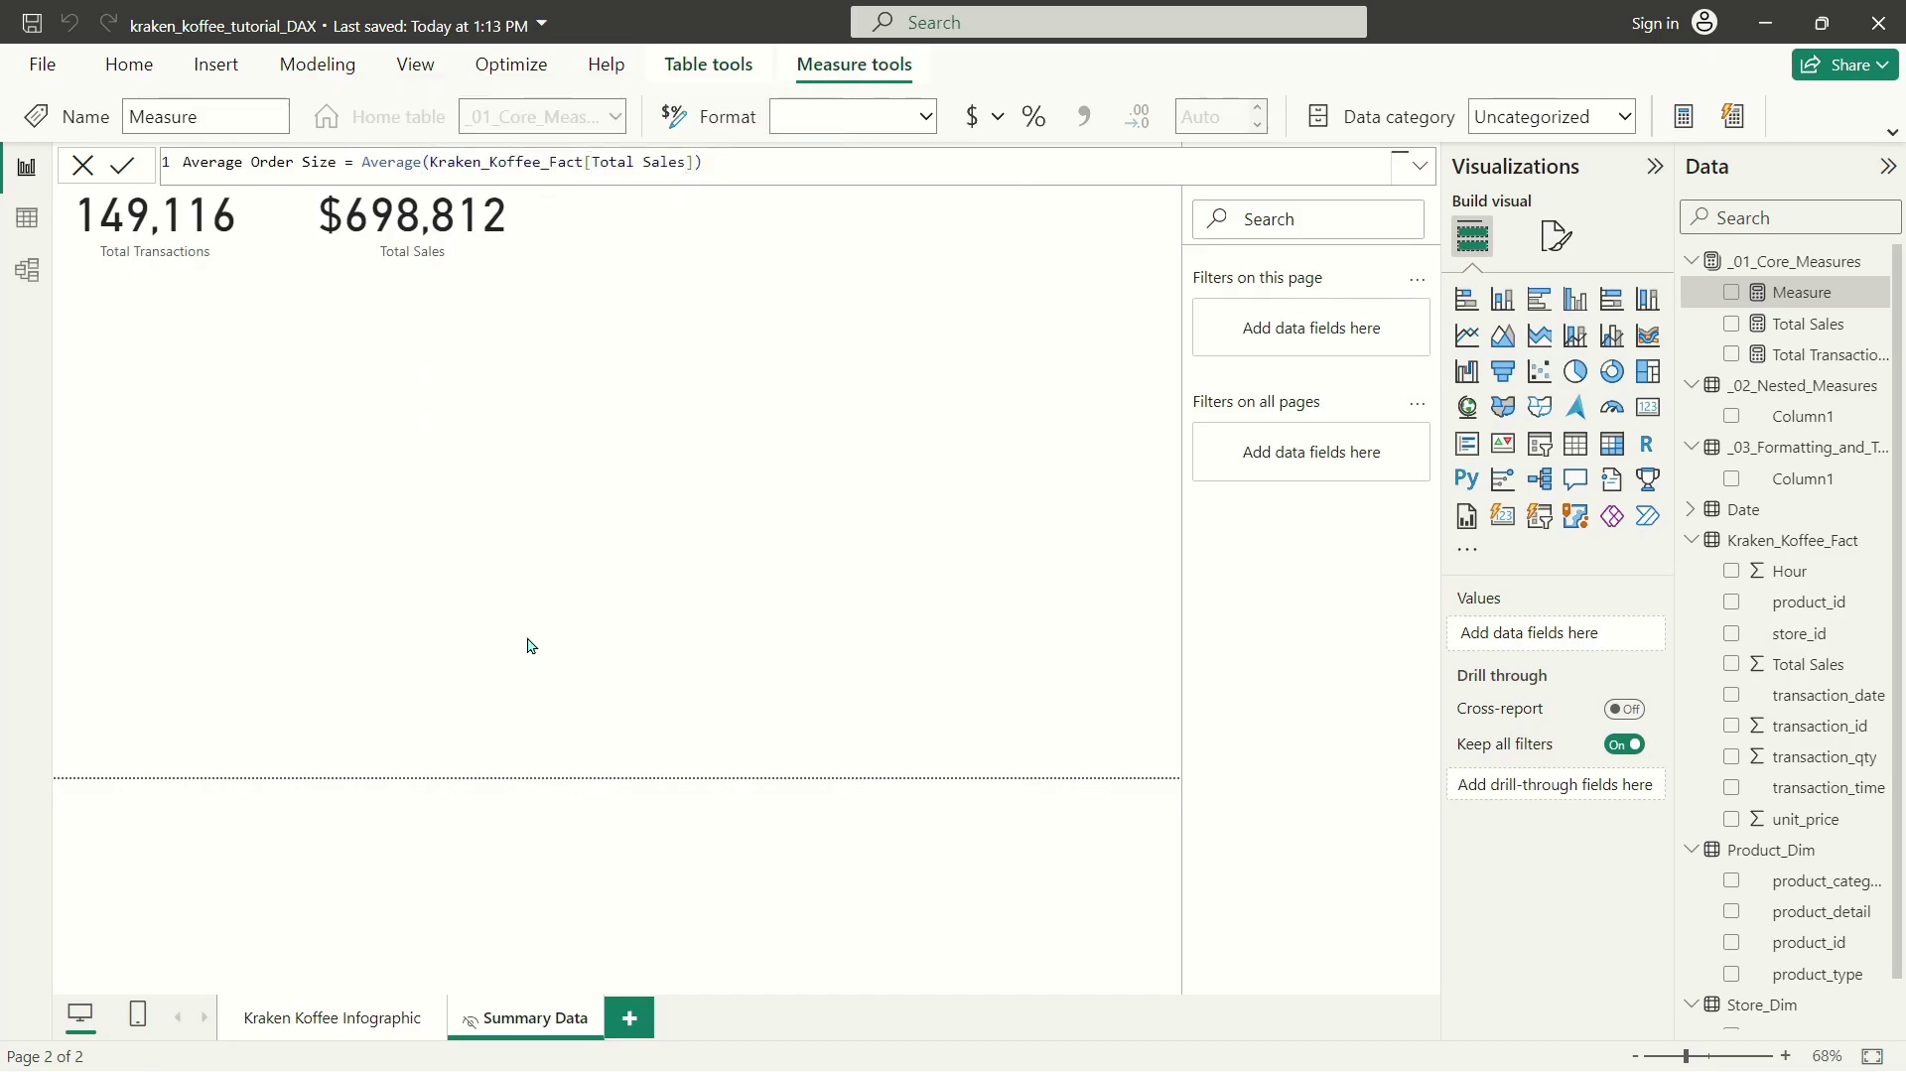
{"action": "key", "text": "Return"}
Place a copy of the Total Sales card beside the original and replace its field with the Average Order Size measure.
{"action": "left_click", "coordinate": [601, 333]}
{"action": "left_click", "coordinate": [487, 262]}
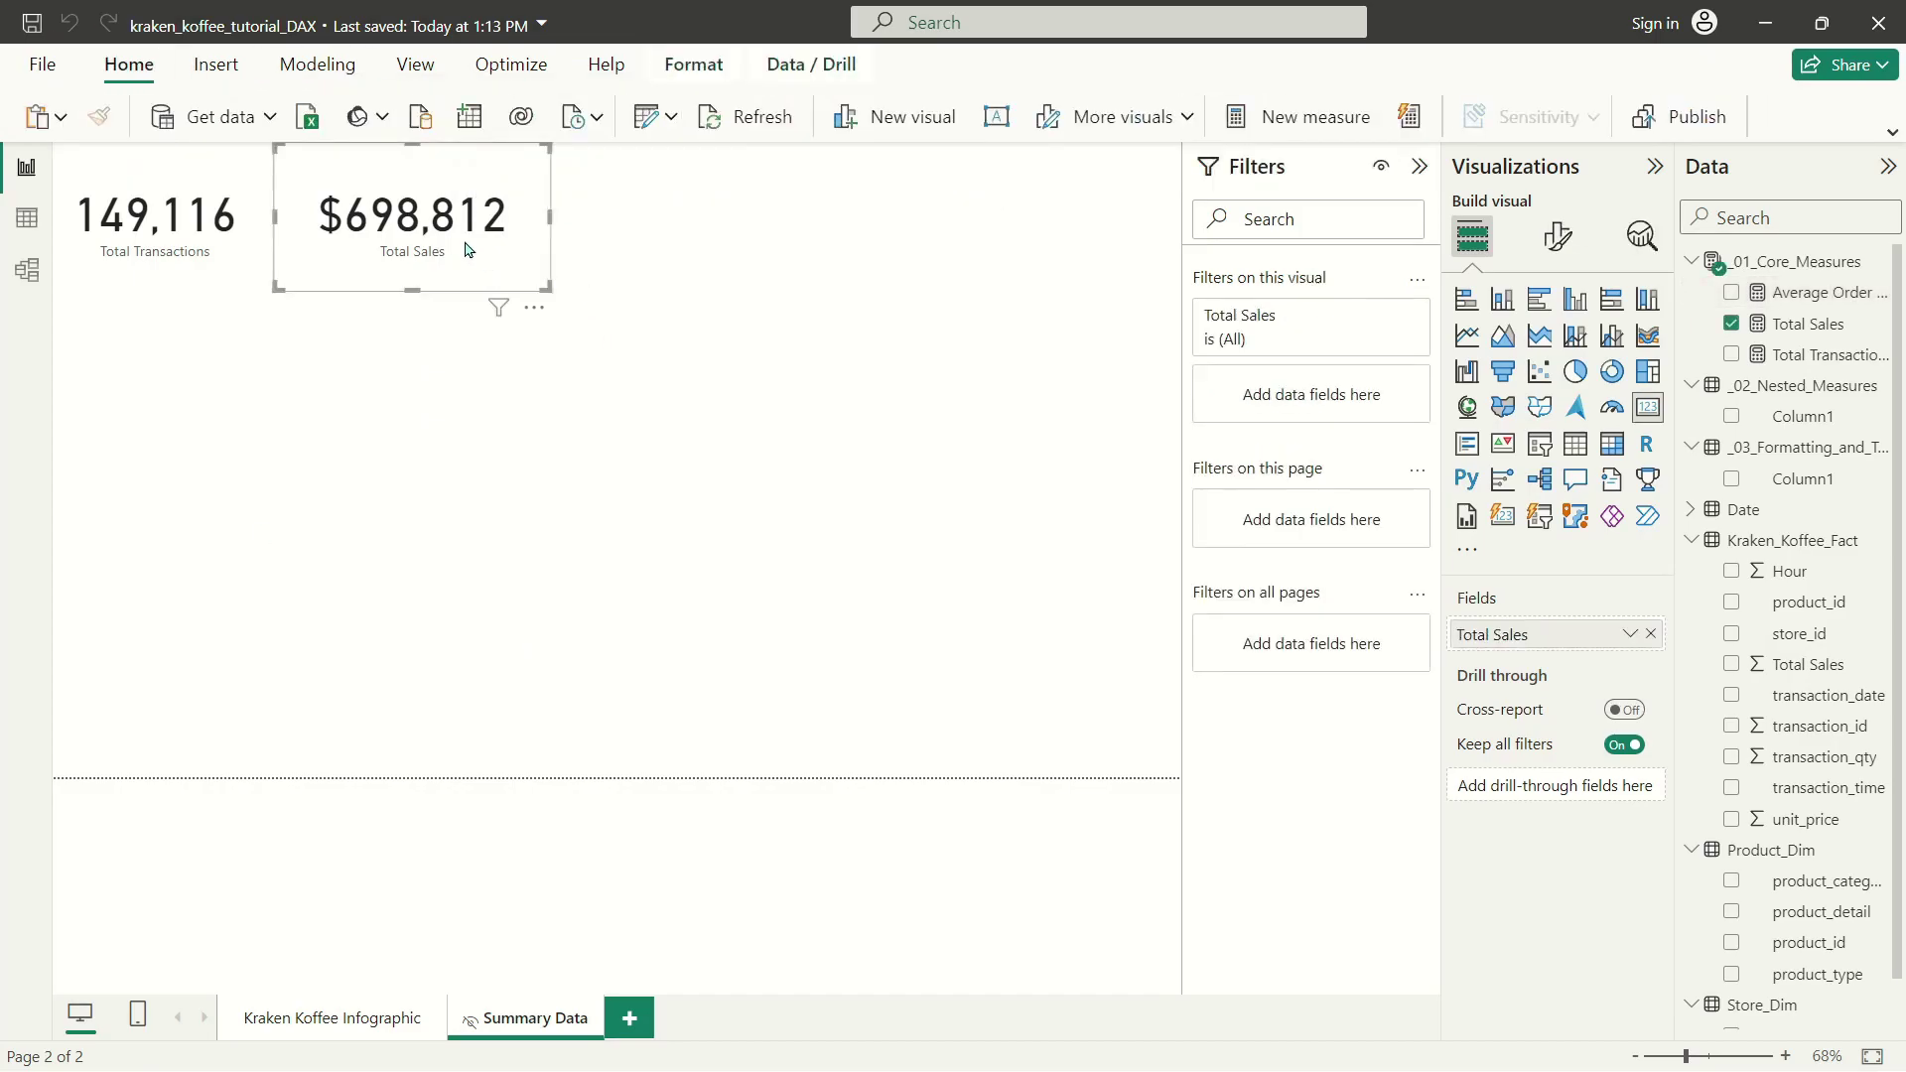
{"action": "key", "text": "ctrl+c"}
{"action": "key", "text": "ctrl+v"}
{"action": "left_click_drag", "start_coordinate": [754, 229], "coordinate": [705, 228]}
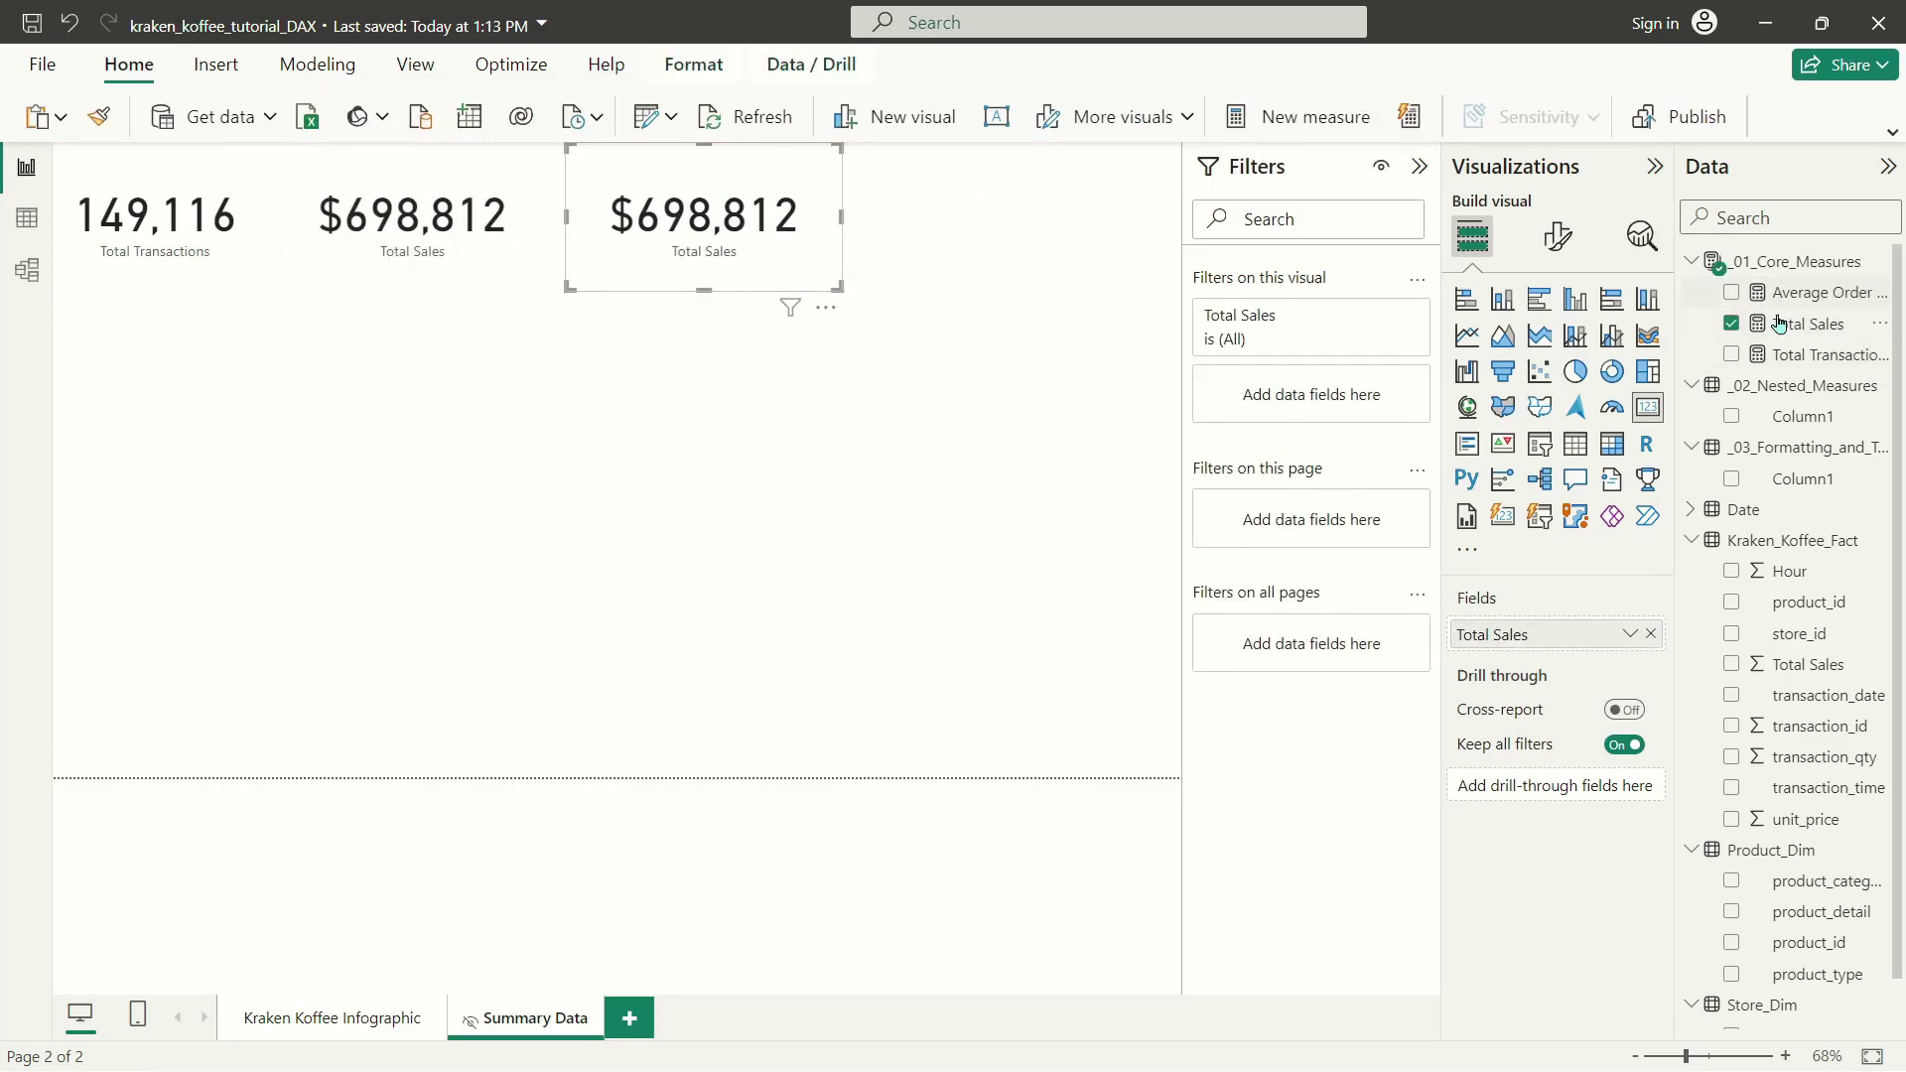
{"action": "left_click_drag", "start_coordinate": [1778, 324], "coordinate": [1585, 634]}
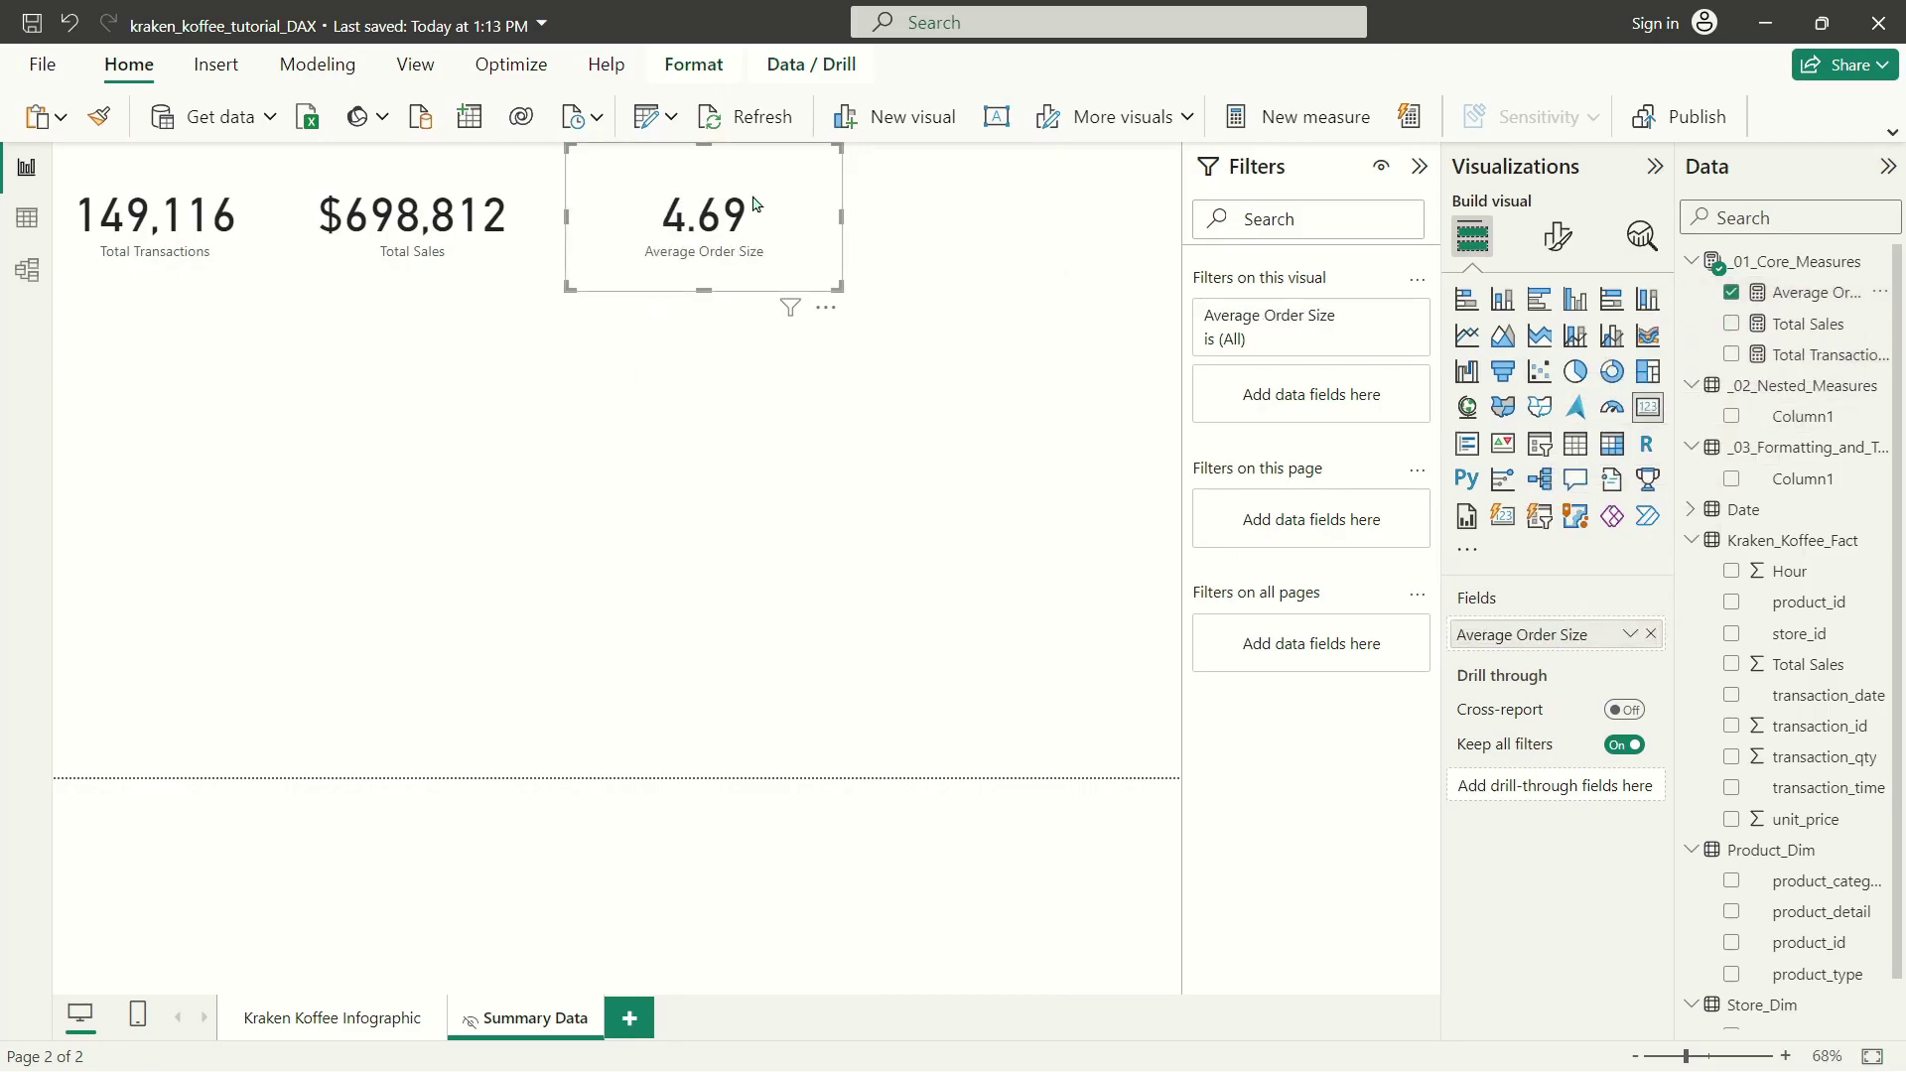
Format the Average Order Size measure as Currency with 2 decimal places.
{"action": "left_click", "coordinate": [1806, 291]}
{"action": "left_click", "coordinate": [967, 116]}
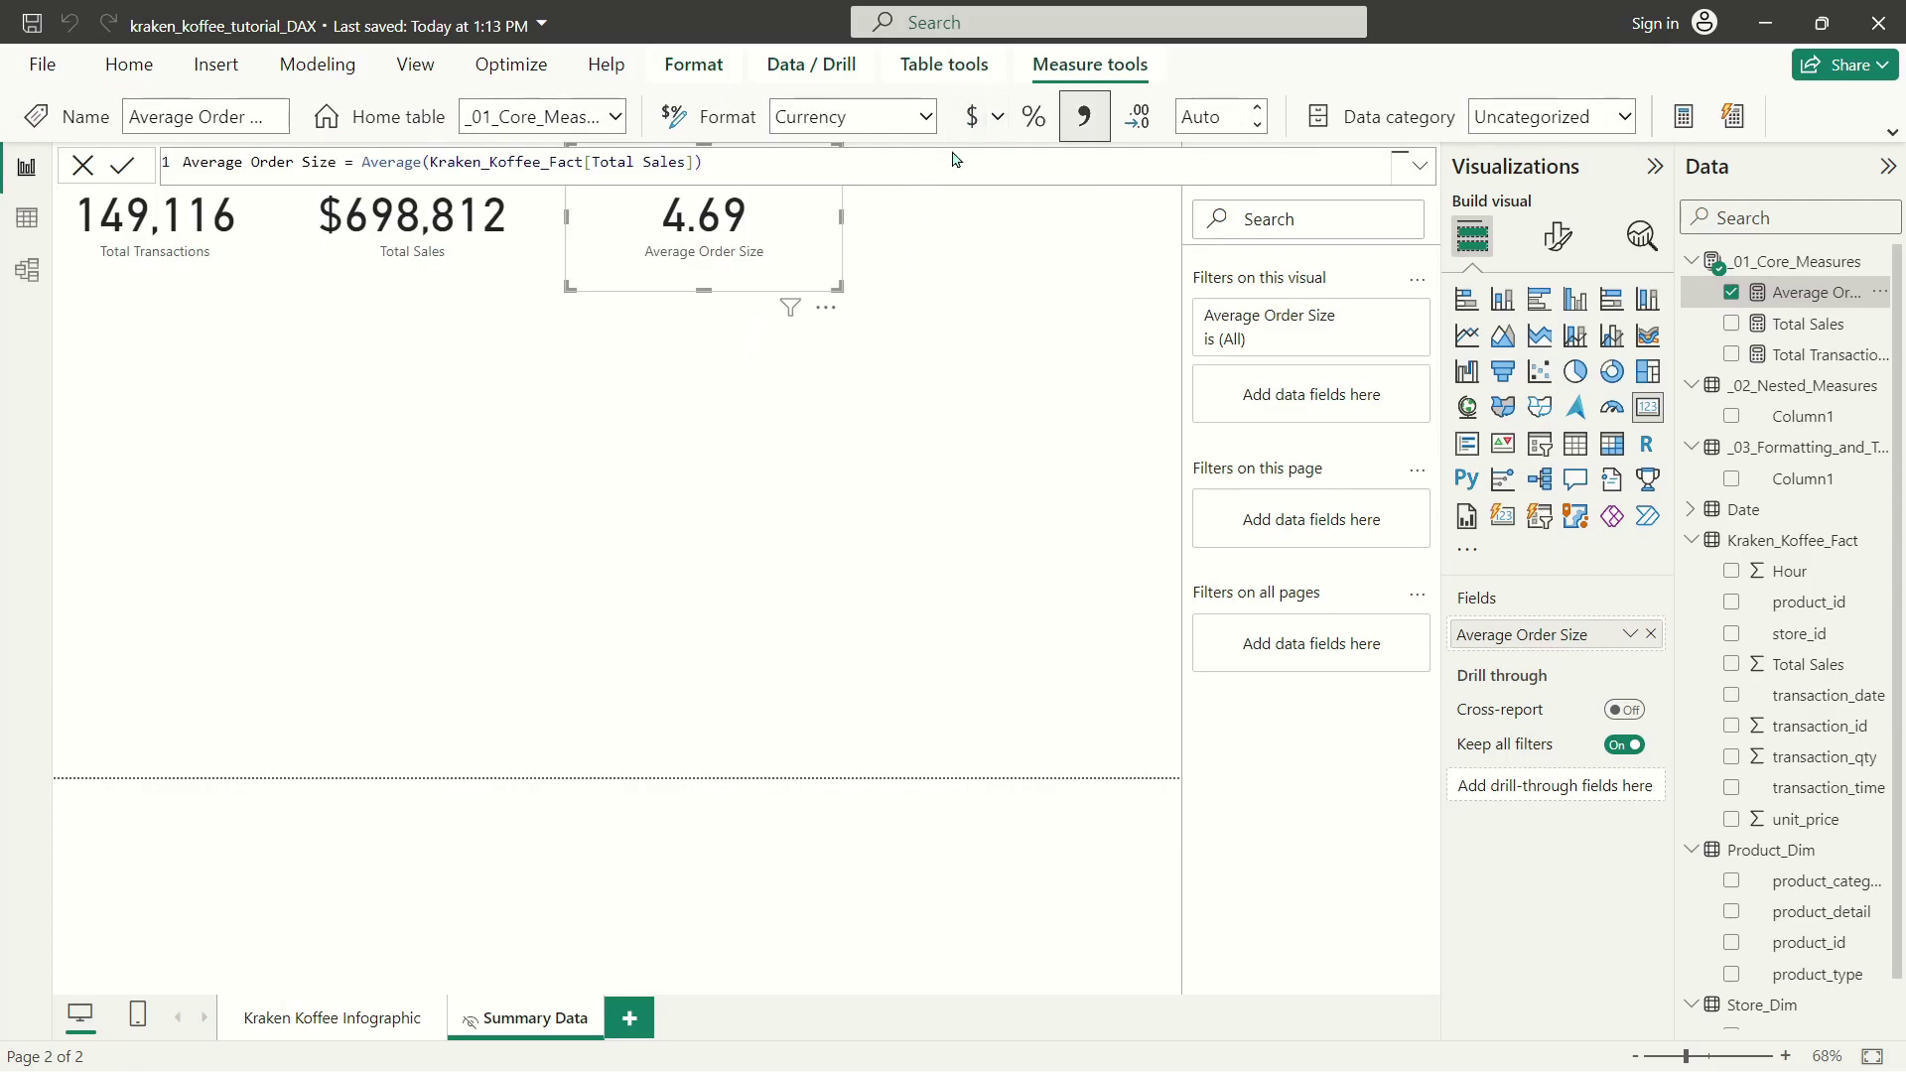
{"action": "double_click", "coordinate": [1211, 121]}
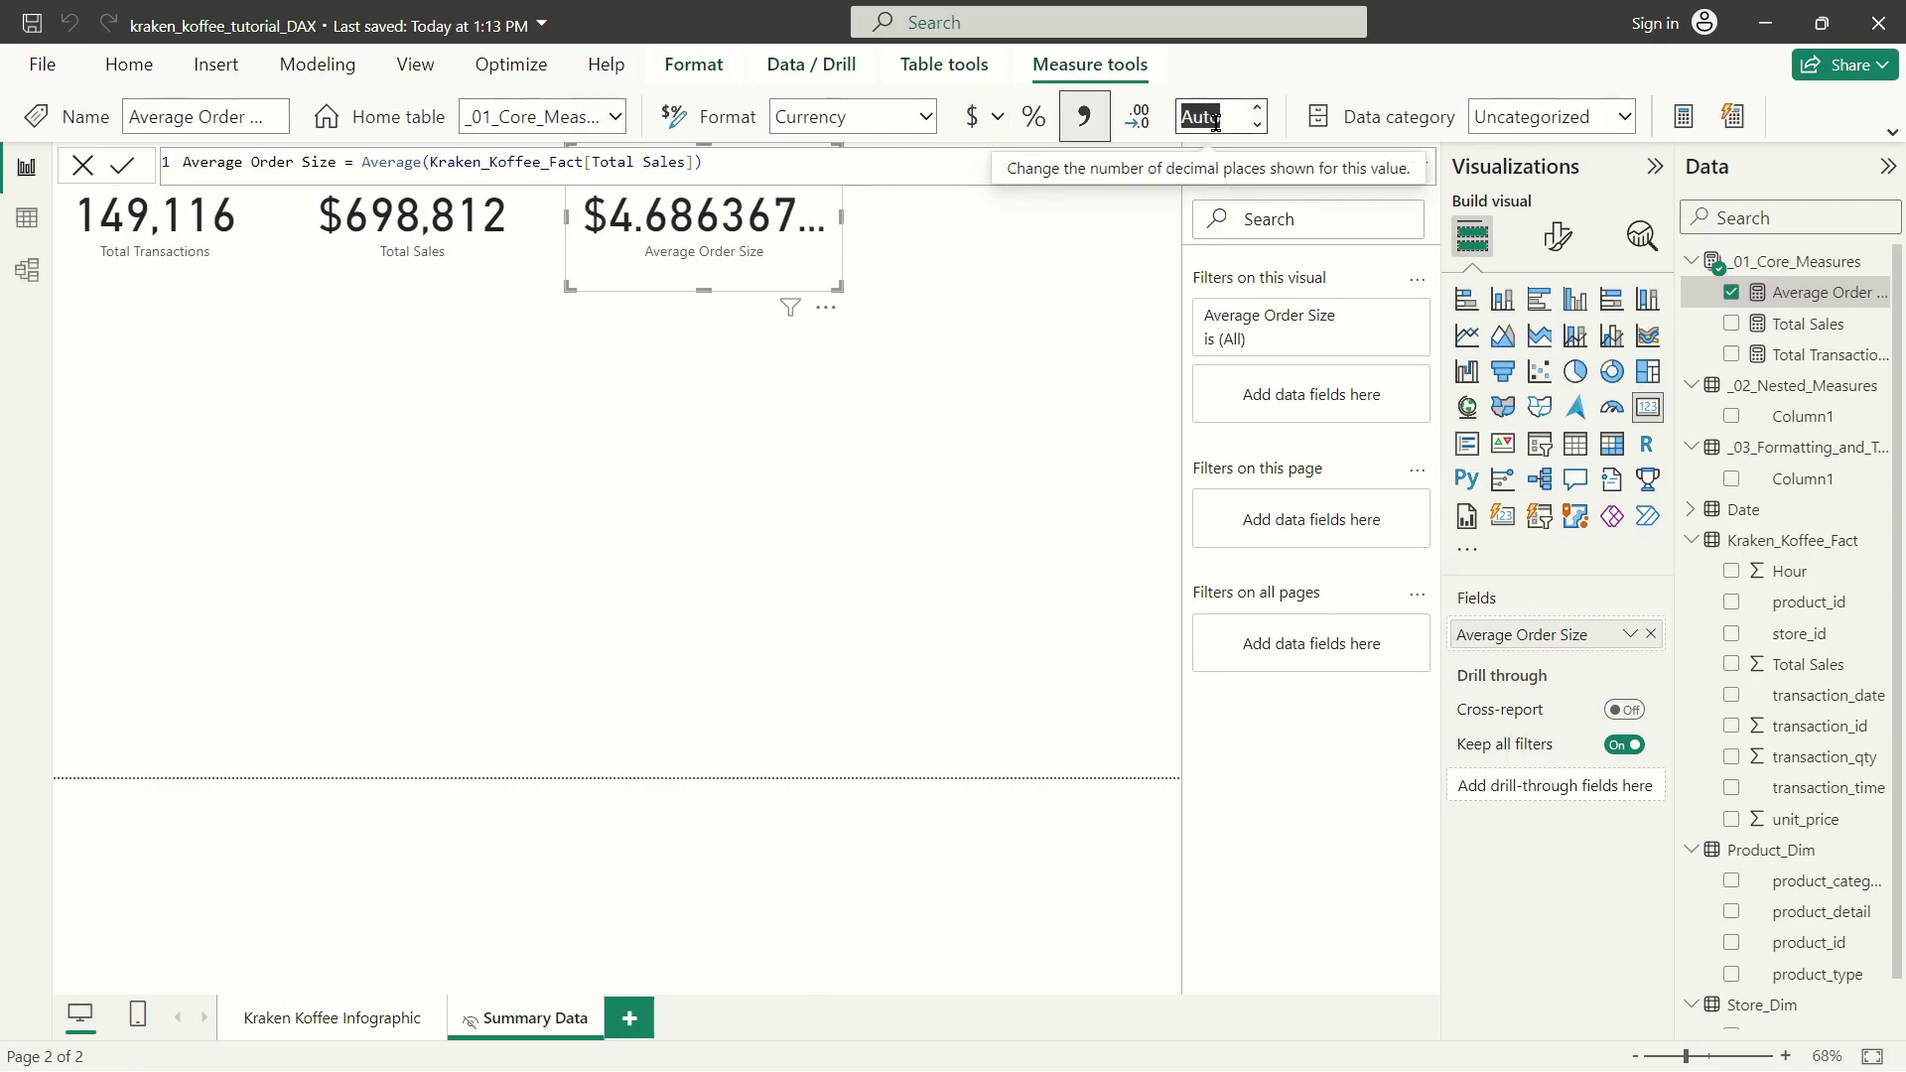
{"action": "type", "text": "2"}
{"action": "key", "text": "Return"}
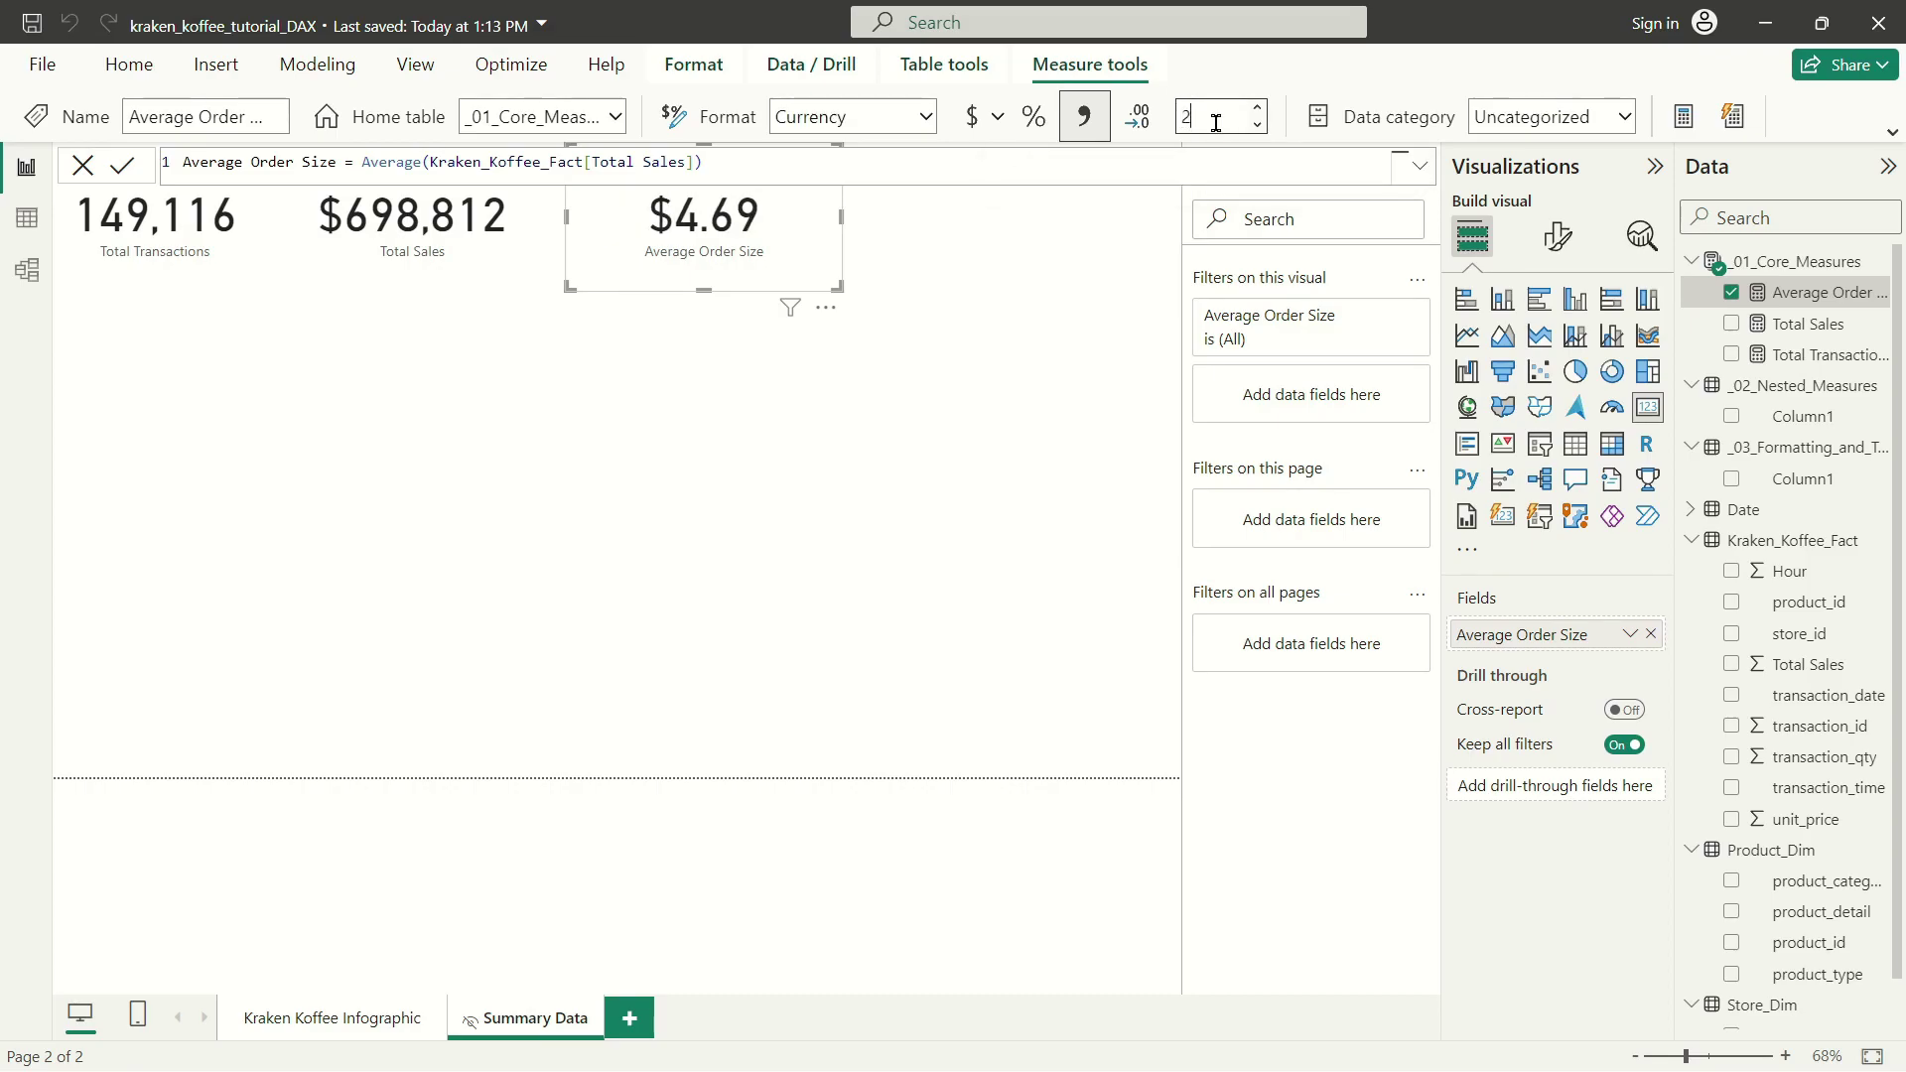
{"action": "left_click", "coordinate": [797, 362]}
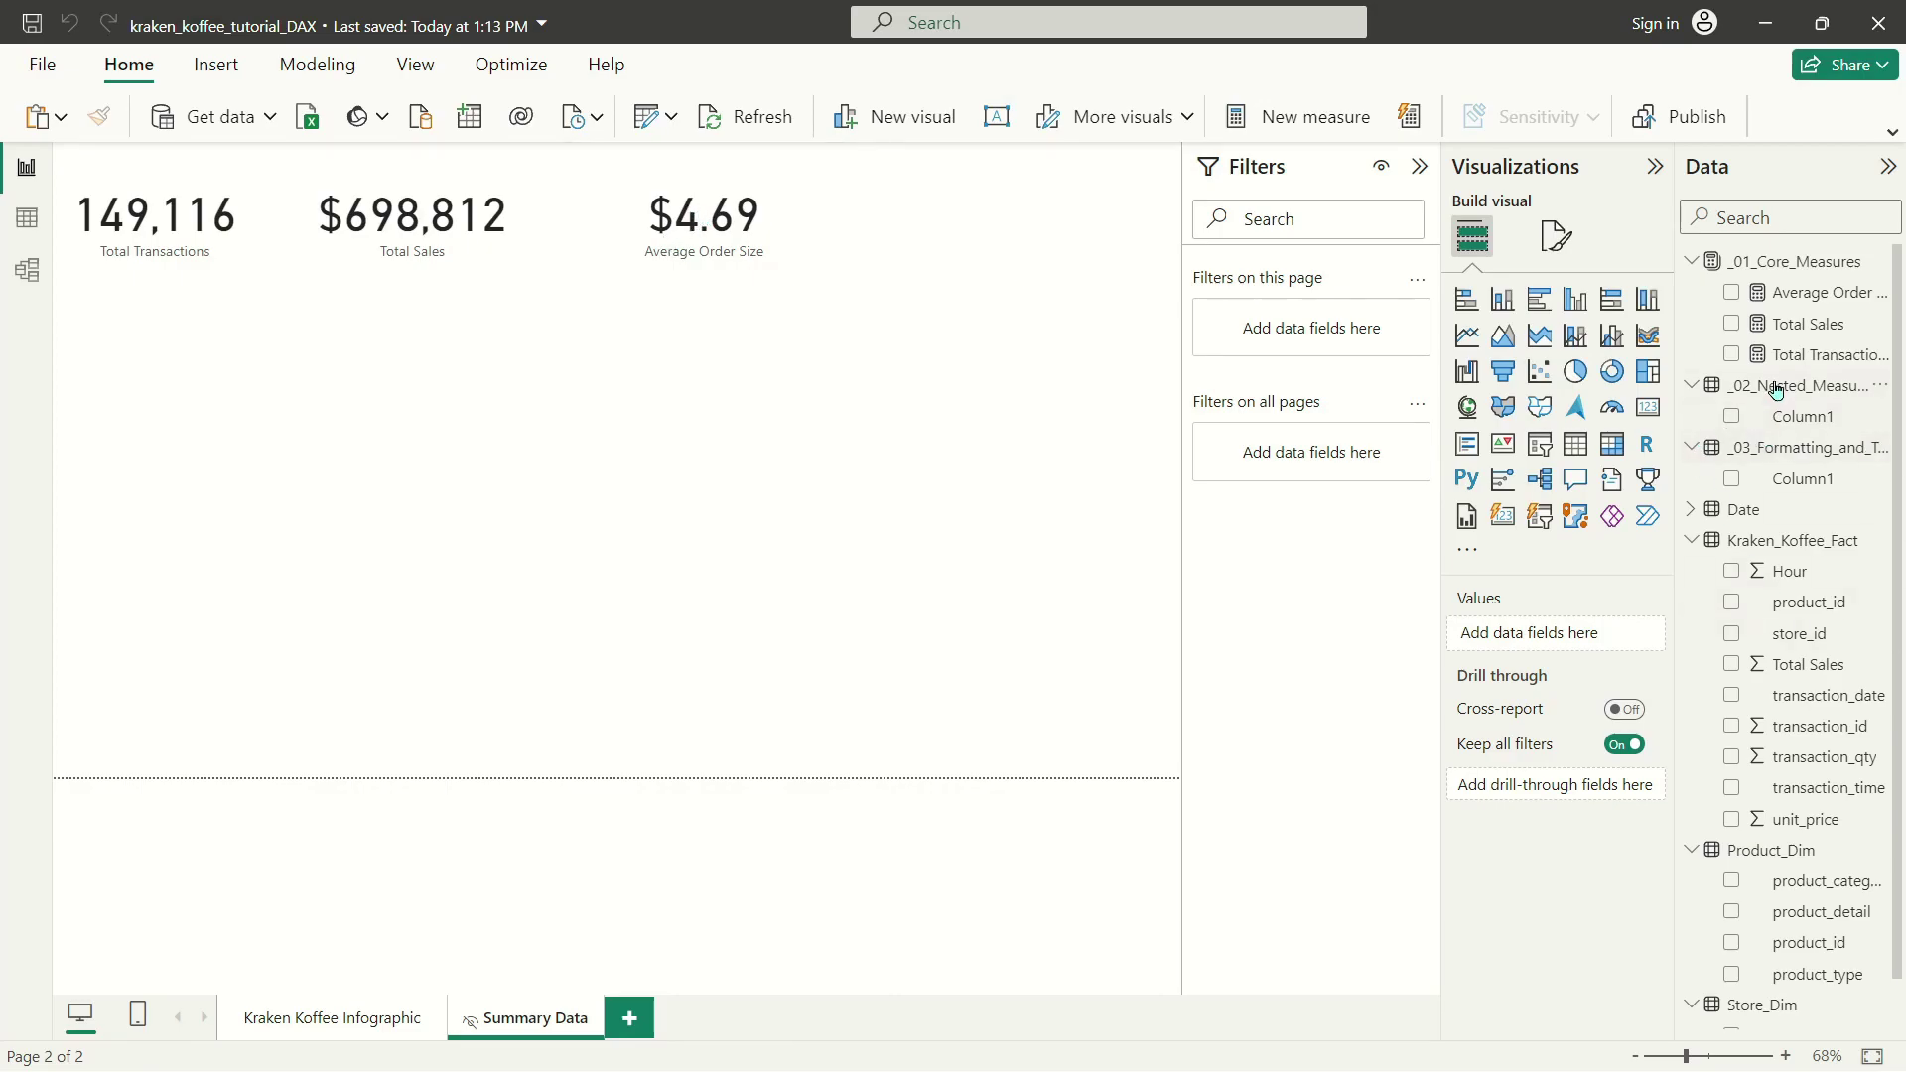
Redefine the Average Order Size measure as DIVIDE([Total Sales],[Total Transactions]).
{"action": "left_click", "coordinate": [1745, 307]}
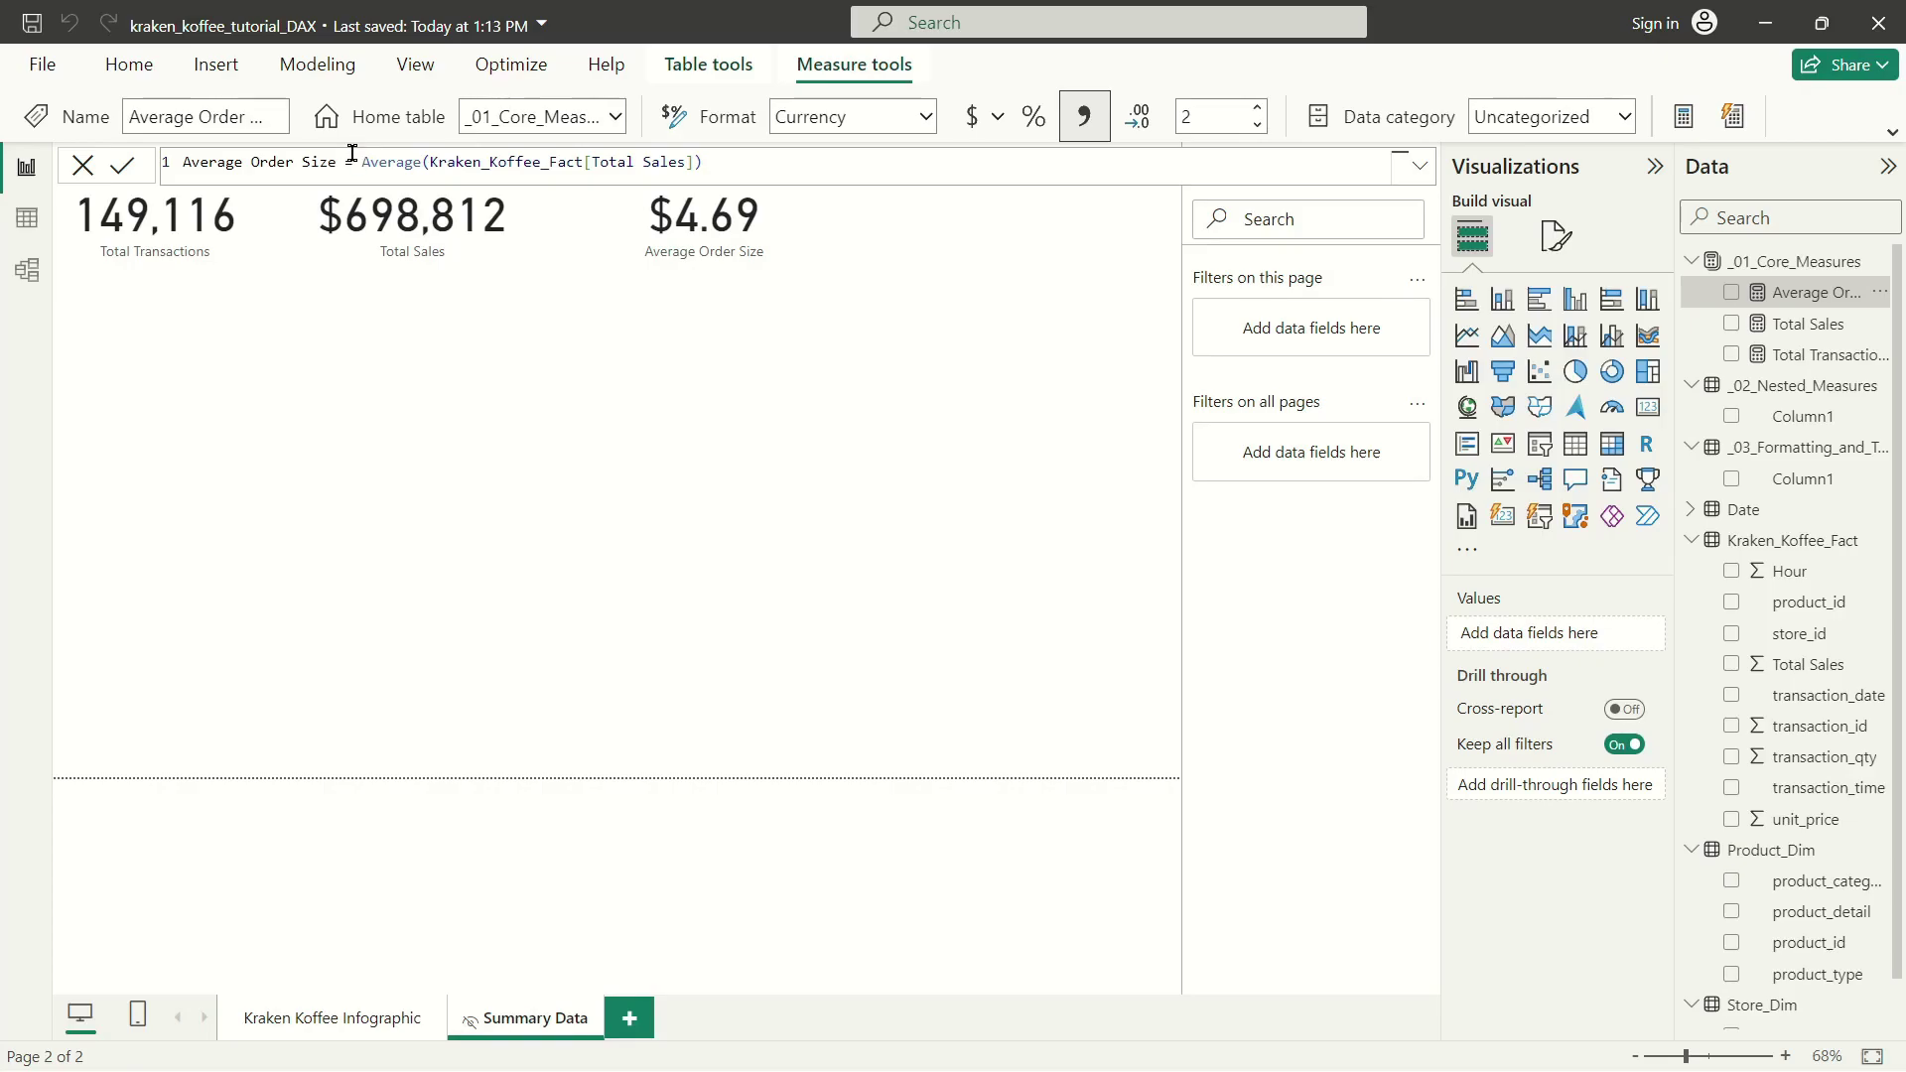
{"action": "left_click_drag", "start_coordinate": [361, 161], "coordinate": [733, 158]}
{"action": "key", "text": "BackSpace"}
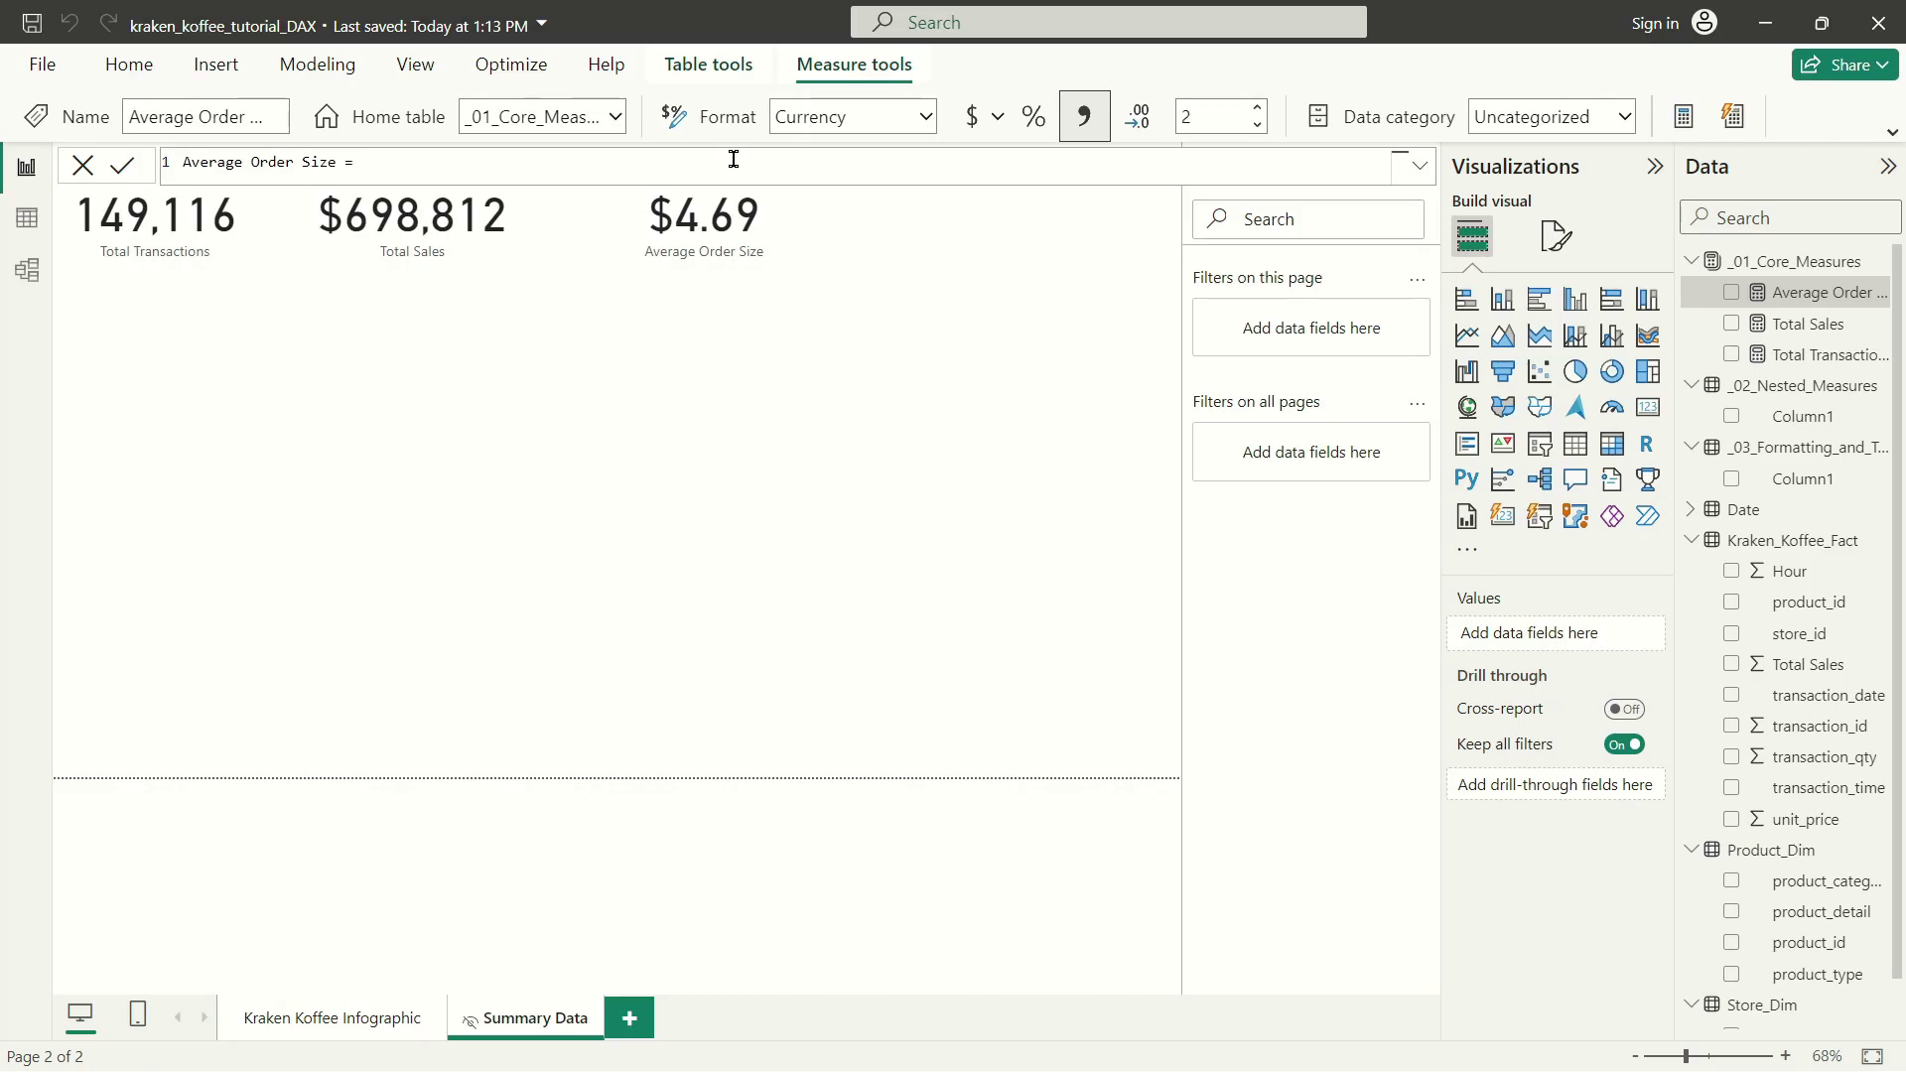
{"action": "type", "text": "DIVIDE("}
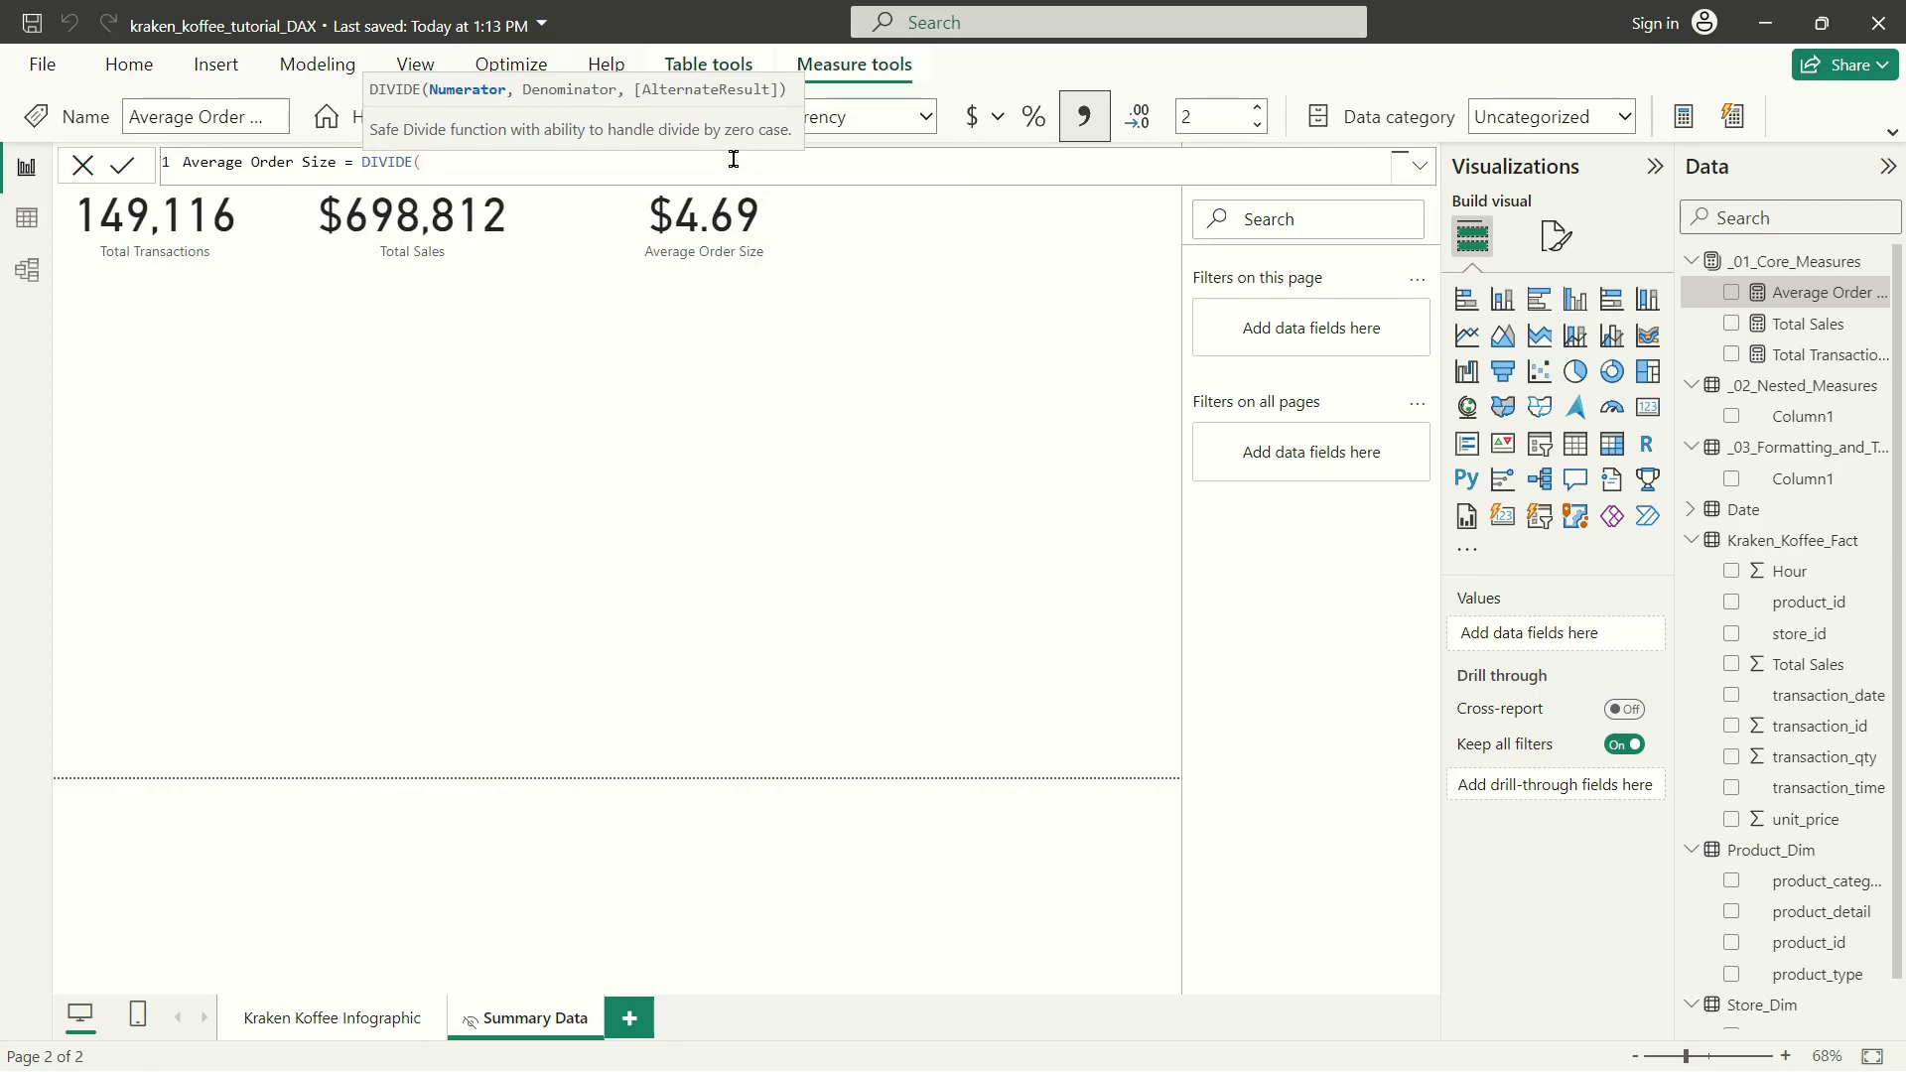
{"action": "type", "text": "total"}
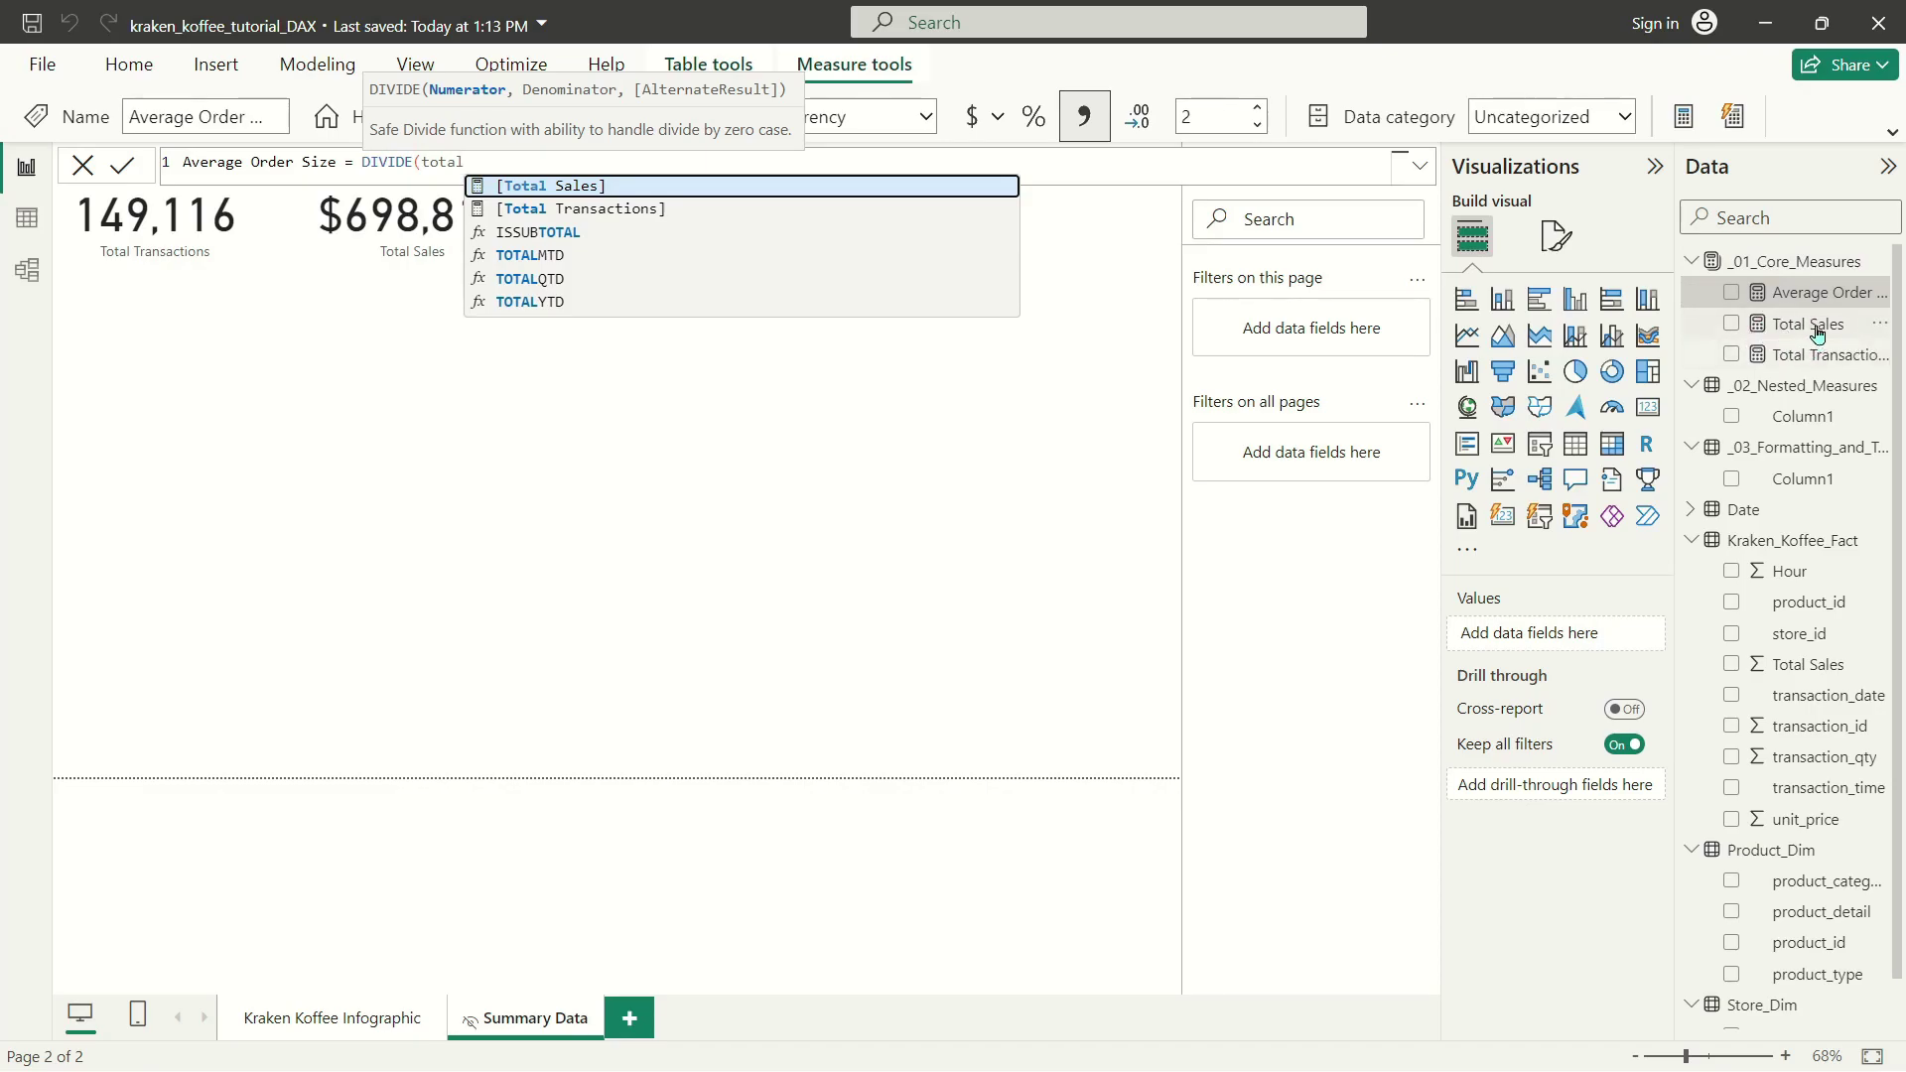
{"action": "left_click", "coordinate": [718, 189]}
{"action": "type", "text": ",t"}
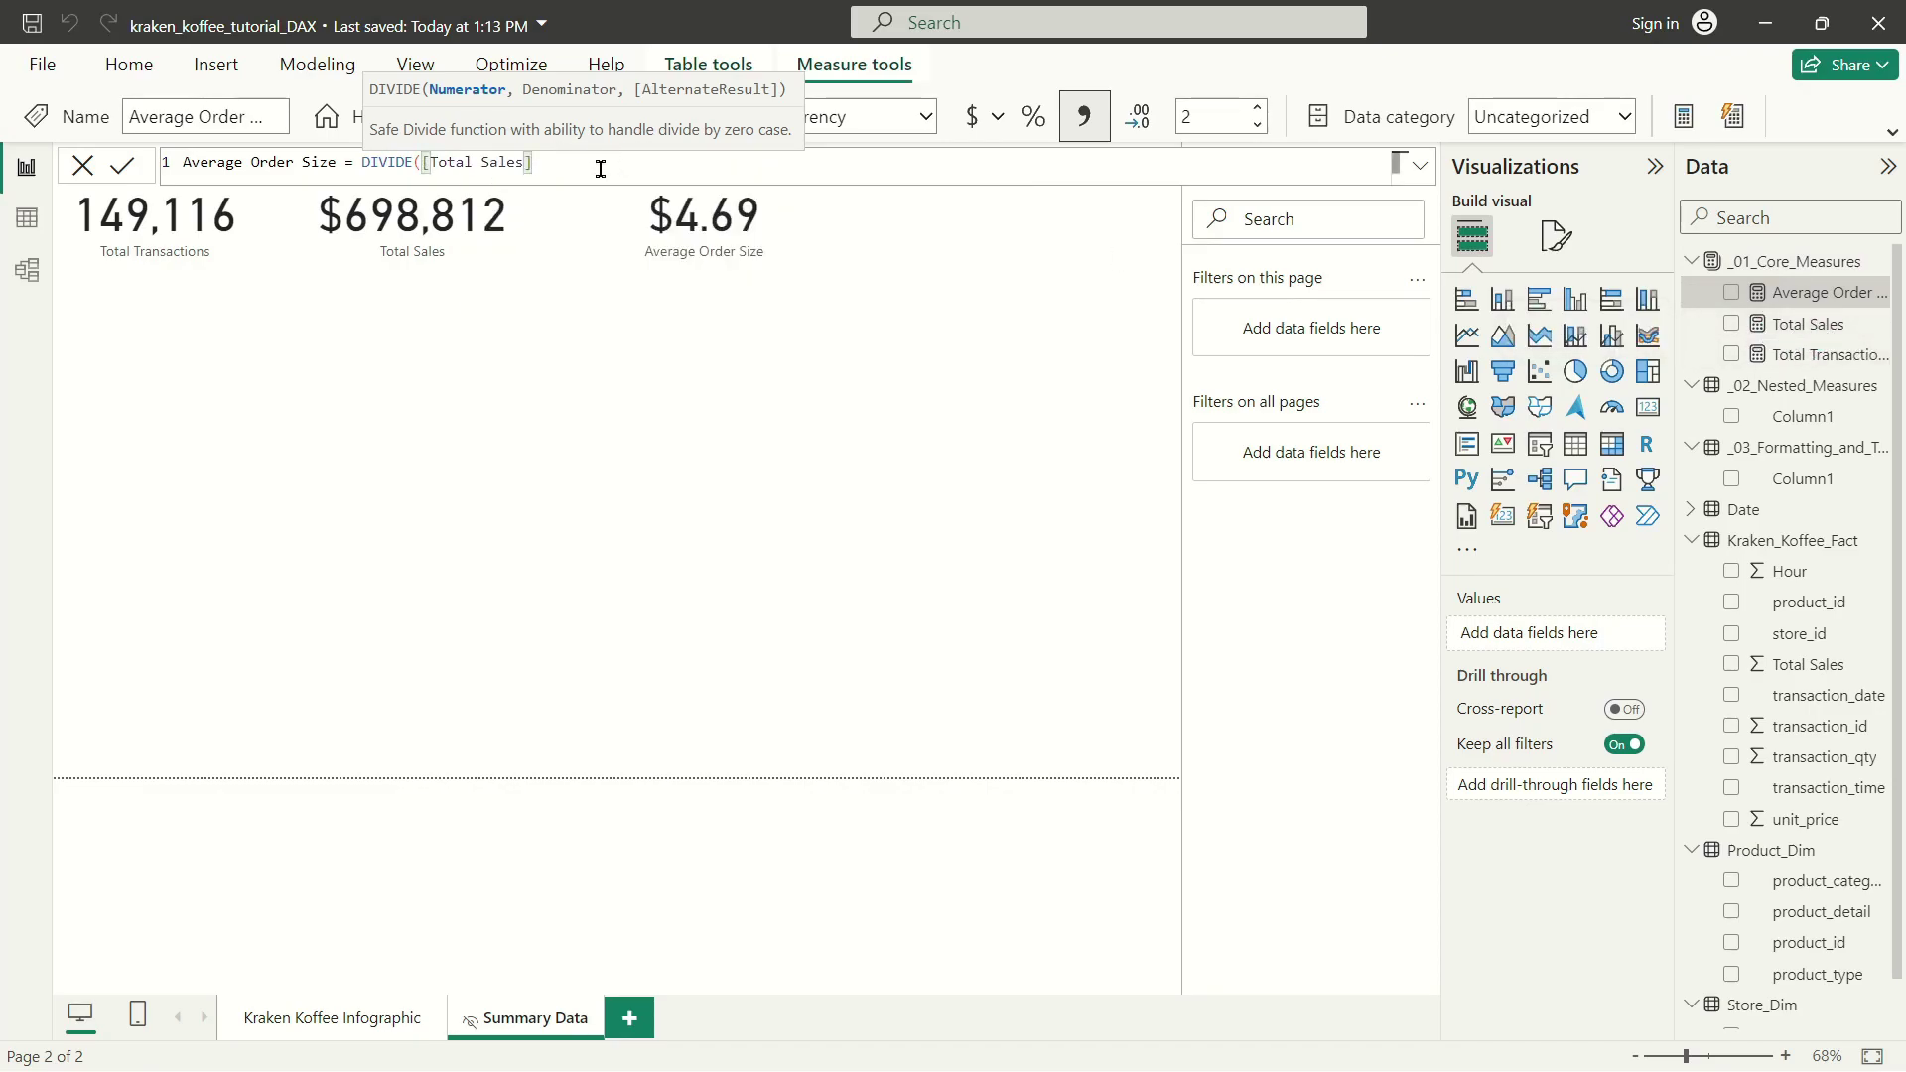
{"action": "type", "text": "otal"}
{"action": "key", "text": "Down"}
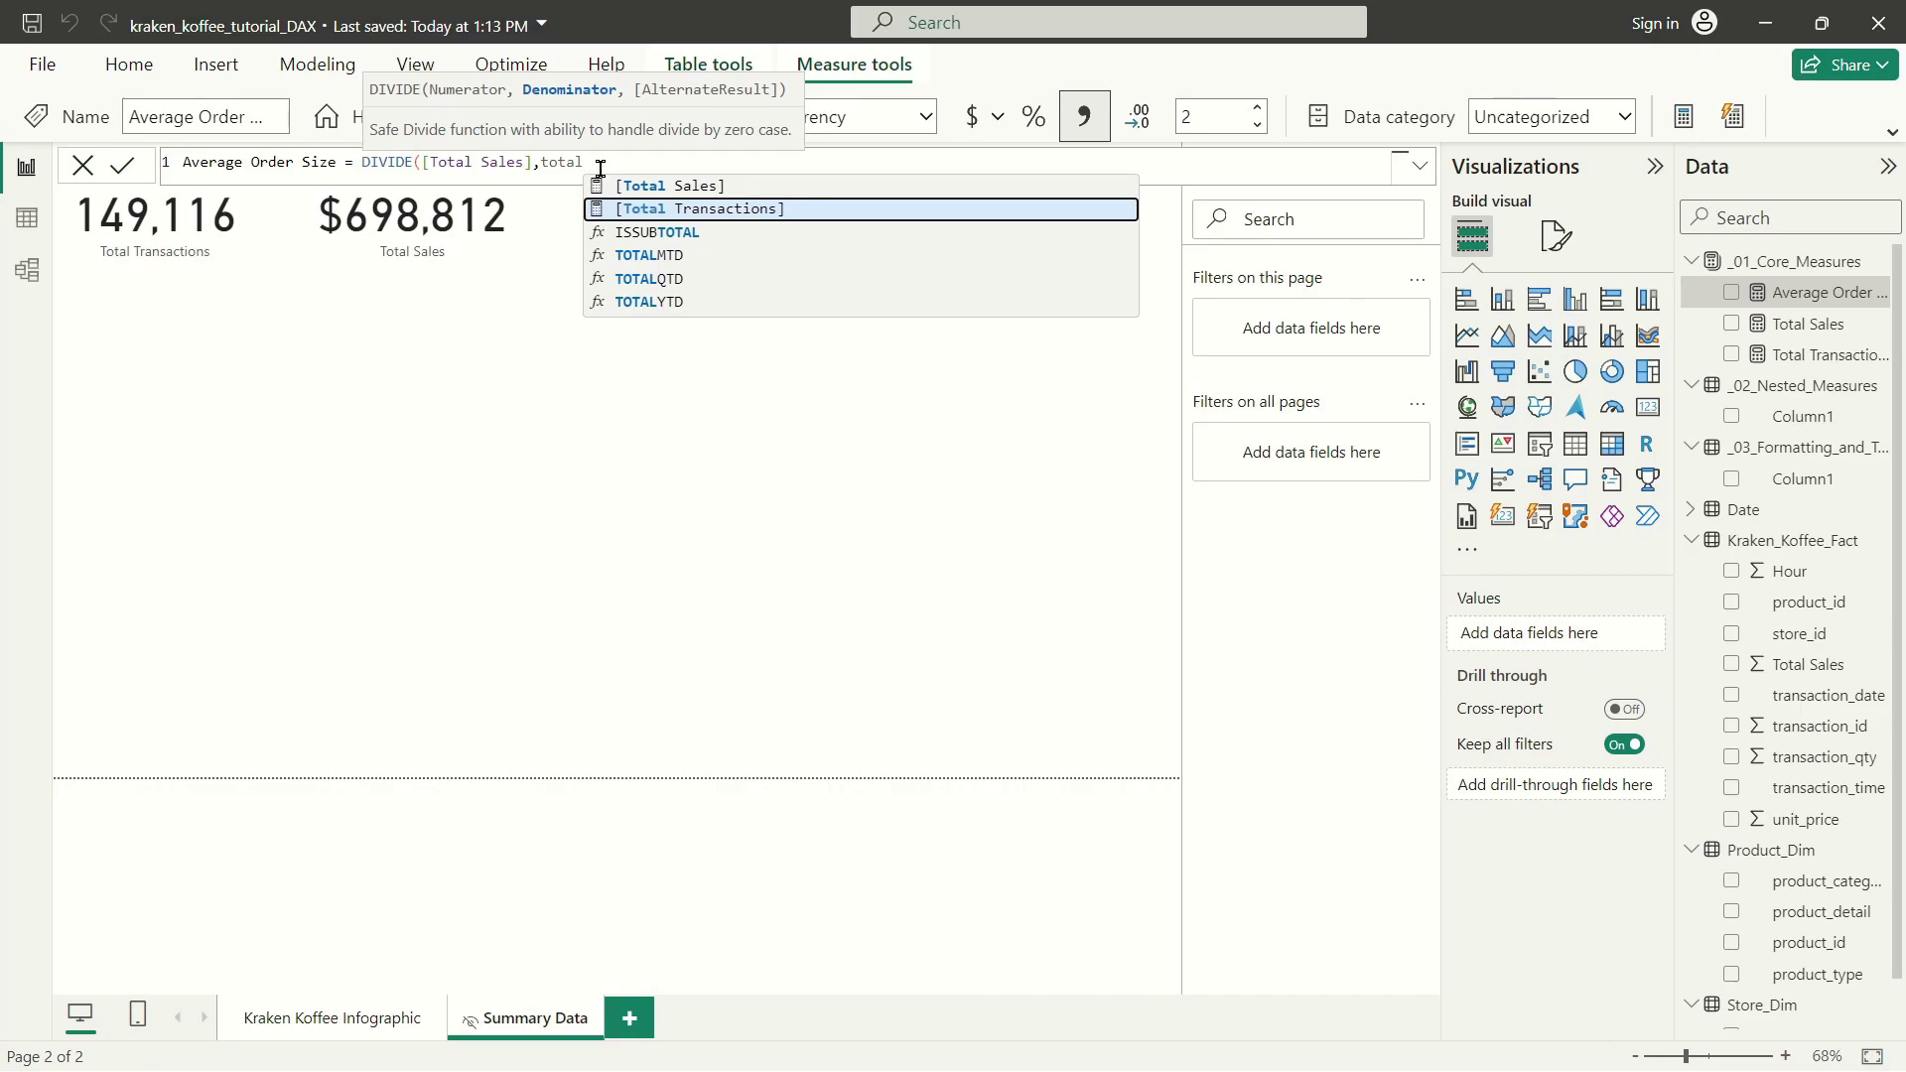
{"action": "key", "text": "Tab"}
{"action": "type", "text": ")"}
{"action": "key", "text": "Return"}
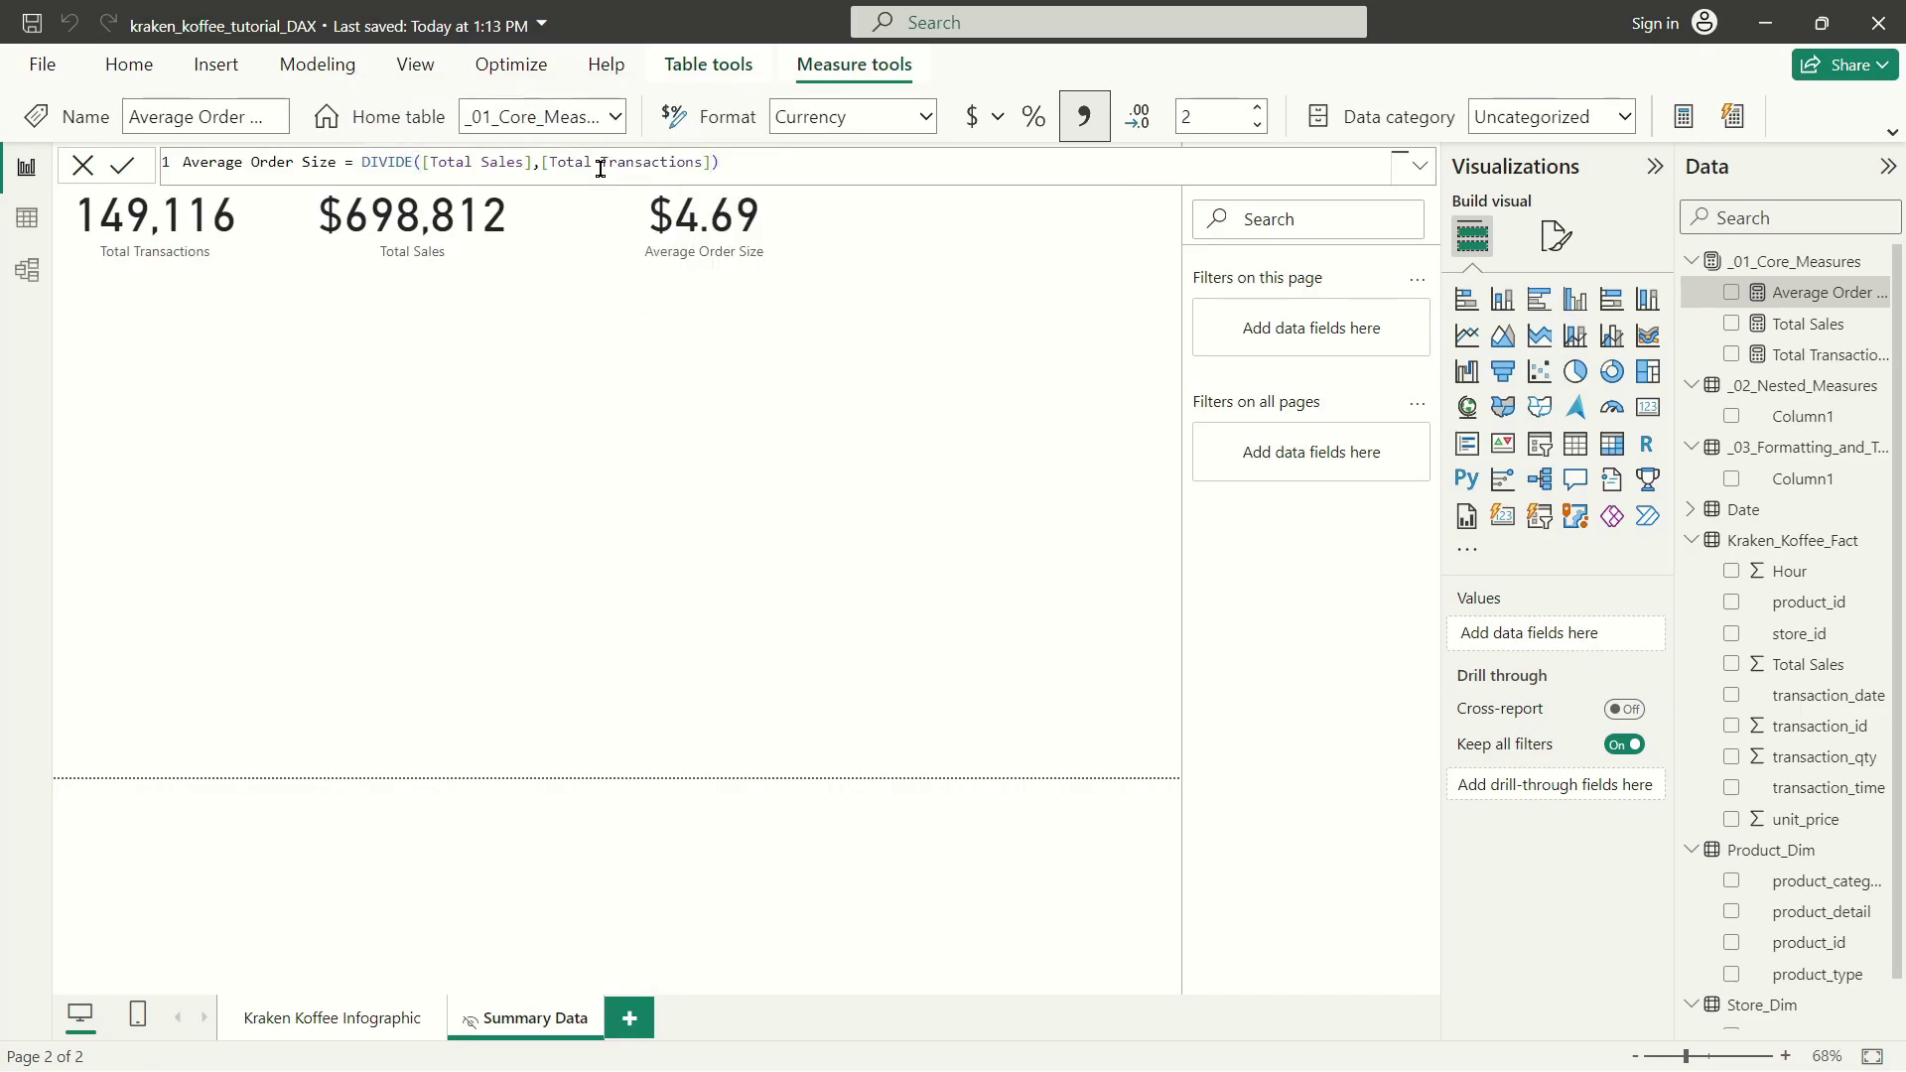
Try rewriting the Average Order Size formula as [Total Sales]/[Total Transactions] without DIVIDE, and undo these edits.
{"action": "left_click", "coordinate": [733, 242]}
{"action": "left_click", "coordinate": [1805, 292]}
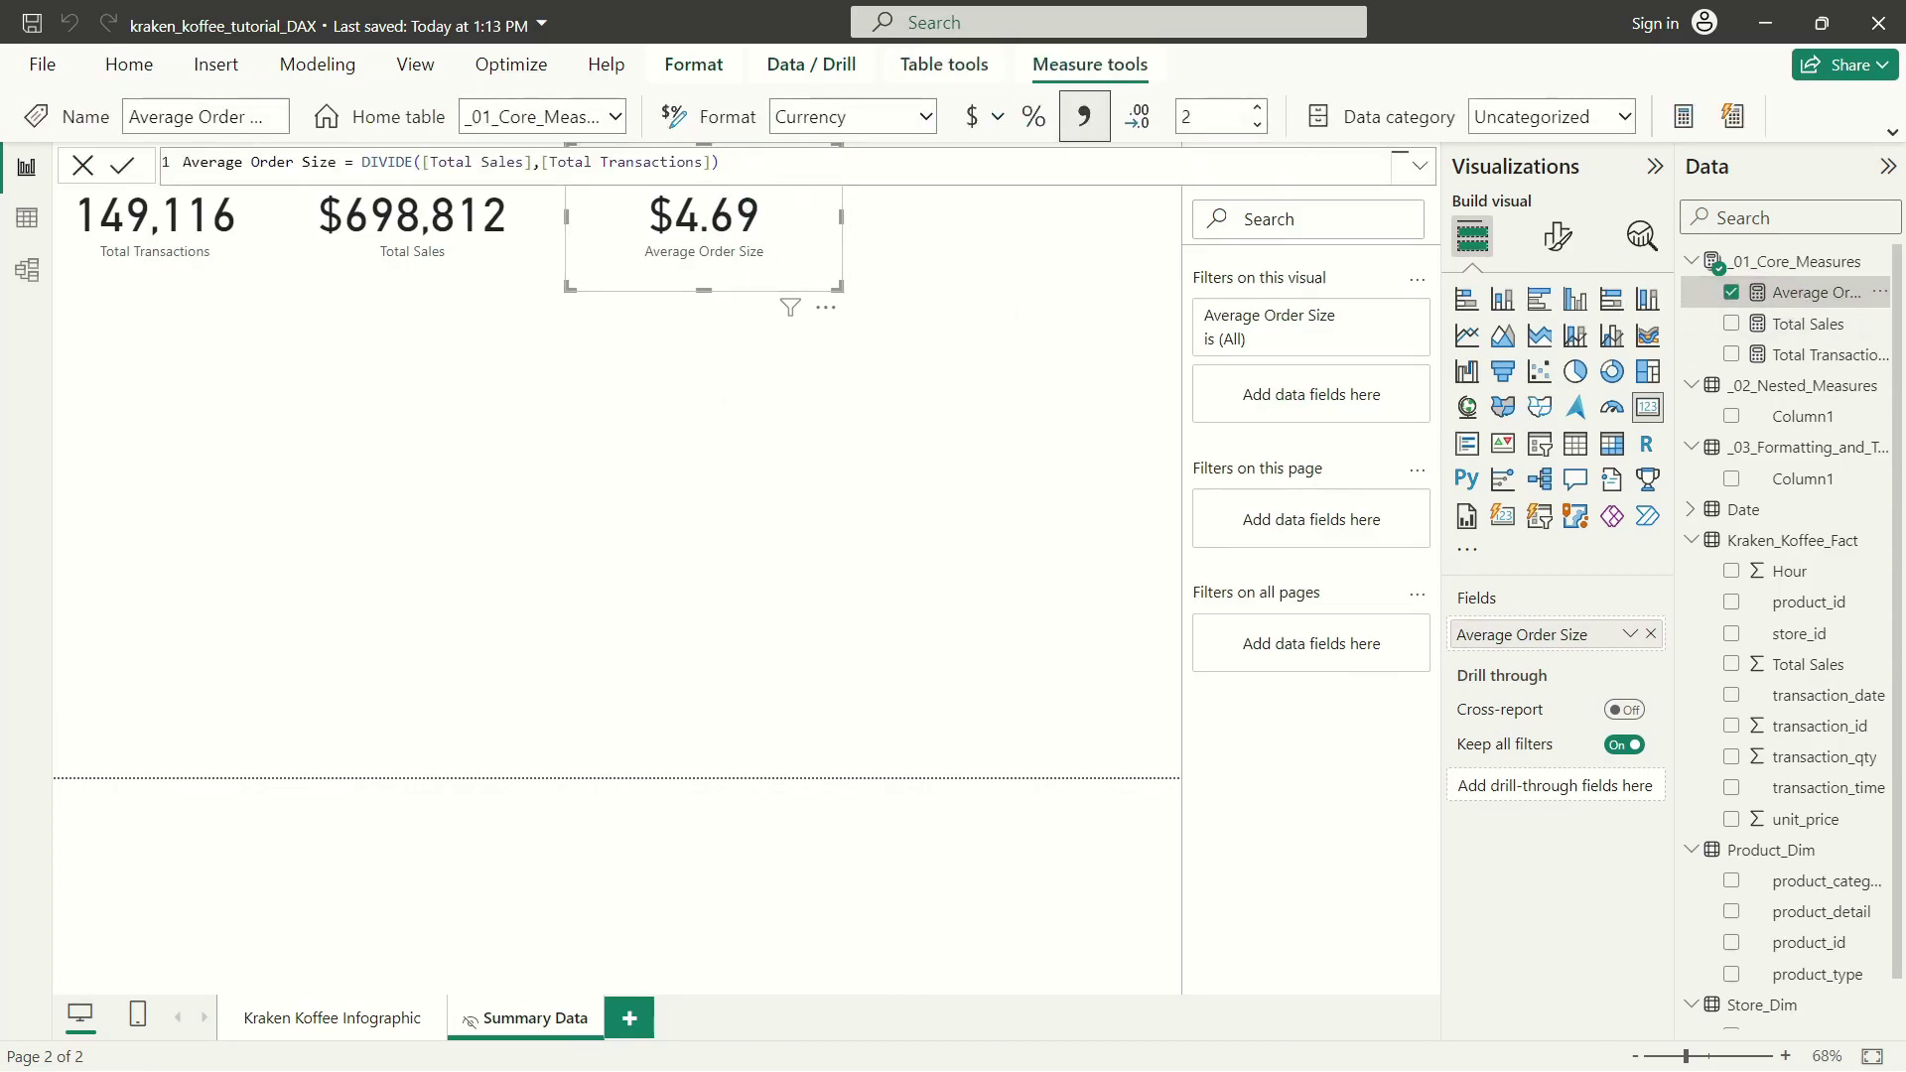
{"action": "double_click", "coordinate": [369, 161]}
{"action": "key", "text": "Delete"}
{"action": "key", "text": "Delete"}
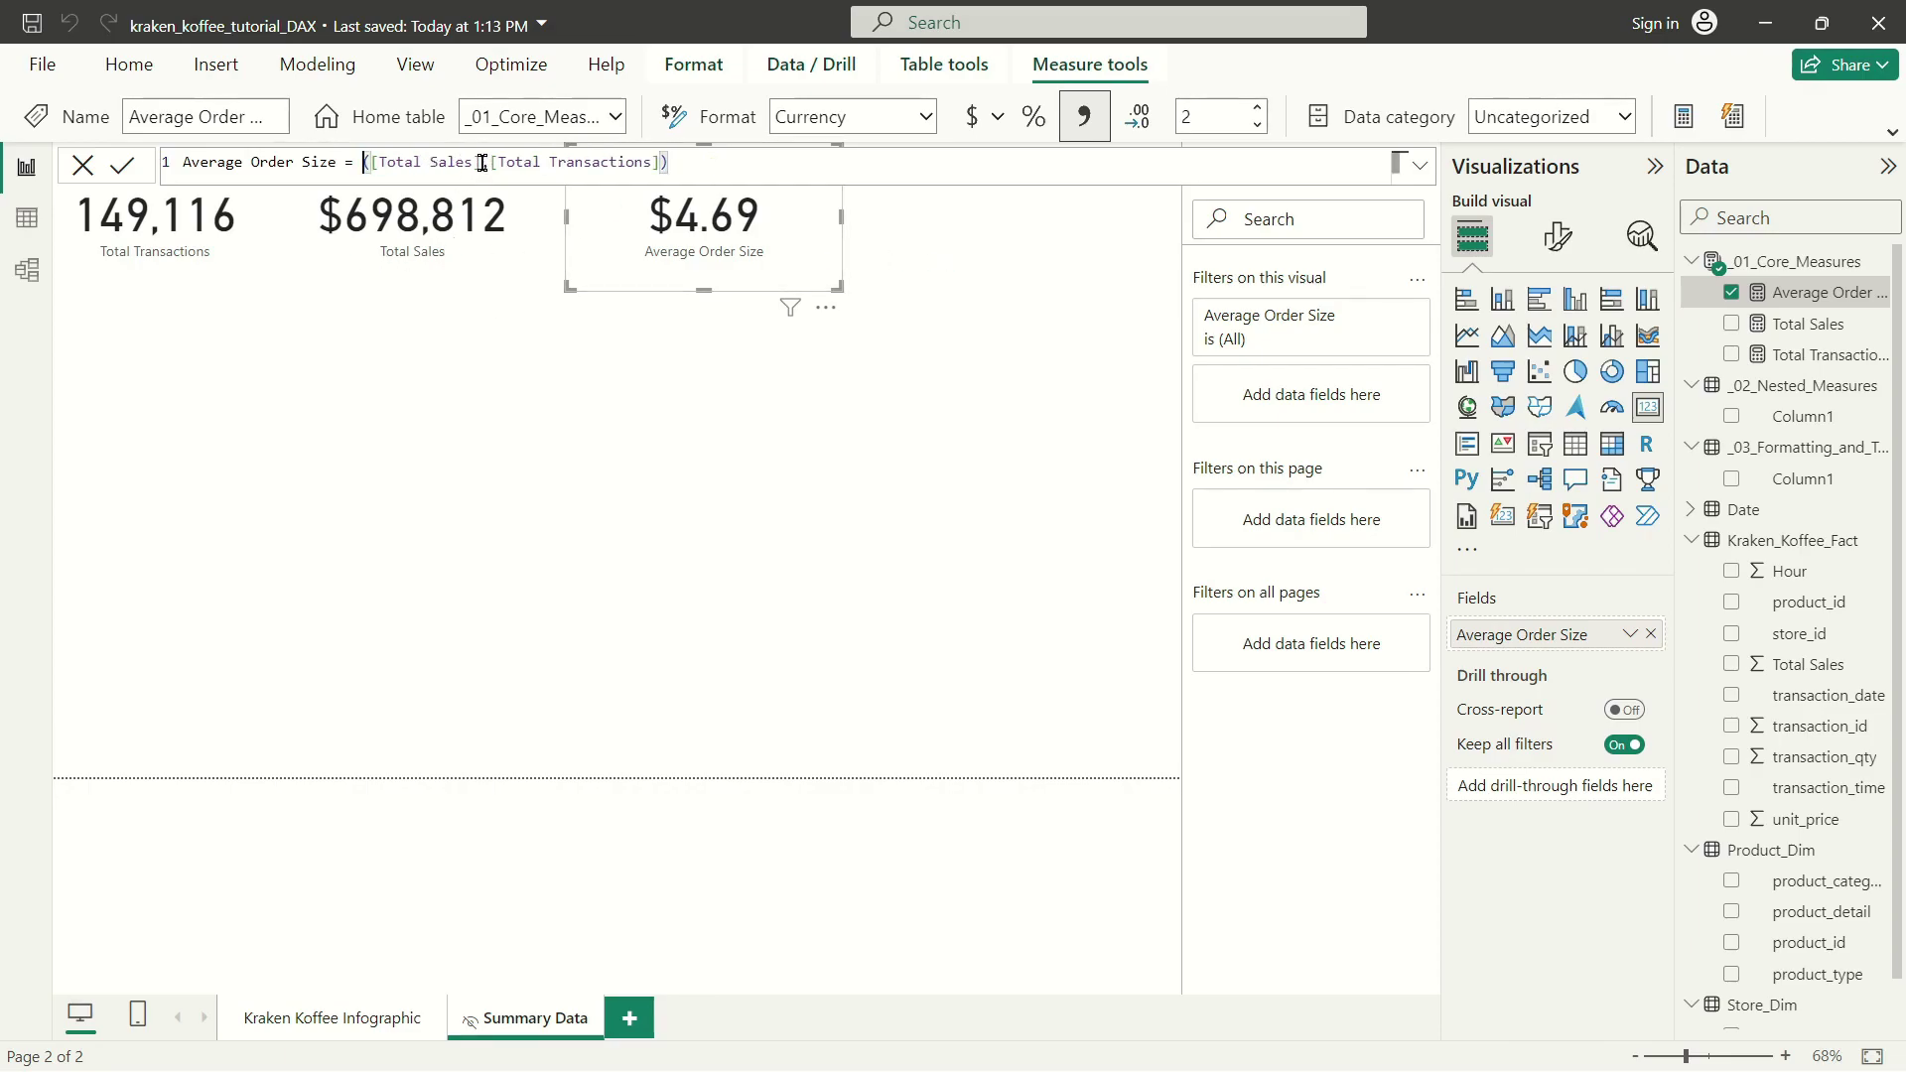
{"action": "left_click", "coordinate": [478, 163]}
{"action": "type", "text": "/"}
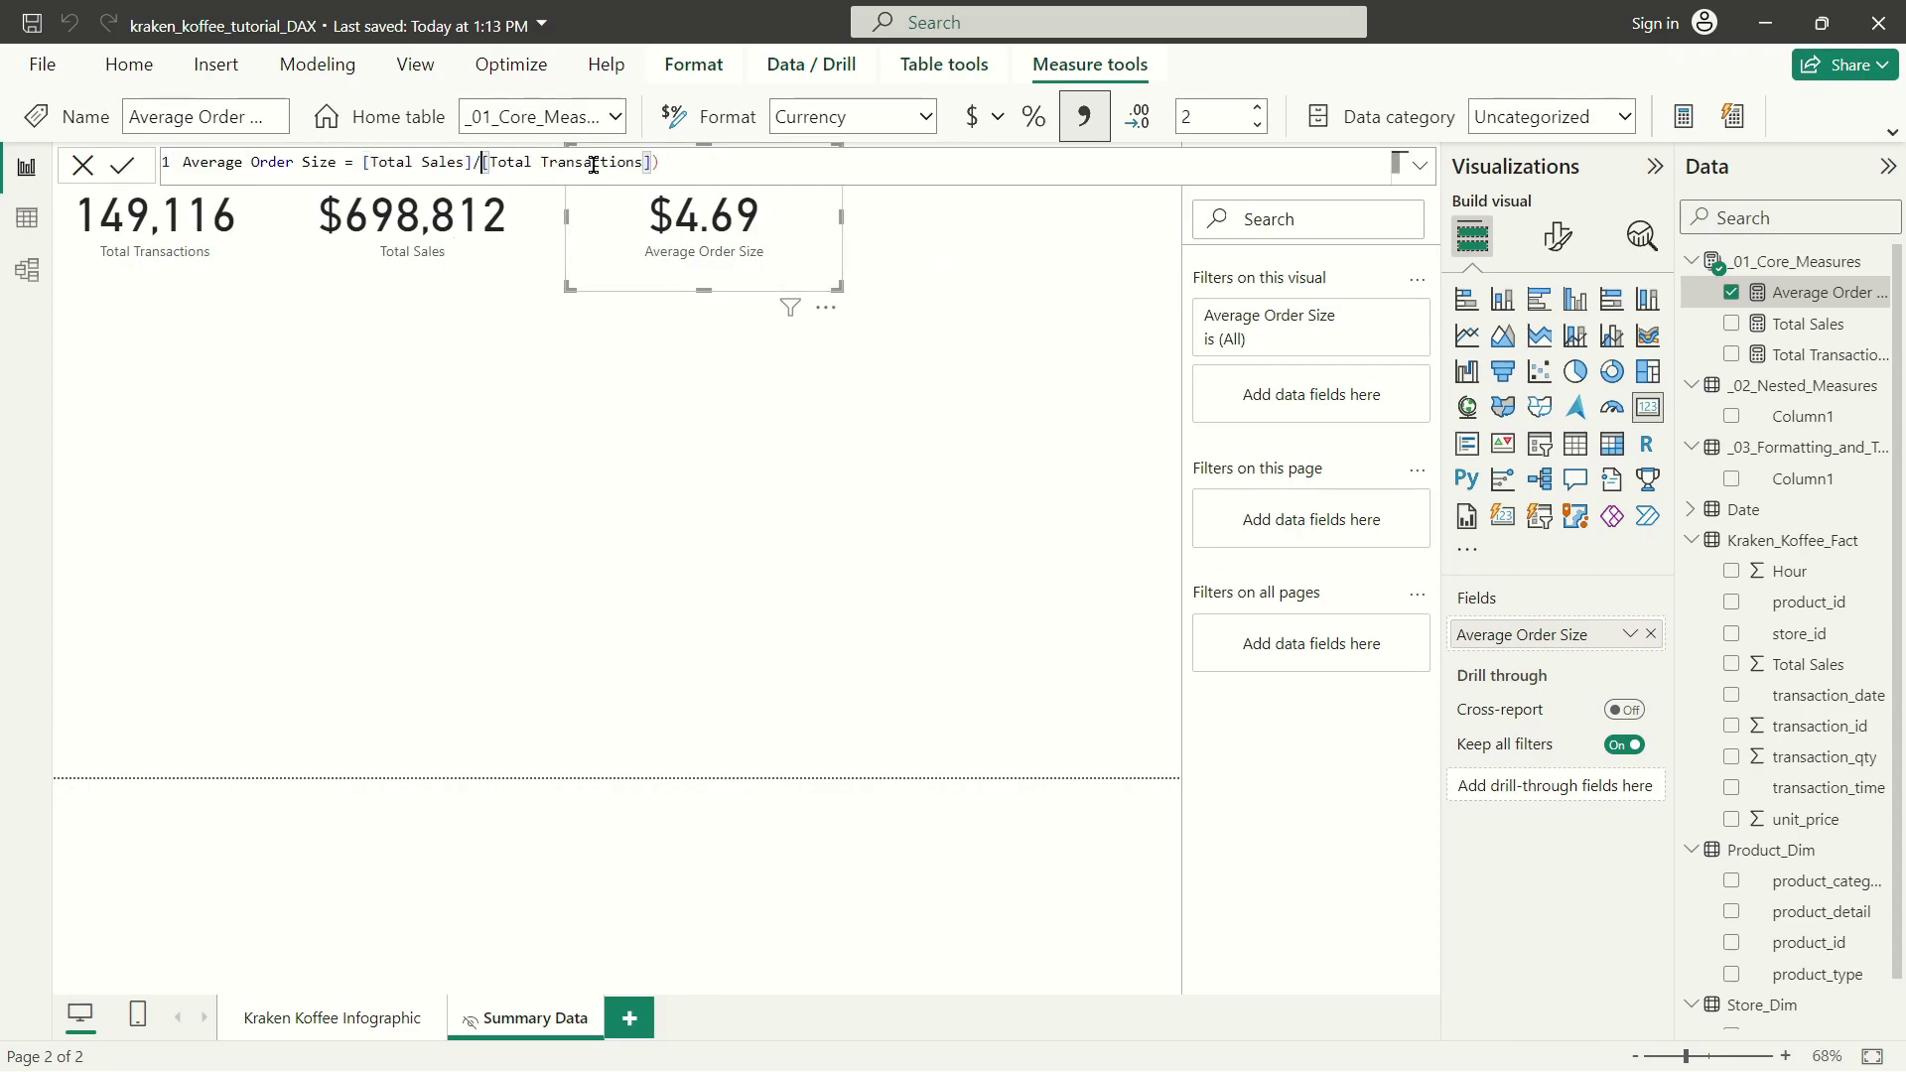
{"action": "left_click", "coordinate": [688, 165]}
{"action": "key", "text": "BackSpace"}
{"action": "key", "text": "ctrl+z"}
{"action": "key", "text": "ctrl+z"}
{"action": "key", "text": "ctrl+z"}
{"action": "key", "text": "ctrl+z"}
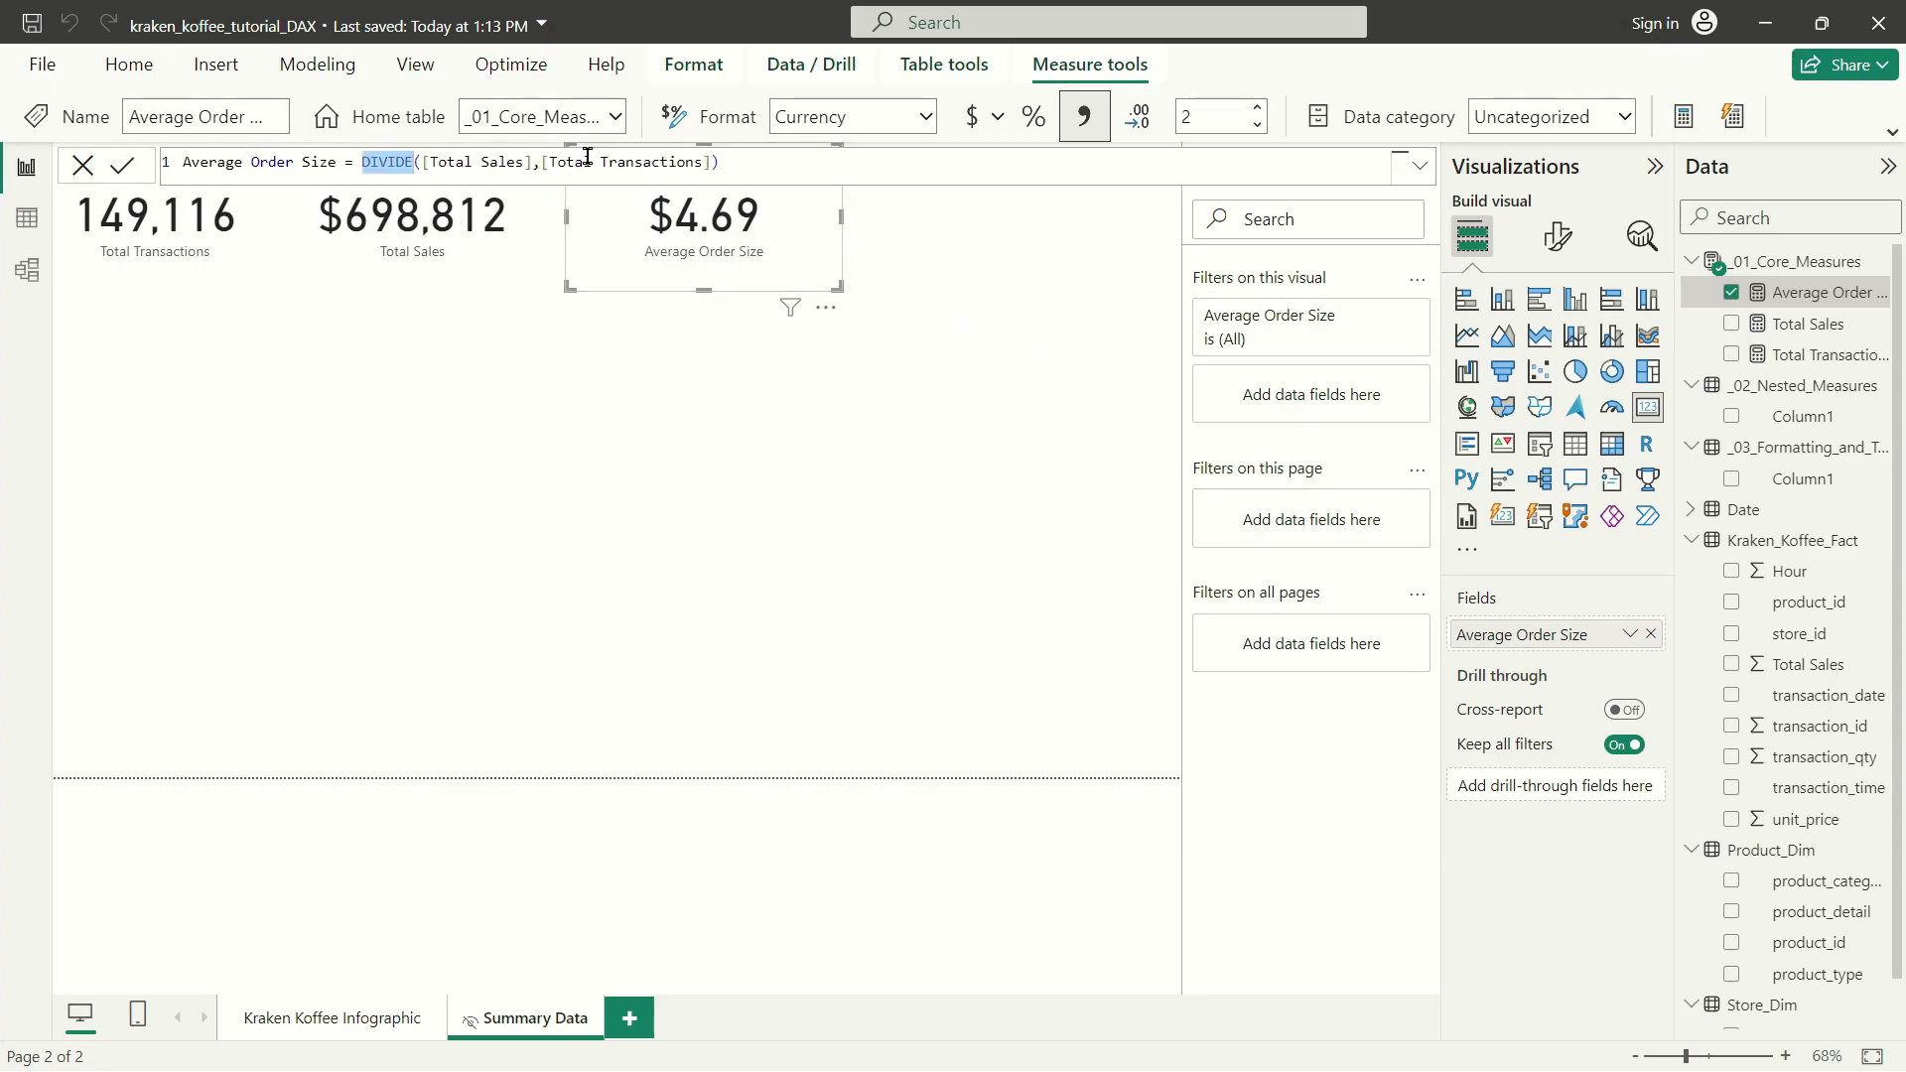
{"action": "left_click", "coordinate": [575, 166]}
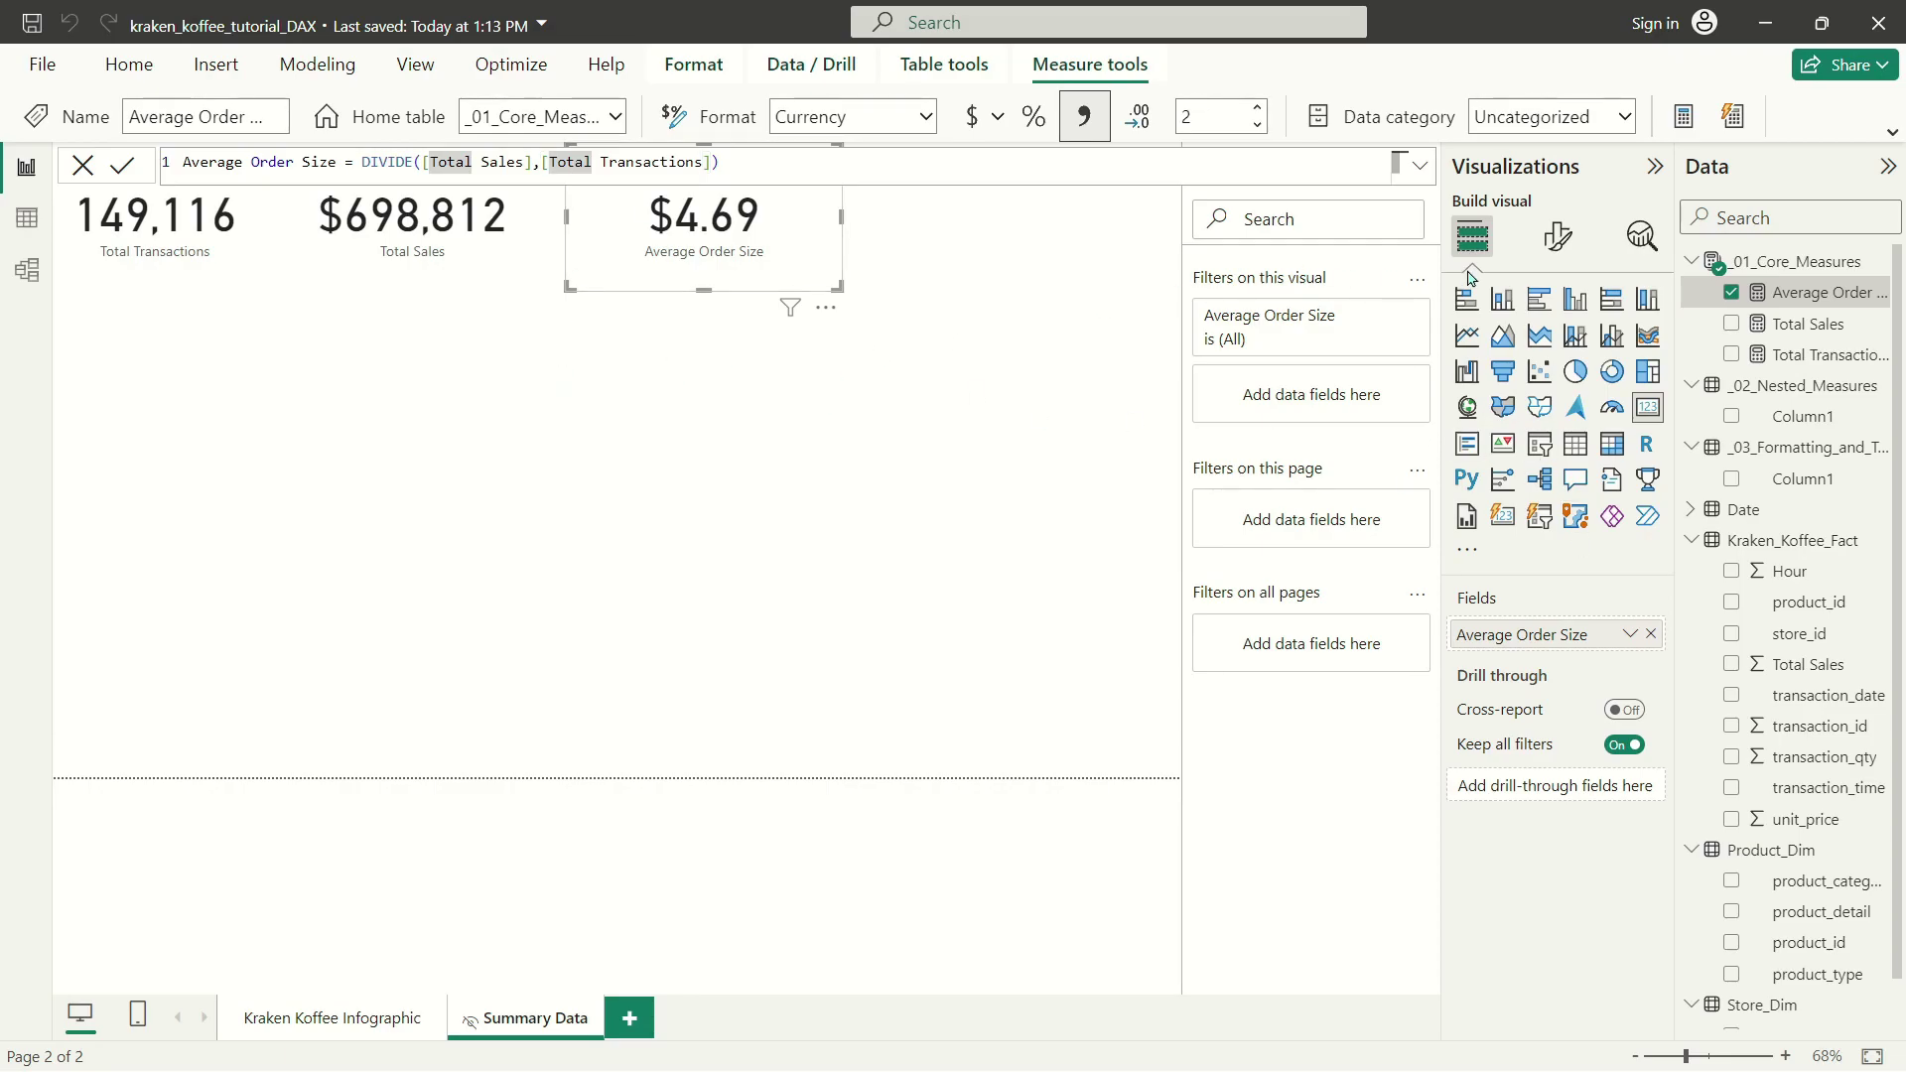
{"action": "left_click", "coordinate": [1106, 307]}
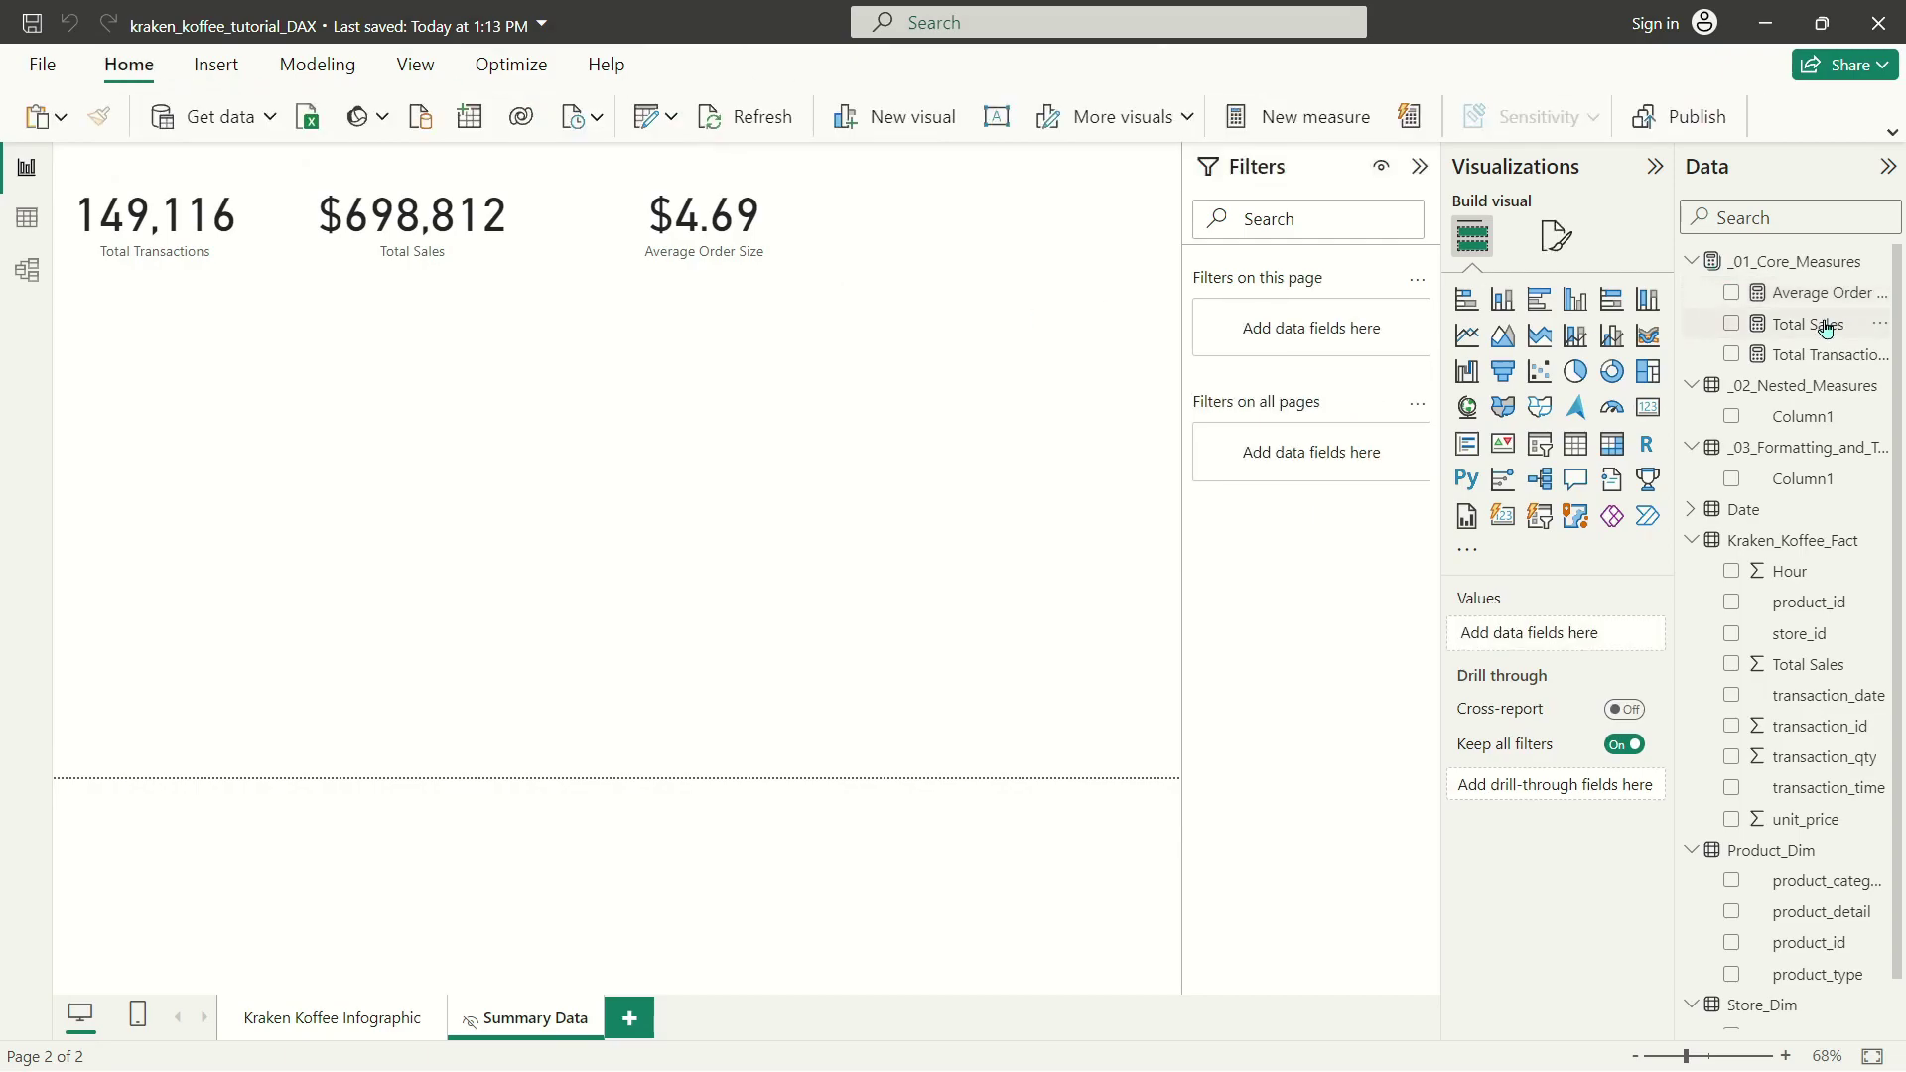
Create a measure in _01_Core_Measures defined as Total Stores = DISTINCTCOUNT(Store_Dim[store_id]).
{"action": "right_click", "coordinate": [1825, 328]}
{"action": "left_click", "coordinate": [1653, 396]}
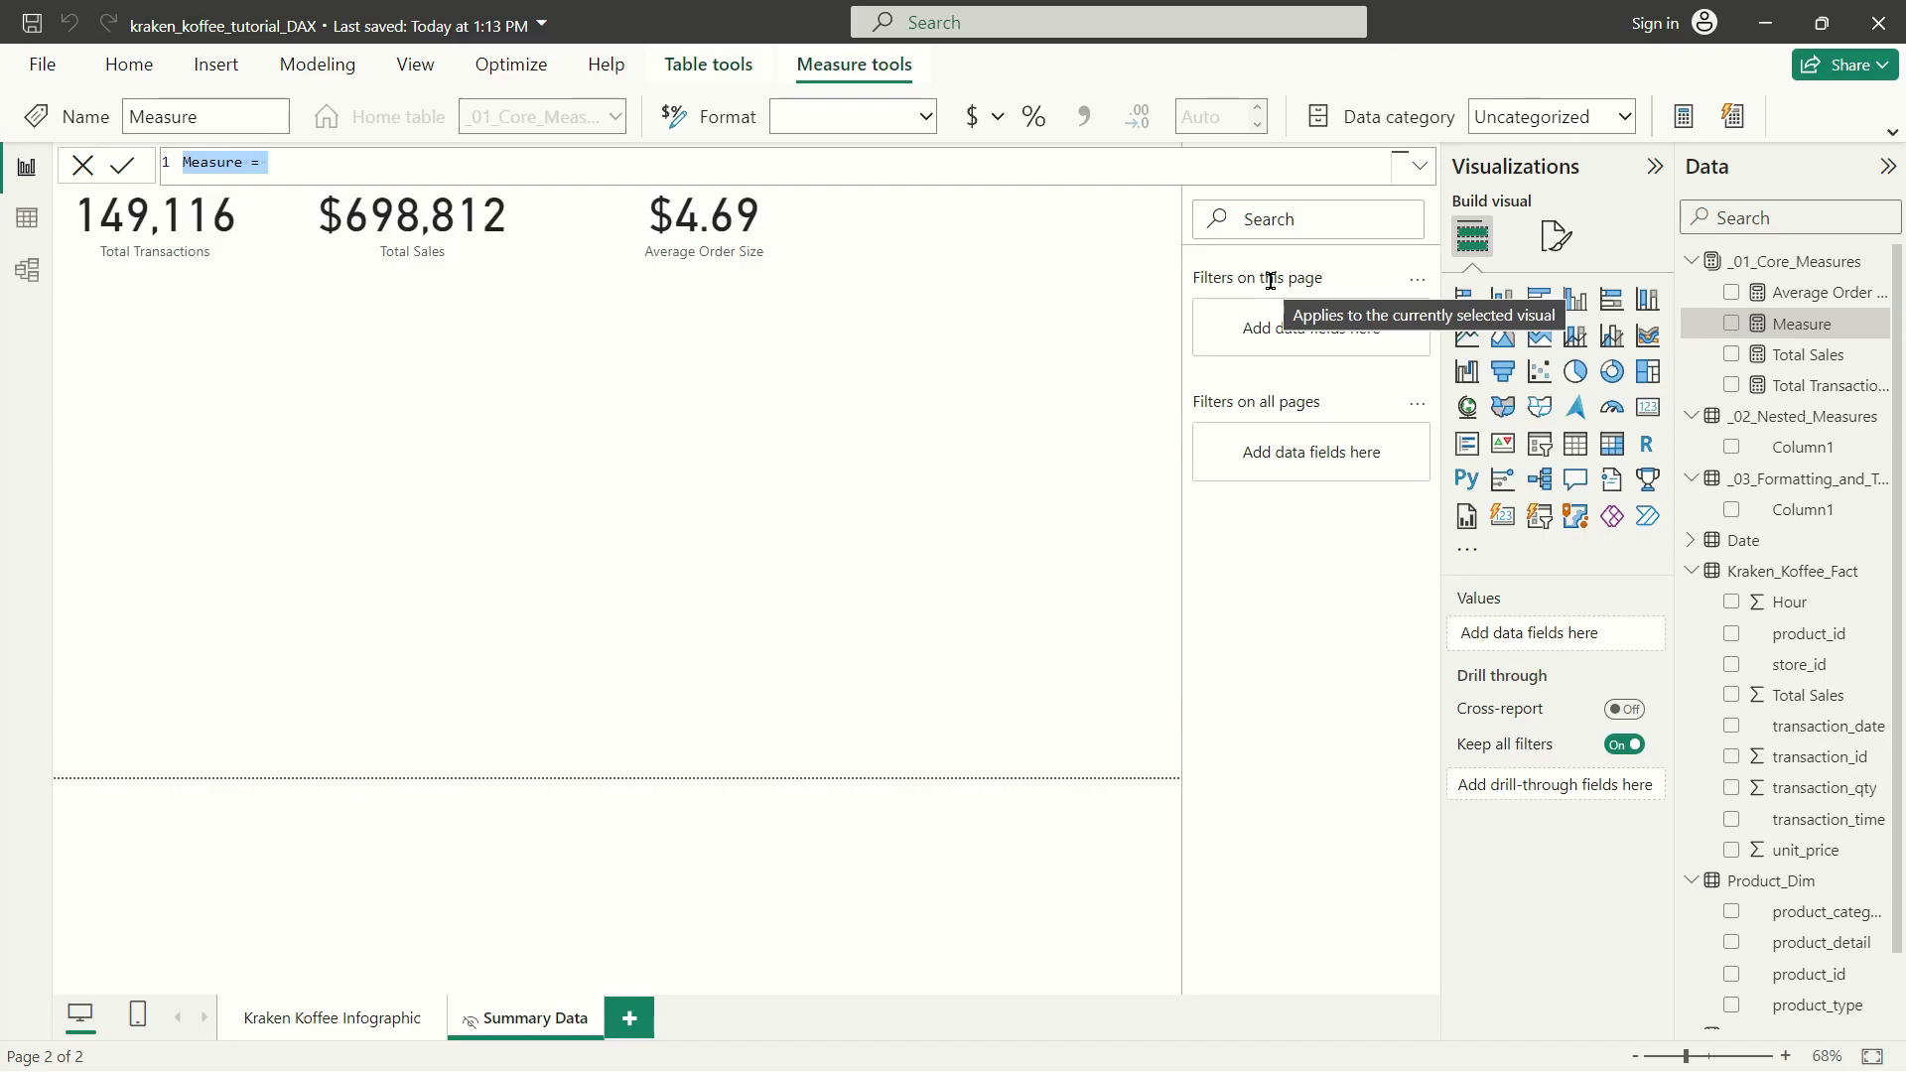
{"action": "type", "text": "Total S"}
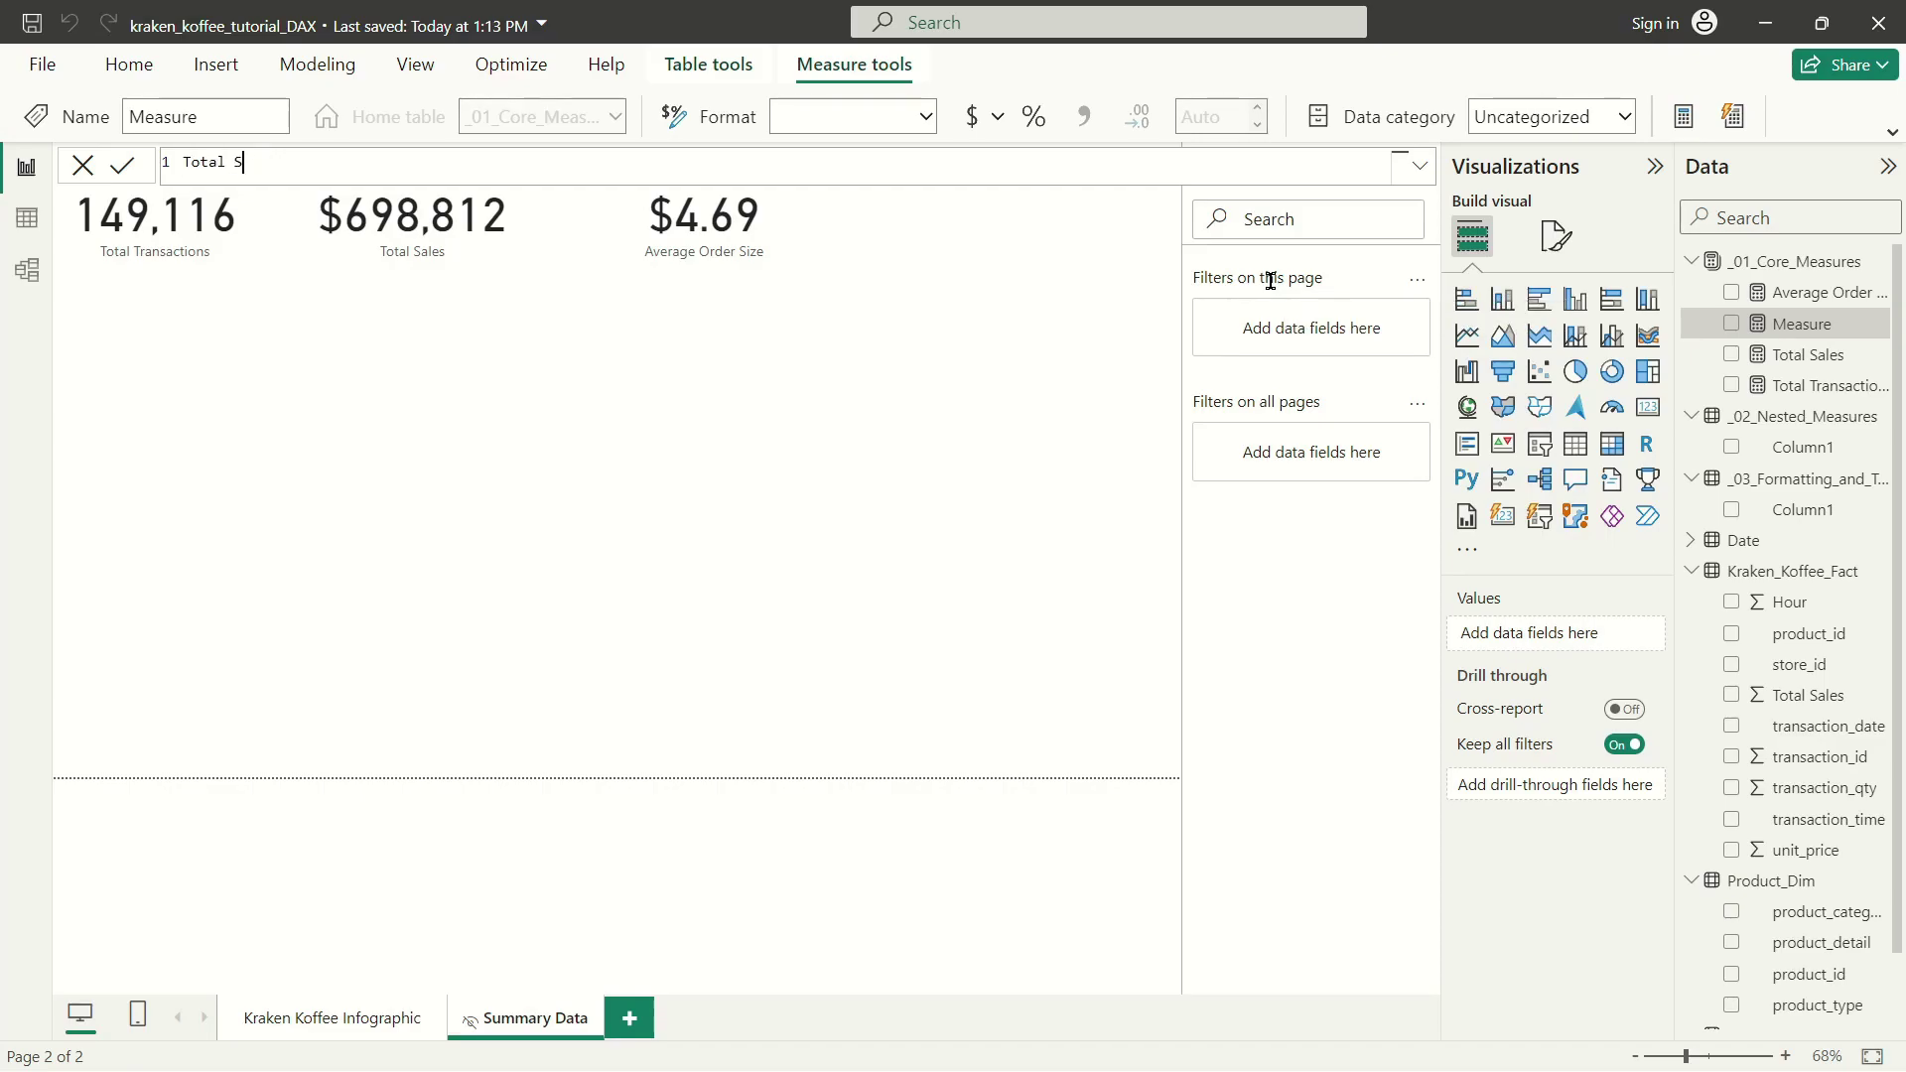
{"action": "type", "text": "tores = distin"}
{"action": "key", "text": "Down"}
{"action": "key", "text": "Tab"}
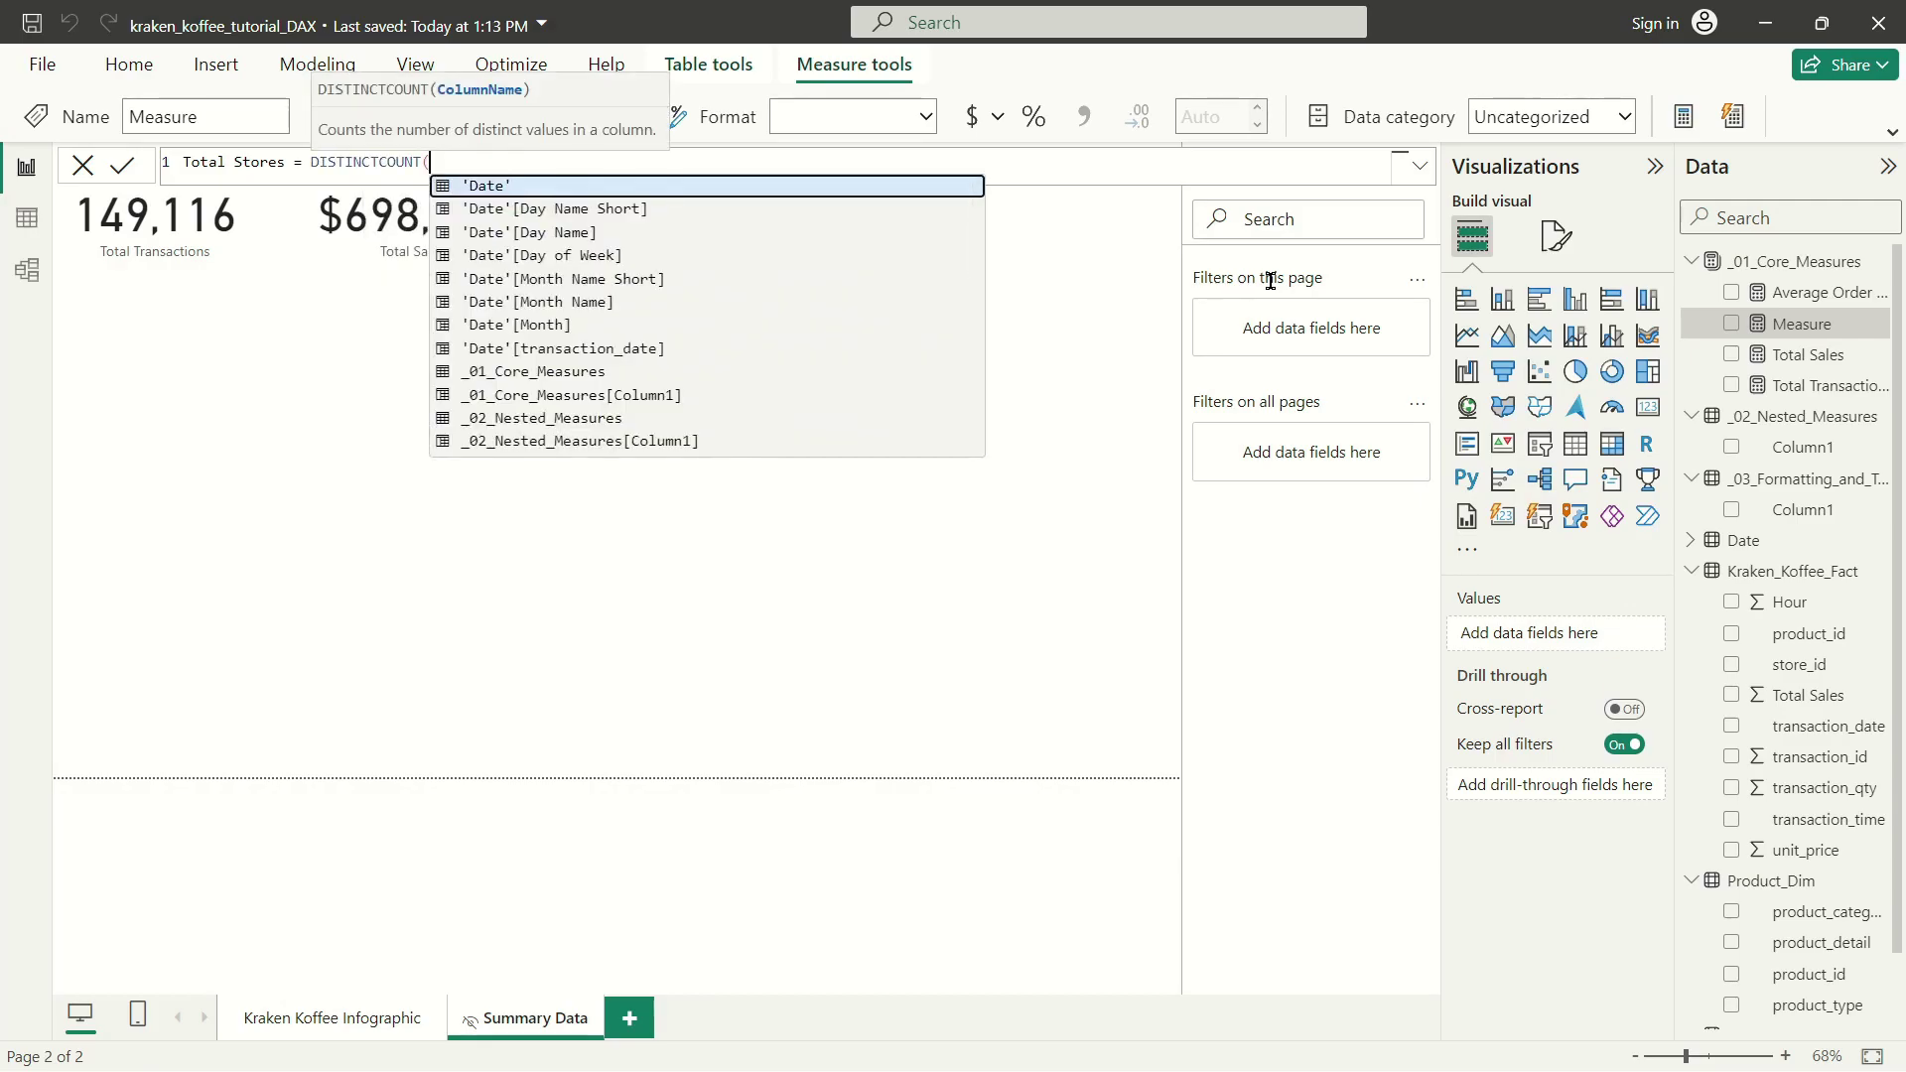
{"action": "type", "text": "sto"}
{"action": "key", "text": "Down"}
{"action": "key", "text": "Tab"}
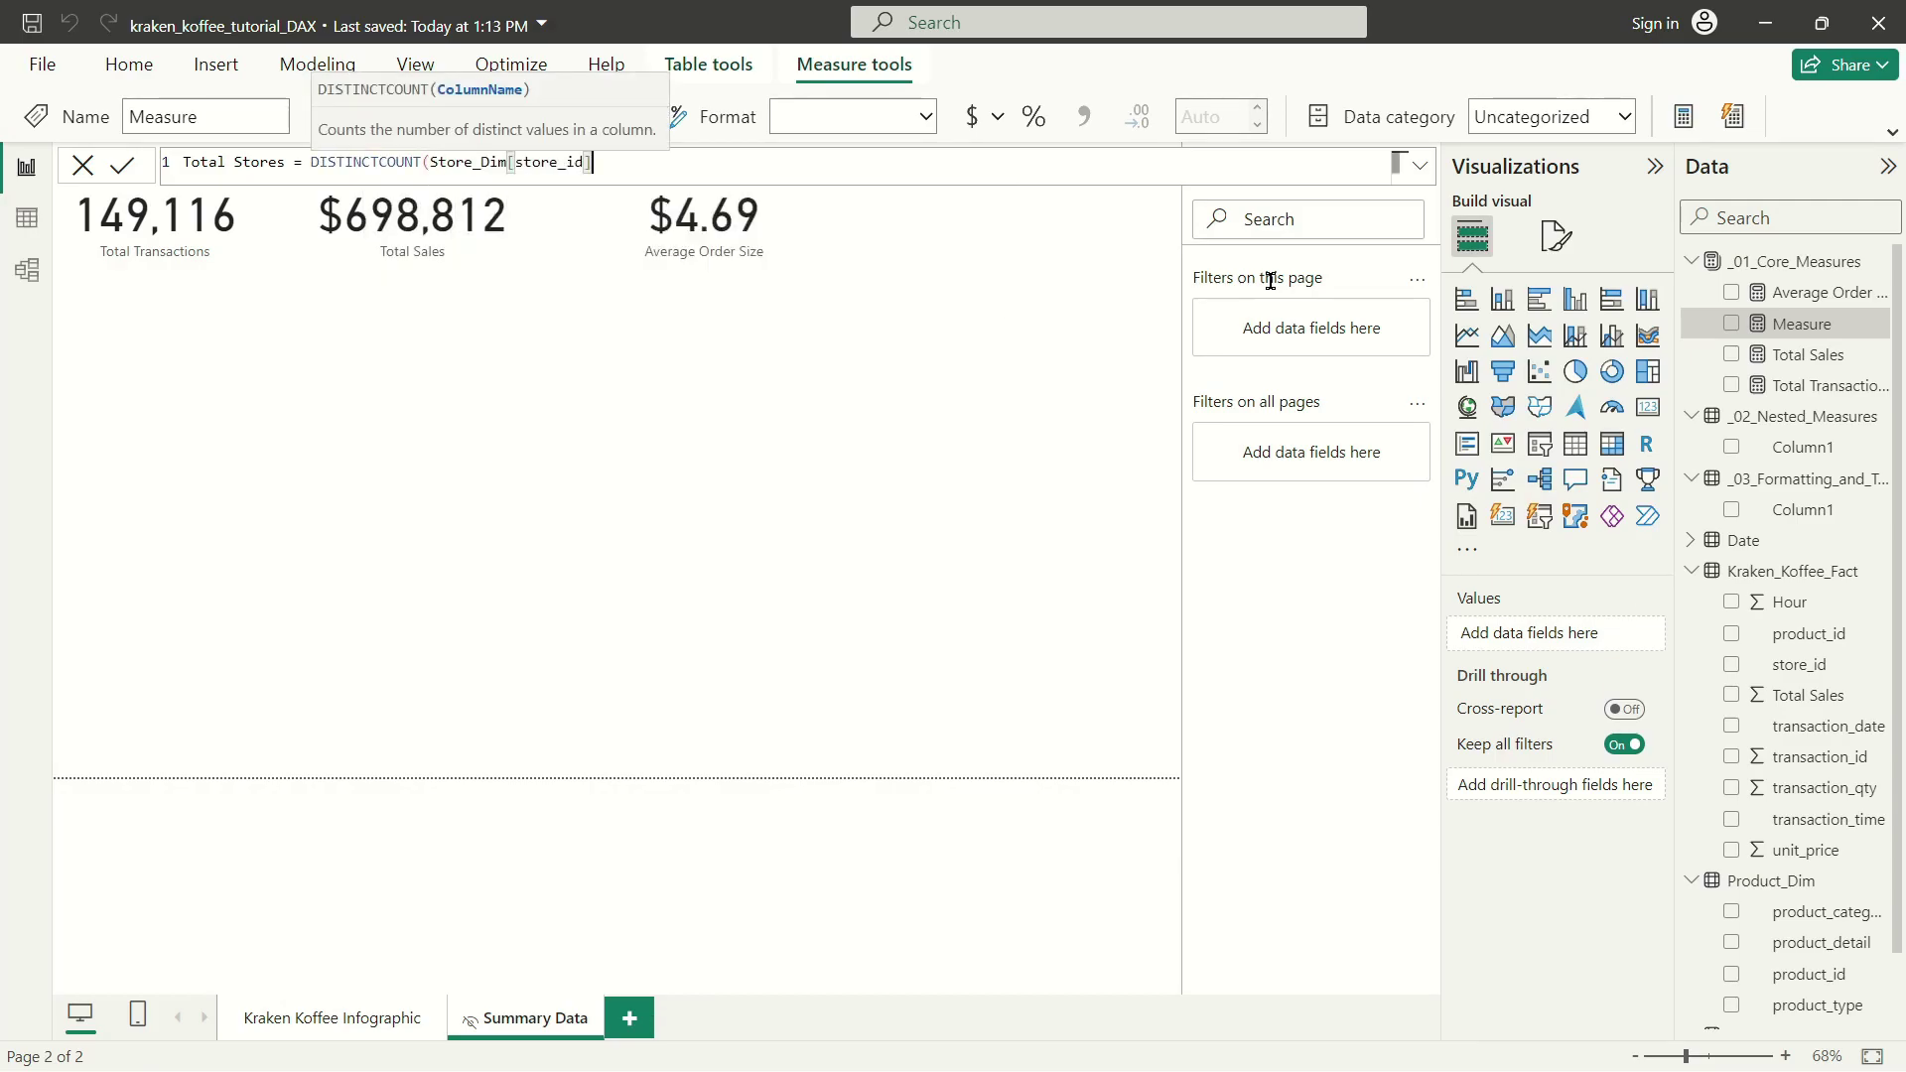
{"action": "type", "text": ")"}
{"action": "key", "text": "Return"}
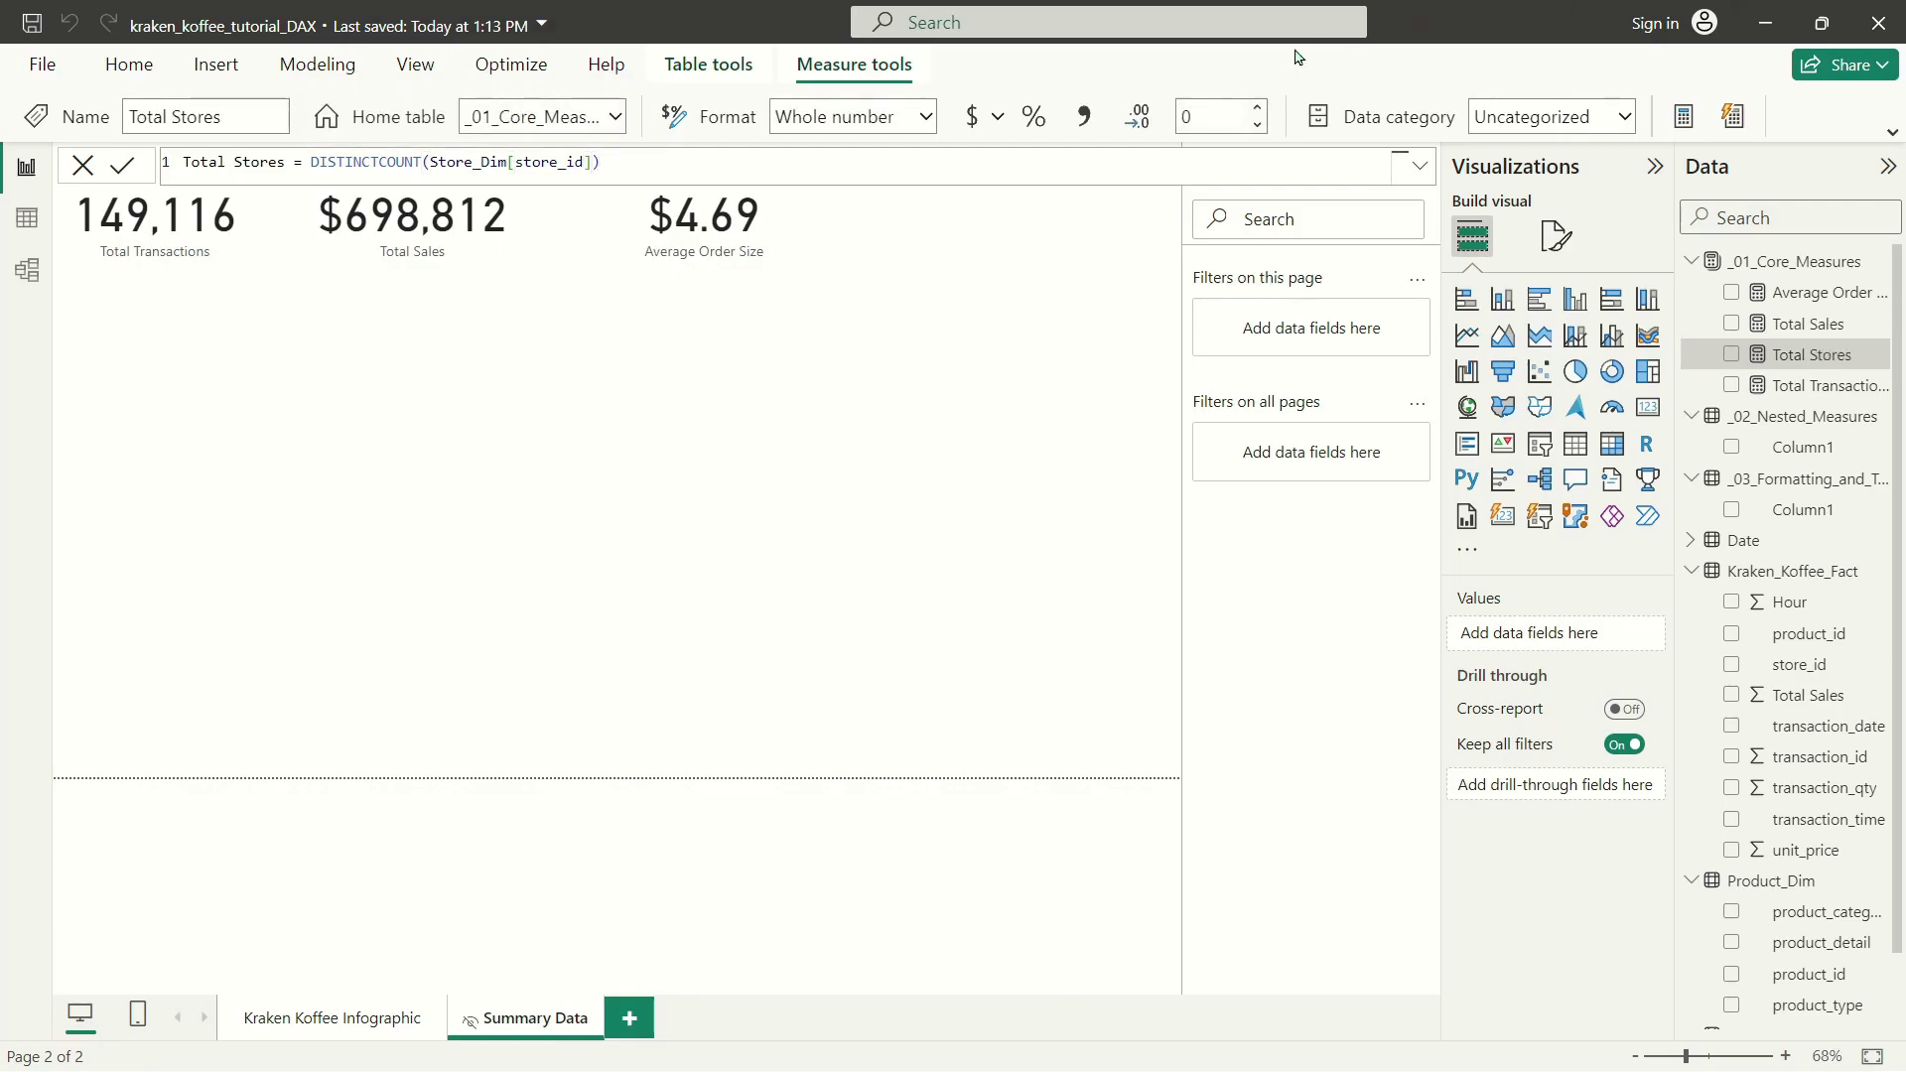
Place a copy of the Average Order Size card beside the original and replace its field with the Total Stores measure.
{"action": "left_click", "coordinate": [822, 264]}
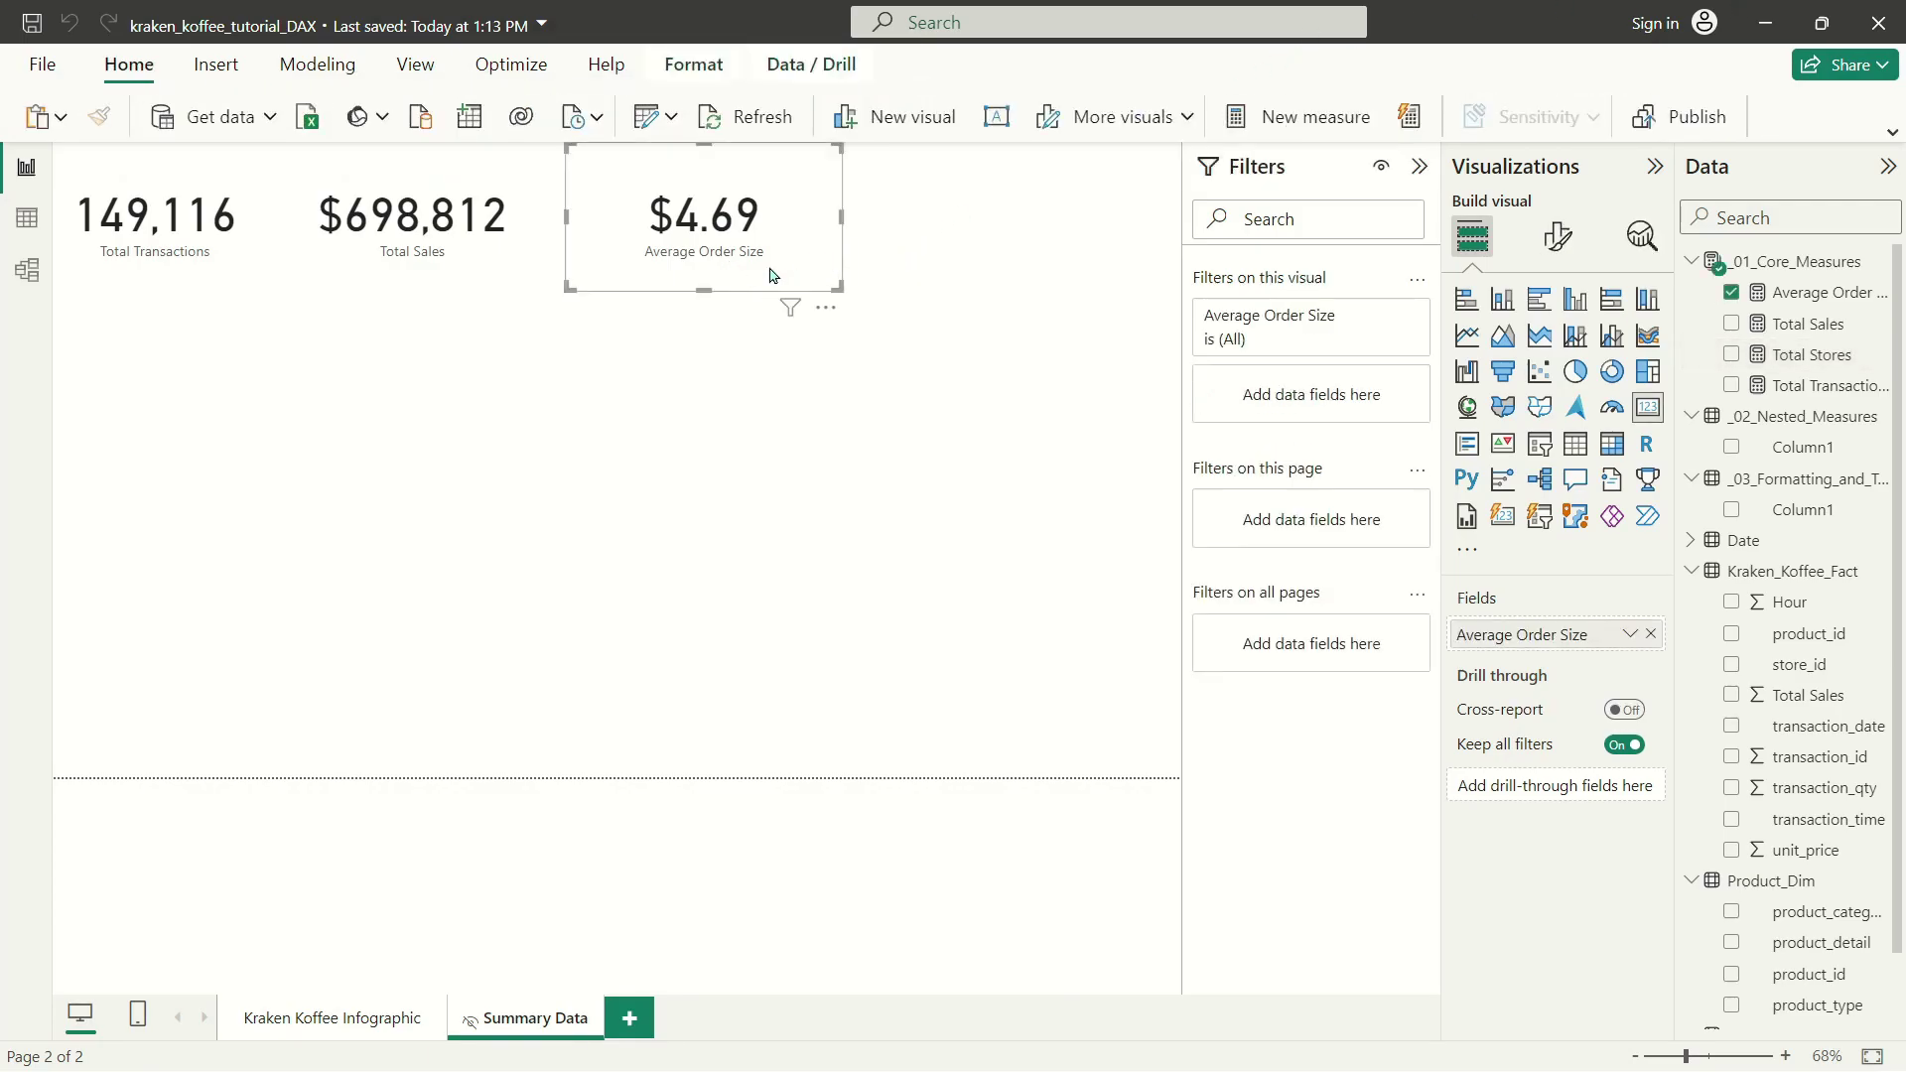
{"action": "key", "text": "ctrl+c"}
{"action": "key", "text": "ctrl+v"}
{"action": "left_click_drag", "start_coordinate": [894, 288], "coordinate": [973, 235]}
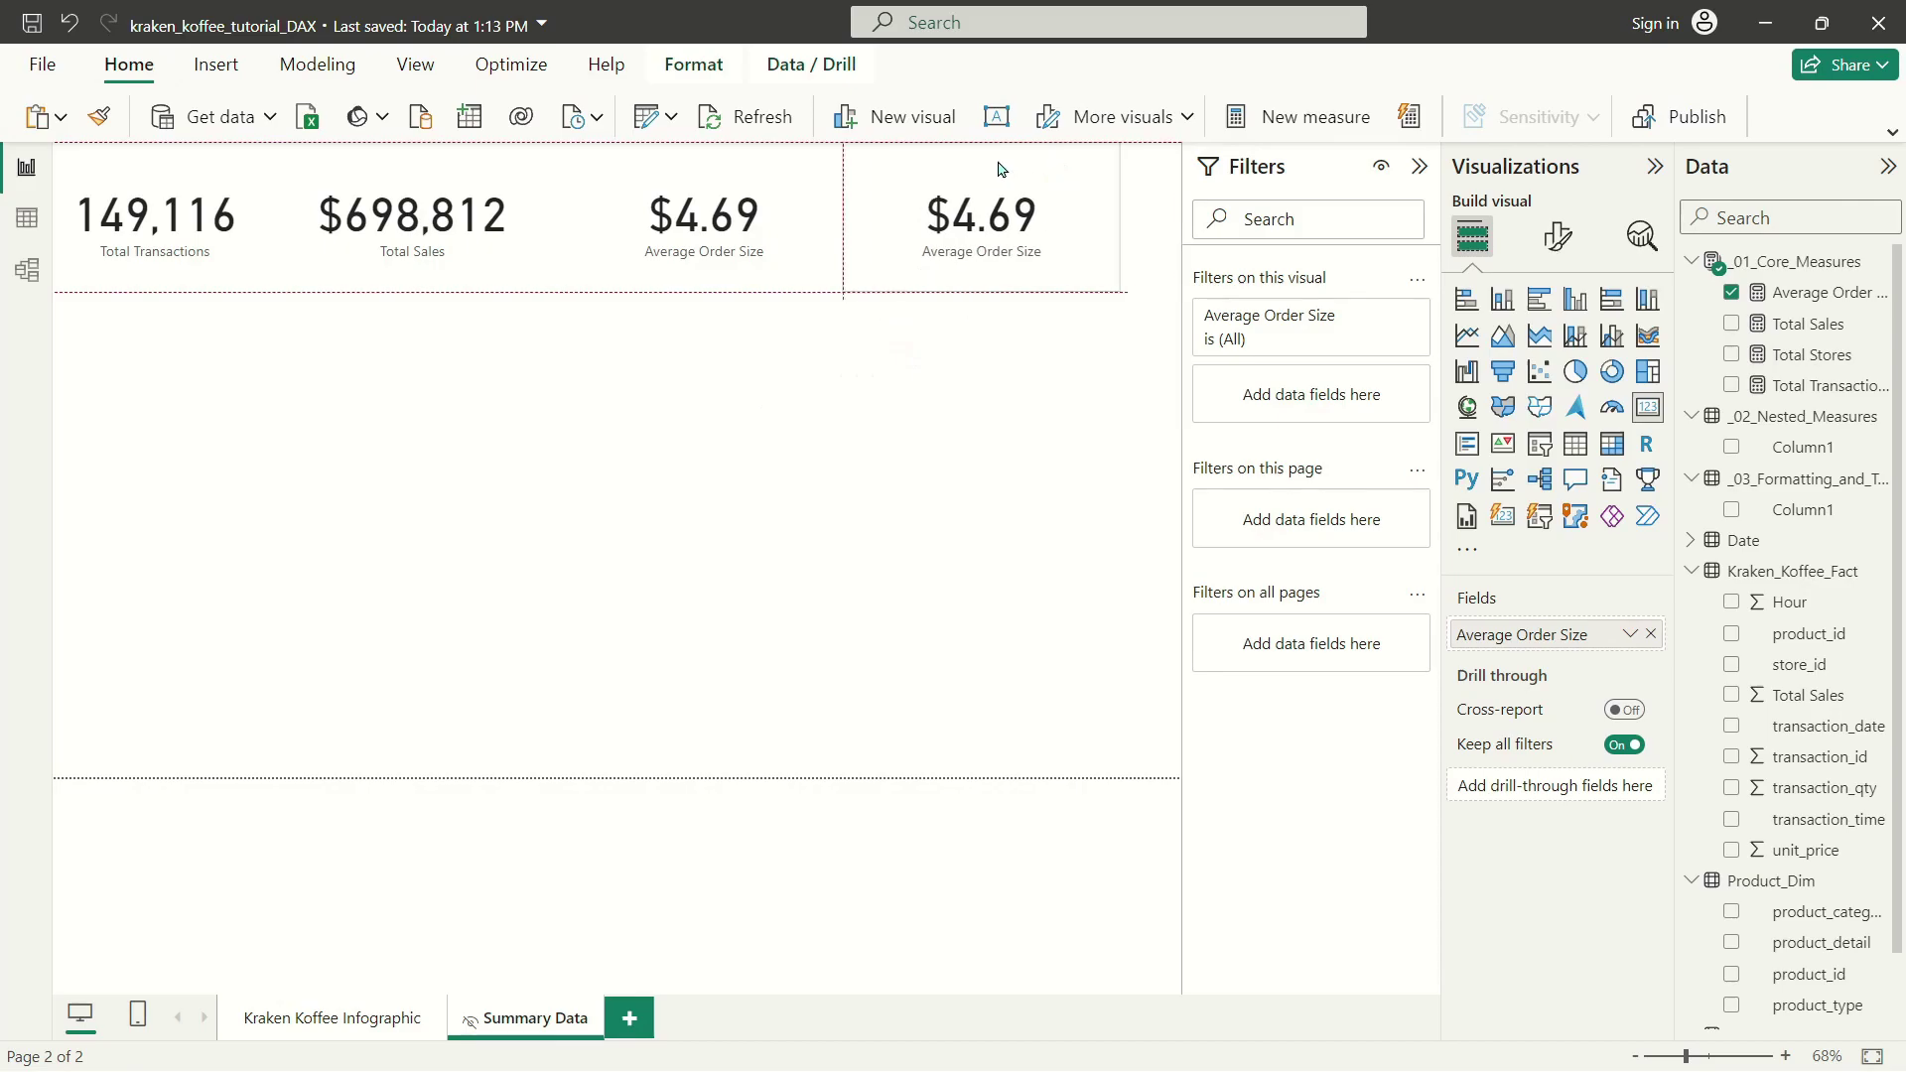
{"action": "left_click_drag", "start_coordinate": [1811, 354], "coordinate": [1548, 634]}
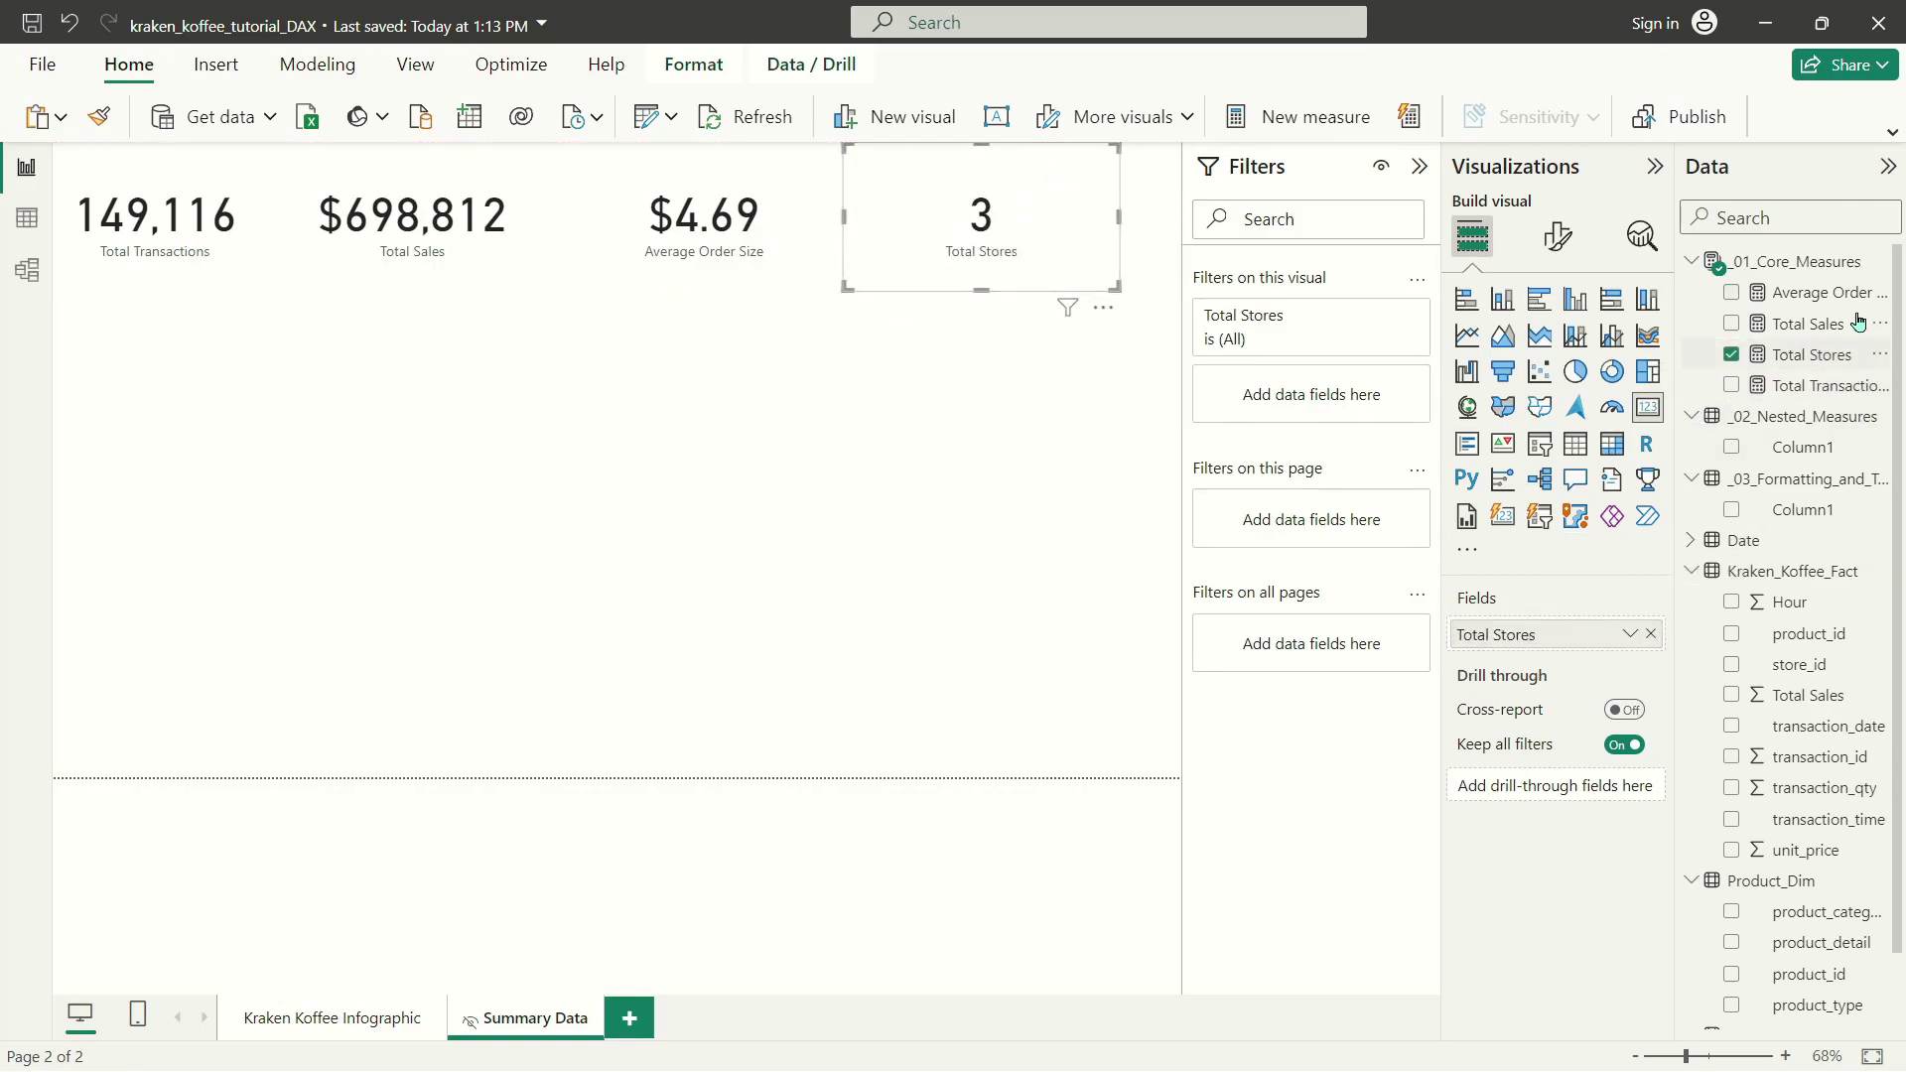
Check the Total Stores formula against the store rows in the Store_Dim table.
{"action": "left_click", "coordinate": [1801, 357]}
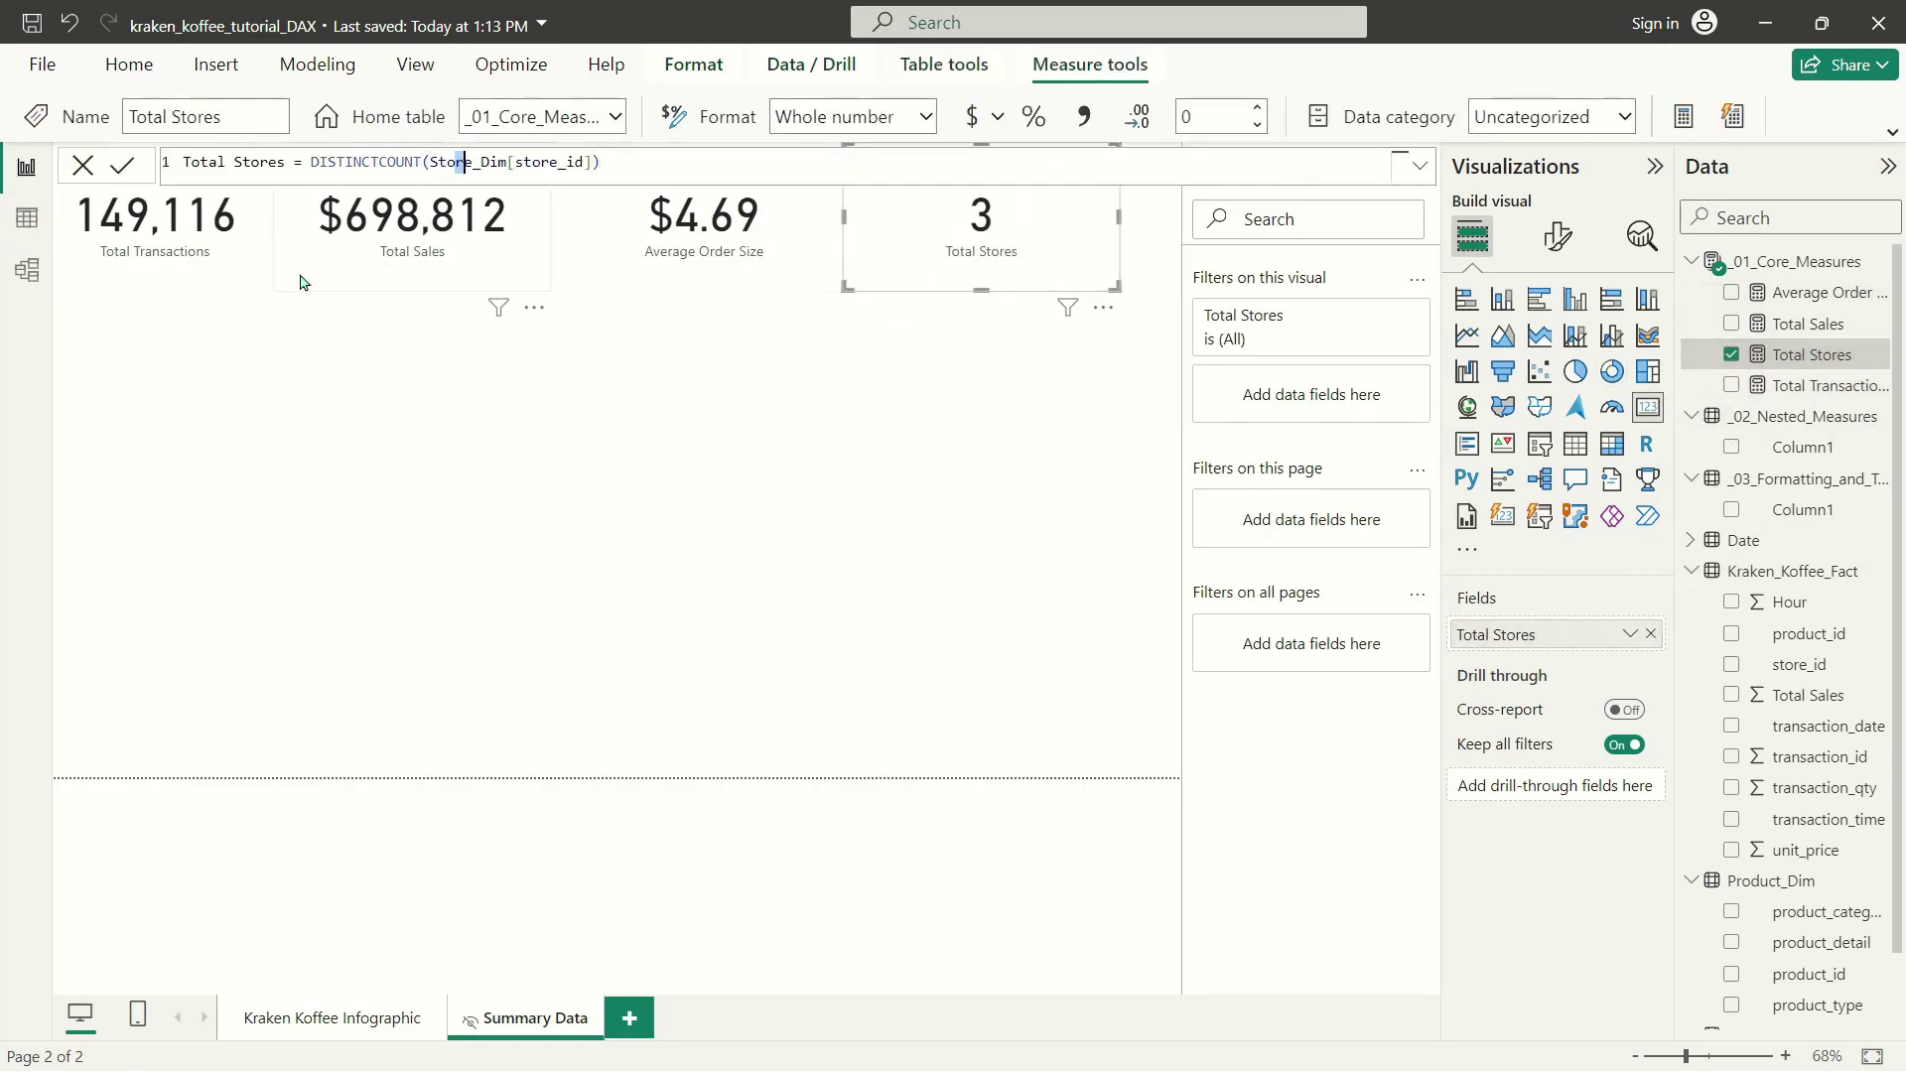
{"action": "left_click", "coordinate": [27, 217]}
{"action": "left_click", "coordinate": [1714, 884]}
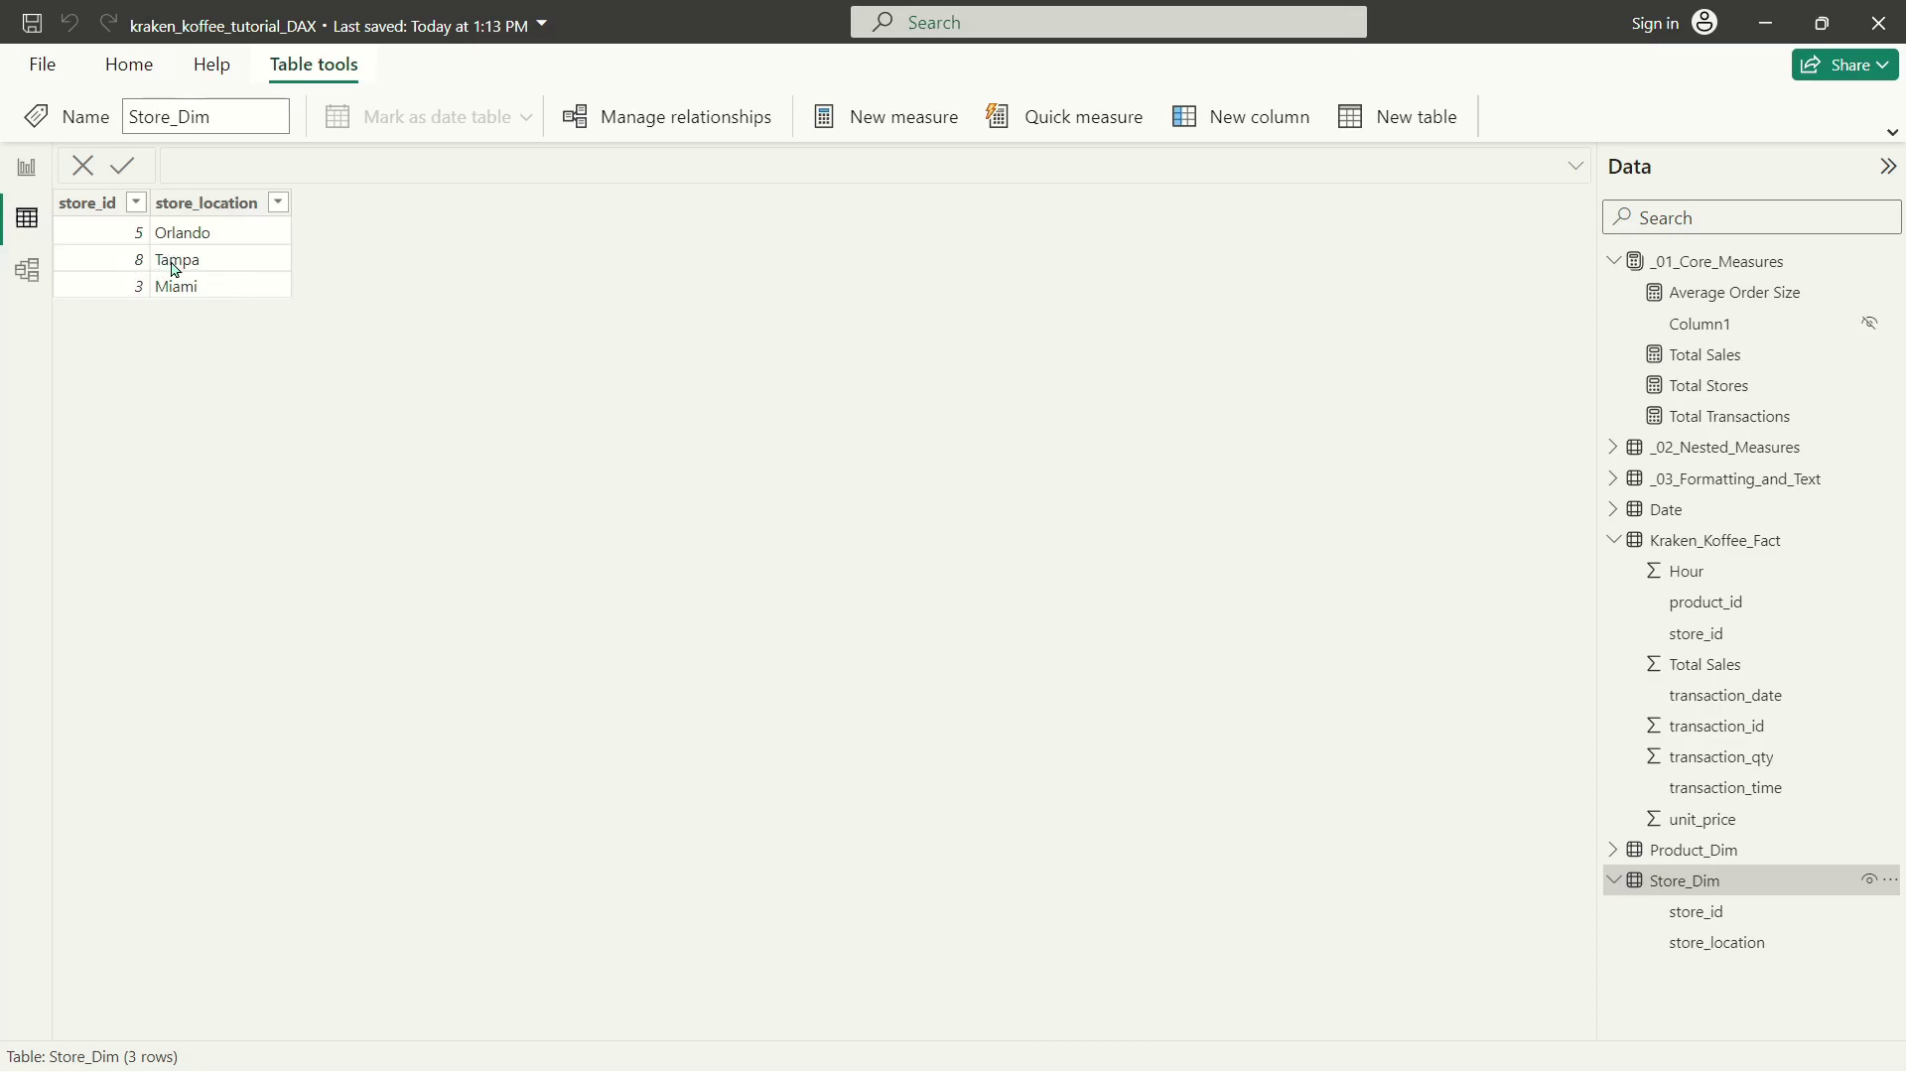
{"action": "left_click", "coordinate": [26, 169]}
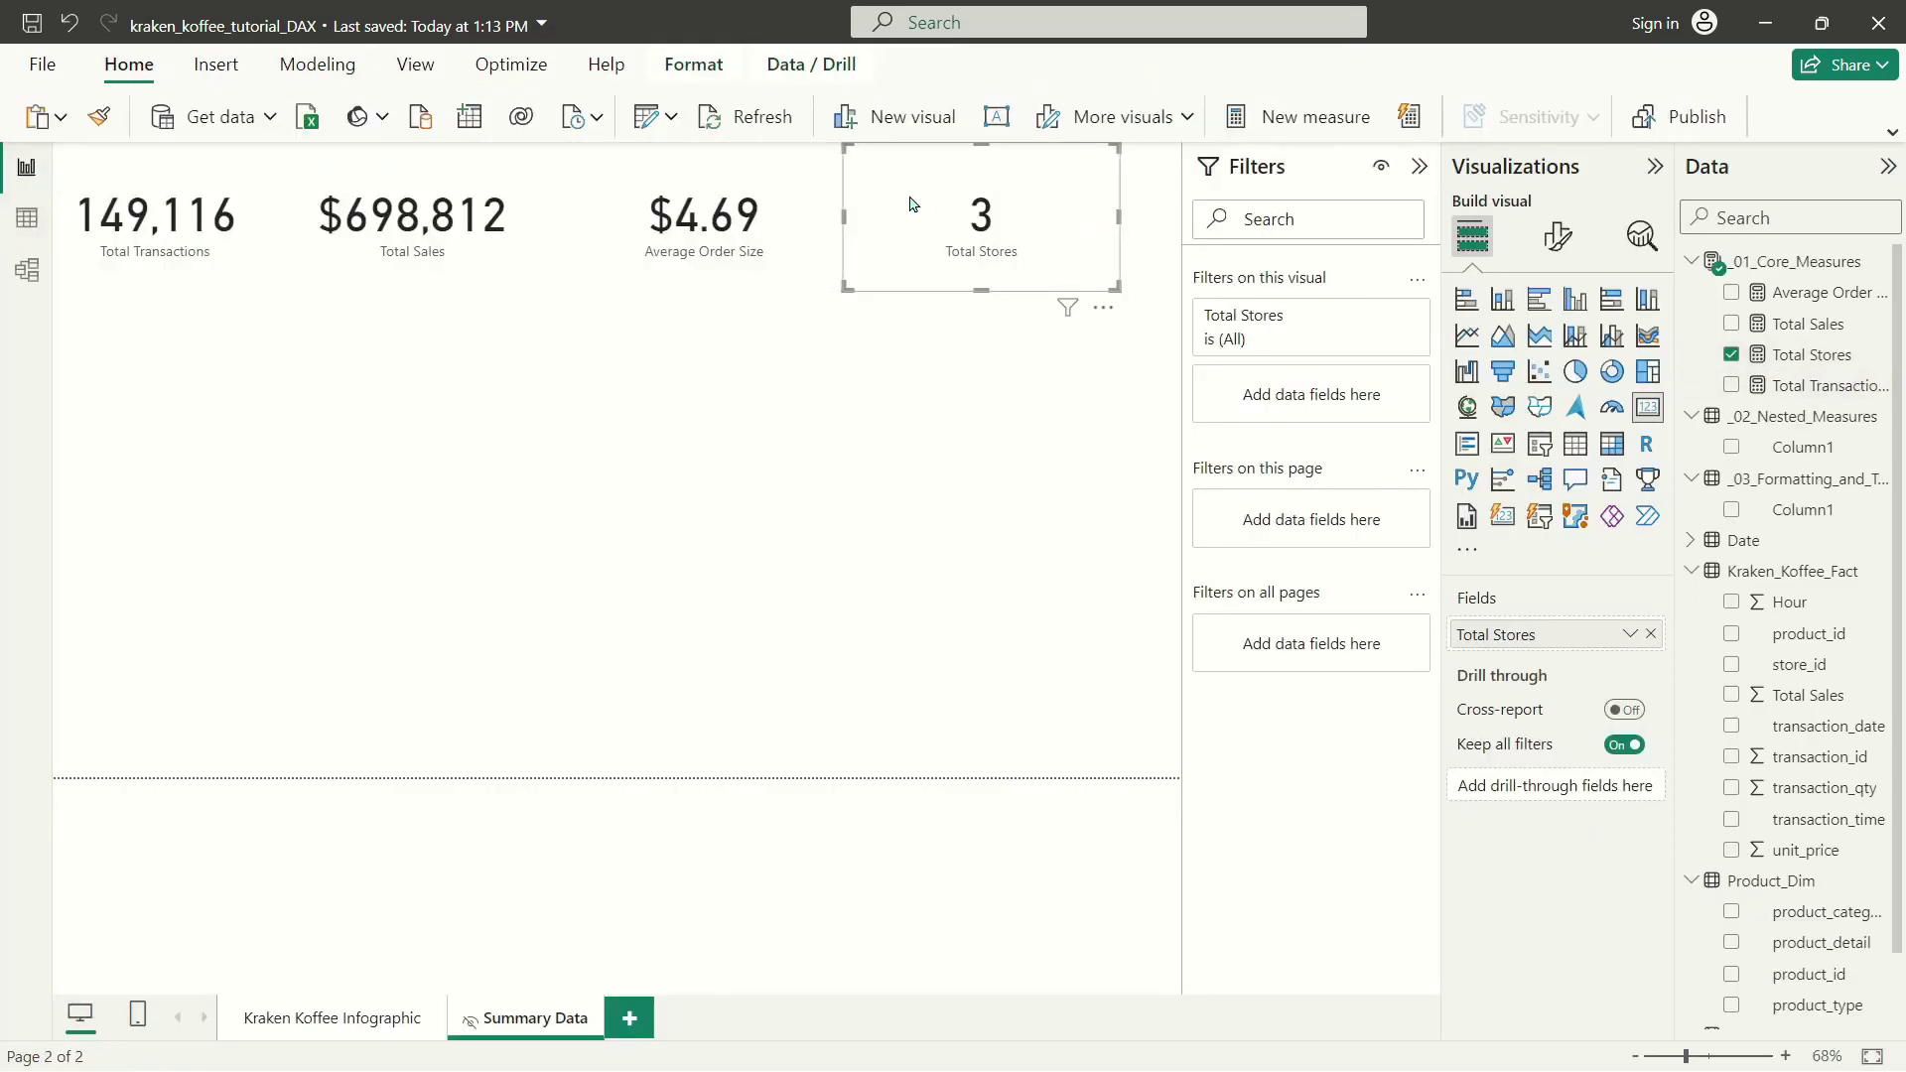
{"action": "left_click", "coordinate": [1804, 355]}
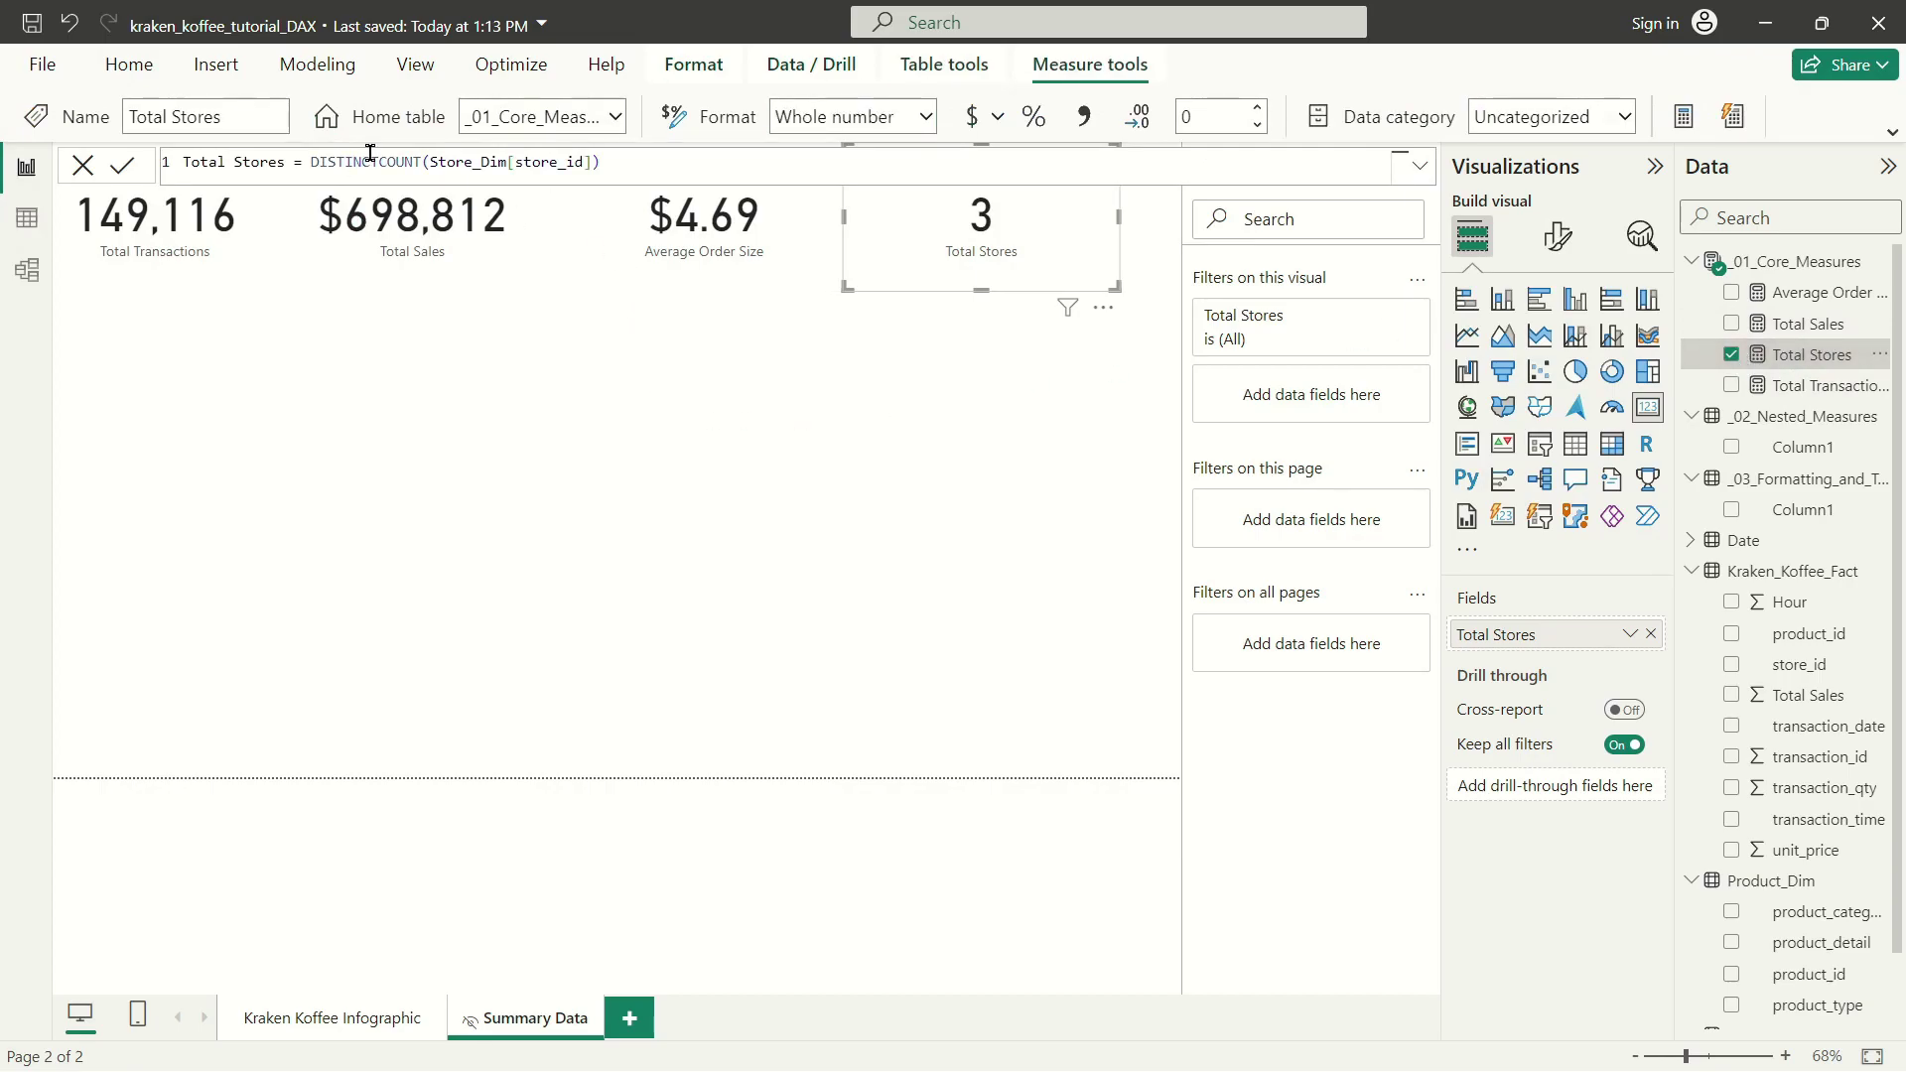
Close the gaps between the Total Sales, Average Order Size and Total Stores cards, and place a copy of the Total Stores card beside it.
{"action": "left_click", "coordinate": [444, 220]}
{"action": "left_click", "coordinate": [725, 235]}
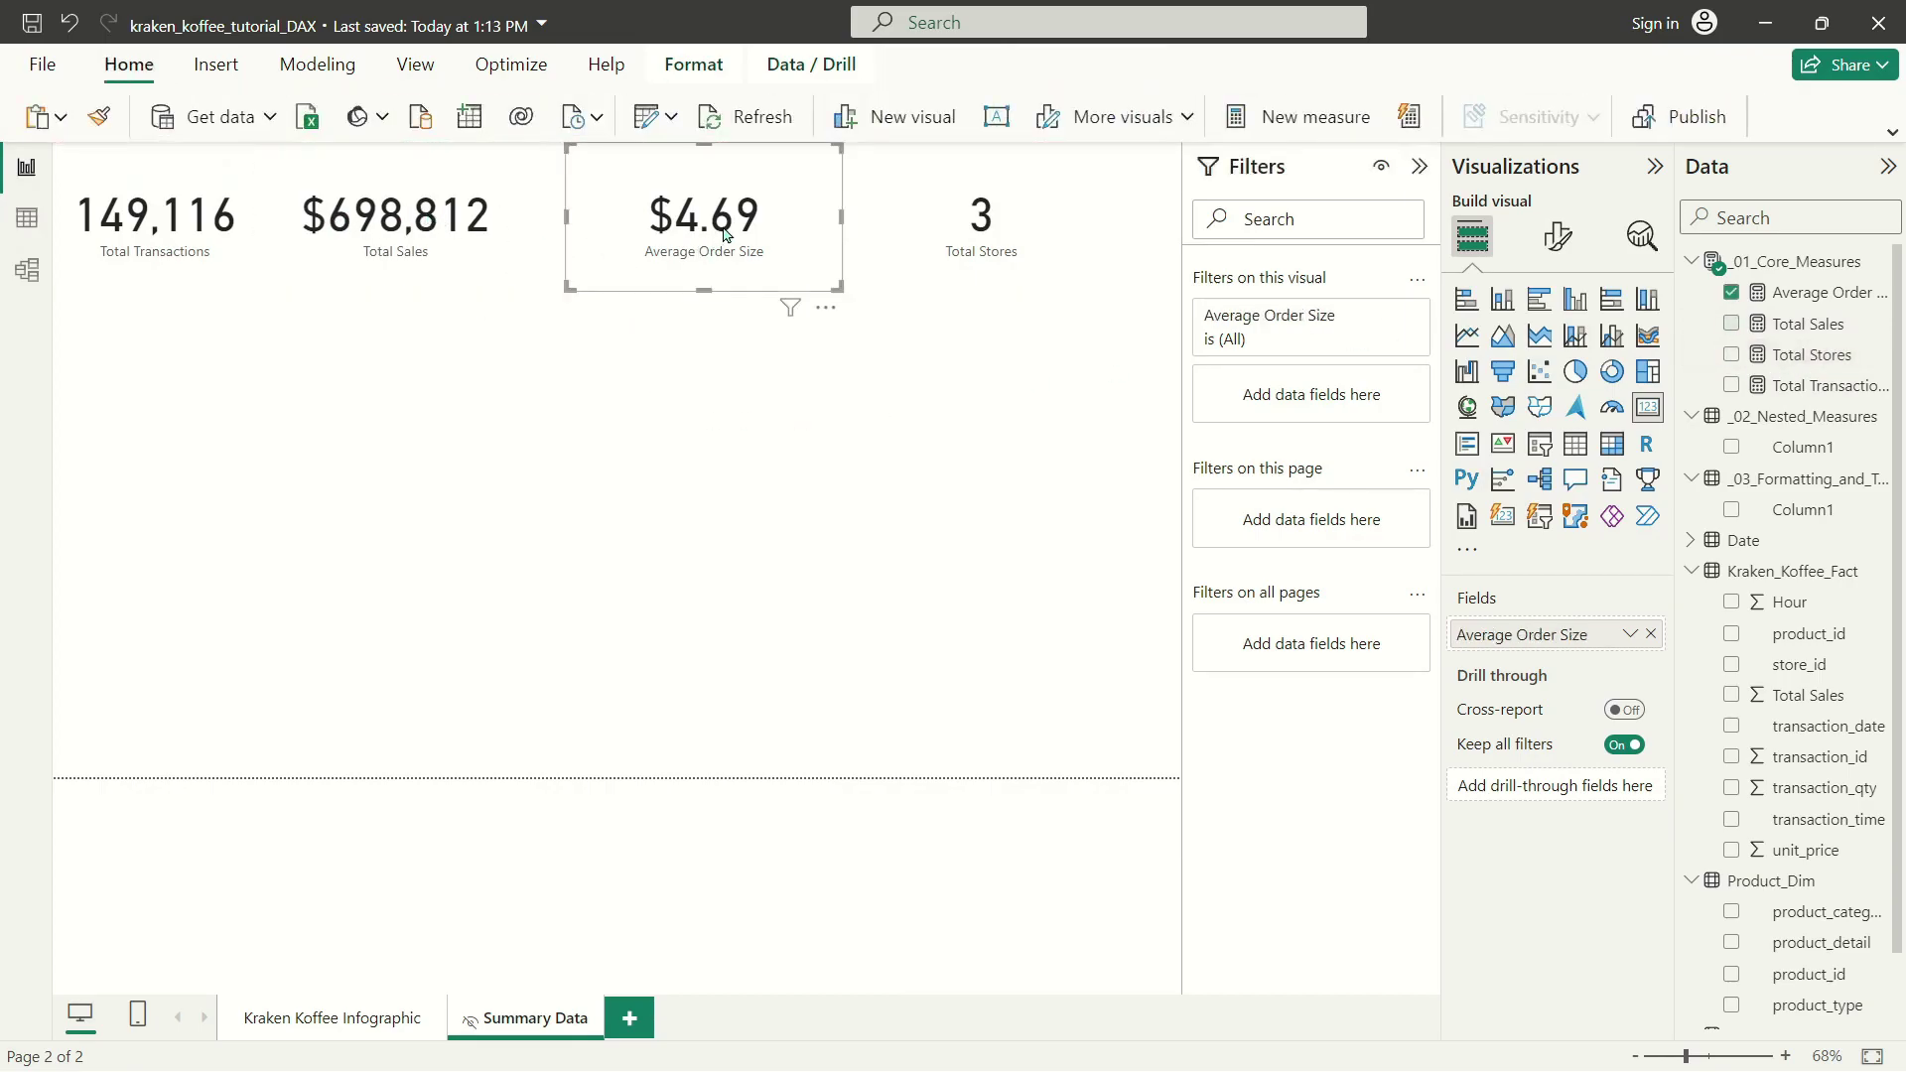
{"action": "left_click_drag", "start_coordinate": [725, 235], "coordinate": [664, 235]}
{"action": "left_click_drag", "start_coordinate": [1023, 238], "coordinate": [954, 217]}
{"action": "key", "text": "ctrl+c"}
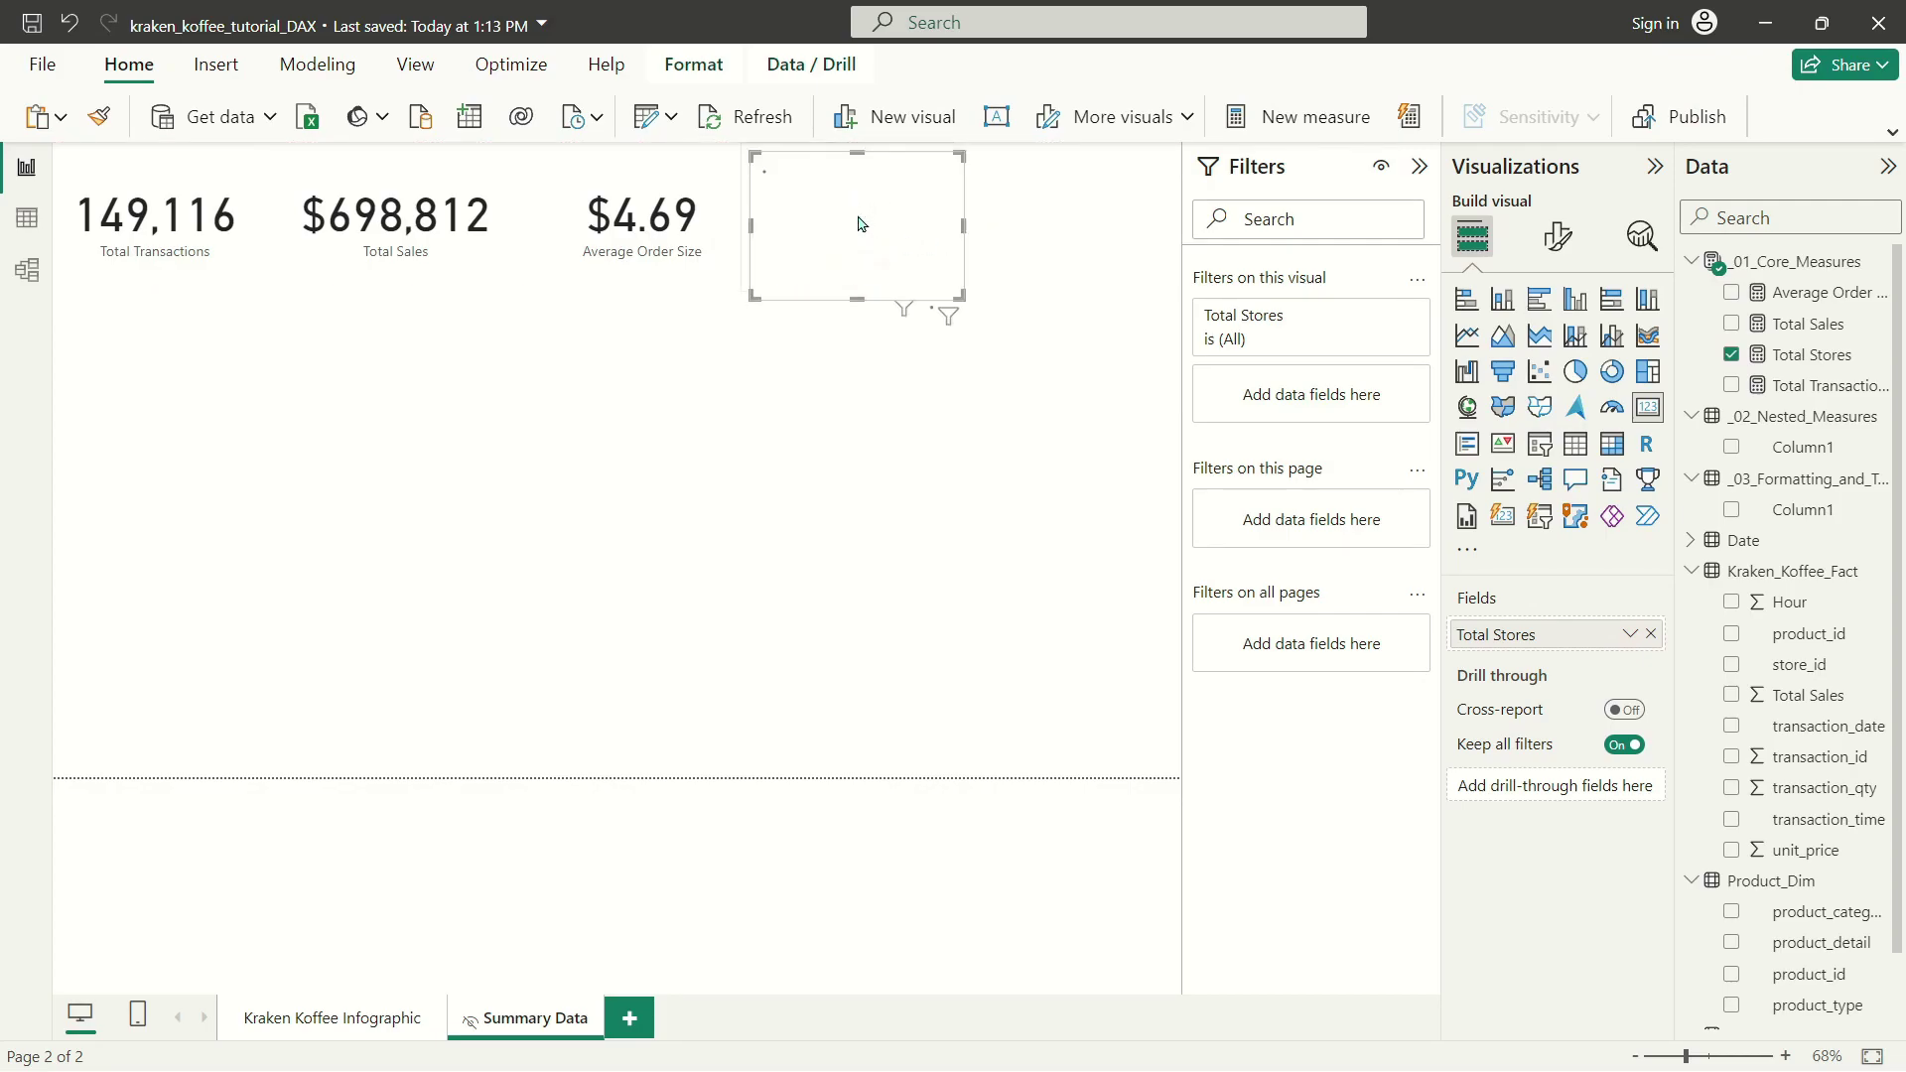
{"action": "key", "text": "ctrl+v"}
Create the _01_Core_Measures measure Total Products = Count(Product_Dim[product_id]) and use it as the field of the copied Total Stores card.
{"action": "right_click", "coordinate": [1801, 377]}
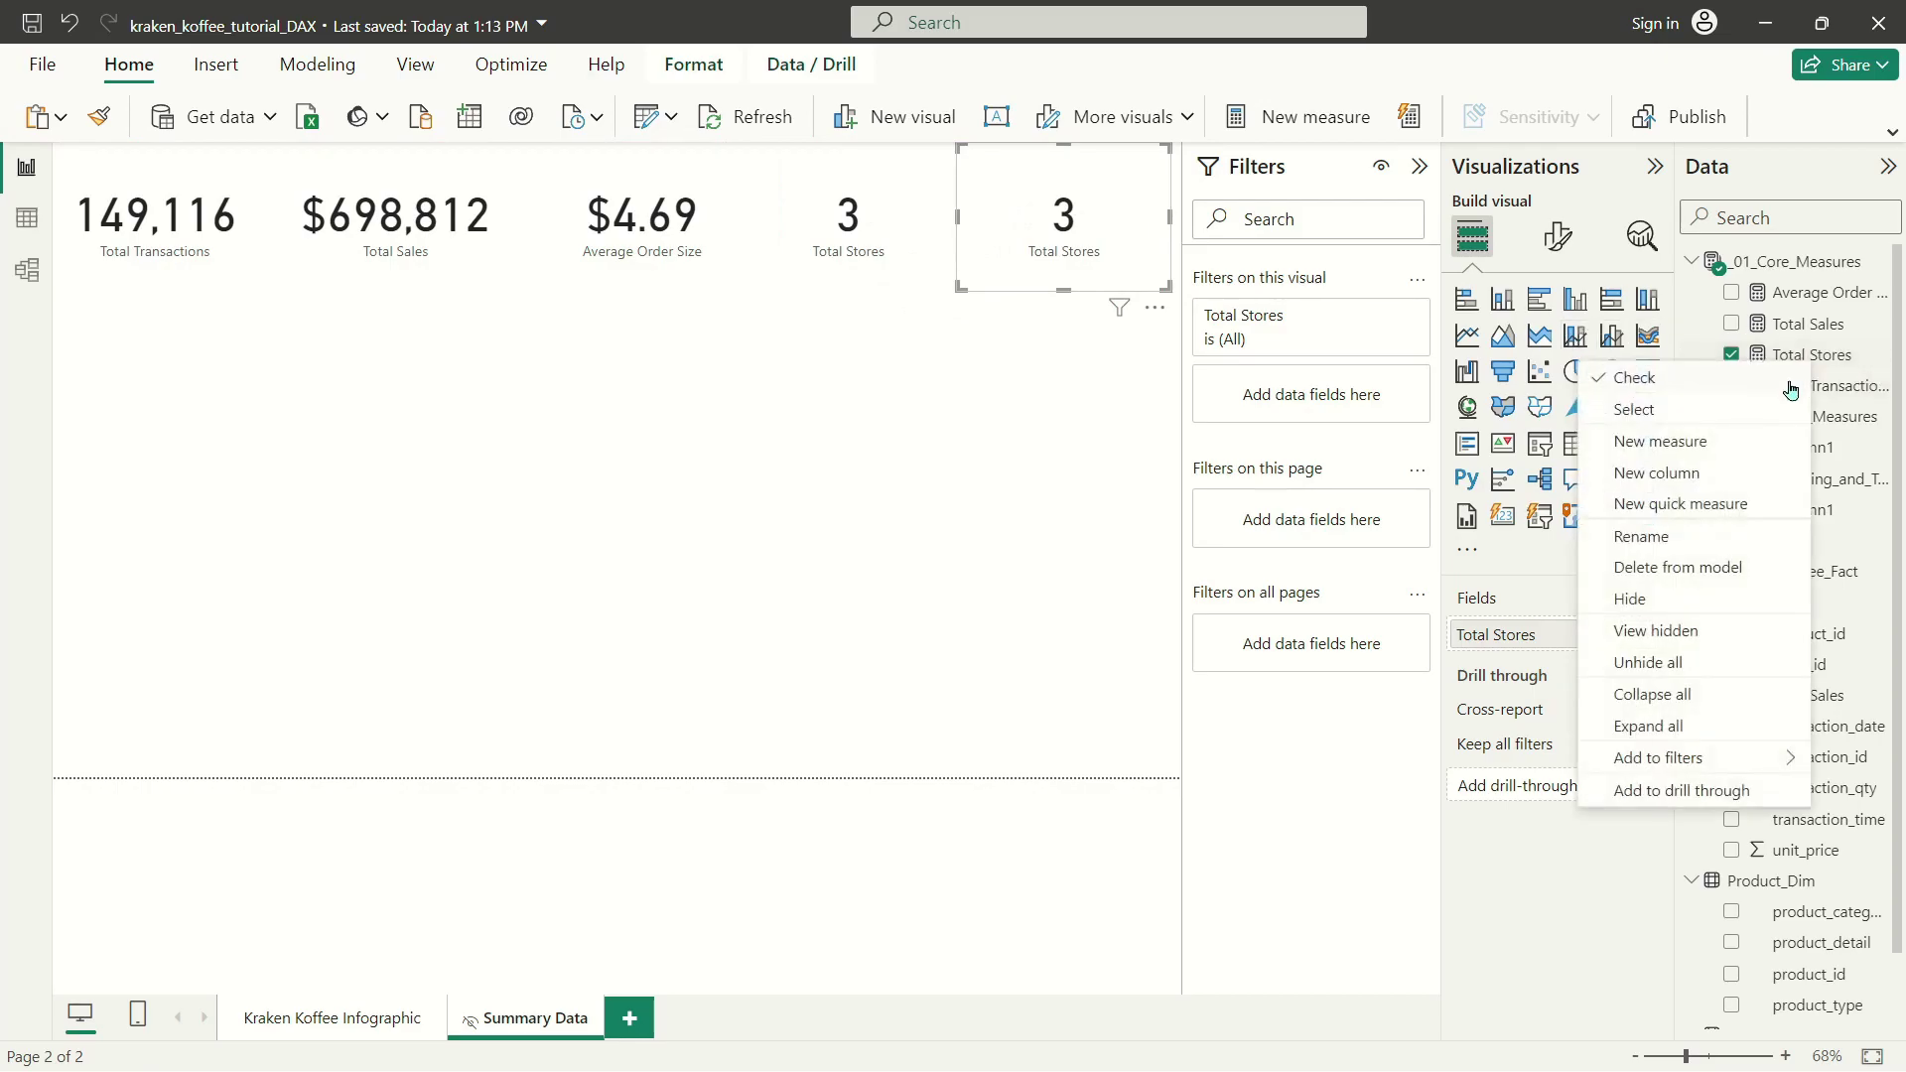
{"action": "left_click", "coordinate": [1685, 440]}
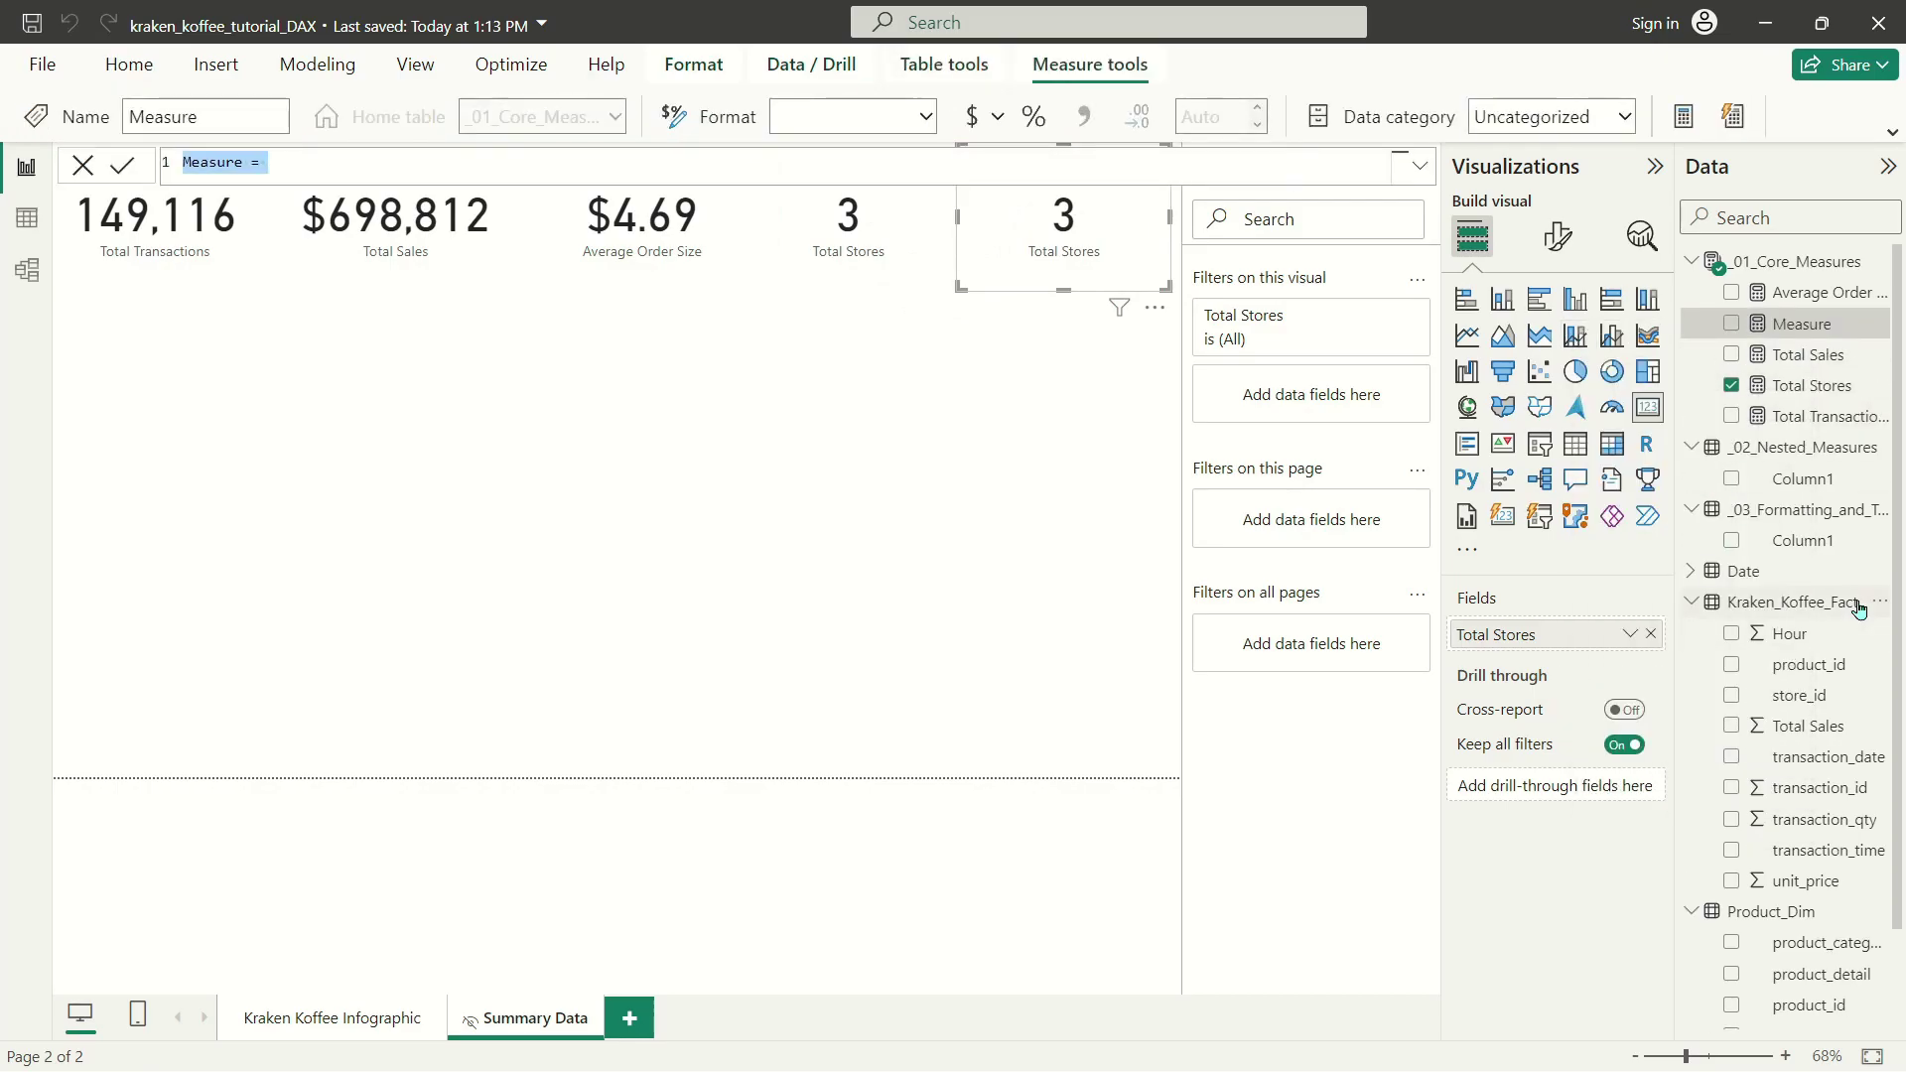
{"action": "type", "text": "Total Produc"}
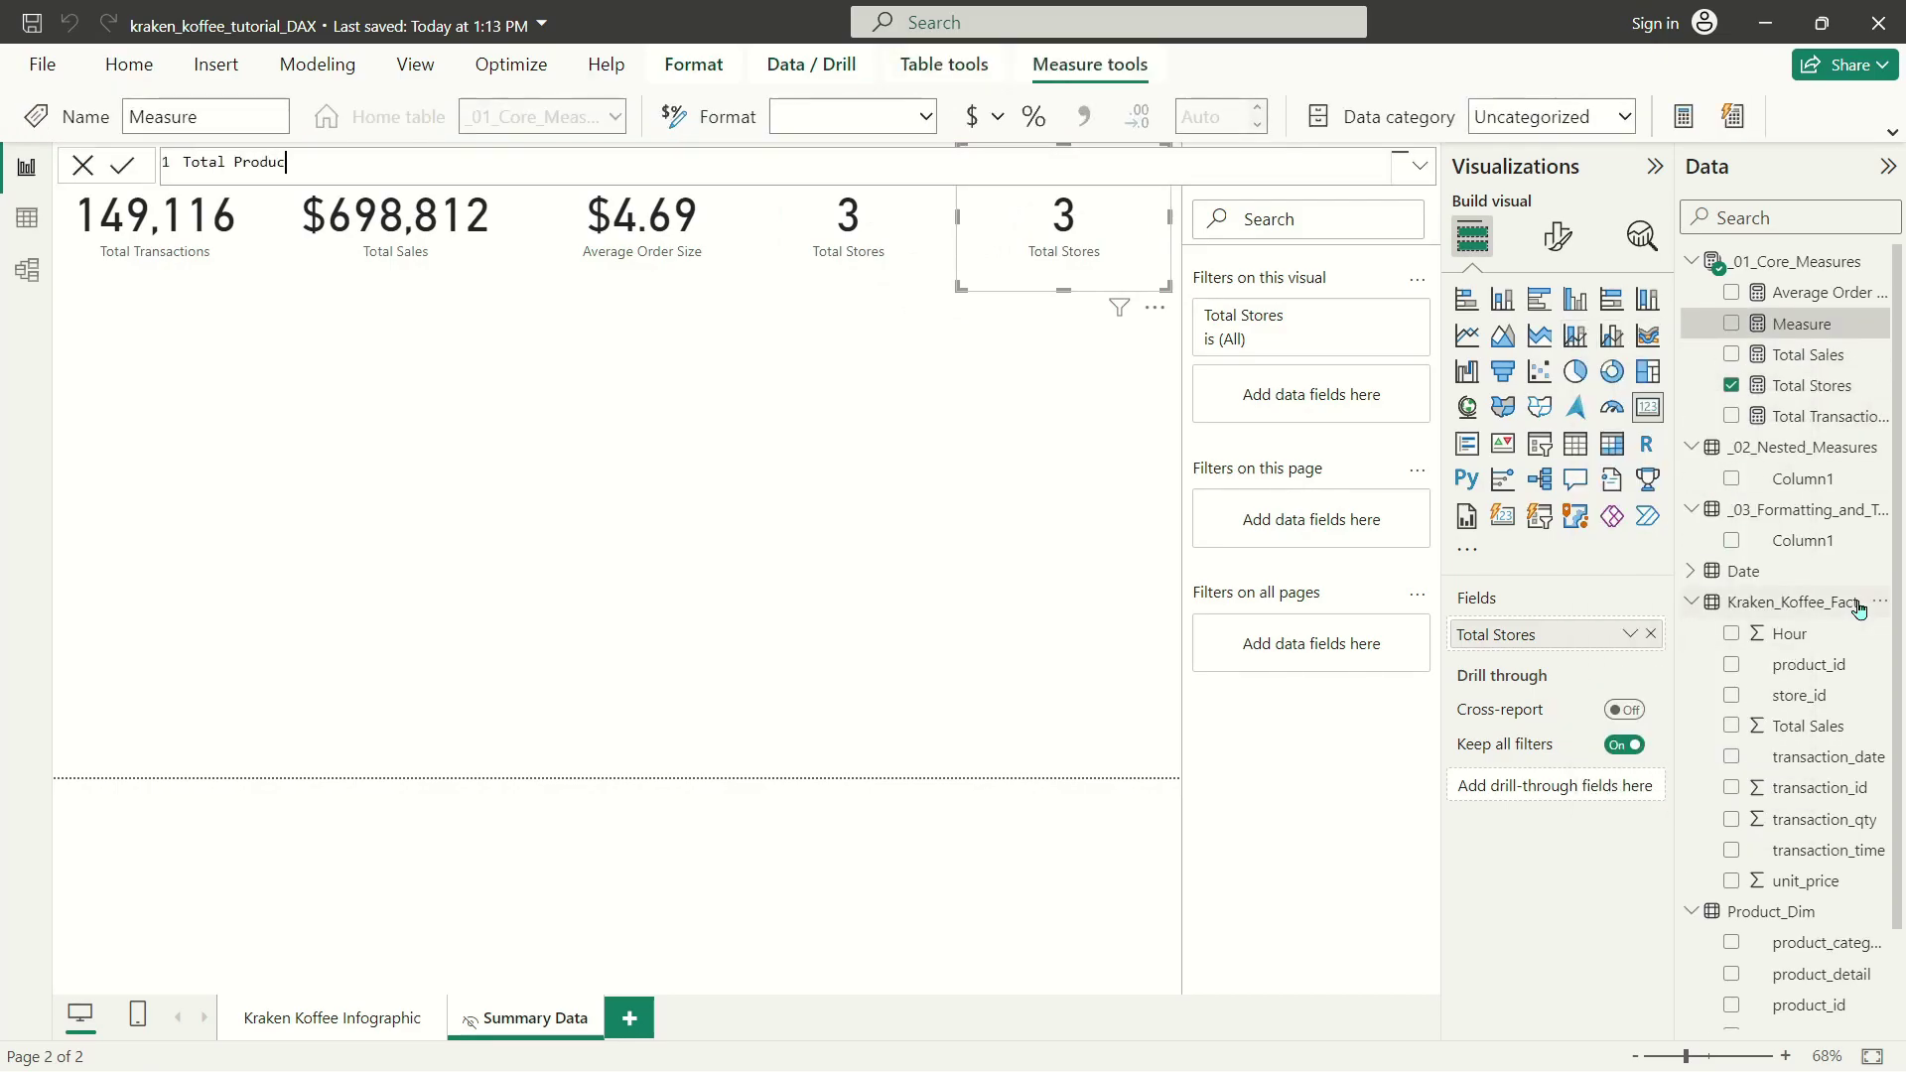
{"action": "type", "text": "ts = Count("}
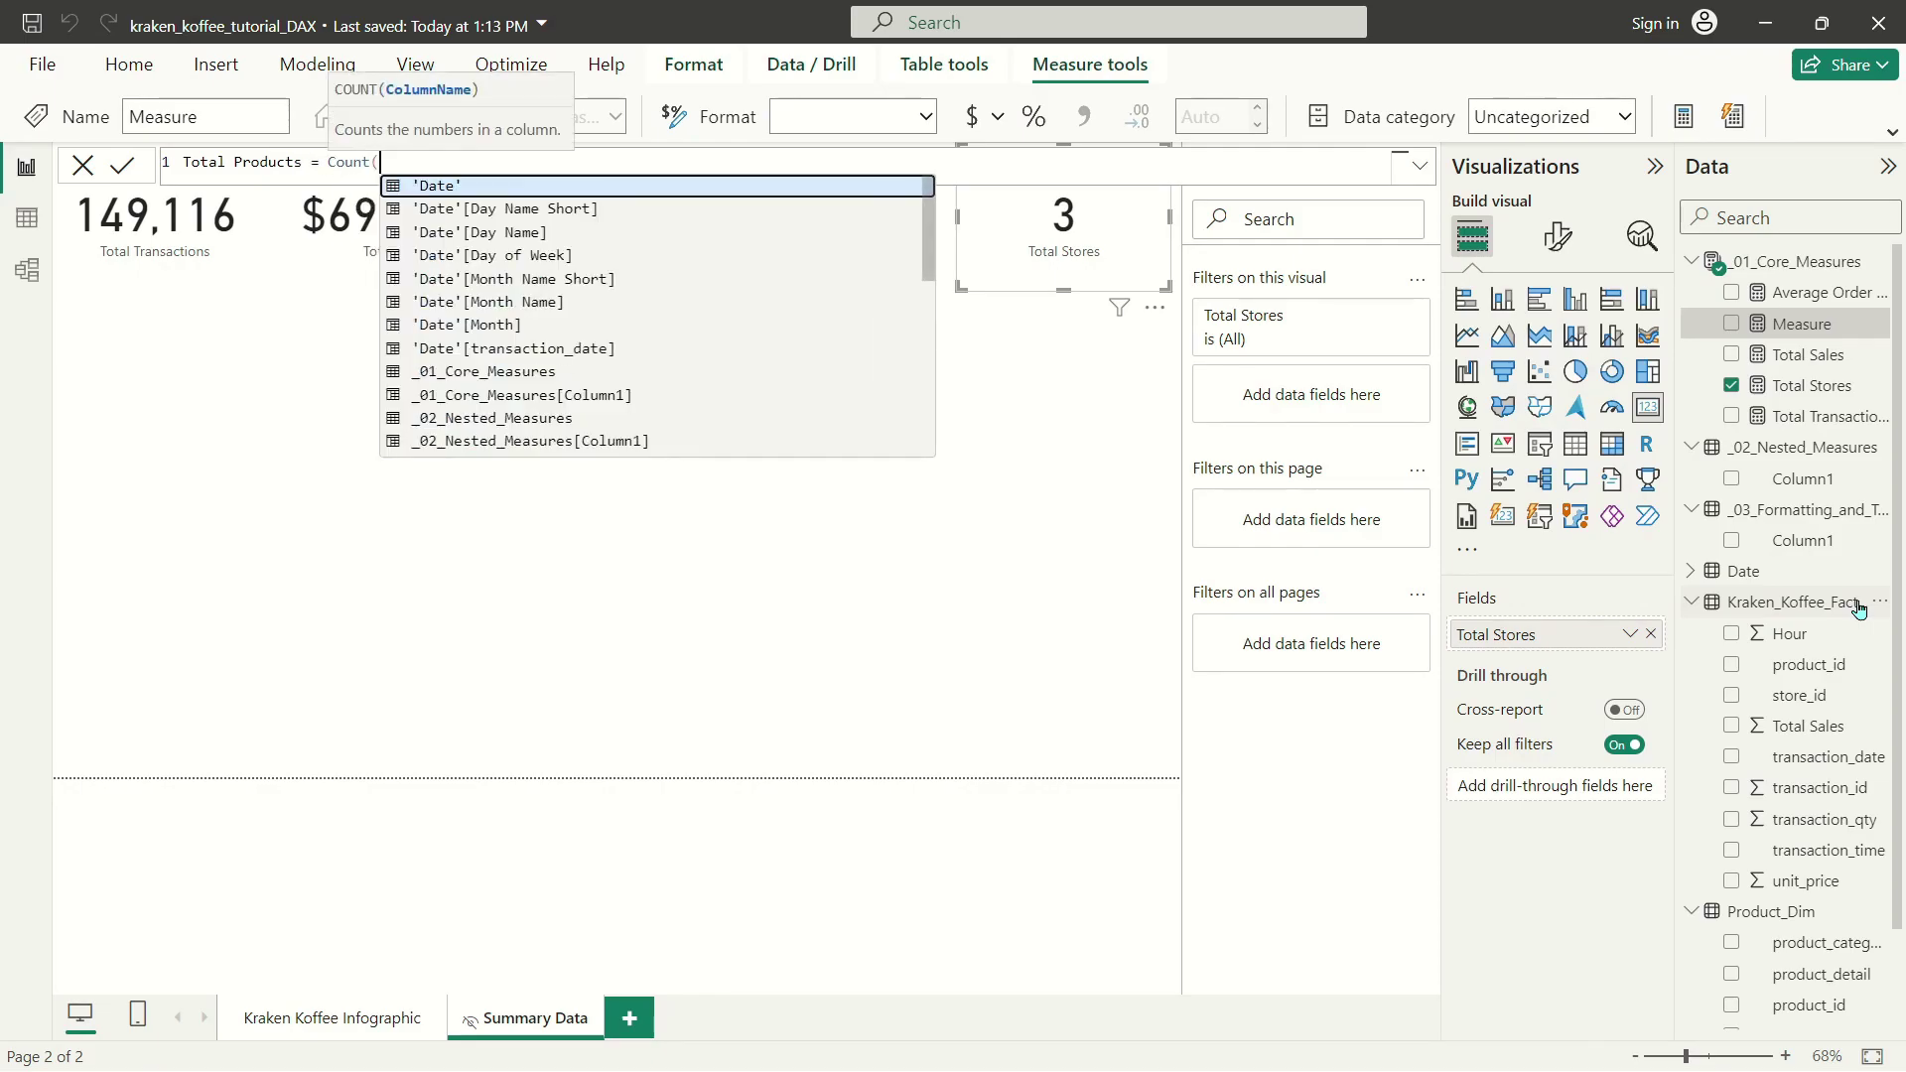
{"action": "type", "text": "produ"}
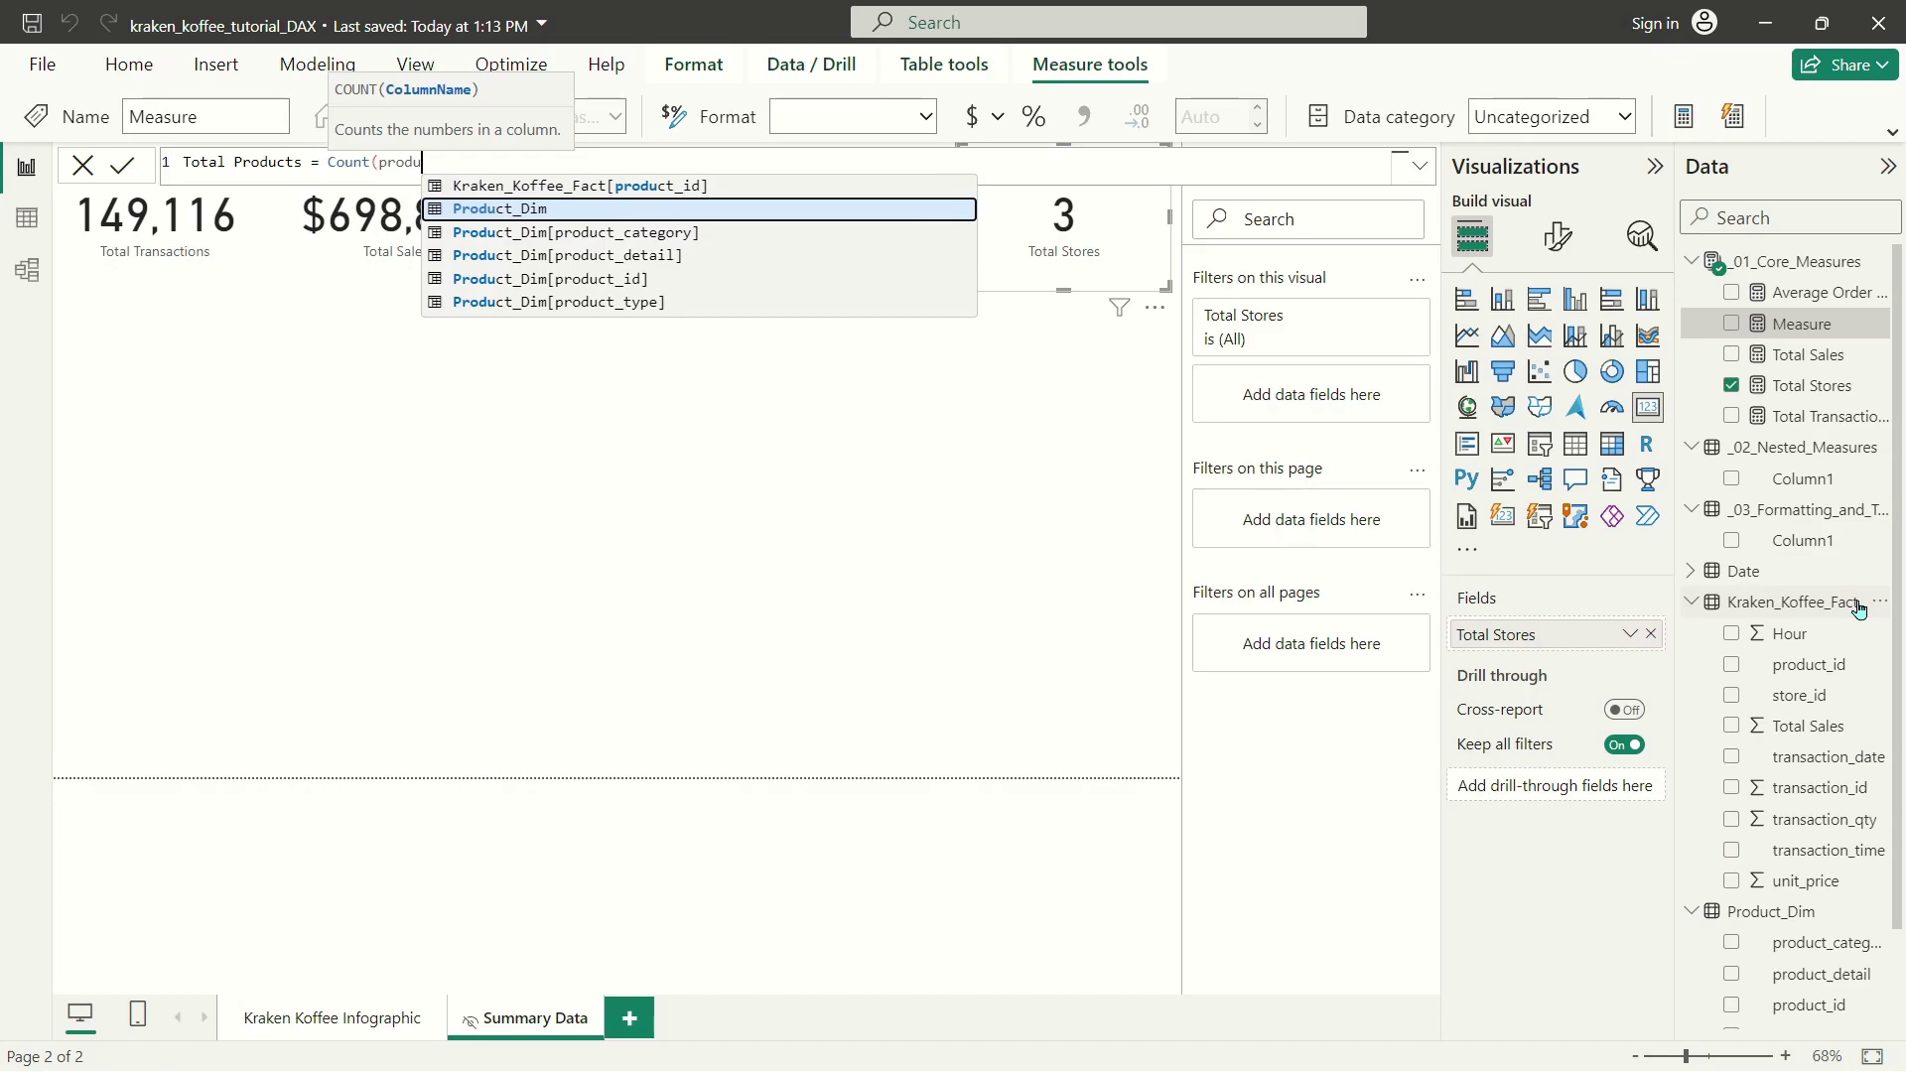
{"action": "key", "text": "Down"}
{"action": "key", "text": "Down"}
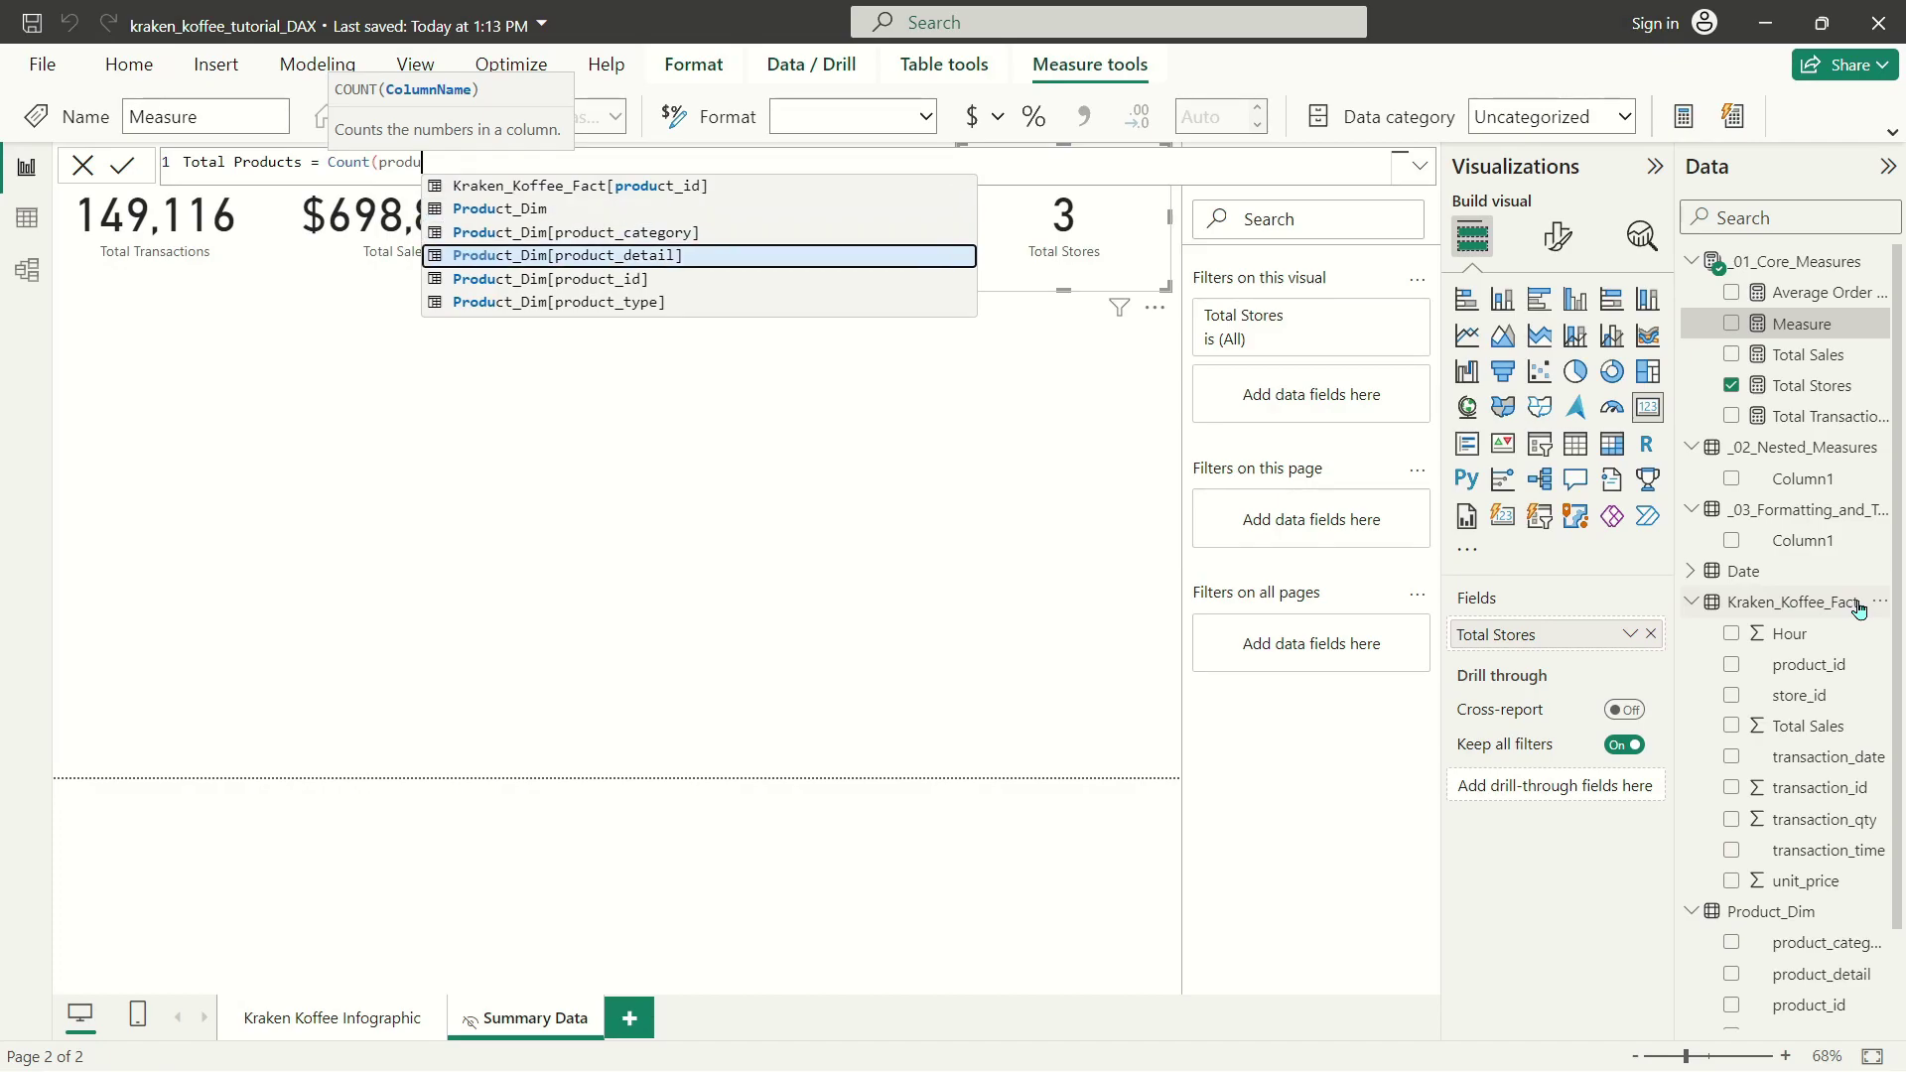
{"action": "key", "text": "Down"}
{"action": "key", "text": "Tab"}
{"action": "type", "text": ")"}
{"action": "key", "text": "Return"}
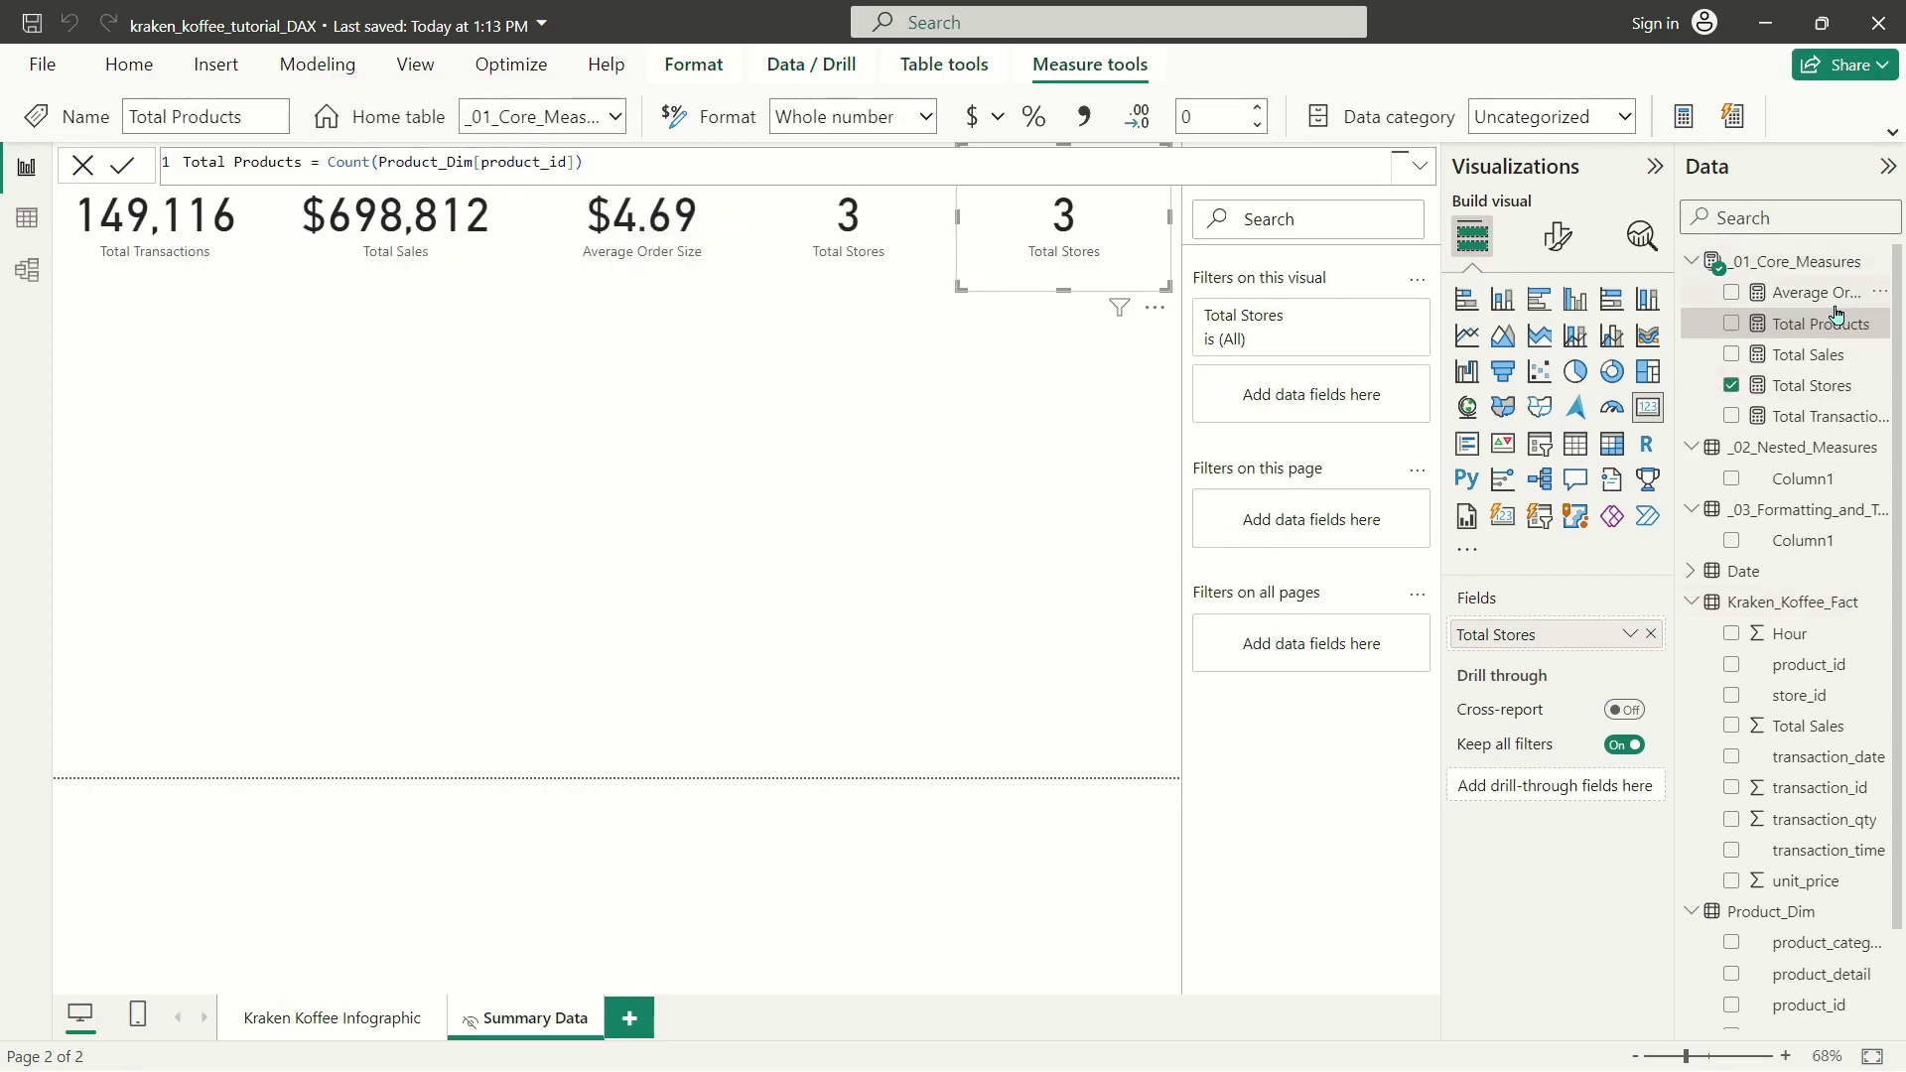
{"action": "left_click_drag", "start_coordinate": [1814, 324], "coordinate": [1576, 627]}
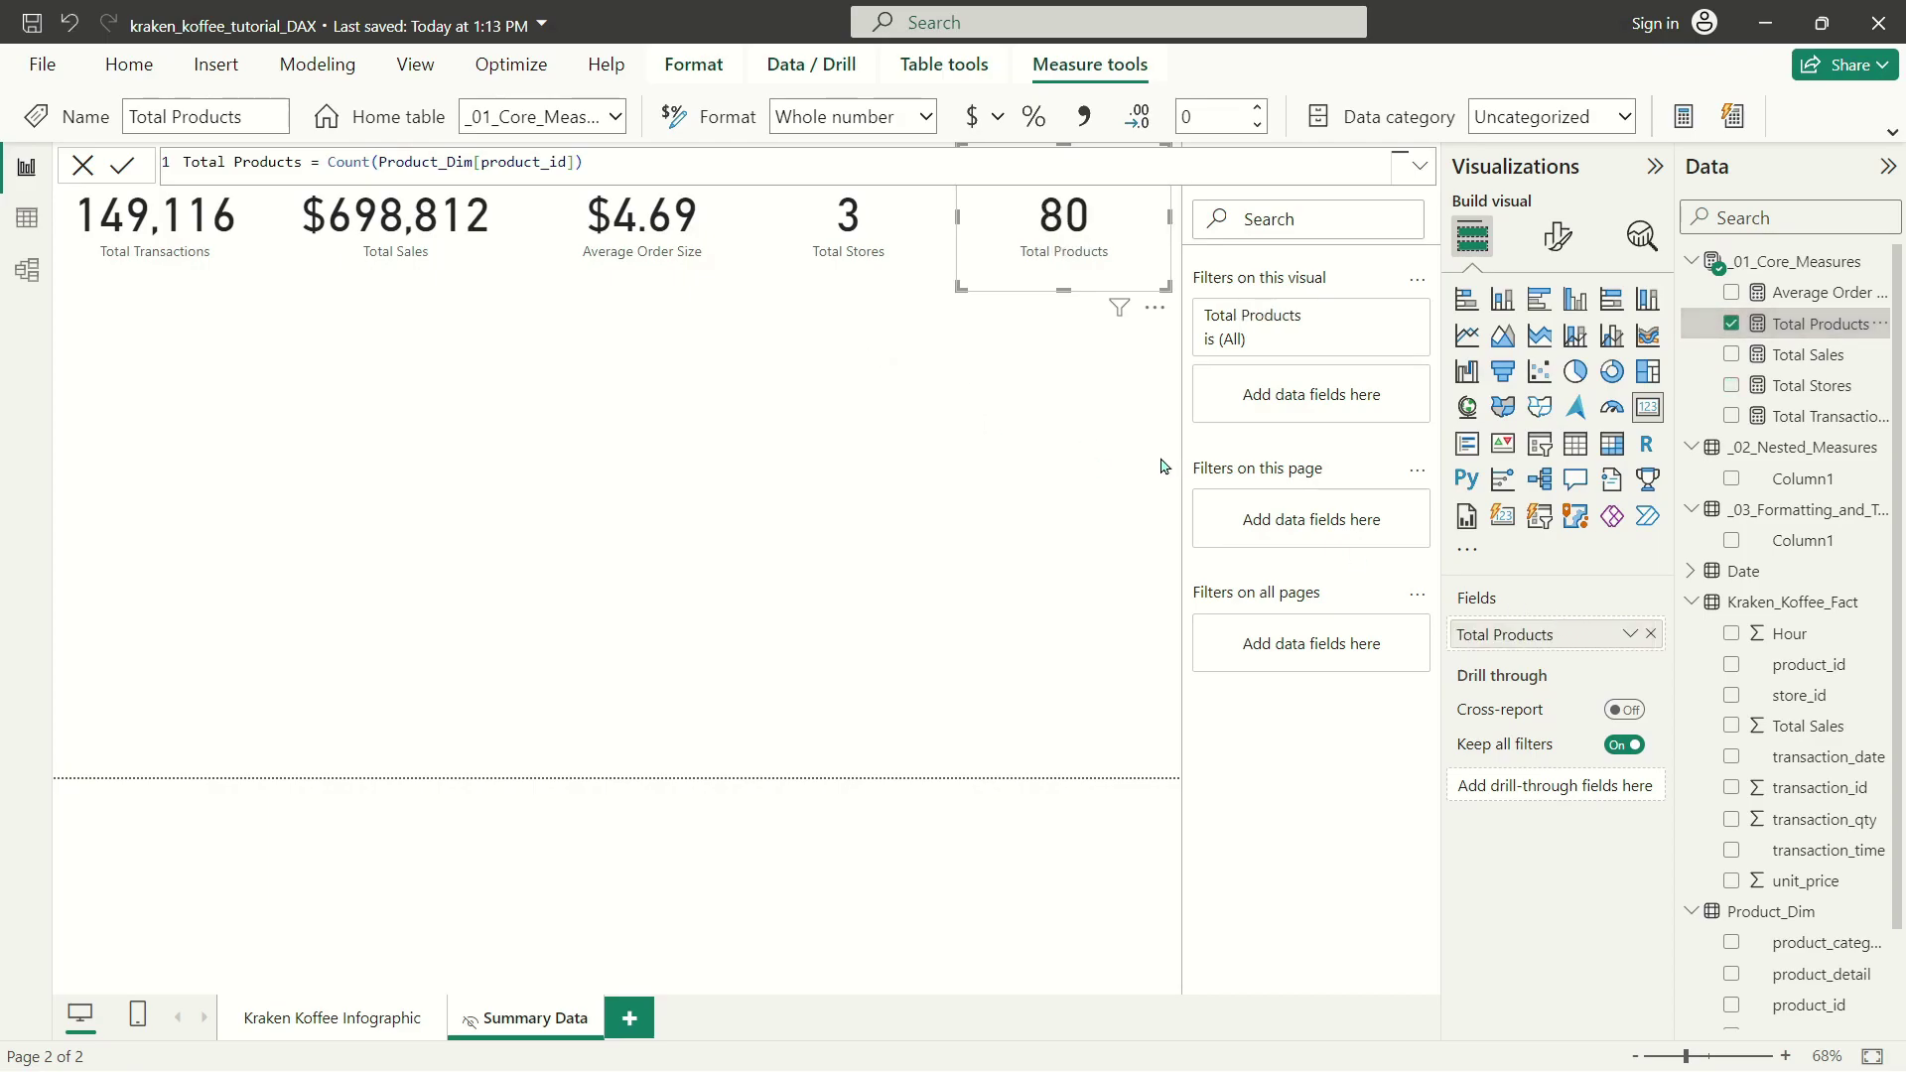
Create a table visual below the summary cards showing product_id and product_detail from Product_Dim, with product_id as the first column.
{"action": "key", "text": "Escape"}
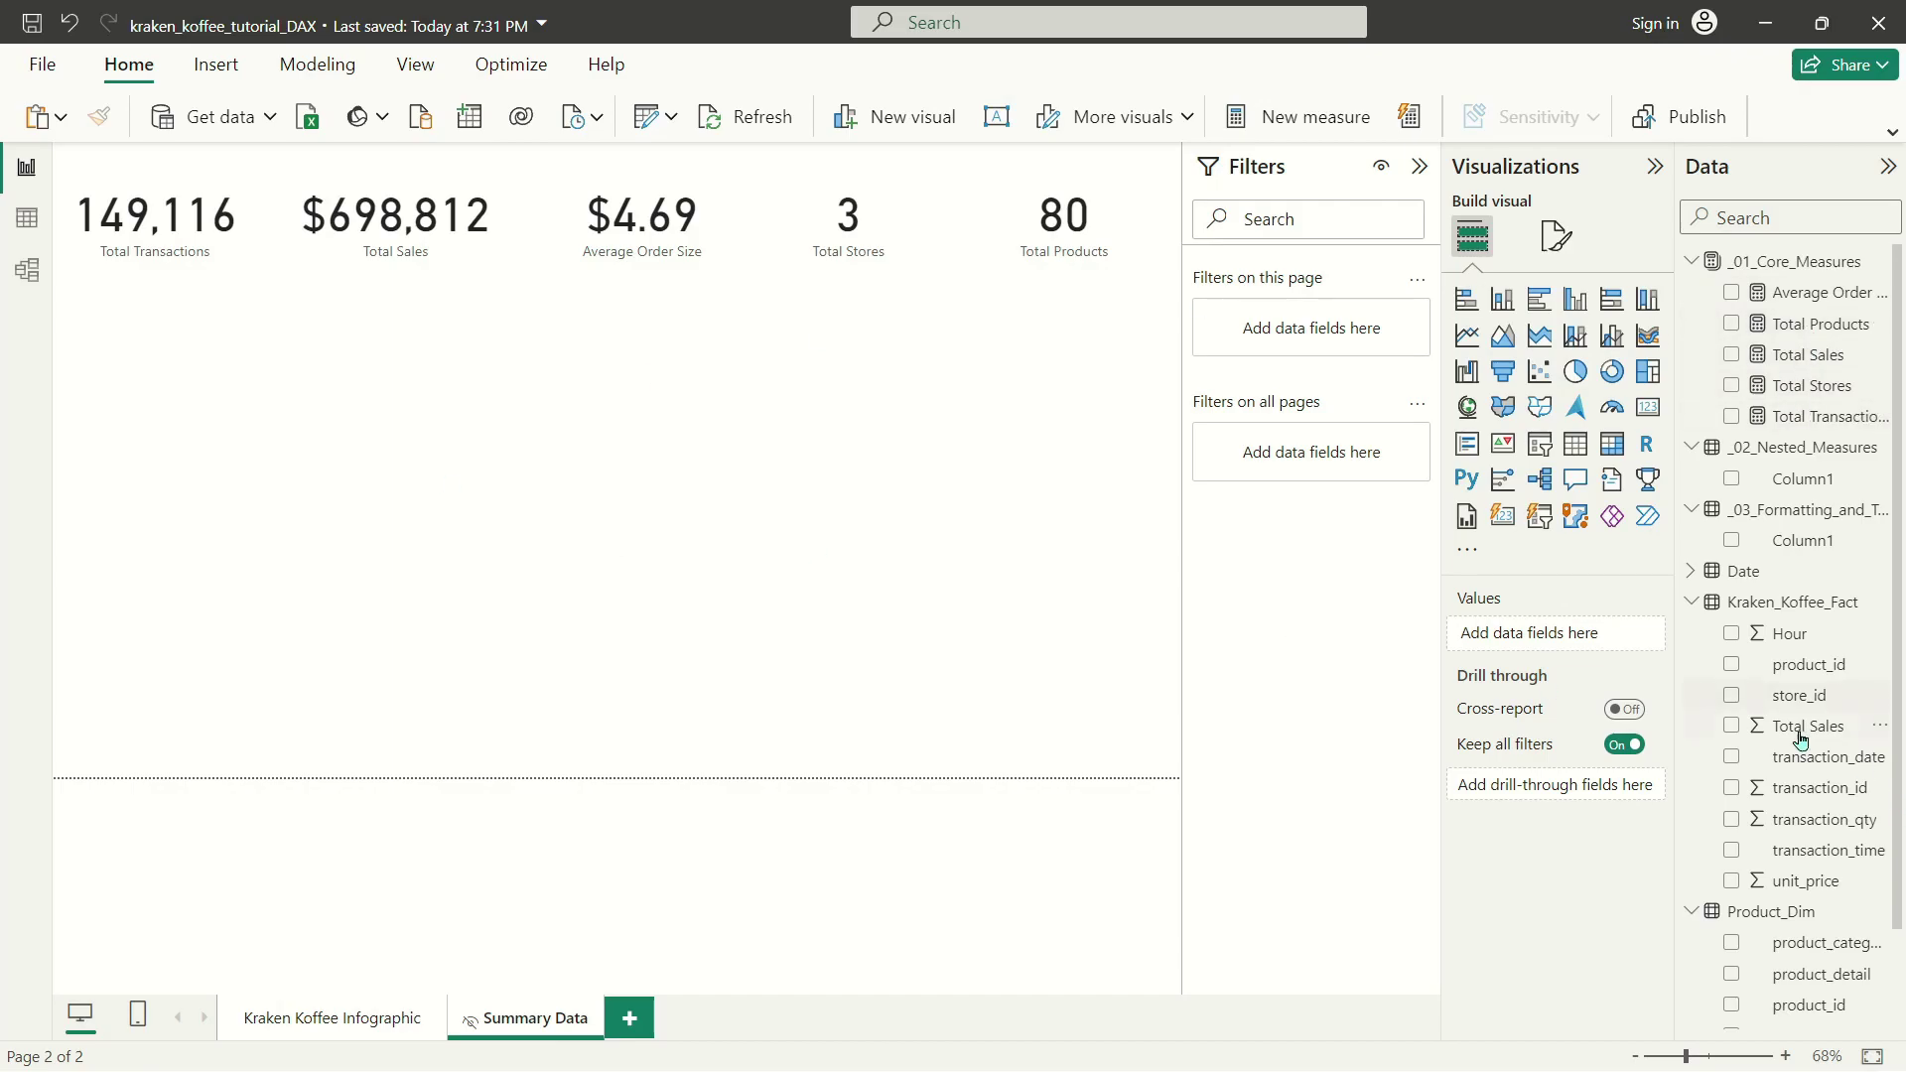
{"action": "scroll", "coordinate": [1798, 740], "scroll_direction": "down", "scroll_amount": 2}
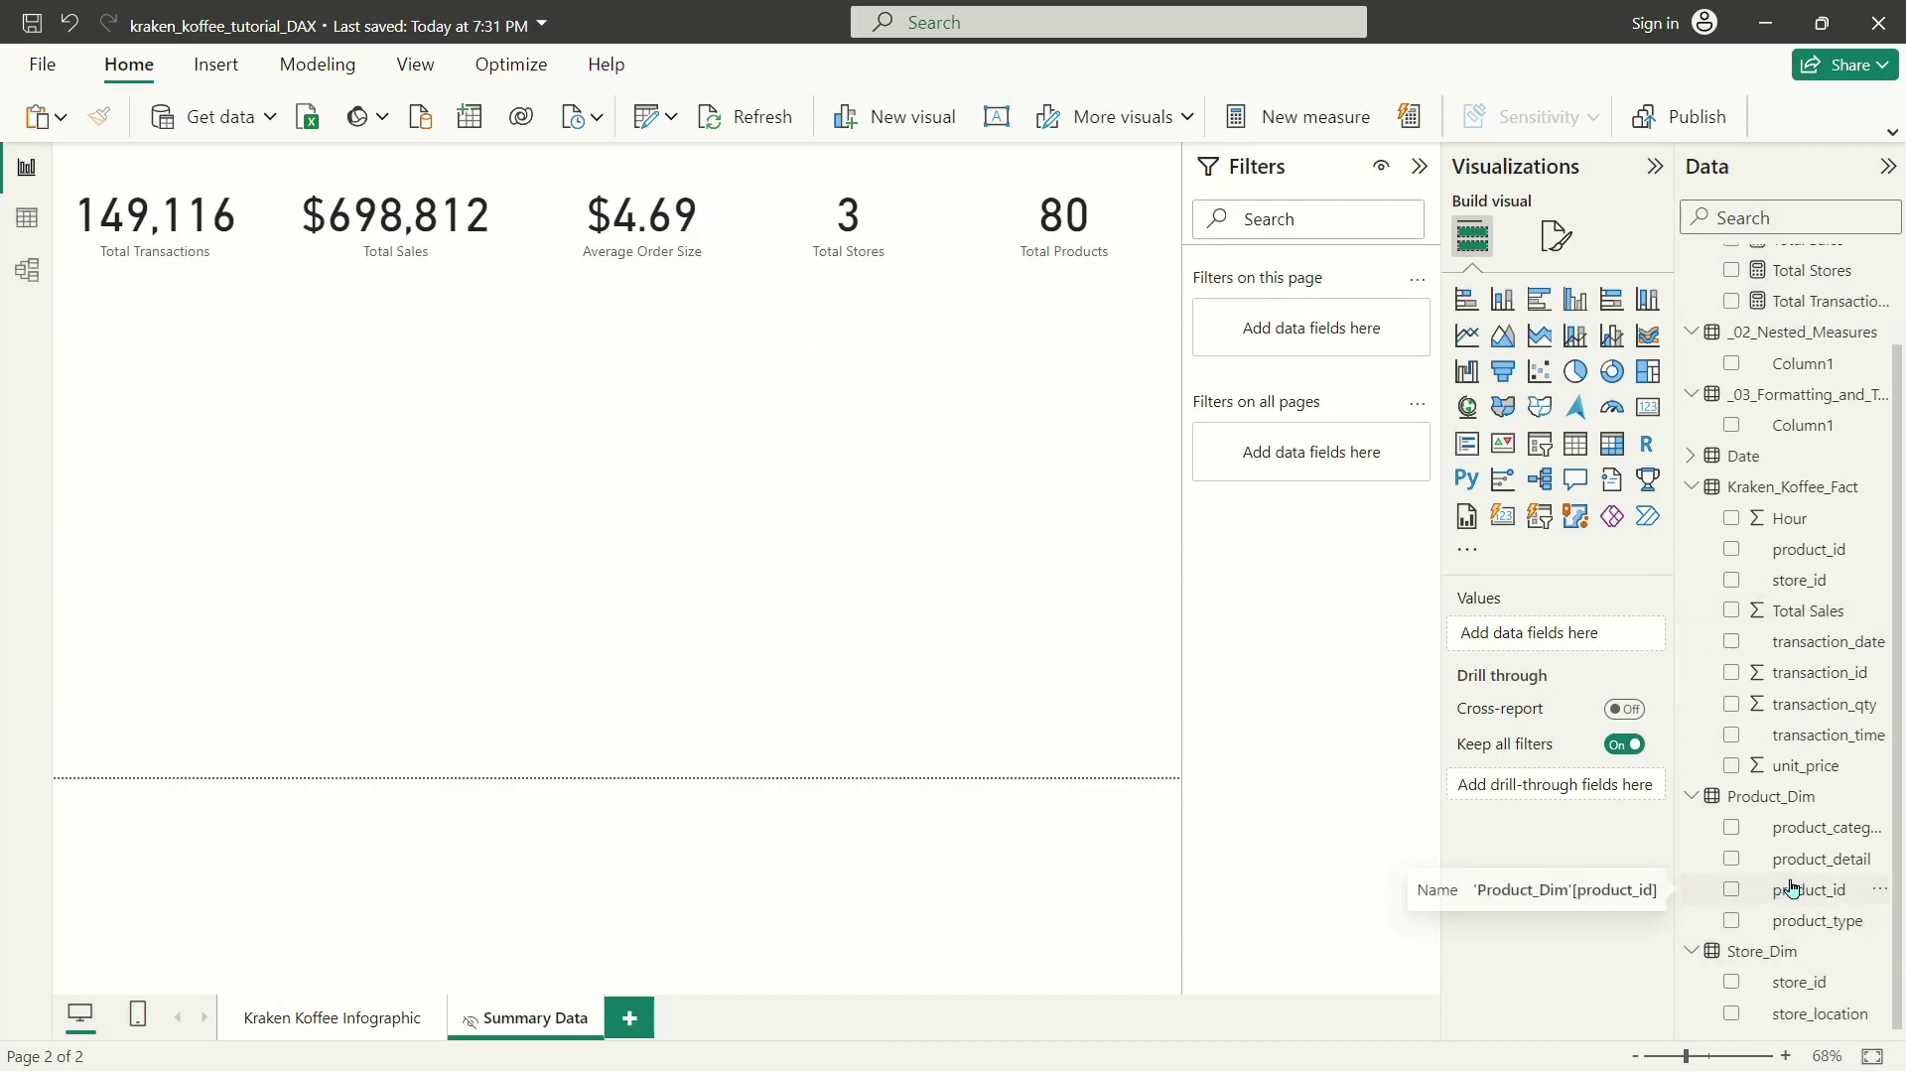
{"action": "left_click_drag", "start_coordinate": [1829, 866], "coordinate": [433, 477]}
{"action": "left_click_drag", "start_coordinate": [1807, 890], "coordinate": [1561, 635]}
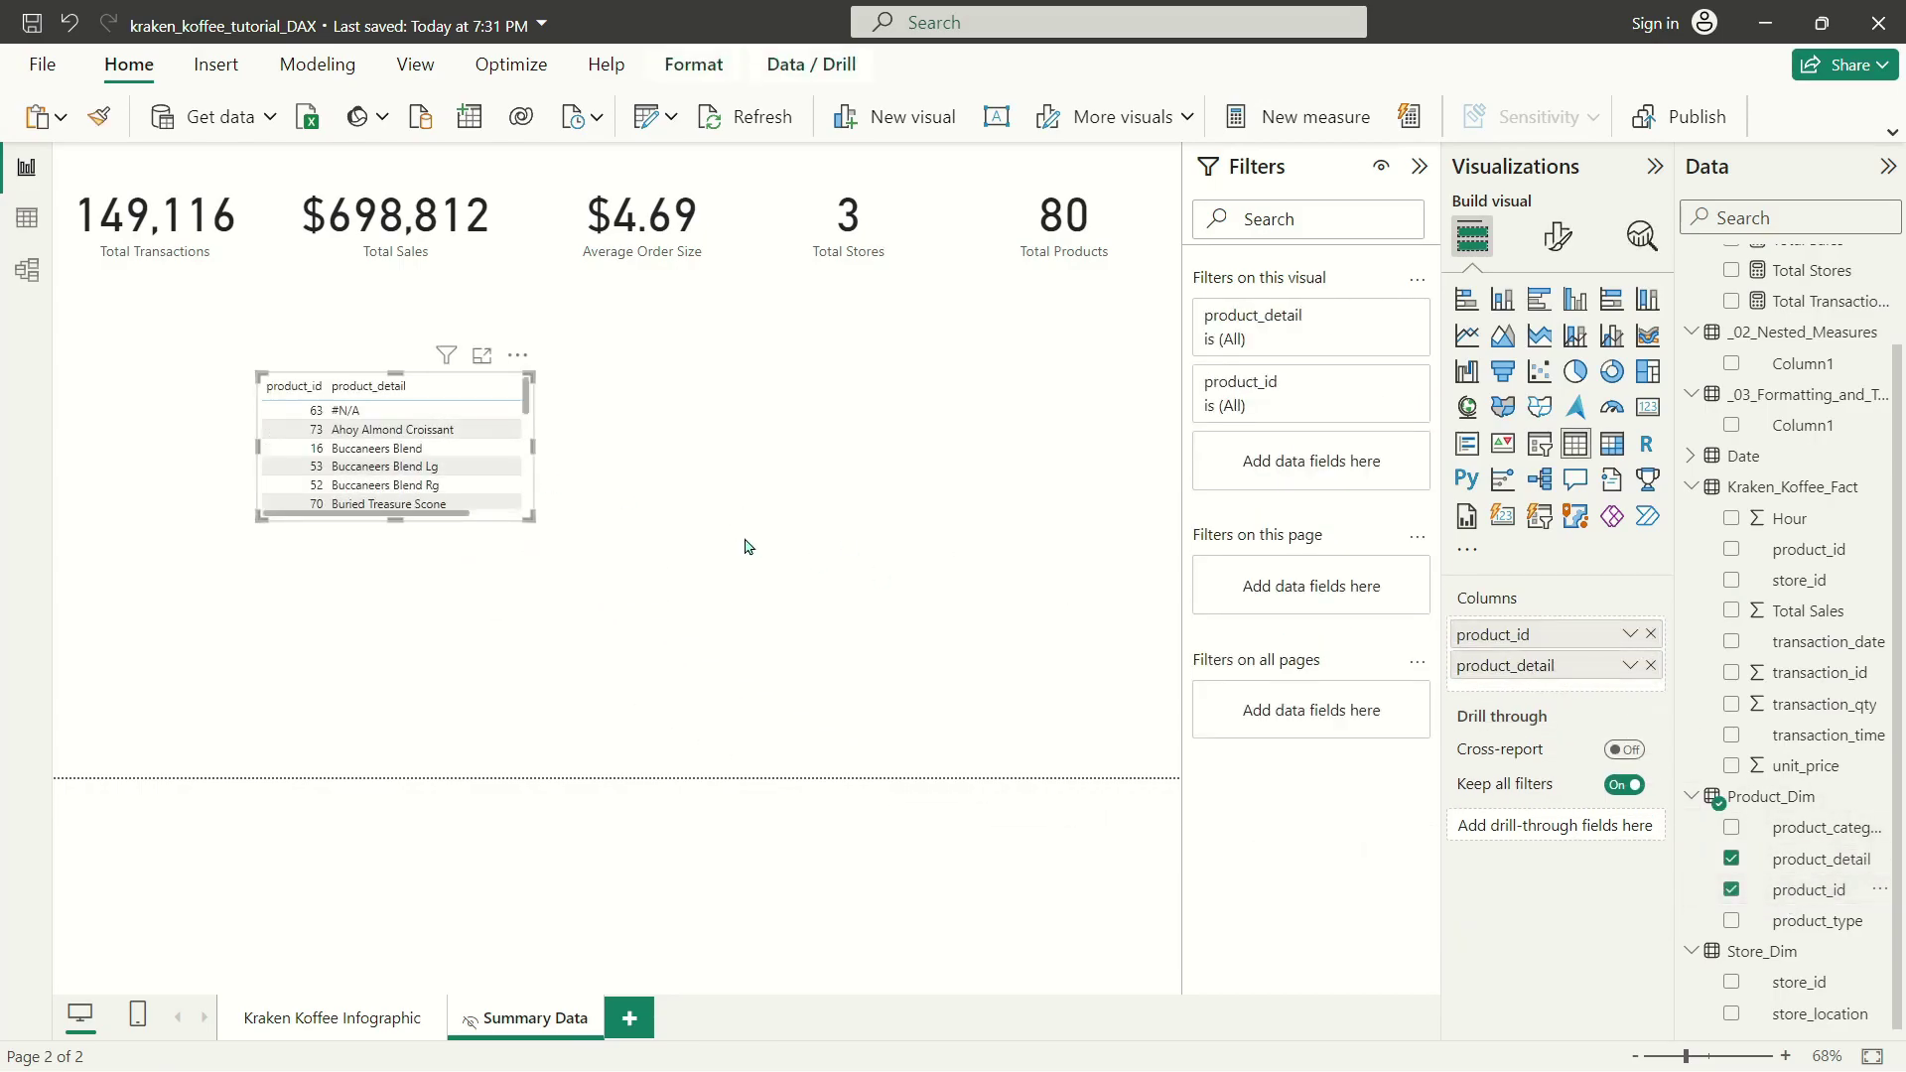
Enlarge the product table to fill the space beneath the cards and sort it by product_id in ascending order.
{"action": "left_click_drag", "start_coordinate": [532, 517], "coordinate": [1012, 773]}
{"action": "left_click", "coordinate": [294, 386]}
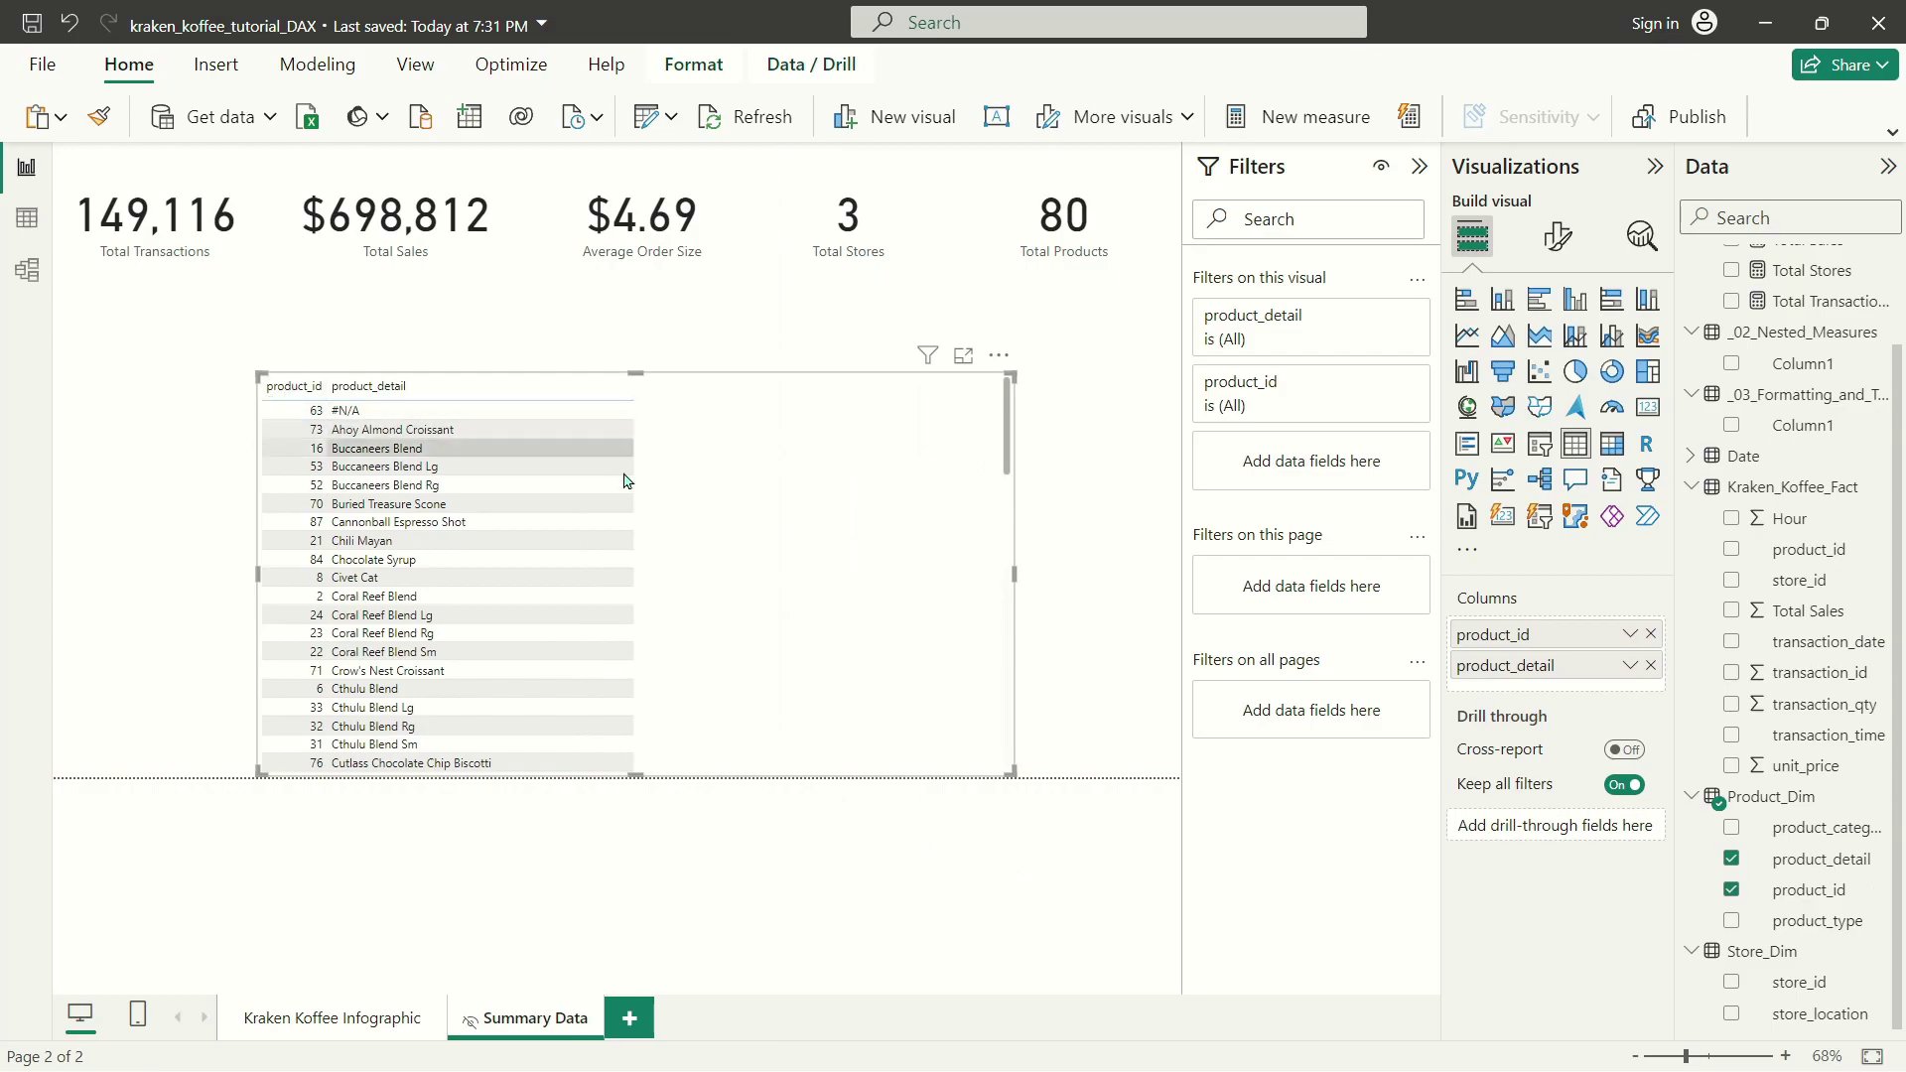
{"action": "left_click_drag", "start_coordinate": [852, 536], "coordinate": [658, 515]}
Examine the full list of product_id and product_detail rows in the table, from the lowest id to the highest.
{"action": "scroll", "coordinate": [681, 553], "scroll_direction": "down", "scroll_amount": 10}
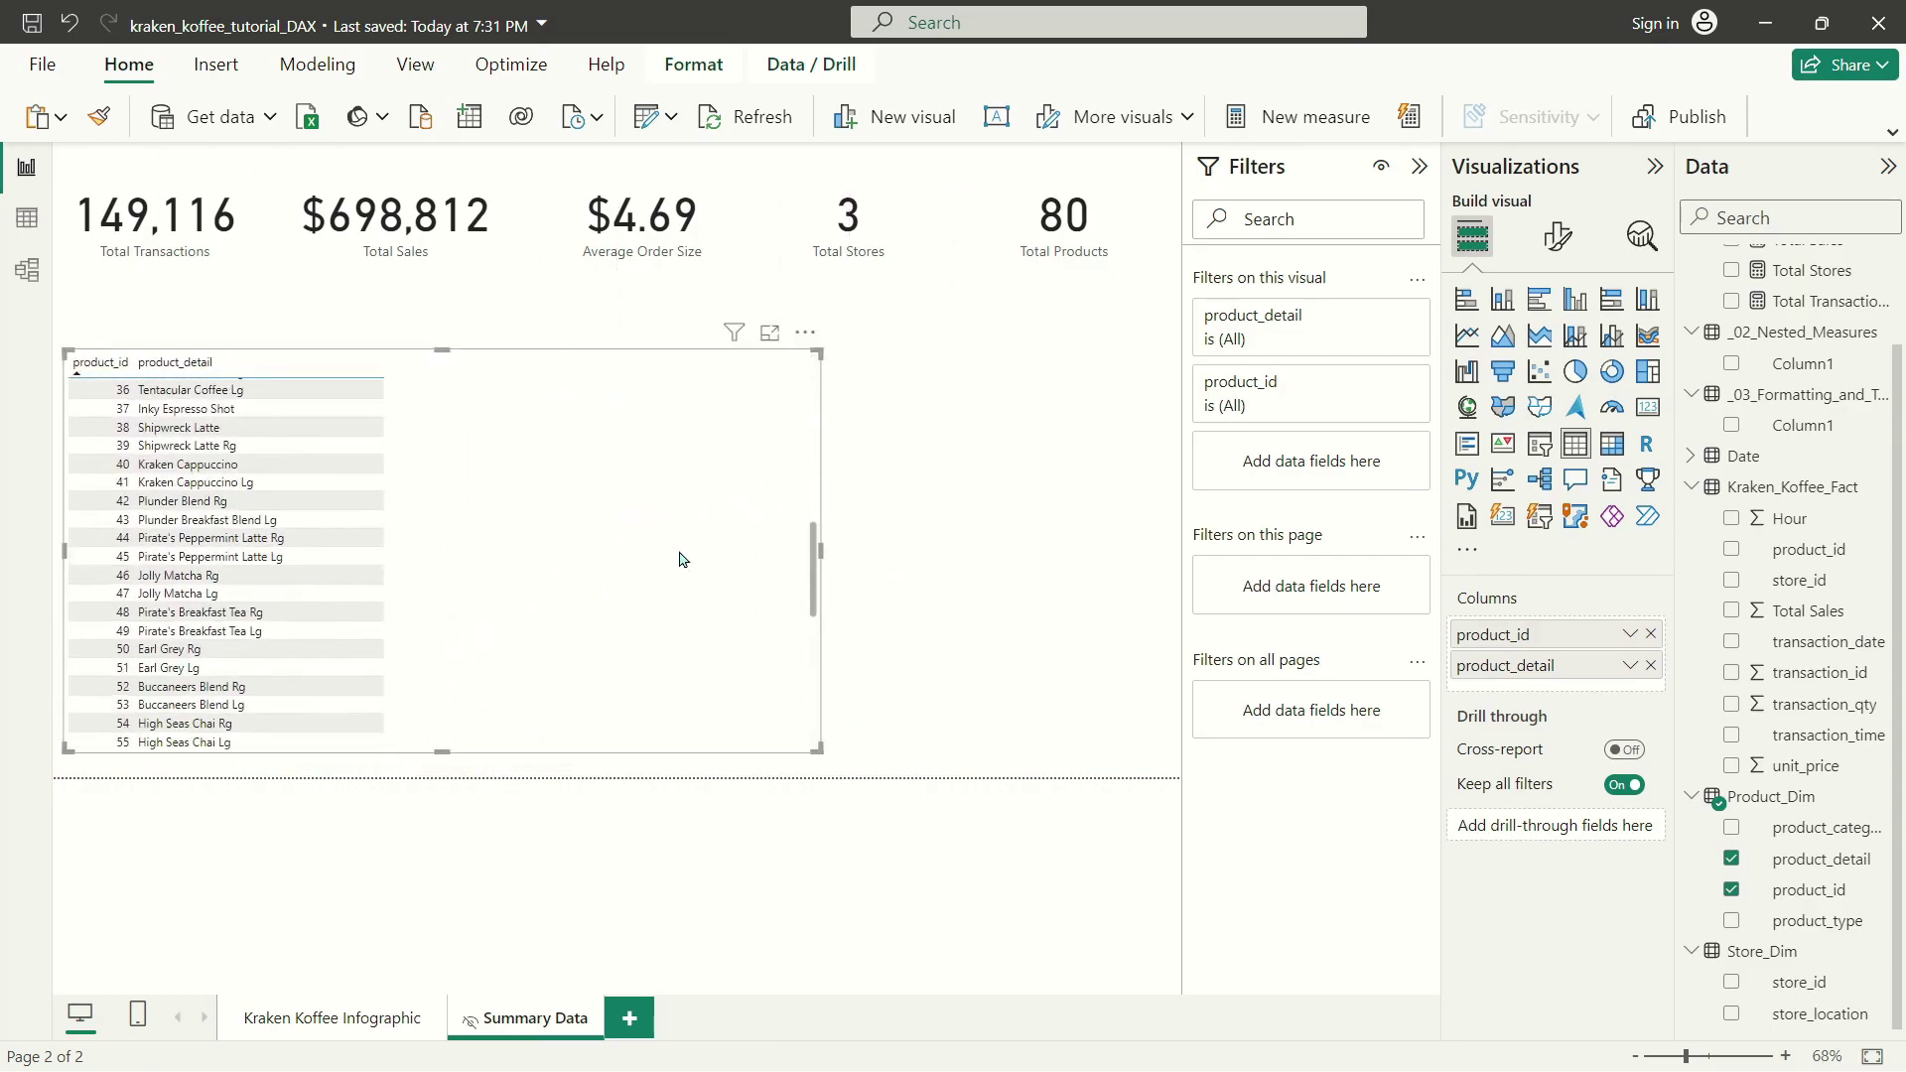
{"action": "scroll", "coordinate": [694, 638], "scroll_direction": "up", "scroll_amount": 9}
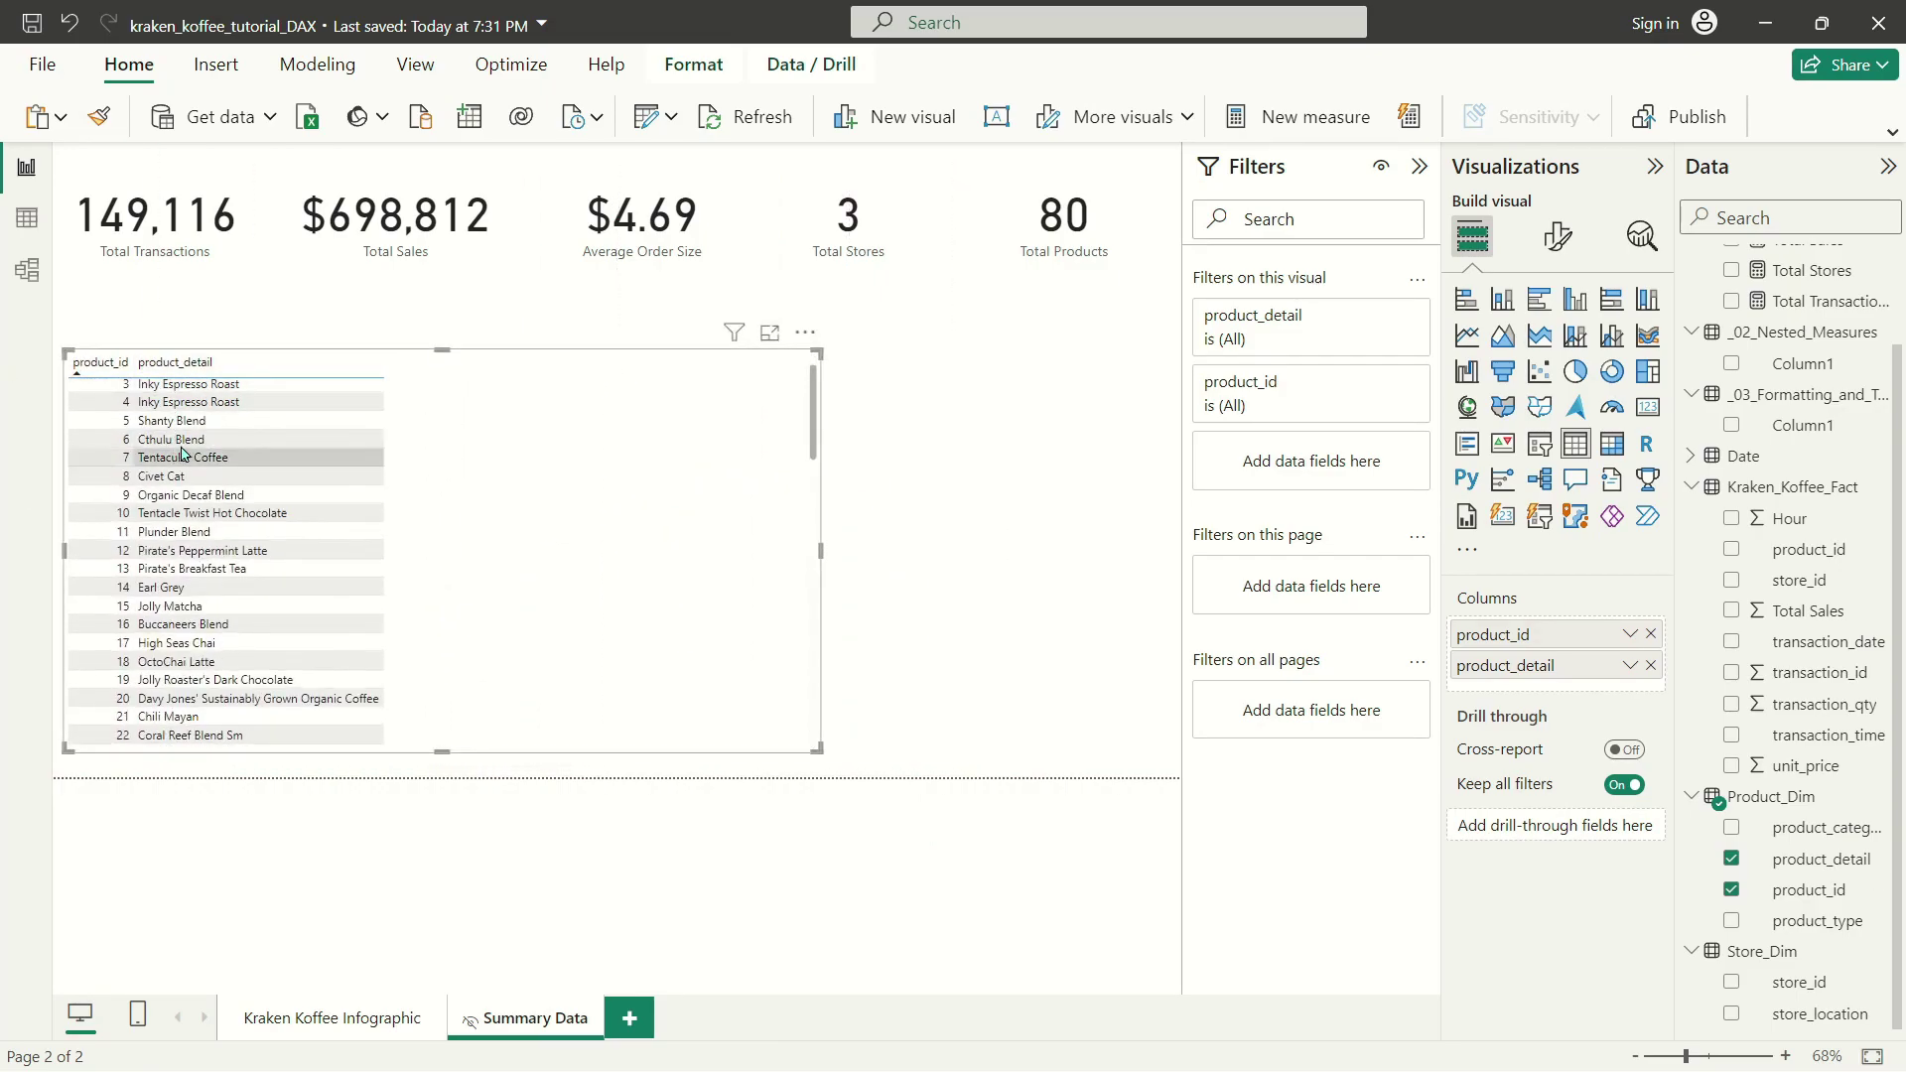
{"action": "scroll", "coordinate": [184, 385], "scroll_direction": "up", "scroll_amount": 1}
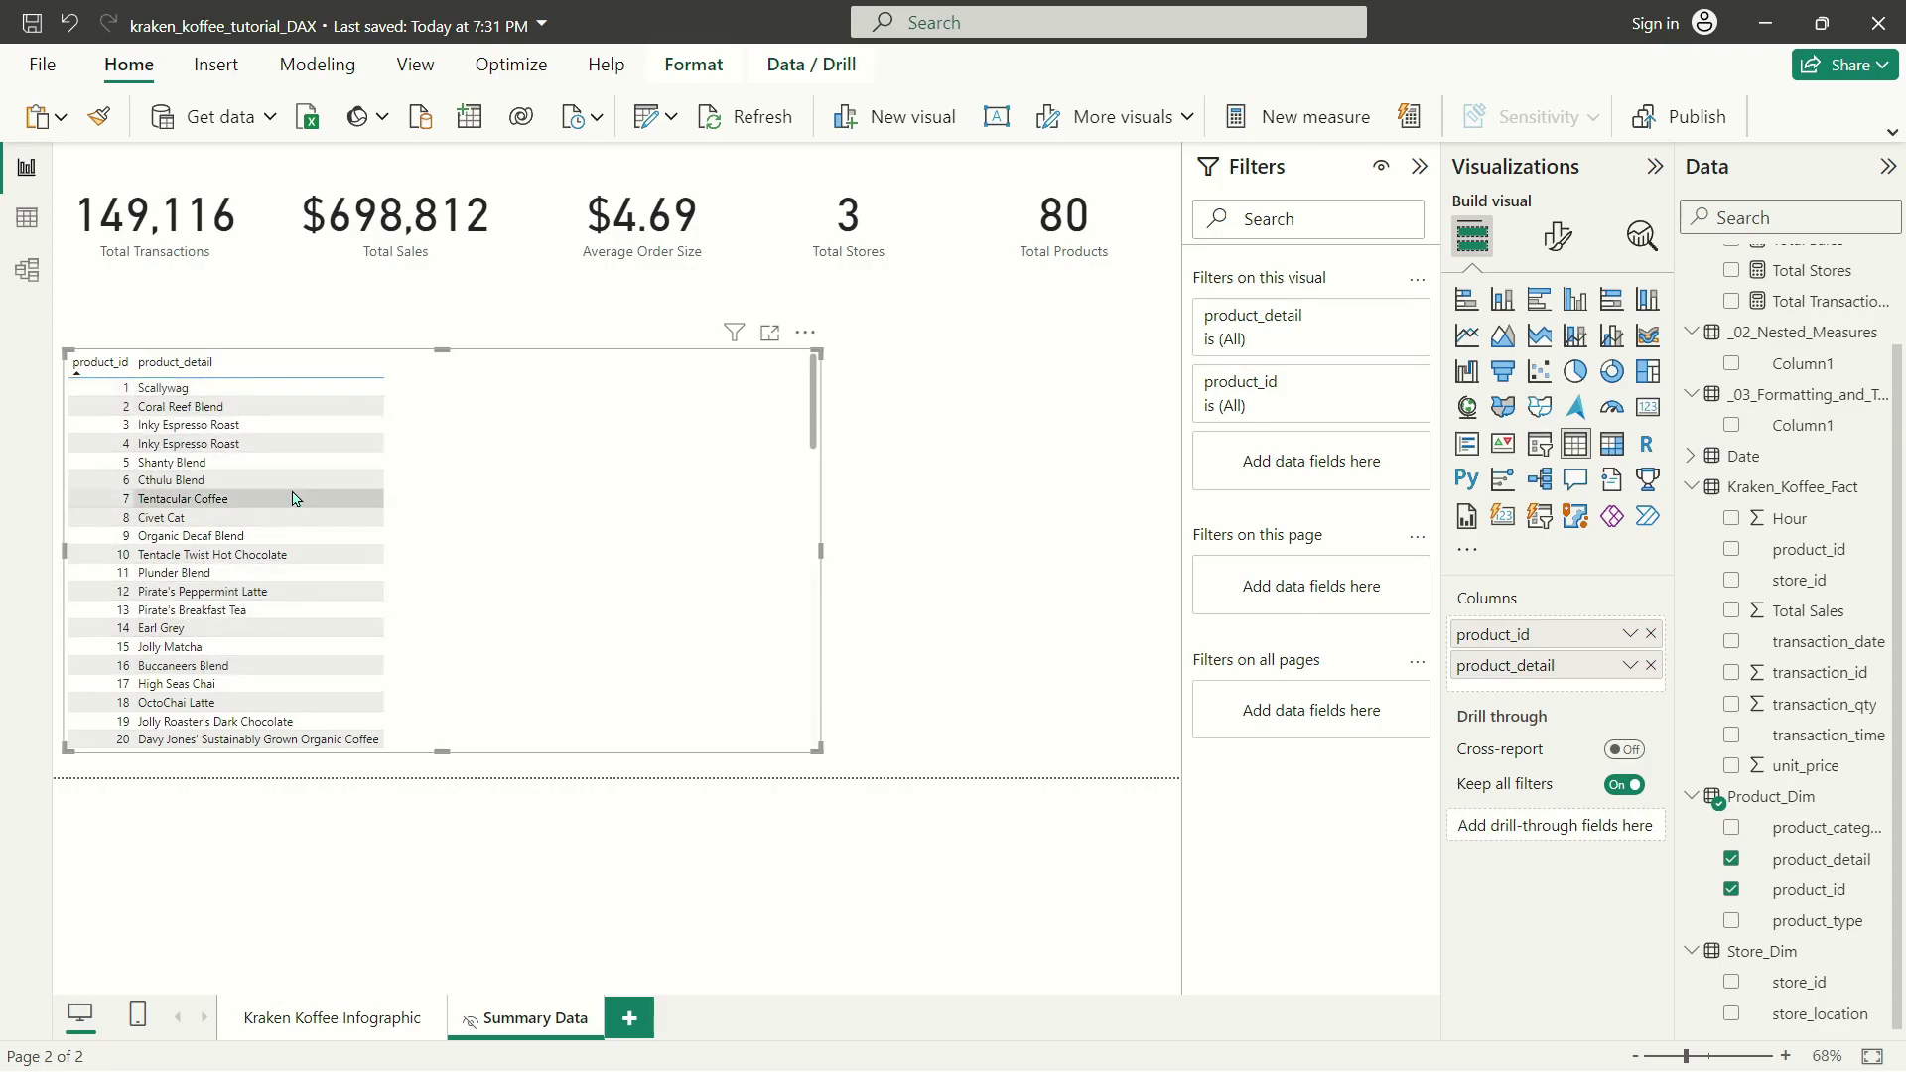
{"action": "scroll", "coordinate": [248, 496], "scroll_direction": "down", "scroll_amount": 3}
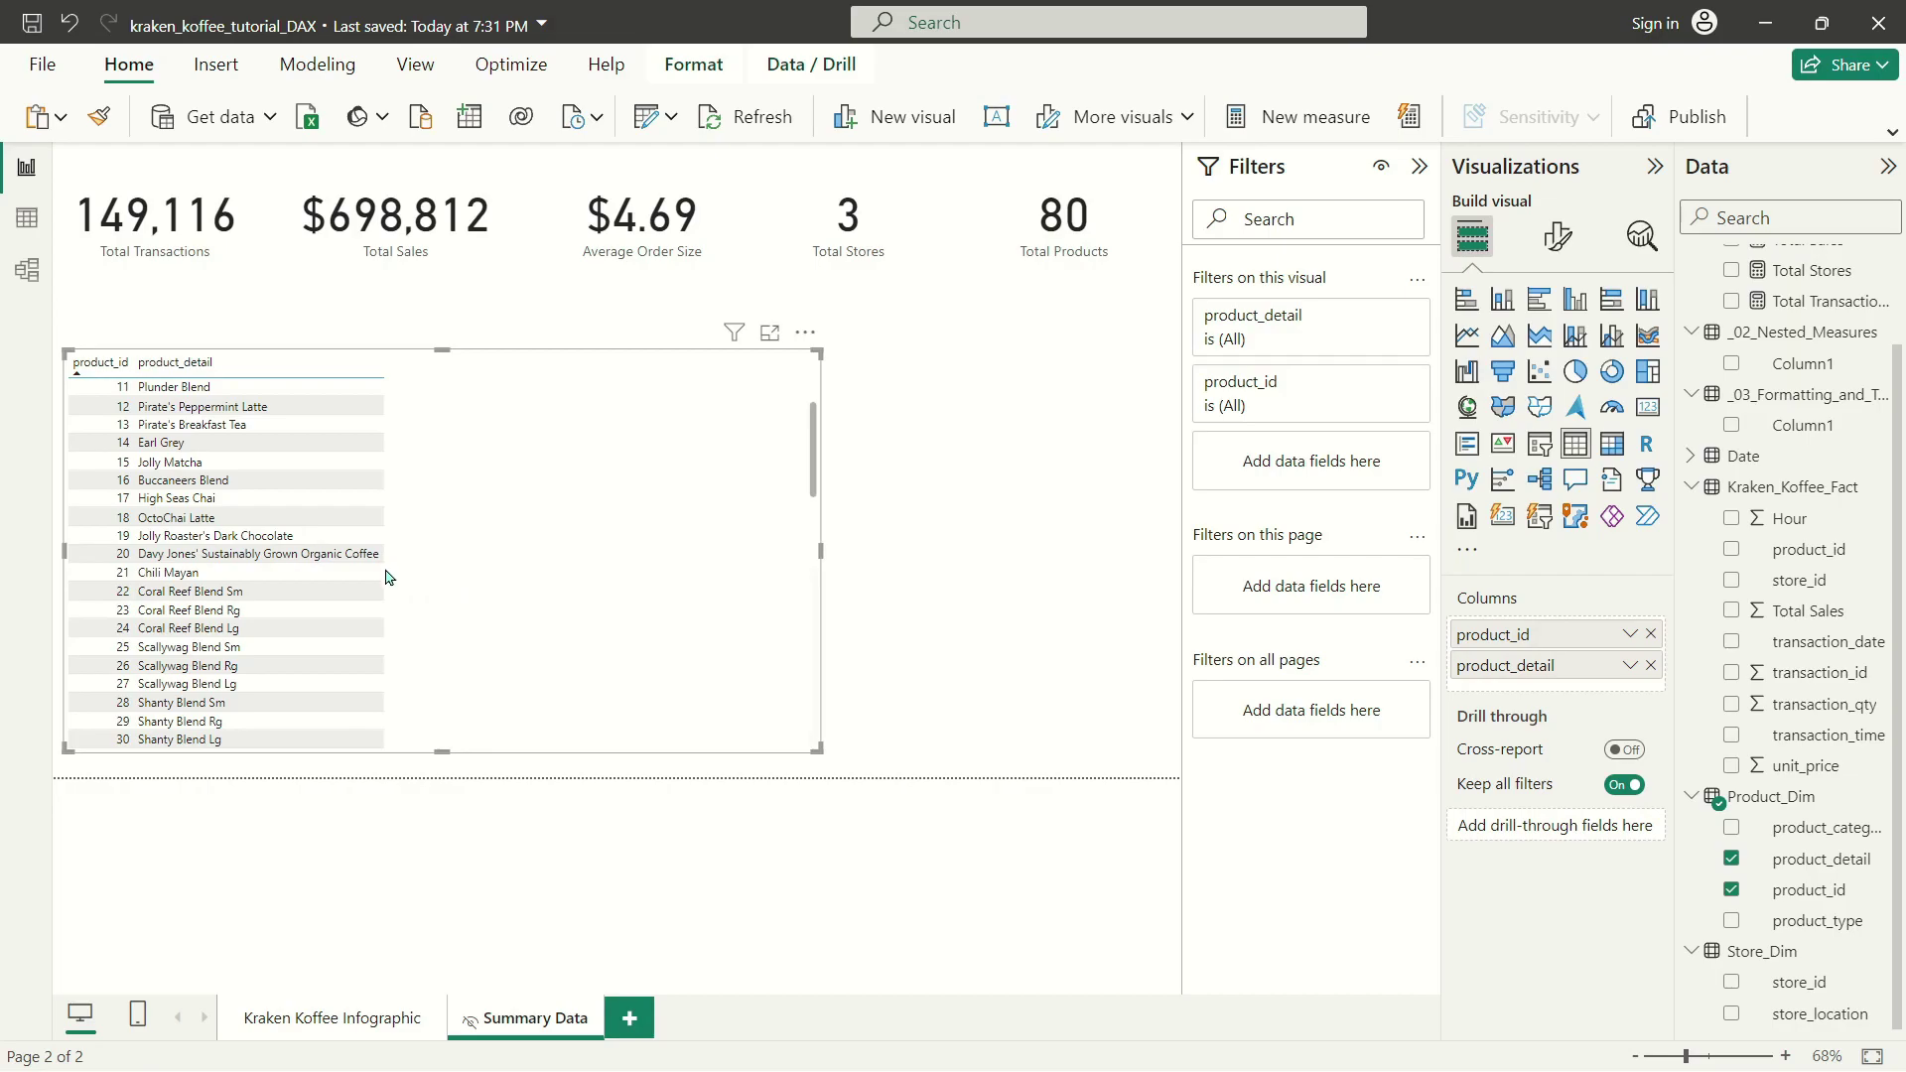
{"action": "scroll", "coordinate": [387, 577], "scroll_direction": "up", "scroll_amount": 3}
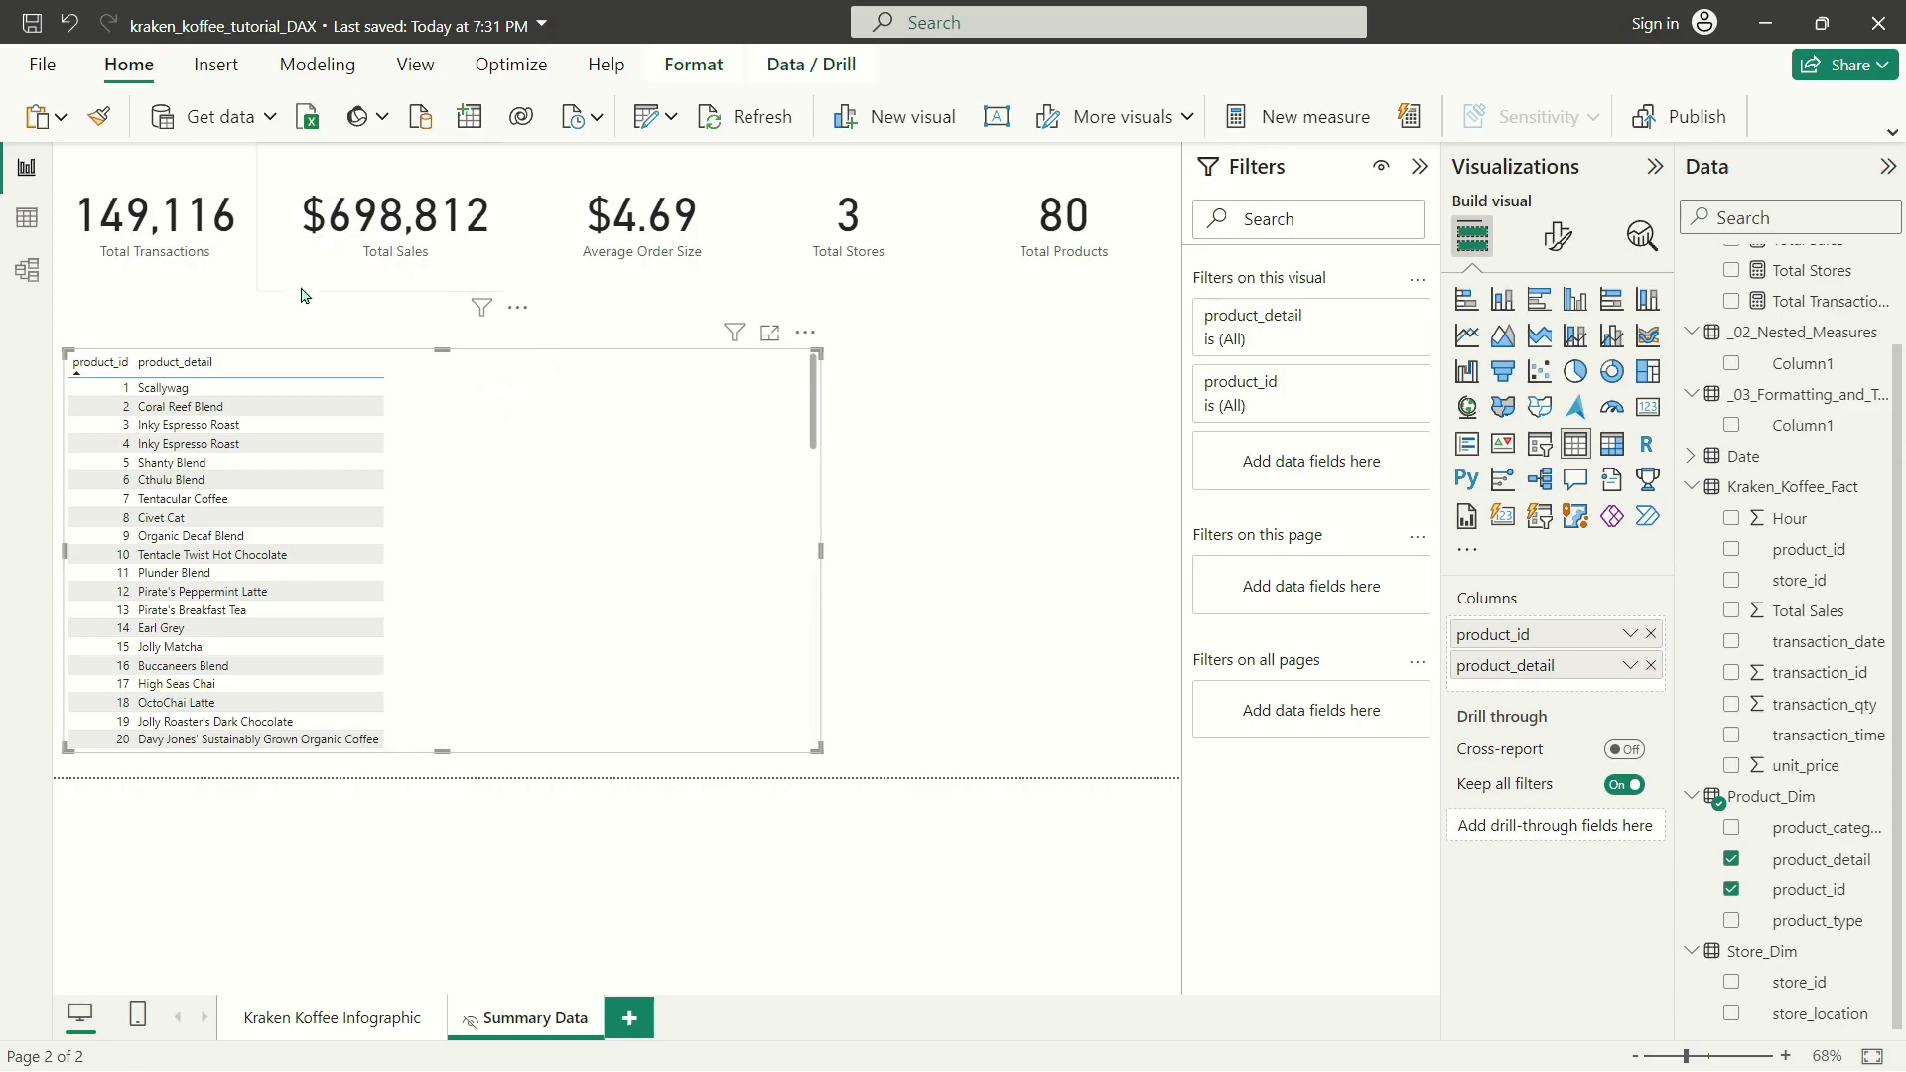
{"action": "scroll", "coordinate": [472, 568], "scroll_direction": "down", "scroll_amount": 20}
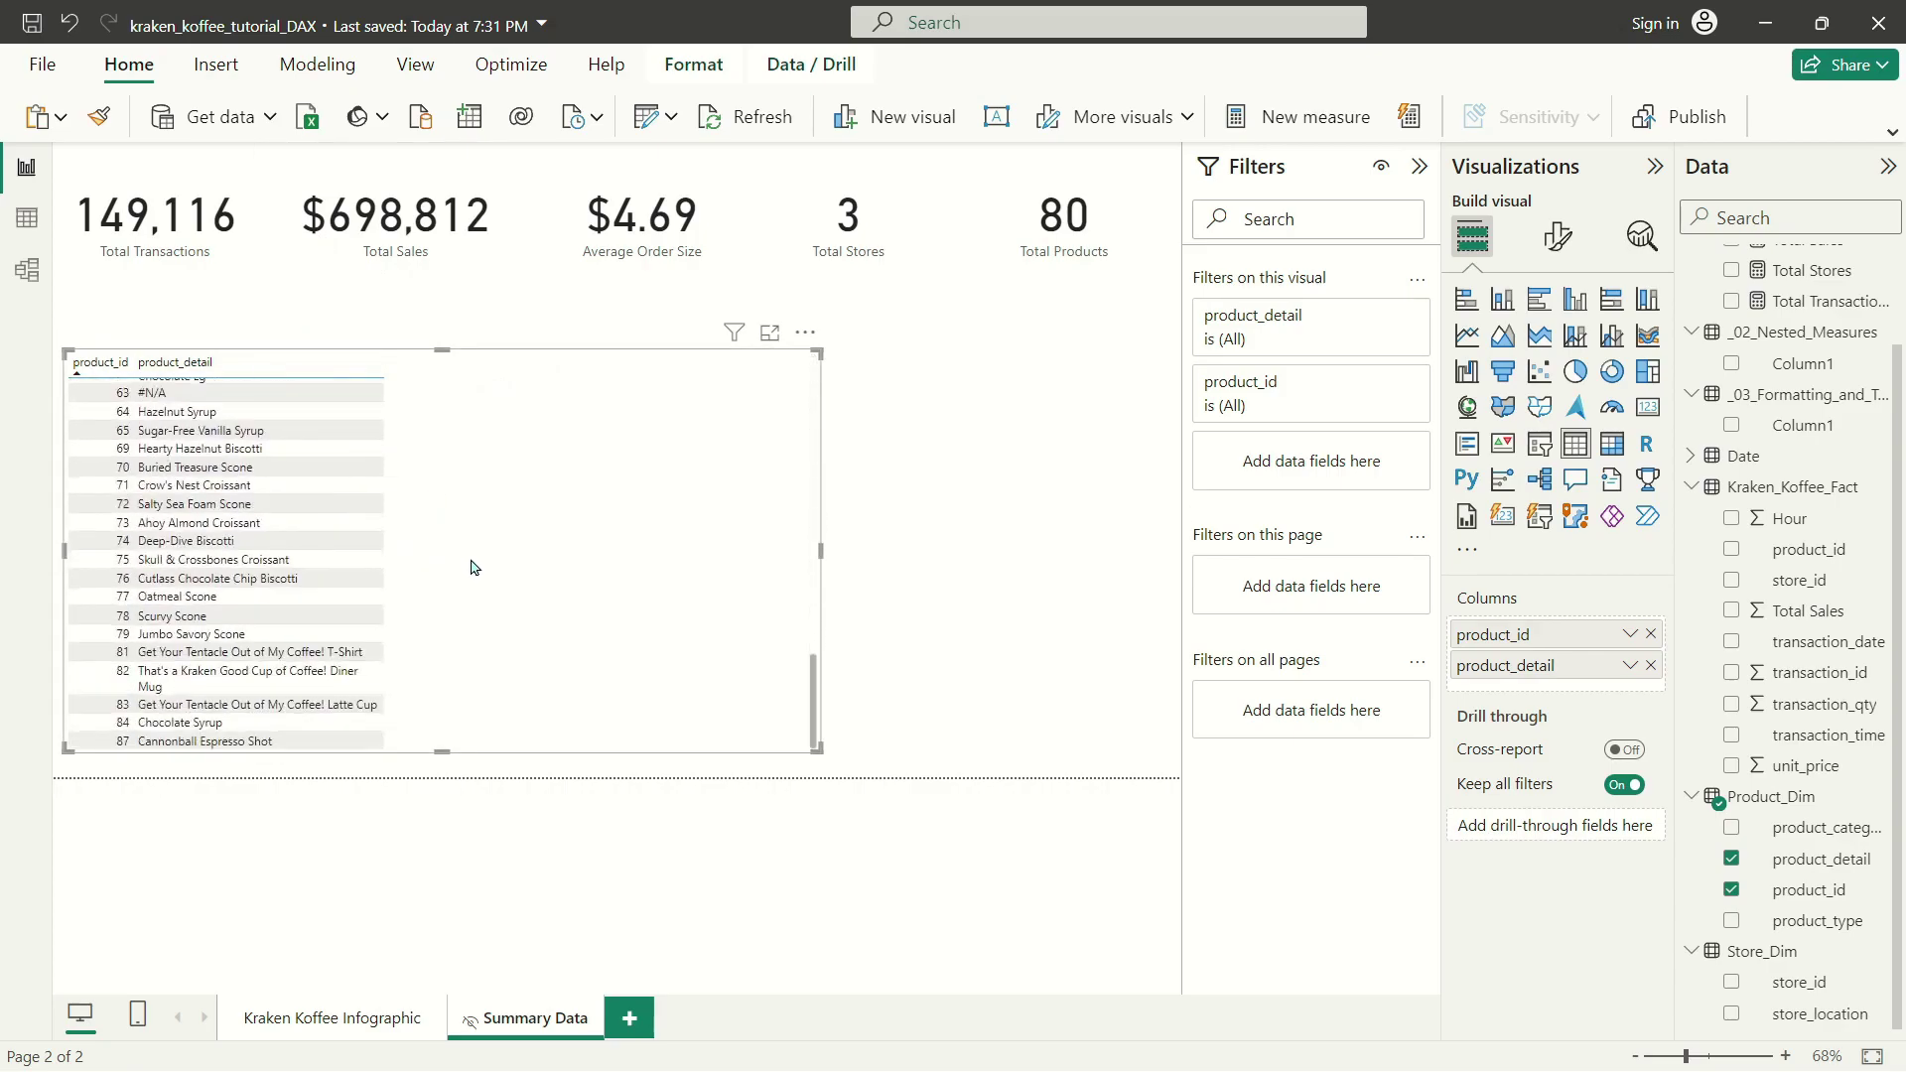
{"action": "scroll", "coordinate": [298, 700], "scroll_direction": "up", "scroll_amount": 12}
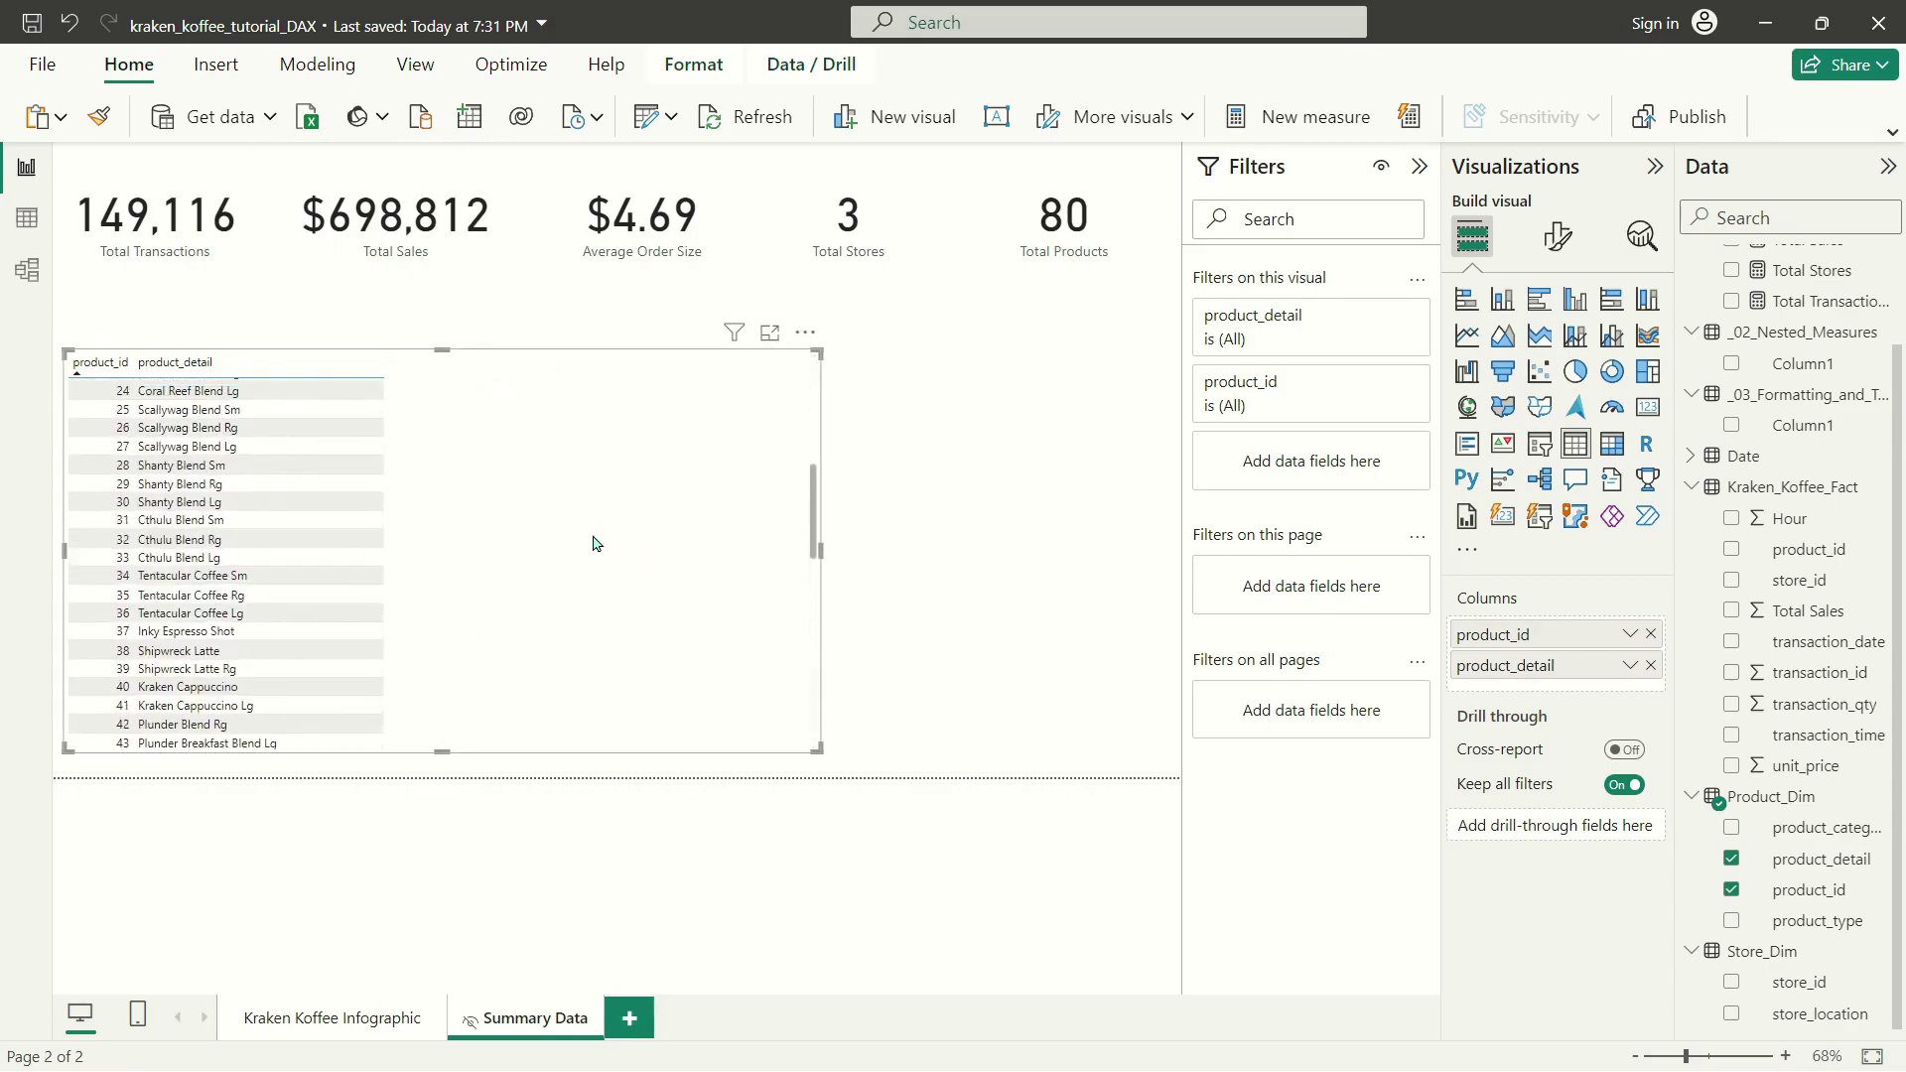
{"action": "scroll", "coordinate": [593, 543], "scroll_direction": "up", "scroll_amount": 8}
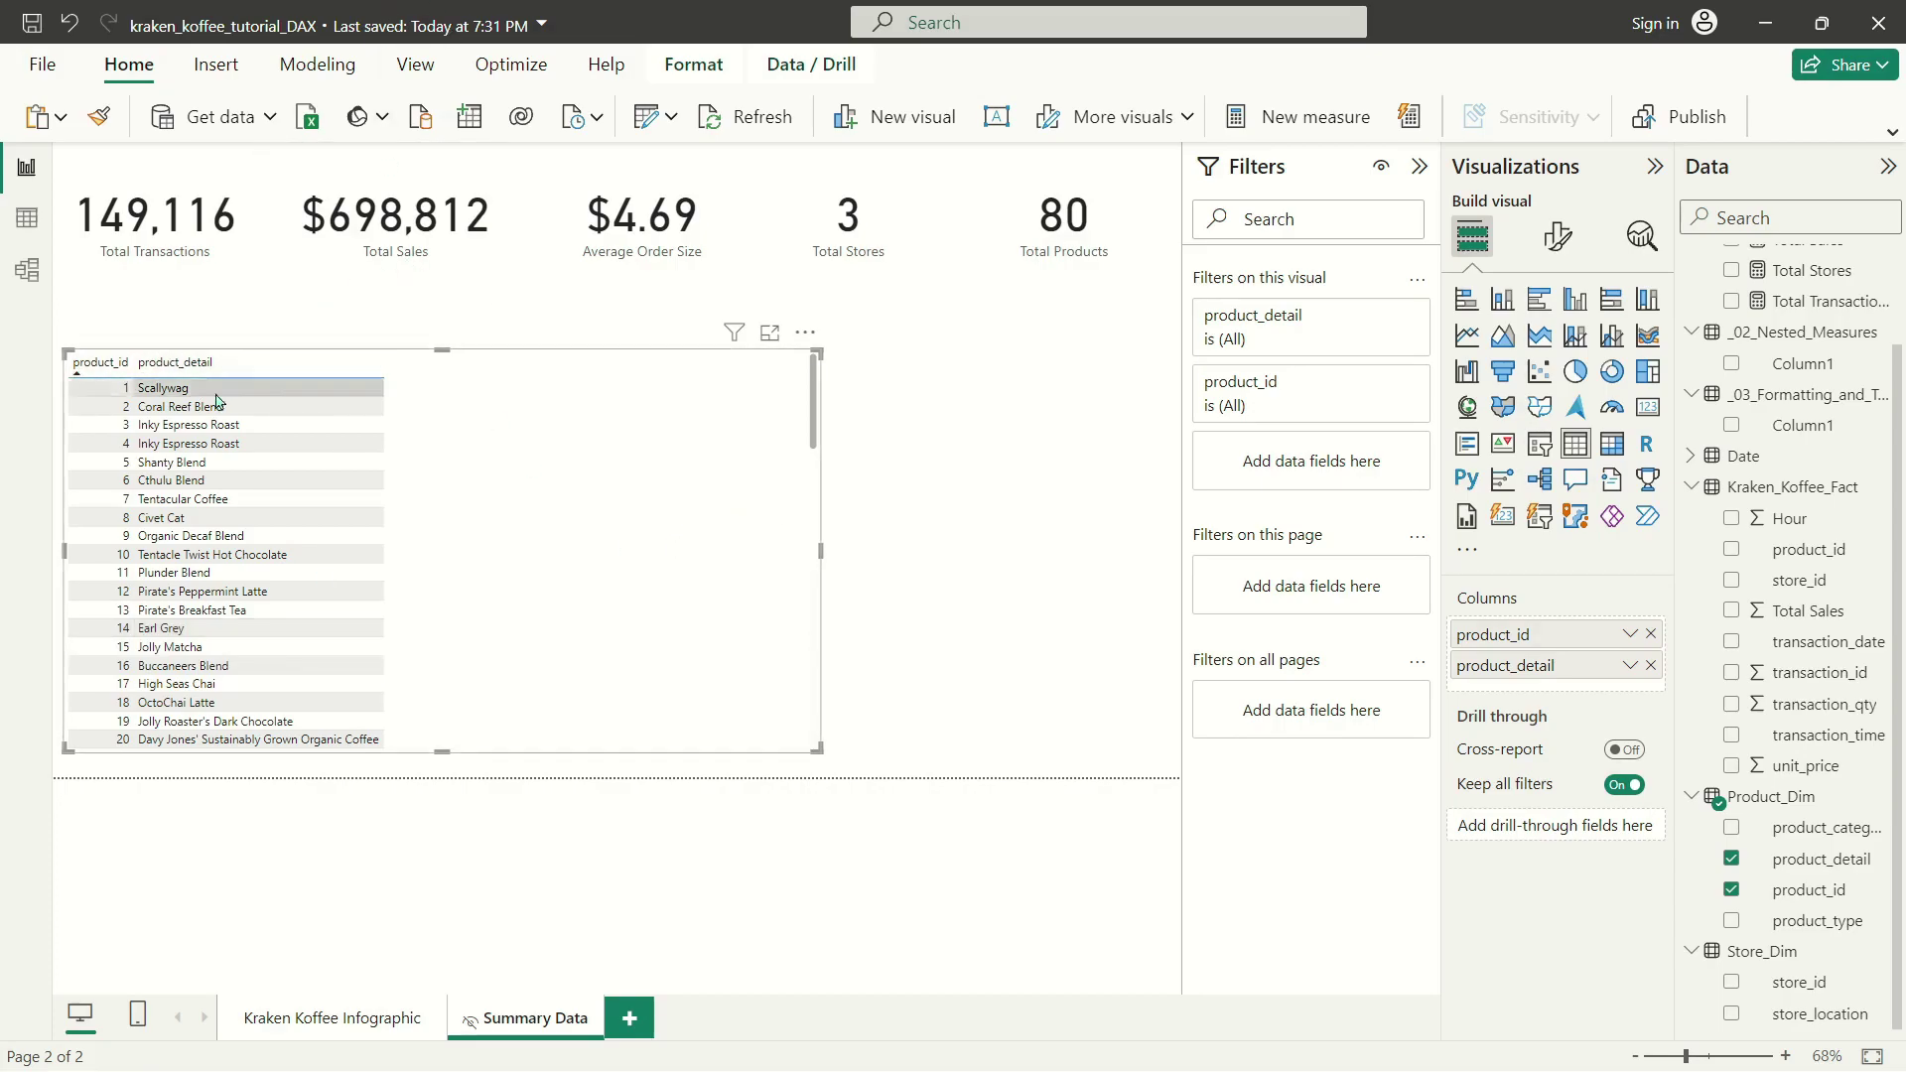
Remove product_id from the table and add the Total Sales and Total Transactions core measures as columns.
{"action": "left_click", "coordinate": [1650, 634]}
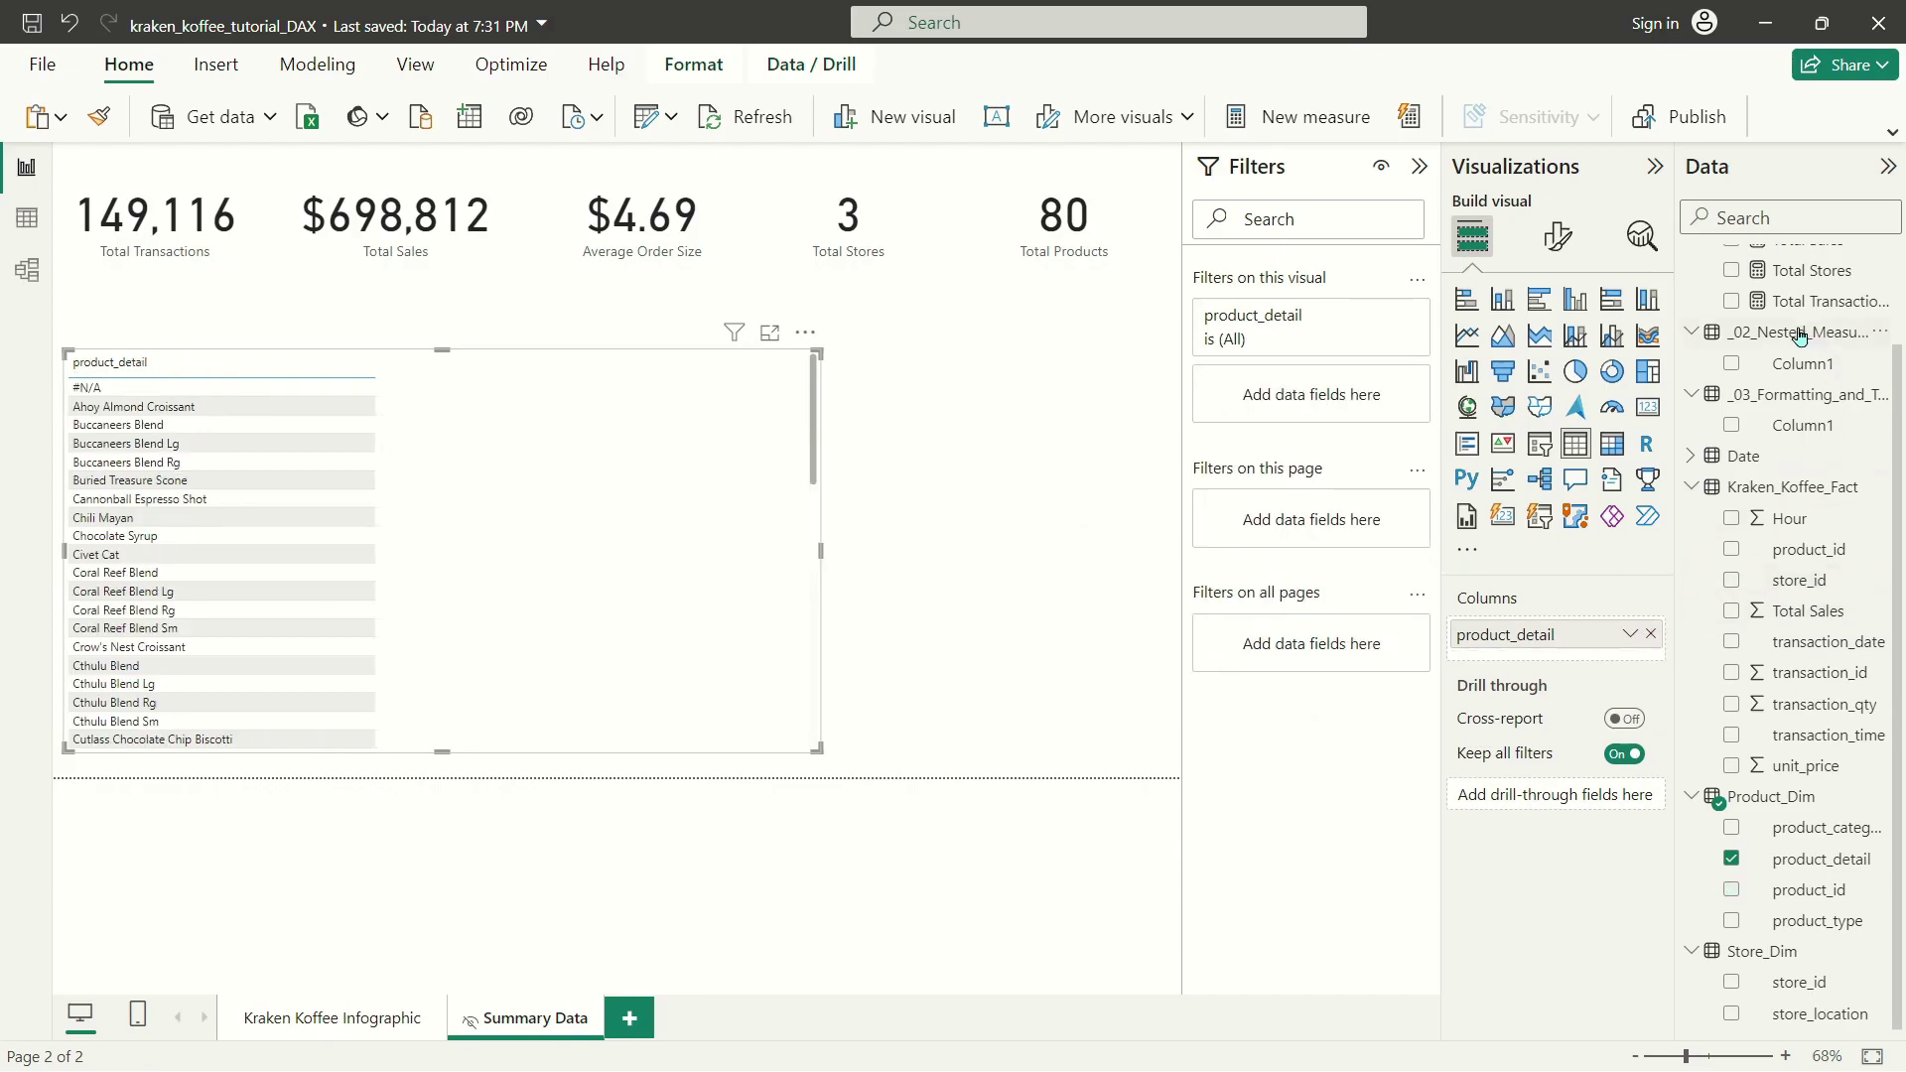
{"action": "scroll", "coordinate": [1797, 397], "scroll_direction": "up", "scroll_amount": 2}
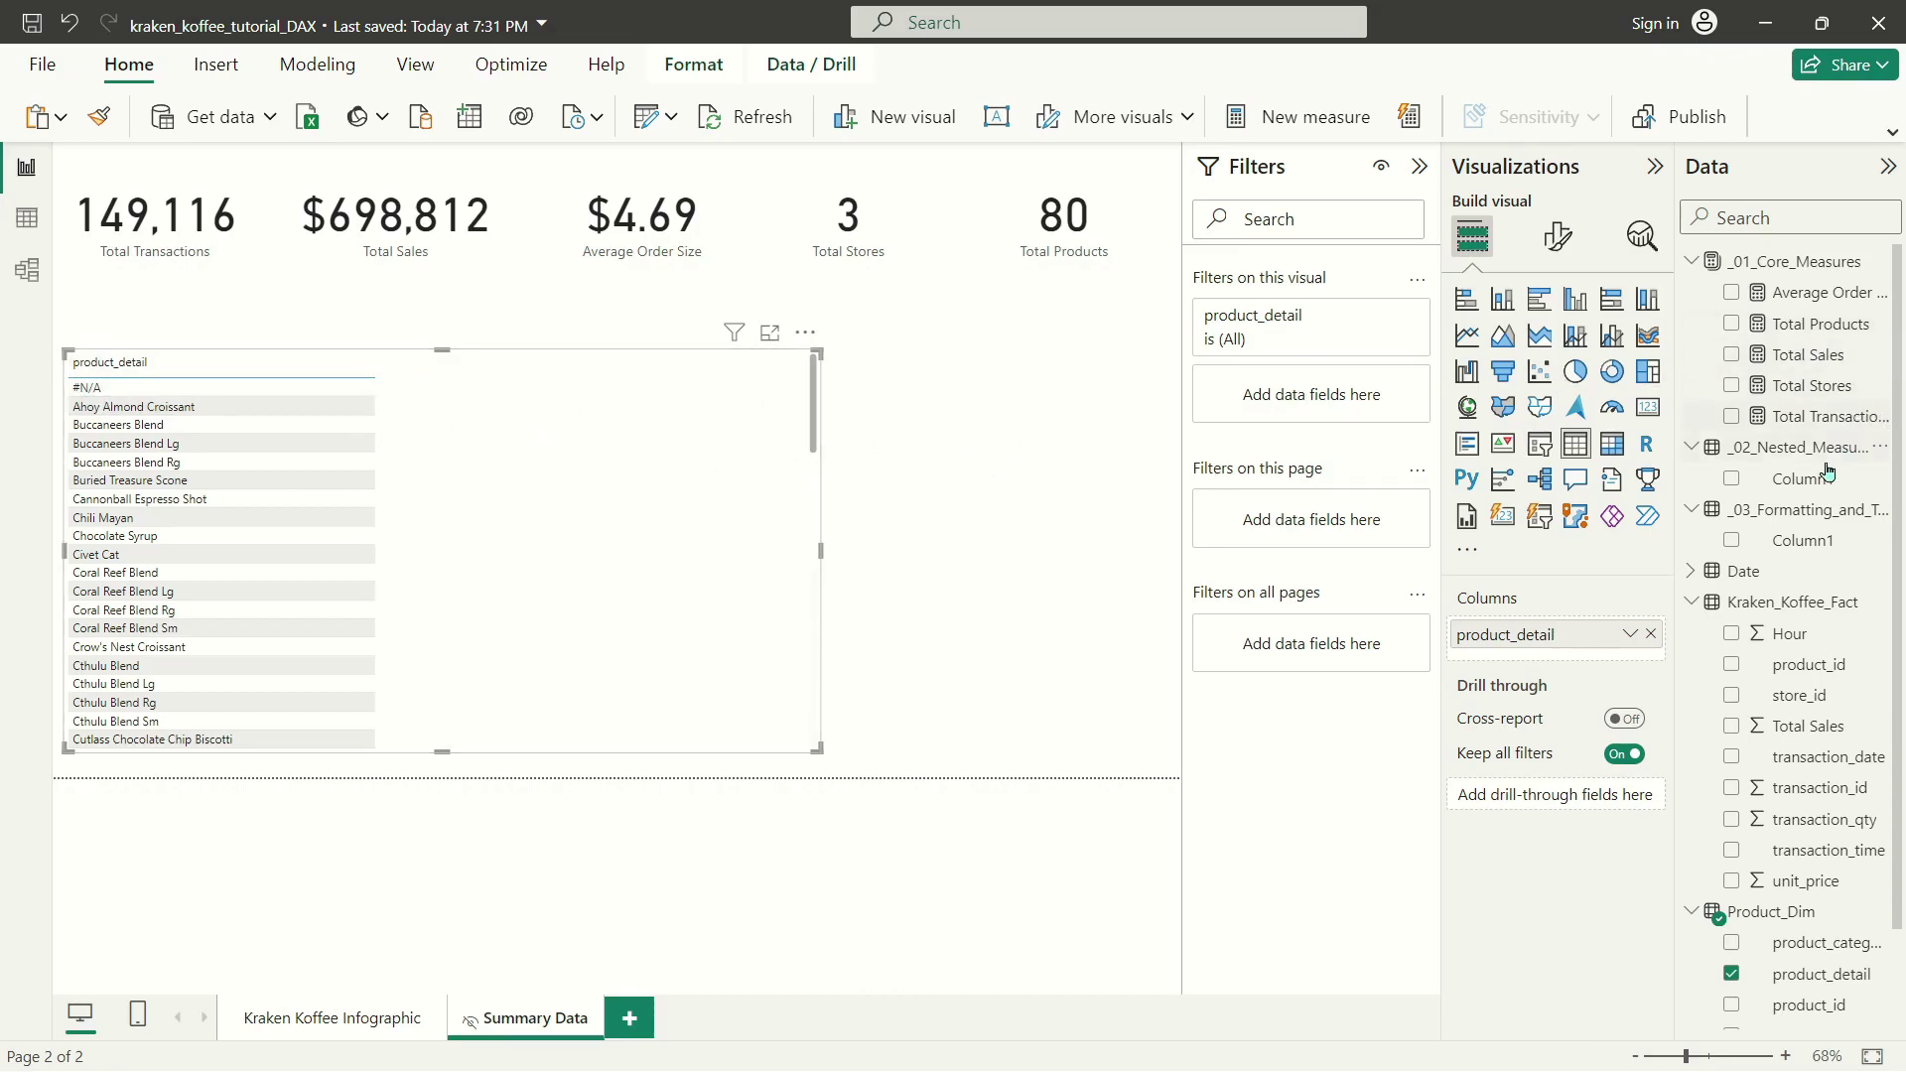
{"action": "left_click", "coordinate": [1730, 355]}
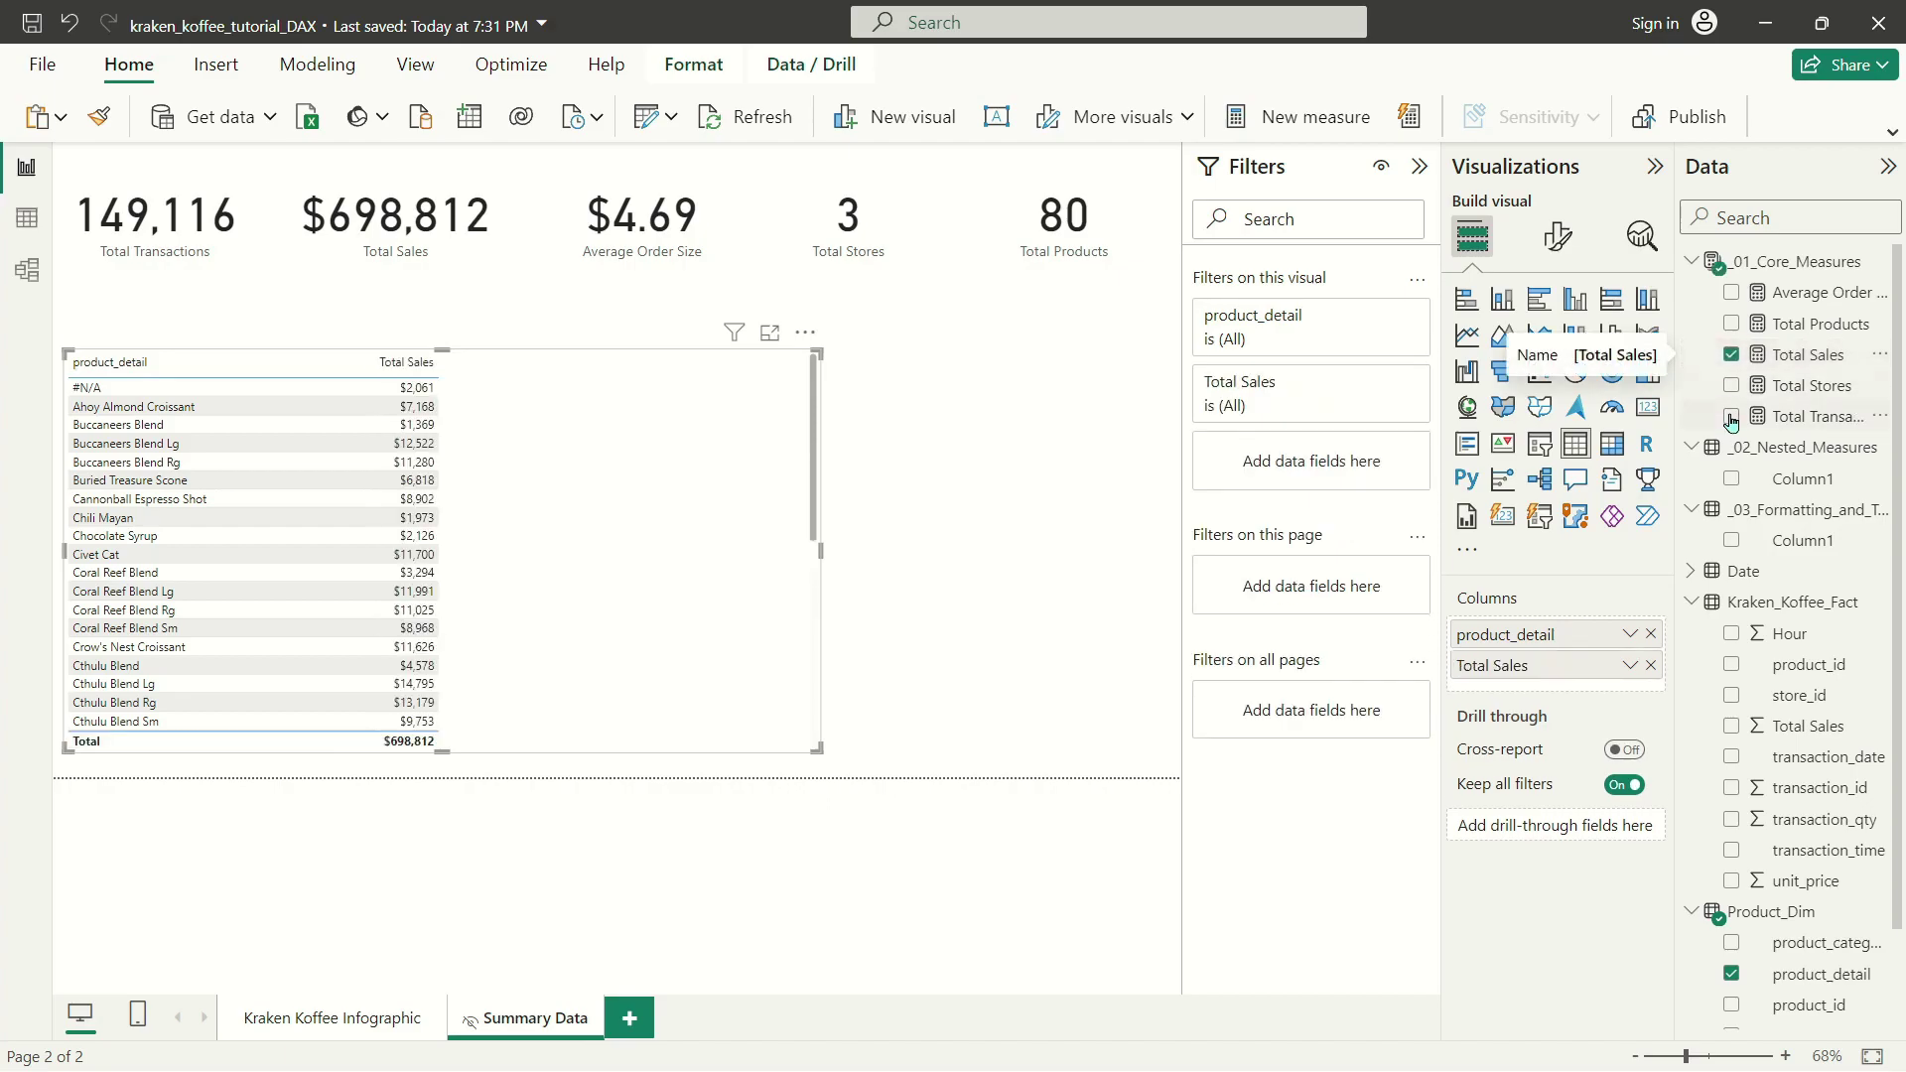
{"action": "left_click", "coordinate": [1731, 416]}
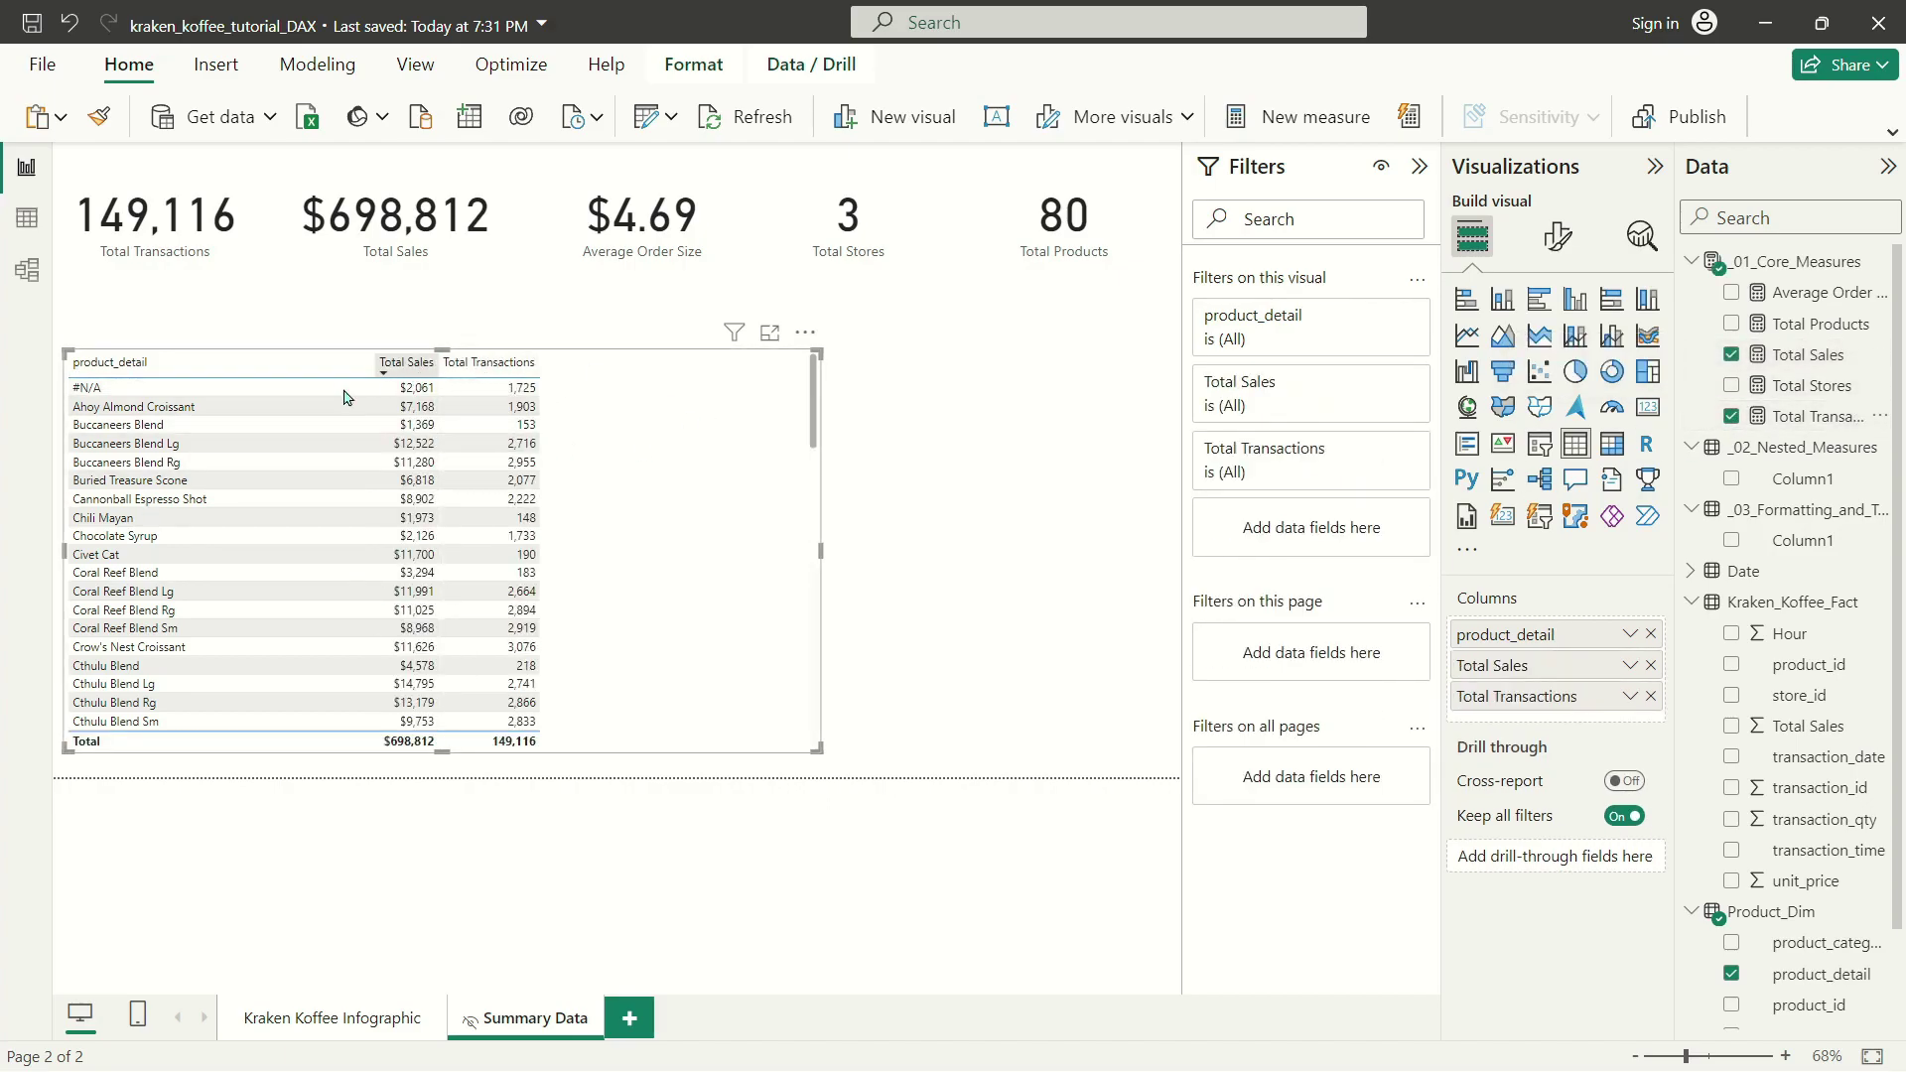
Sort the product table by Total Transactions and again by Total Sales, both descending, and widen the table below the cards.
{"action": "left_click", "coordinate": [406, 361]}
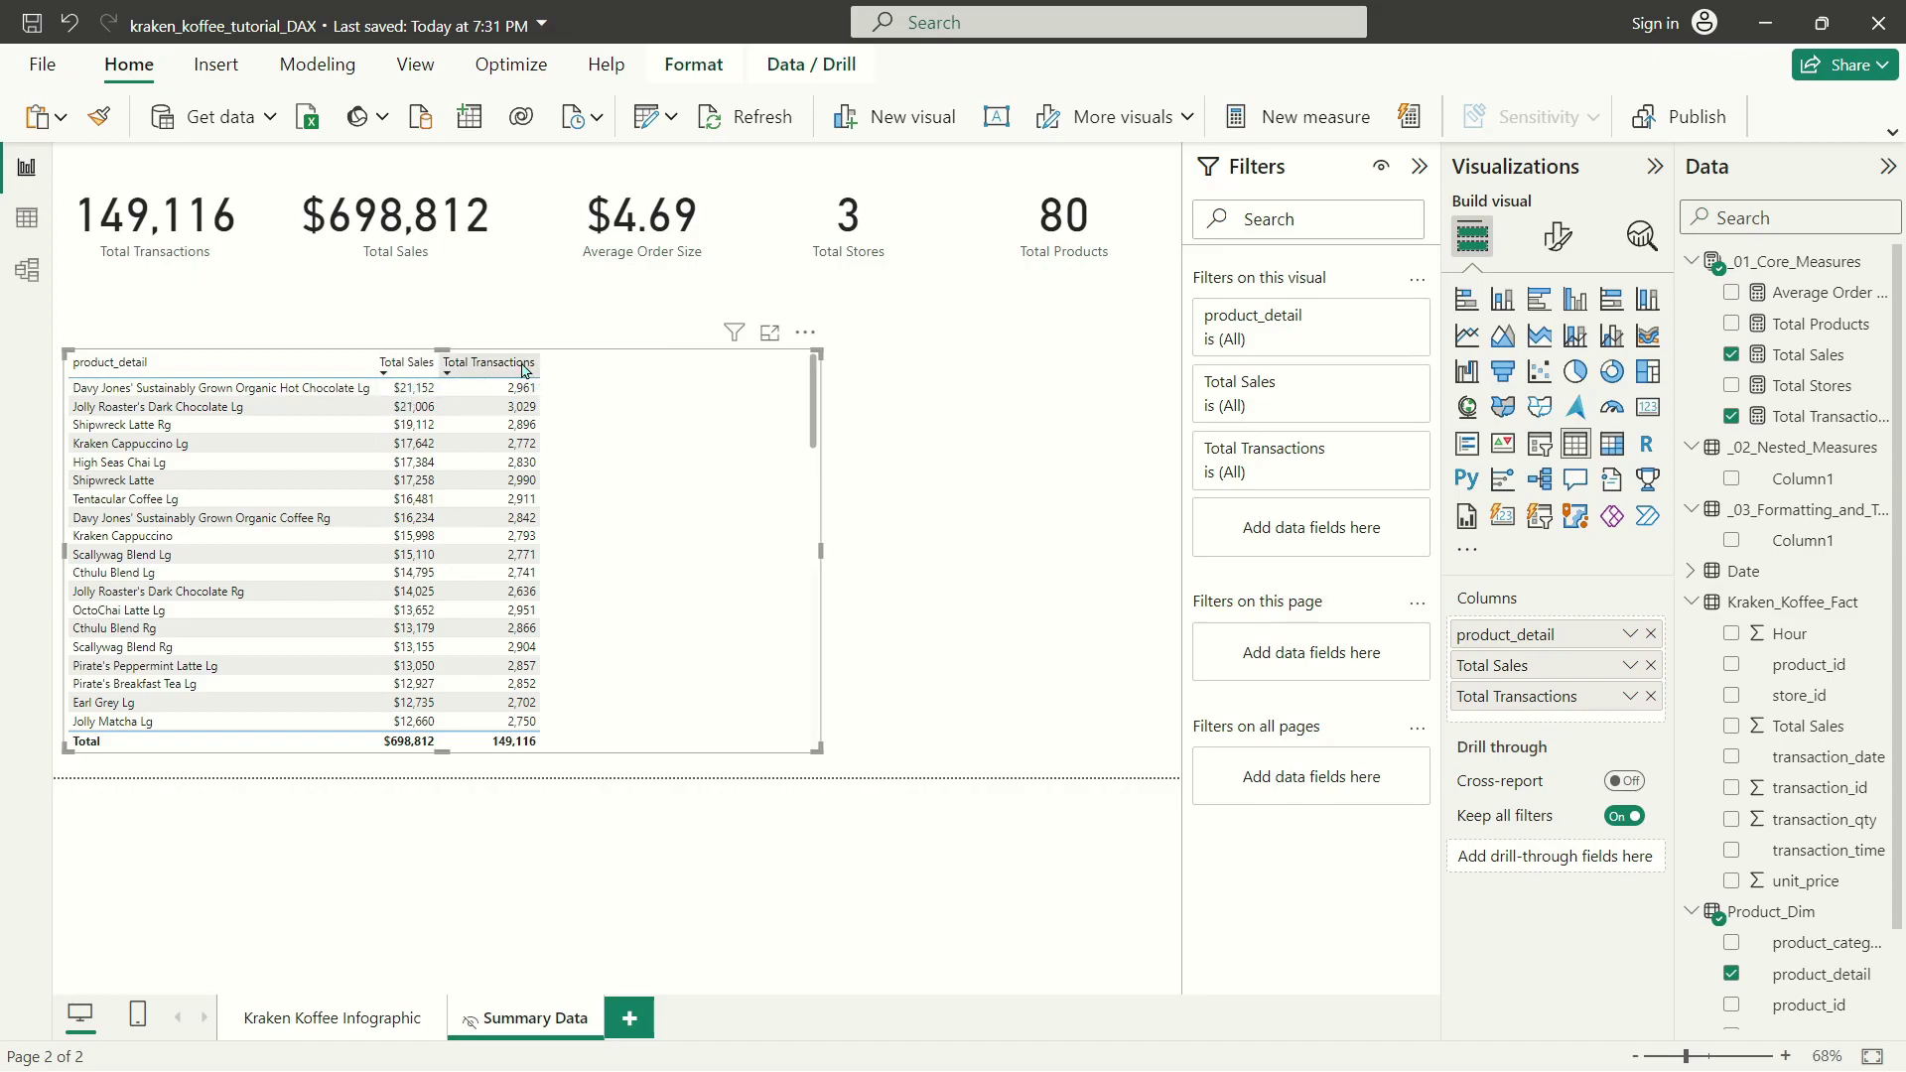
{"action": "left_click", "coordinate": [488, 362]}
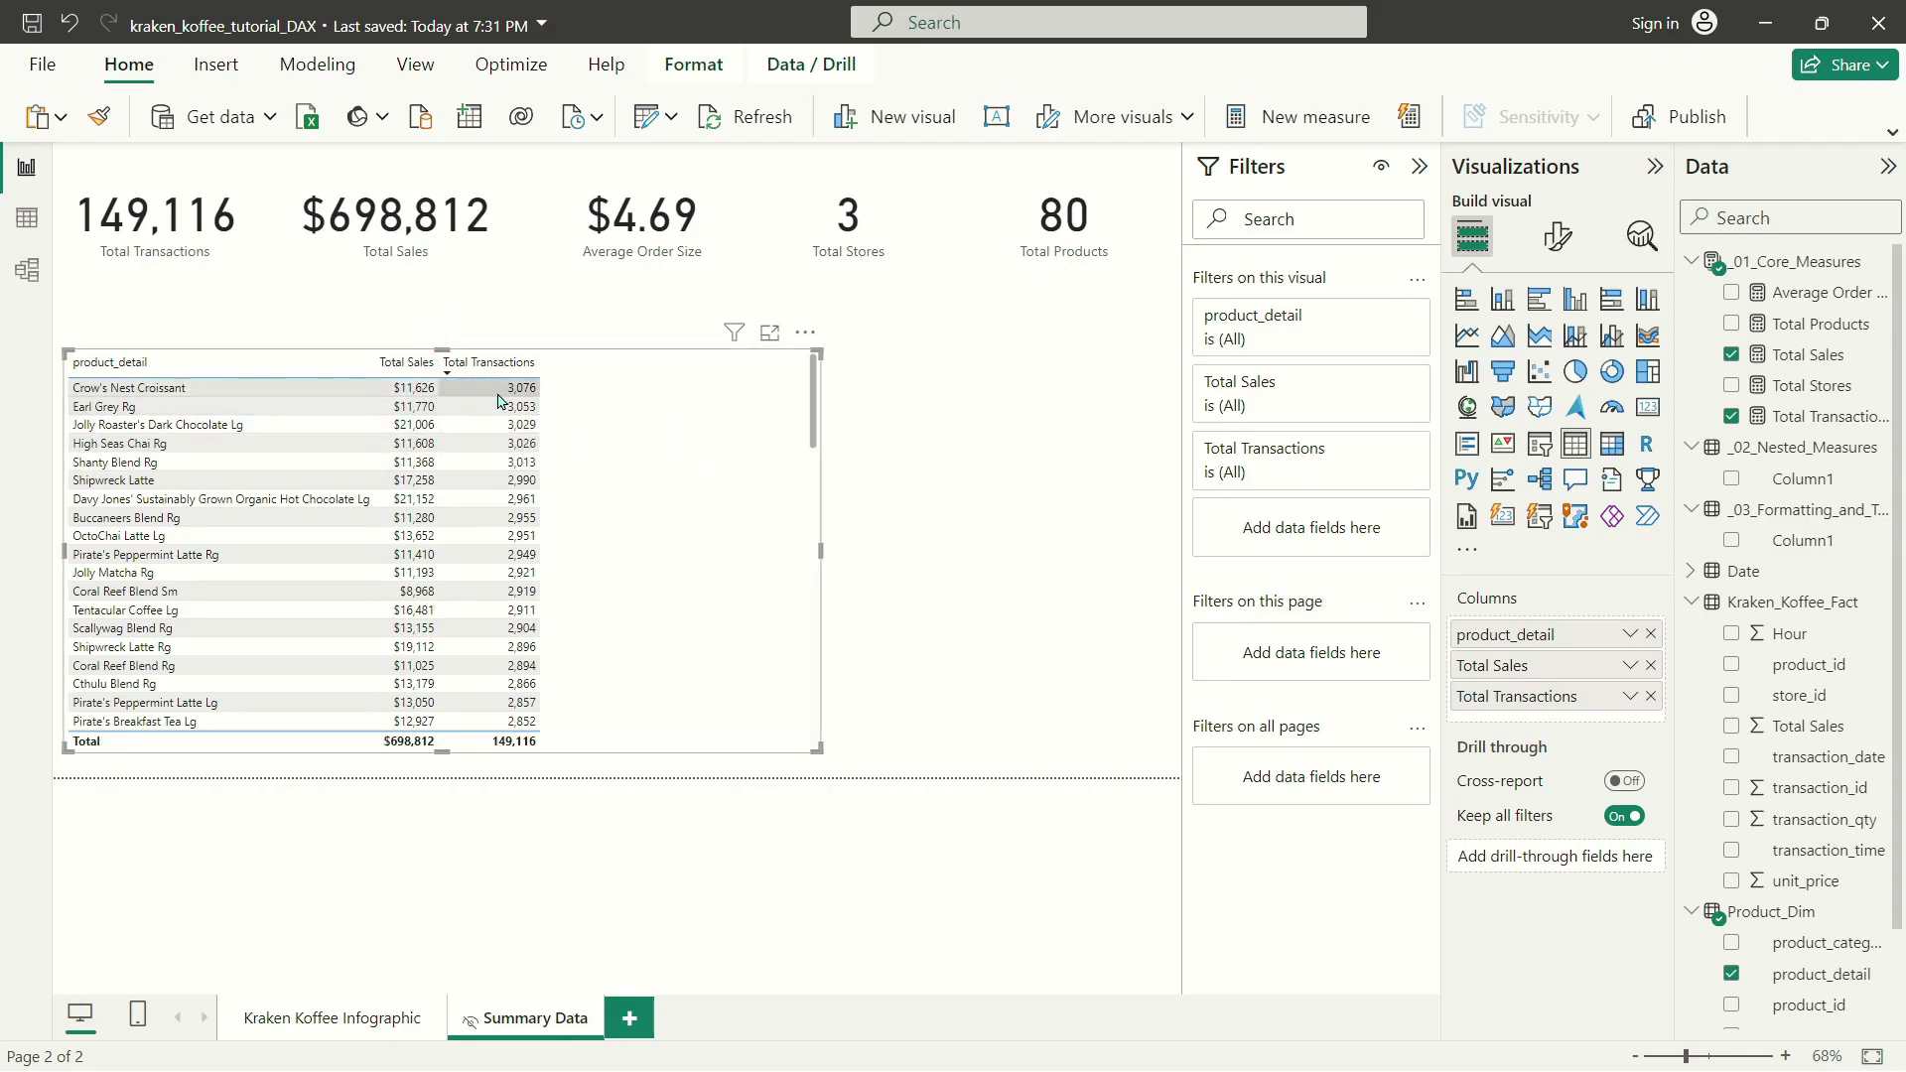
{"action": "left_click", "coordinate": [407, 362]}
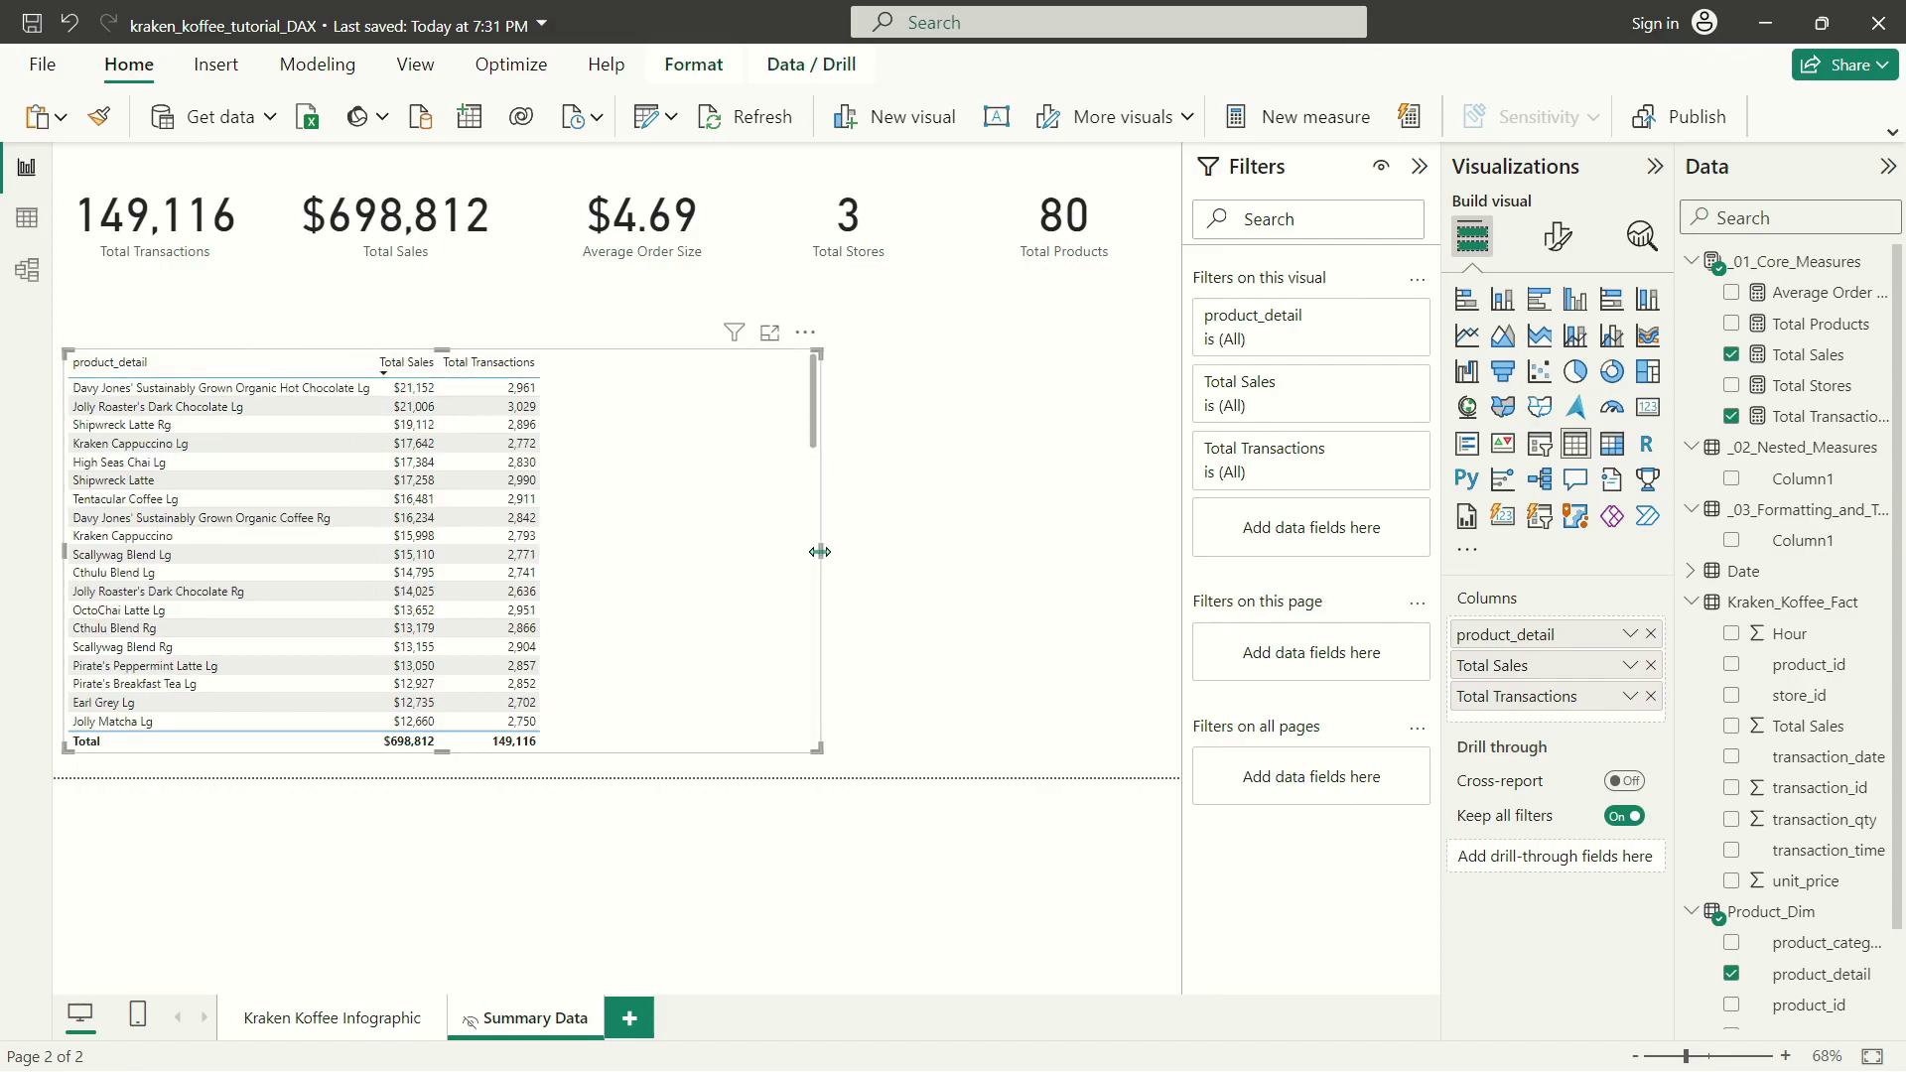
{"action": "left_click_drag", "start_coordinate": [821, 550], "coordinate": [1033, 551]}
{"action": "left_click_drag", "start_coordinate": [873, 519], "coordinate": [863, 543]}
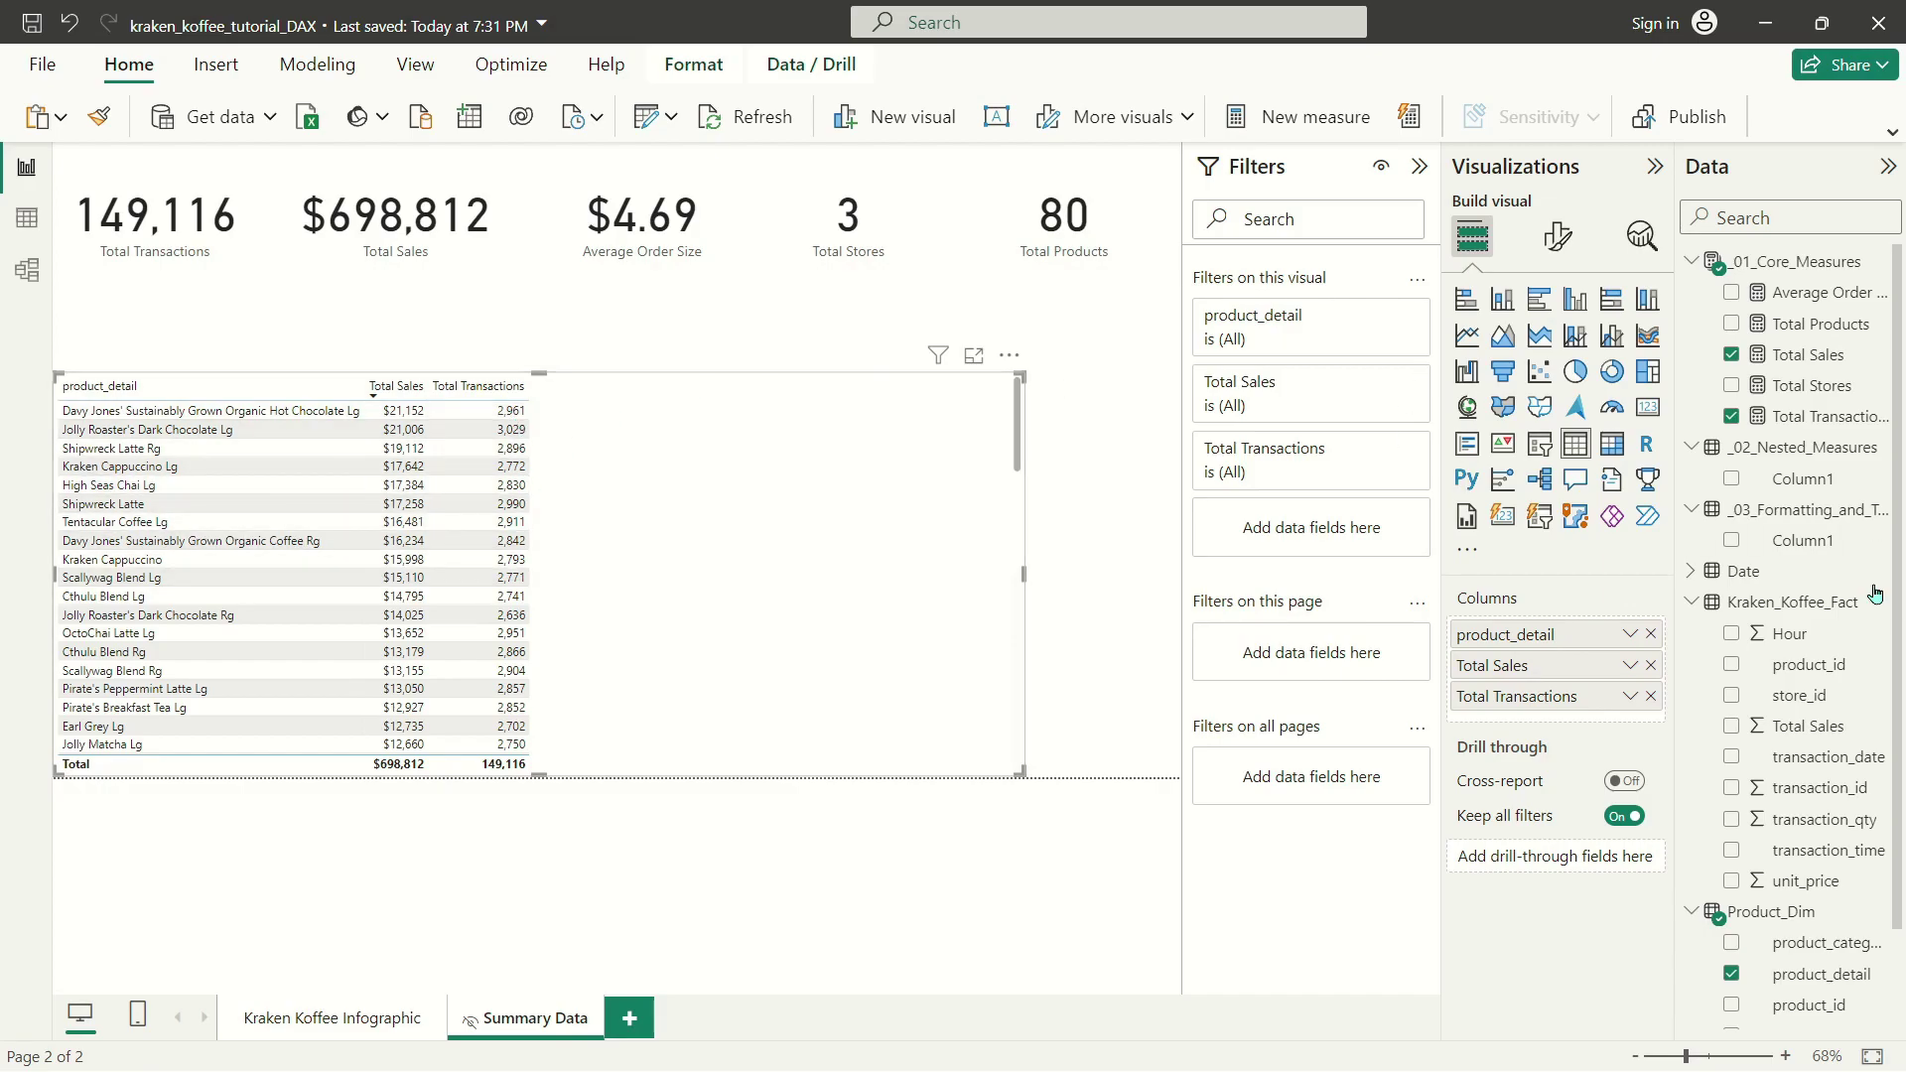
Start a _01_Core_Measures measure named Product Sales Rank with RANKX over values(Product_Dim[product_detail]) as its table argument.
{"action": "right_click", "coordinate": [1813, 407]}
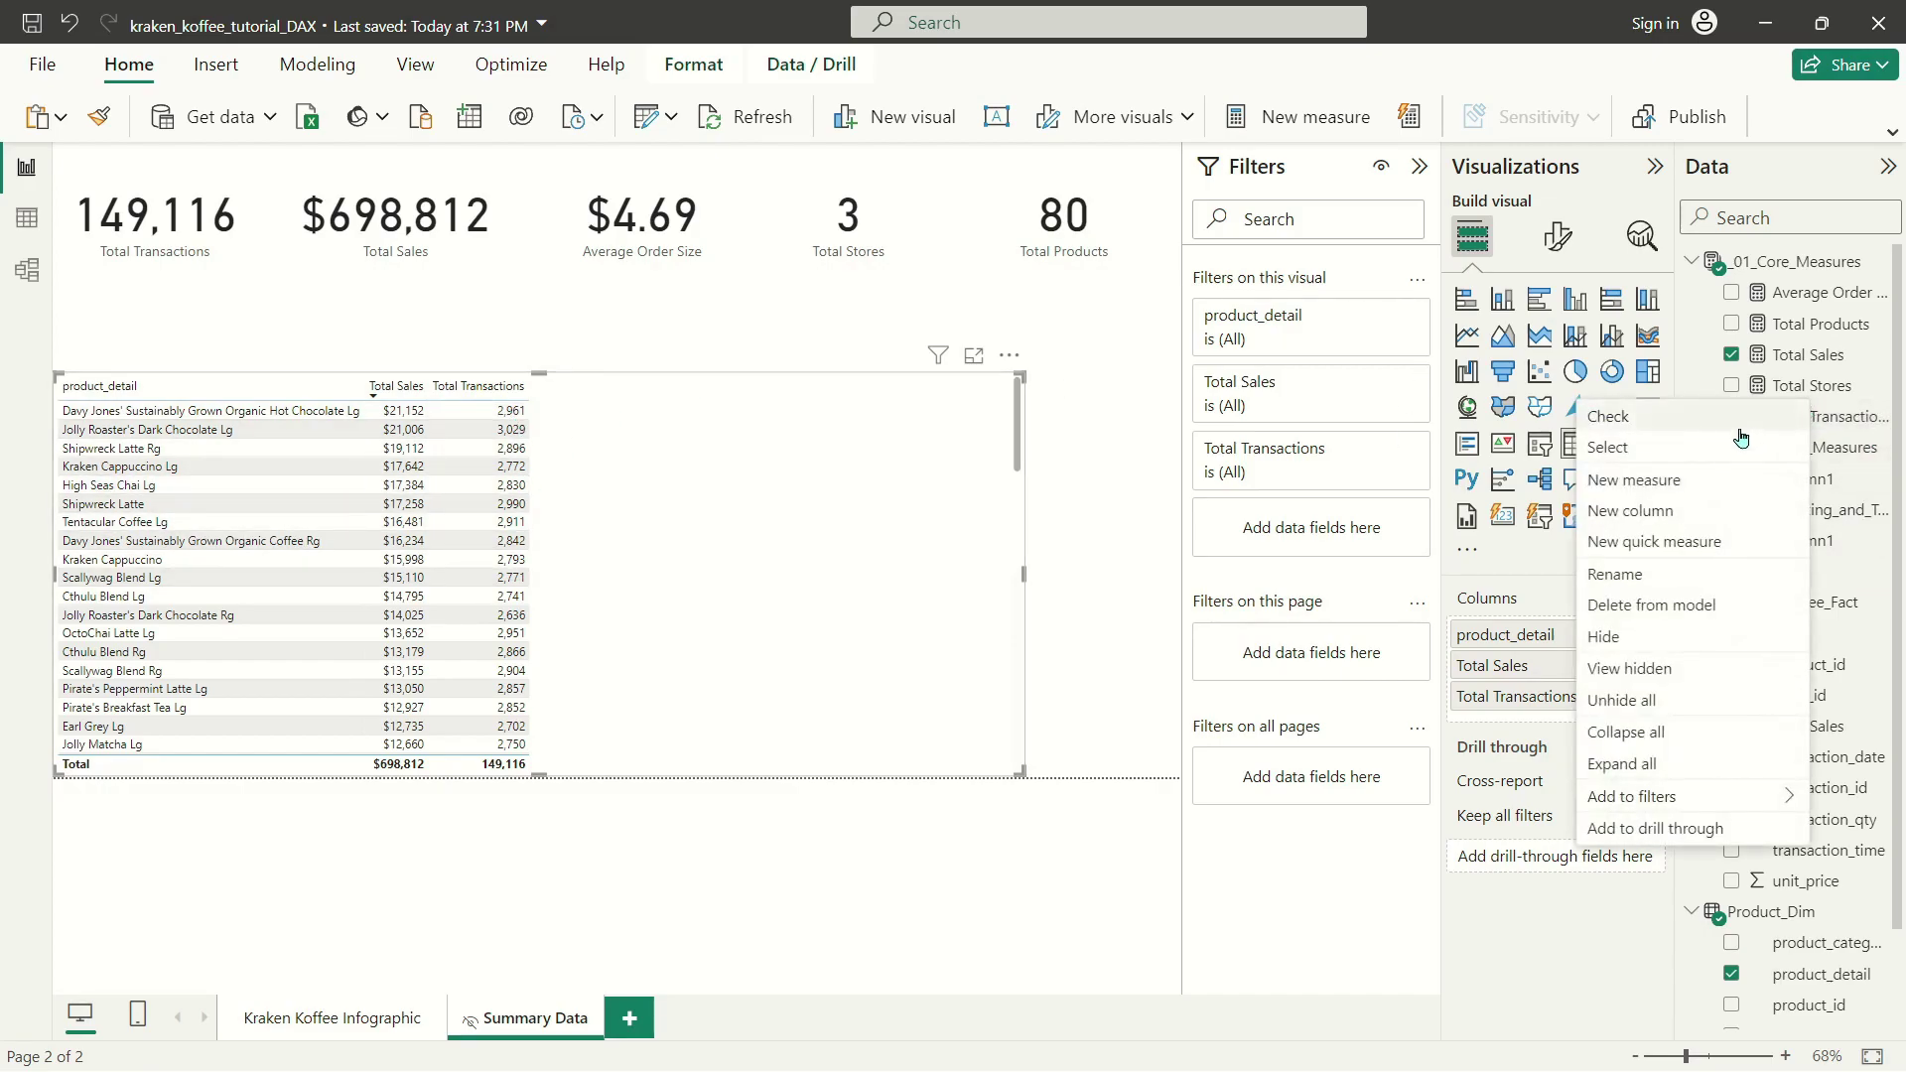
{"action": "left_click", "coordinate": [1716, 484]}
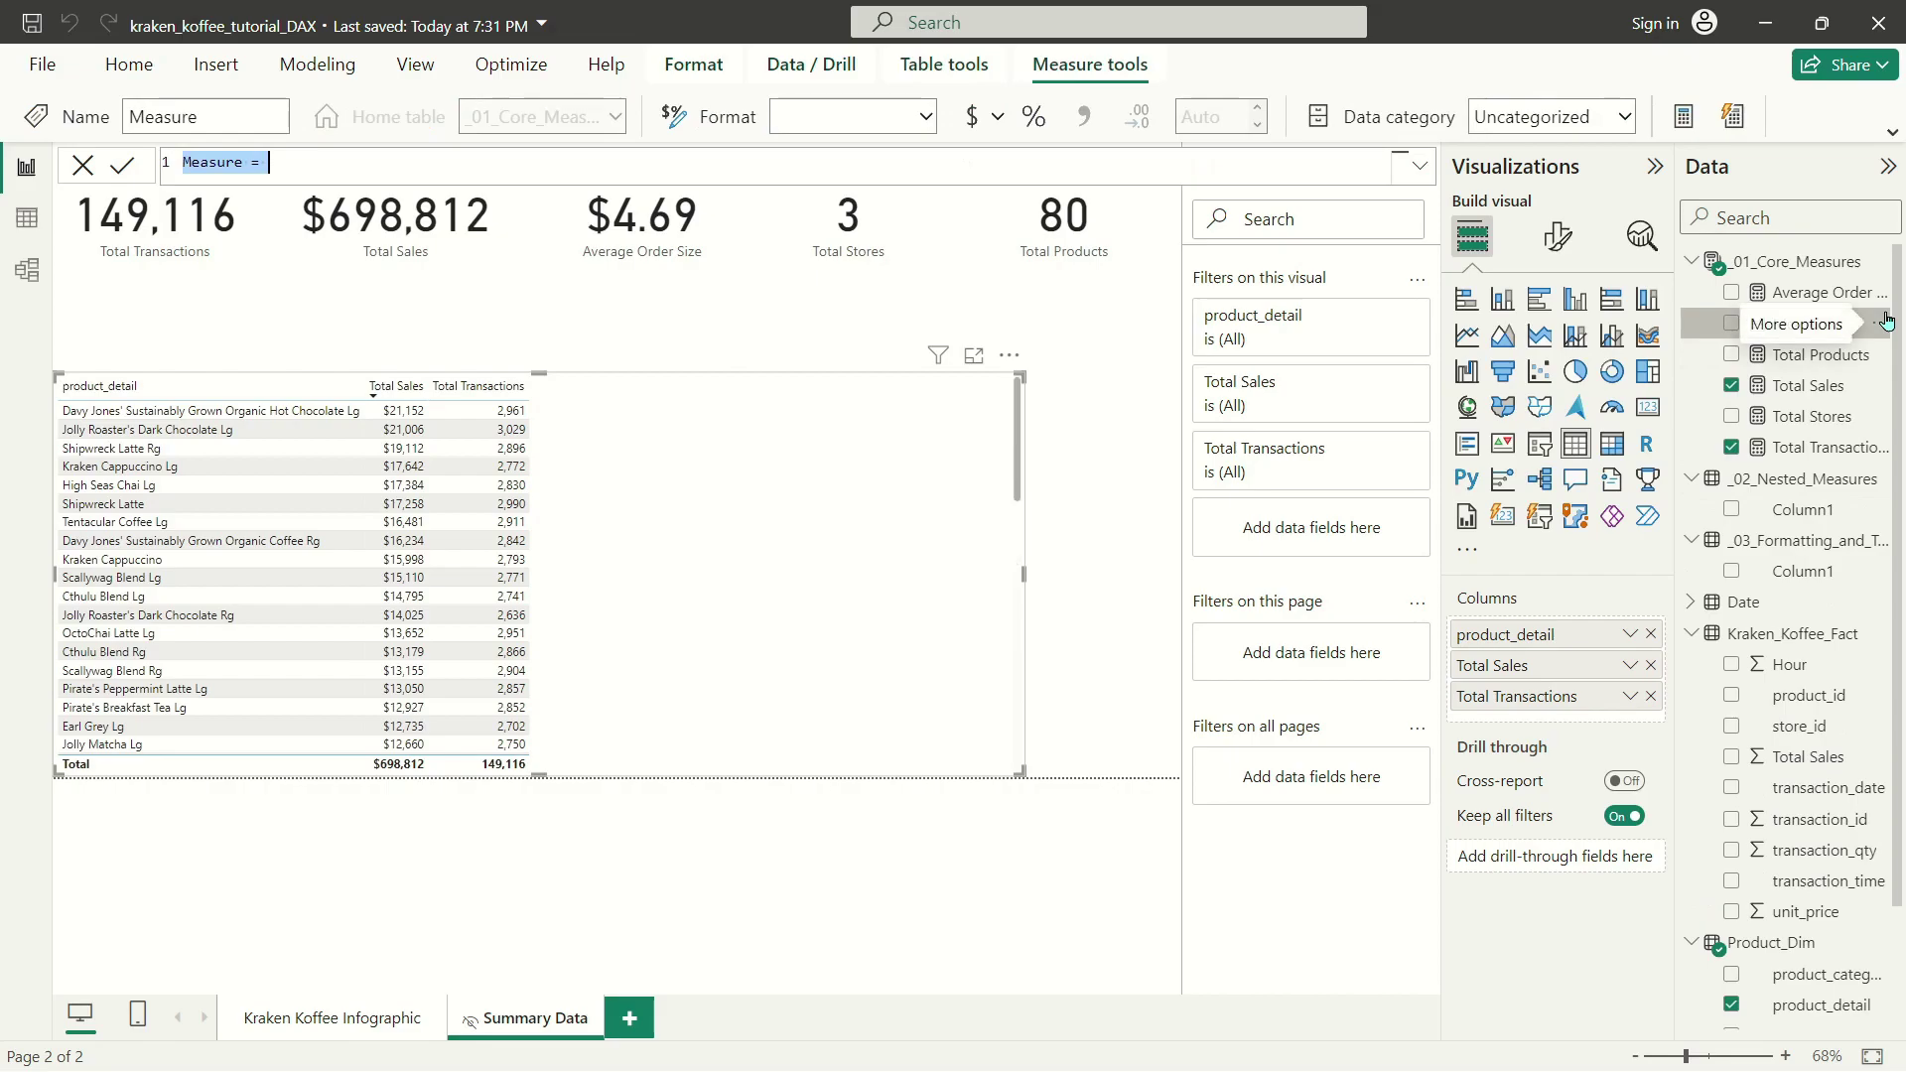
{"action": "type", "text": "Product S"}
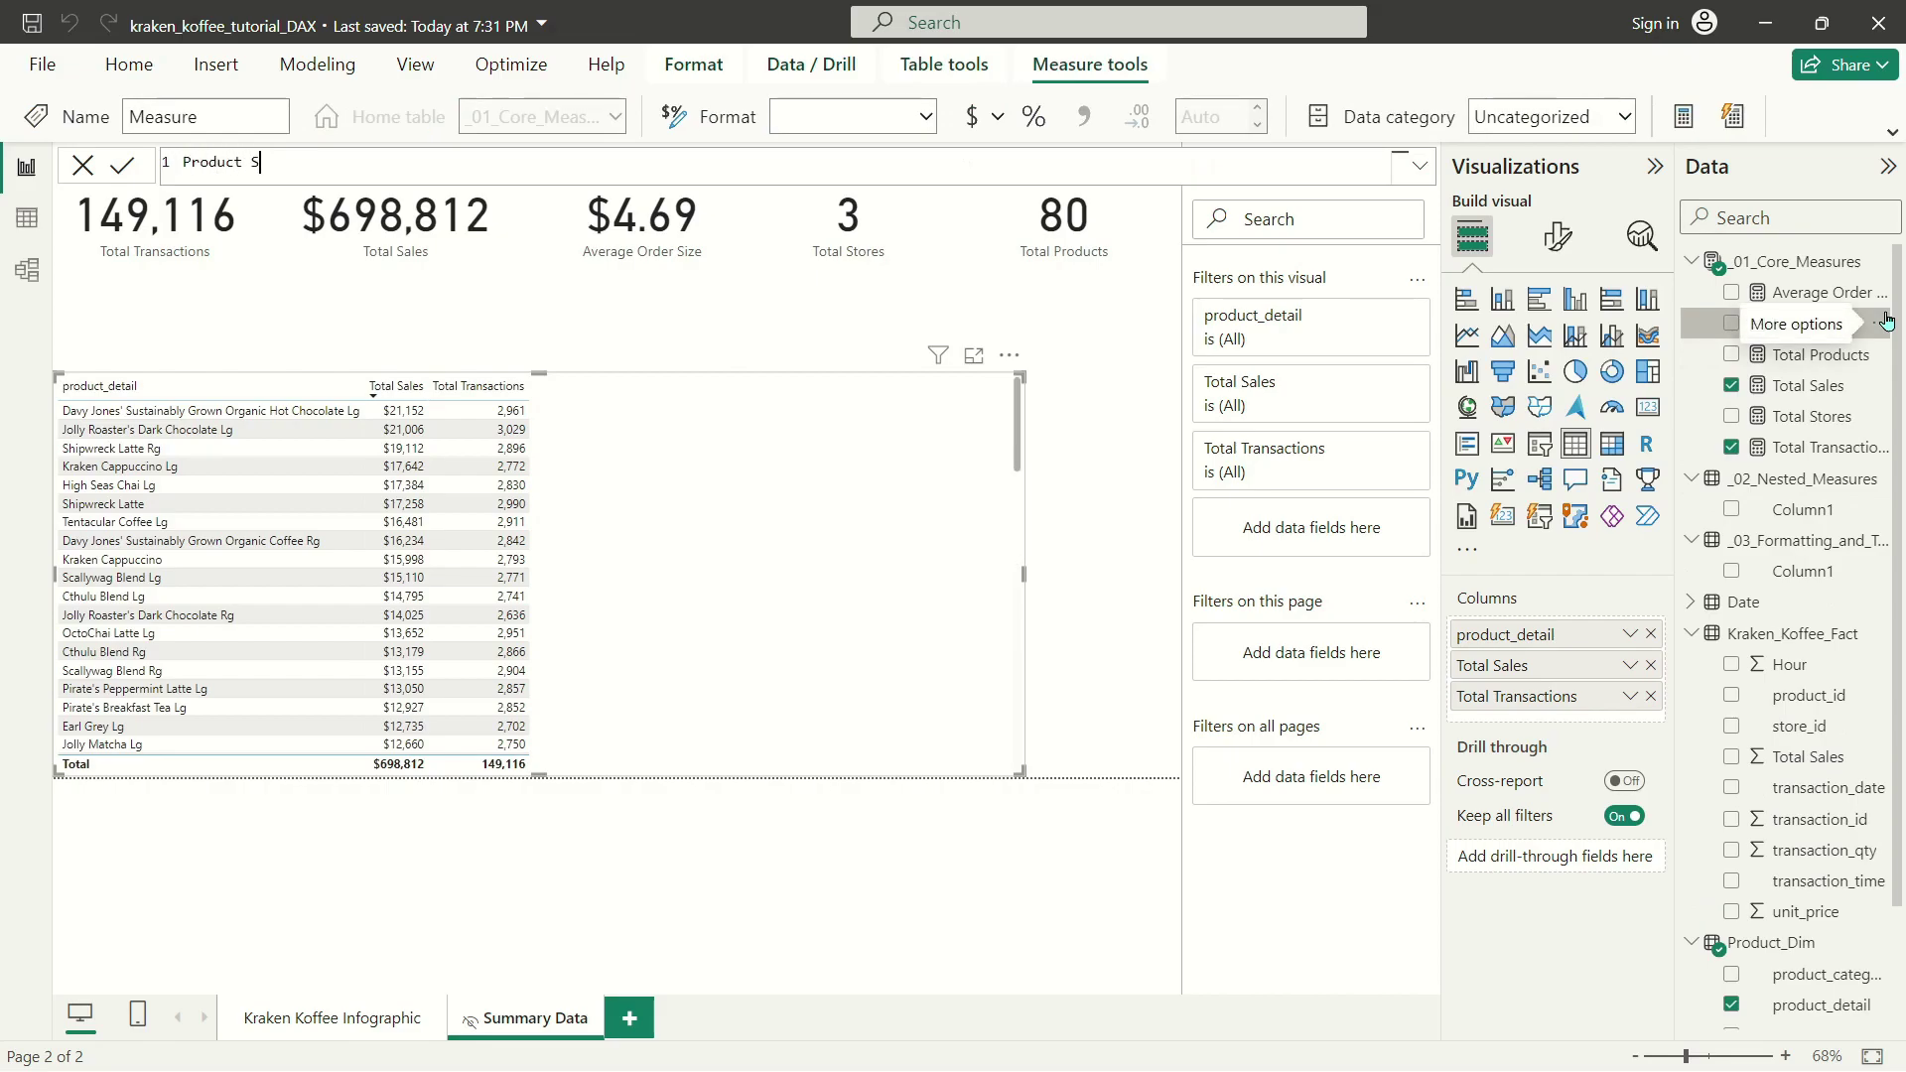
{"action": "type", "text": "ales Rank = RANKX("}
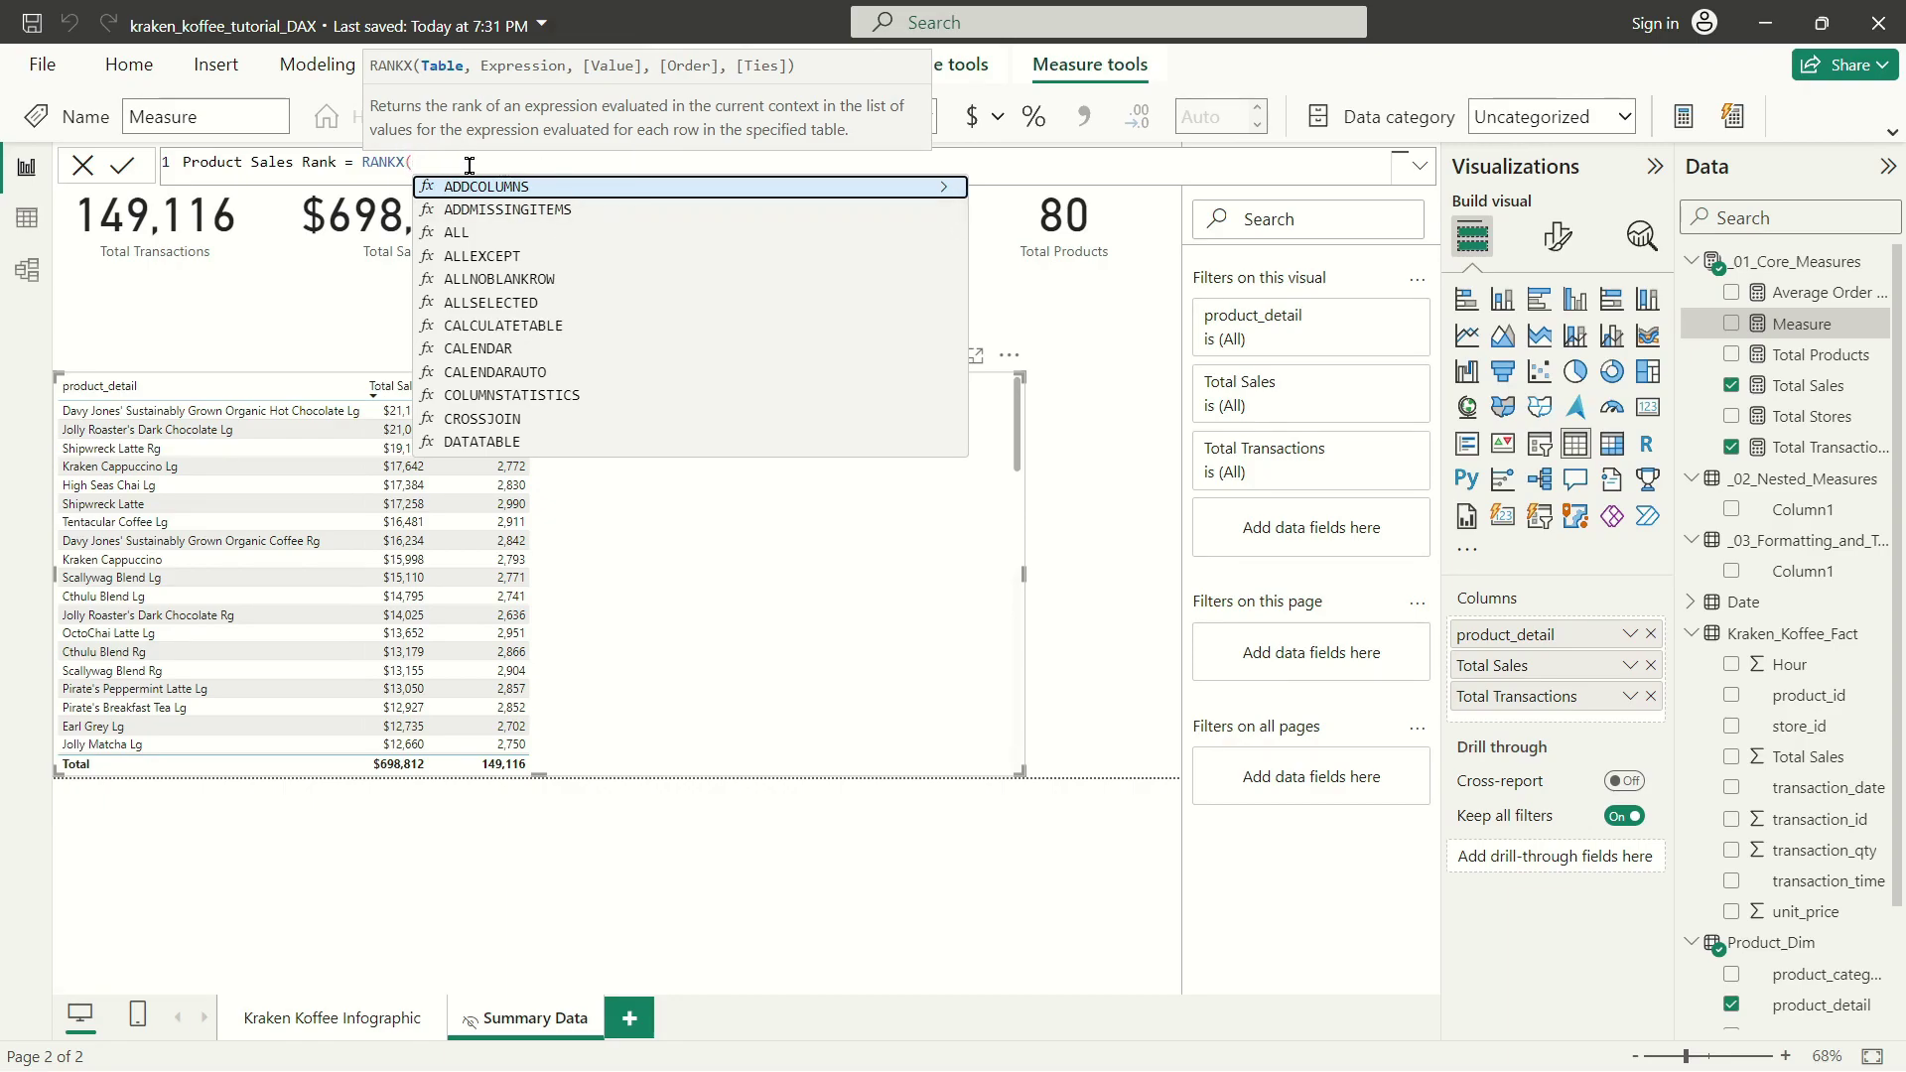
{"action": "type", "text": "values(produc"}
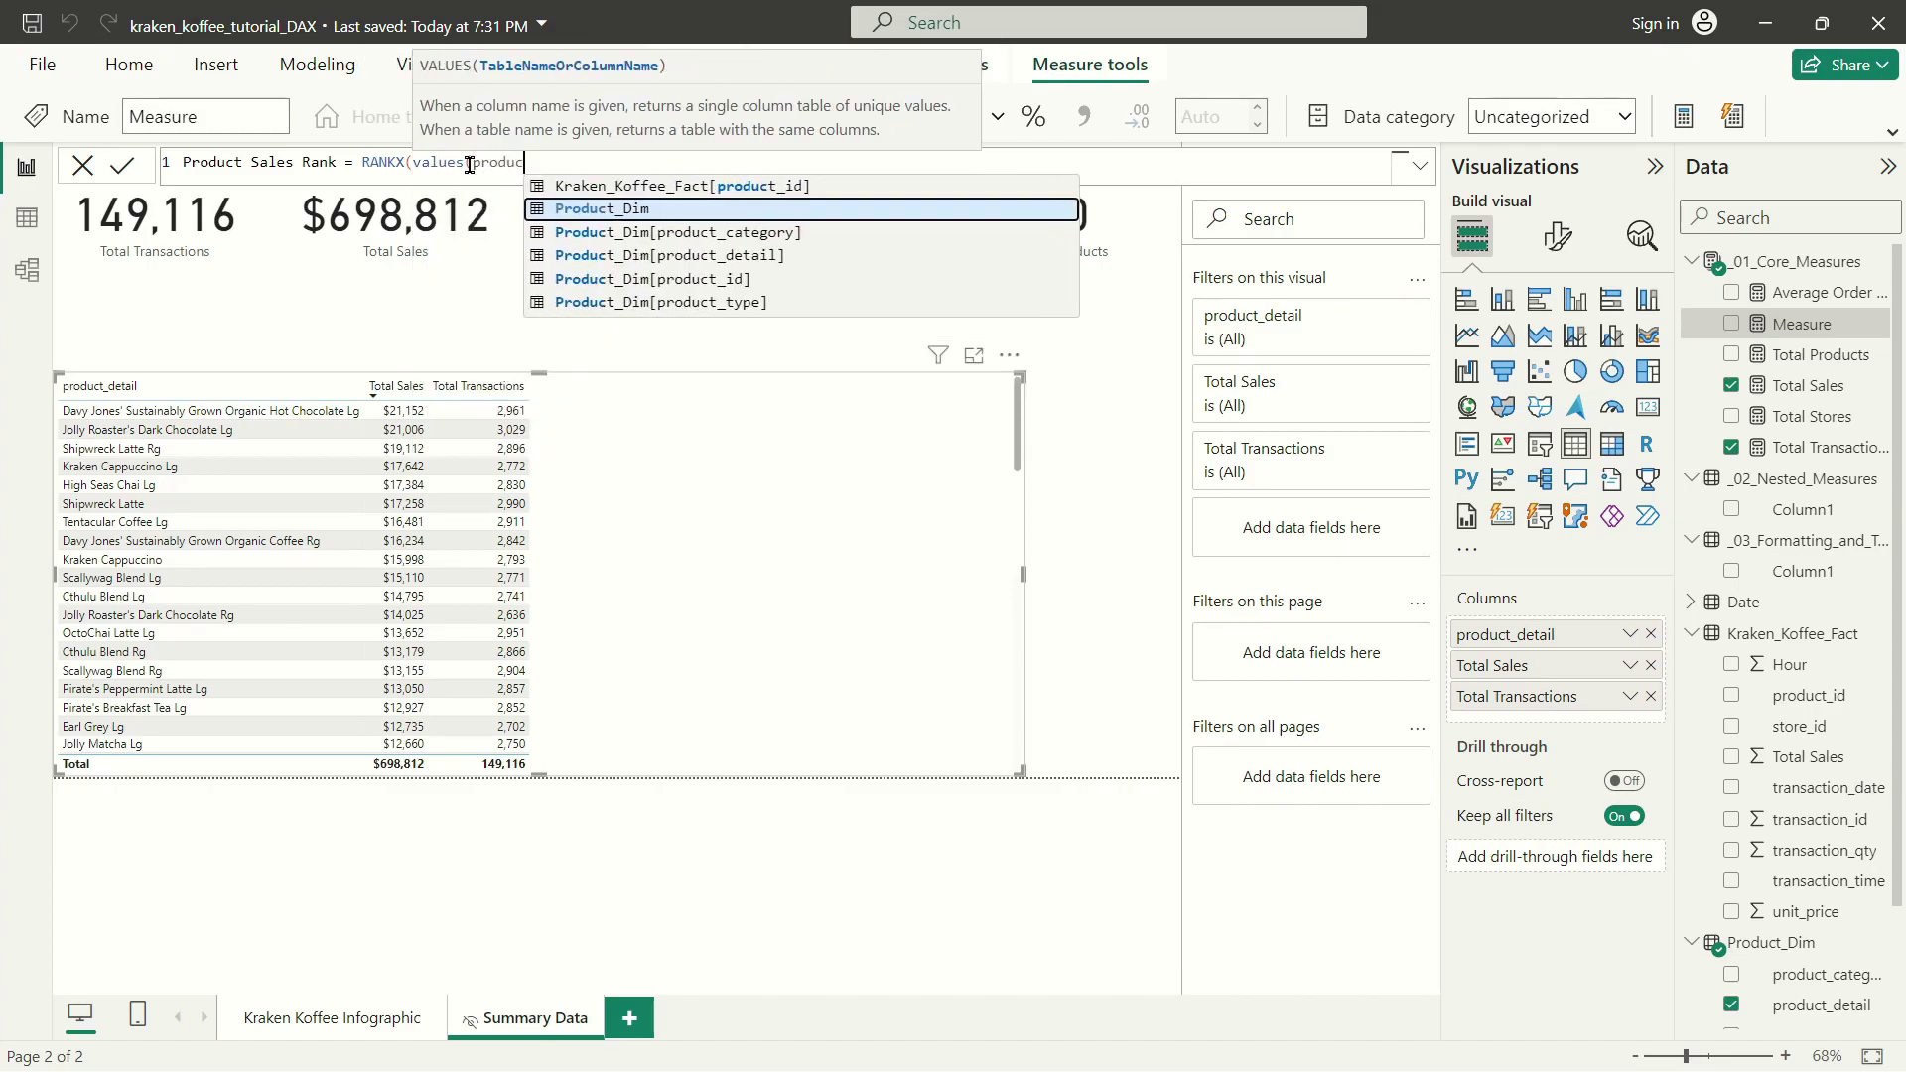
{"action": "key", "text": "Down"}
{"action": "key", "text": "Down"}
{"action": "key", "text": "Tab"}
{"action": "type", "text": "),"}
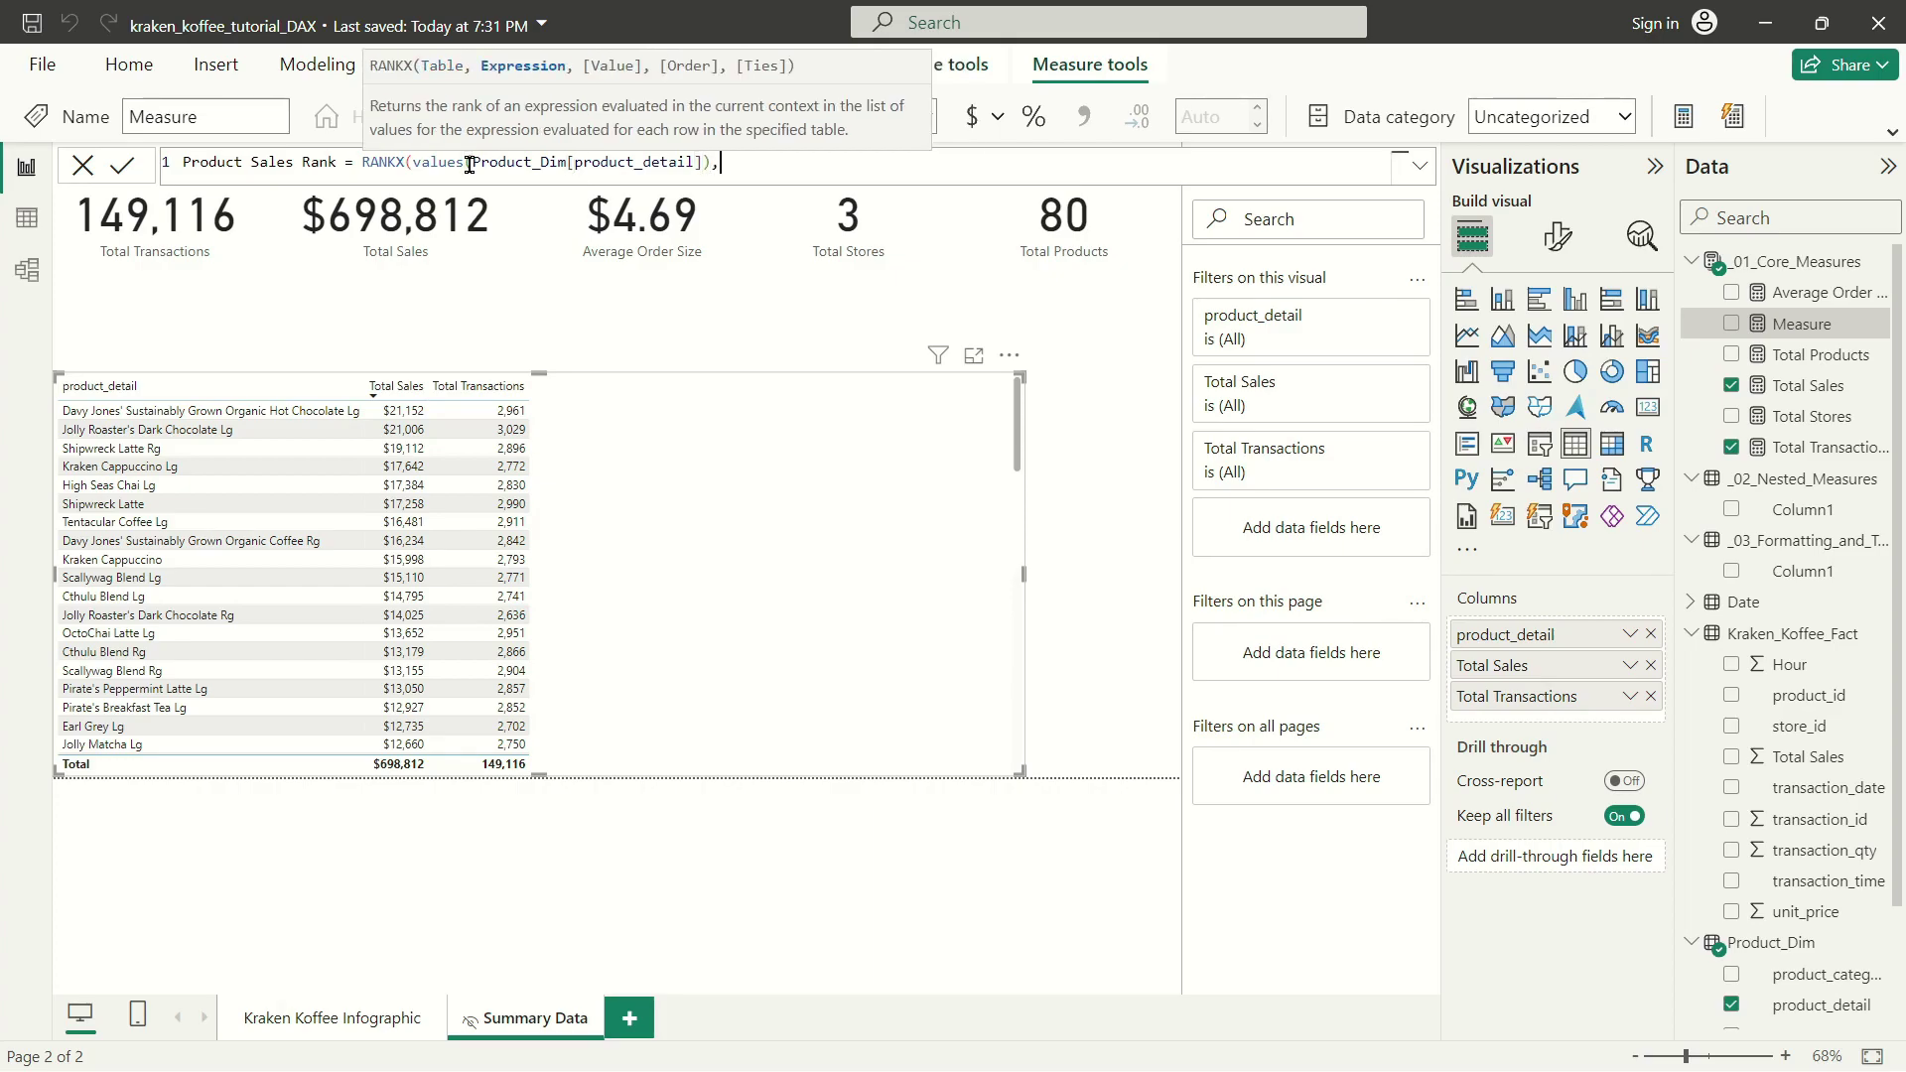
Complete the RANKX formula with [Total Sales] as expression, an empty value argument, desc order and Dense ties, and commit the measure.
{"action": "type", "text": "total"}
{"action": "key", "text": "Down"}
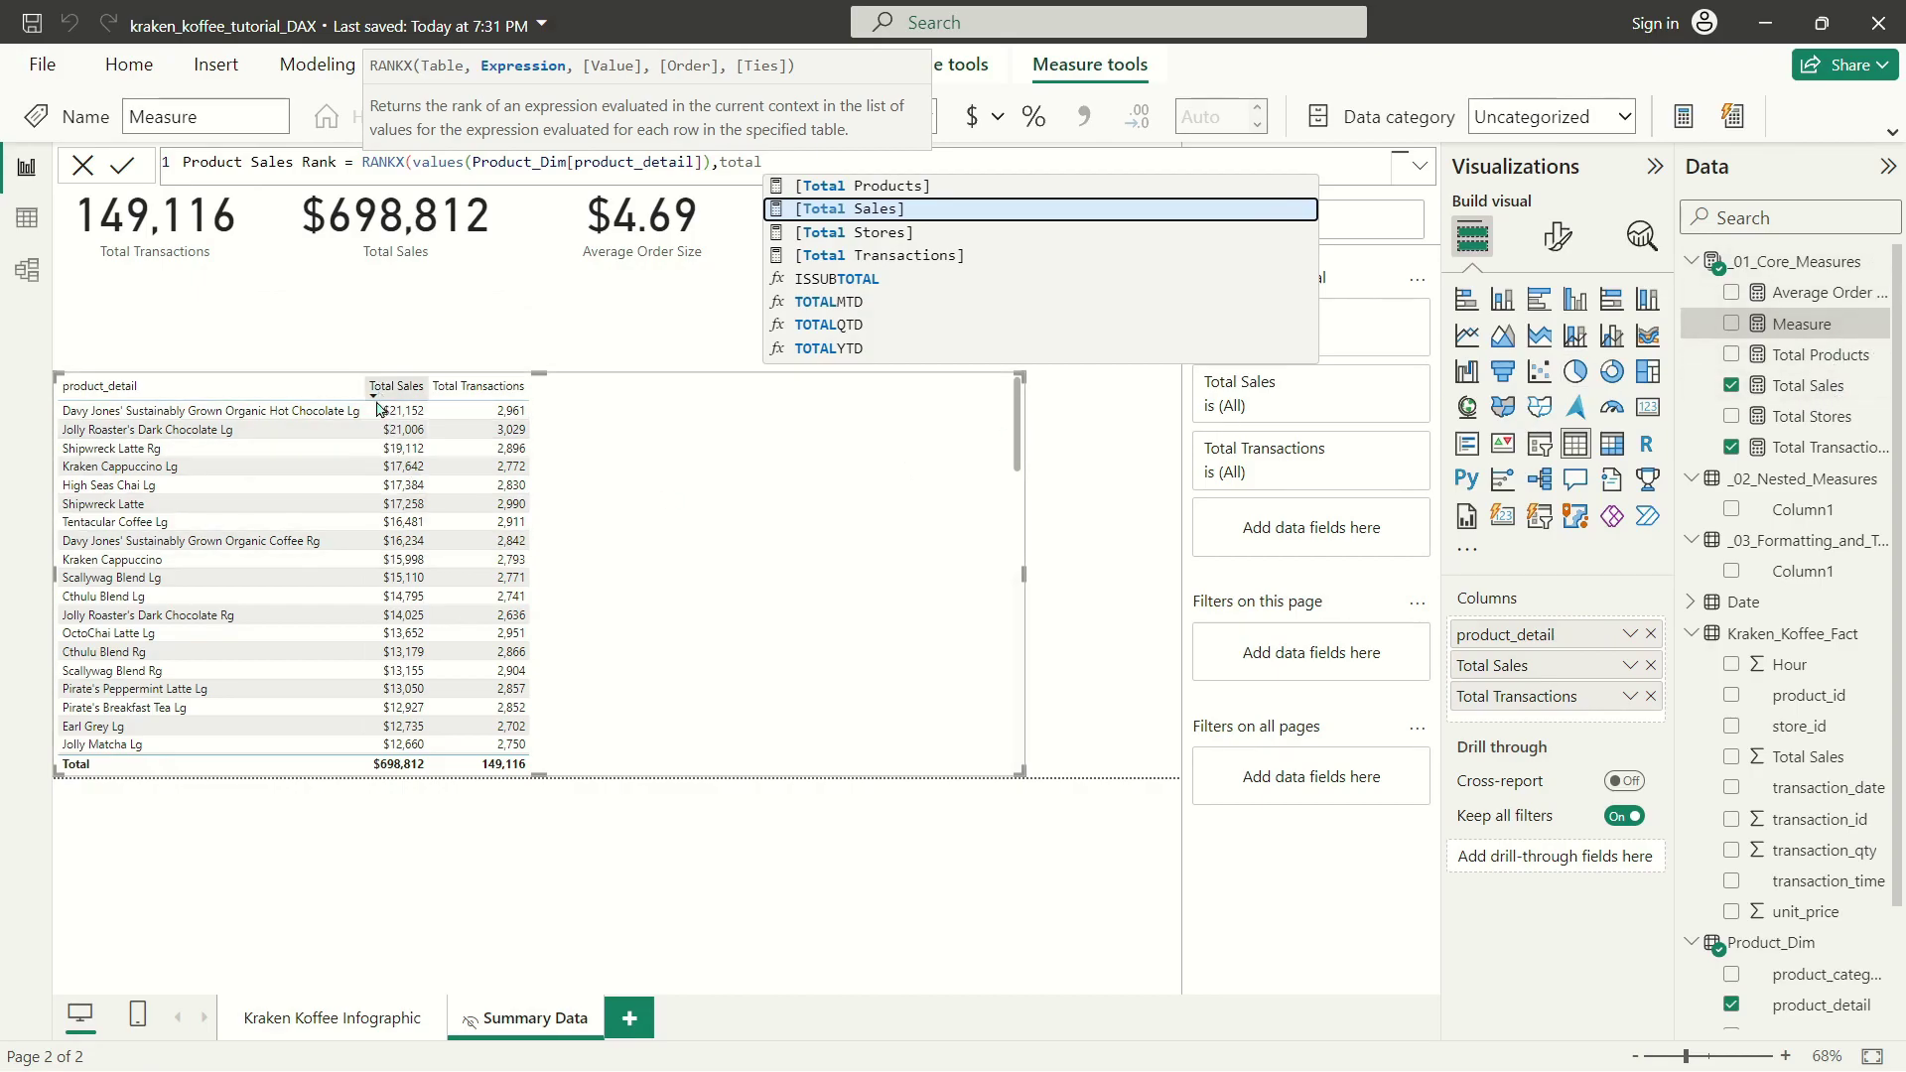
{"action": "key", "text": "Tab"}
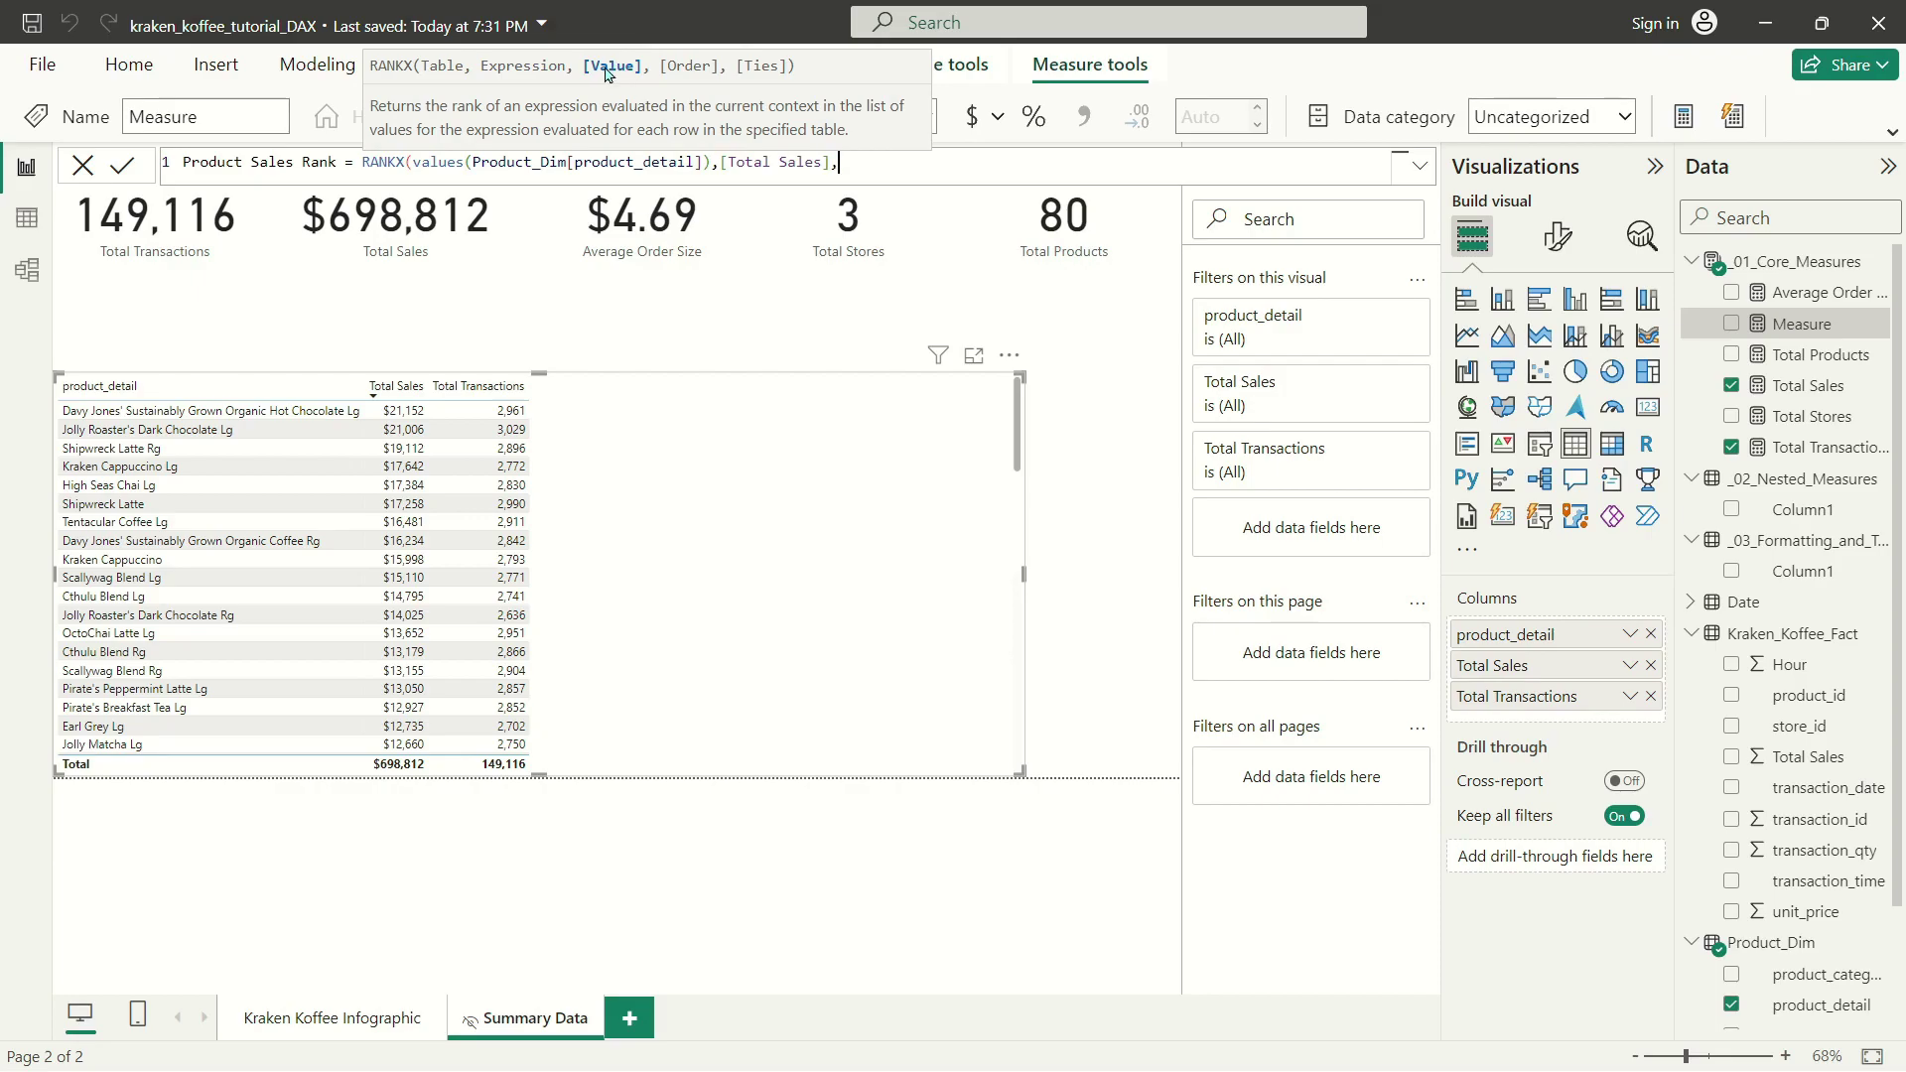
{"action": "type", "text": ","}
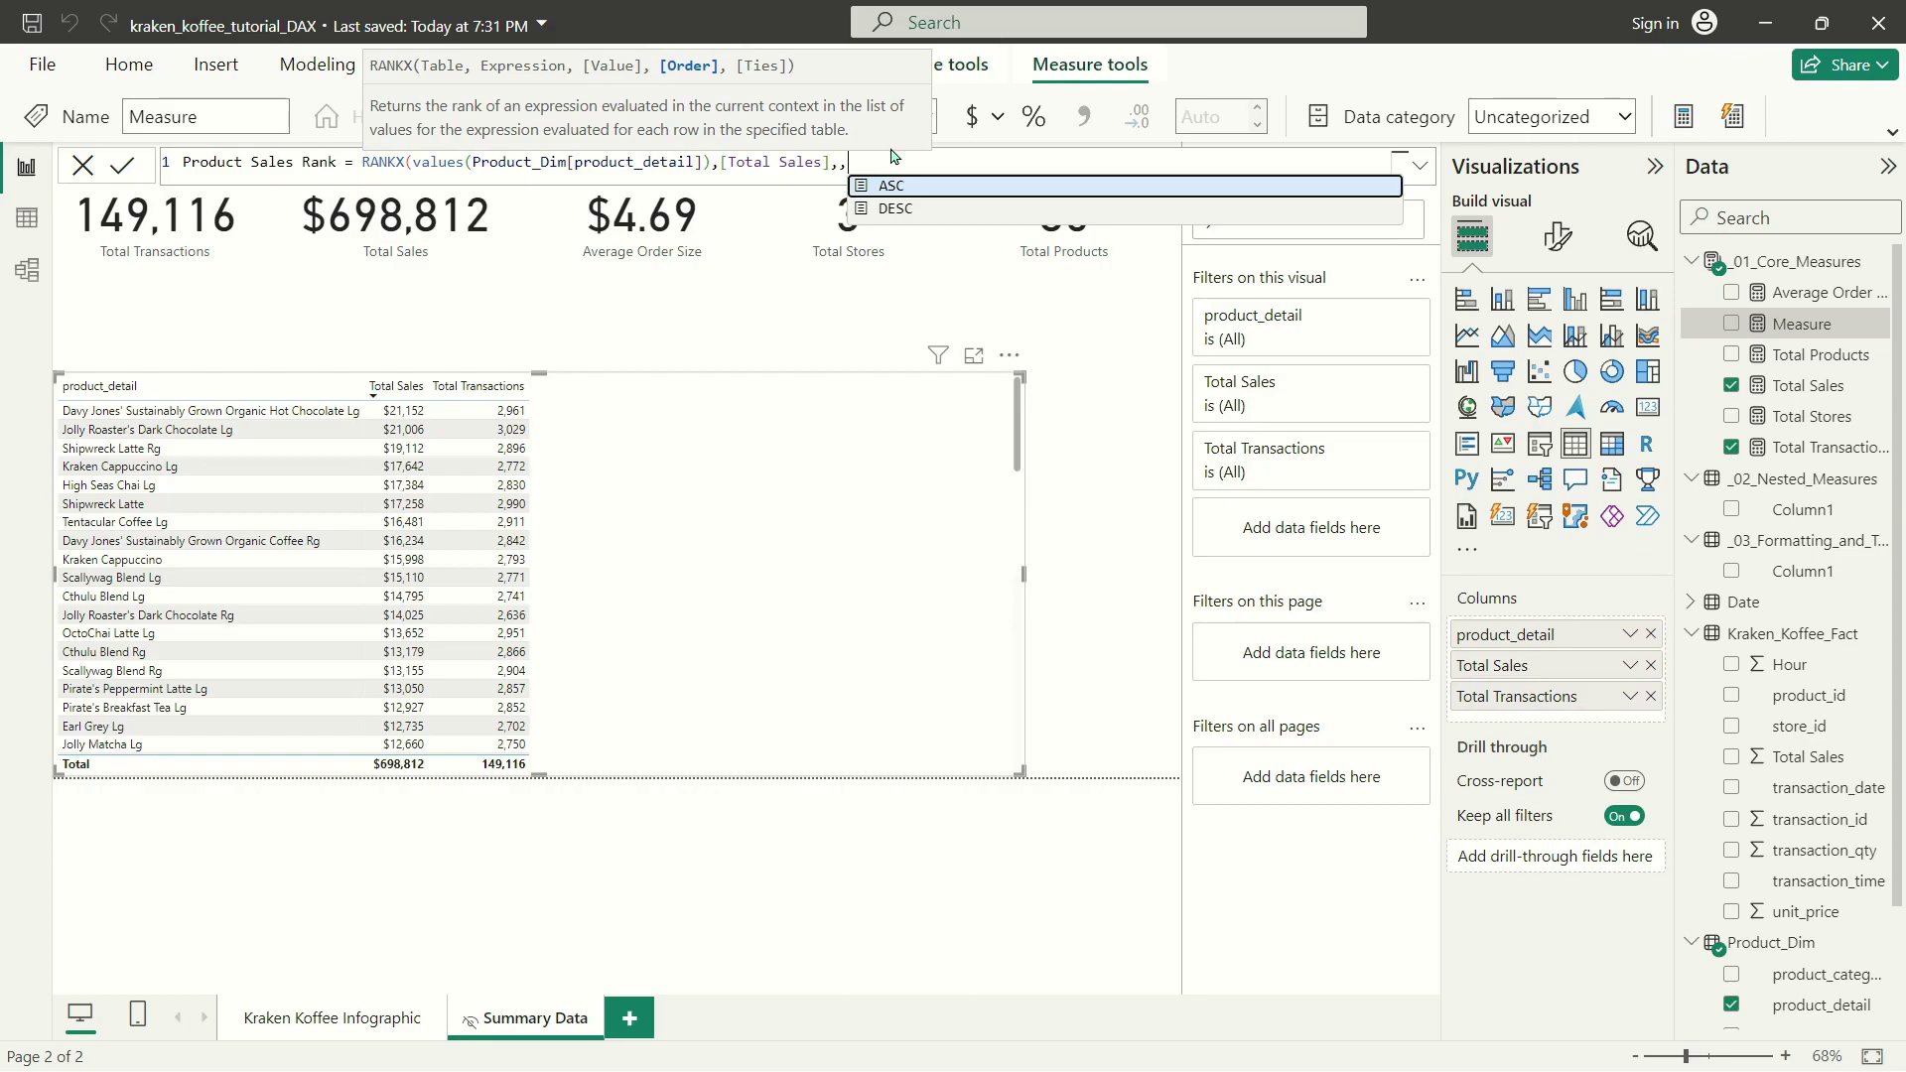
{"action": "type", "text": "desc"}
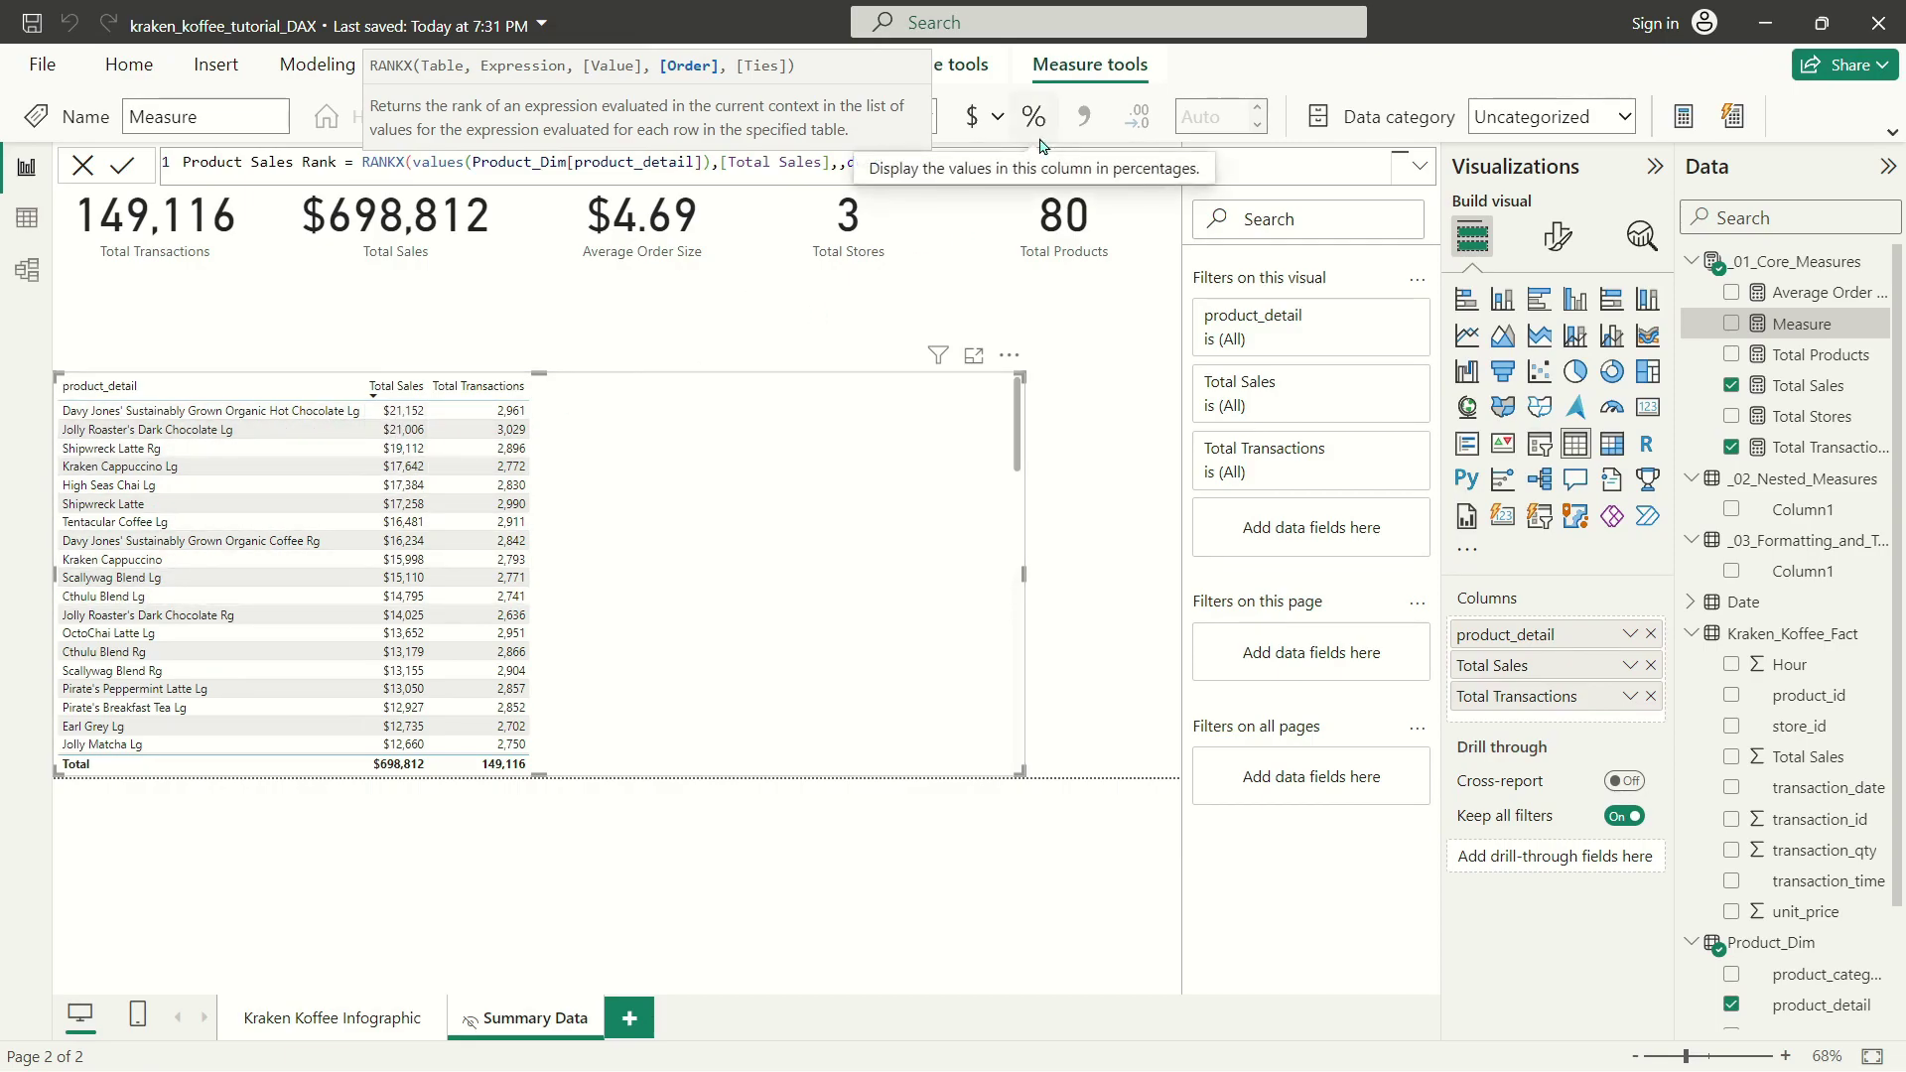
{"action": "type", "text": ","}
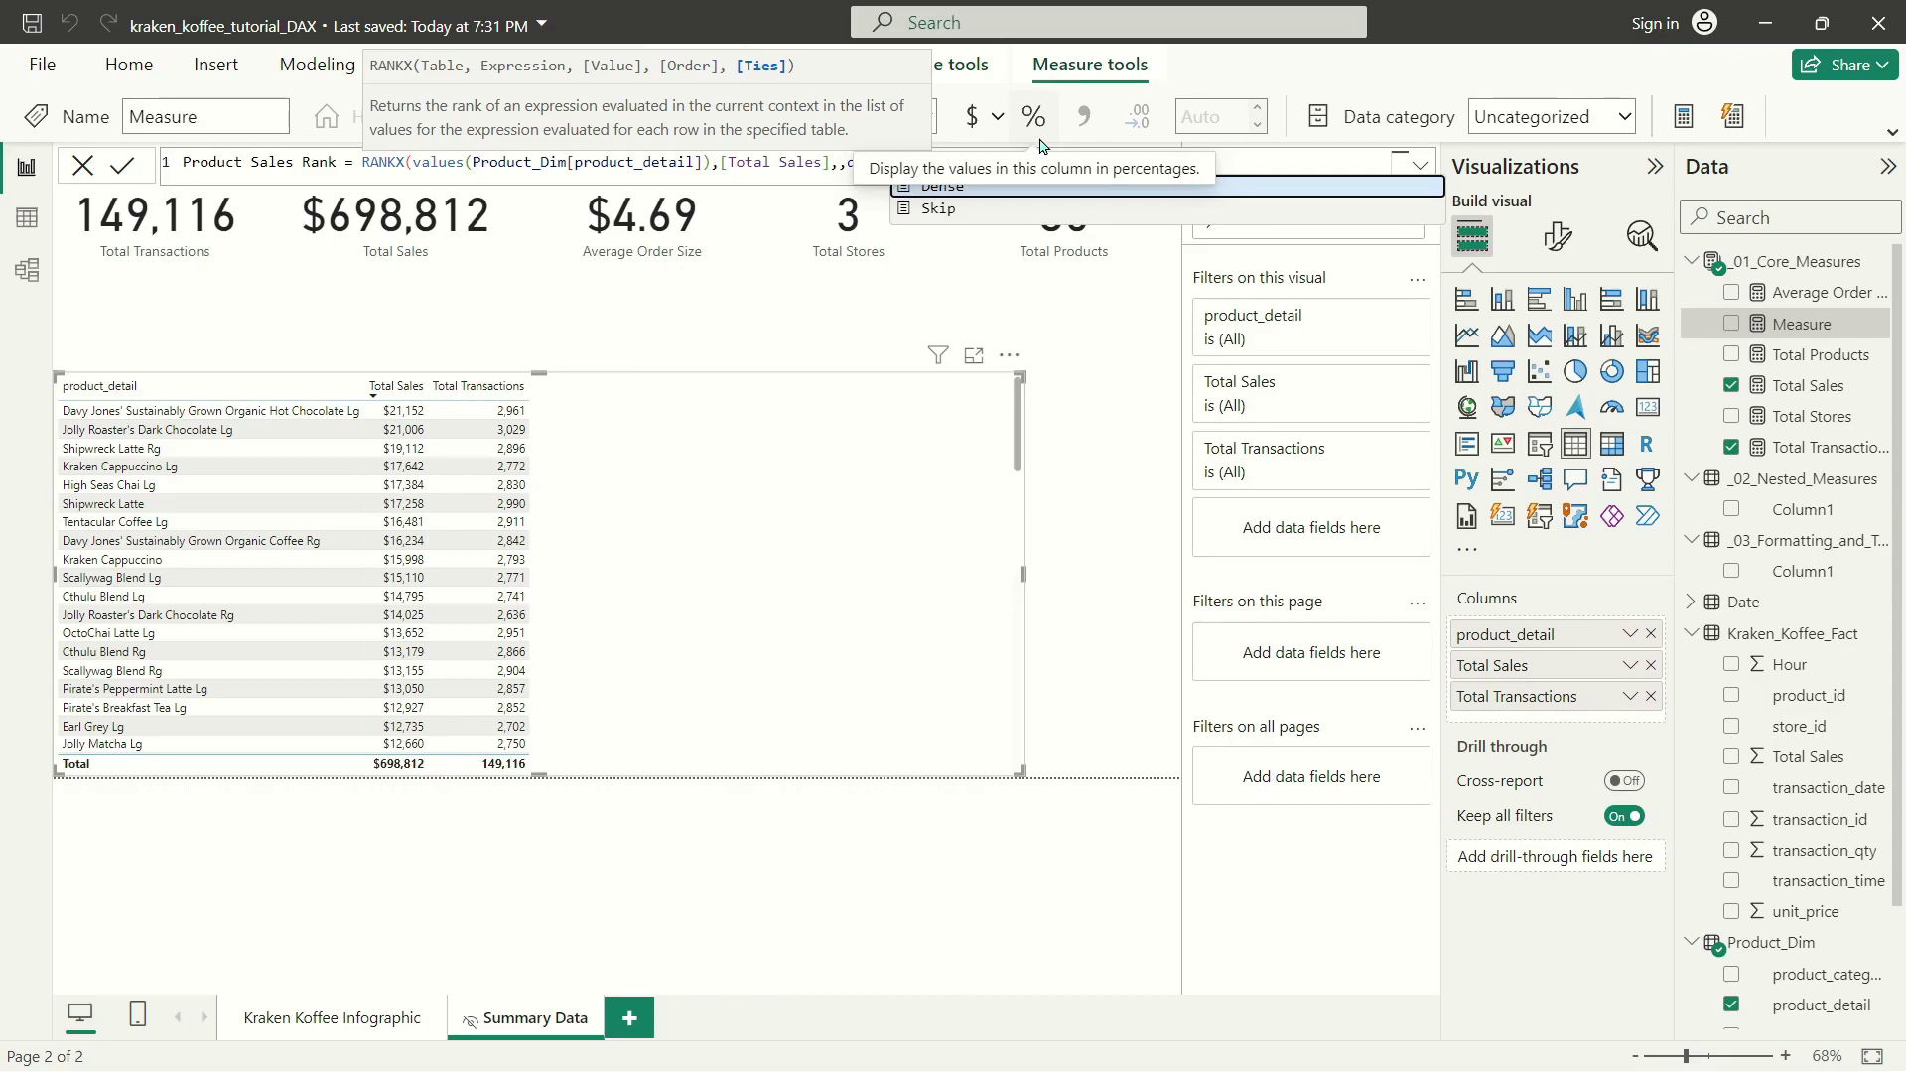
{"action": "left_click", "coordinate": [931, 186]}
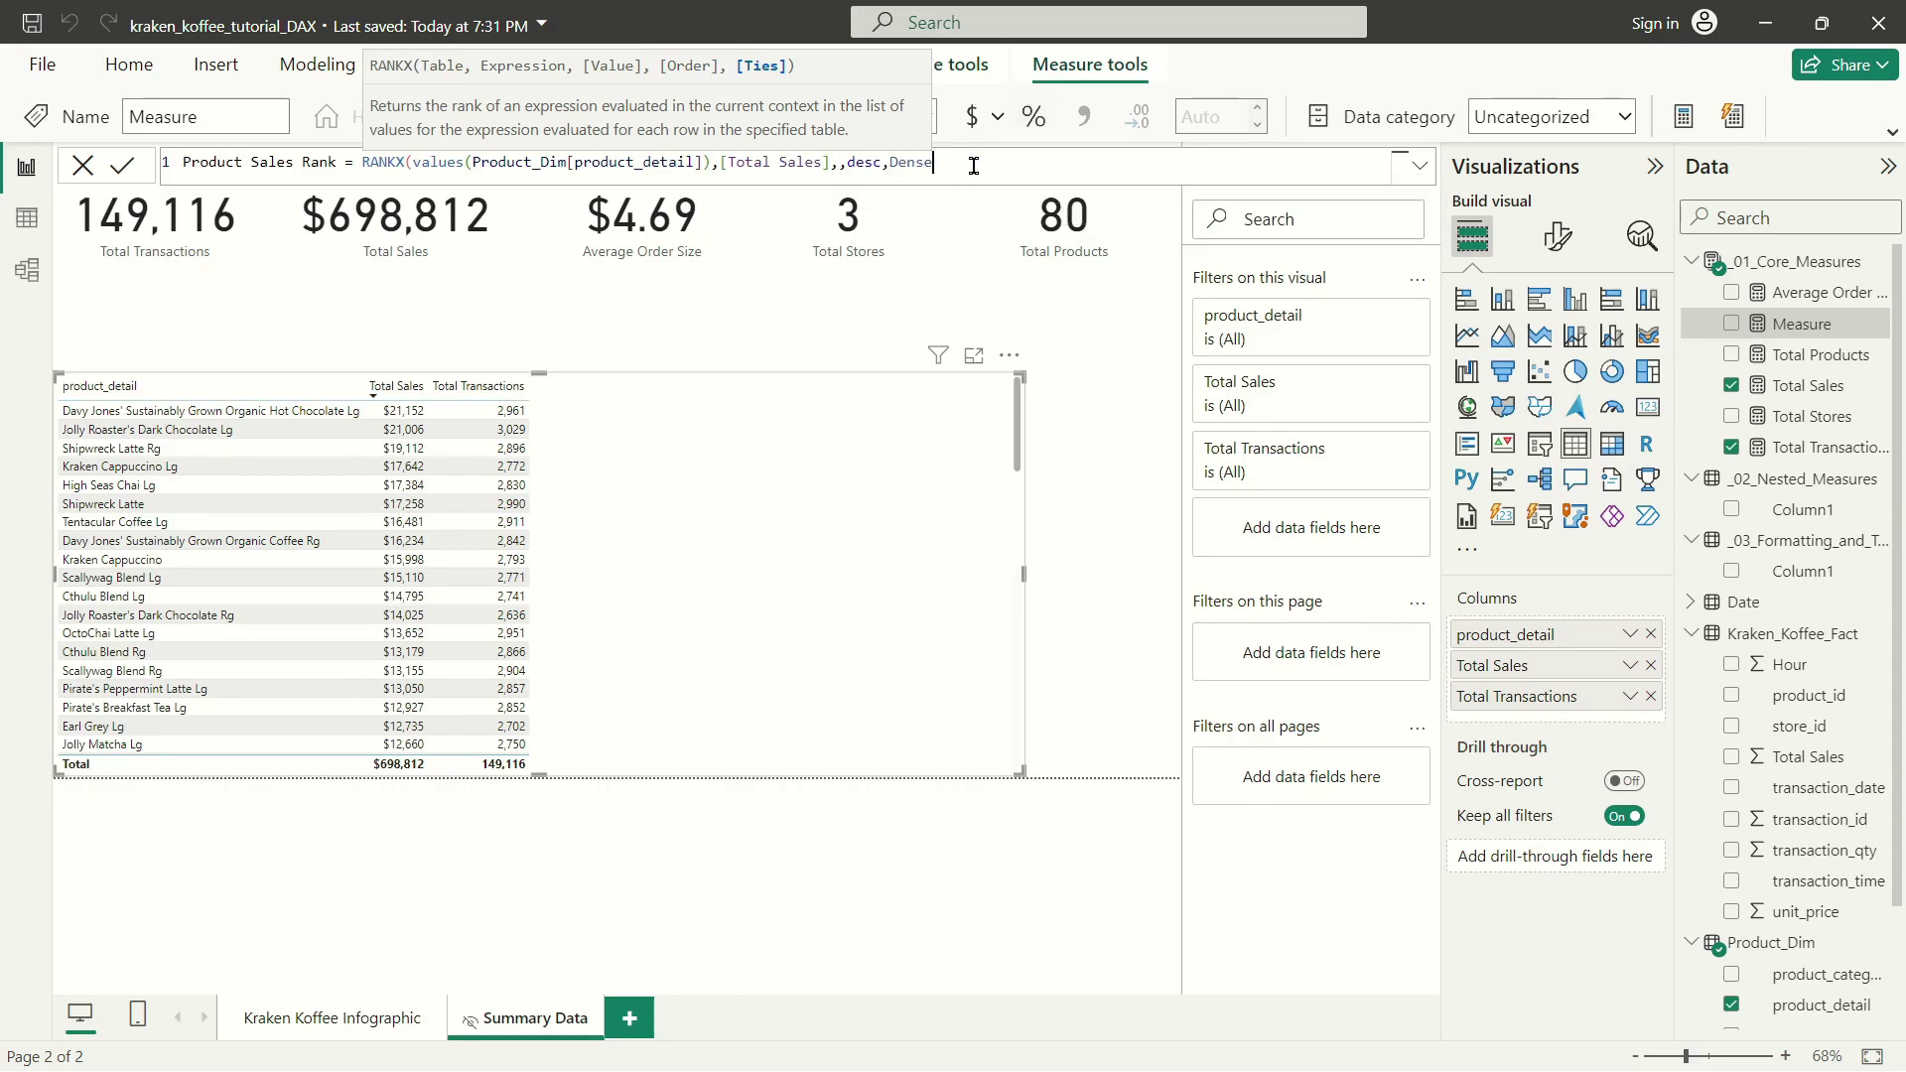
{"action": "type", "text": ")"}
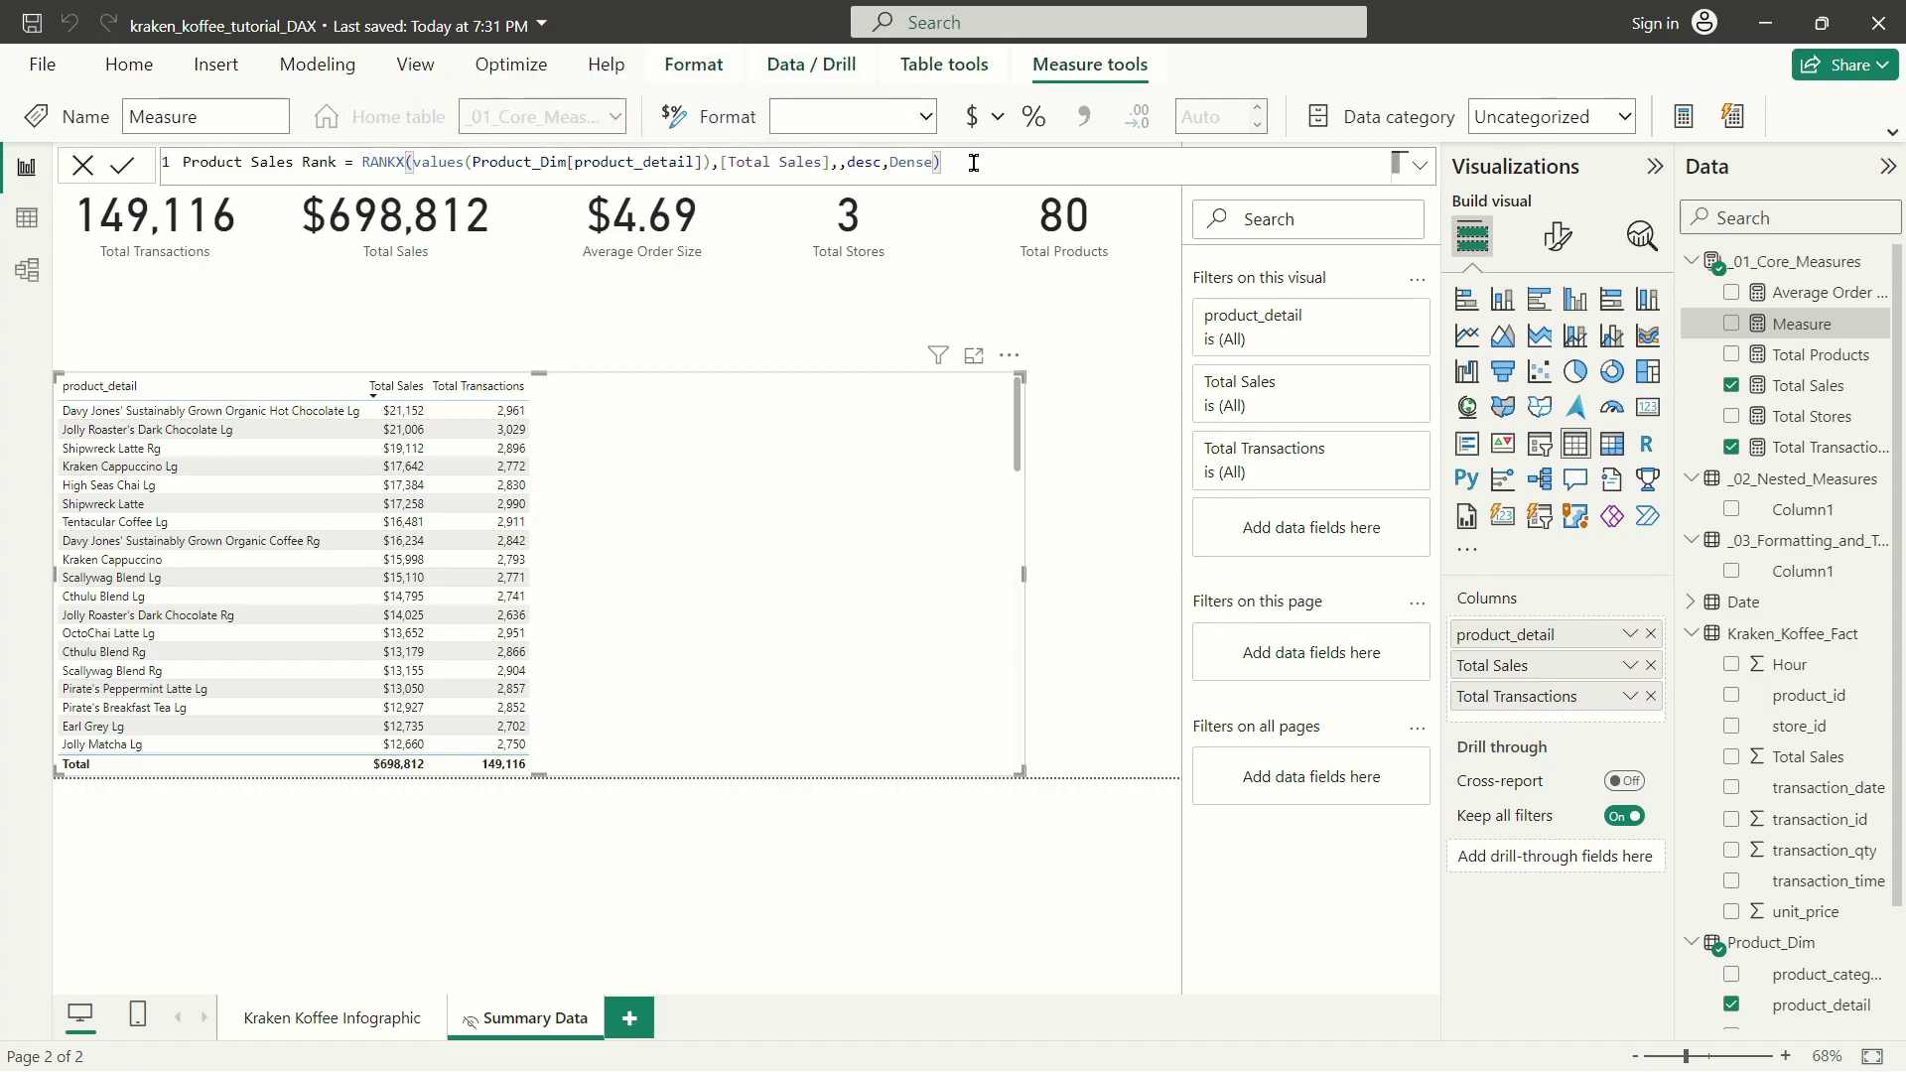
{"action": "key", "text": "Return"}
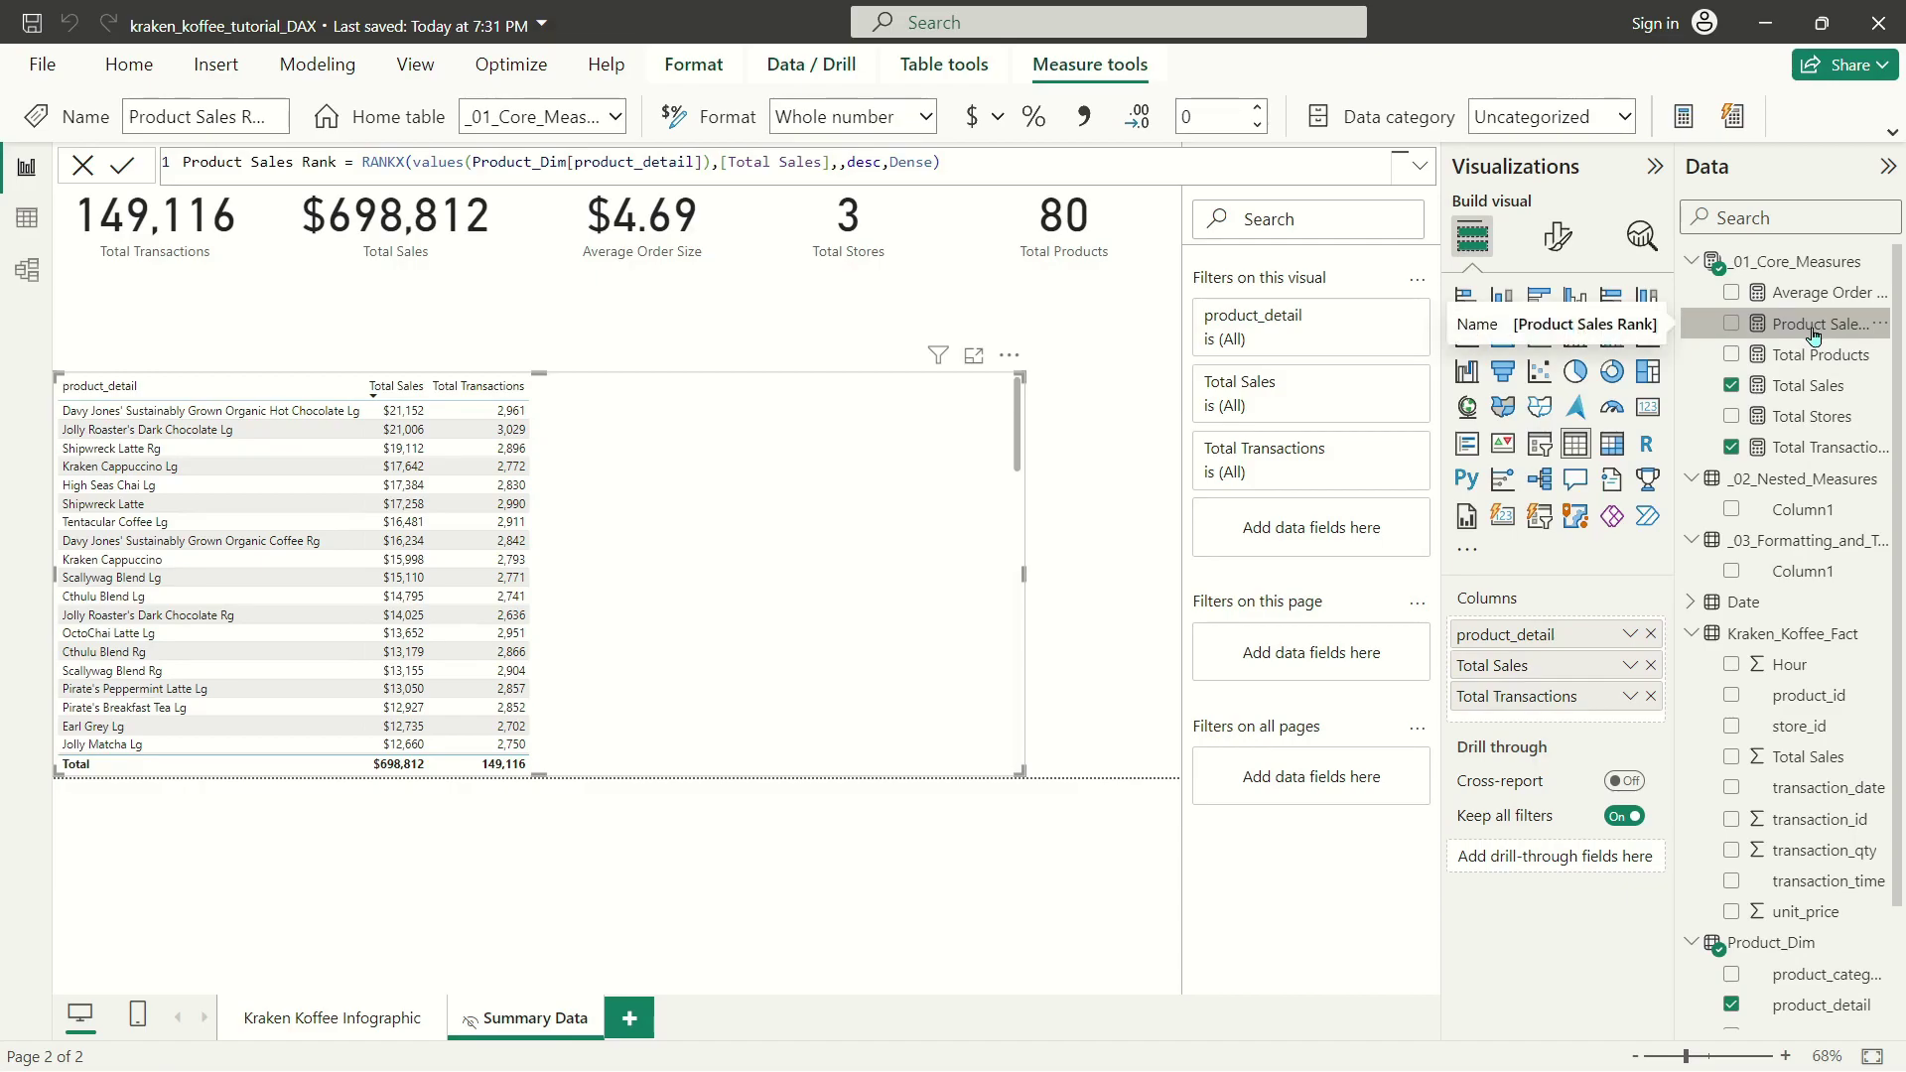
Add the Product Sales Rank measure as the last column of the product table and extend the table to the page's left edge.
{"action": "left_click_drag", "start_coordinate": [1813, 335], "coordinate": [794, 387]}
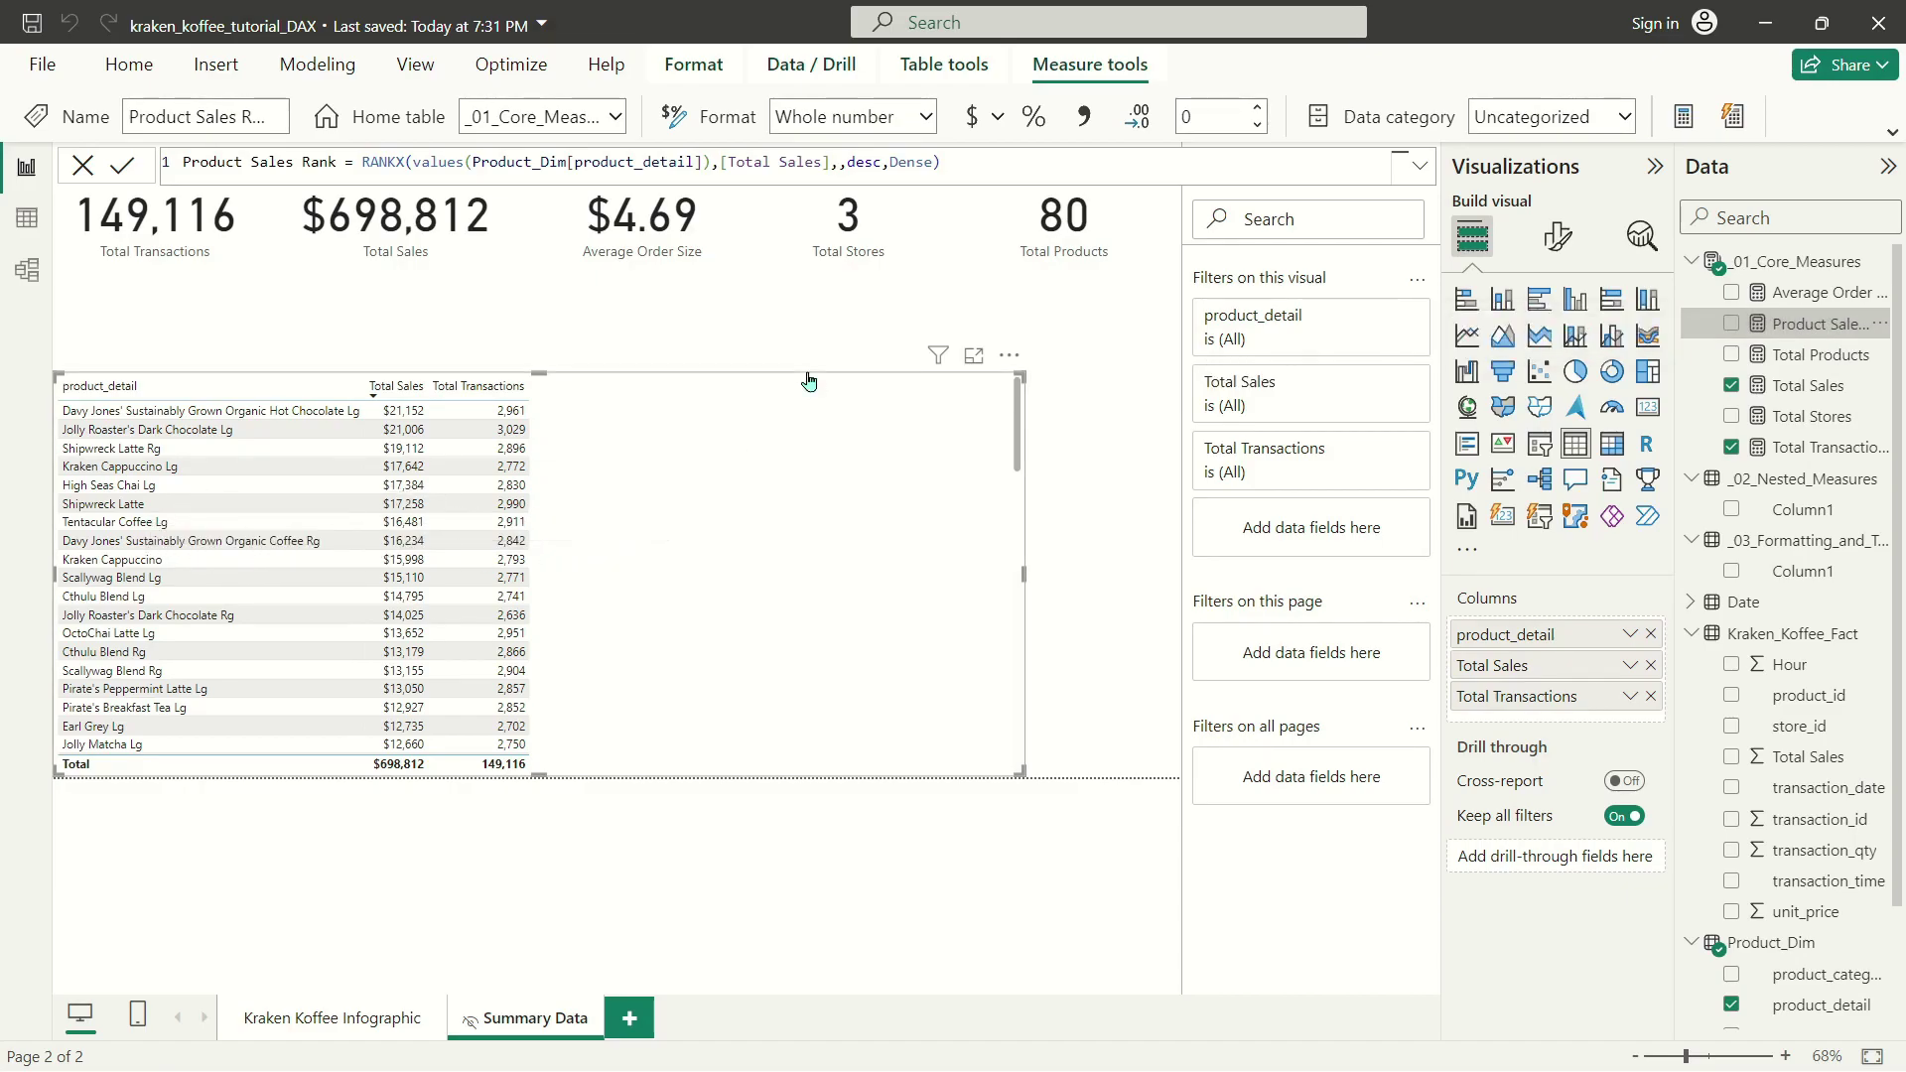
{"action": "left_click_drag", "start_coordinate": [1802, 324], "coordinate": [787, 506]}
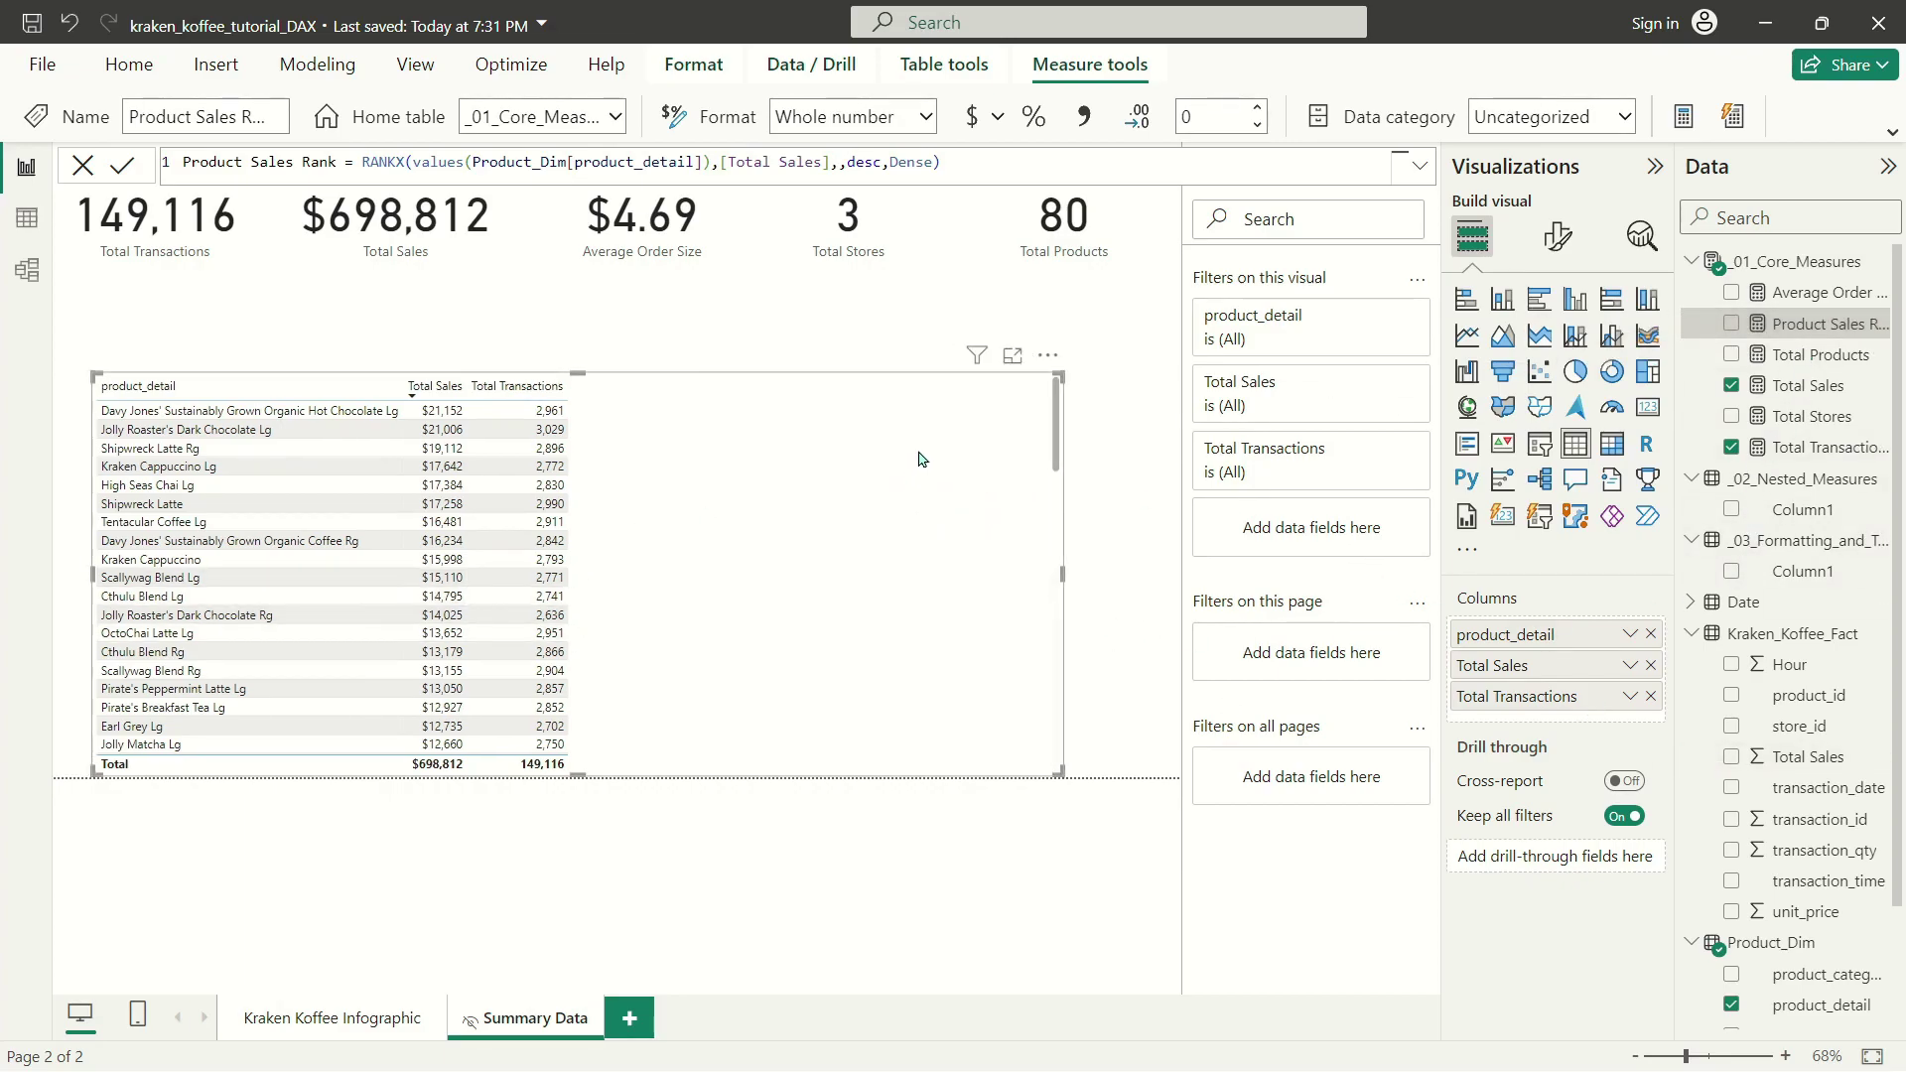
{"action": "left_click_drag", "start_coordinate": [1793, 324], "coordinate": [875, 521]}
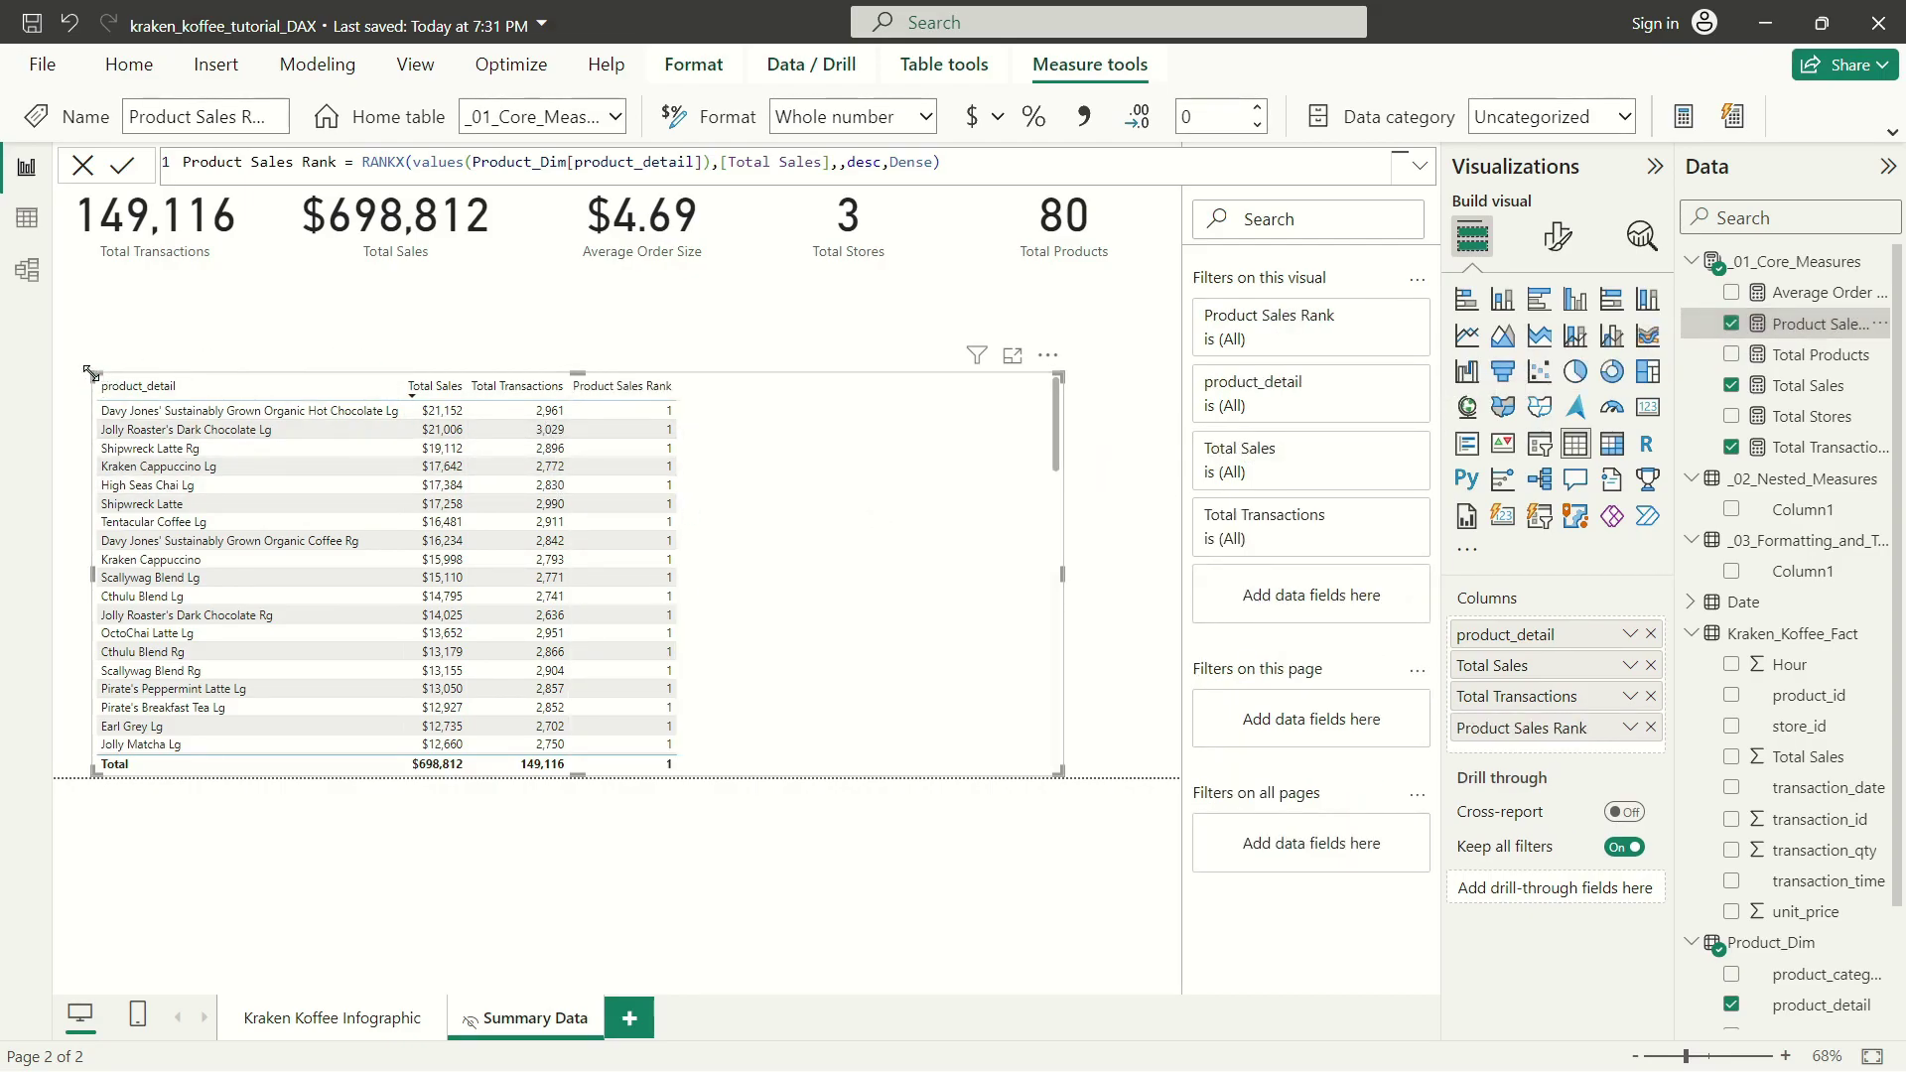
{"action": "left_click_drag", "start_coordinate": [96, 376], "coordinate": [42, 355]}
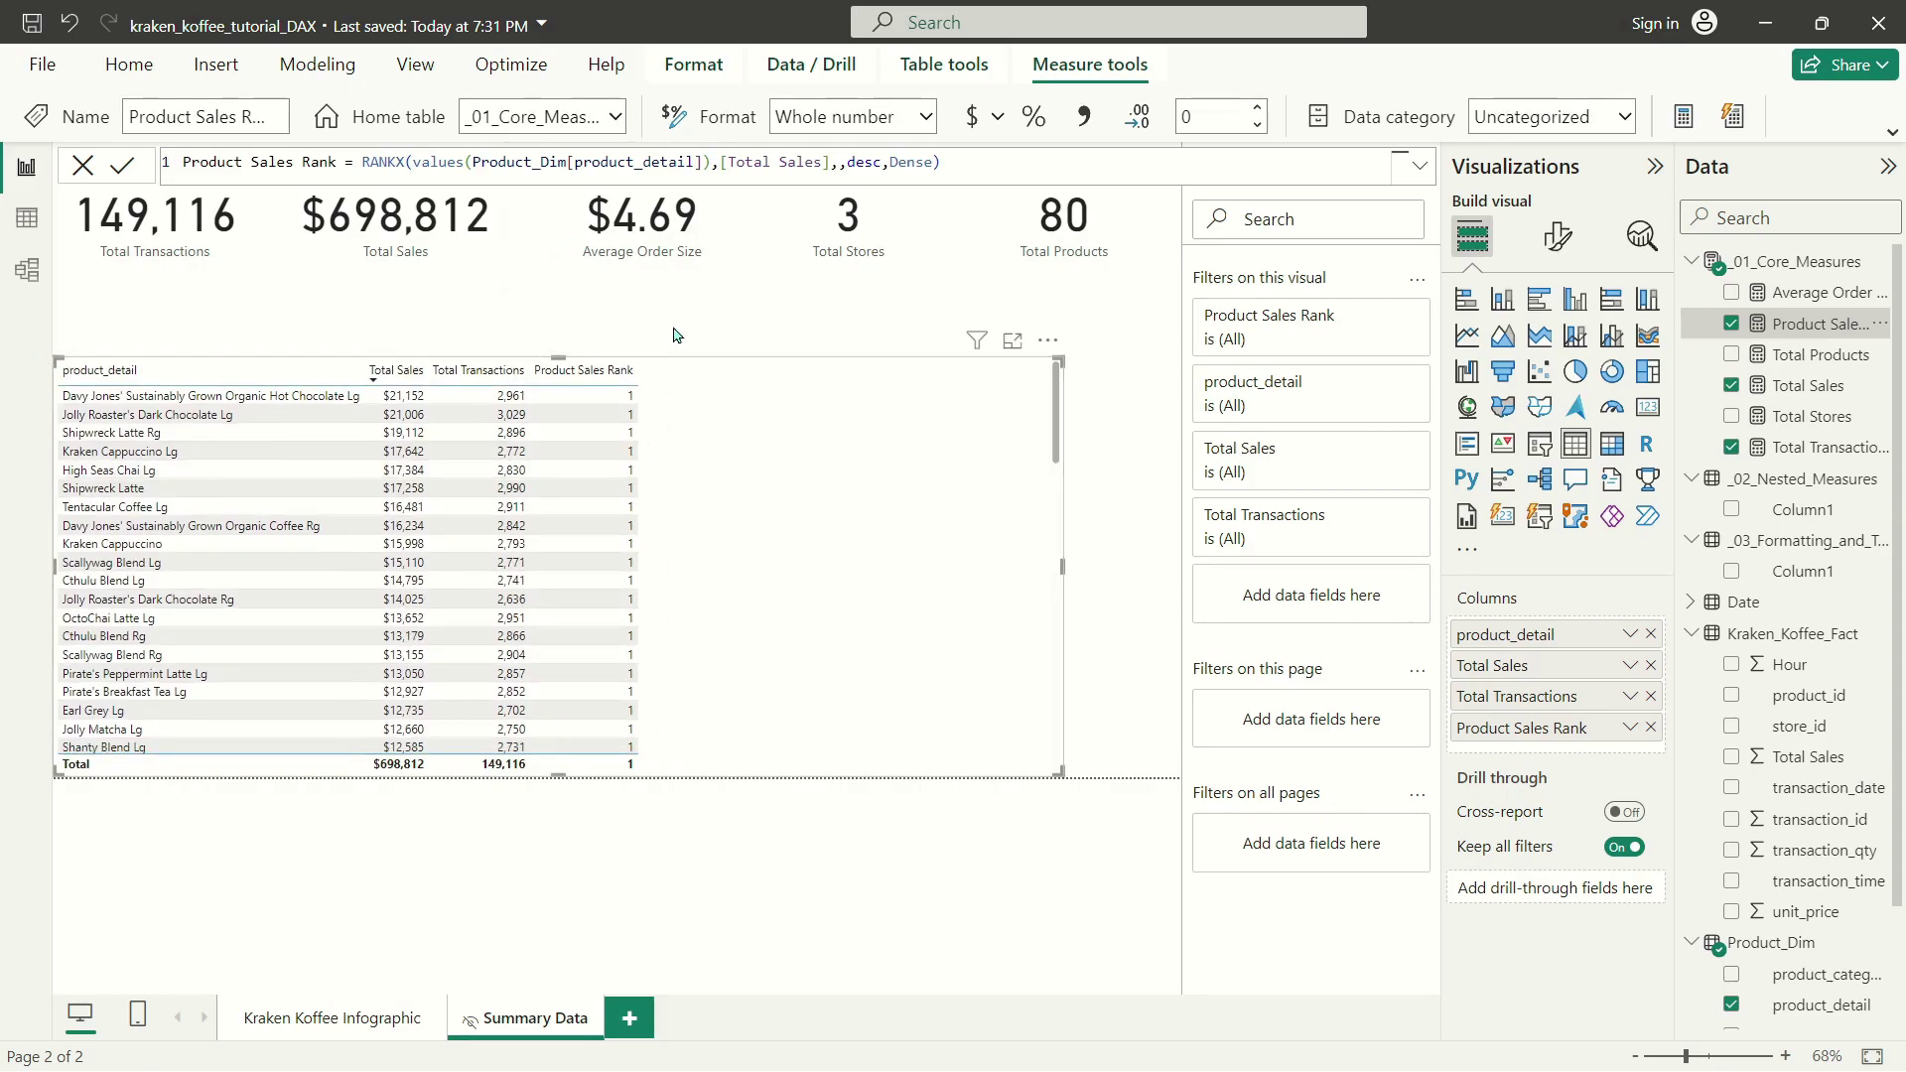
{"action": "left_click", "coordinate": [607, 375]}
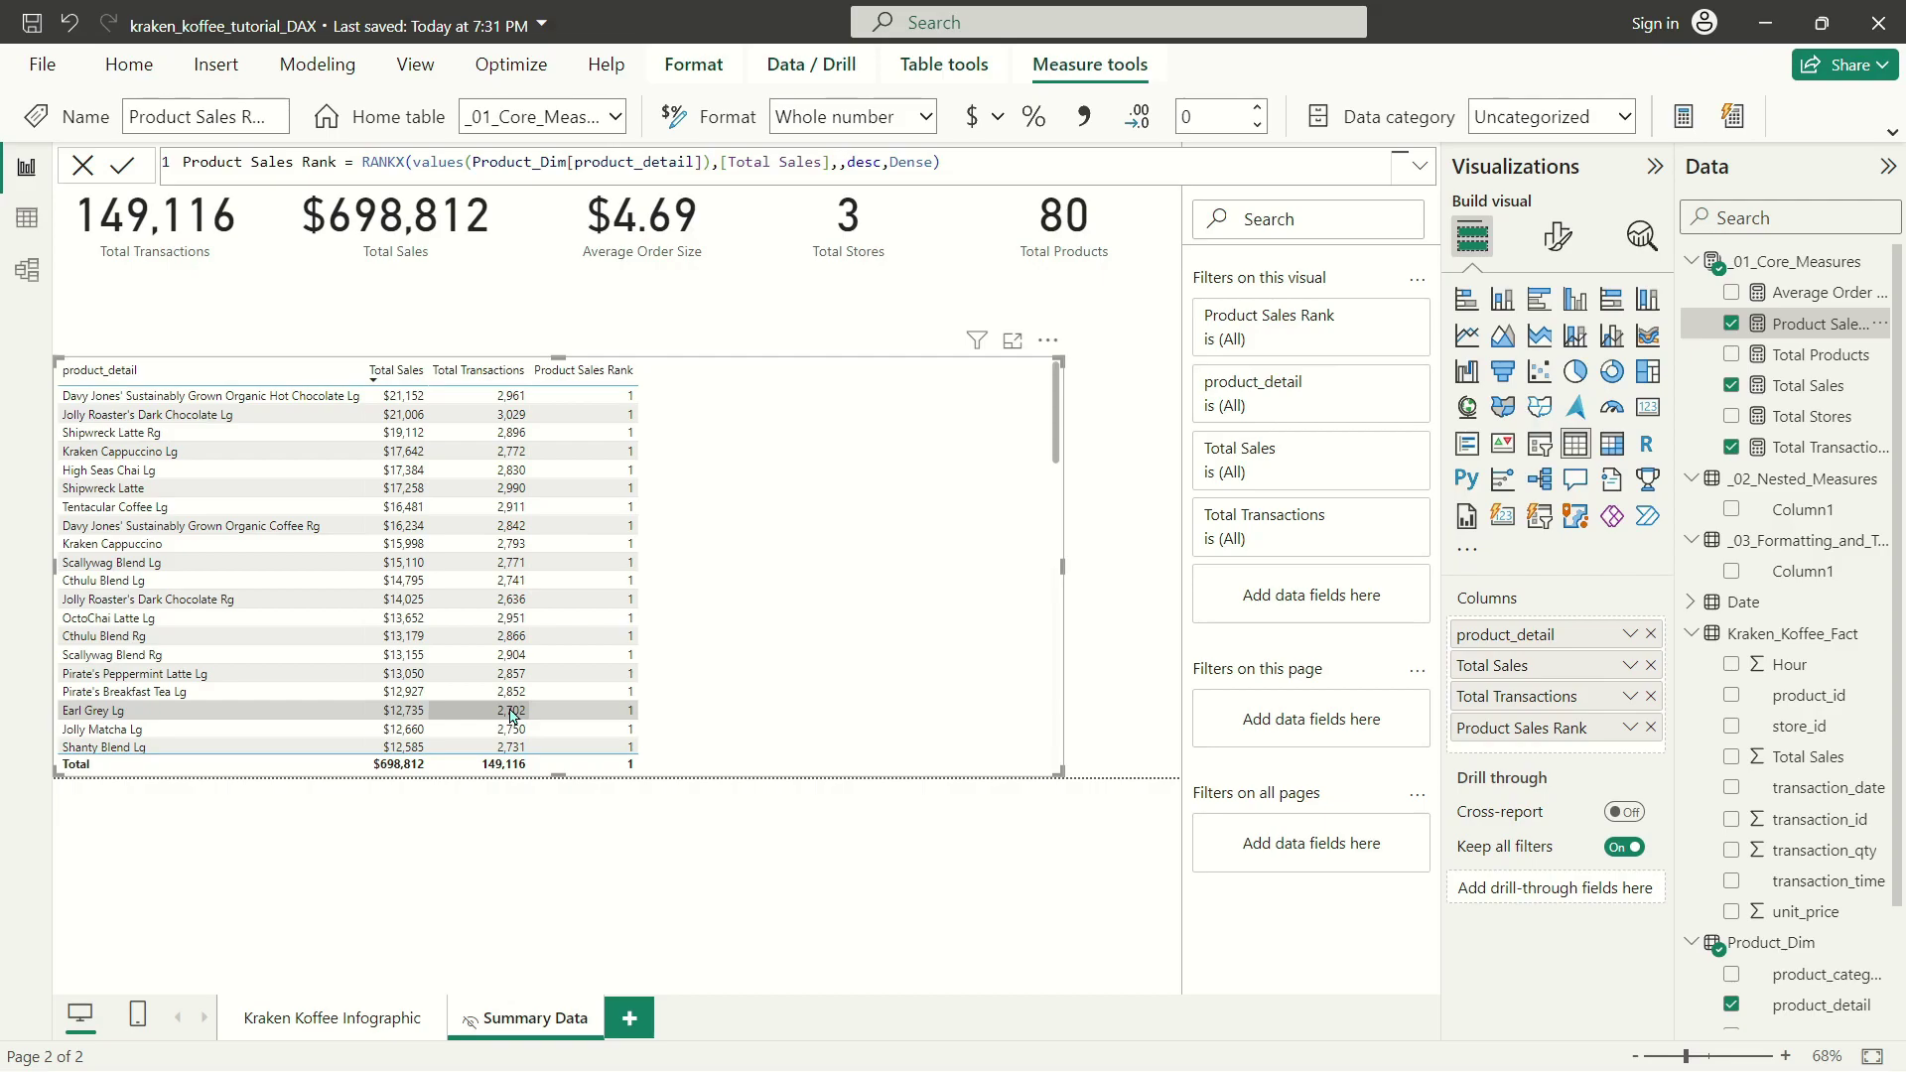
Replace values with ALLSELECTED around Product_Dim[product_detail] in the Product Sales Rank formula and commit the measure.
{"action": "double_click", "coordinate": [440, 161]}
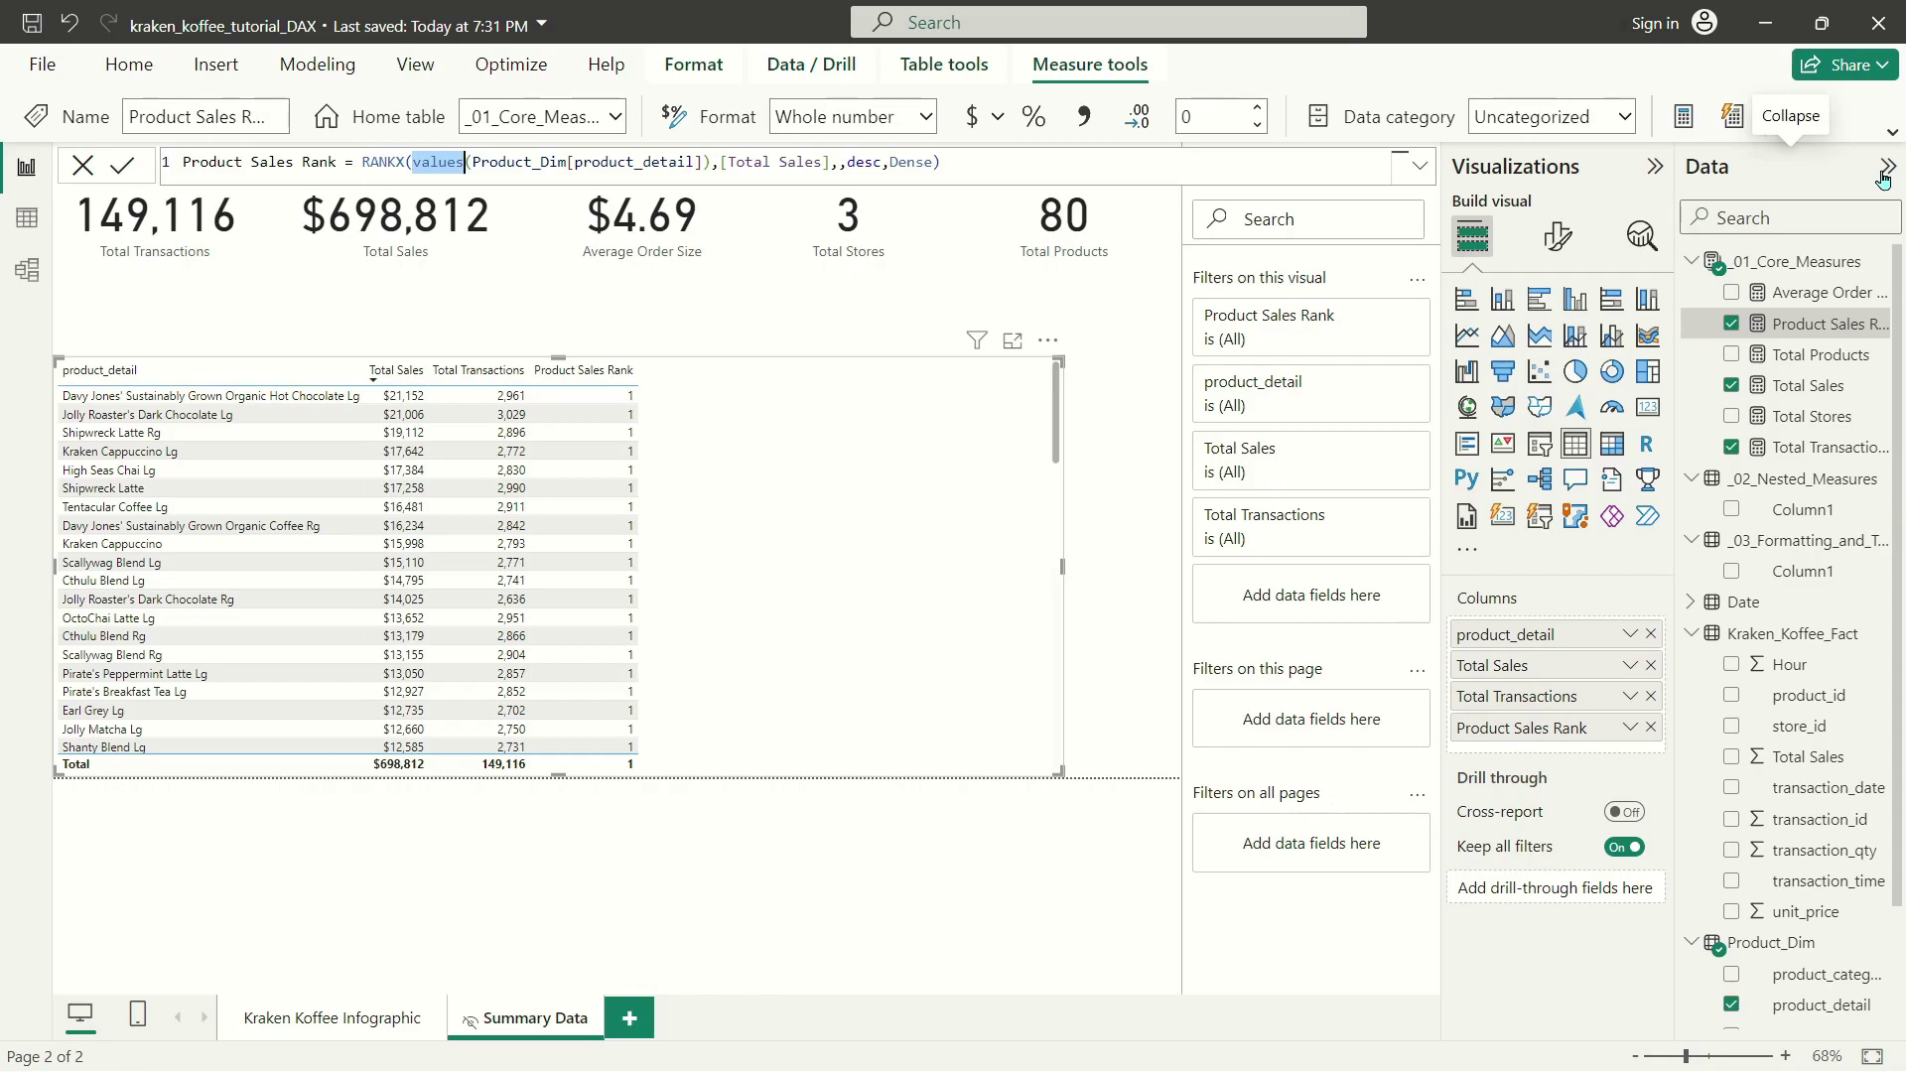
{"action": "type", "text": "alls"}
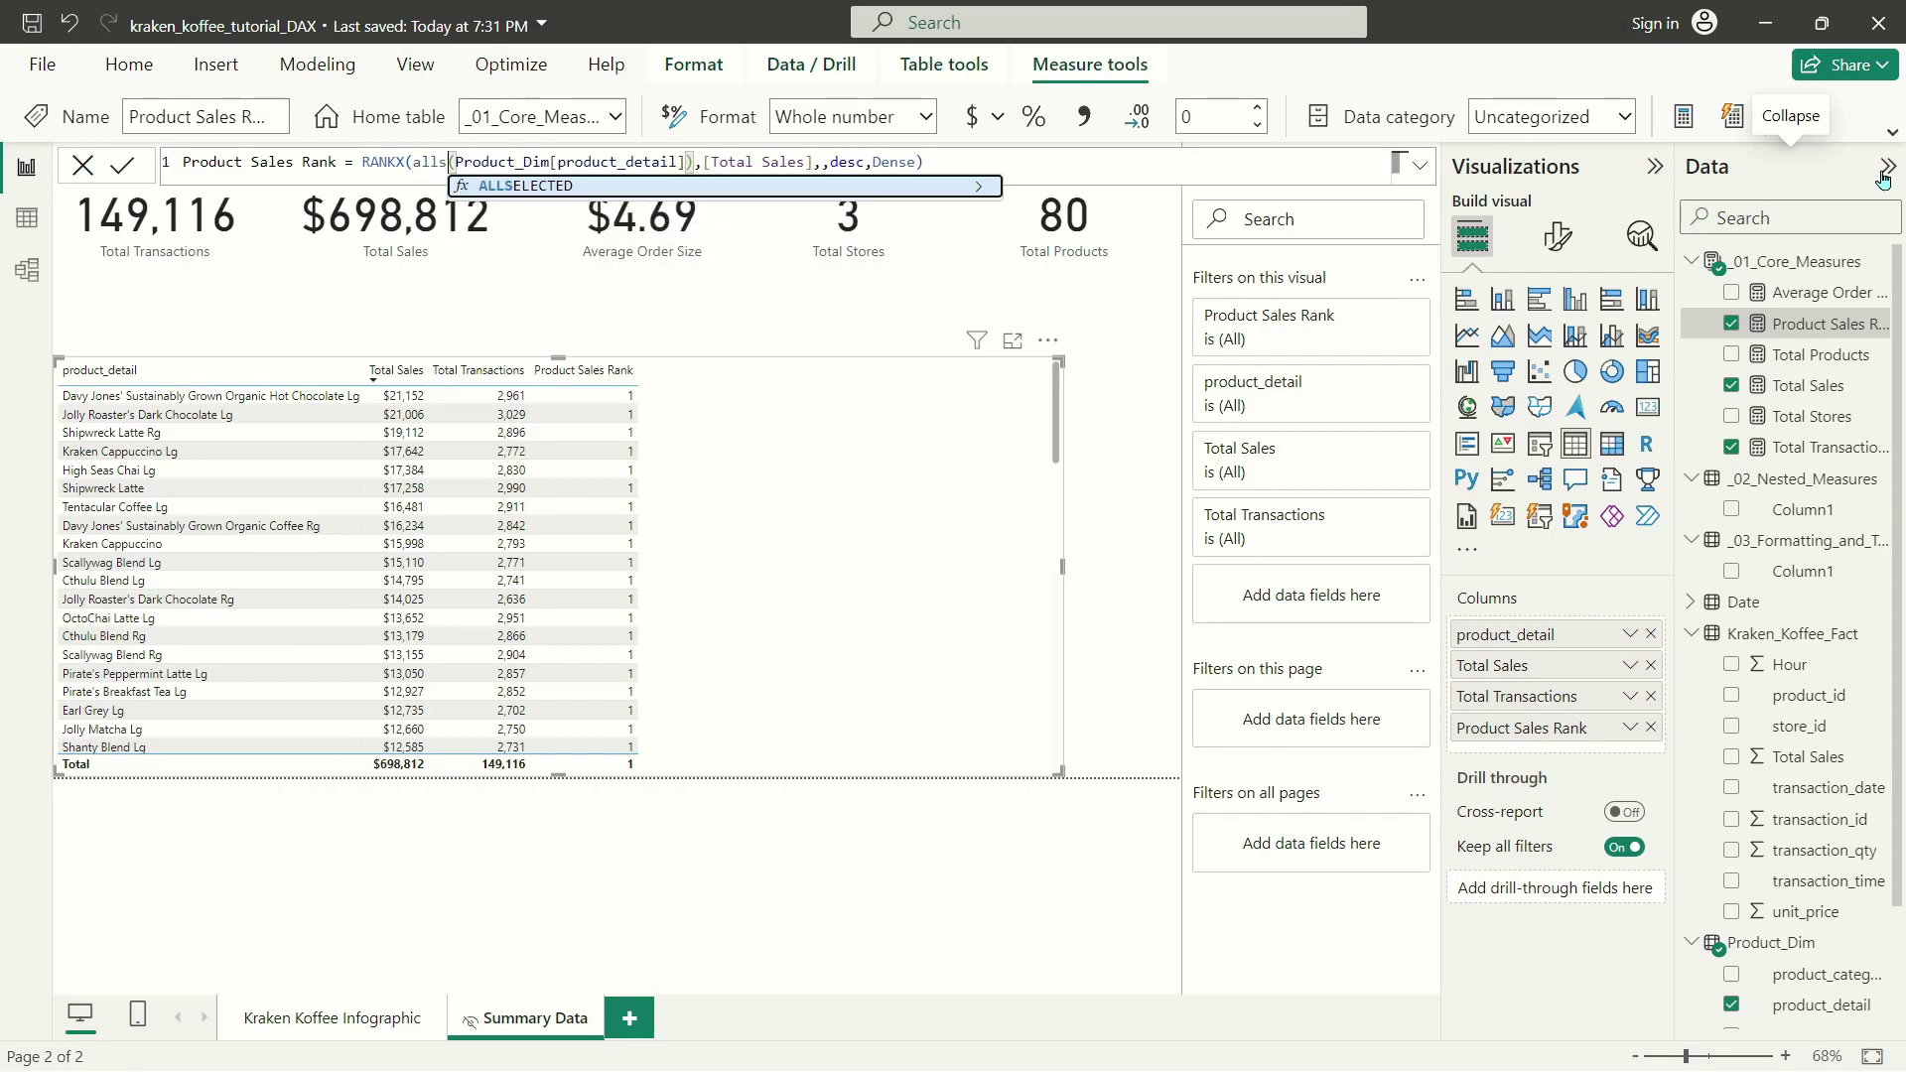
{"action": "key", "text": "Tab"}
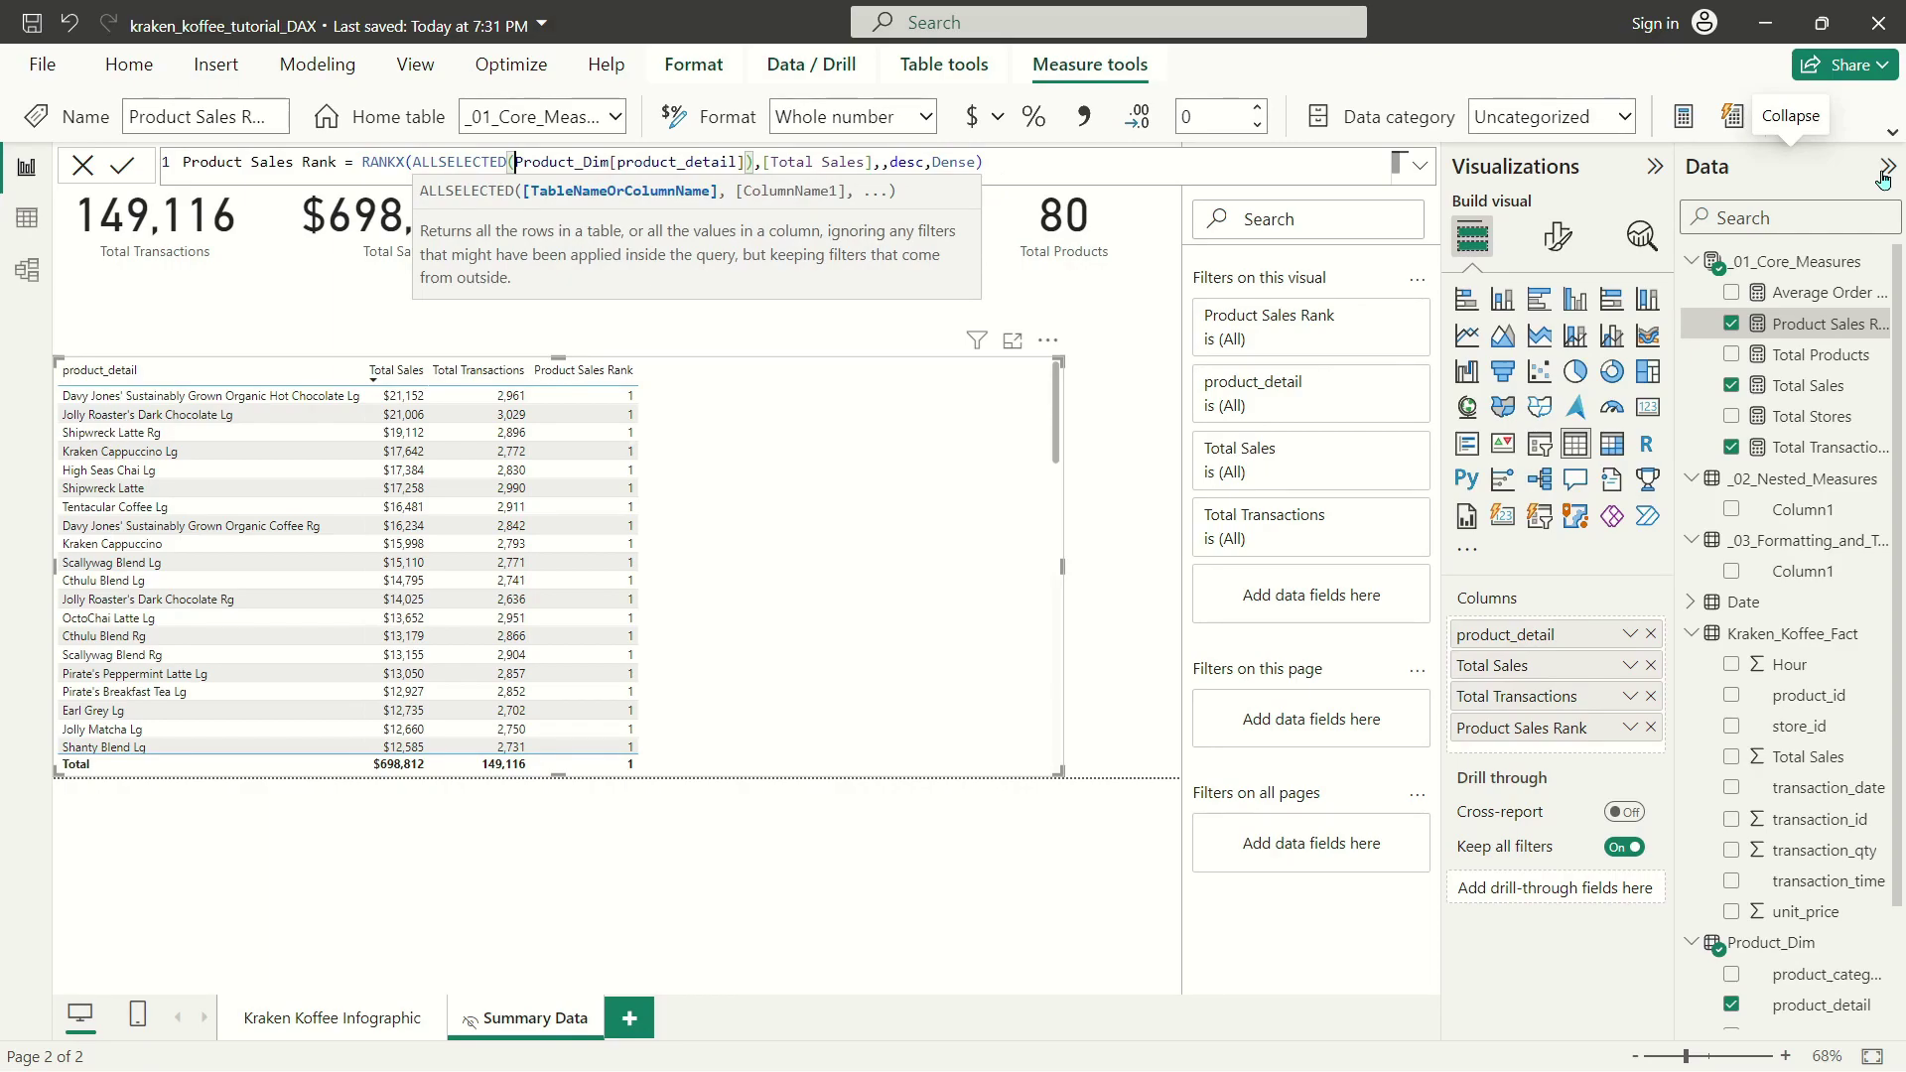
{"action": "left_click", "coordinate": [436, 163]}
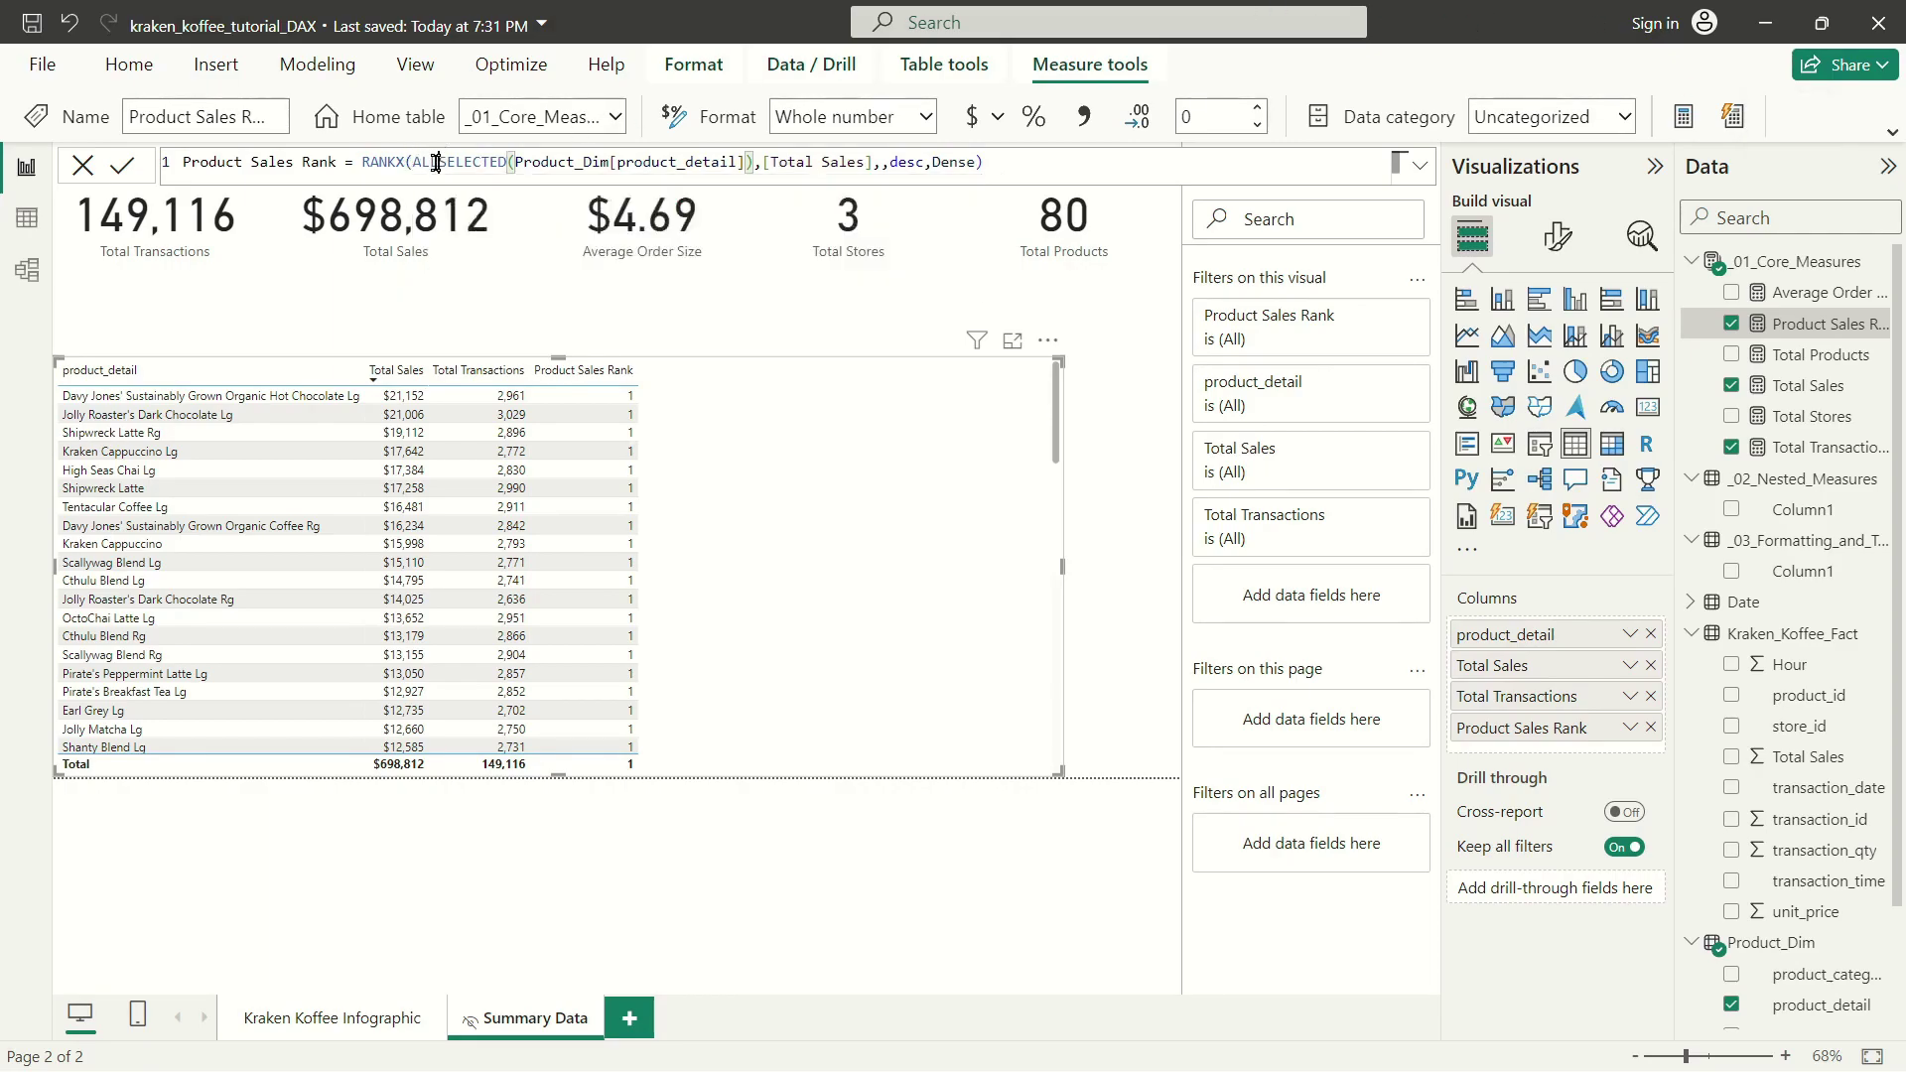
{"action": "left_click_drag", "start_coordinate": [436, 163], "coordinate": [412, 163]}
{"action": "scroll", "coordinate": [231, 456], "scroll_direction": "down", "scroll_amount": 5}
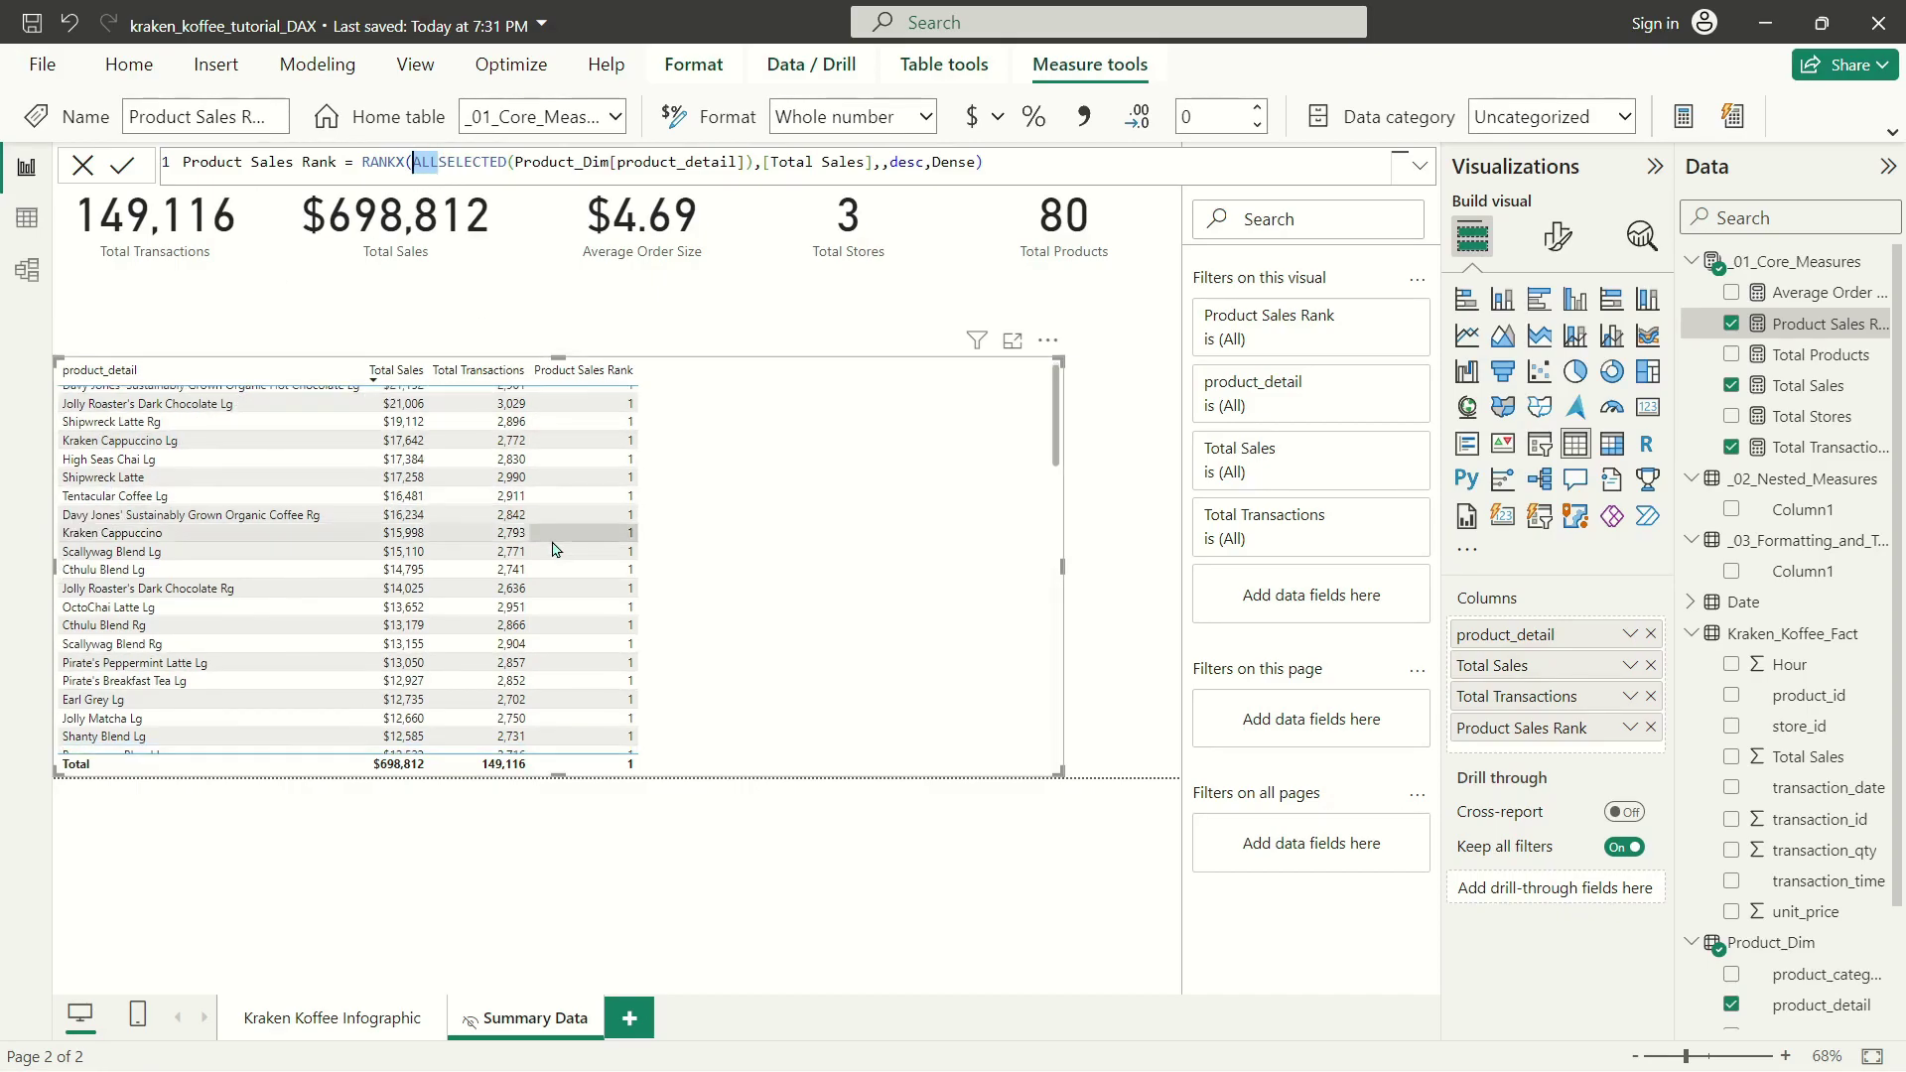
{"action": "scroll", "coordinate": [347, 692], "scroll_direction": "up", "scroll_amount": 5}
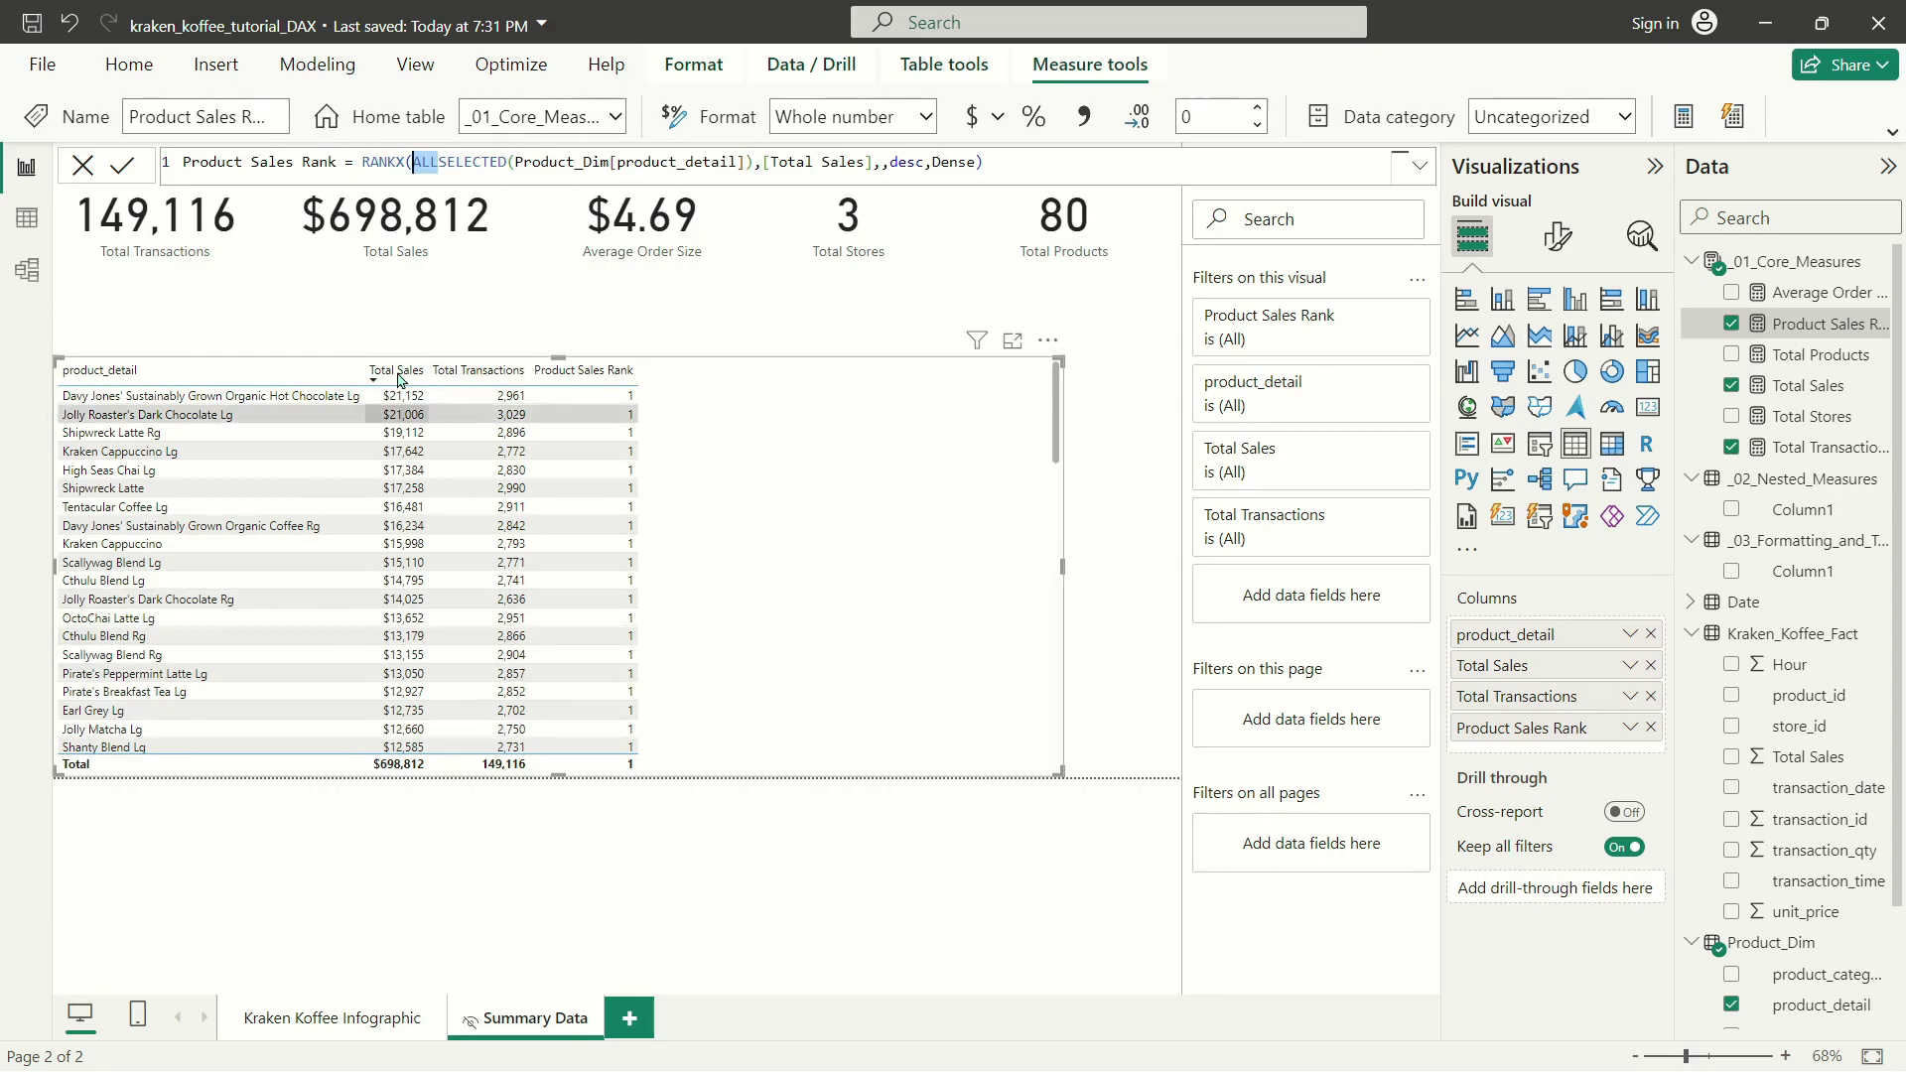
{"action": "left_click", "coordinate": [834, 162]}
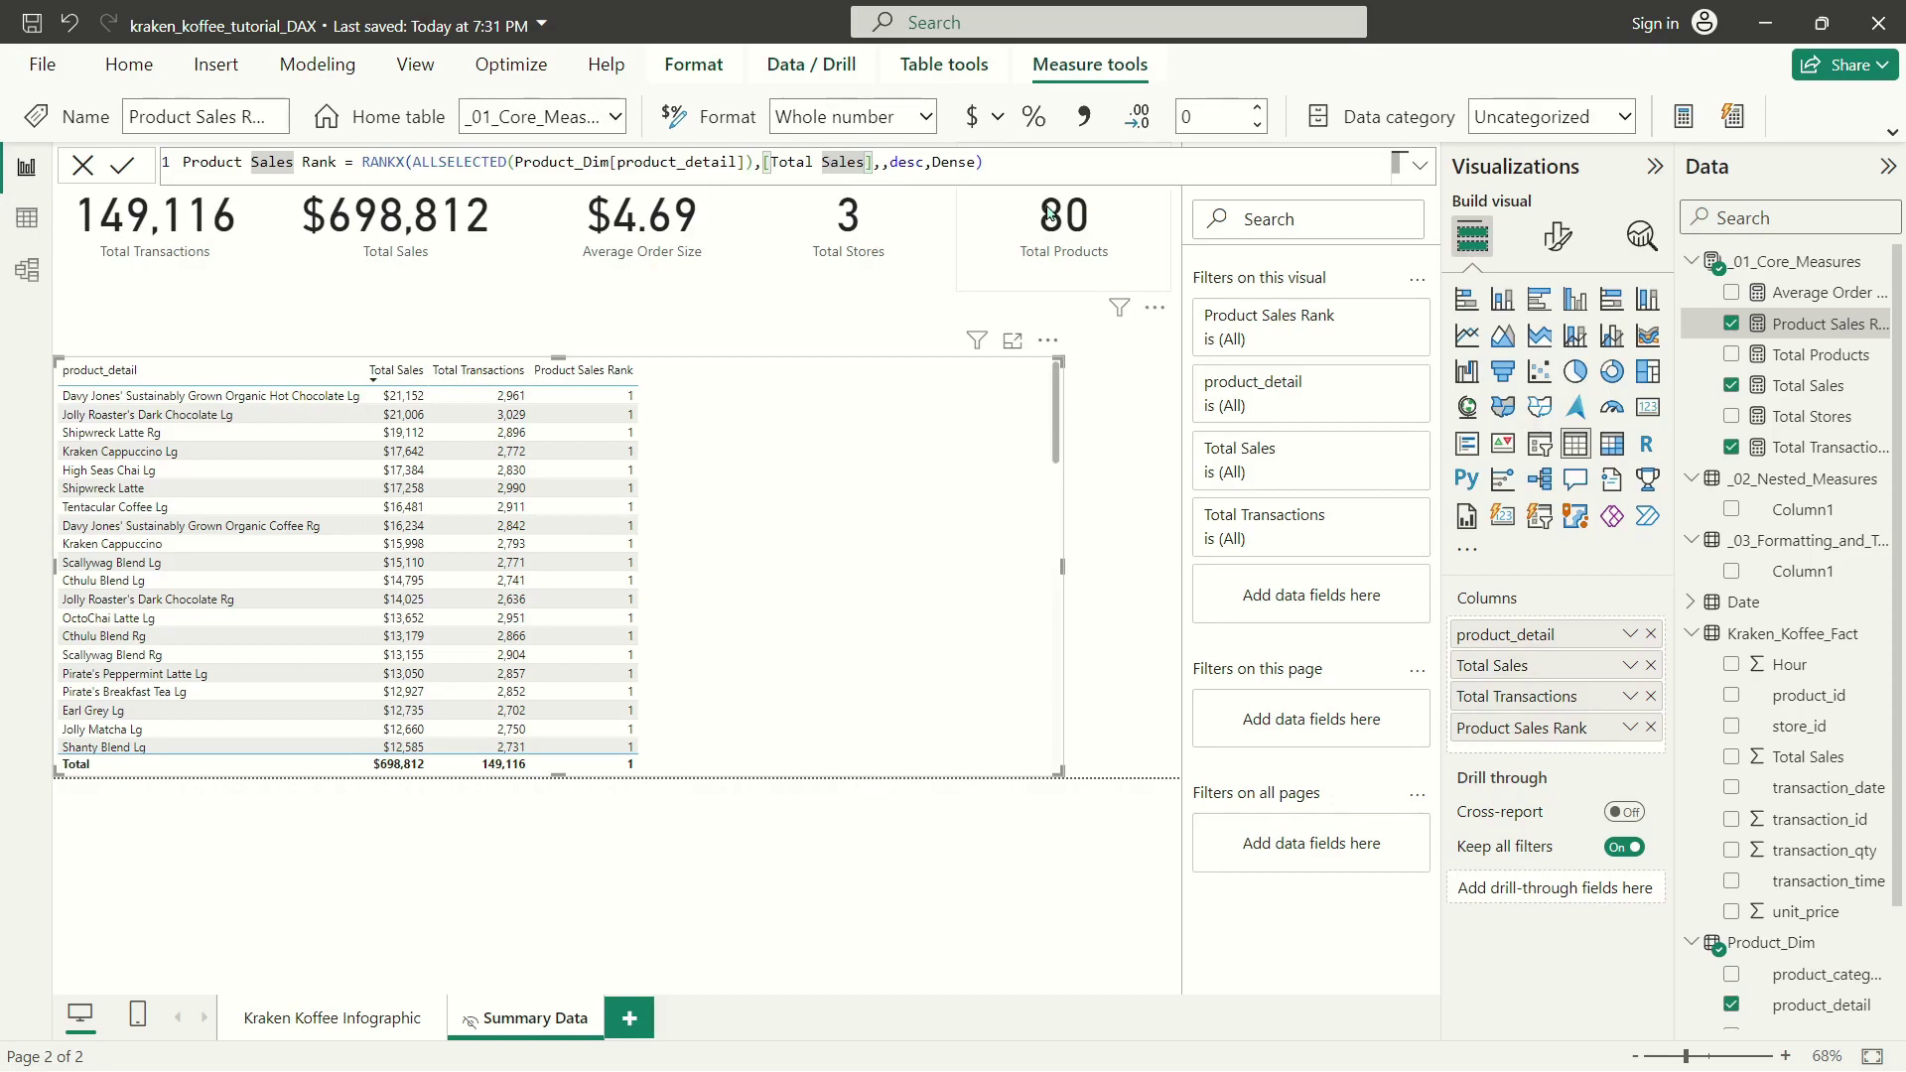
{"action": "left_click", "coordinate": [1060, 172]}
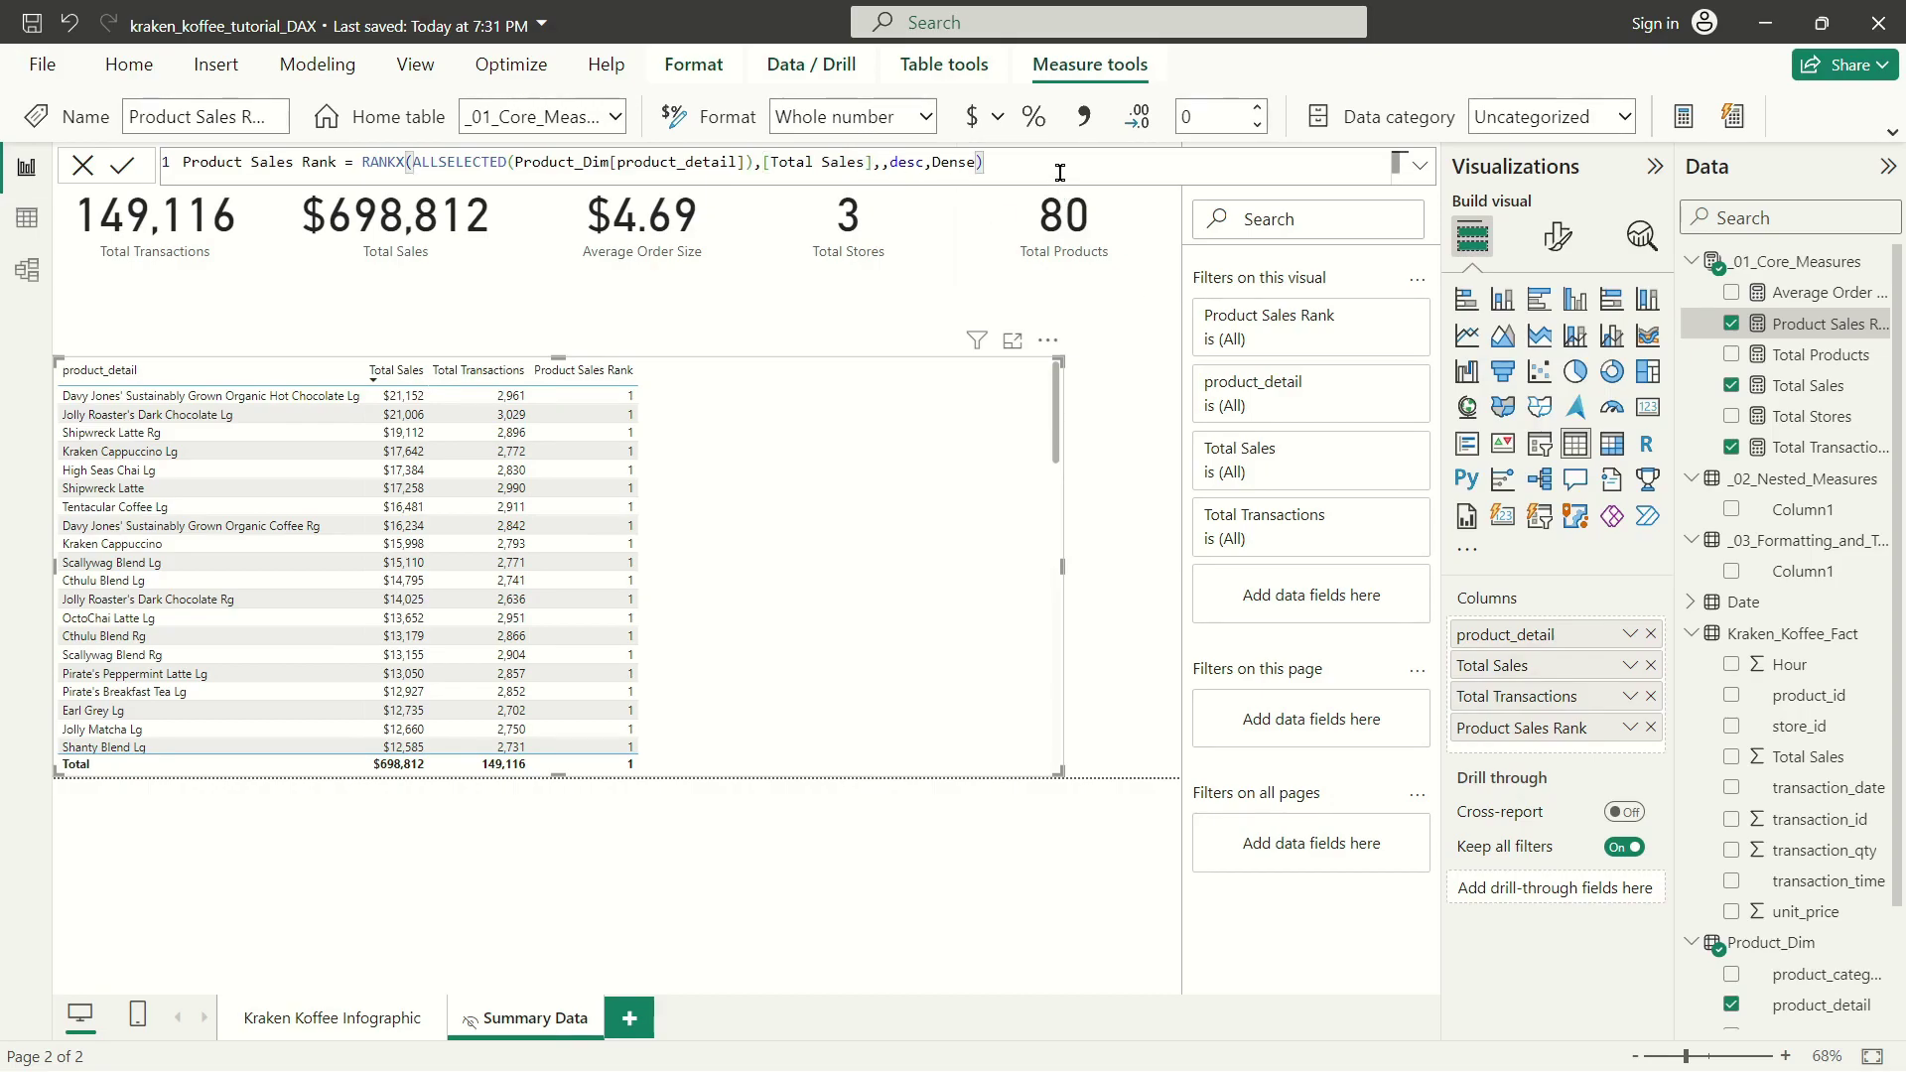
{"action": "key", "text": "Return"}
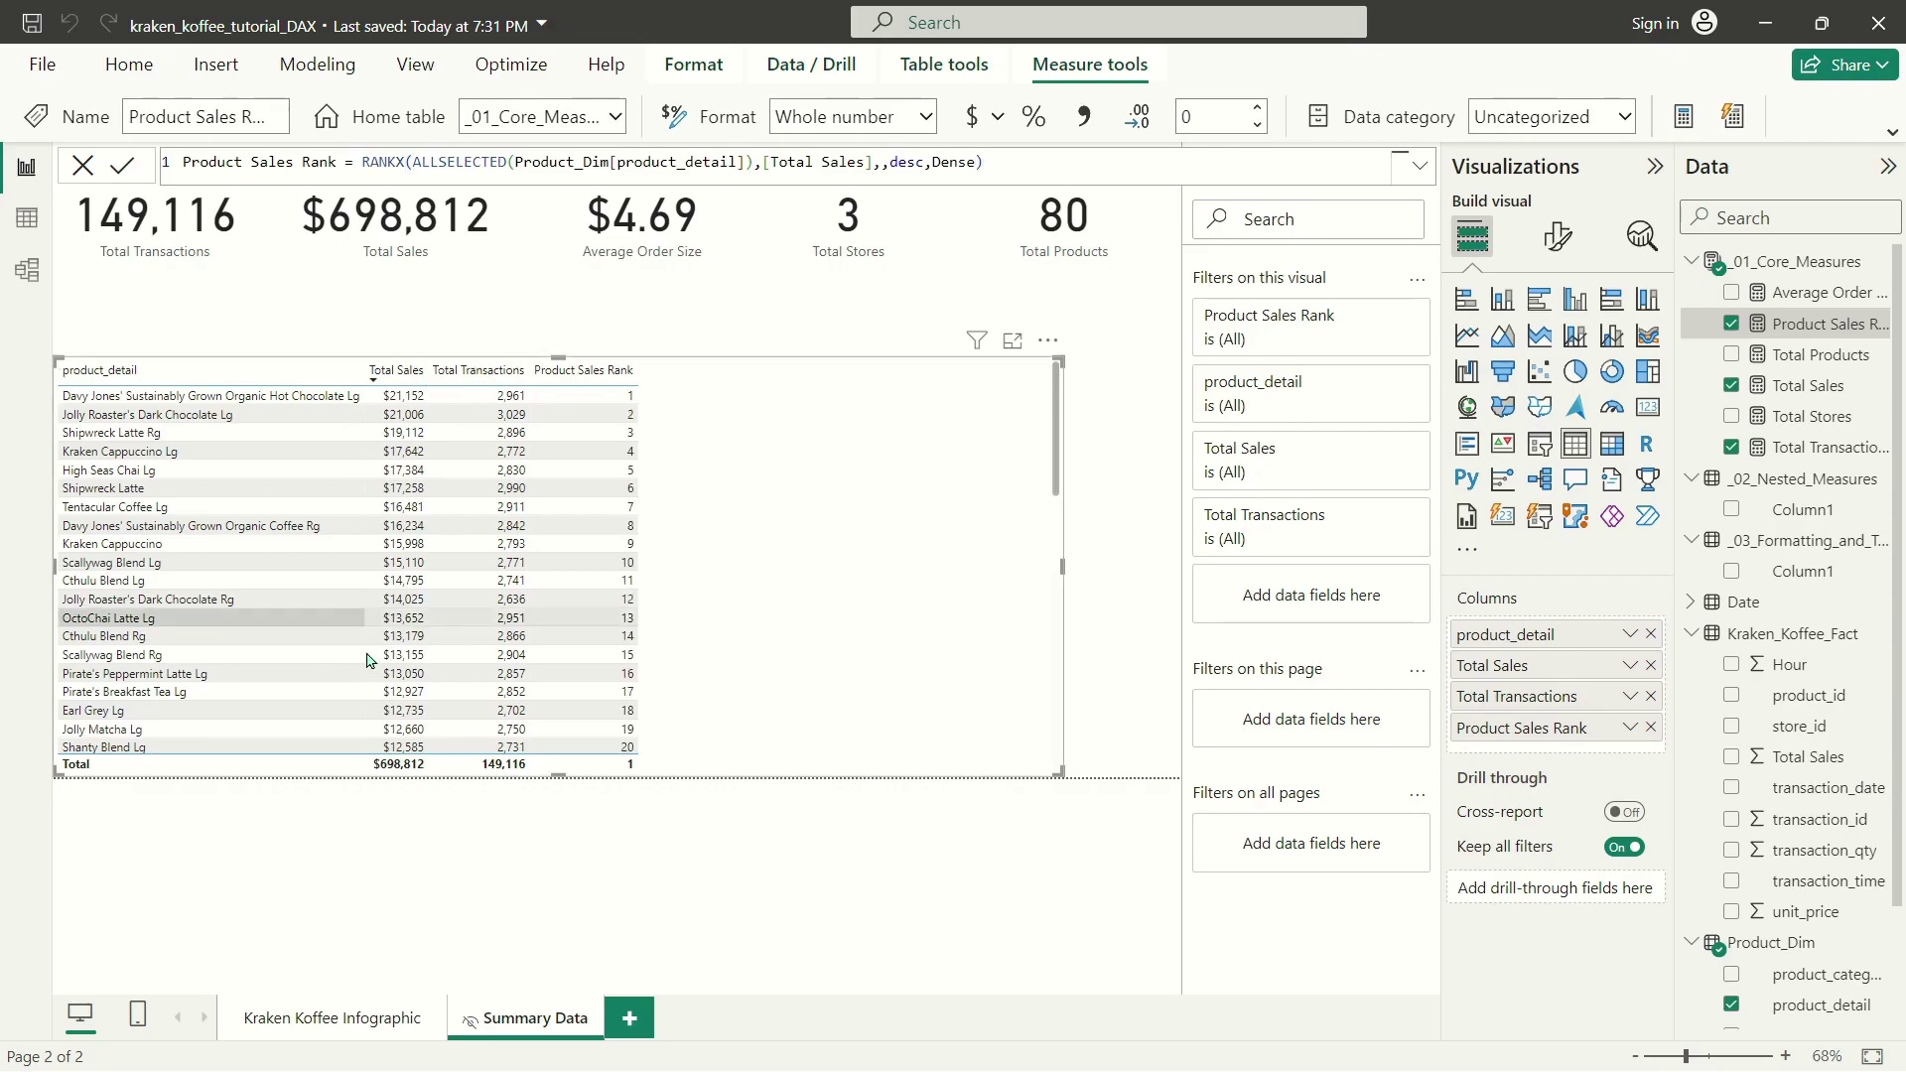
Review the ranks down the product table and add product_id from Product_Dim as its first column.
{"action": "left_click", "coordinate": [609, 369]}
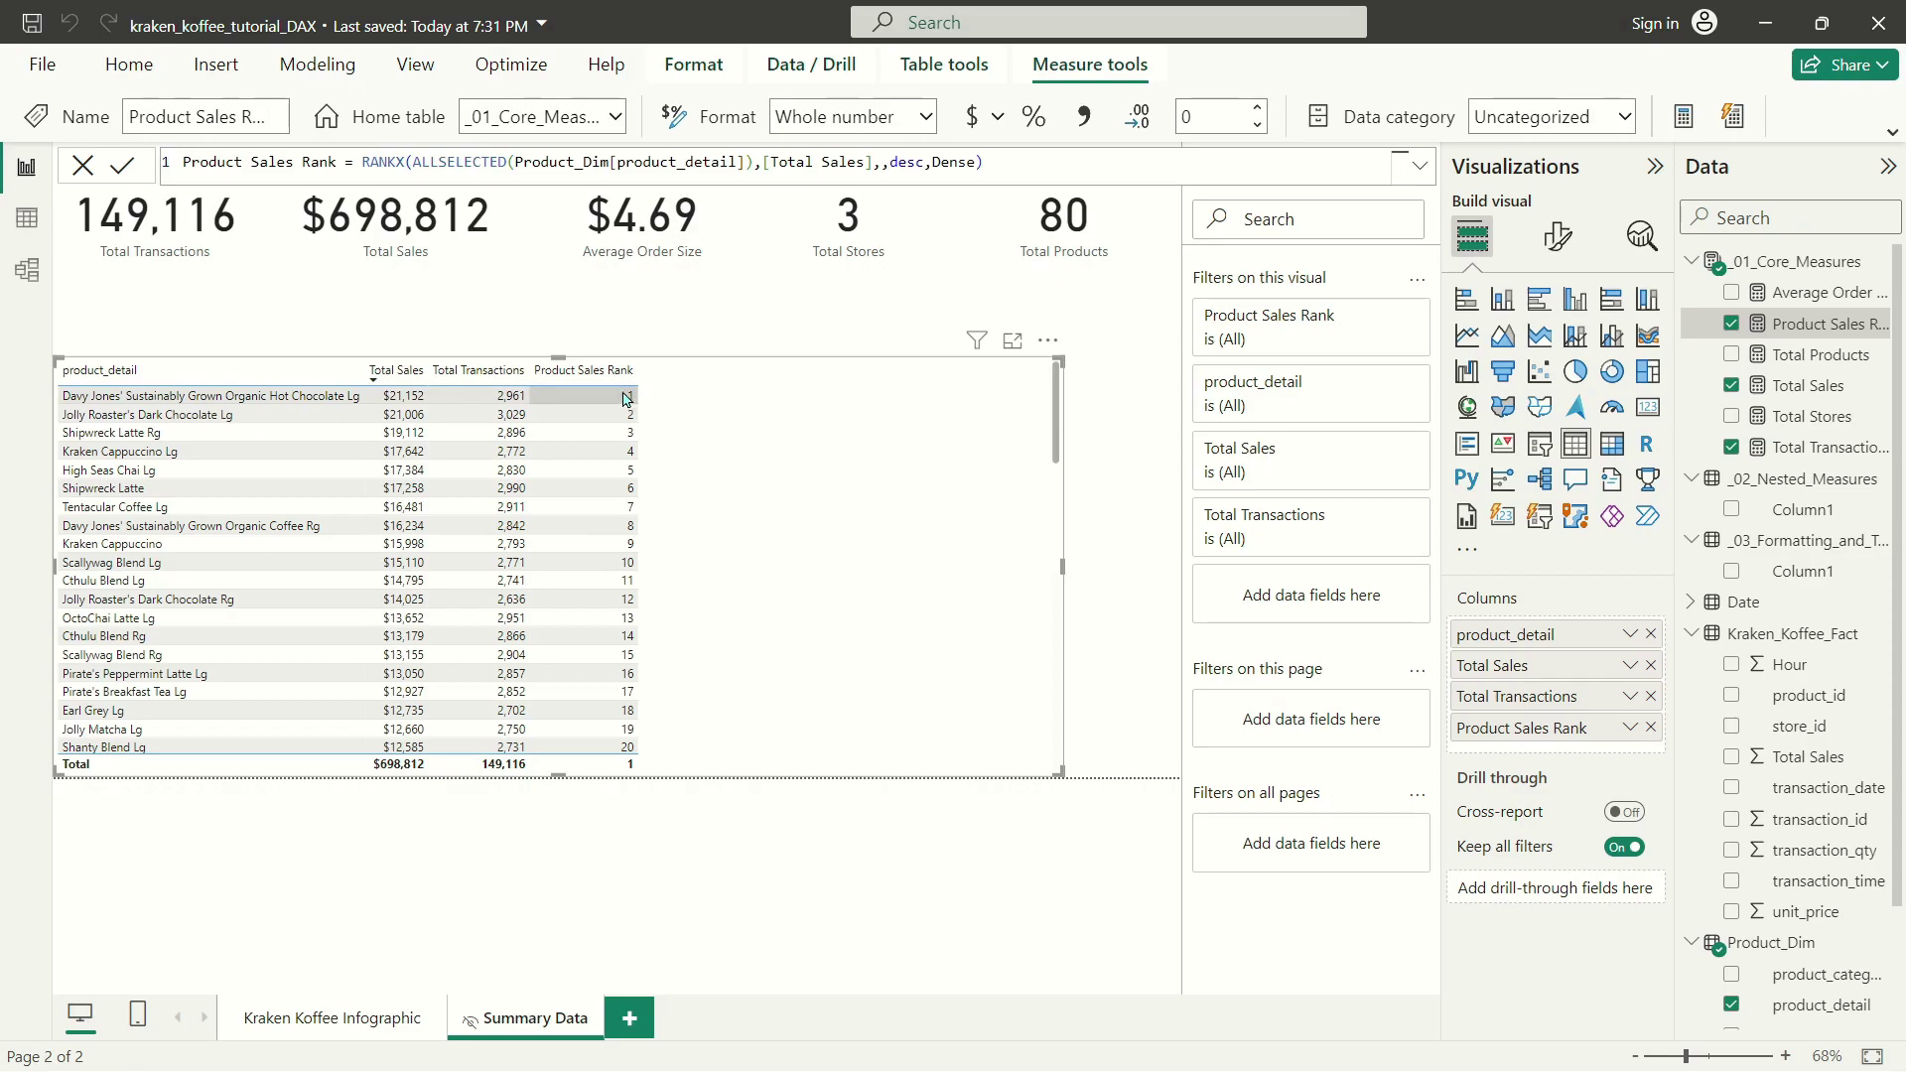
{"action": "scroll", "coordinate": [736, 717], "scroll_direction": "down", "scroll_amount": 15}
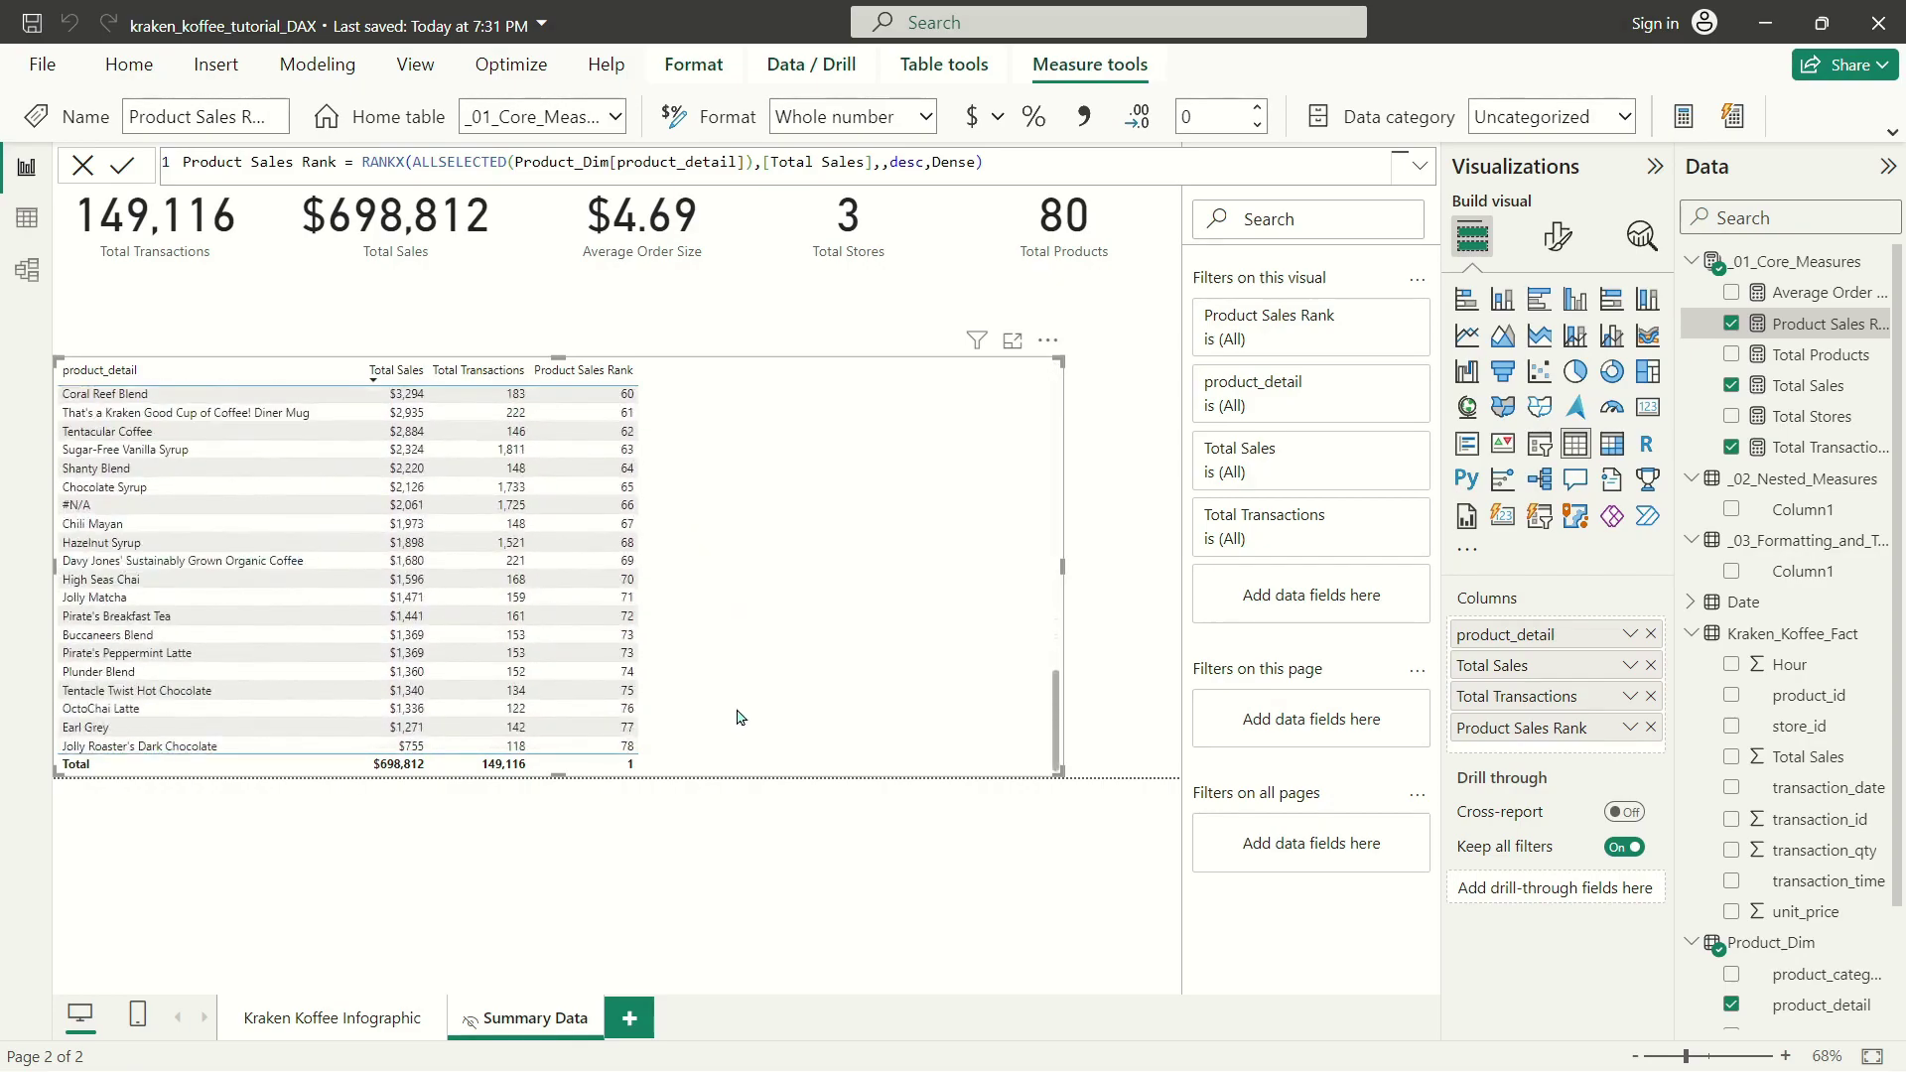
{"action": "scroll", "coordinate": [745, 668], "scroll_direction": "up", "scroll_amount": 15}
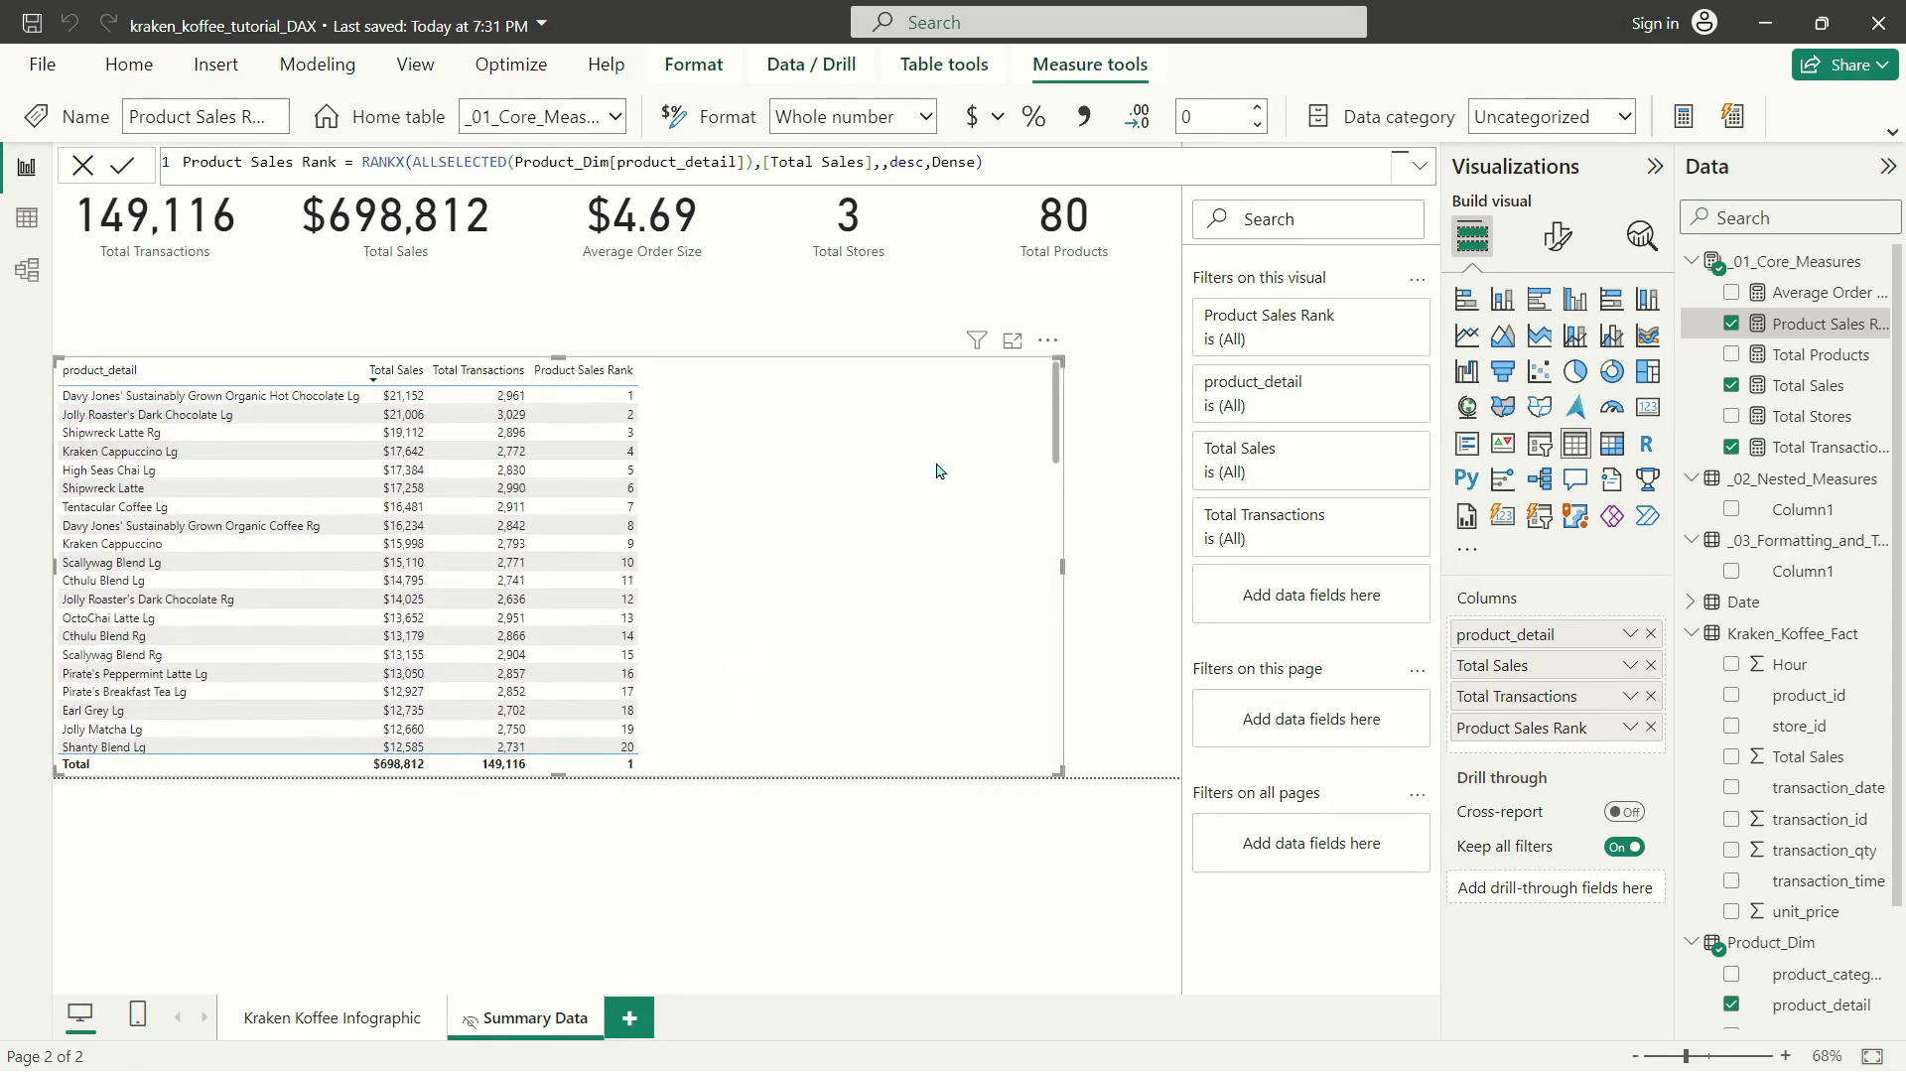
{"action": "left_click", "coordinate": [1072, 165]}
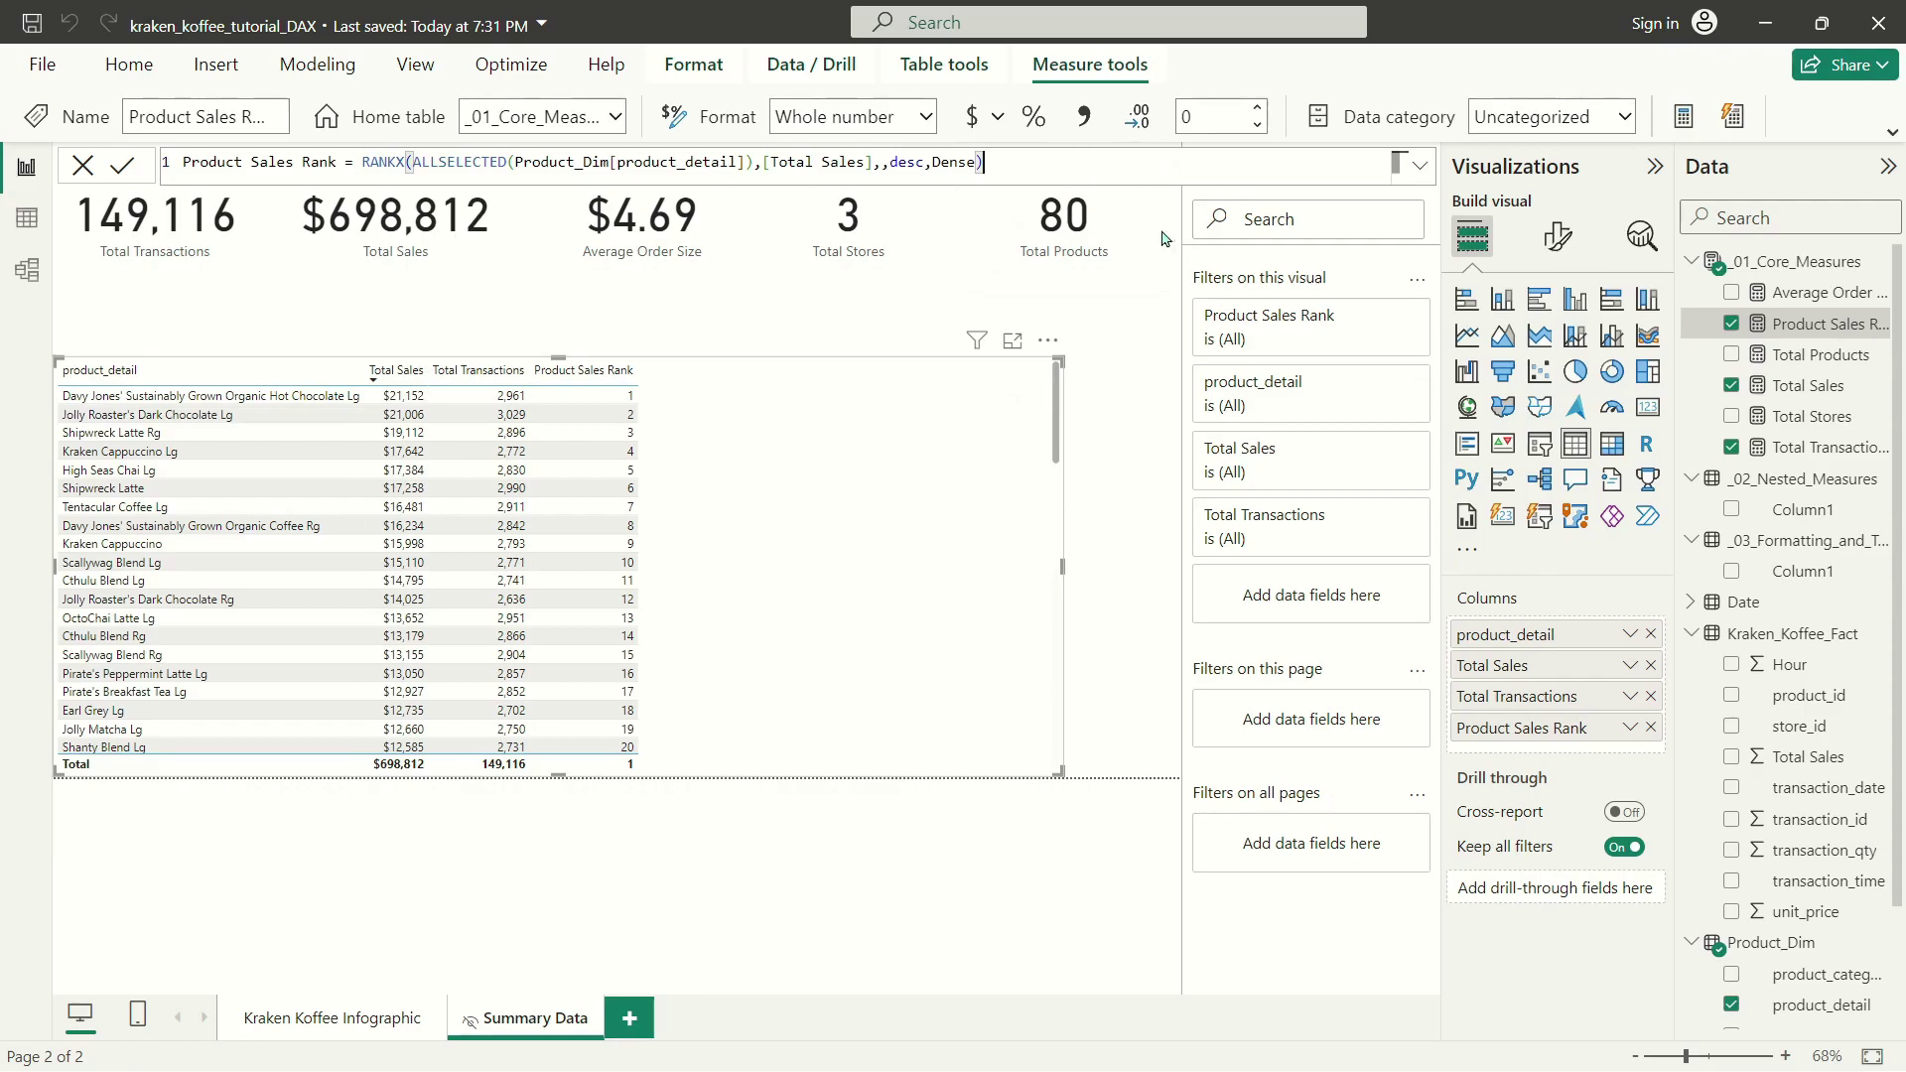
{"action": "left_click", "coordinate": [981, 702]}
{"action": "scroll", "coordinate": [1826, 899], "scroll_direction": "down", "scroll_amount": 3}
{"action": "left_click_drag", "start_coordinate": [1830, 899], "coordinate": [1630, 640]}
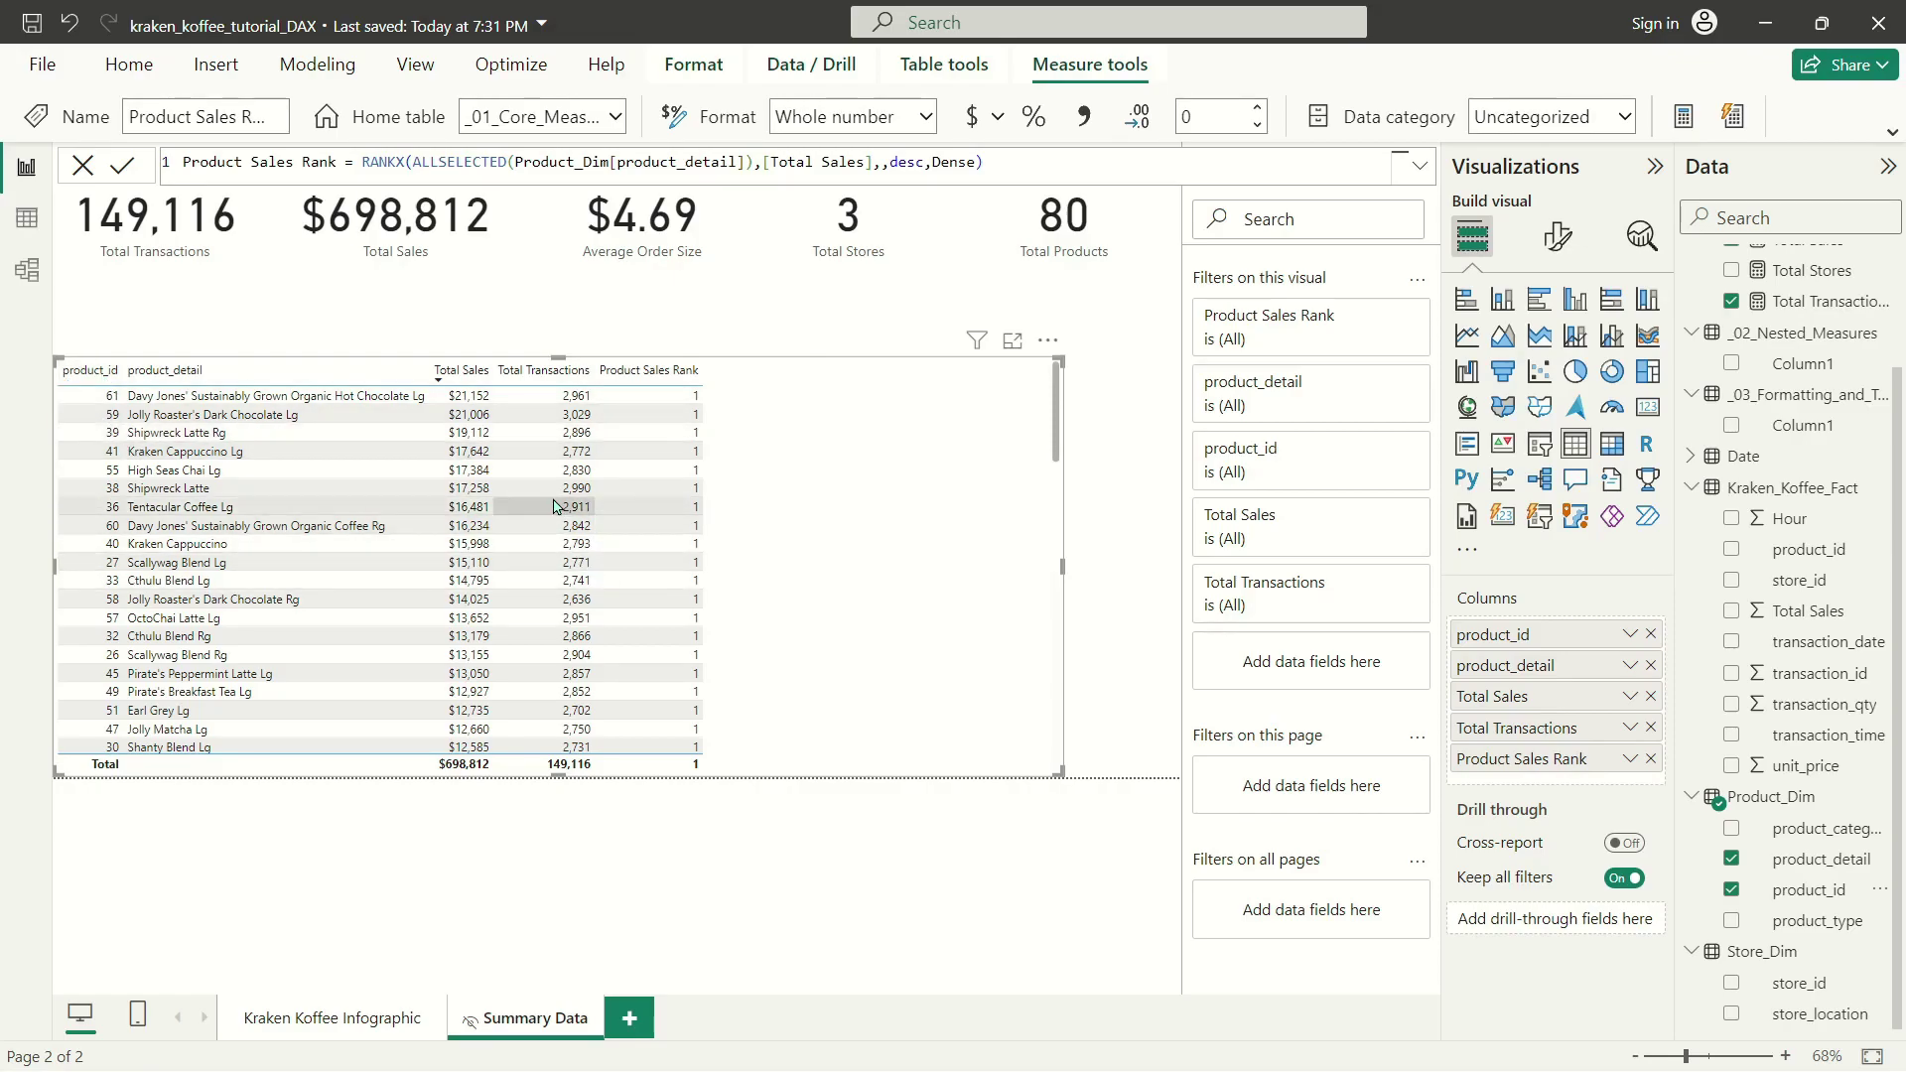
Change the ALLSELECTED argument in Product Sales Rank to the whole Product_Dim table and commit the measure.
{"action": "double_click", "coordinate": [626, 164]}
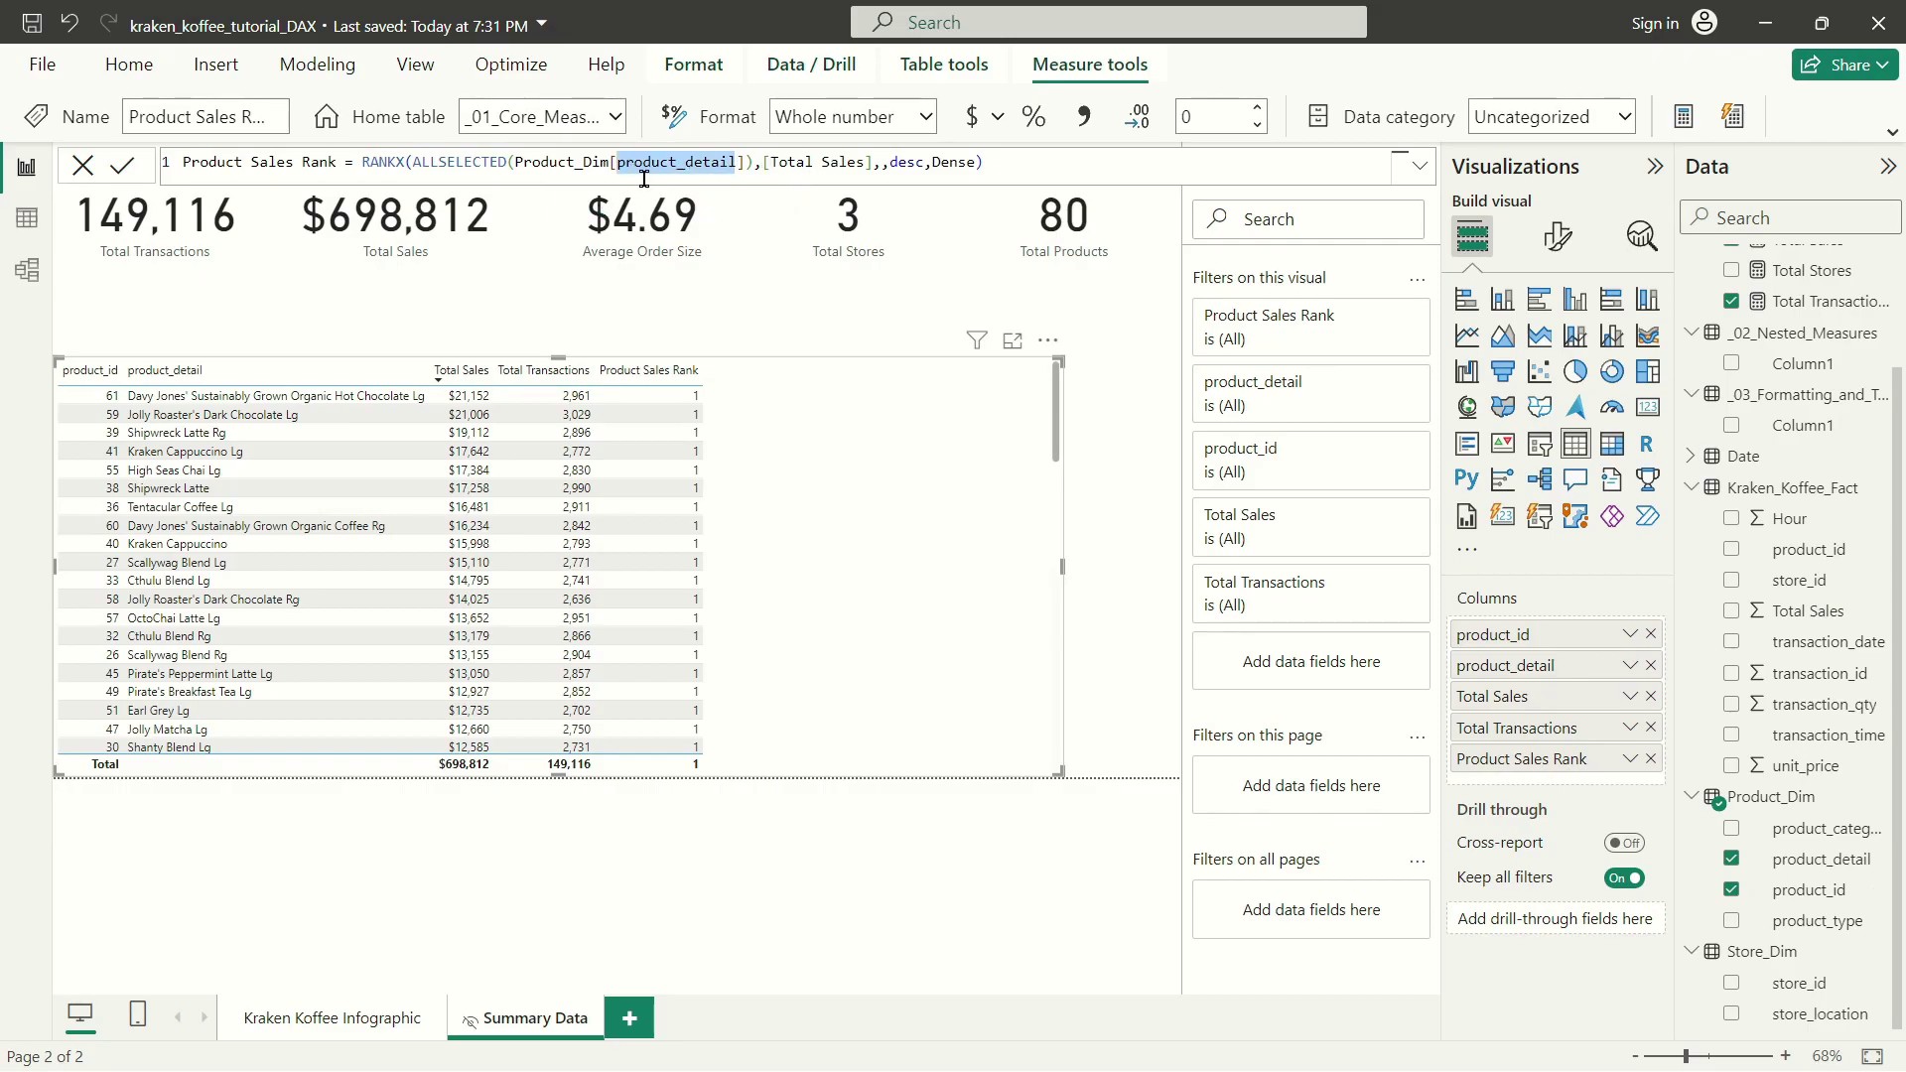
{"action": "key", "text": "BackSpace"}
{"action": "key", "text": "Delete"}
{"action": "key", "text": "BackSpace"}
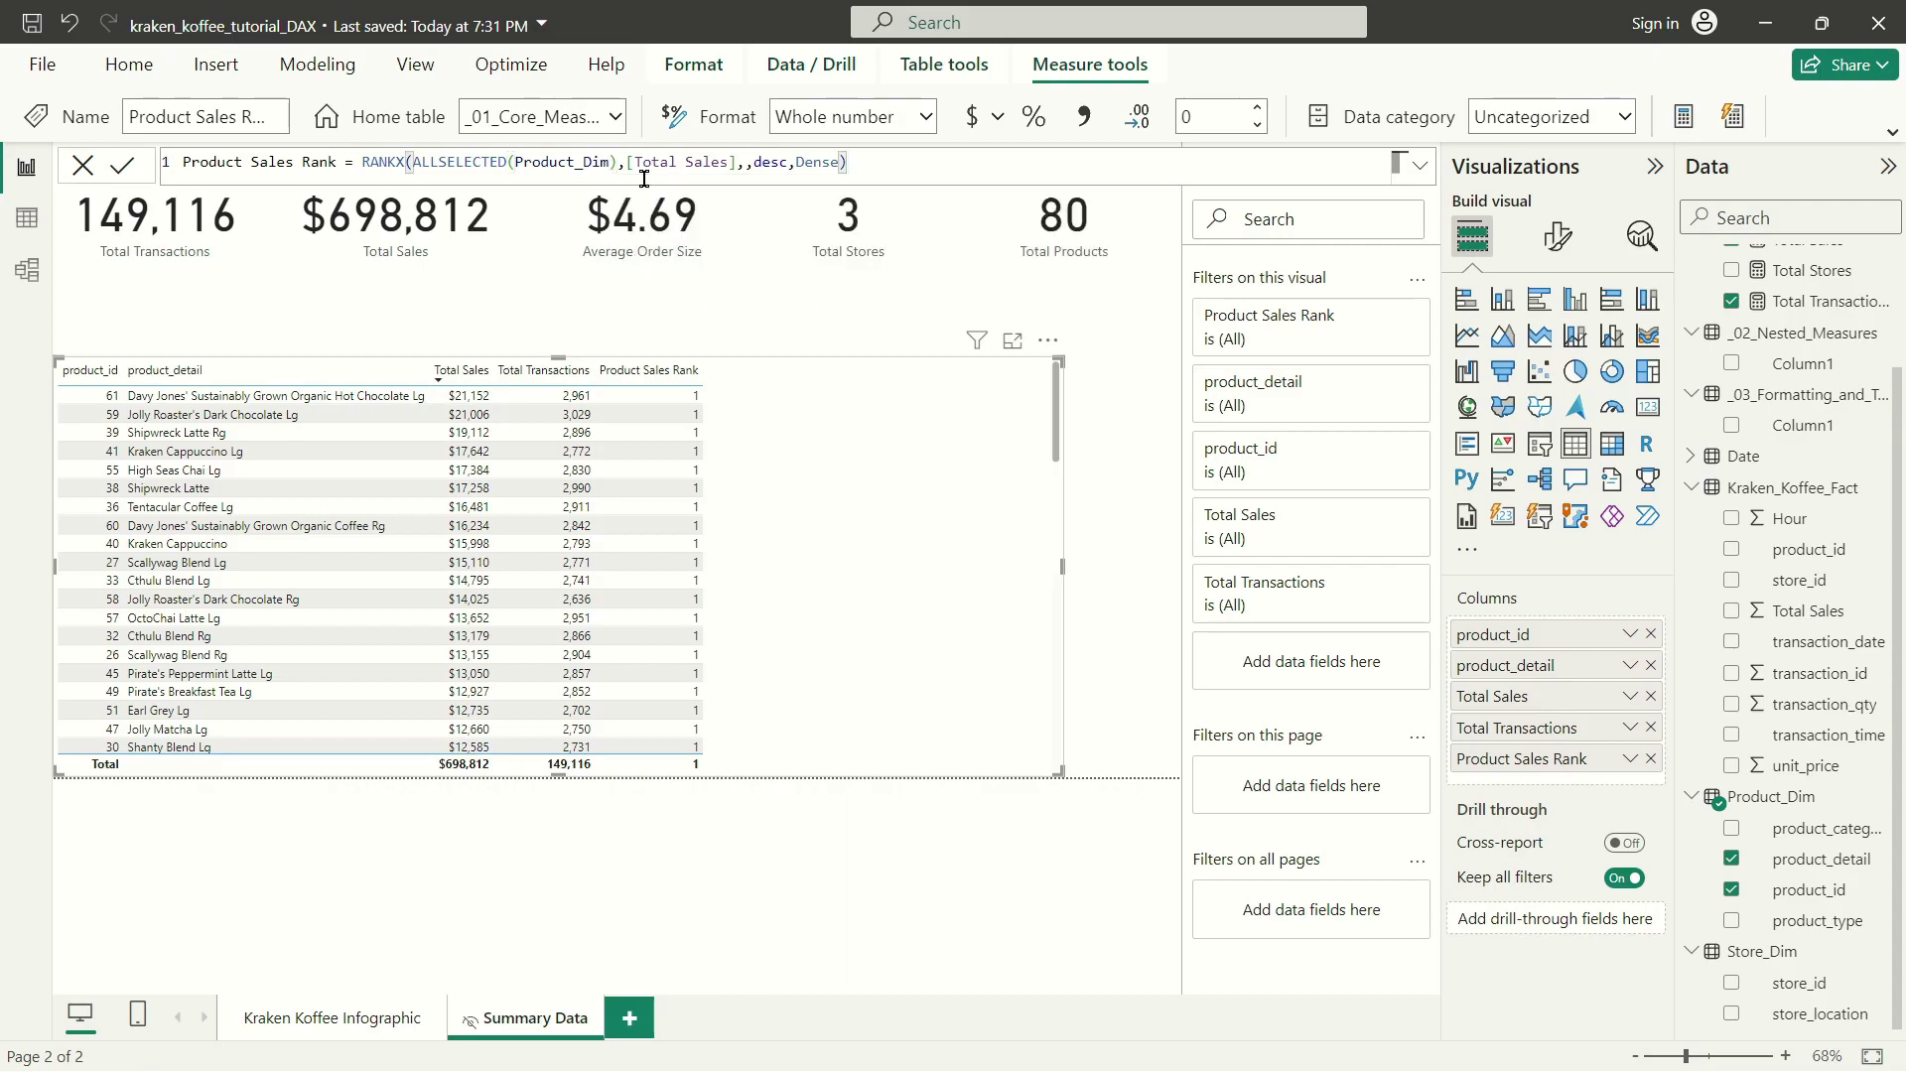
{"action": "double_click", "coordinate": [549, 161]}
{"action": "left_click", "coordinate": [897, 174]}
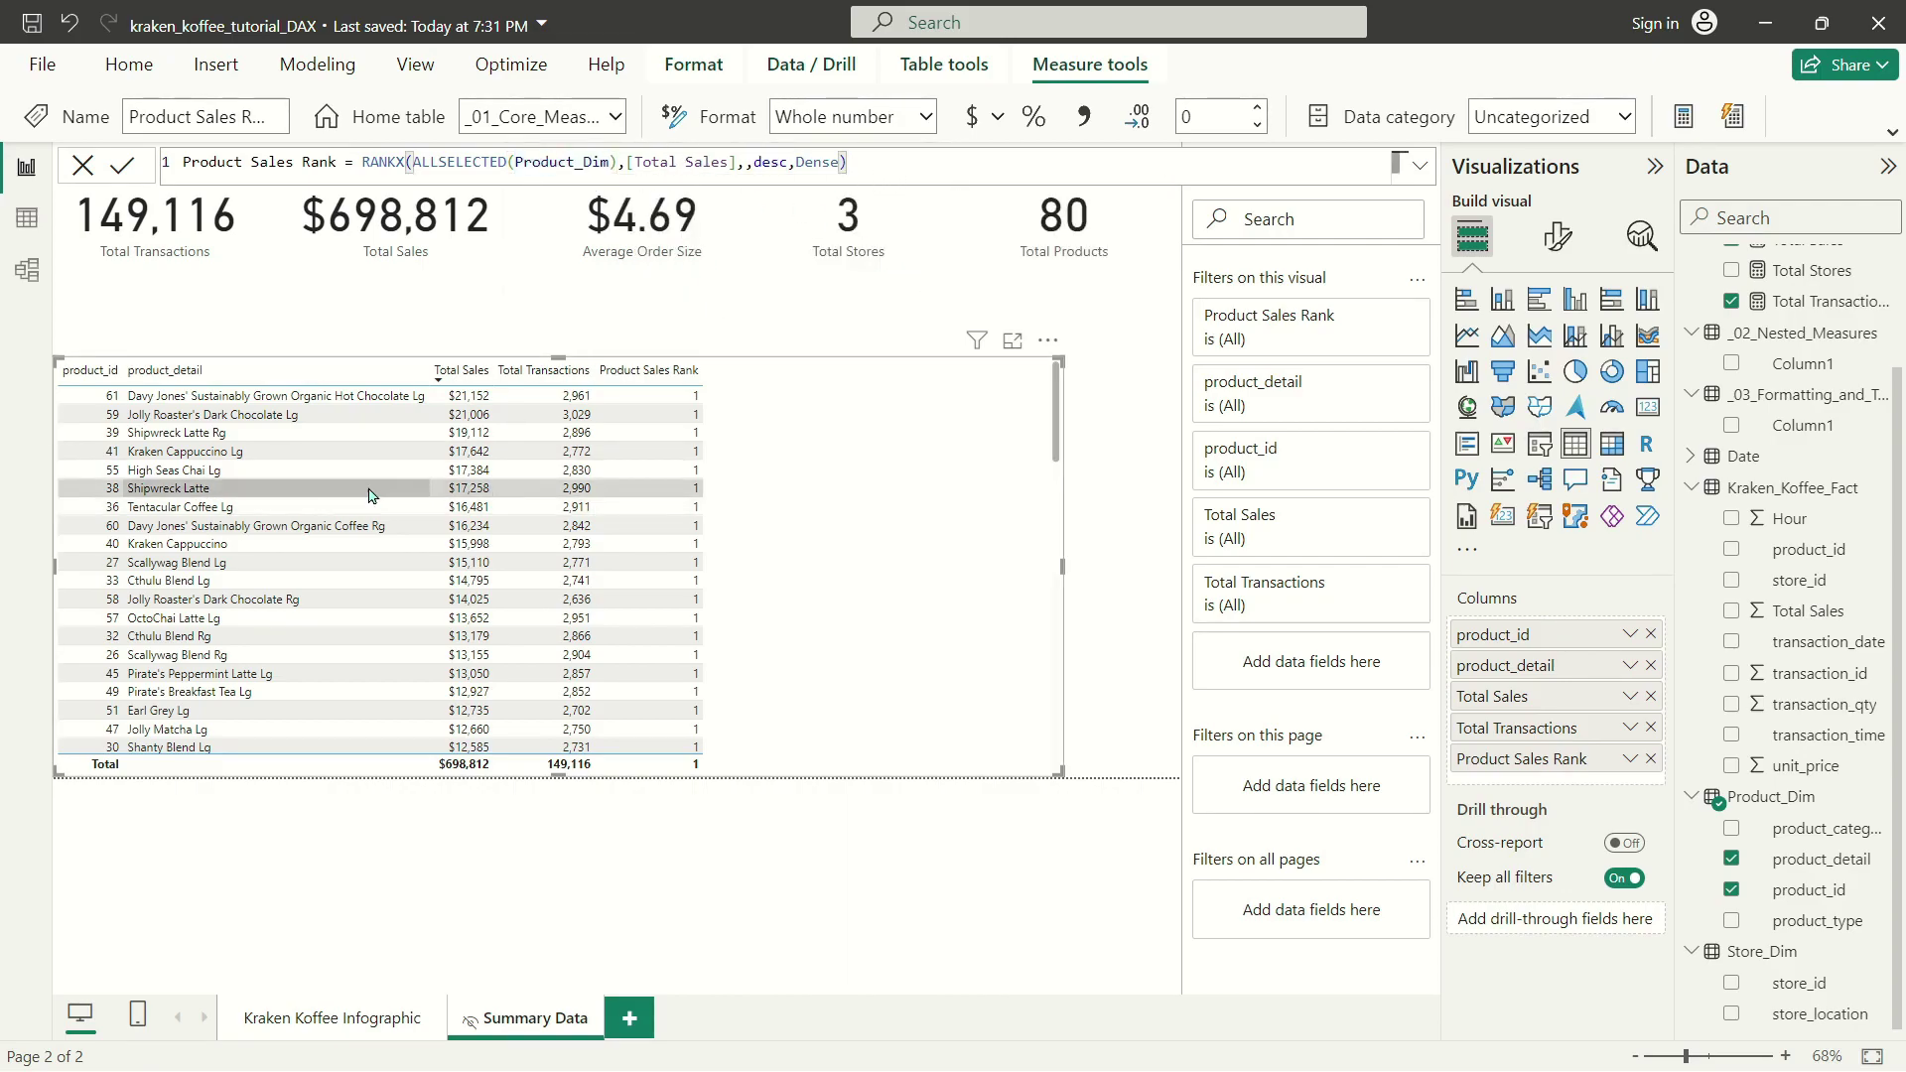
{"action": "key", "text": "Return"}
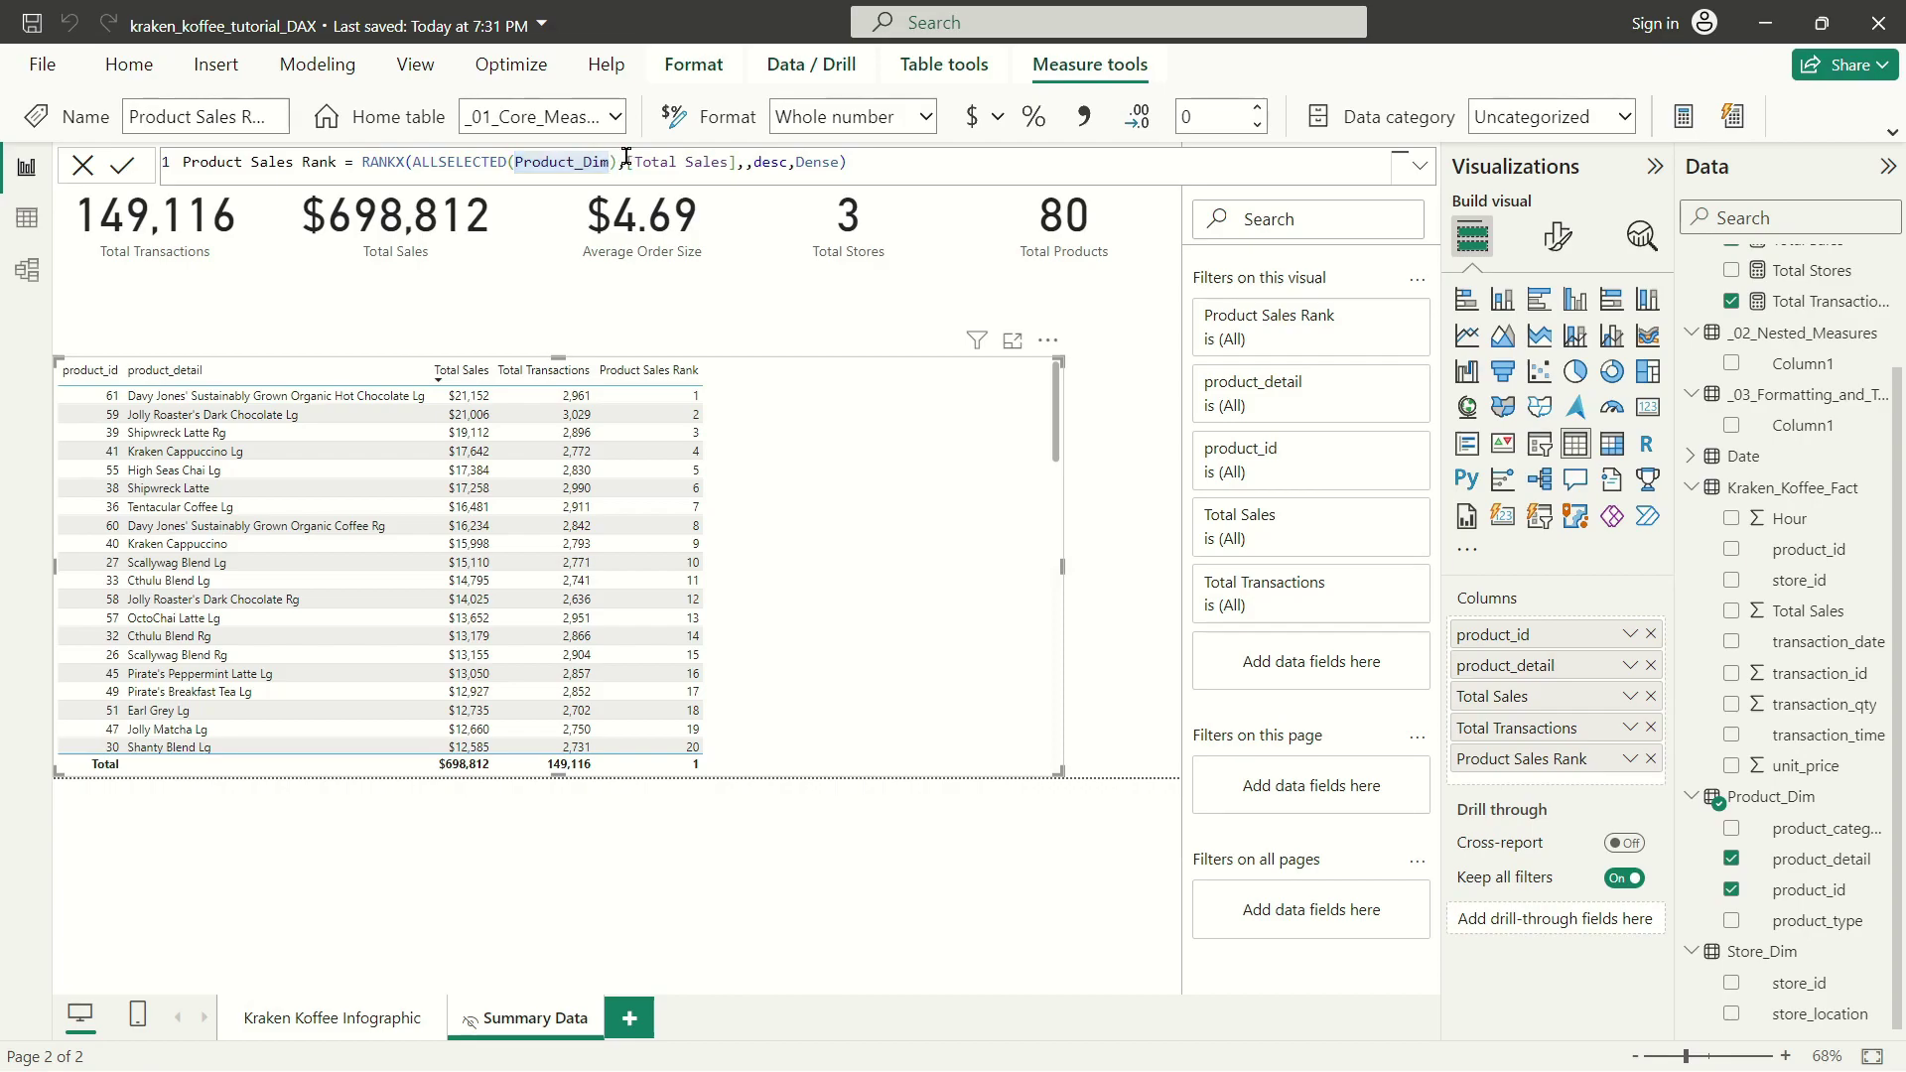
Try product_category in place of product_id and product_detail in the table, and put product_detail back as its last column.
{"action": "scroll", "coordinate": [684, 678], "scroll_direction": "down", "scroll_amount": 3}
{"action": "scroll", "coordinate": [685, 678], "scroll_direction": "up", "scroll_amount": 3}
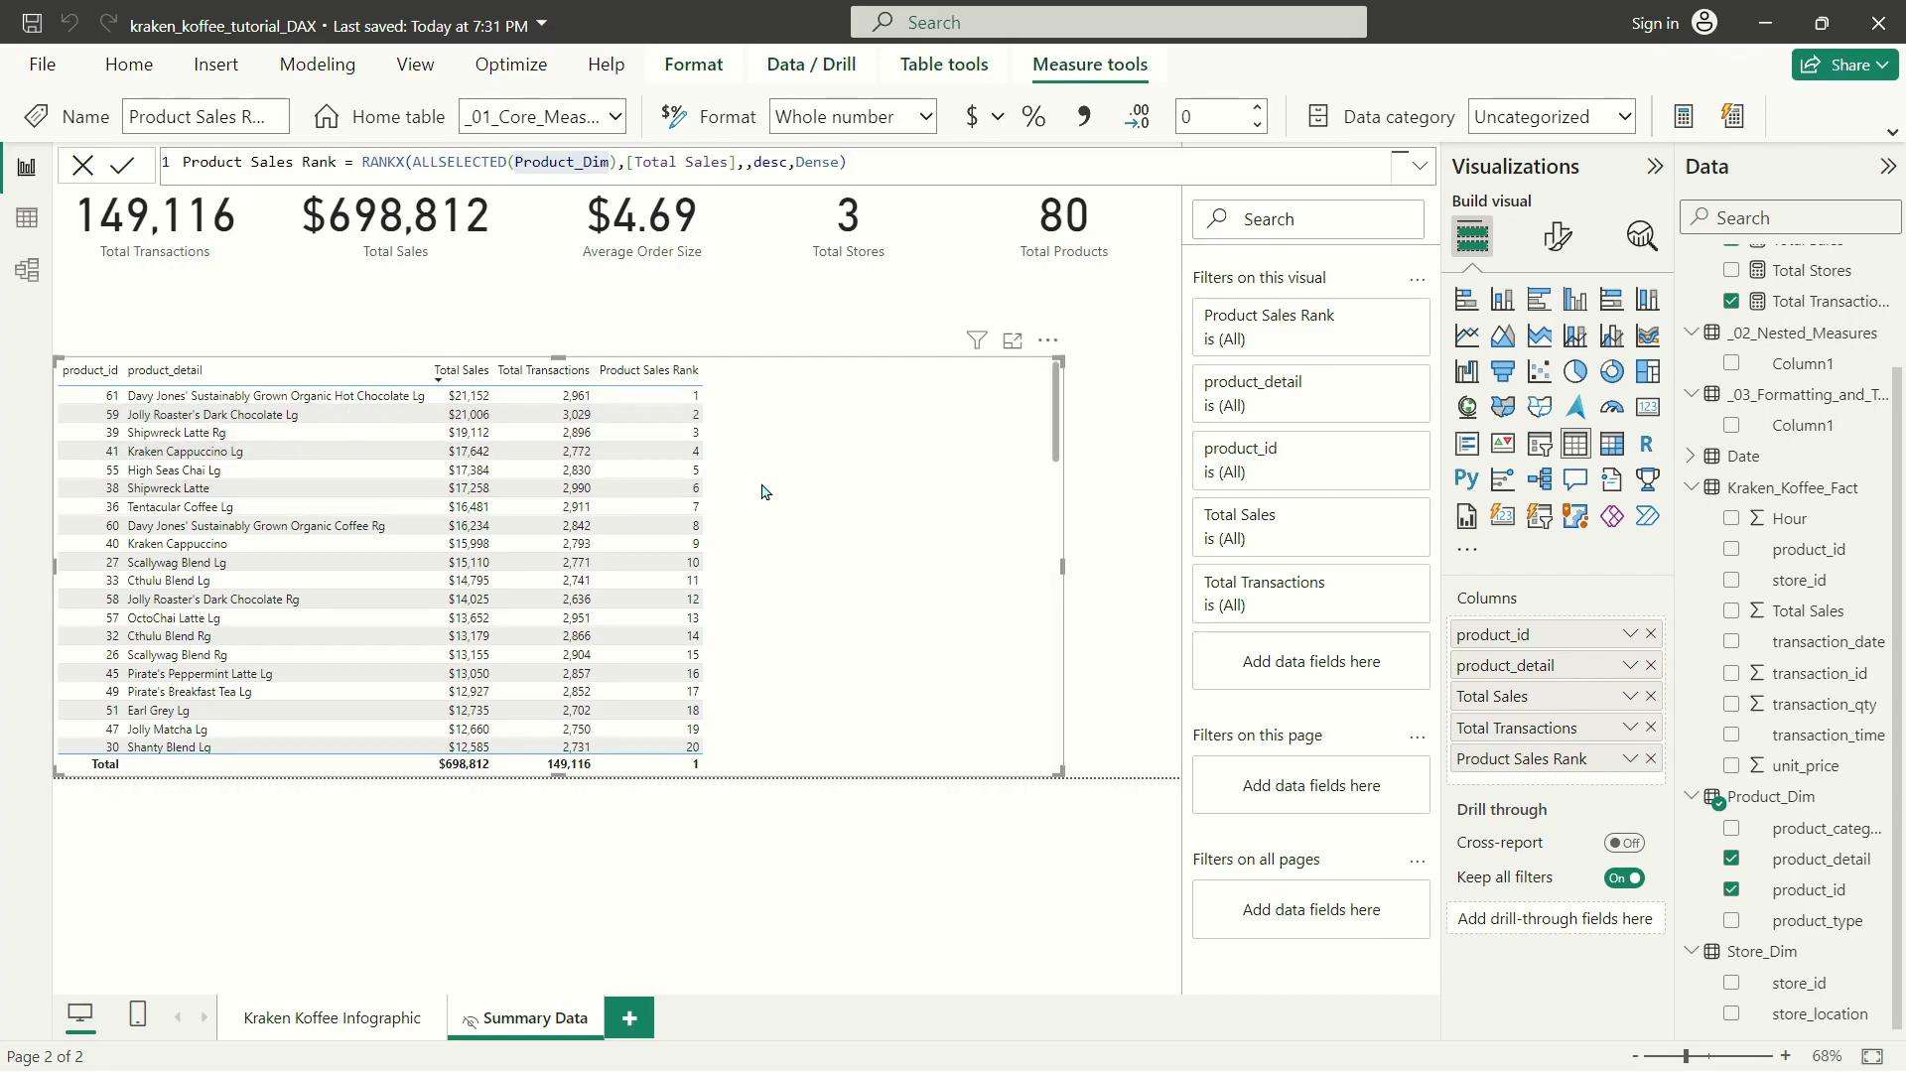
{"action": "left_click", "coordinate": [1650, 665]}
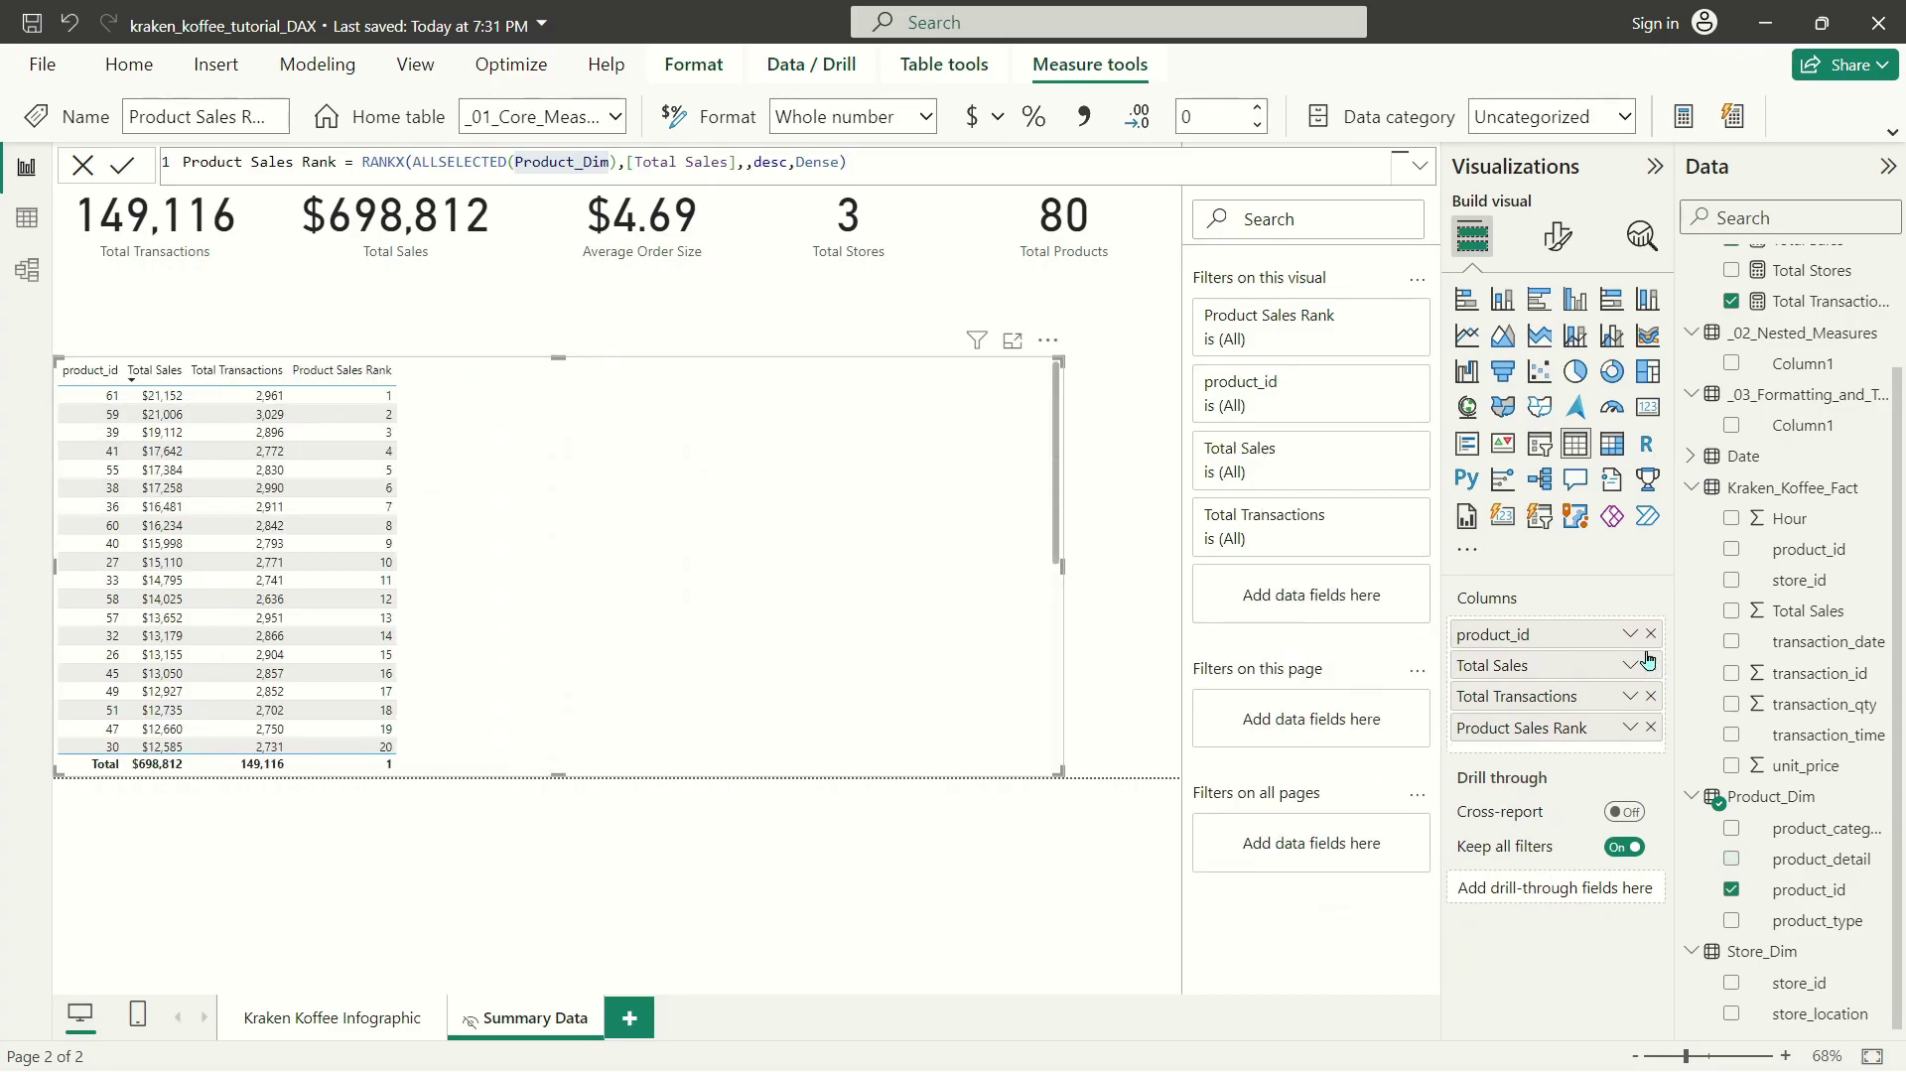
{"action": "left_click", "coordinate": [1651, 634]}
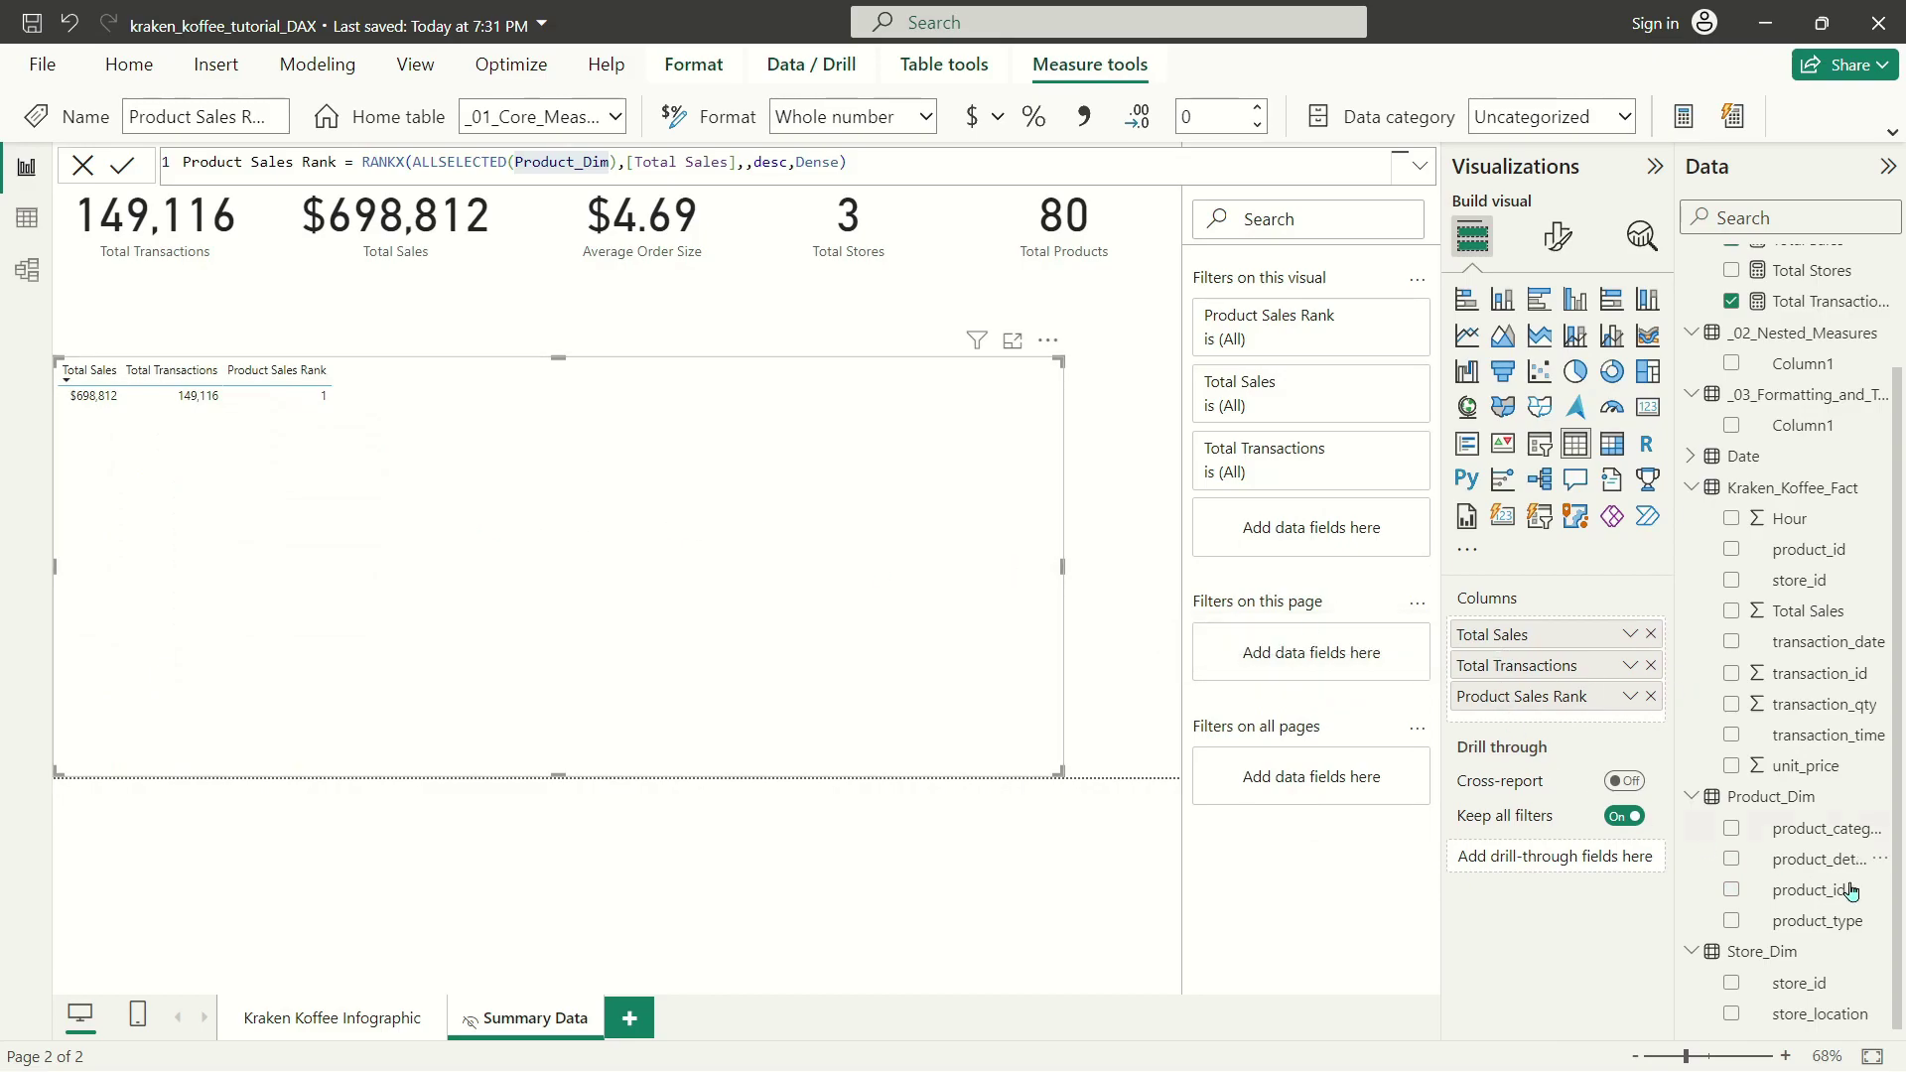
{"action": "left_click", "coordinate": [1732, 830]}
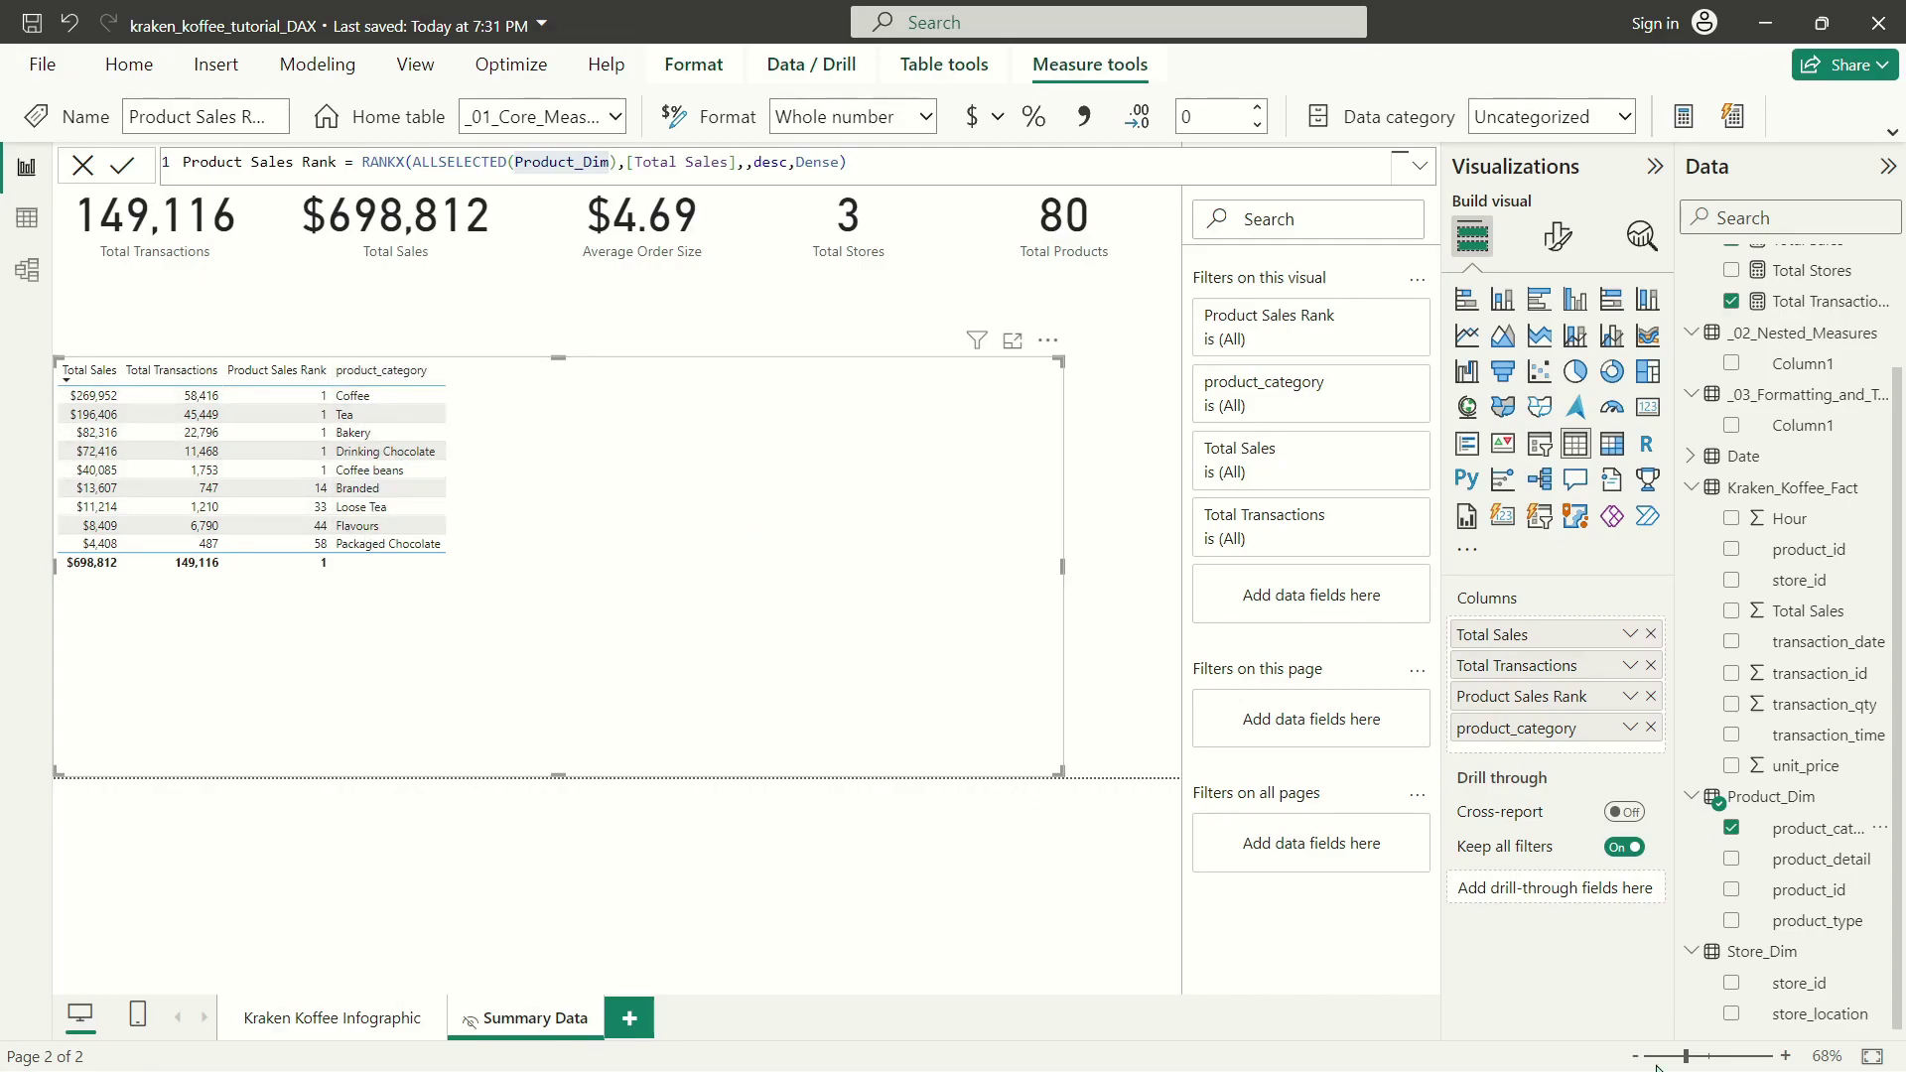
{"action": "left_click", "coordinate": [1729, 828]}
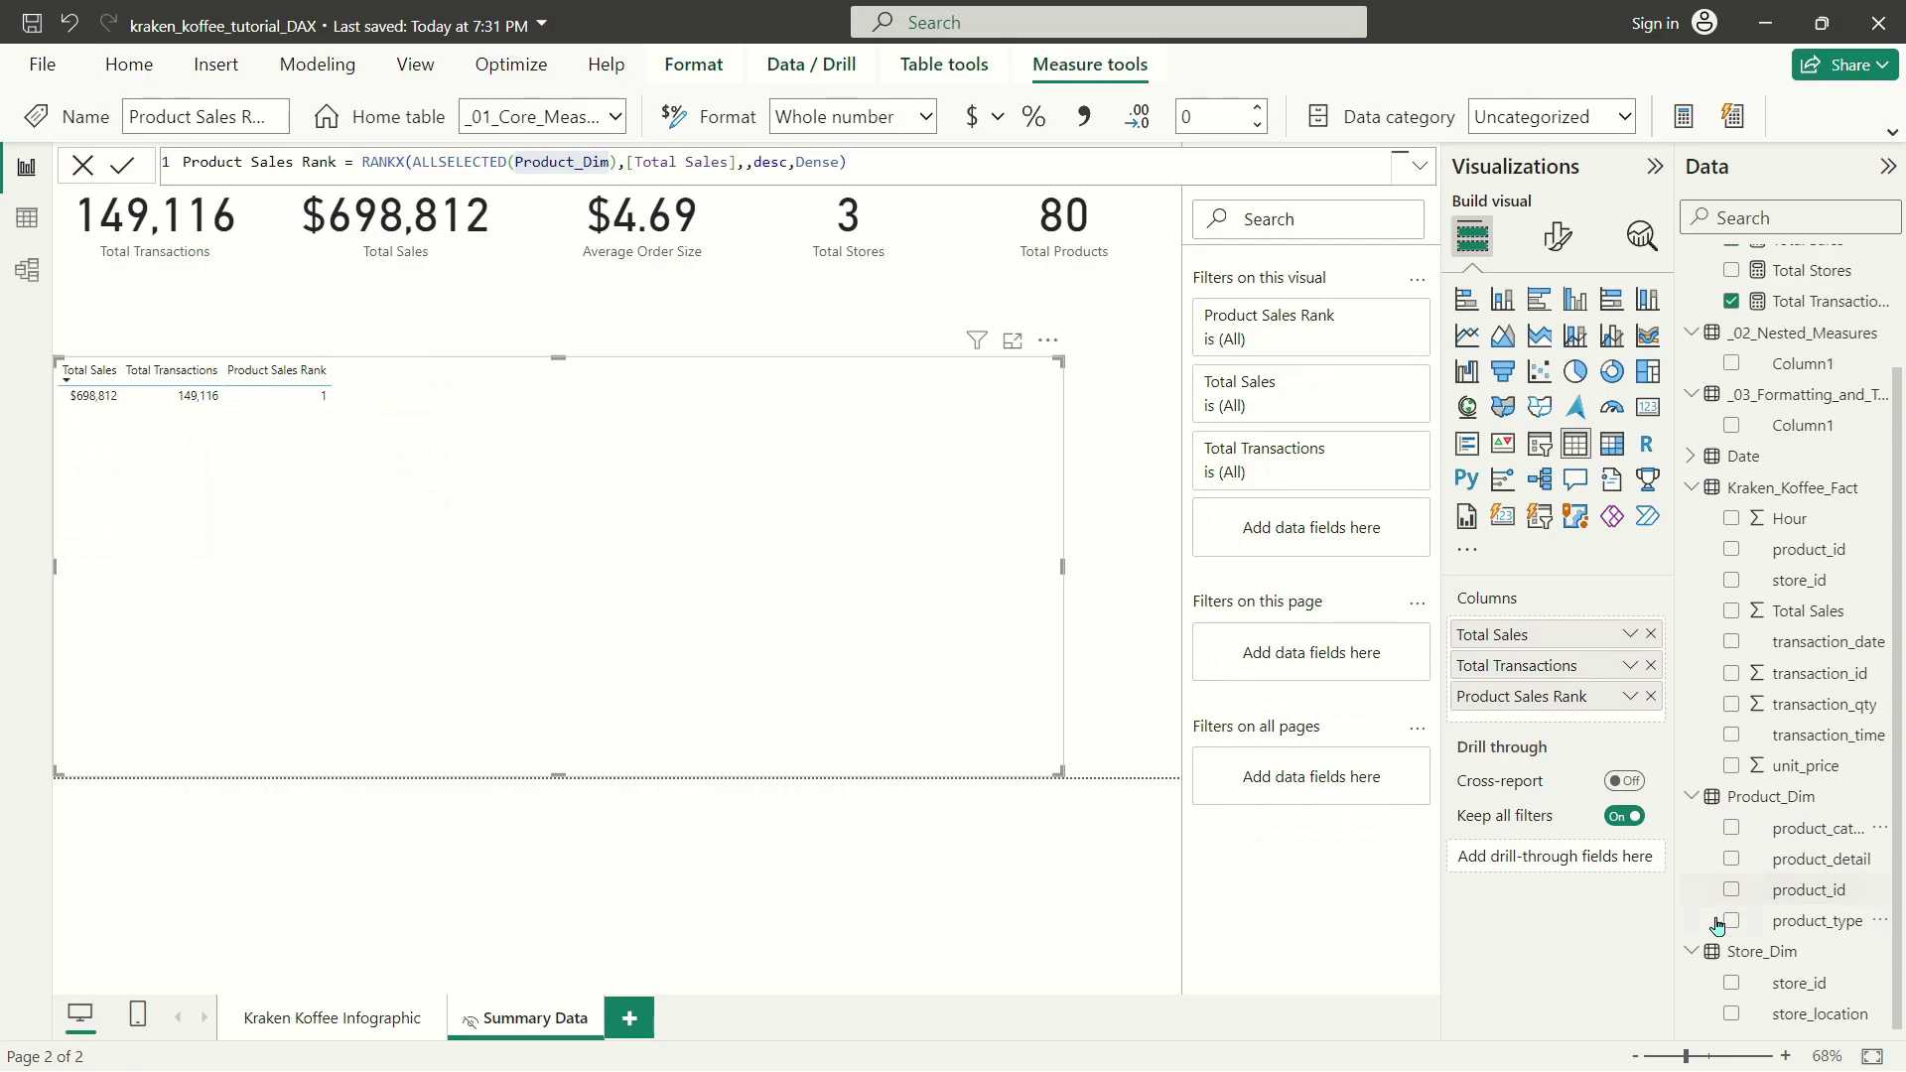
{"action": "left_click", "coordinate": [1731, 859]}
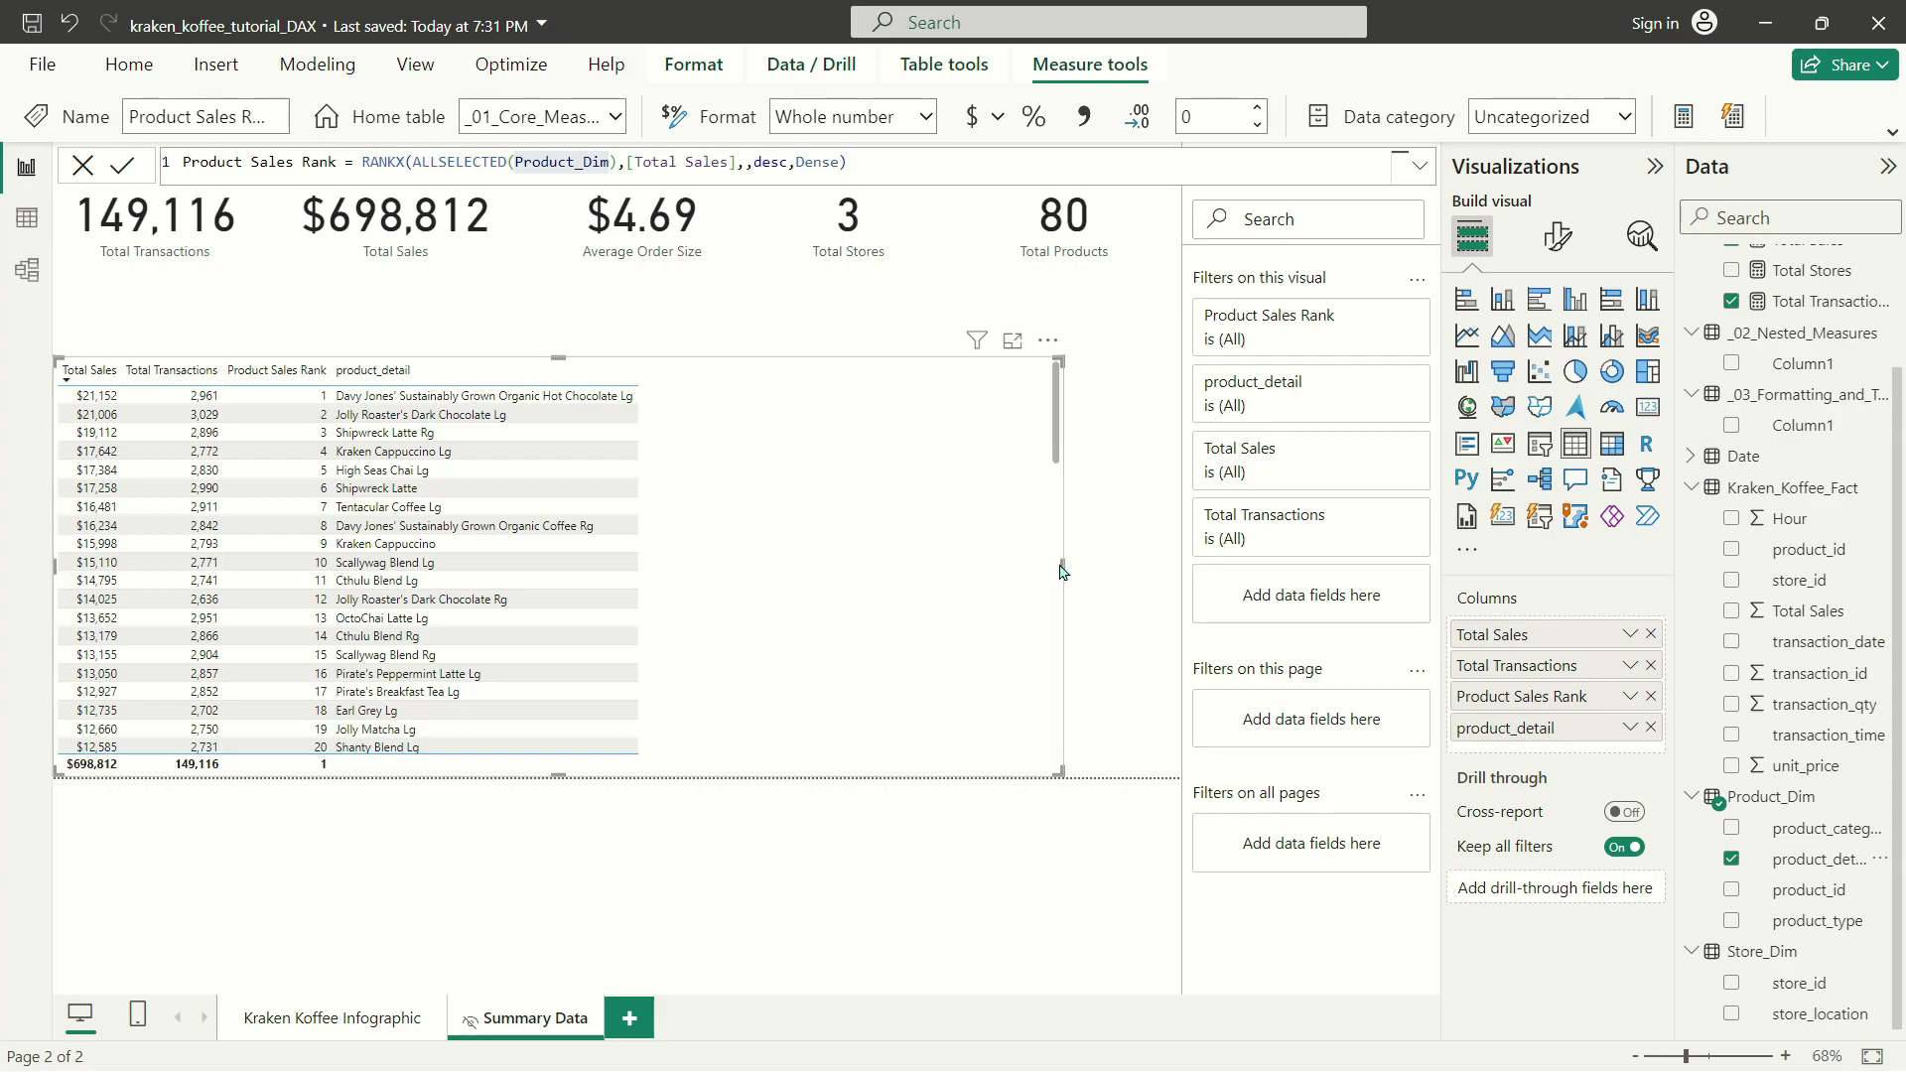
Create a new measure in _01_Core_Measures from a copy of the Product Sales Rank formula.
{"action": "right_click", "coordinate": [1820, 302]}
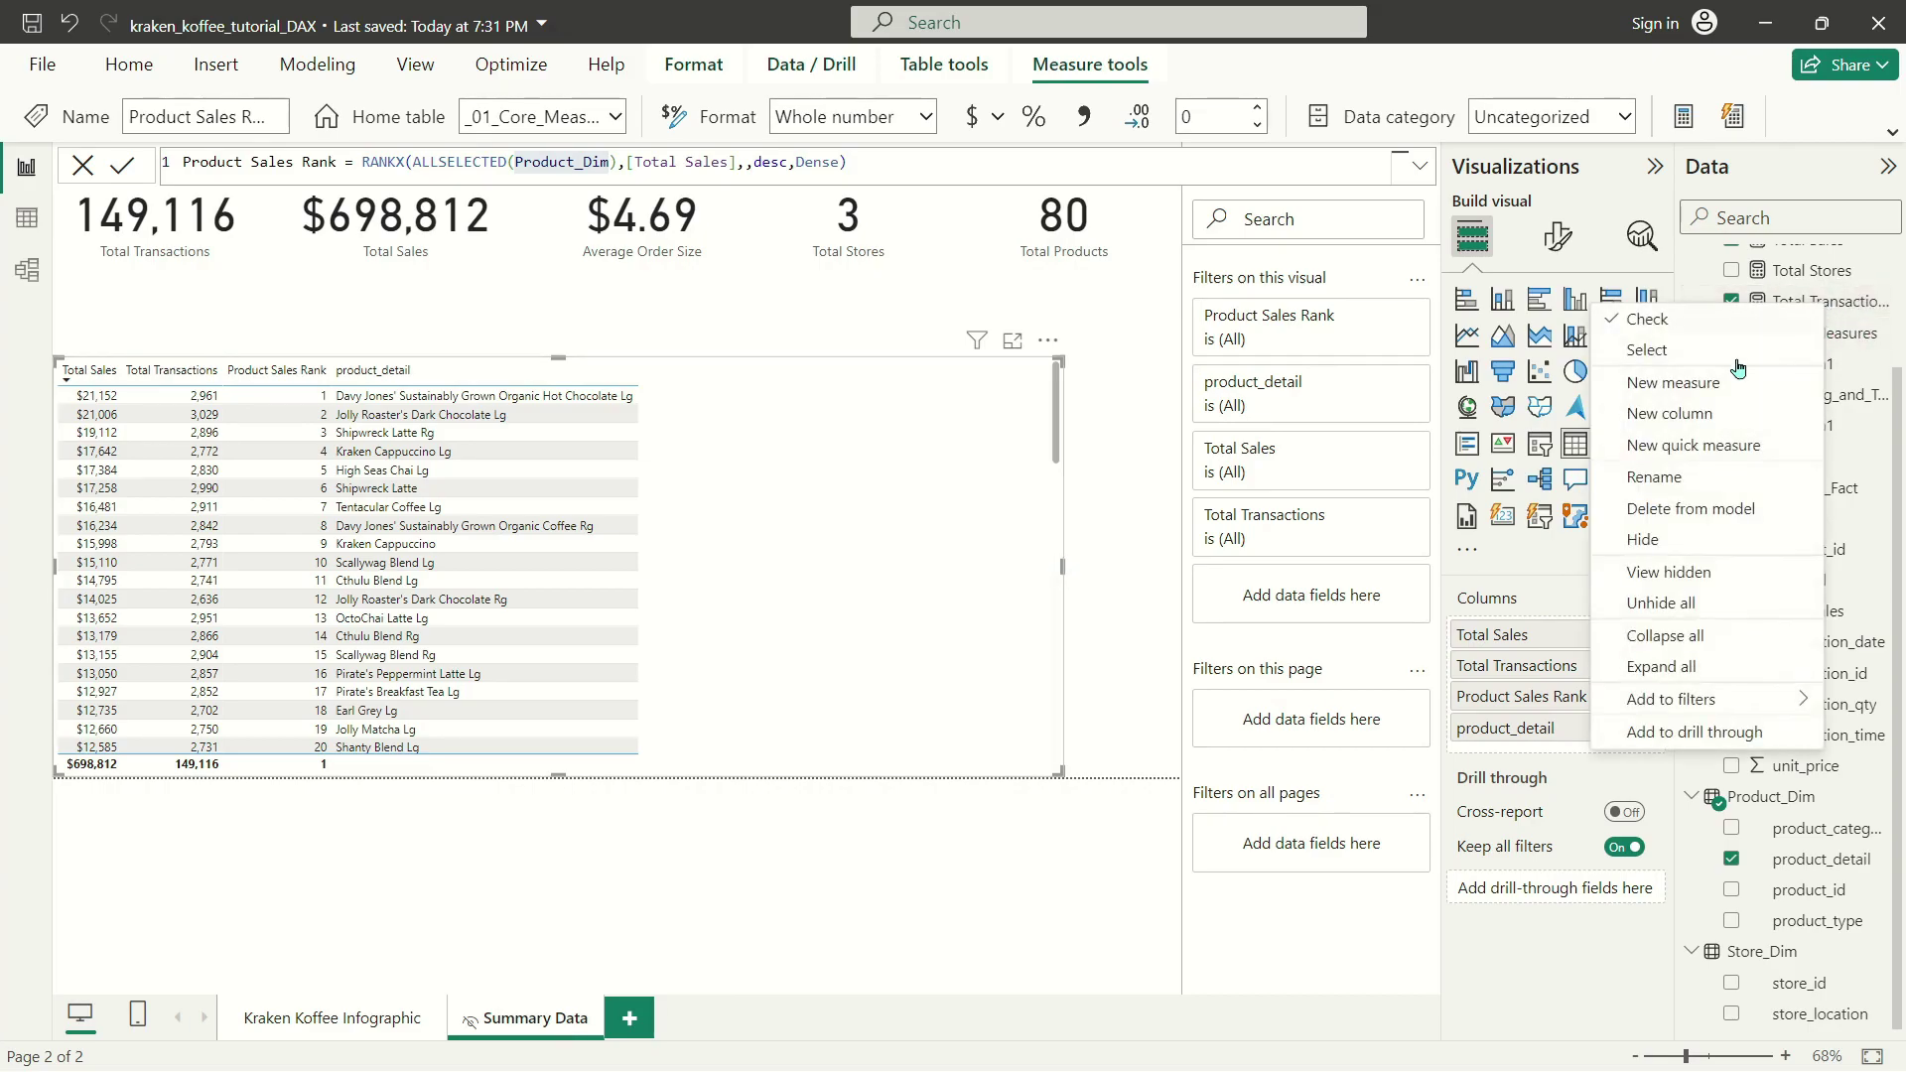
{"action": "key", "text": "Escape"}
{"action": "scroll", "coordinate": [1784, 434], "scroll_direction": "up", "scroll_amount": 3}
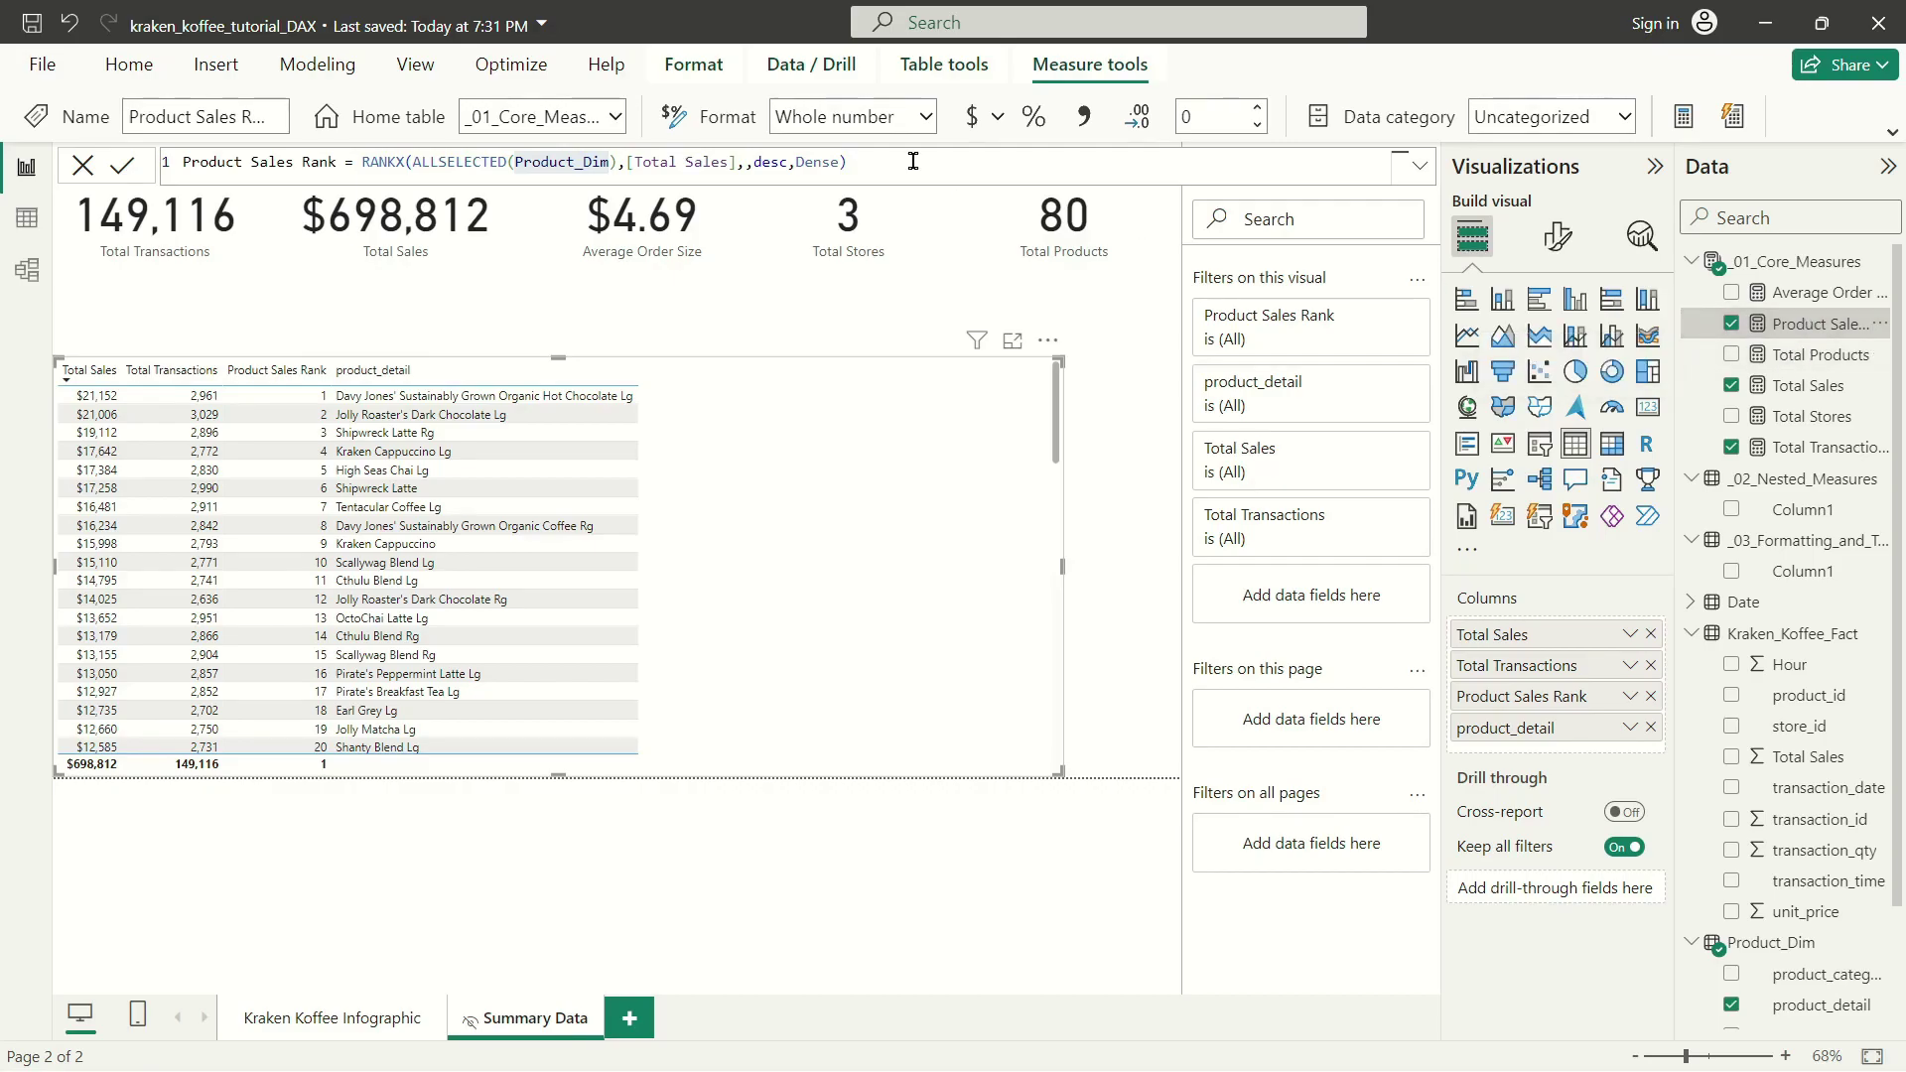
{"action": "triple_click", "coordinate": [770, 165]}
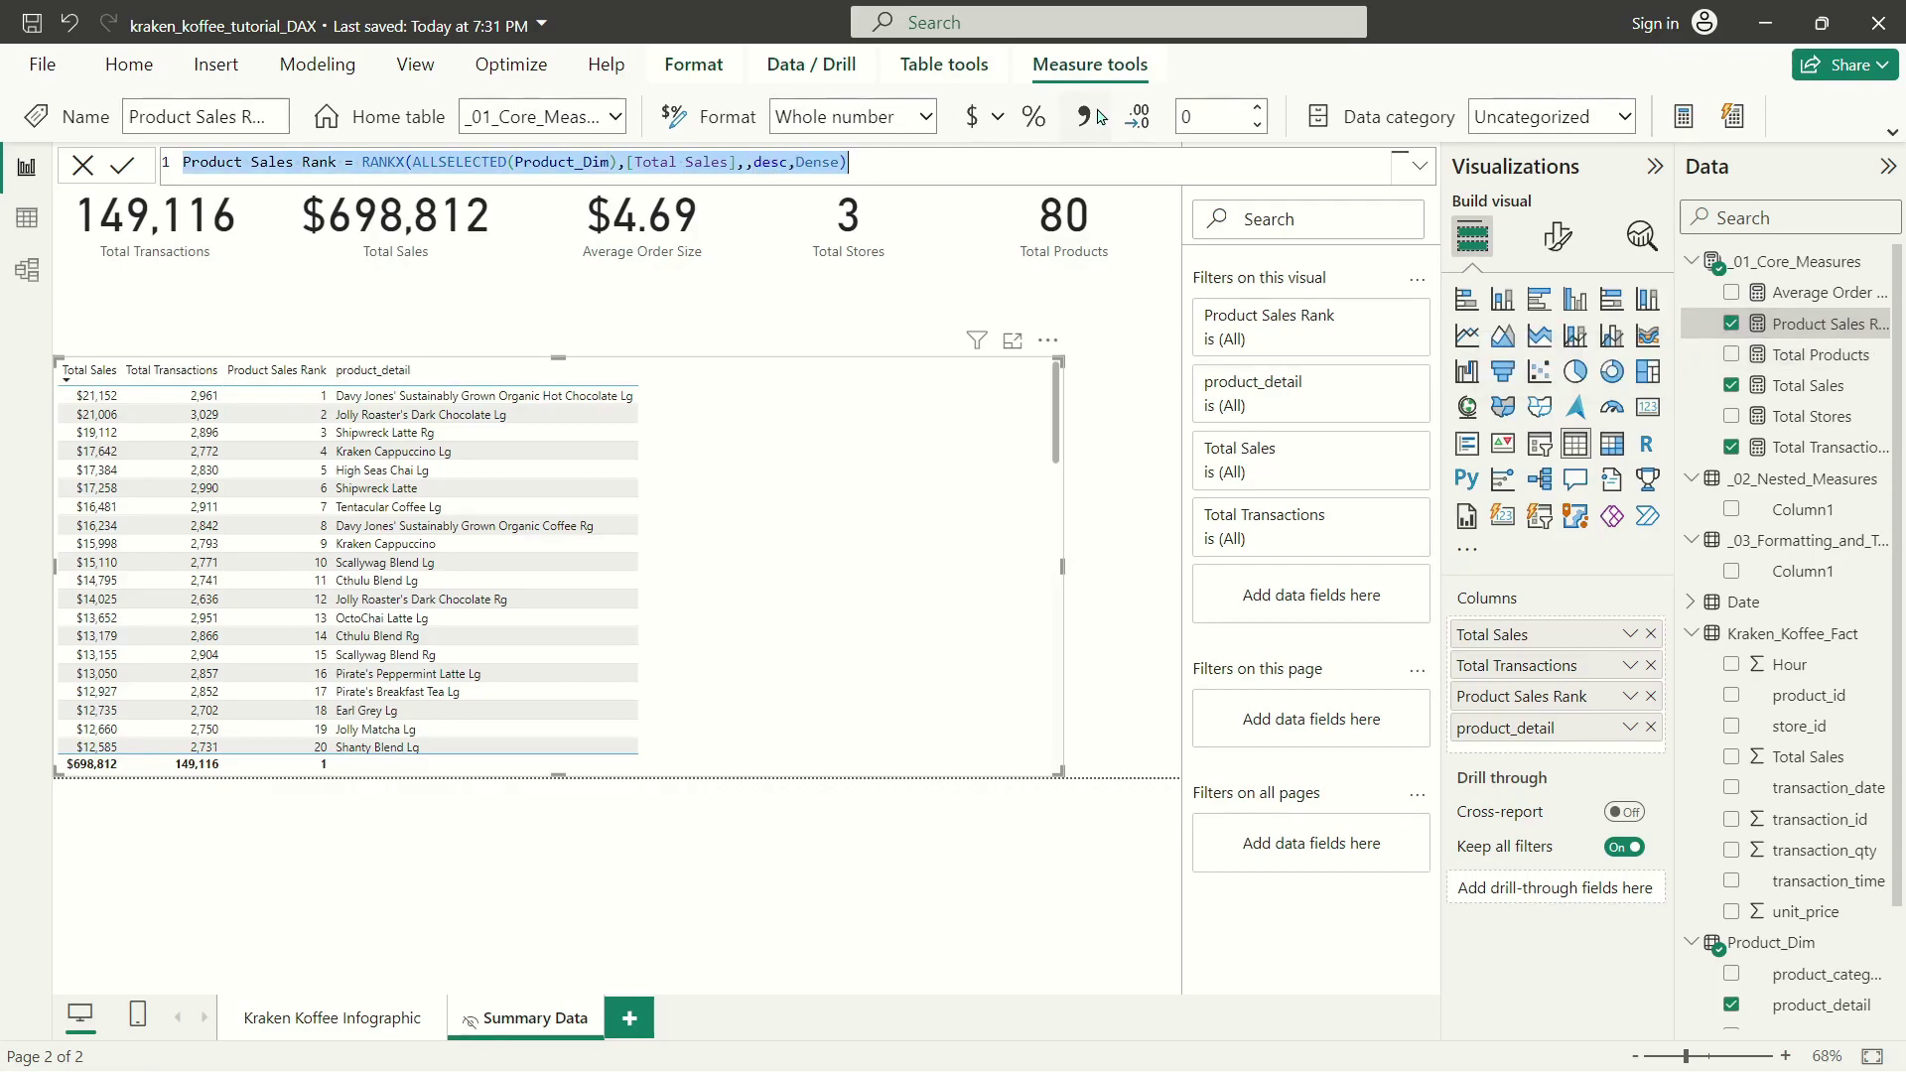
{"action": "key", "text": "ctrl+c"}
{"action": "left_click", "coordinate": [1683, 115]}
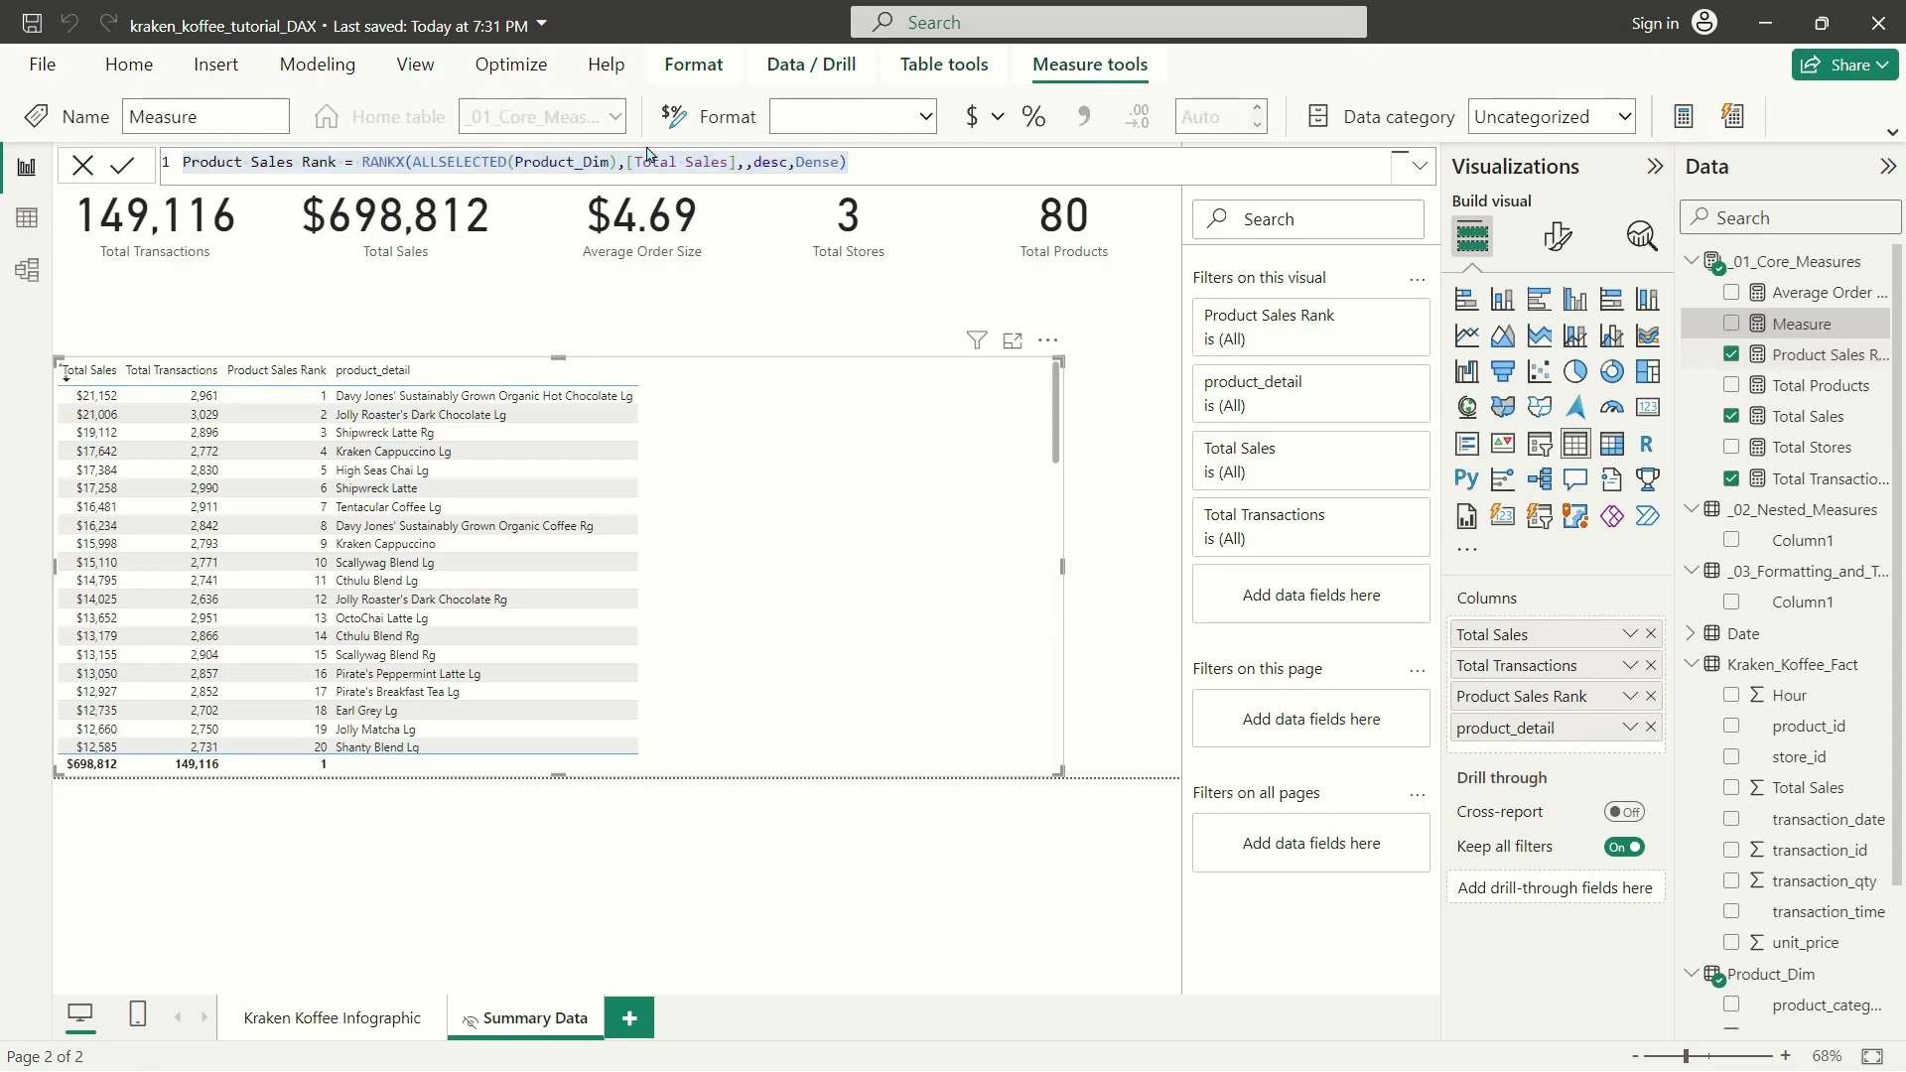
{"action": "left_click", "coordinate": [546, 162]}
{"action": "key", "text": "ctrl+a"}
{"action": "key", "text": "ctrl+v"}
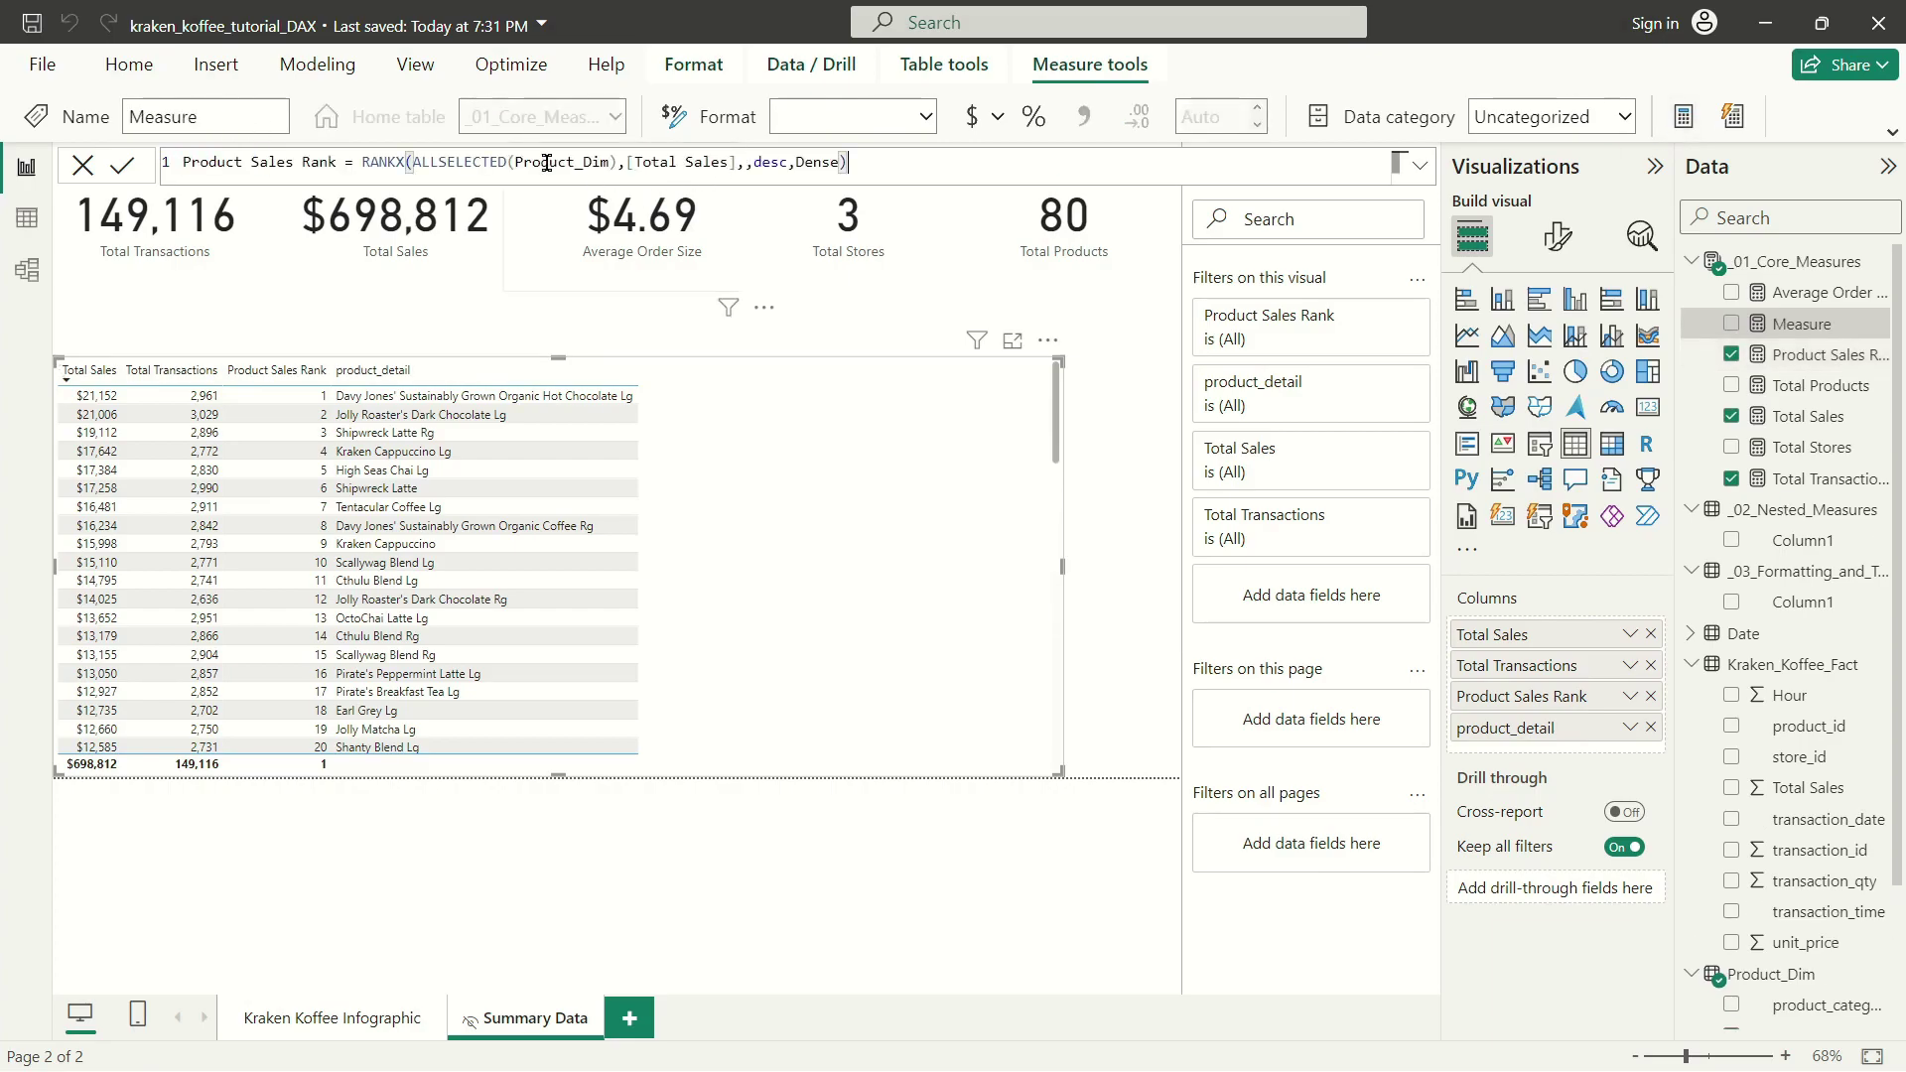
Name the copied measure Product Transactions Rank and make its RANKX expression rank by [Total Transactions].
{"action": "double_click", "coordinate": [276, 165]}
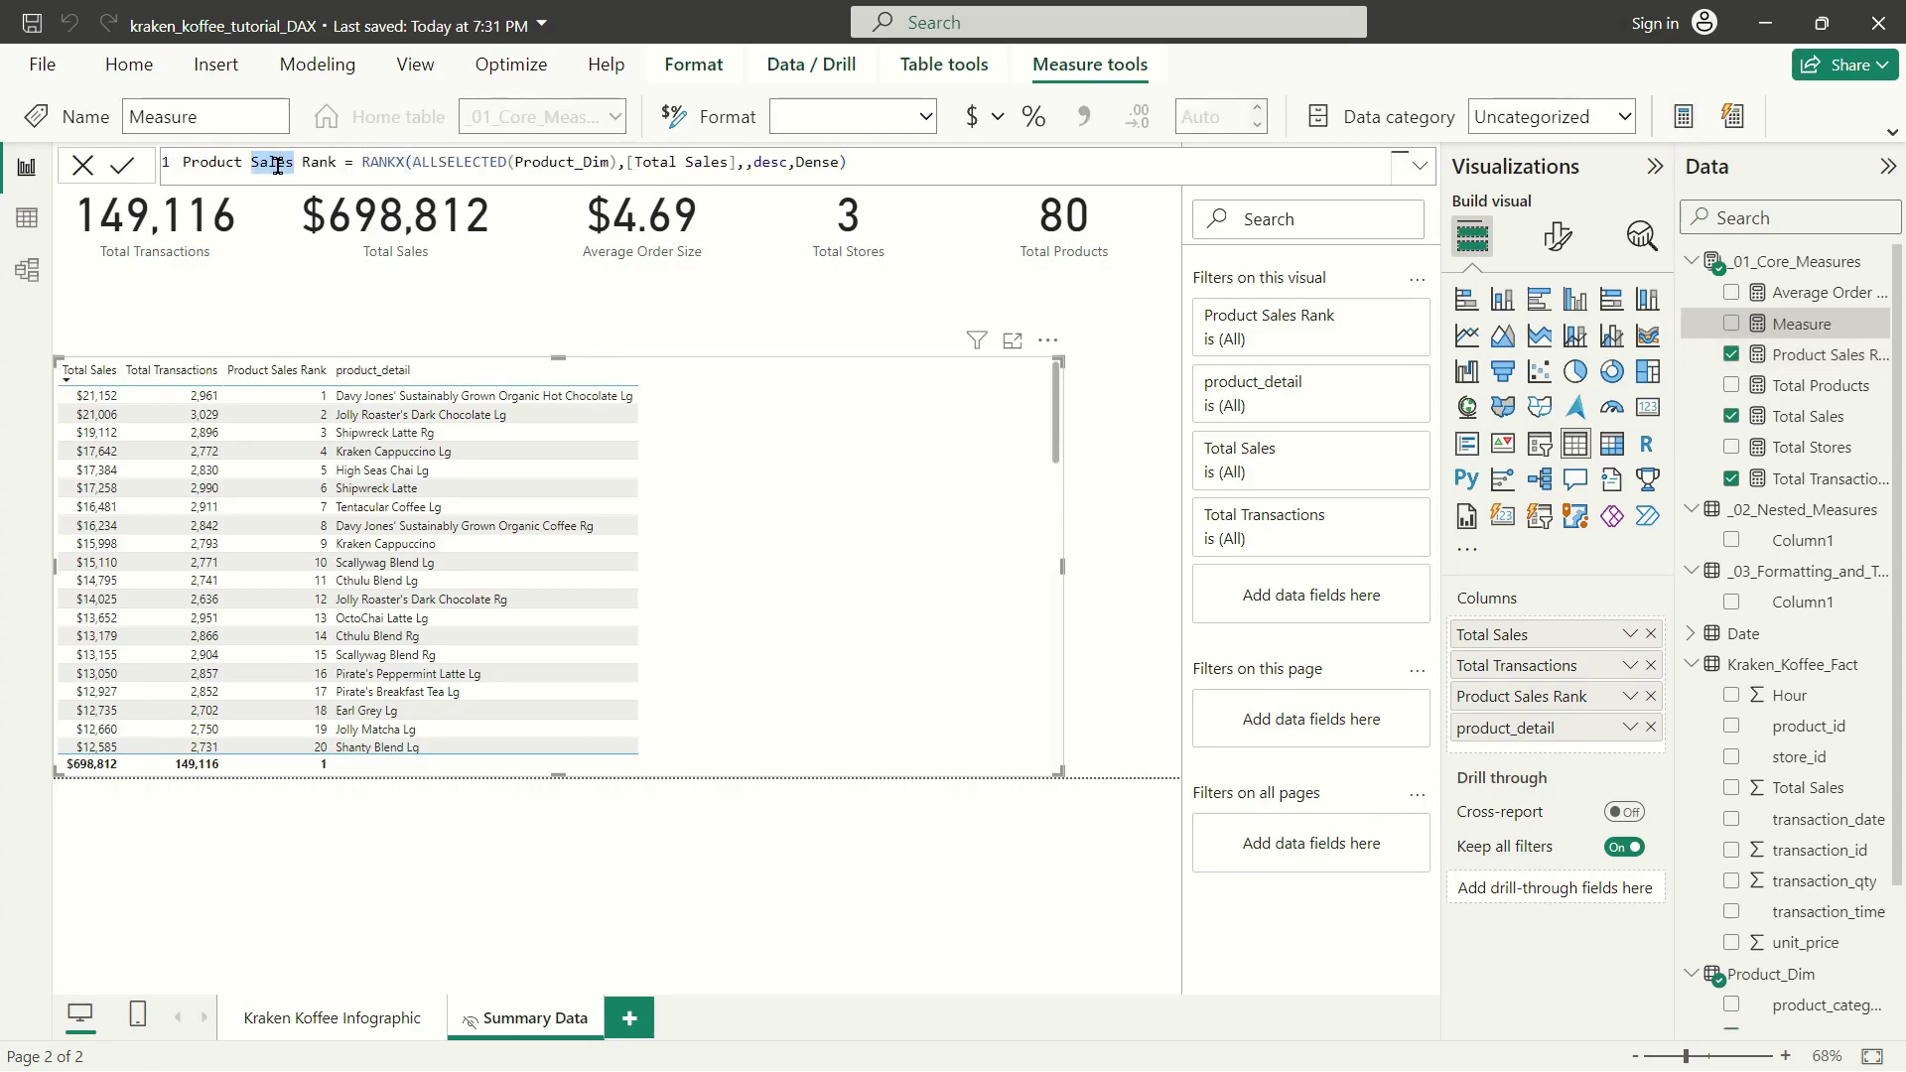
{"action": "type", "text": "Transactions"}
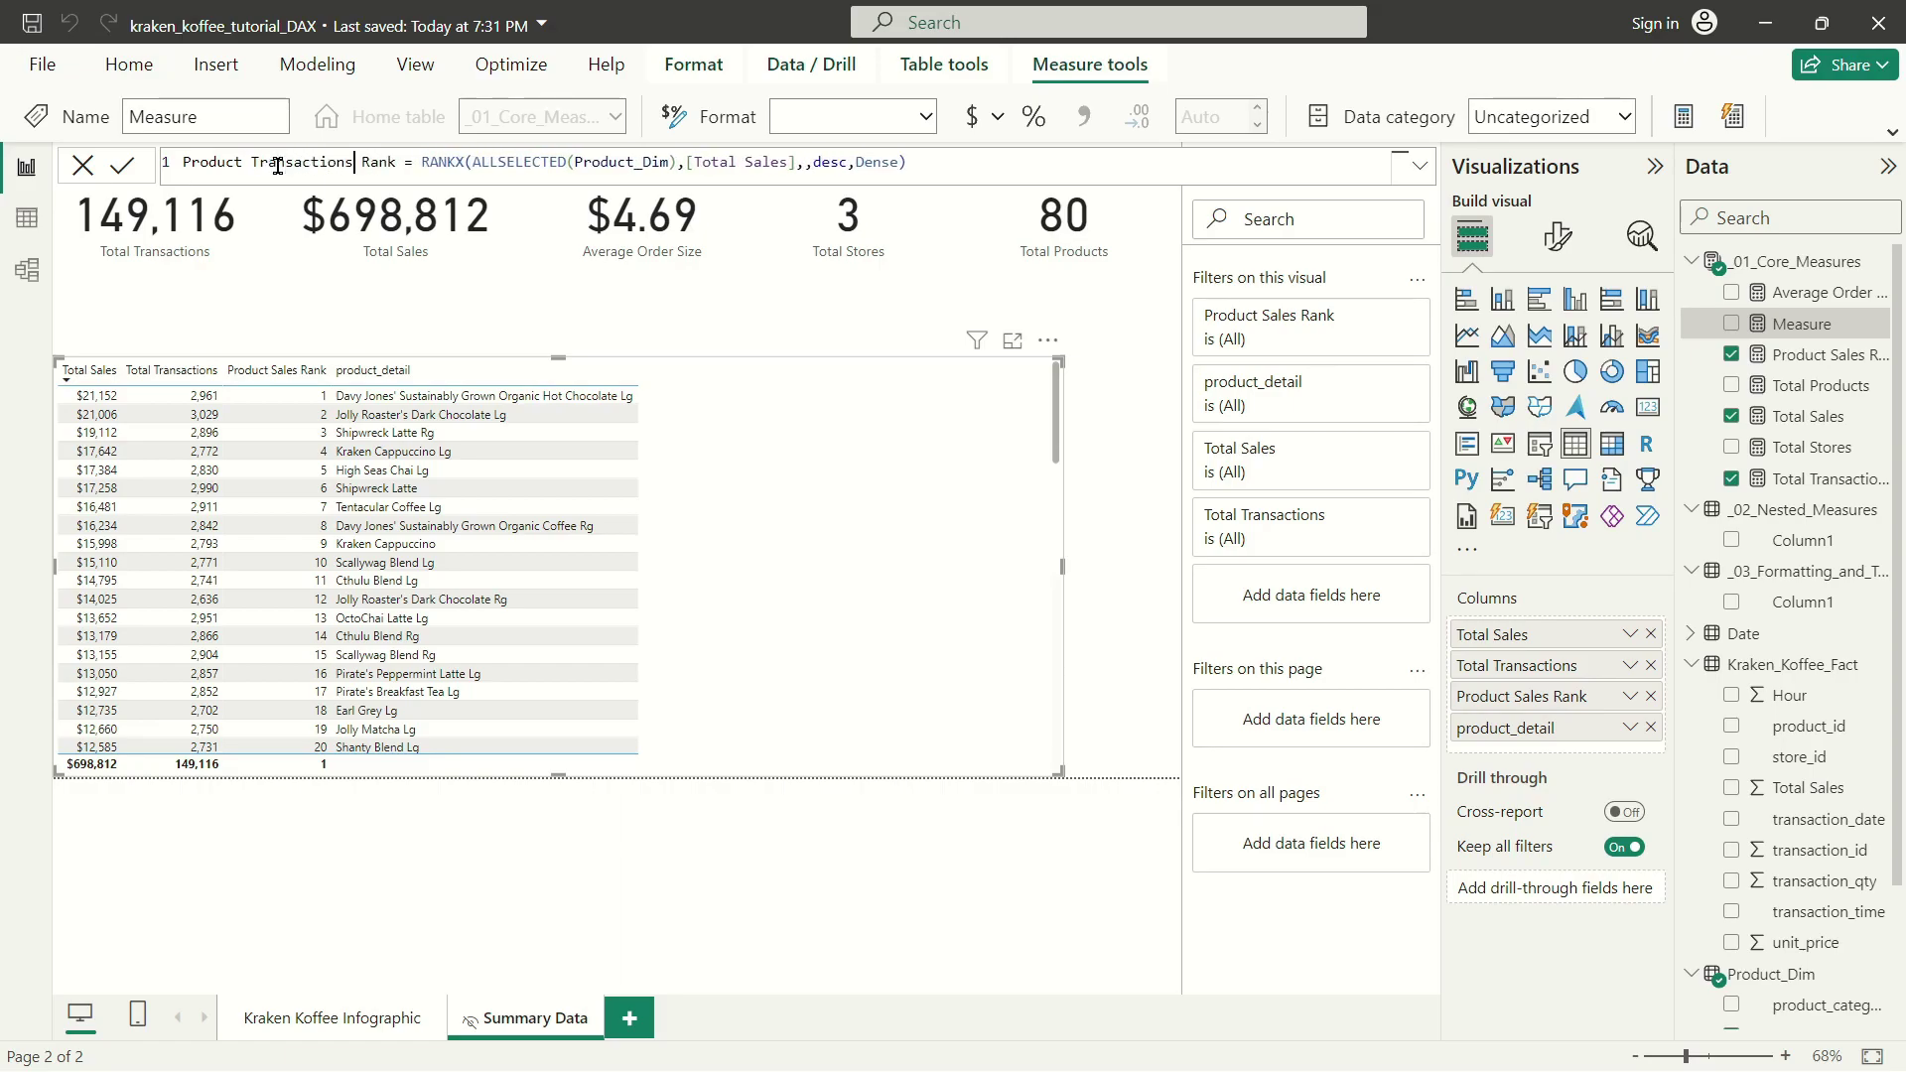
{"action": "double_click", "coordinate": [759, 164]}
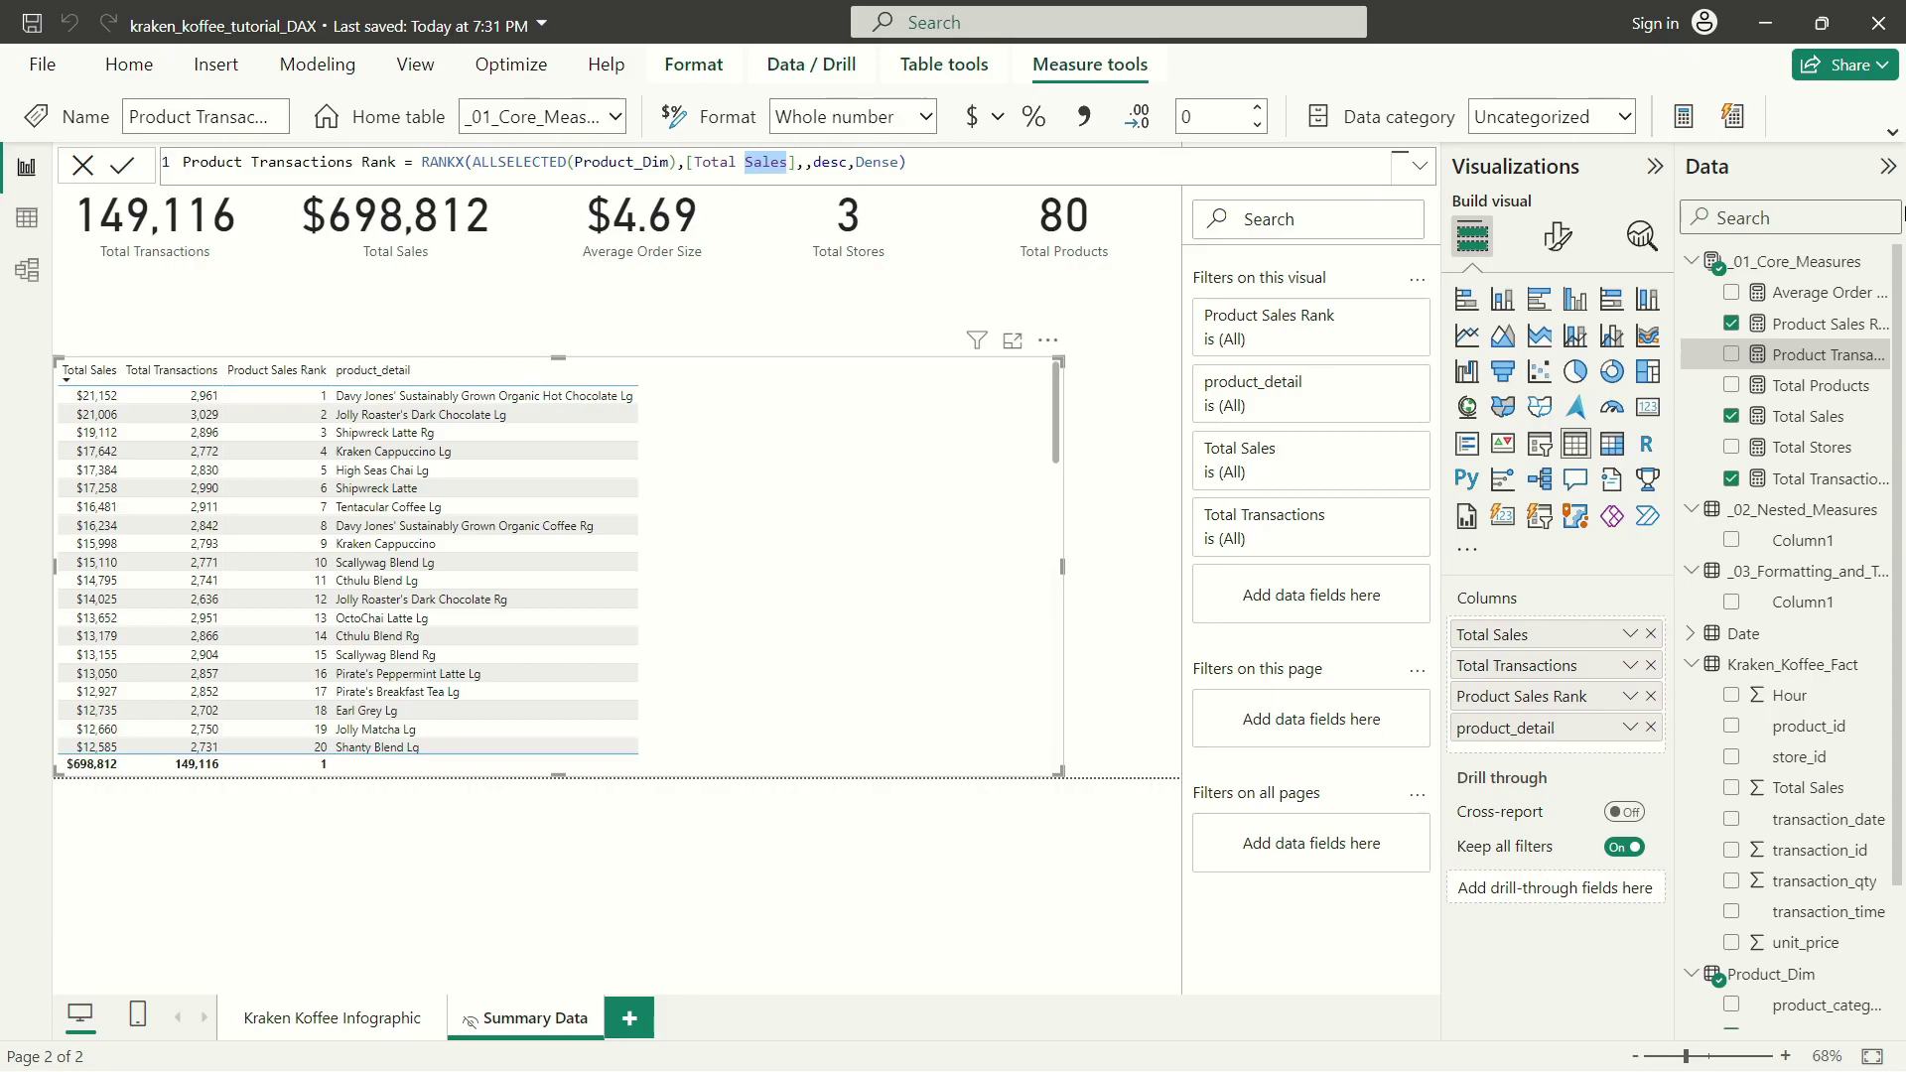
{"action": "type", "text": "Transactions"}
{"action": "key", "text": "Tab"}
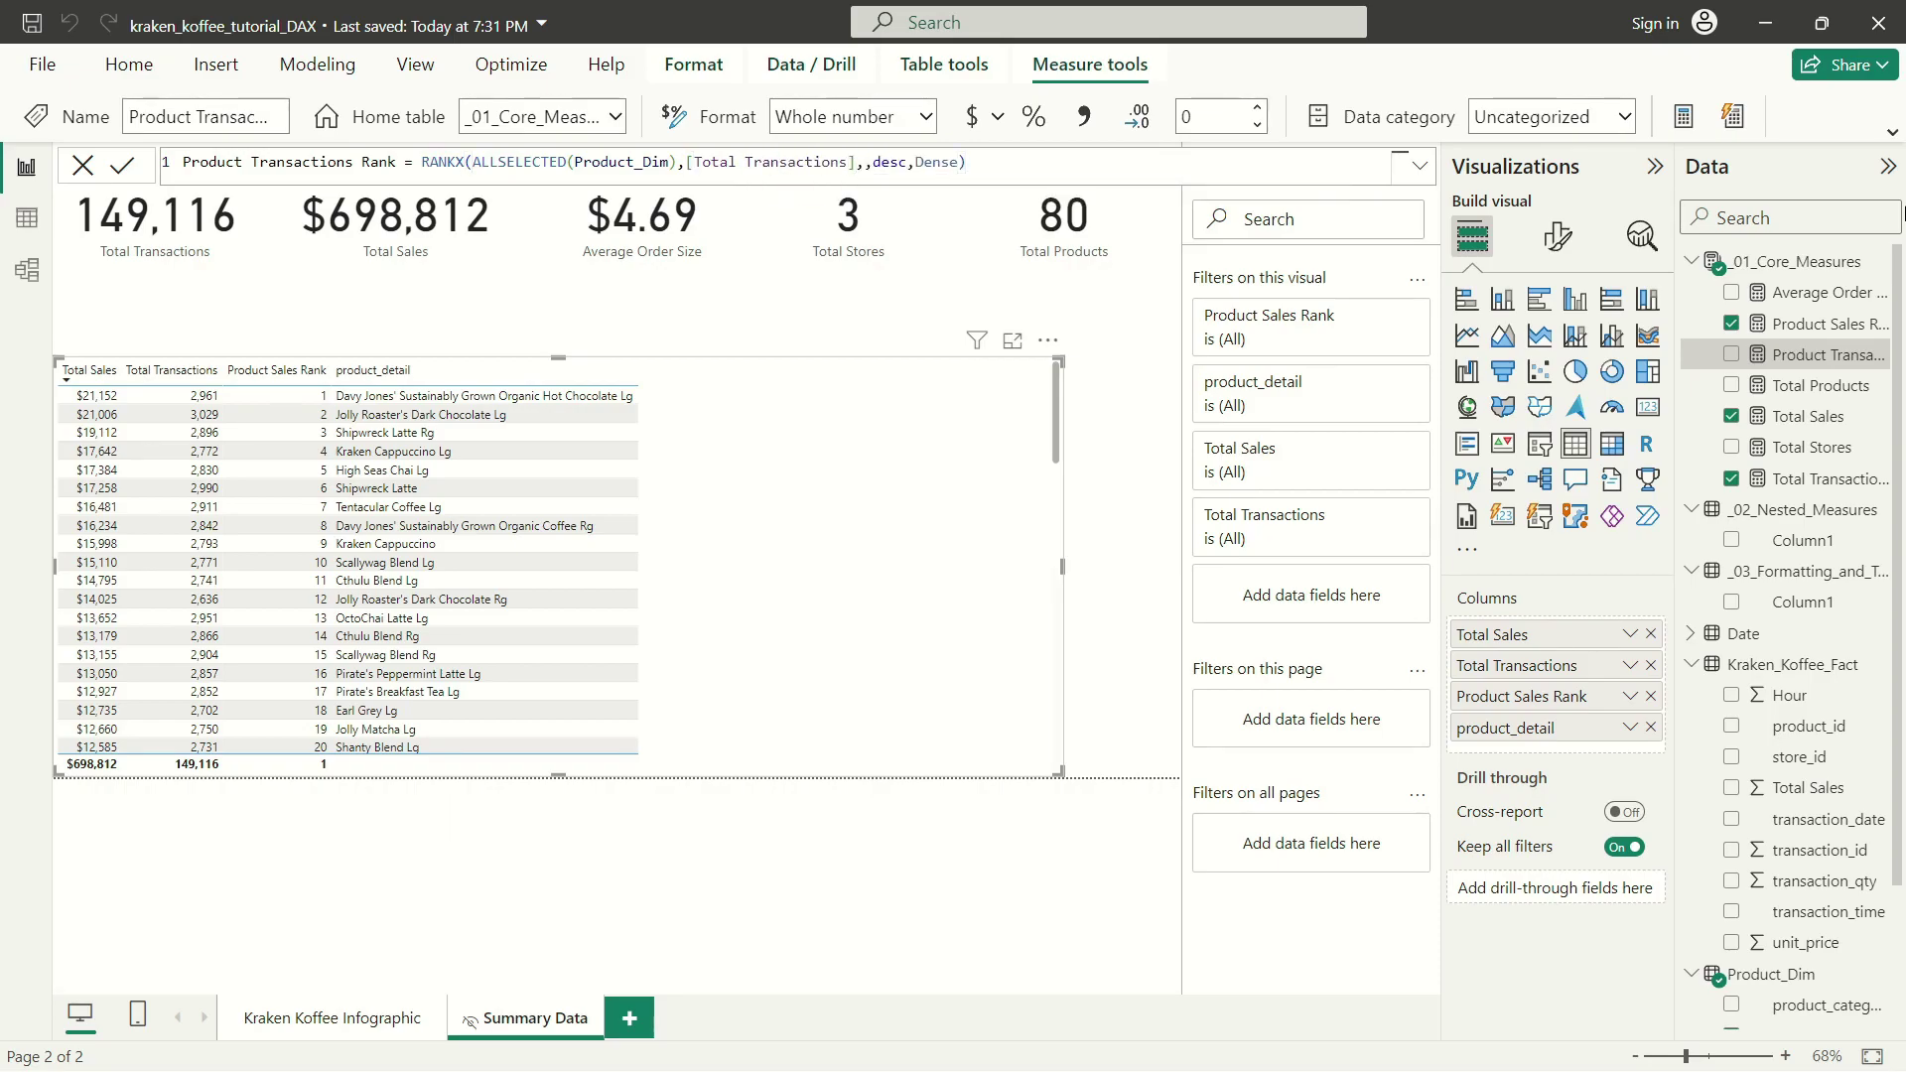
Add Product Transactions Rank as the last column of the product table sorted by Total Transactions, and narrow the visual to fit its columns.
{"action": "left_click_drag", "start_coordinate": [1816, 352], "coordinate": [844, 447]}
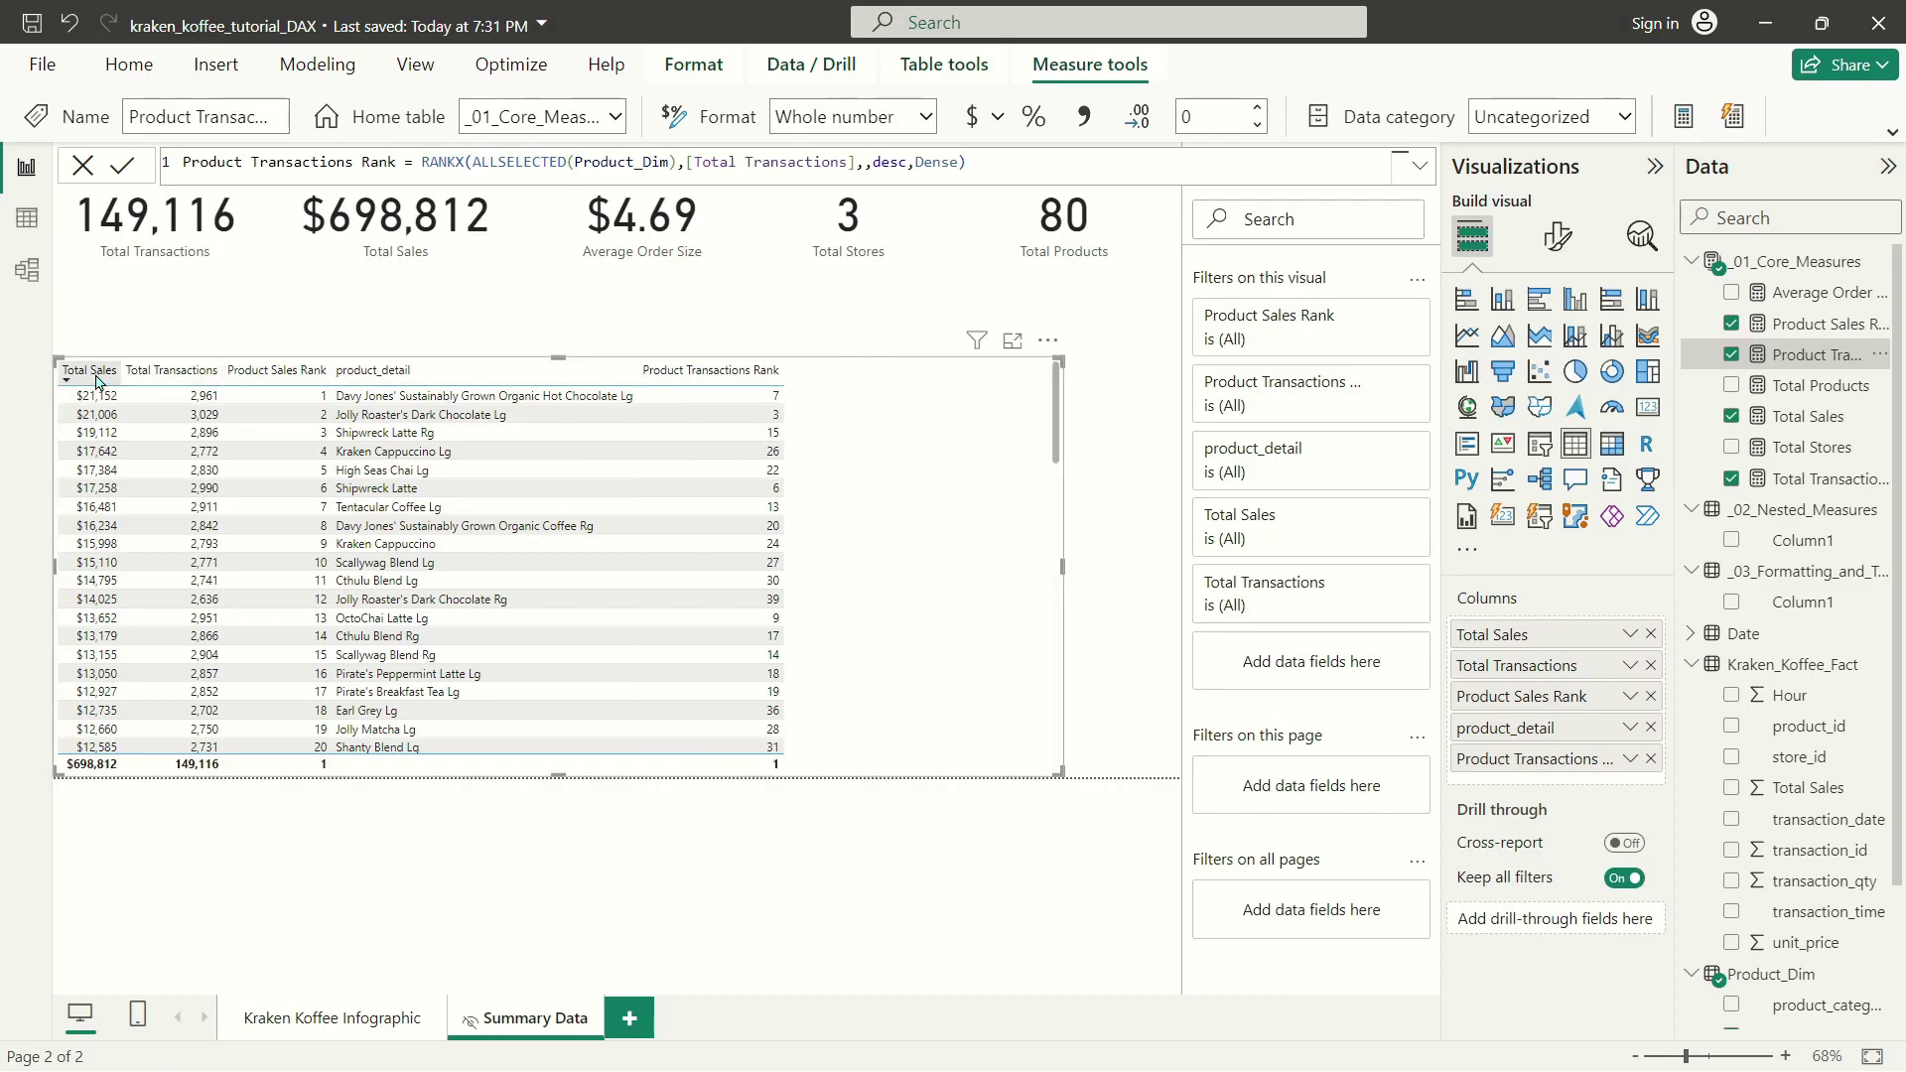
{"action": "left_click", "coordinate": [166, 371]}
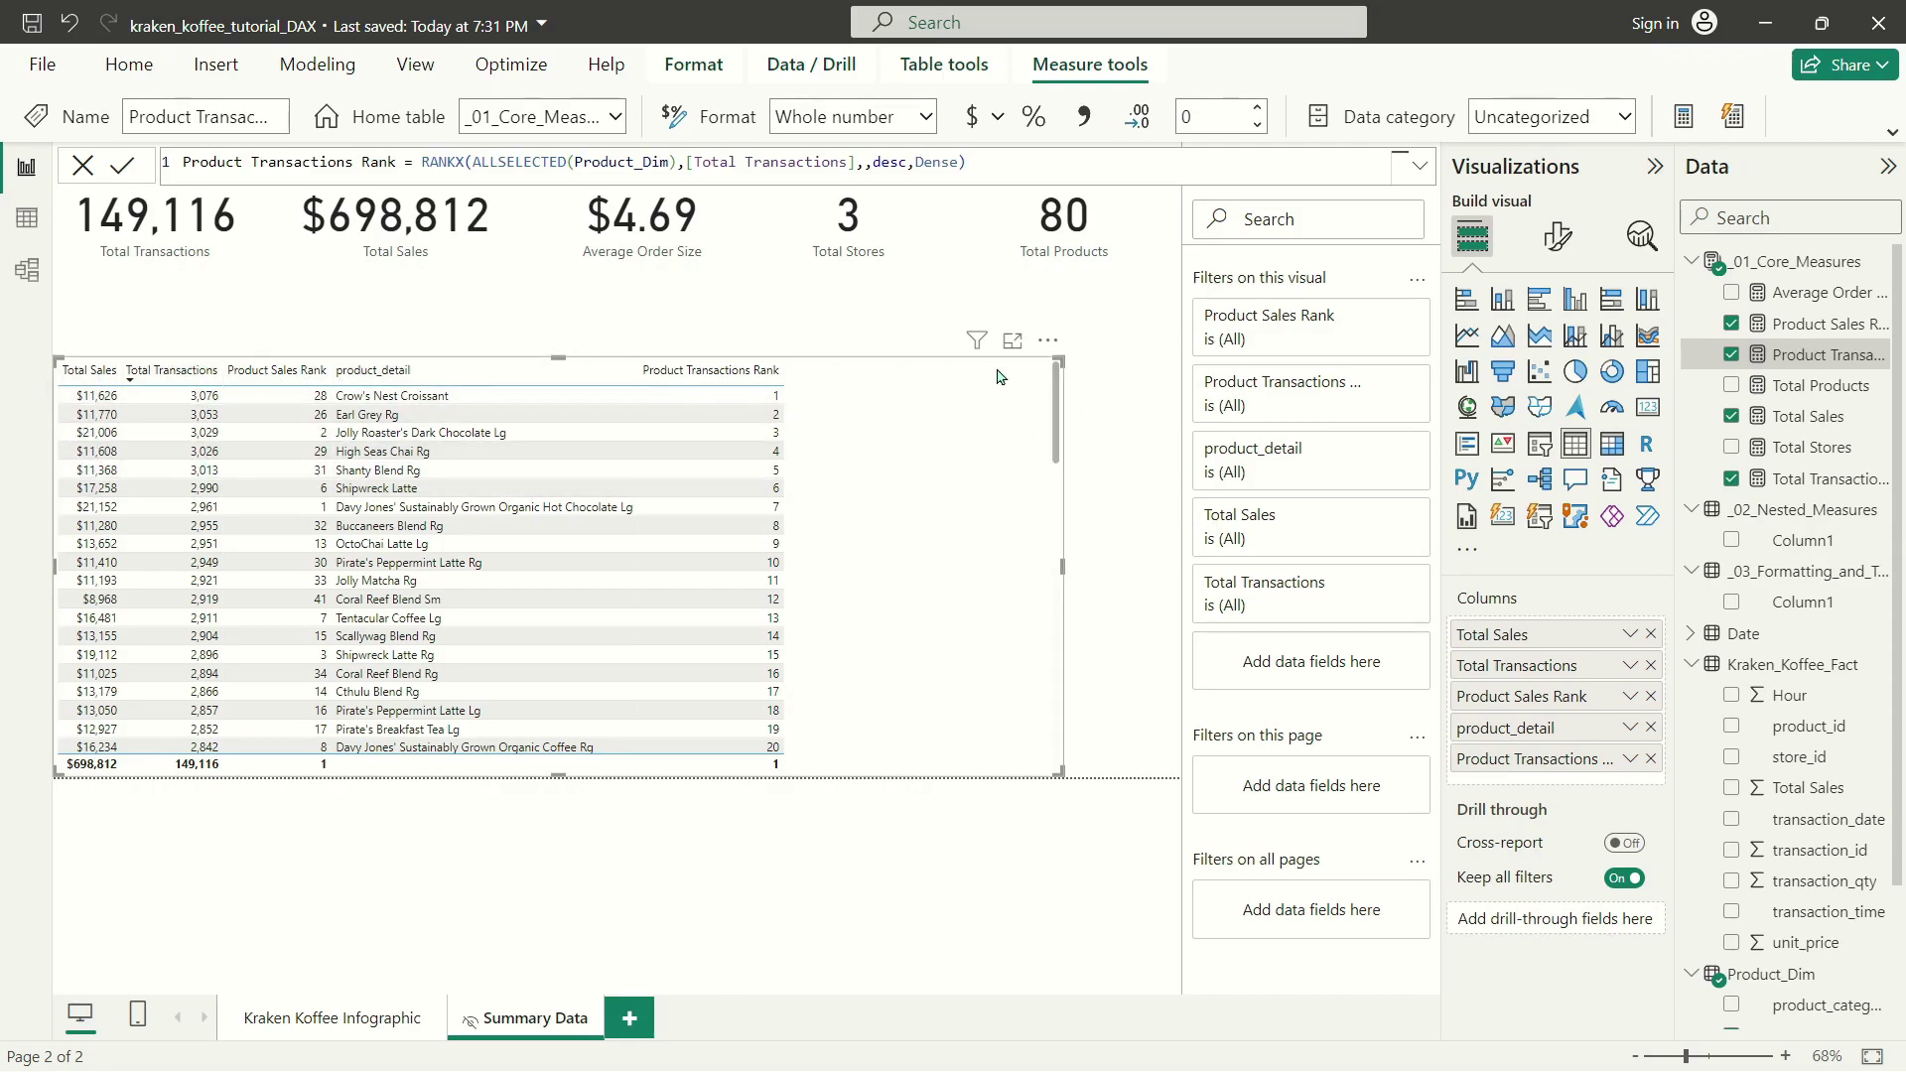
{"action": "left_click_drag", "start_coordinate": [1061, 571], "coordinate": [805, 565]}
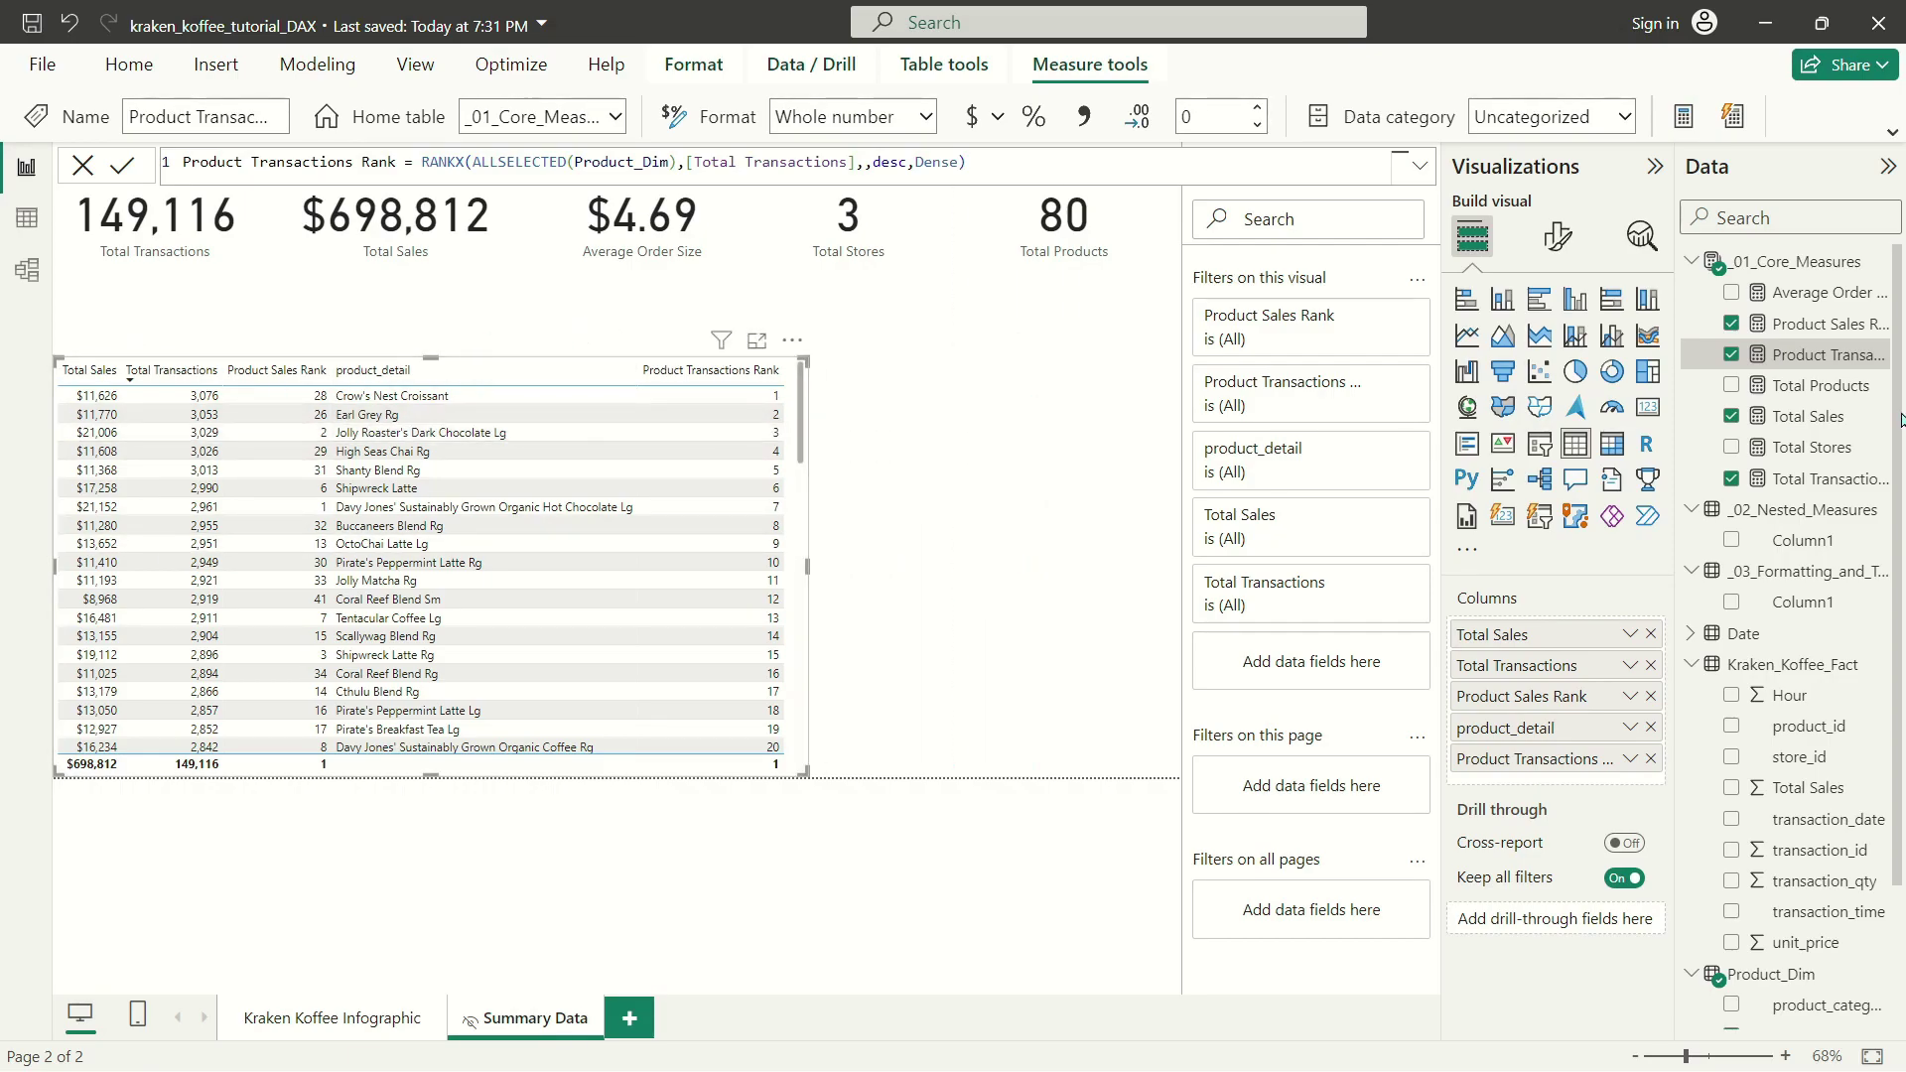
Create a new measure named Top Earner and begin its formula with CALCULATE(min(Product_Dim[product_detail].
{"action": "right_click", "coordinate": [1797, 363]}
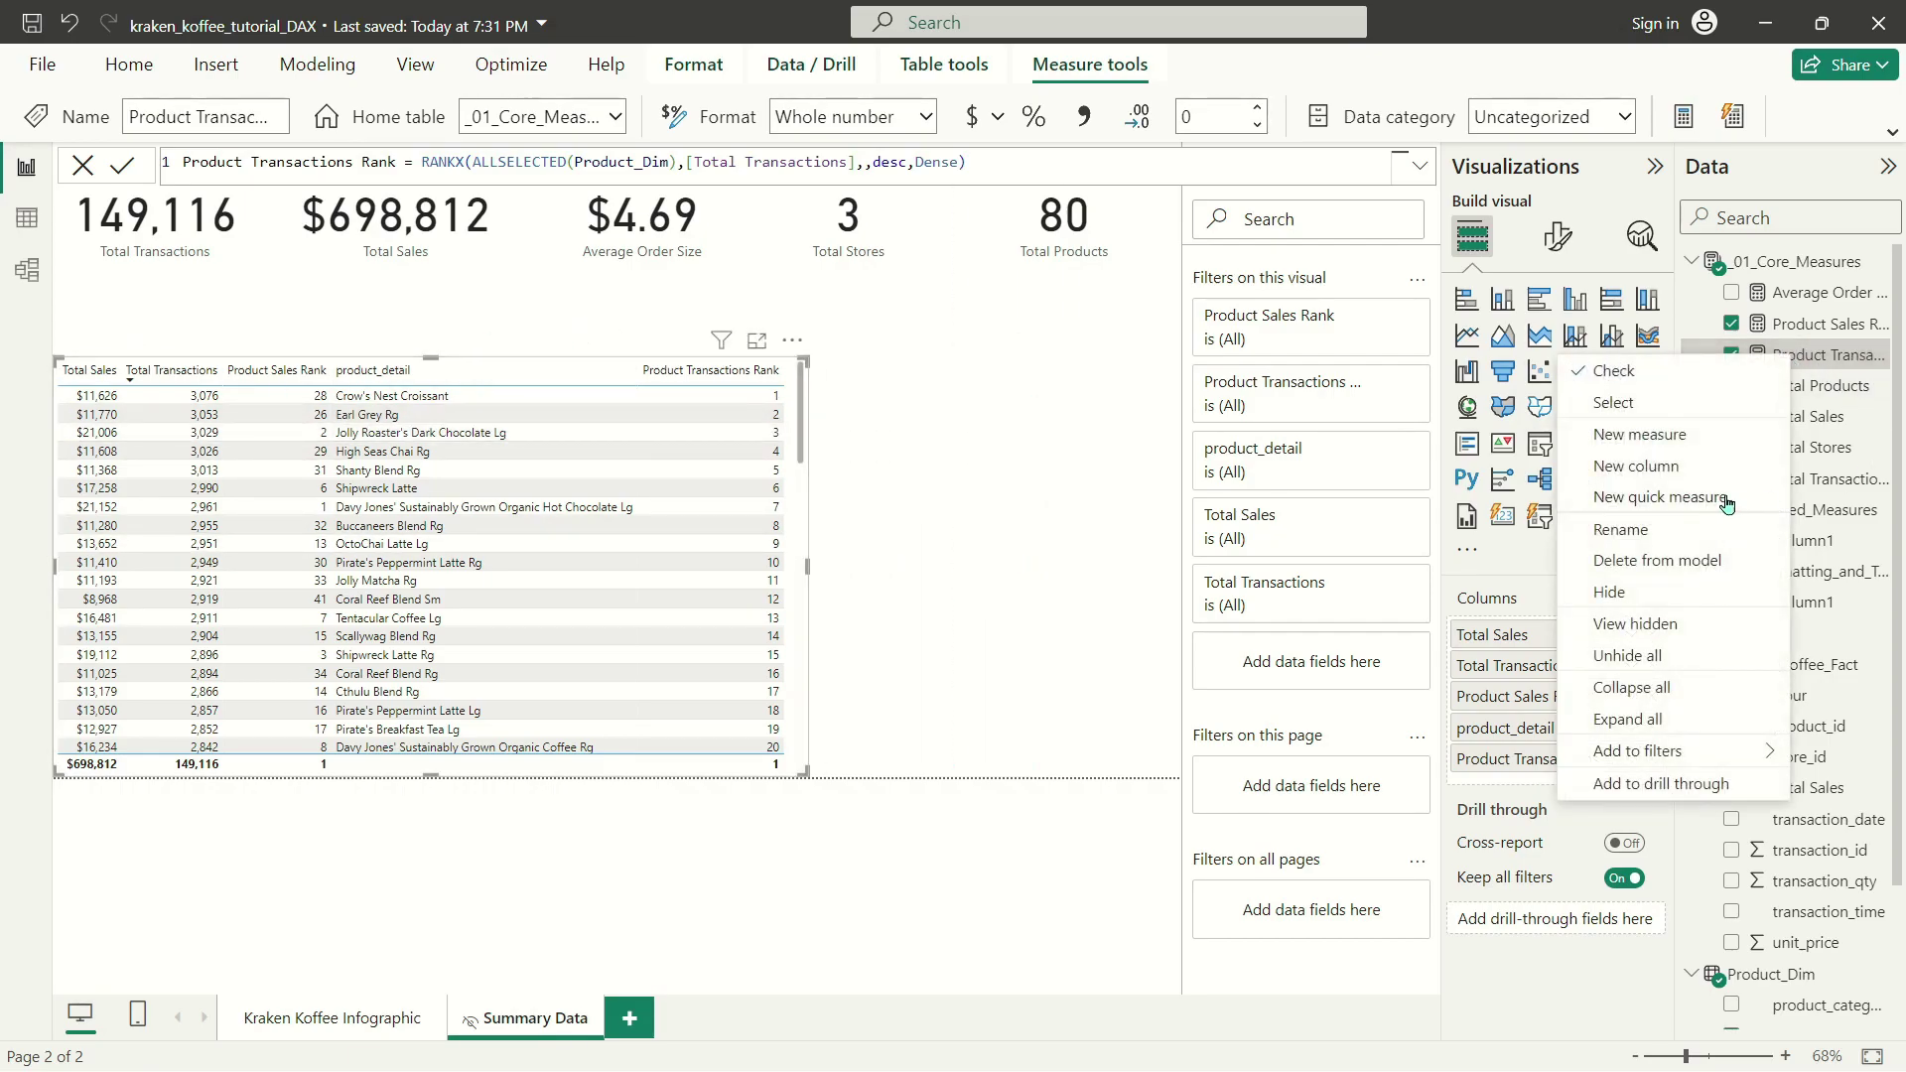
{"action": "left_click", "coordinate": [1687, 433]}
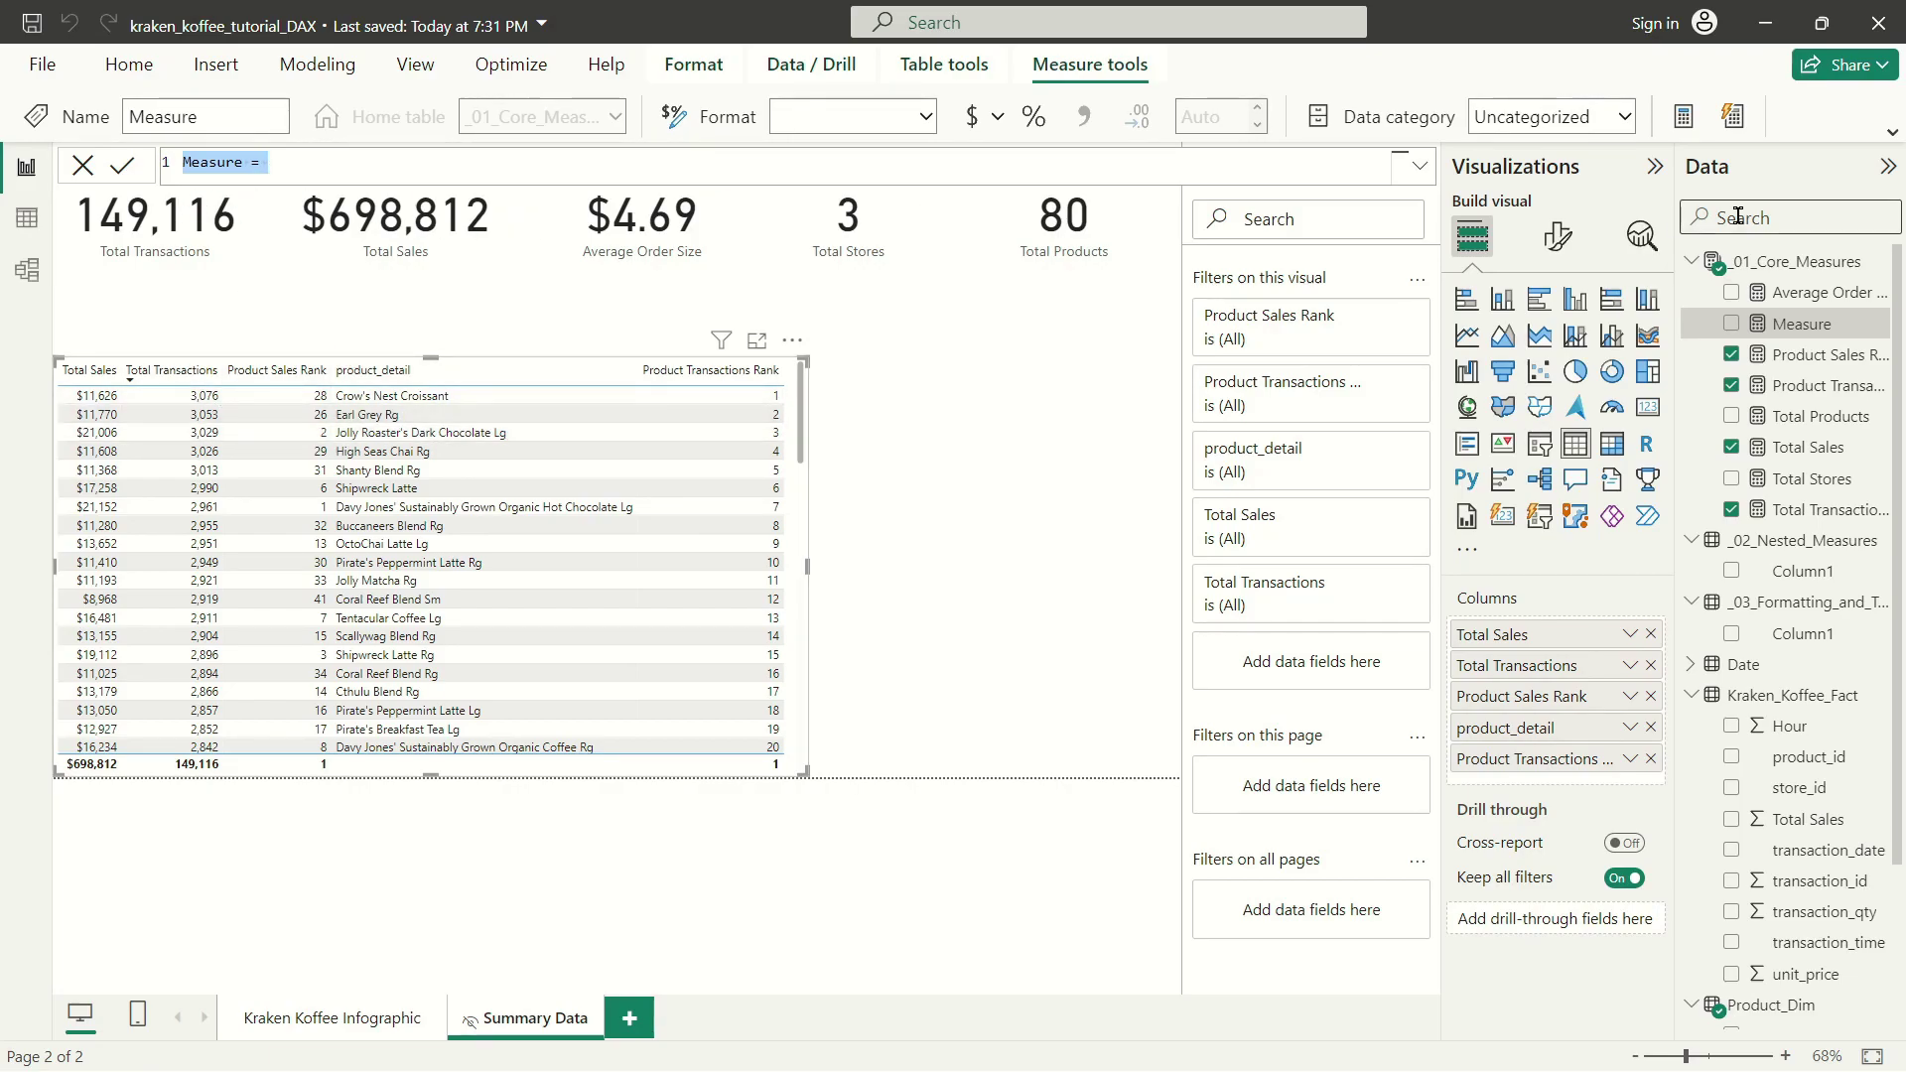
{"action": "type", "text": "Top Earner ="}
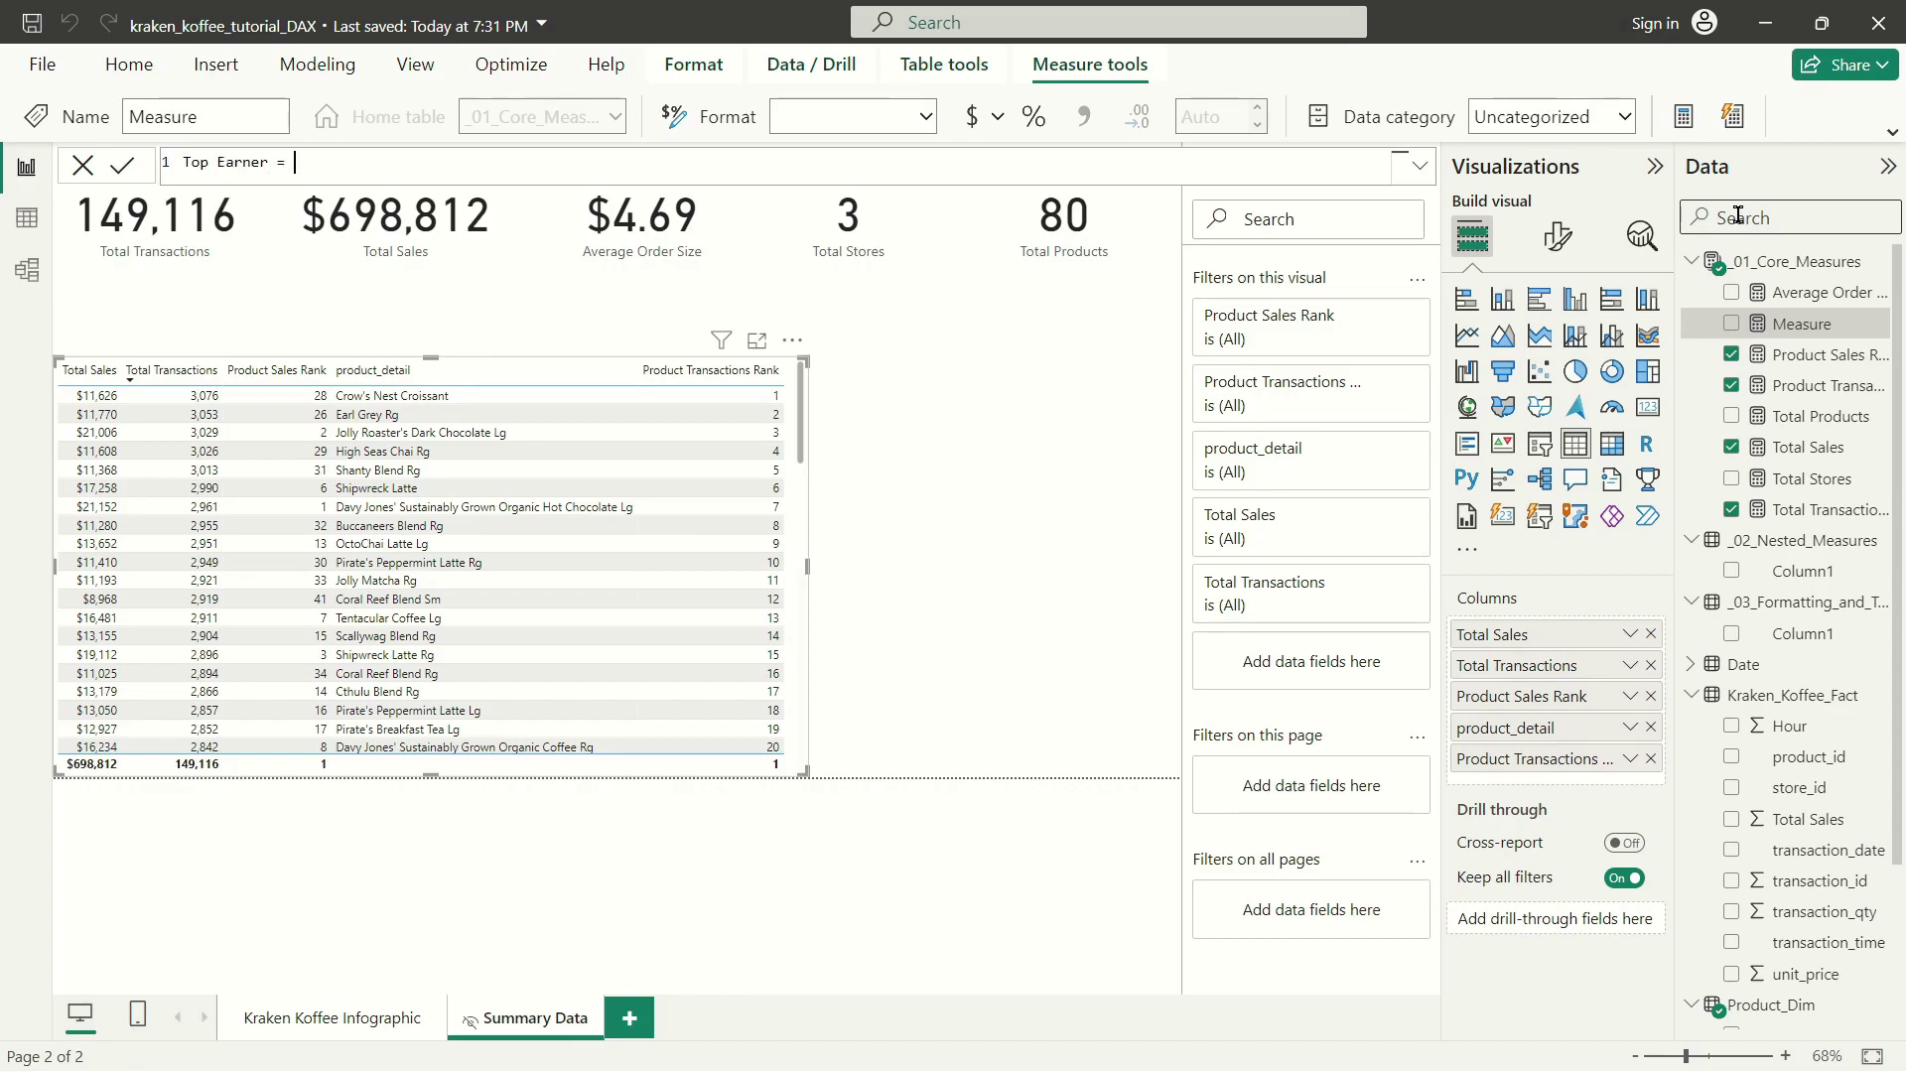
{"action": "type", "text": "CALCULATE("}
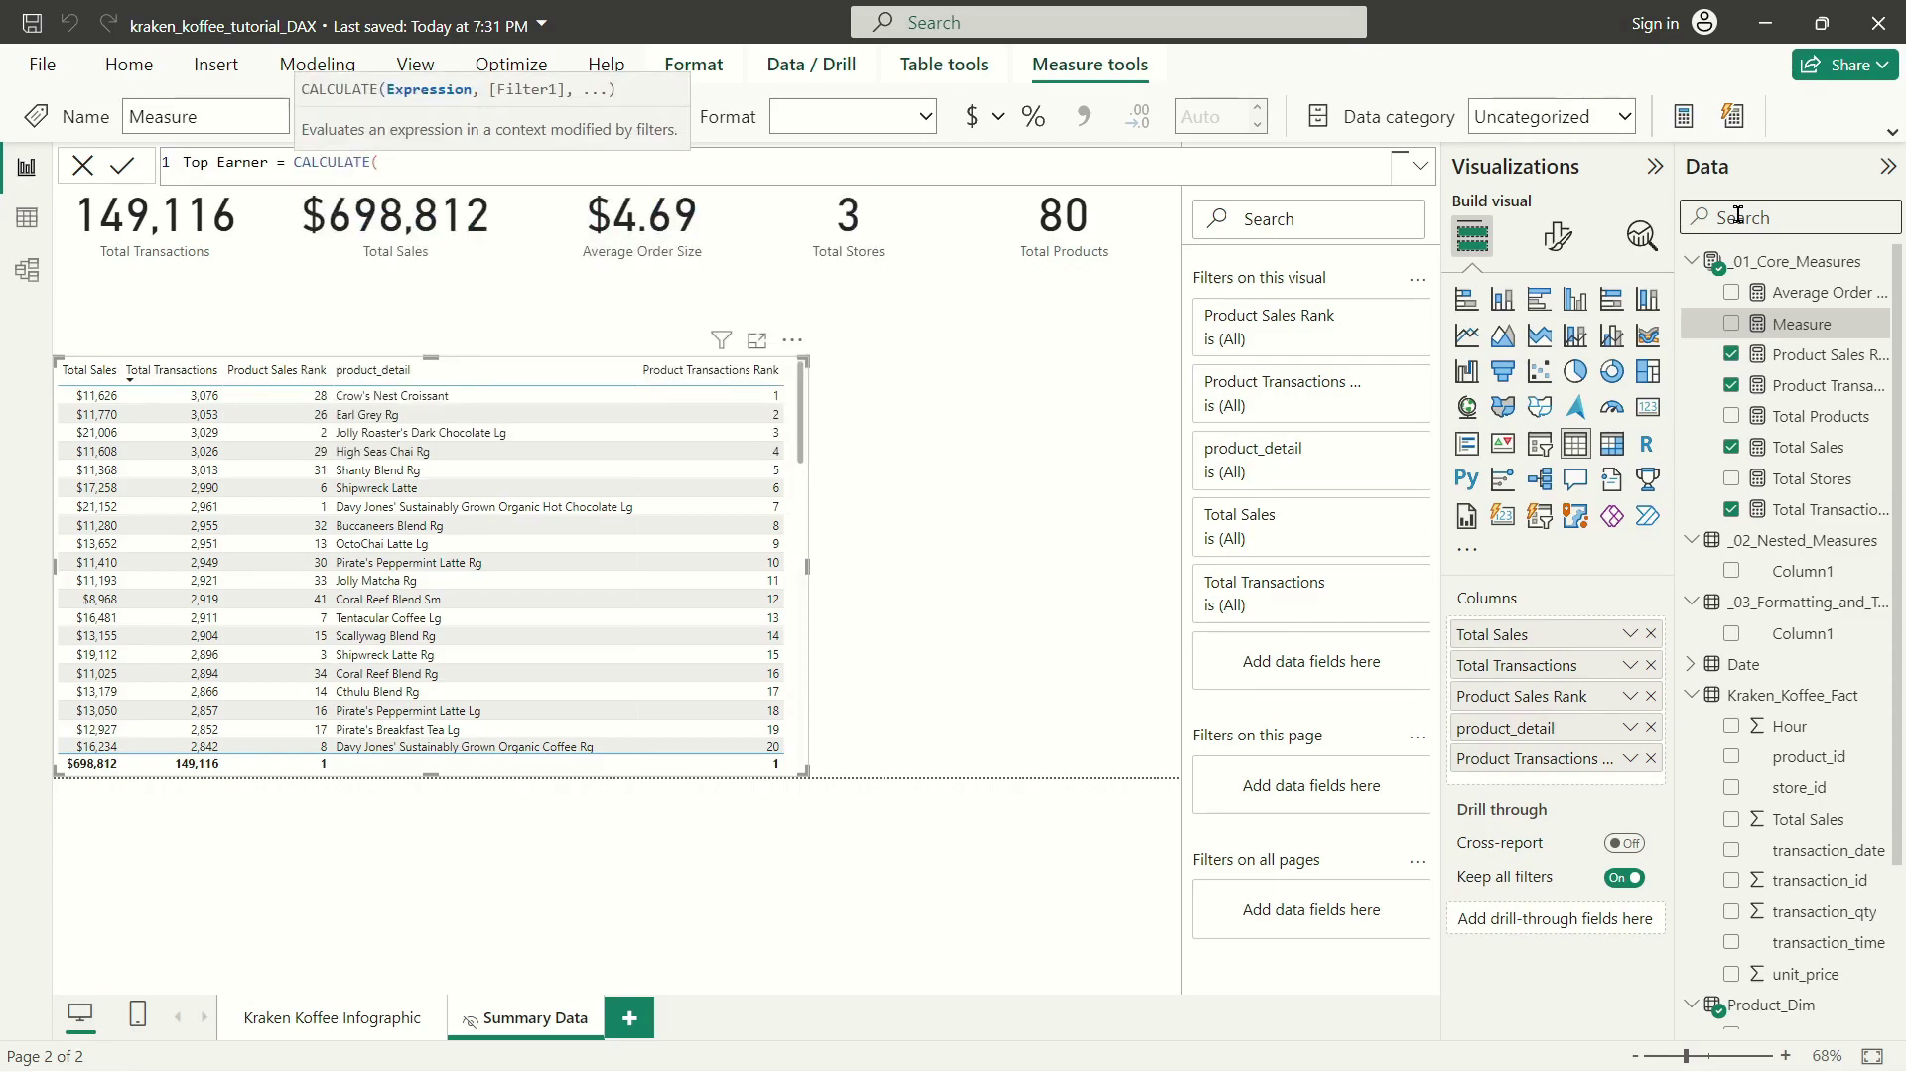
{"action": "type", "text": "min("}
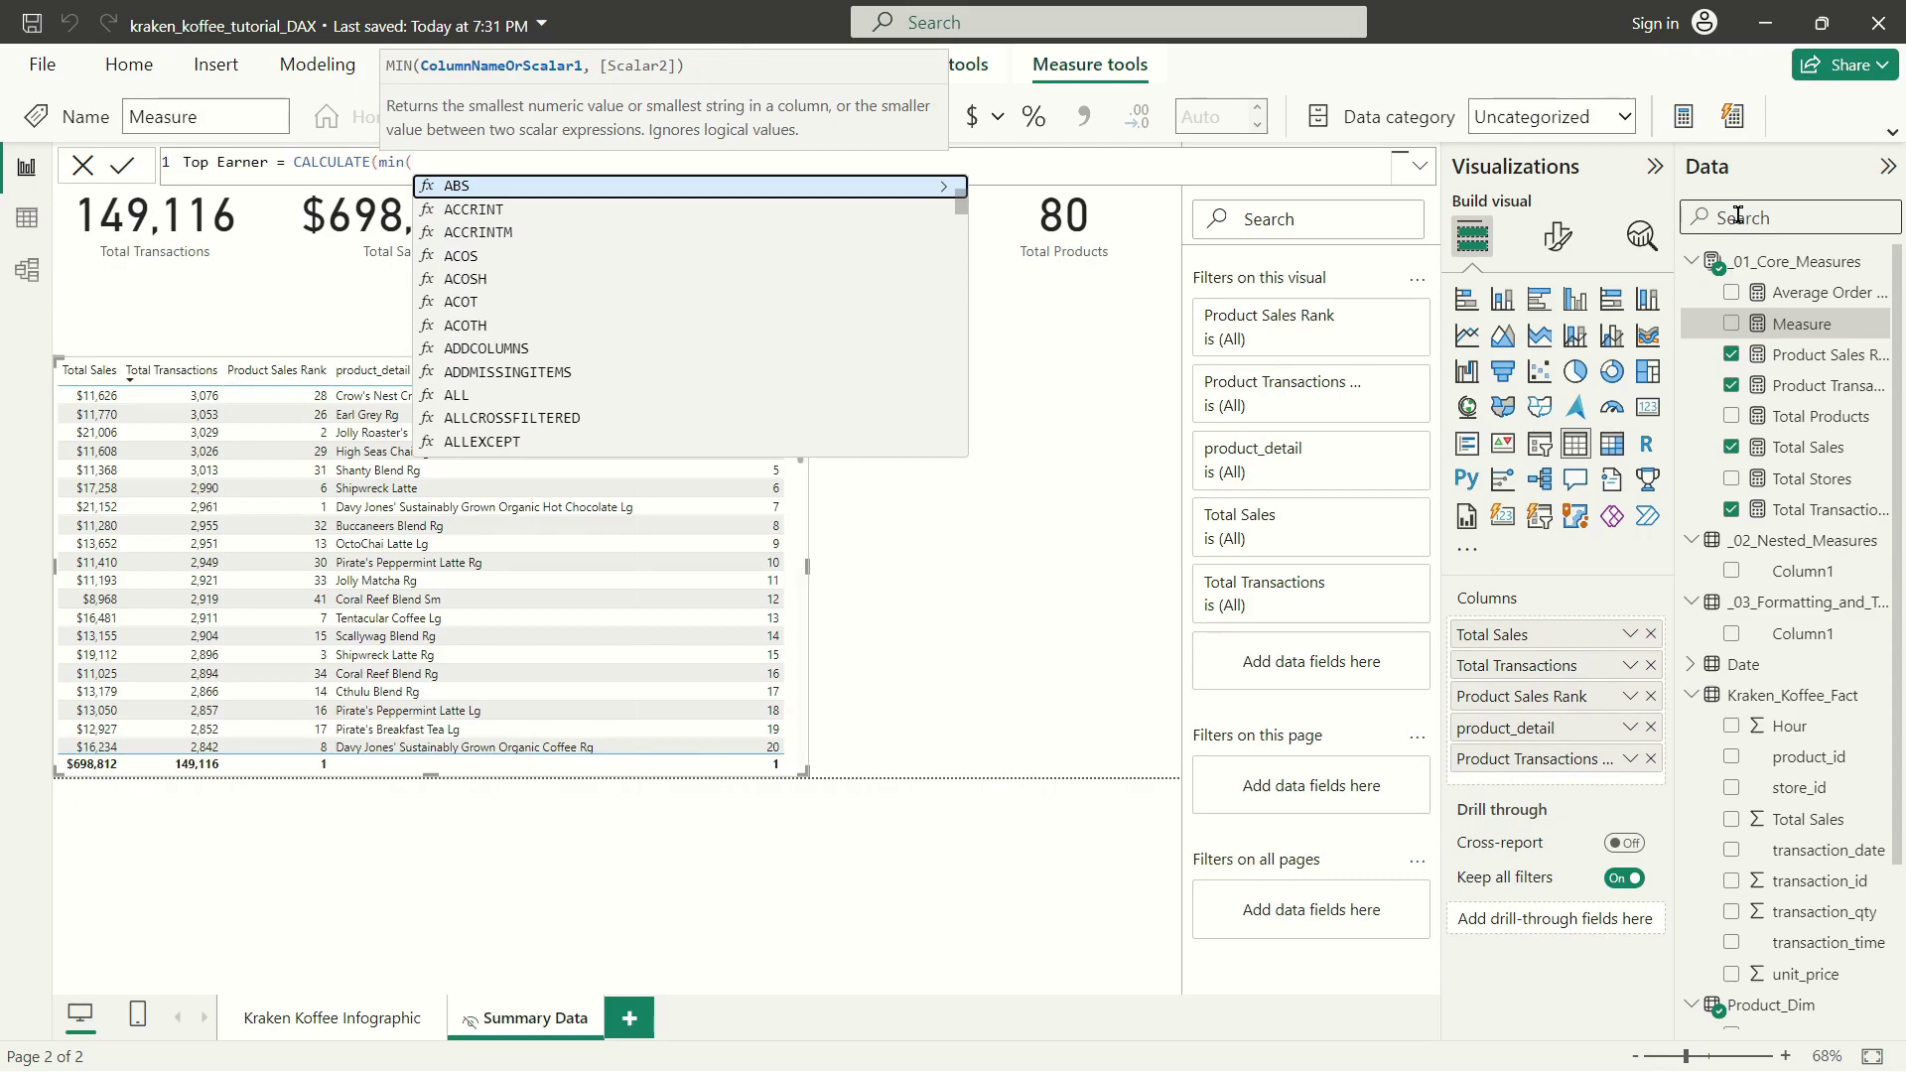
{"action": "type", "text": "produ"}
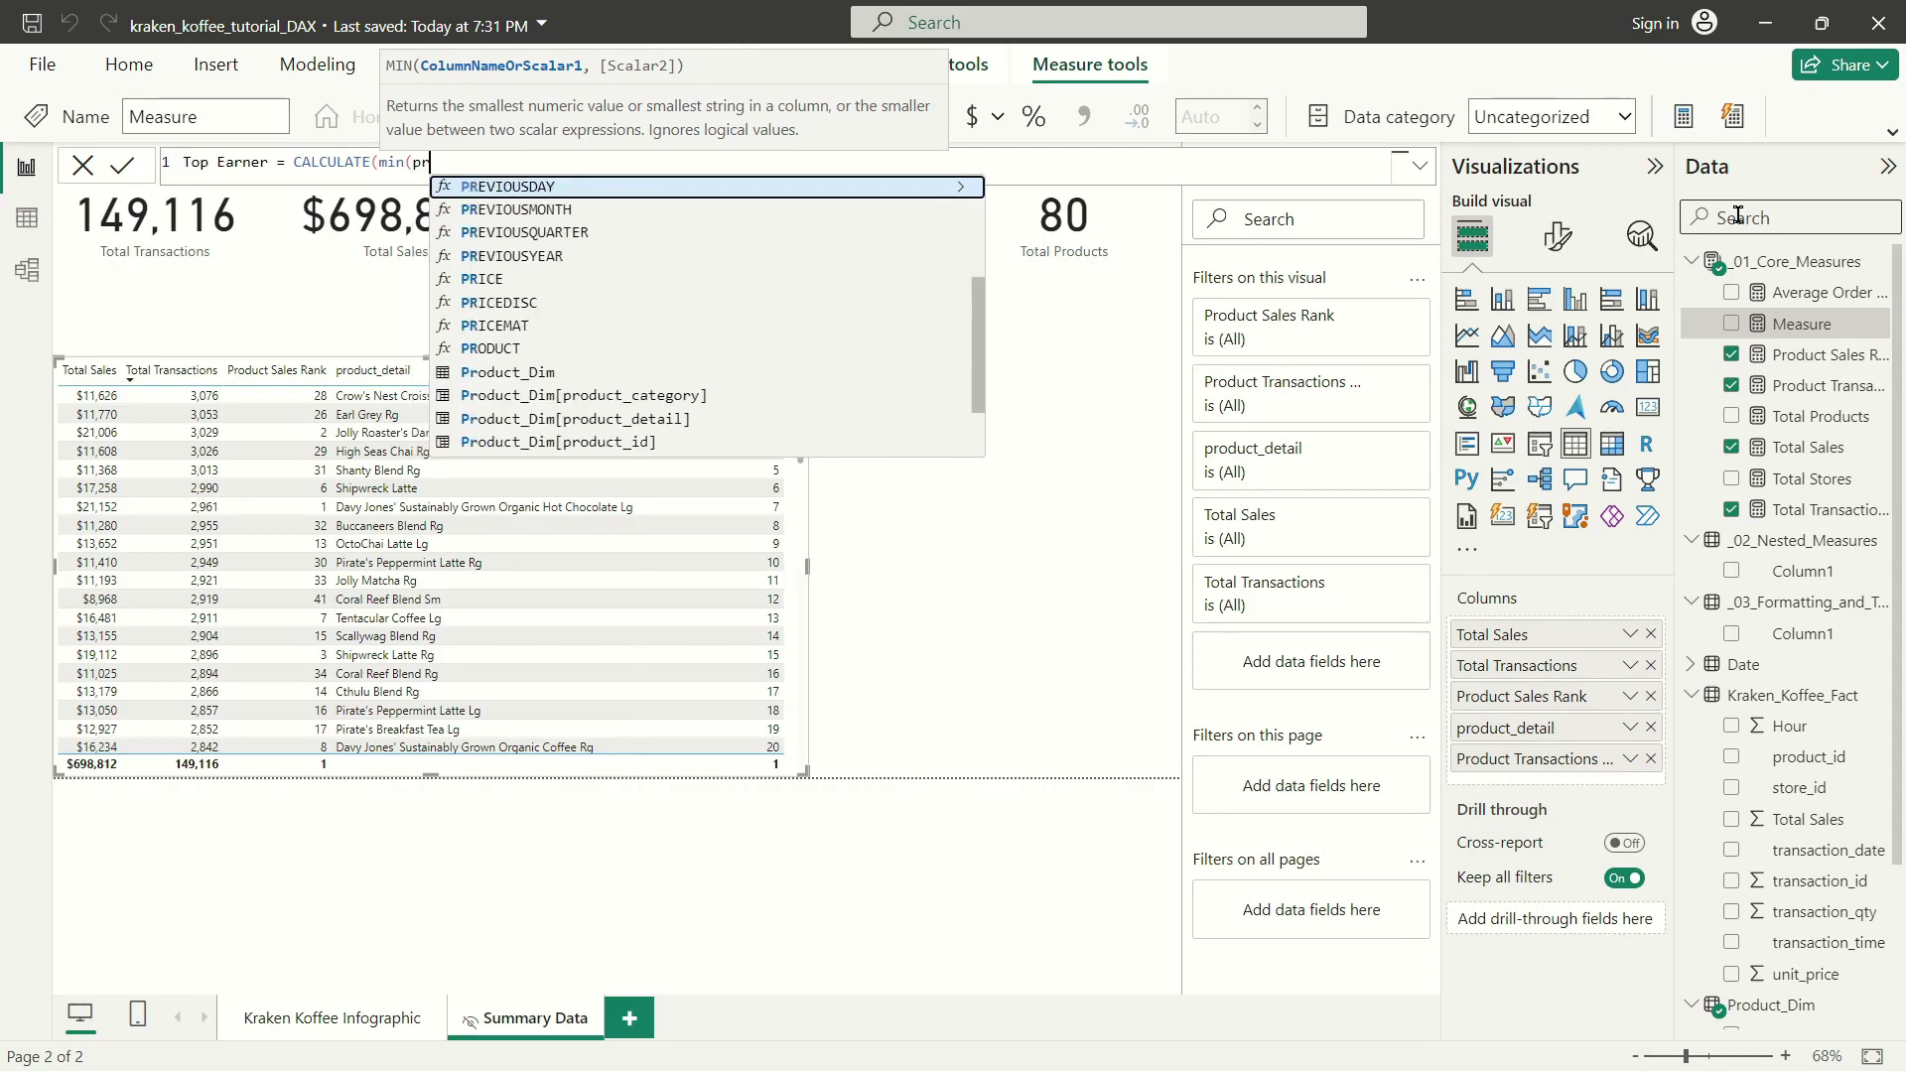
{"action": "key", "text": "Down"}
{"action": "key", "text": "Down"}
{"action": "key", "text": "Down"}
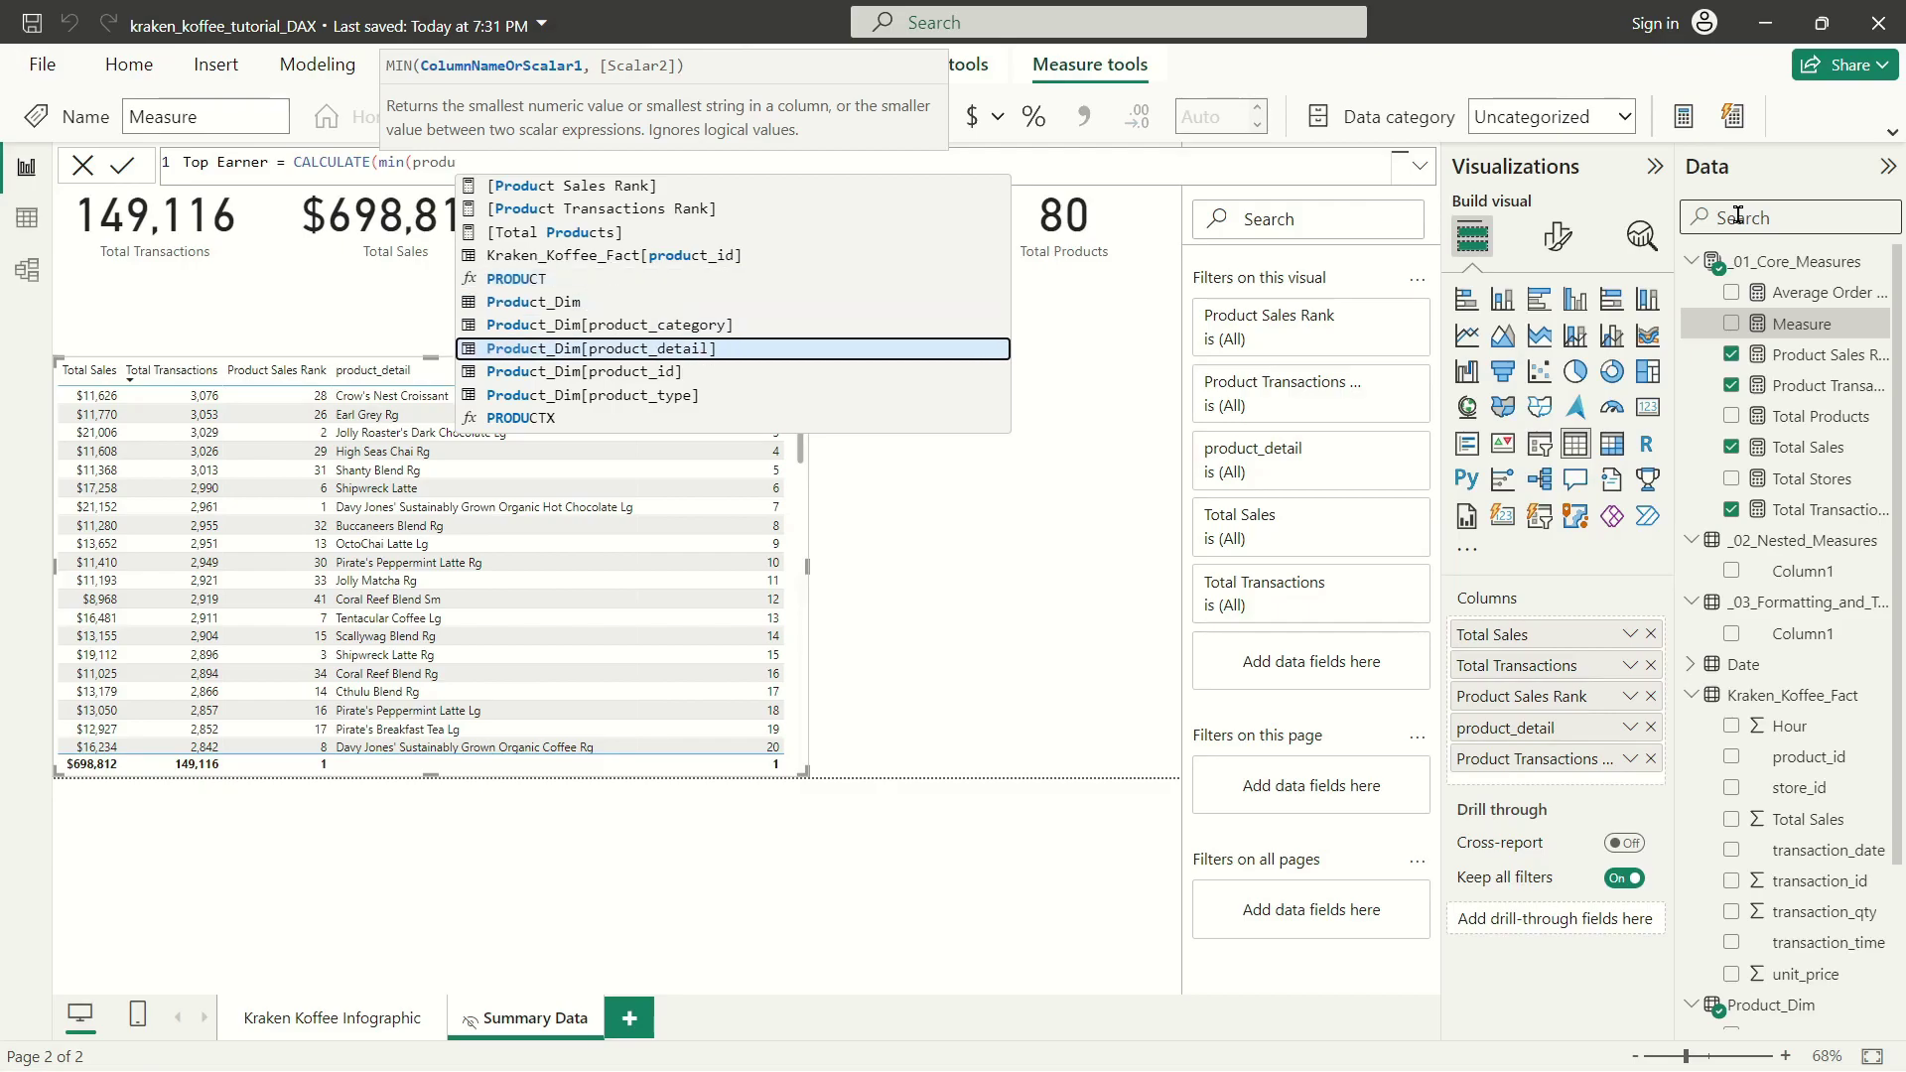
{"action": "key", "text": "Tab"}
Complete the Top Earner formula with filter(Product_Dim,[Product Sales Rank]=1) as the CALCULATE filter and commit the measure.
{"action": "type", "text": "),filter(p"}
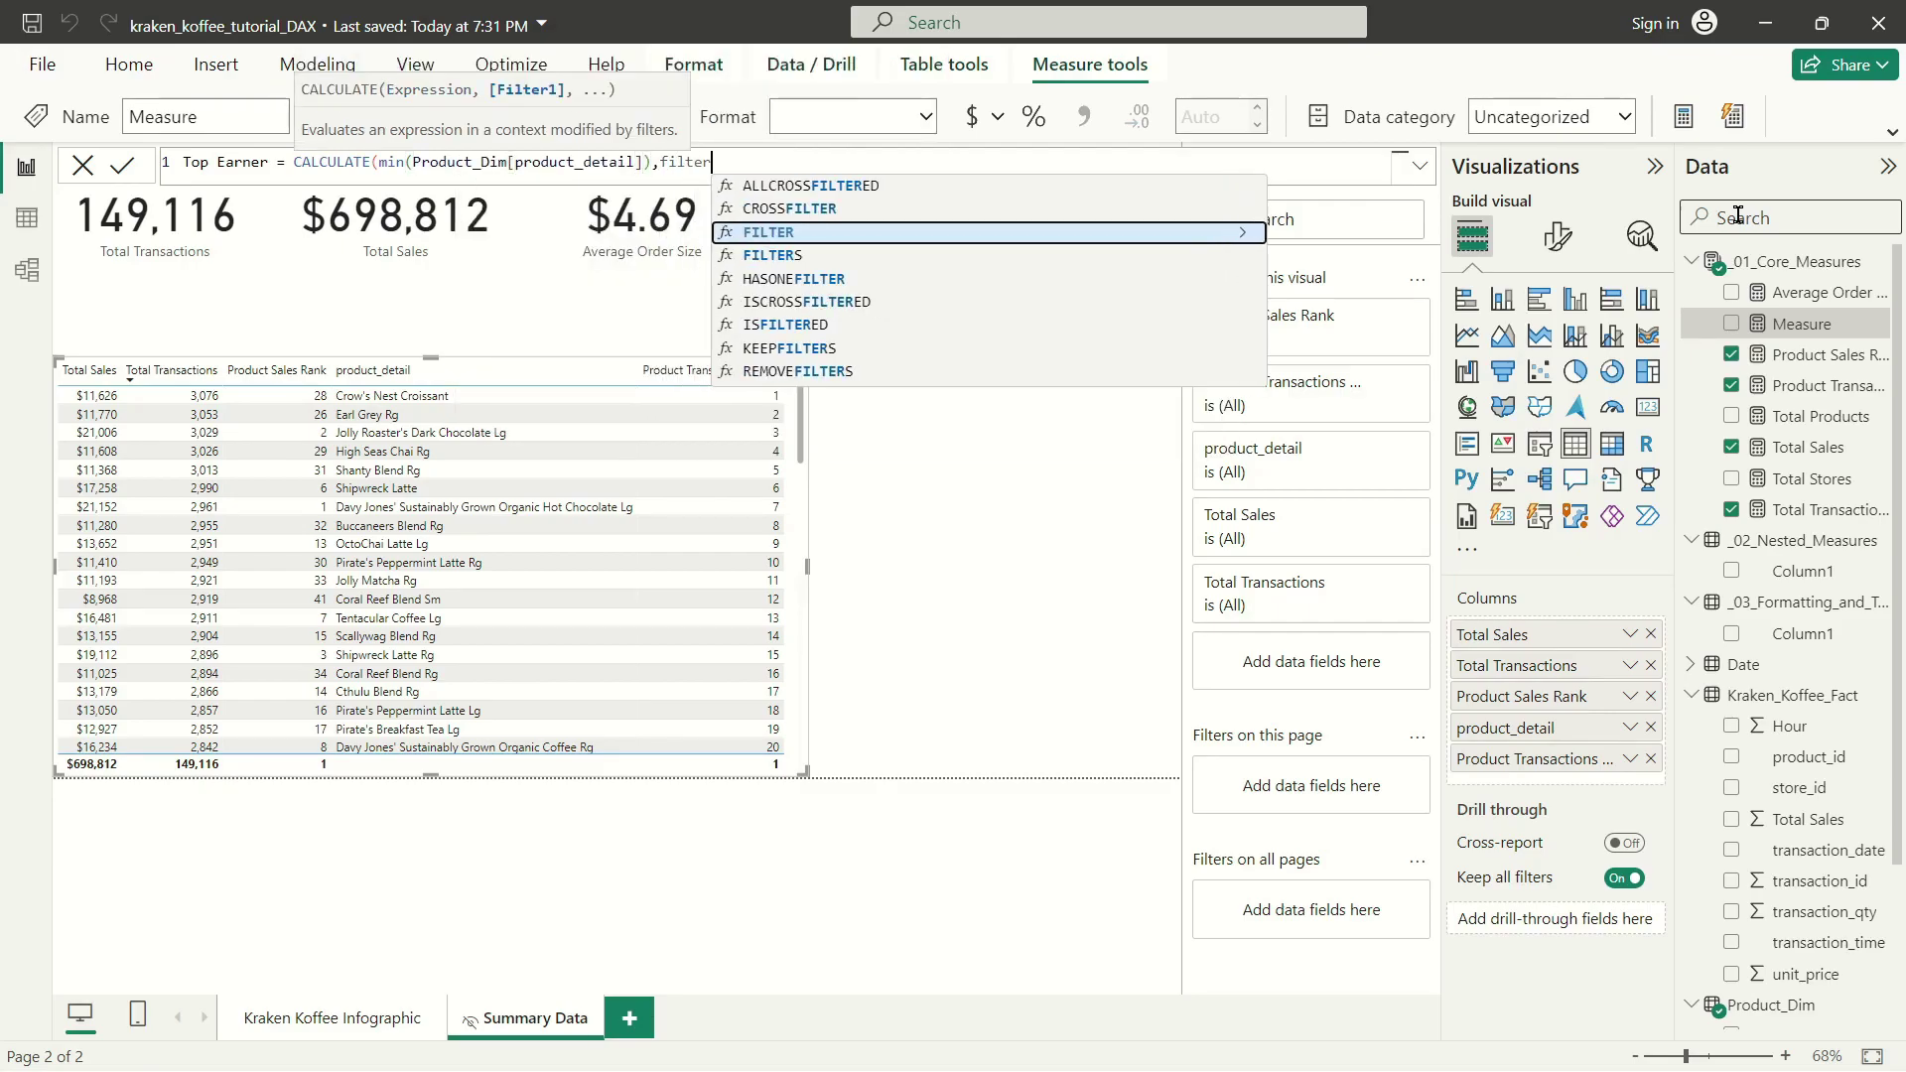
{"action": "key", "text": "Down"}
{"action": "key", "text": "Down"}
{"action": "key", "text": "Down"}
{"action": "key", "text": "Down"}
{"action": "key", "text": "Down"}
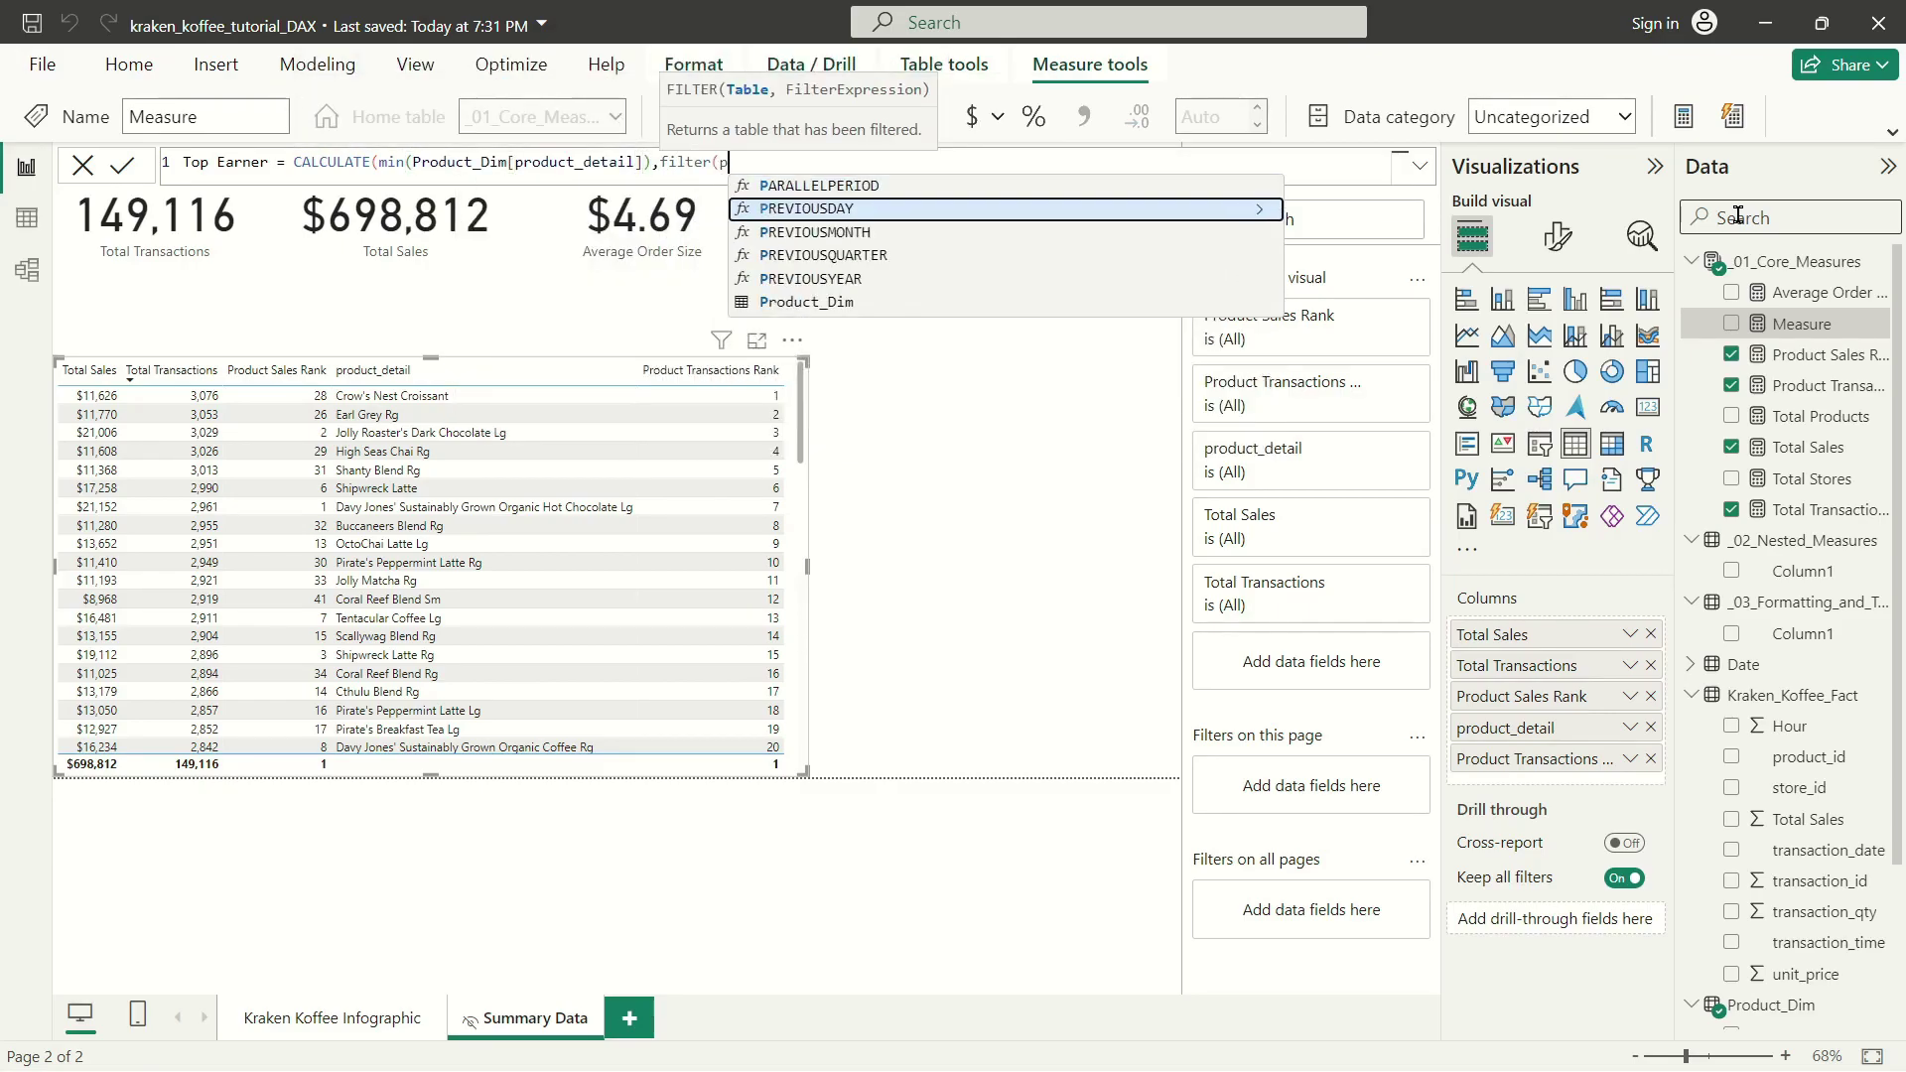
{"action": "key", "text": "Tab"}
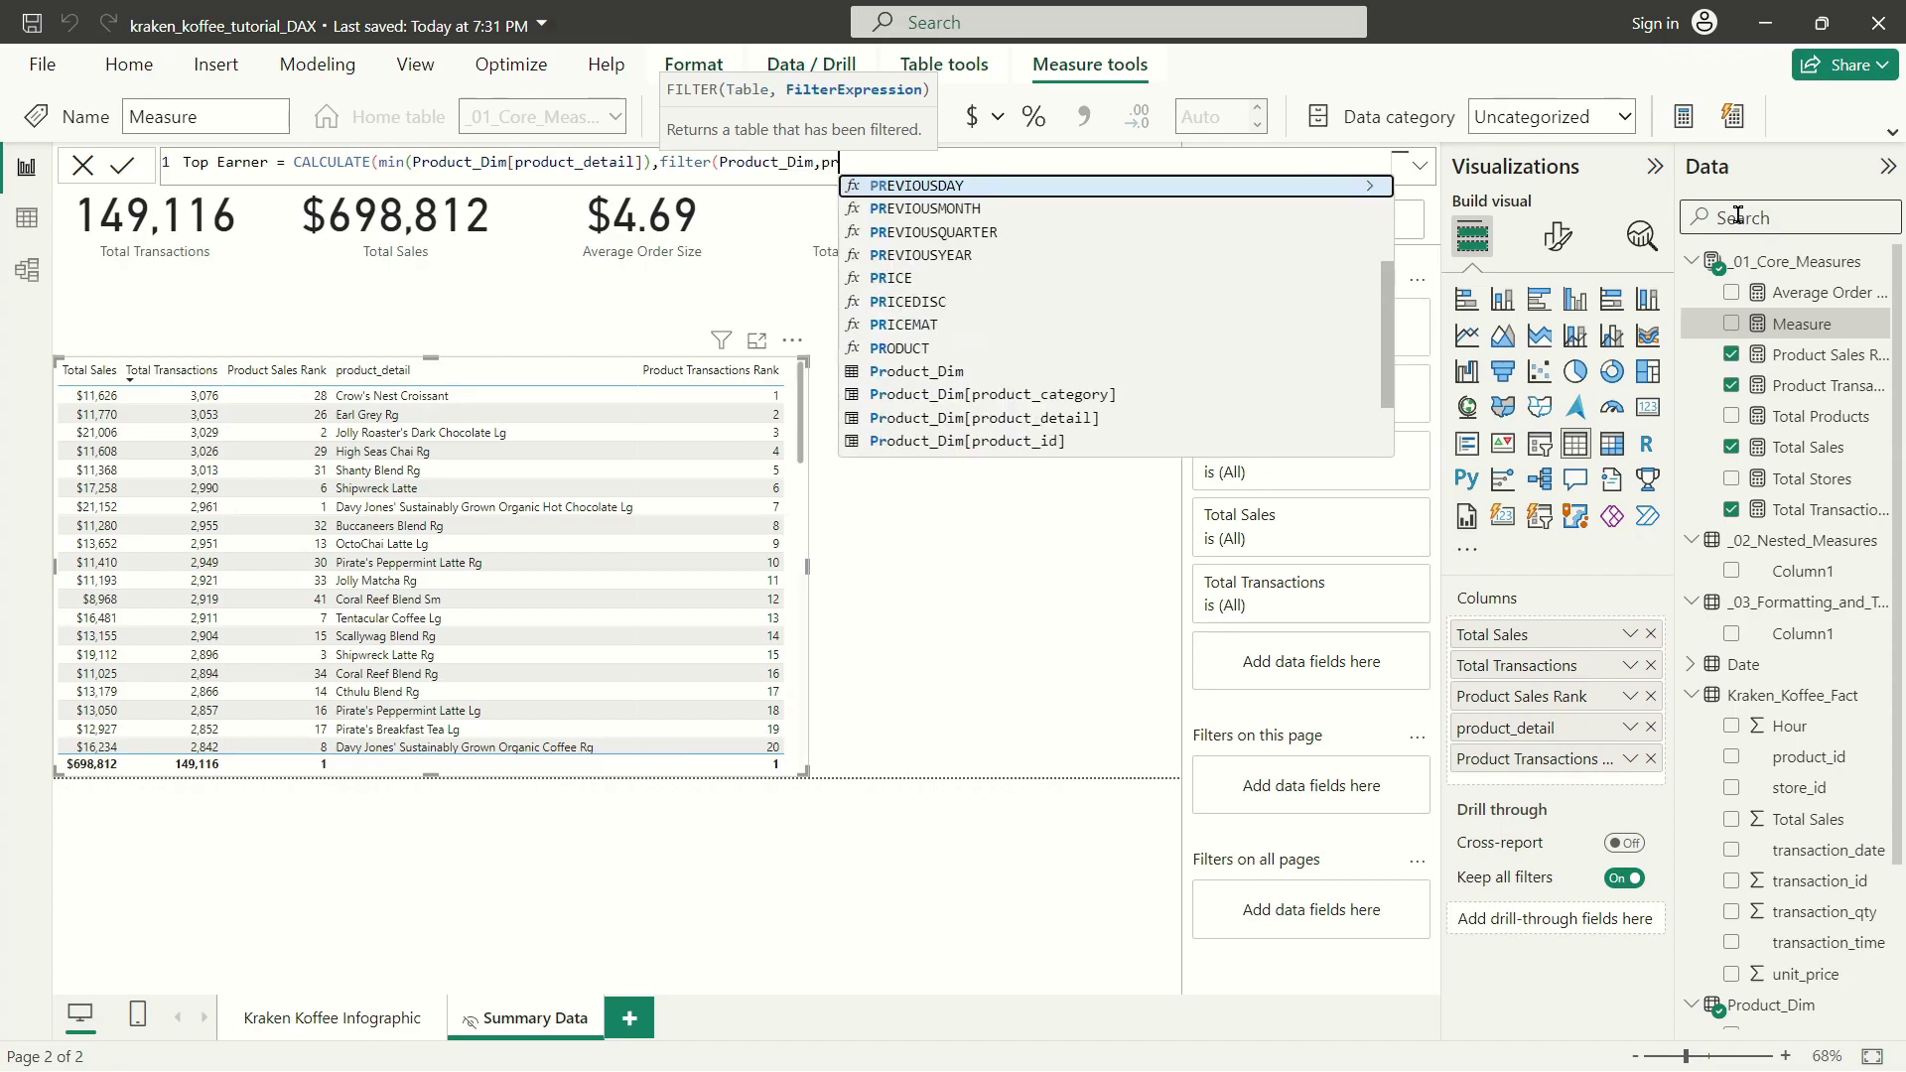
{"action": "type", "text": ","}
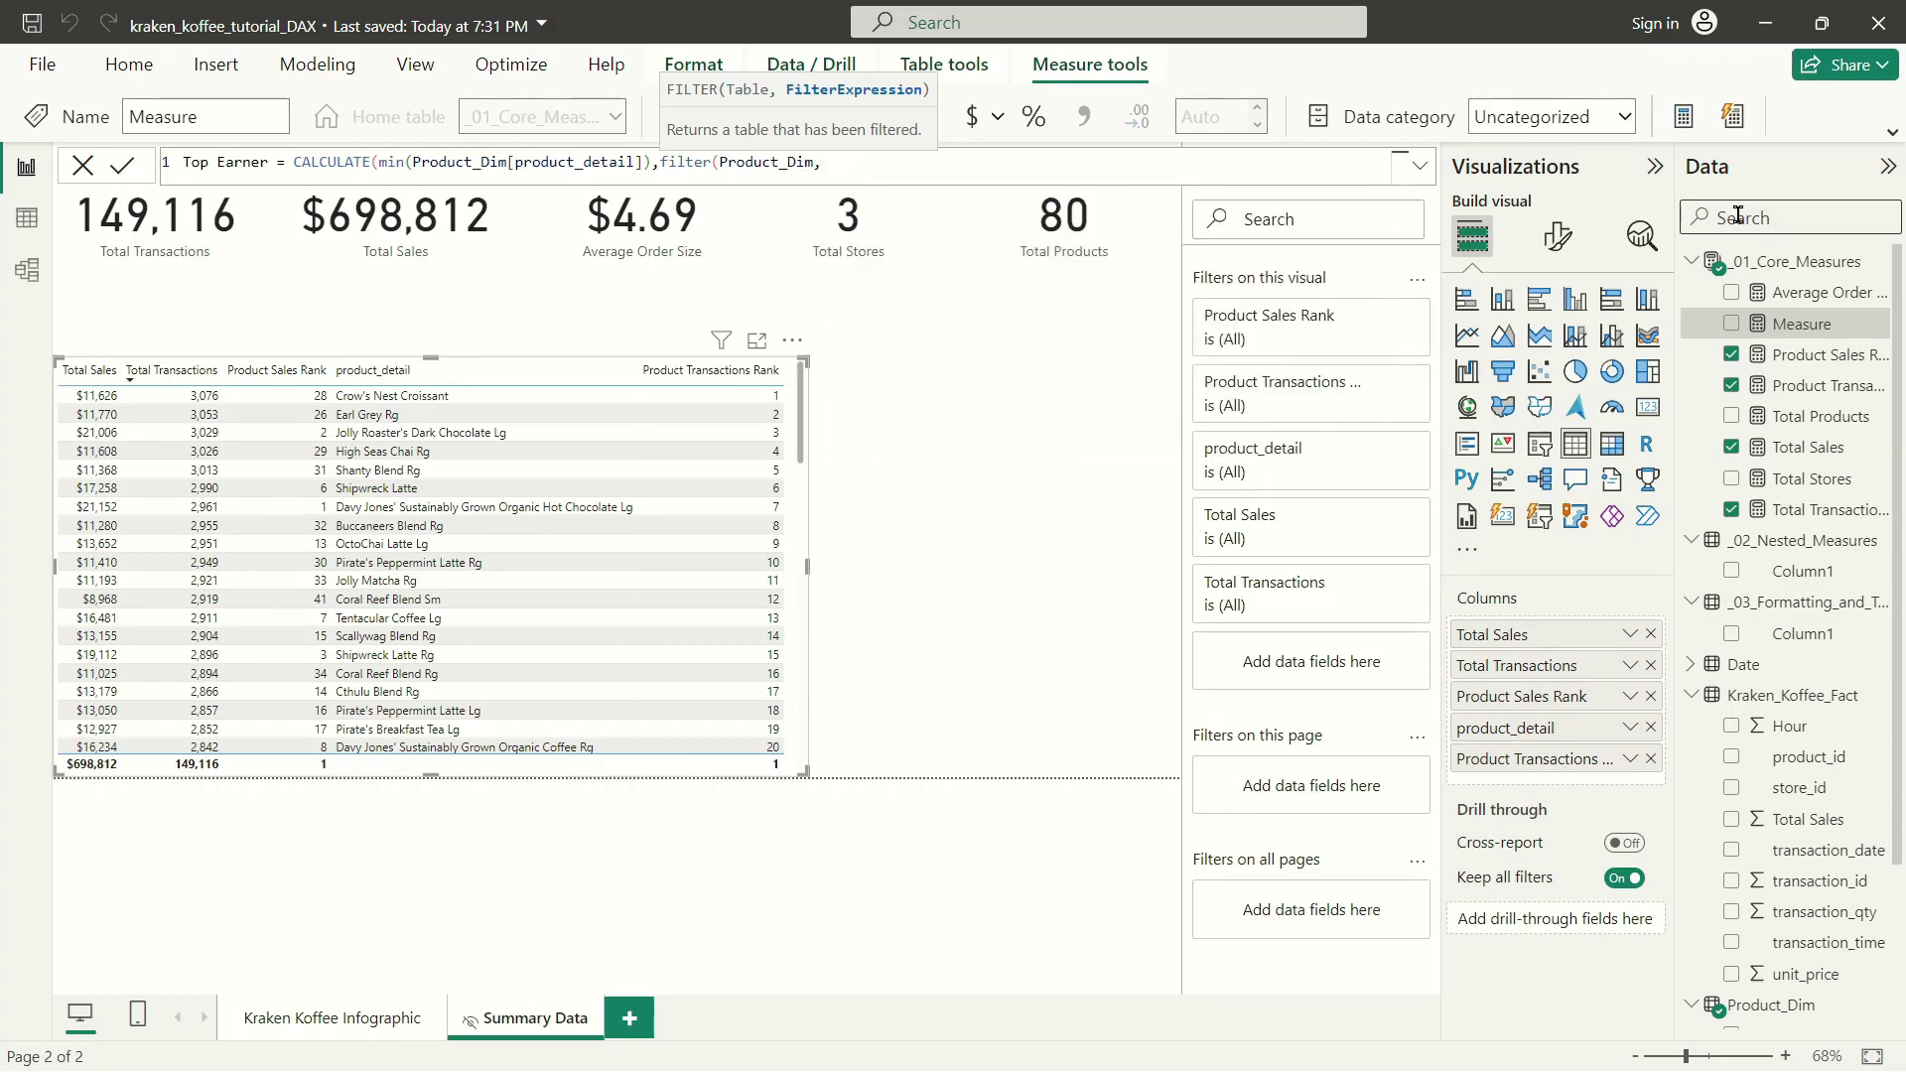
{"action": "type", "text": "rank"}
{"action": "key", "text": "Tab"}
{"action": "type", "text": "=1))"}
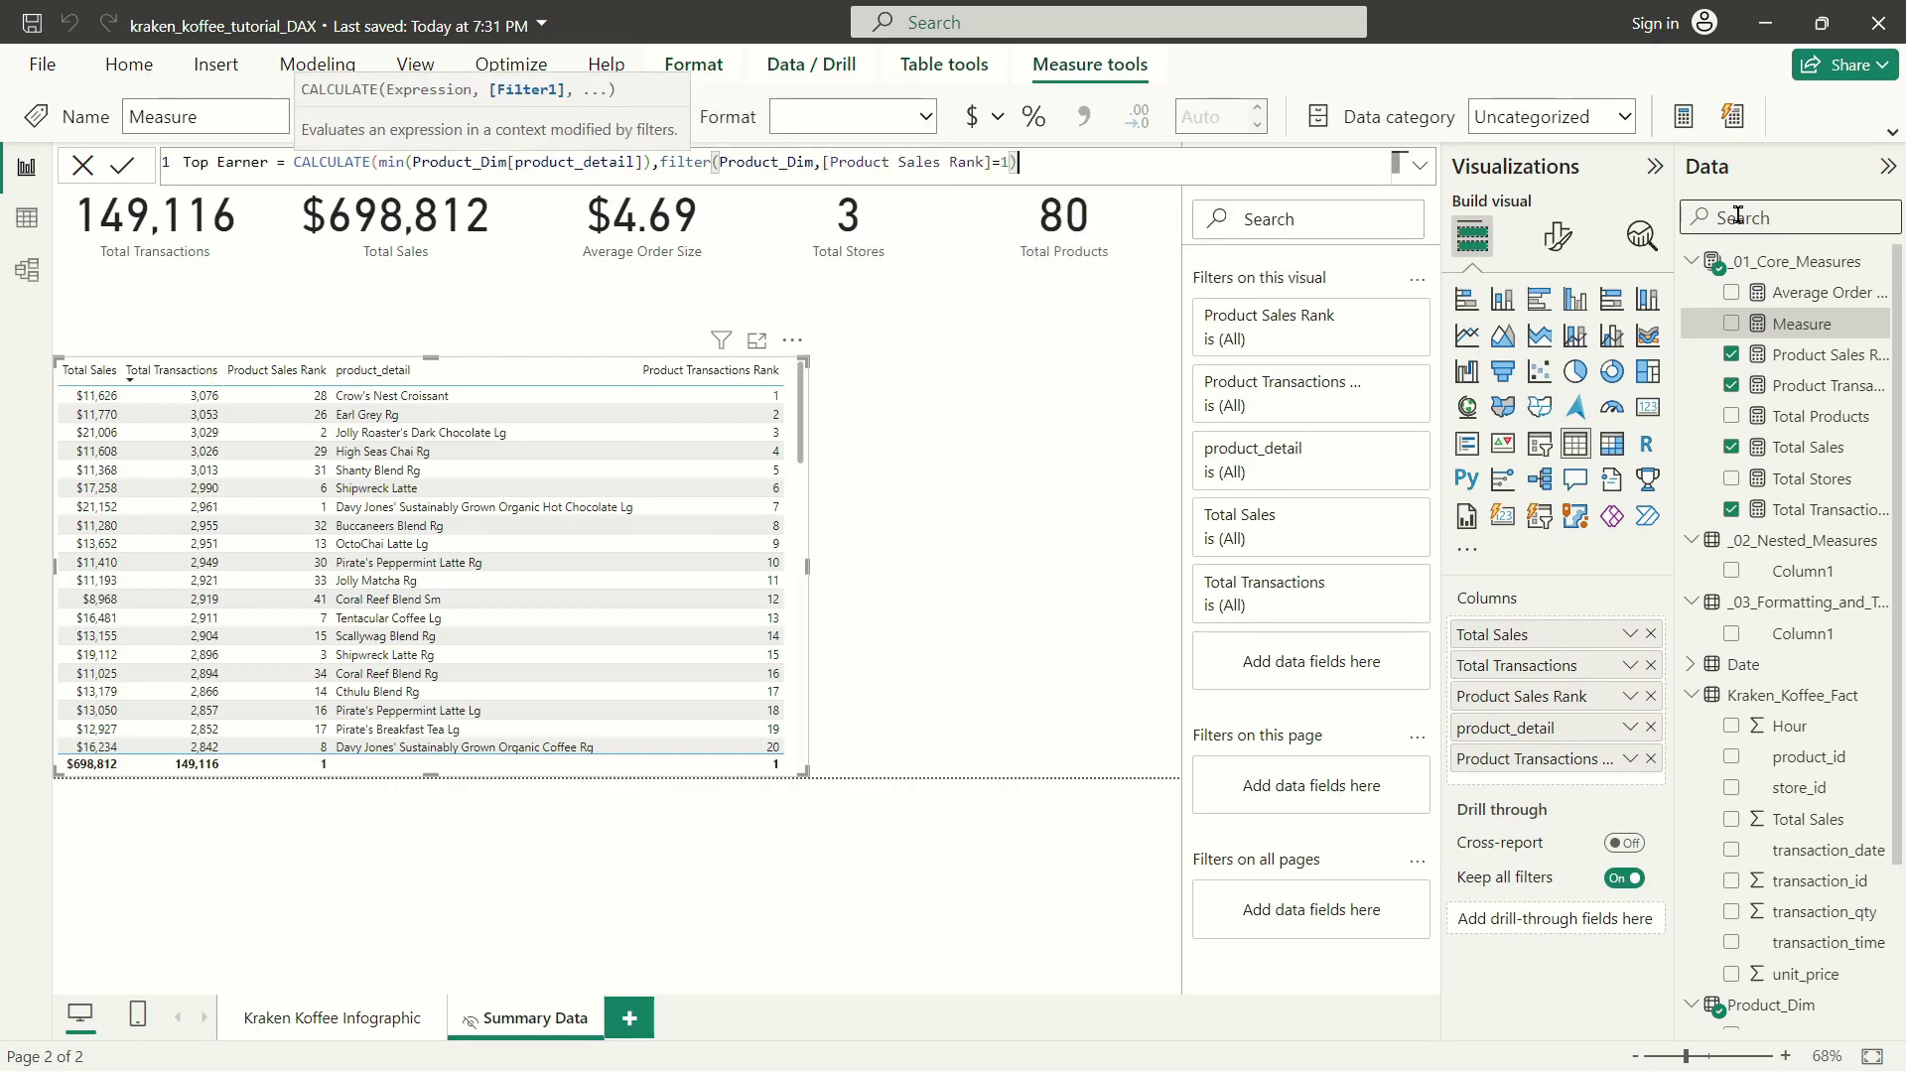
{"action": "key", "text": "Return"}
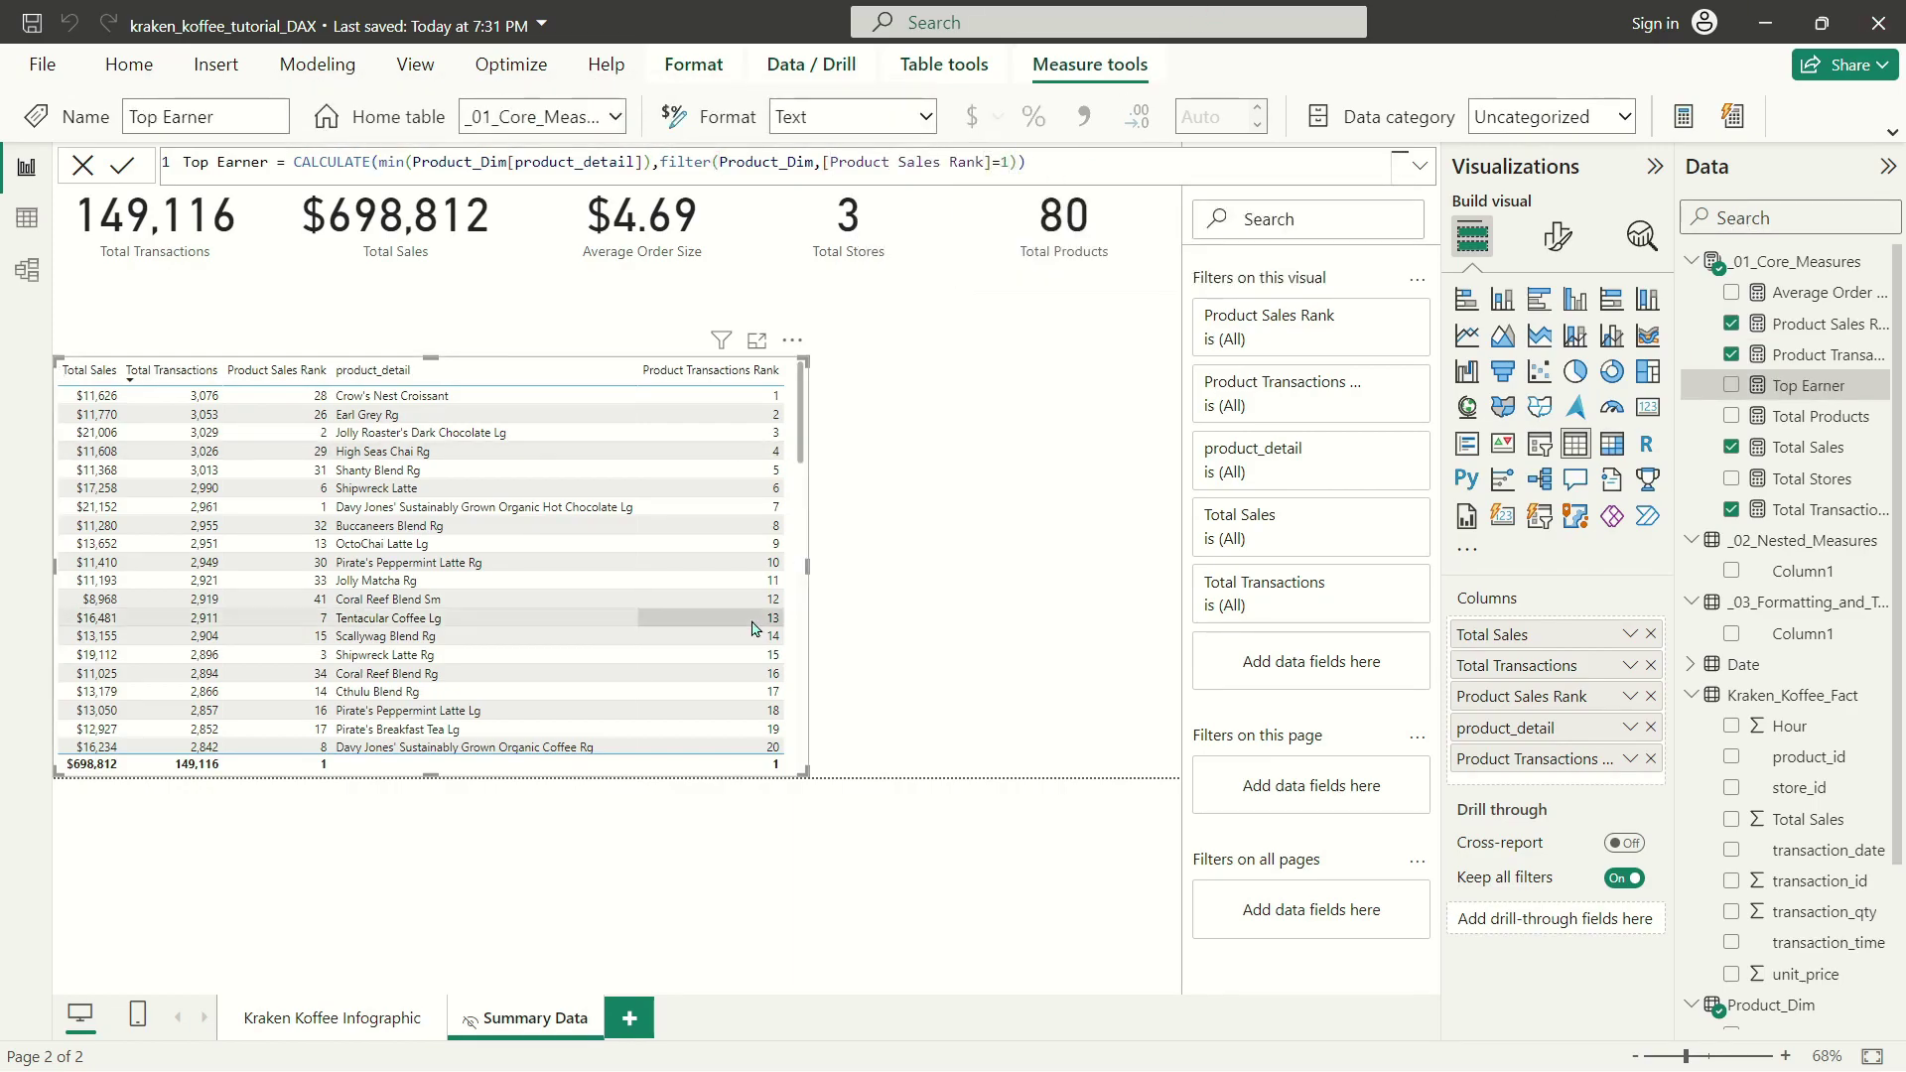
Place a copy of the Total Products card below the original and replace its field with Top Earner.
{"action": "key", "text": "Escape"}
{"action": "key", "text": "ctrl+v"}
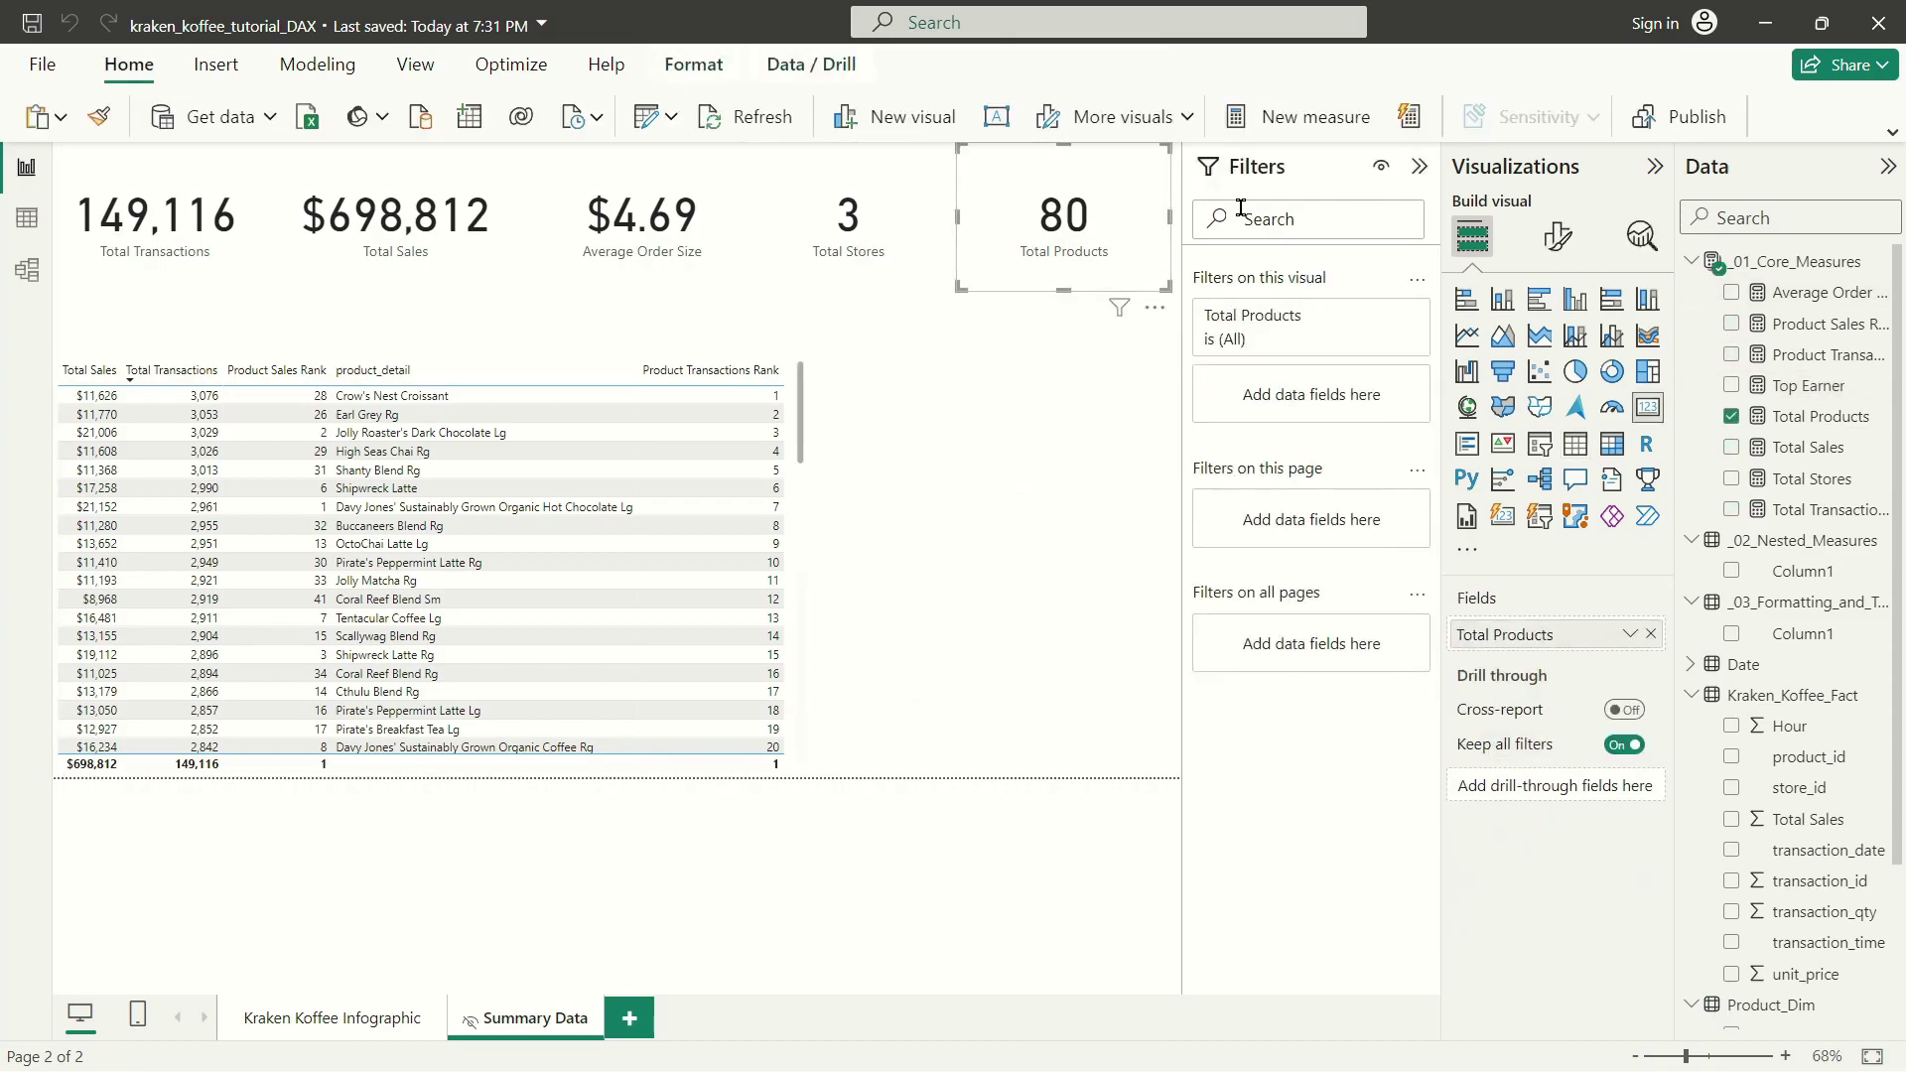
{"action": "left_click_drag", "start_coordinate": [1020, 236], "coordinate": [1029, 407]}
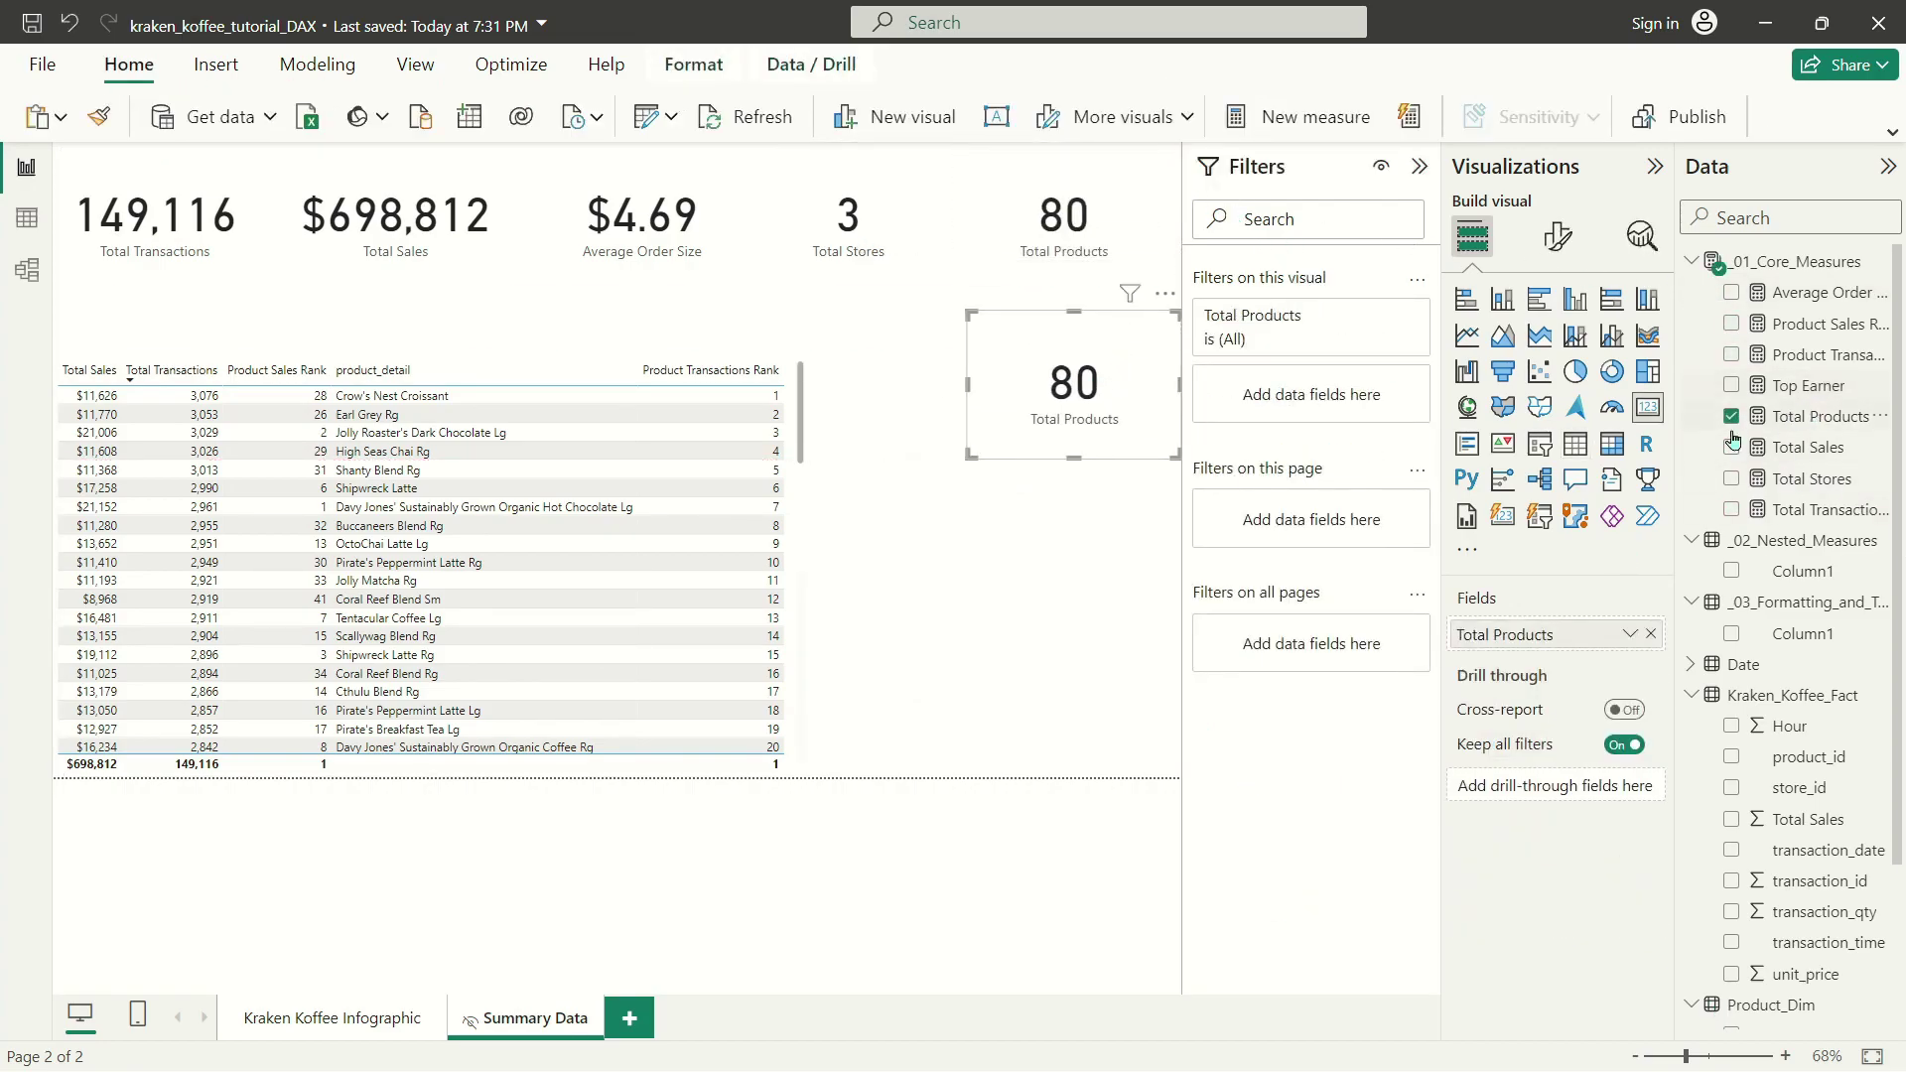
{"action": "left_click_drag", "start_coordinate": [1809, 387], "coordinate": [1530, 611]}
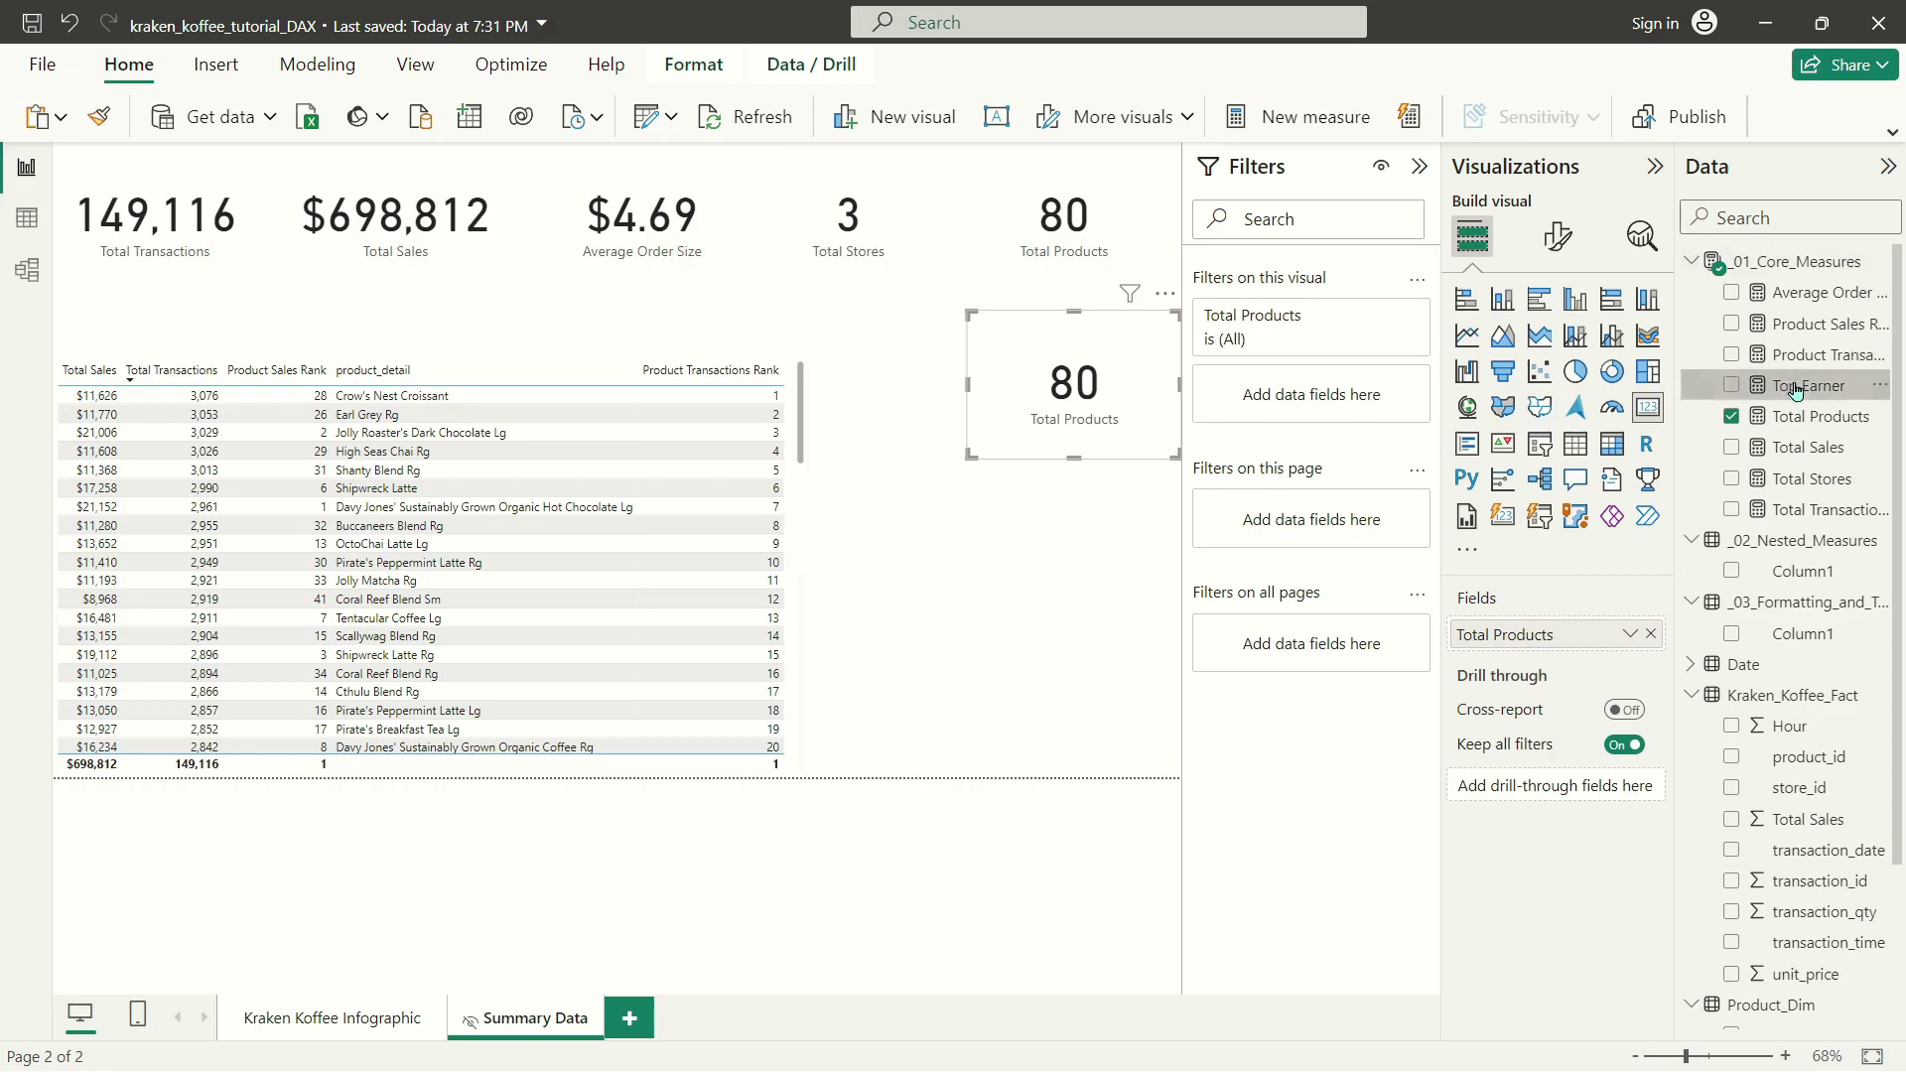
{"action": "left_click_drag", "start_coordinate": [1808, 385], "coordinate": [1561, 637]}
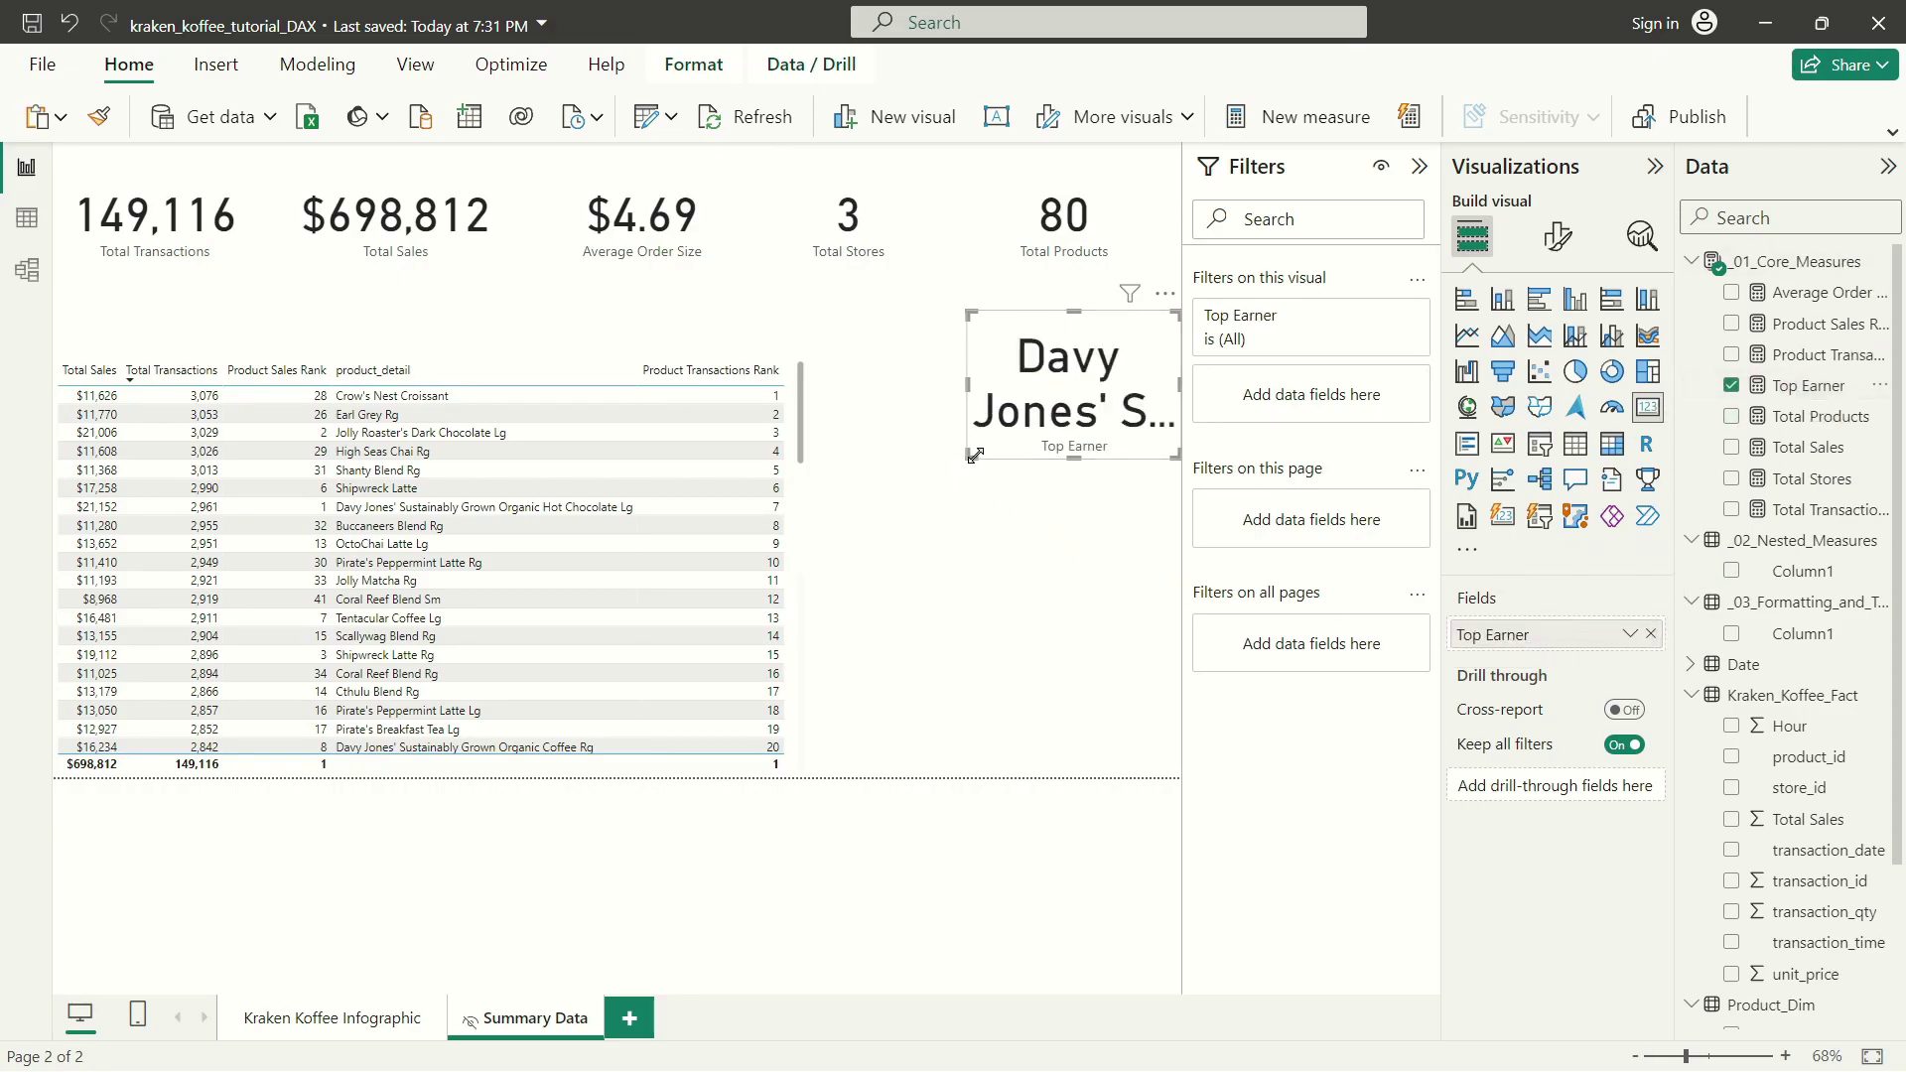
Resize the Top Earner card to fill the width beside the product table, and sort the table by Total Sales in descending order.
{"action": "left_click_drag", "start_coordinate": [970, 457], "coordinate": [812, 635]}
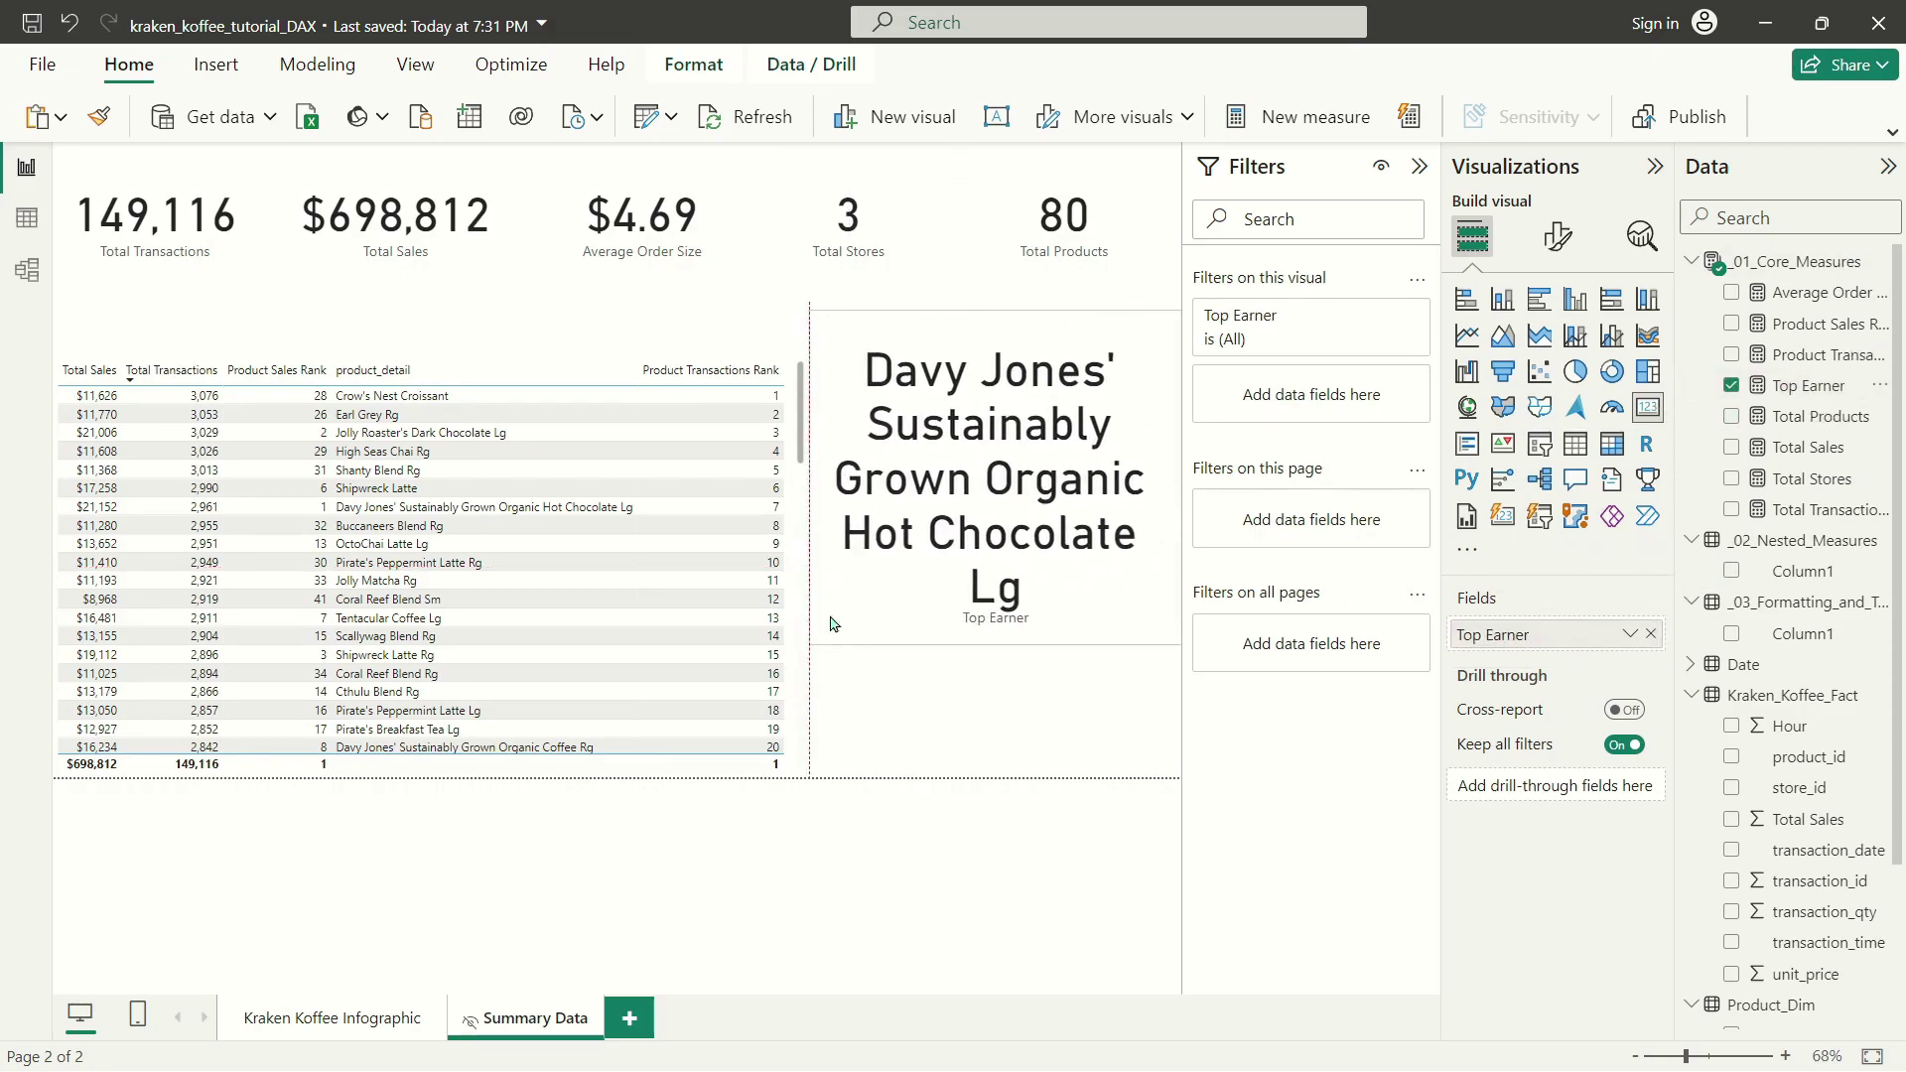
{"action": "left_click", "coordinate": [97, 372]}
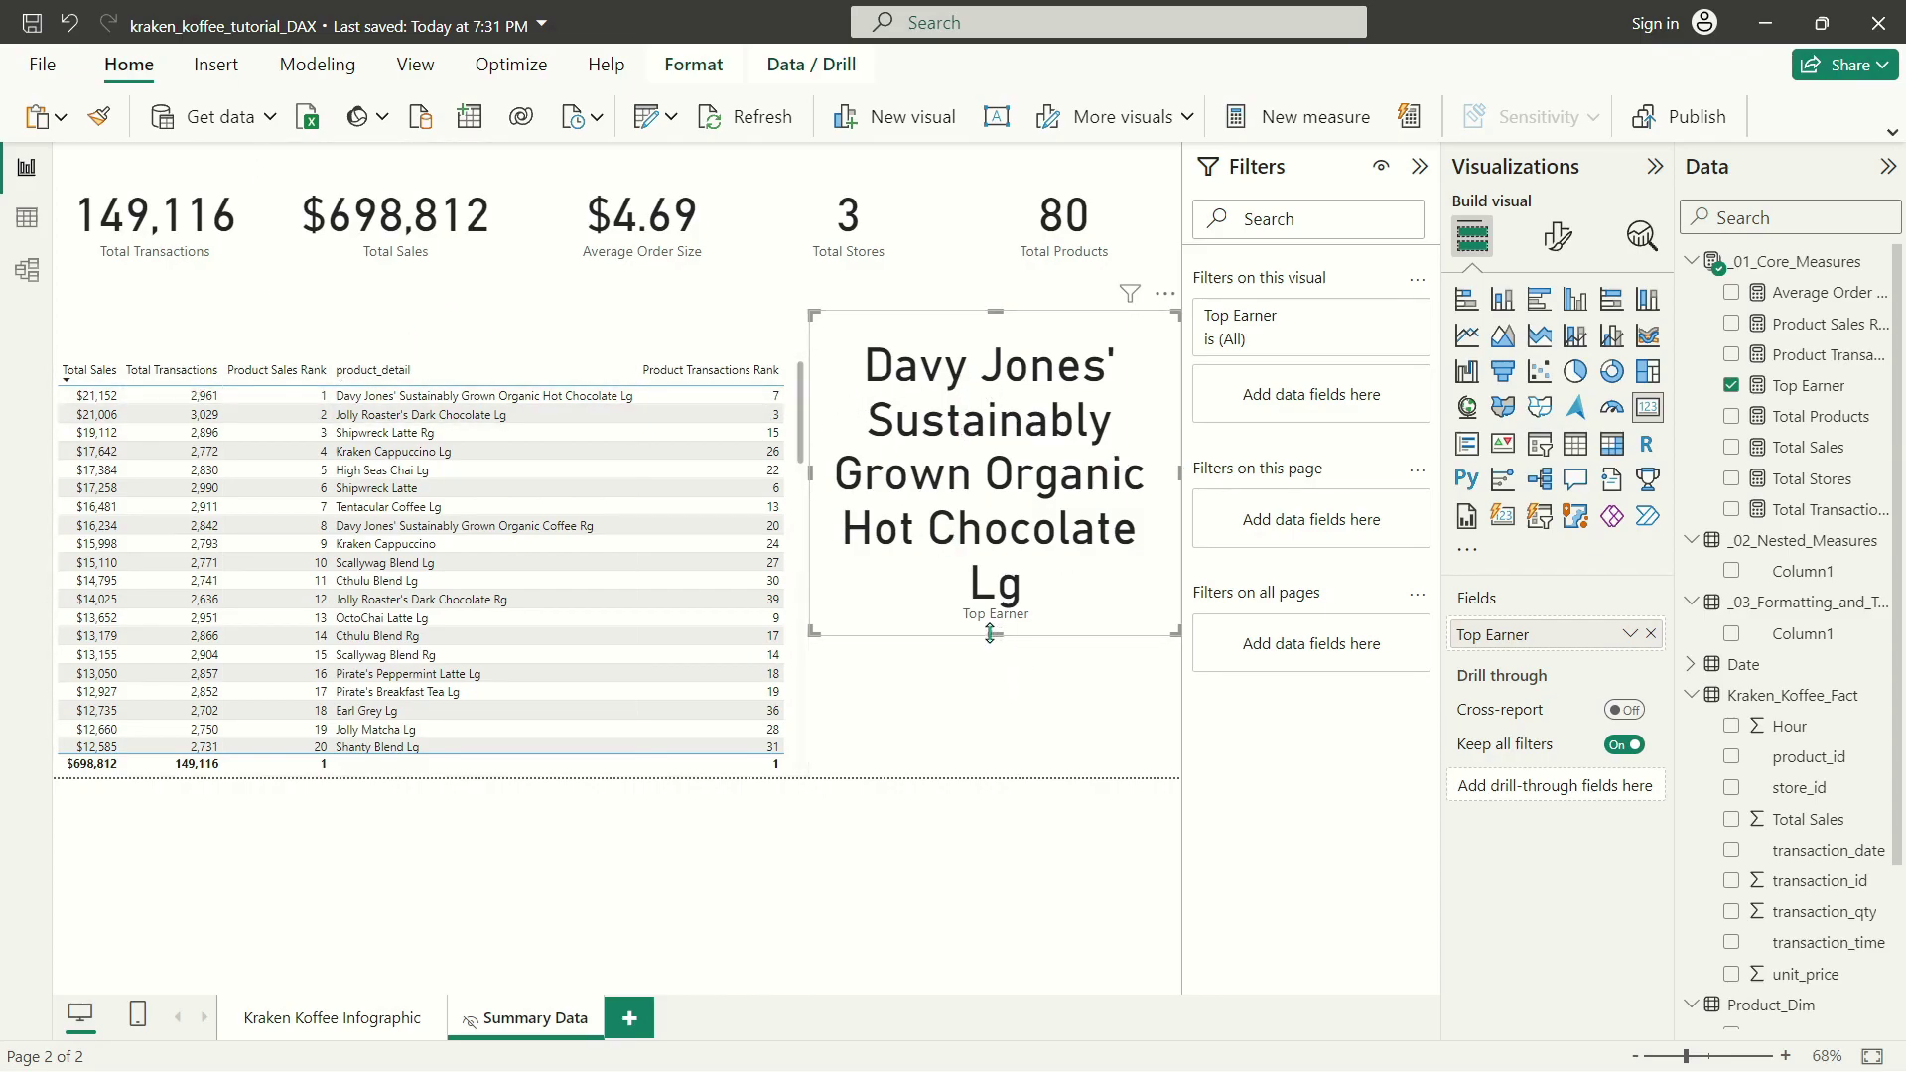
{"action": "left_click_drag", "start_coordinate": [990, 633], "coordinate": [1098, 522]}
{"action": "left_click_drag", "start_coordinate": [1080, 388], "coordinate": [1070, 355]}
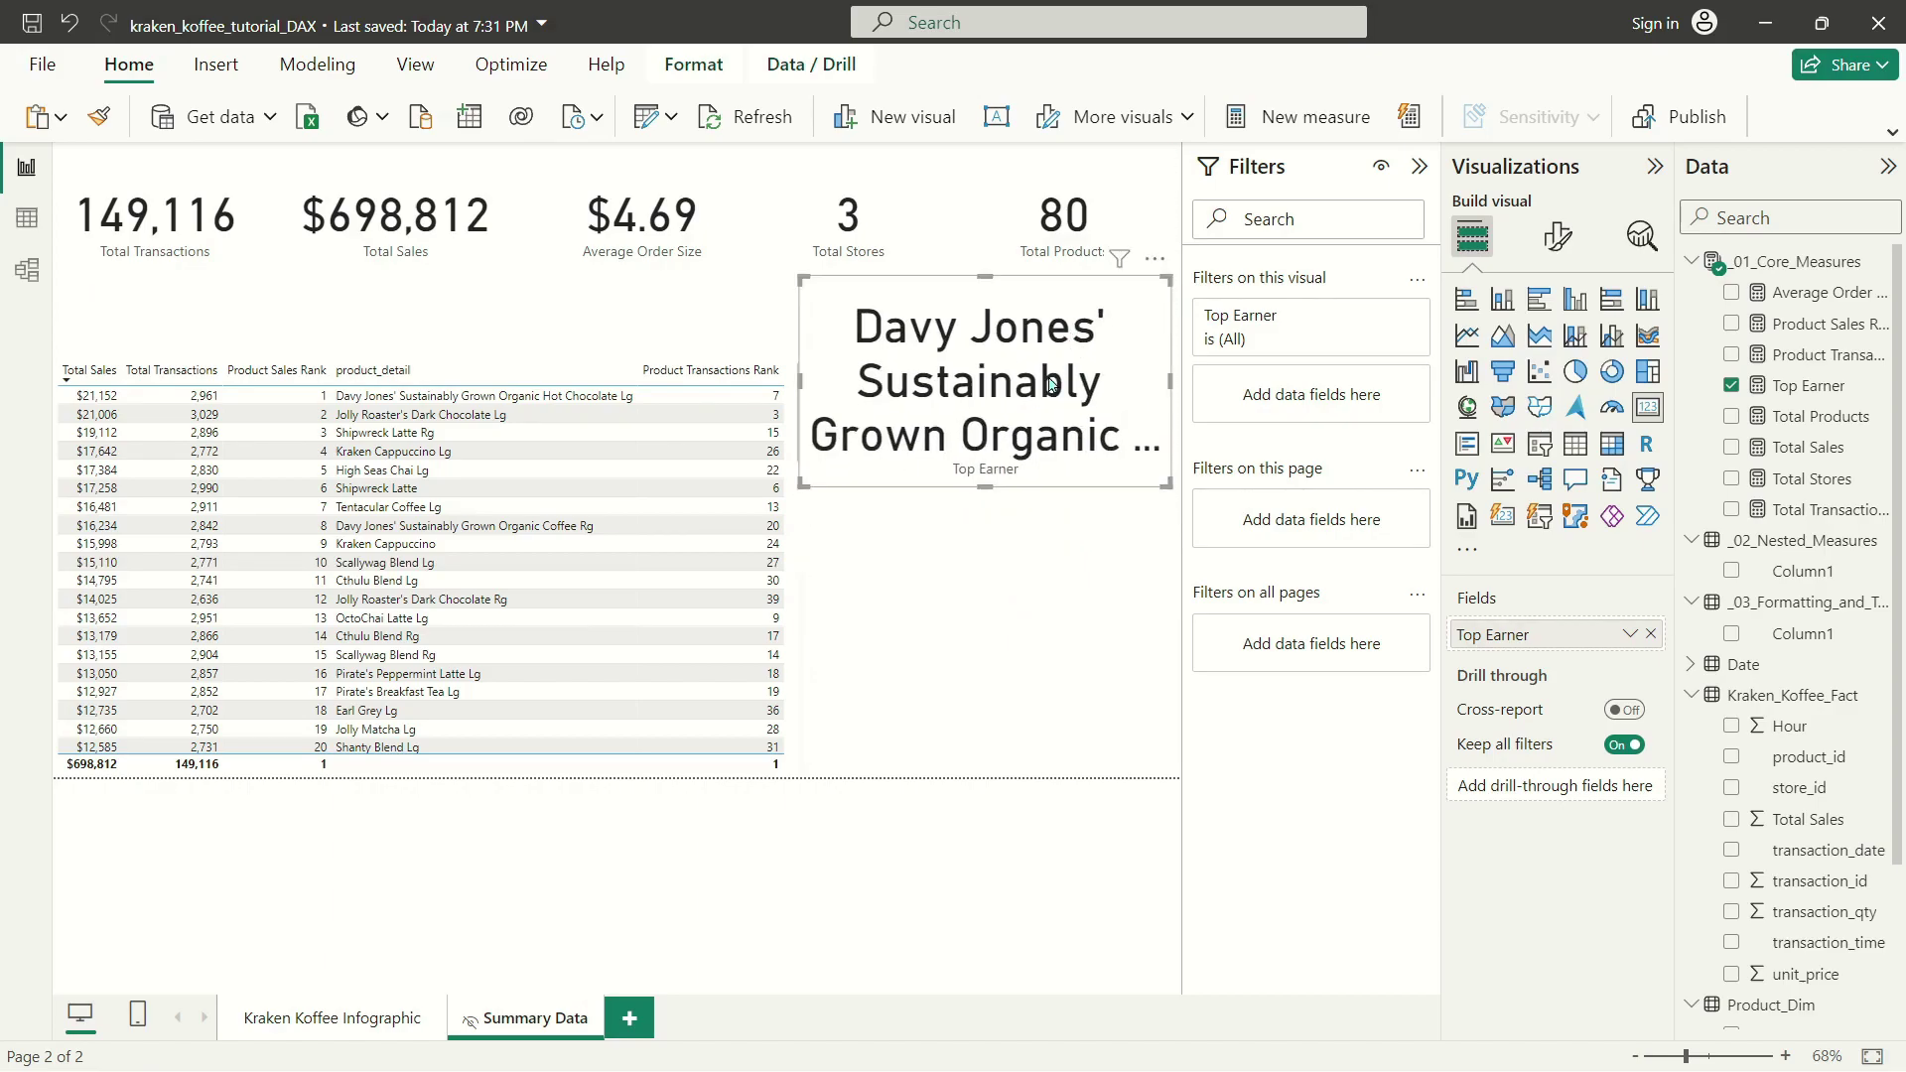
Duplicate the Top Earner card below the original, and start a measure named Most Popular Seller from a copy of the Top Earner formula.
{"action": "key", "text": "ctrl+c"}
{"action": "key", "text": "ctrl+v"}
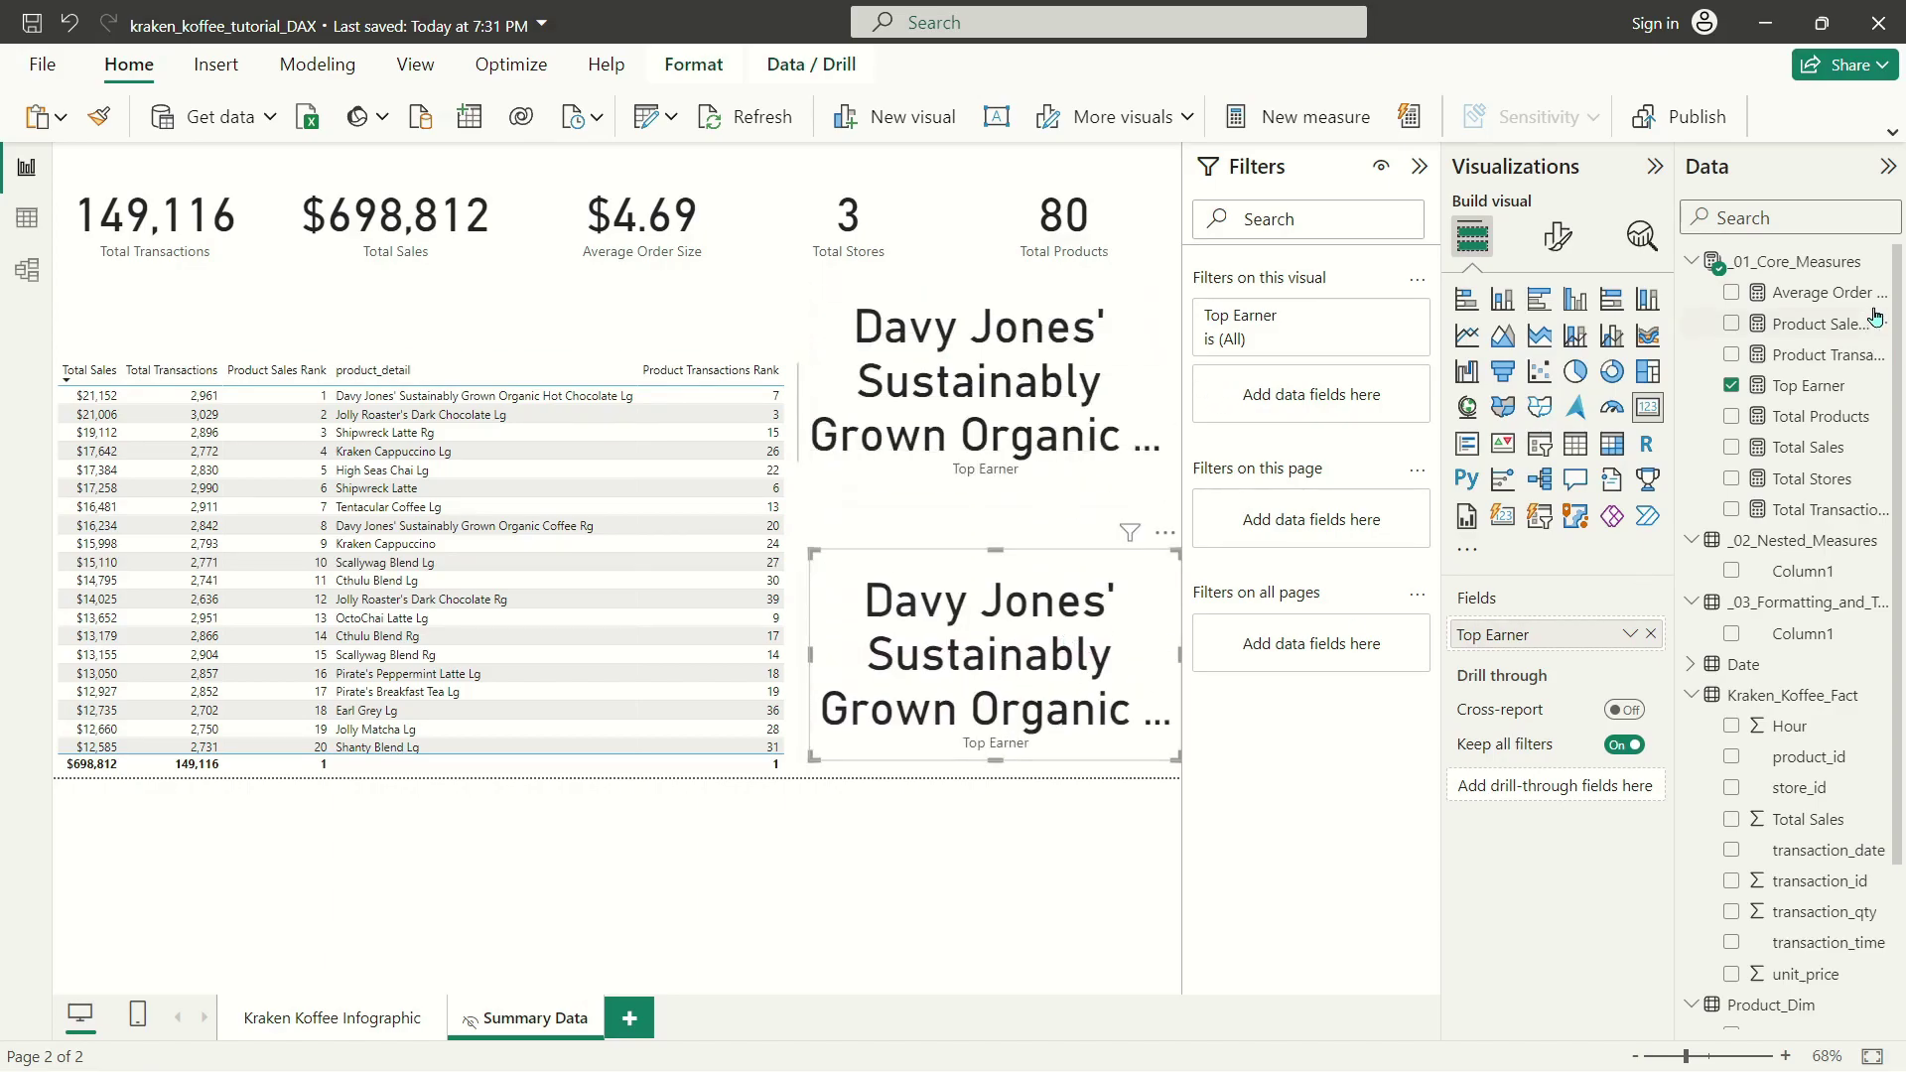
{"action": "right_click", "coordinate": [1829, 386]}
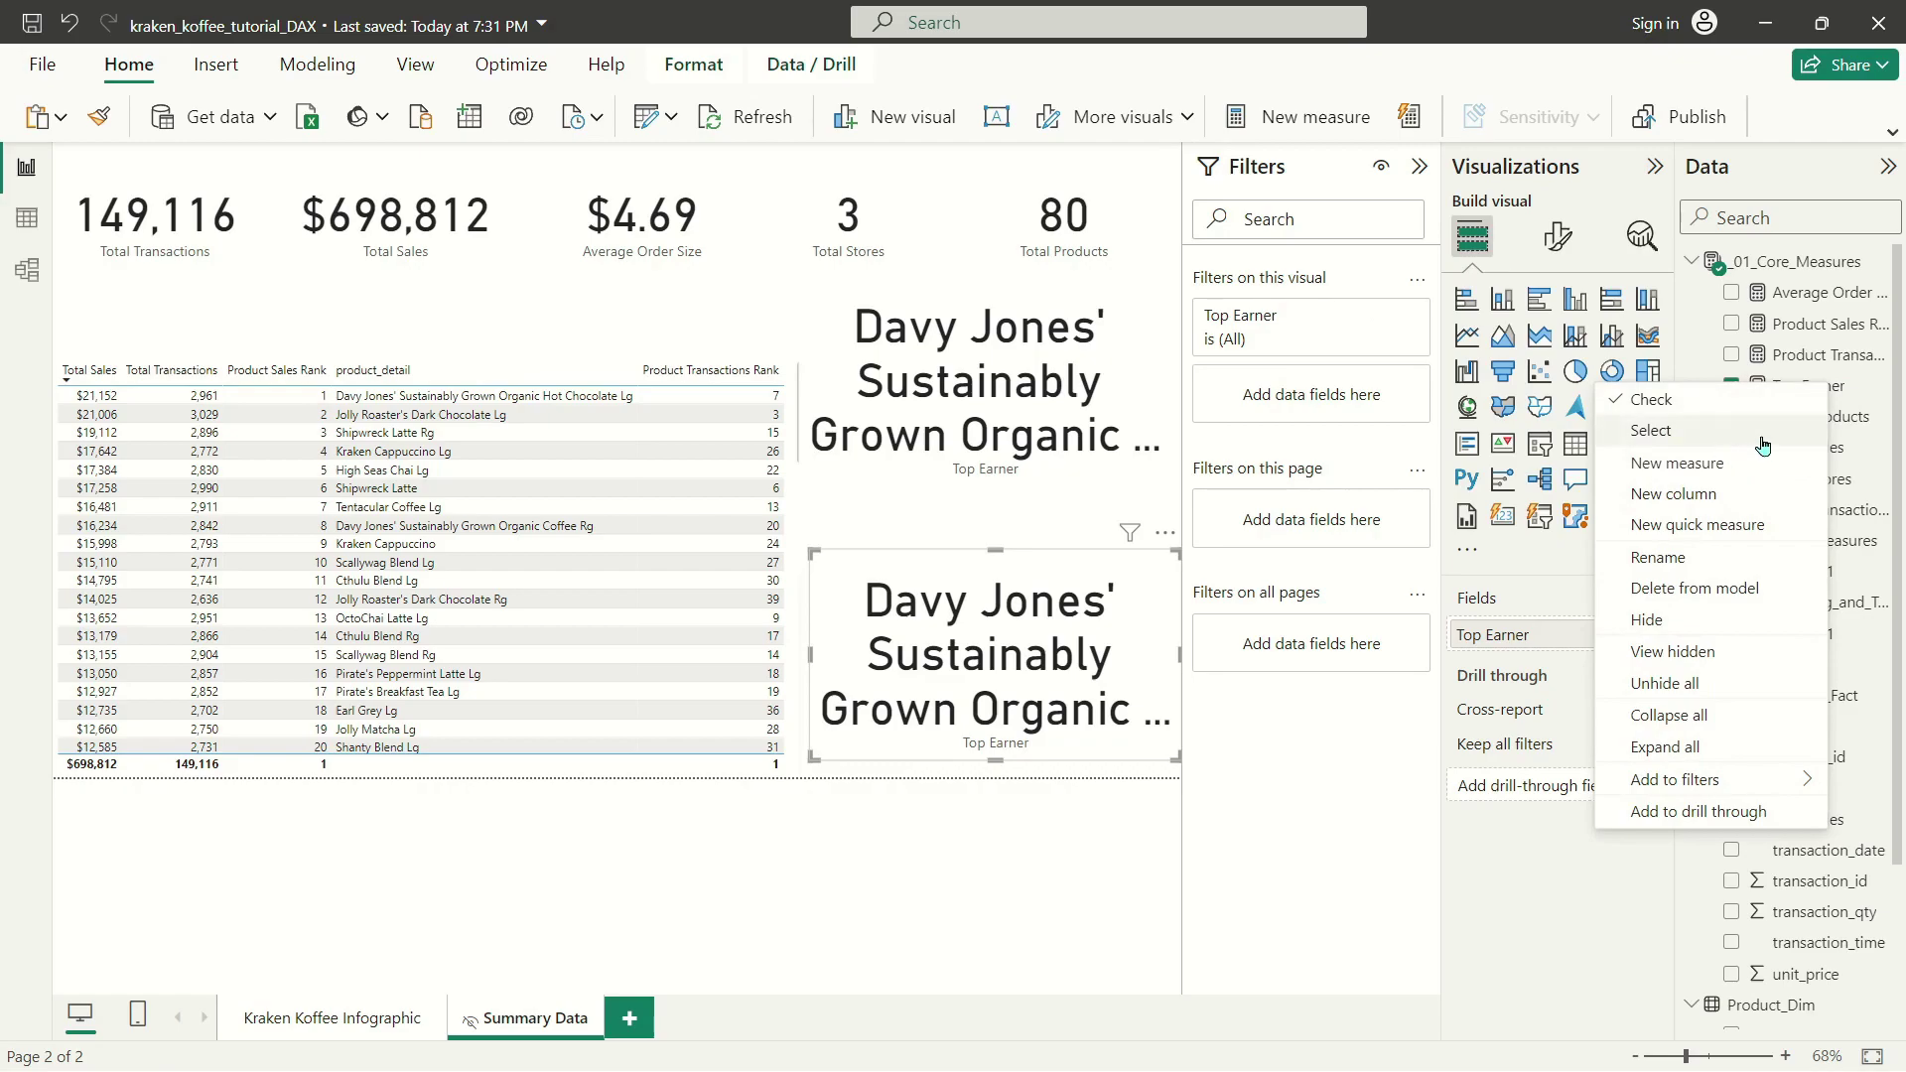
{"action": "left_click", "coordinate": [1763, 445]}
{"action": "triple_click", "coordinate": [898, 161]}
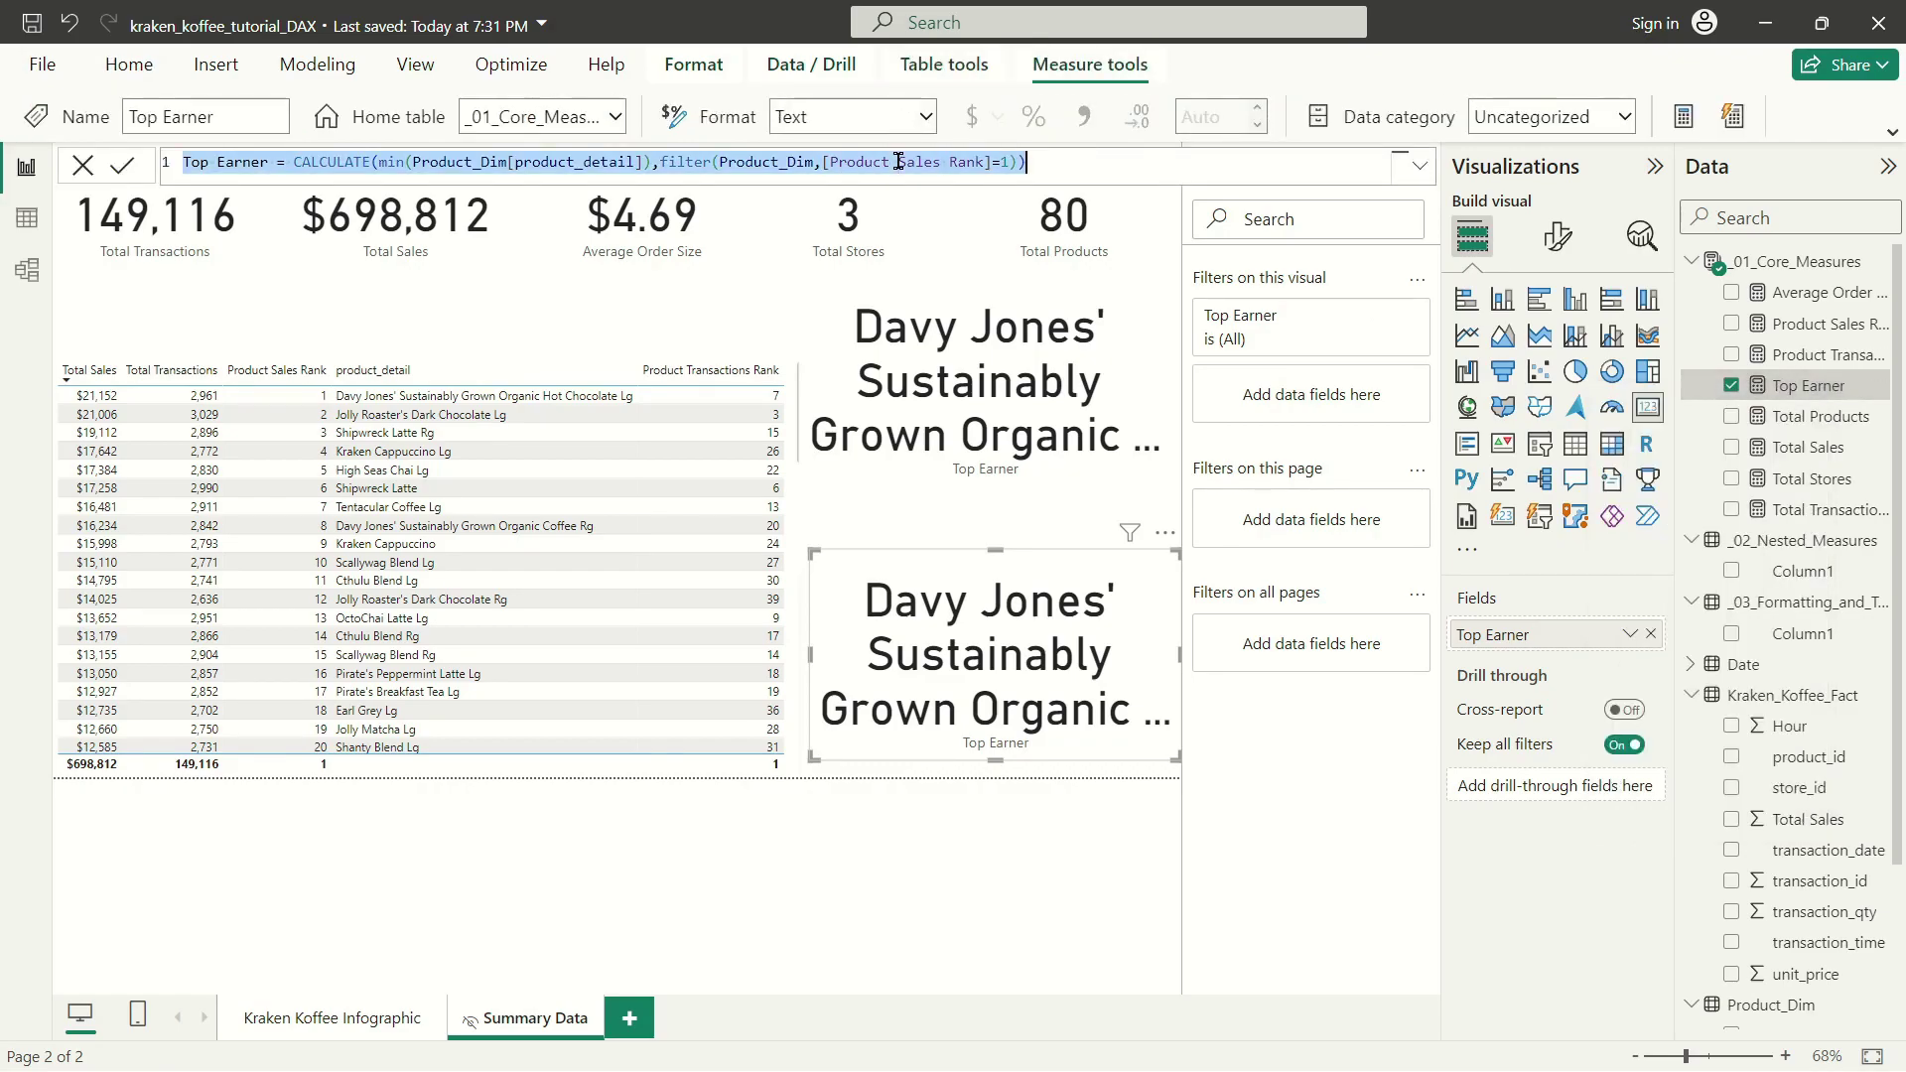
{"action": "left_click", "coordinate": [1679, 127]}
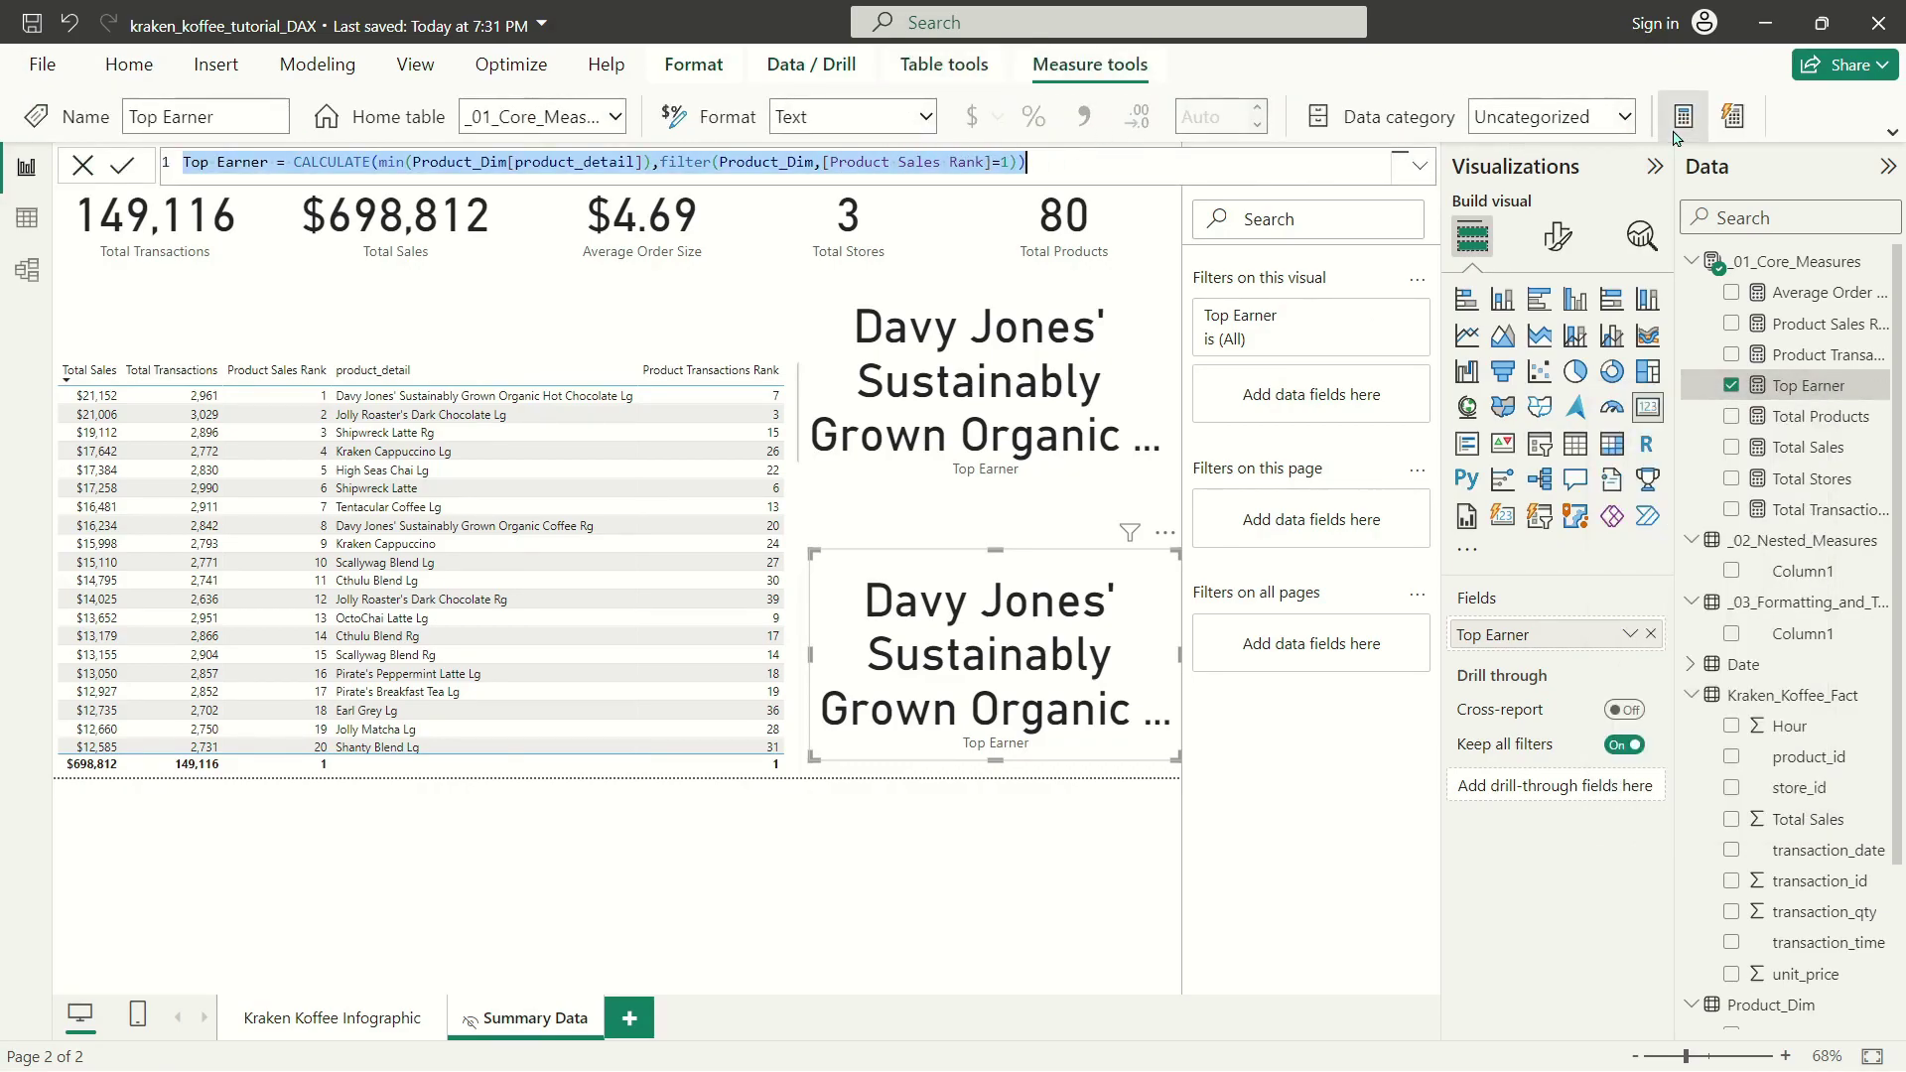
{"action": "key", "text": "ctrl+v"}
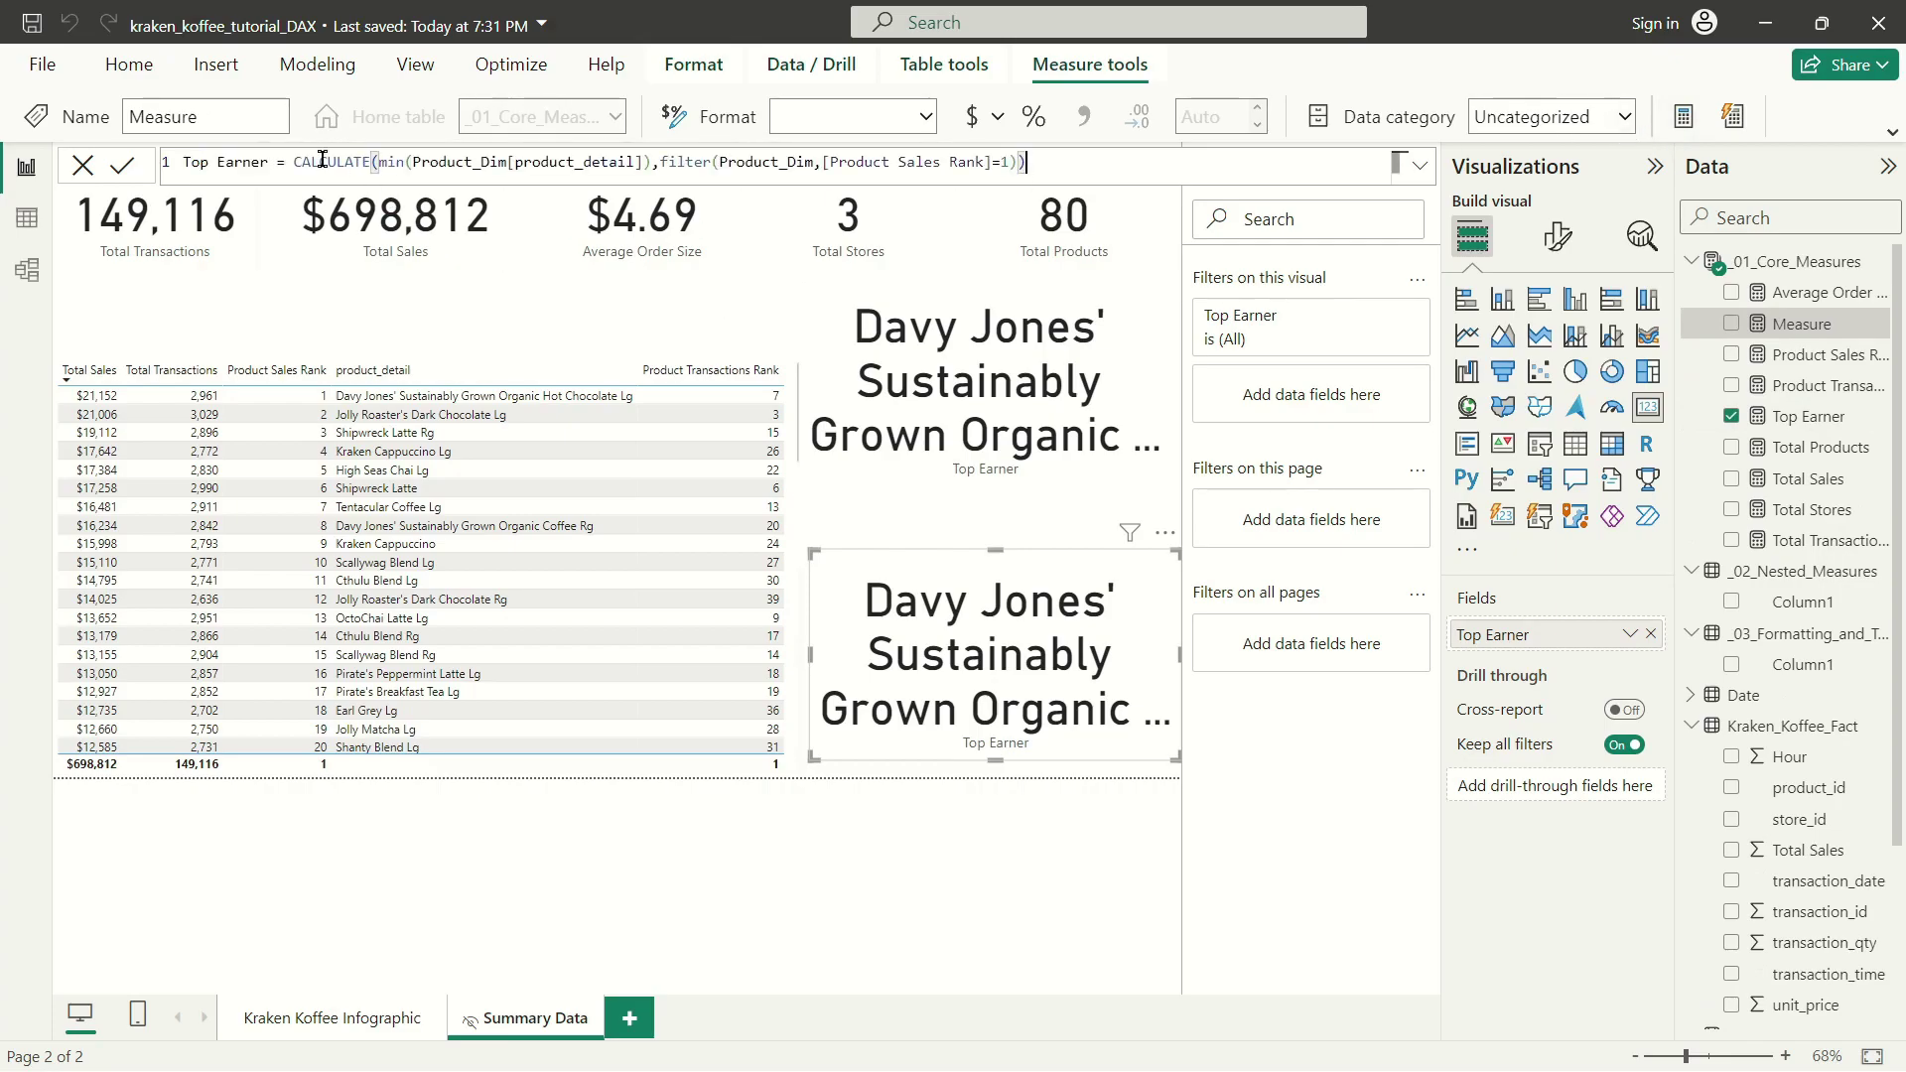
{"action": "double_click", "coordinate": [241, 162]}
{"action": "left_click_drag", "start_coordinate": [266, 162], "coordinate": [134, 164]}
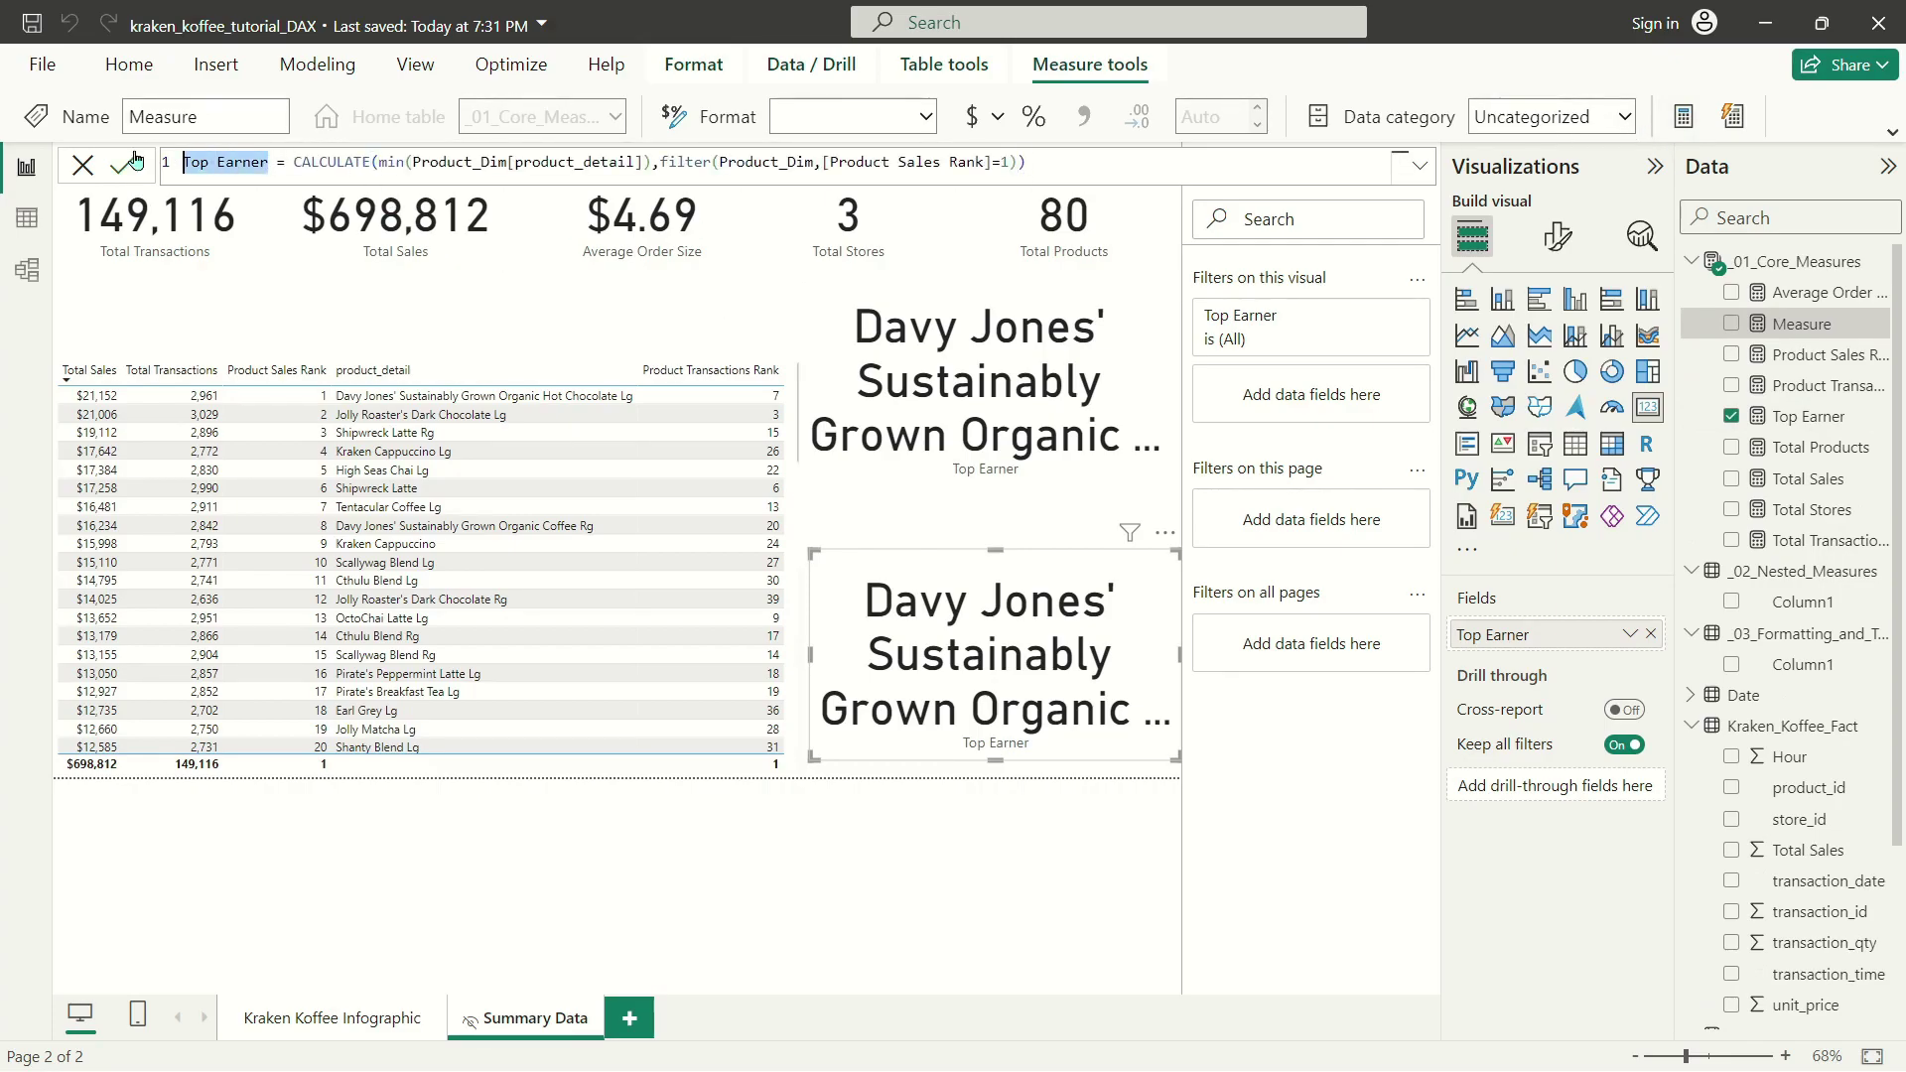
{"action": "type", "text": "Most Popular Seller"}
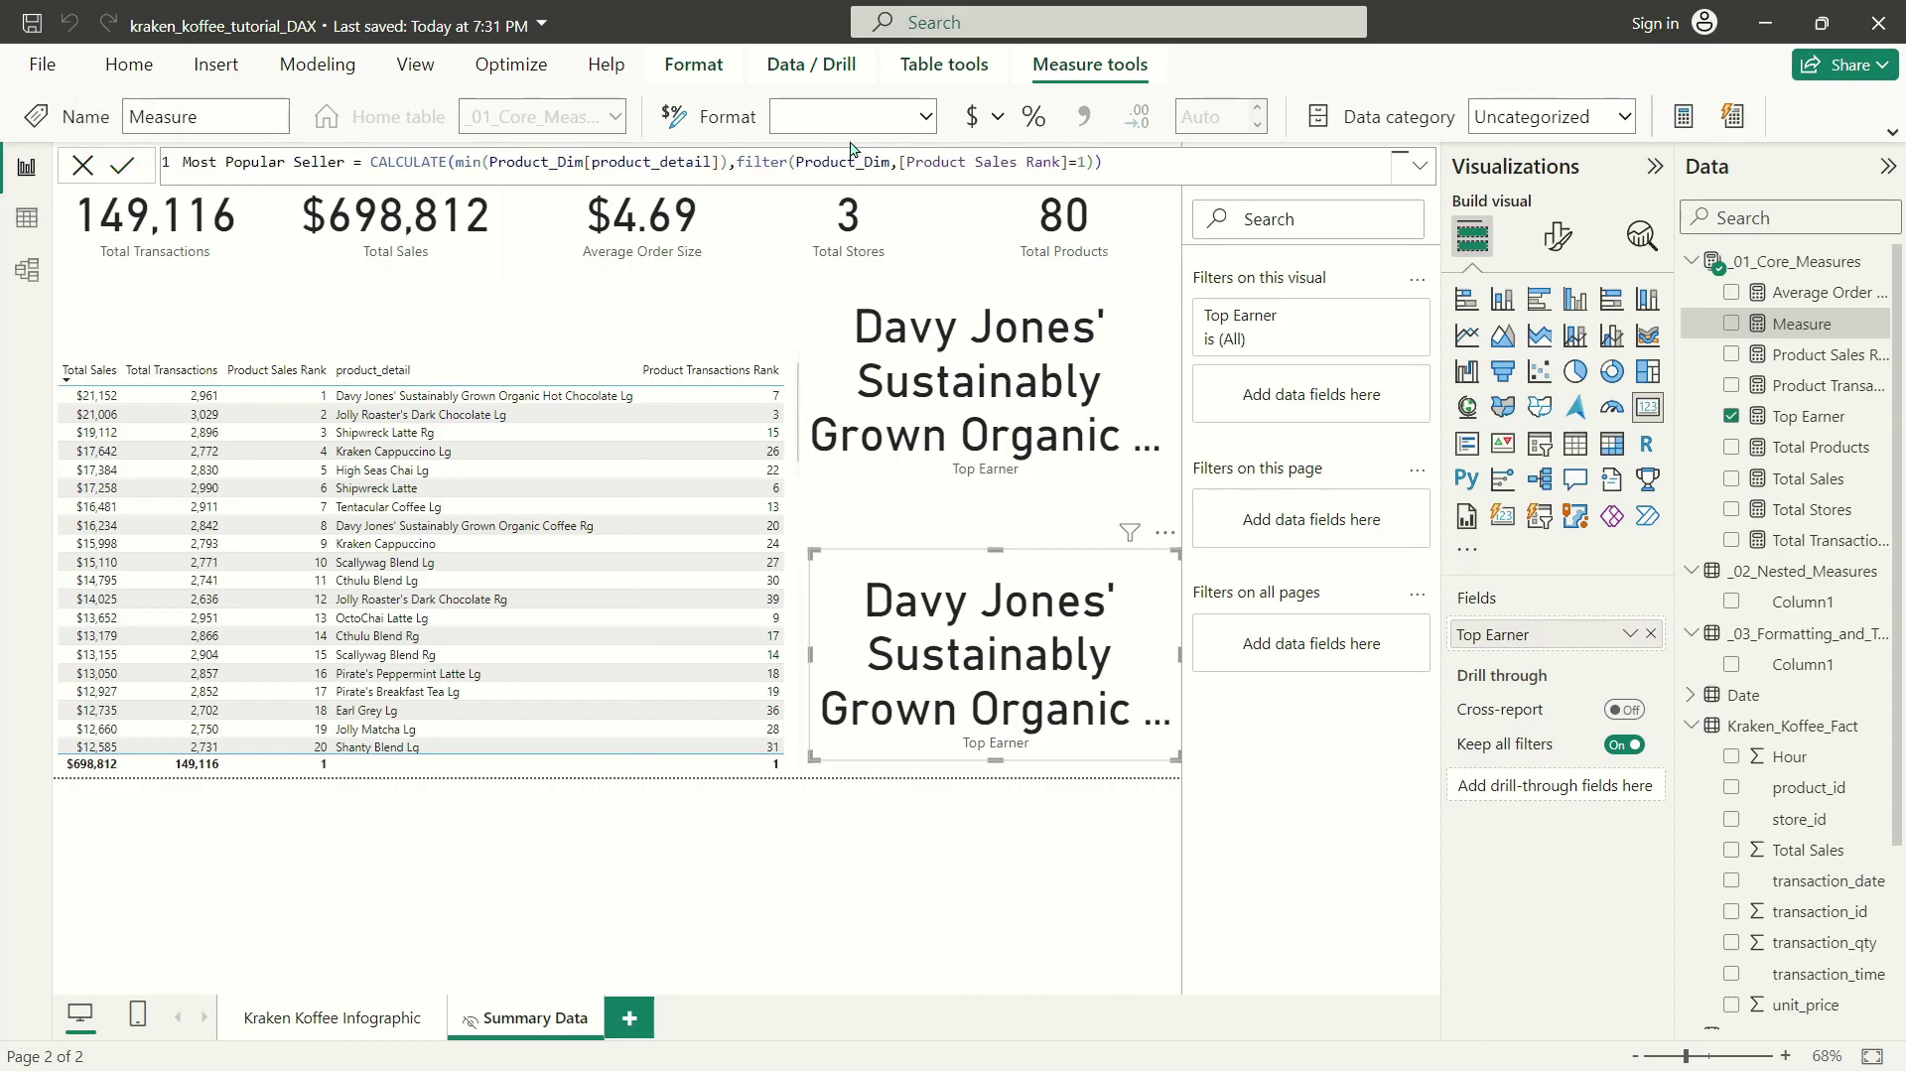
Change the rank in the Most Popular Seller filter condition to [Product Transactions Rank] and commit the measure.
{"action": "double_click", "coordinate": [995, 163]}
{"action": "type", "text": "Trans"}
{"action": "key", "text": "Tab"}
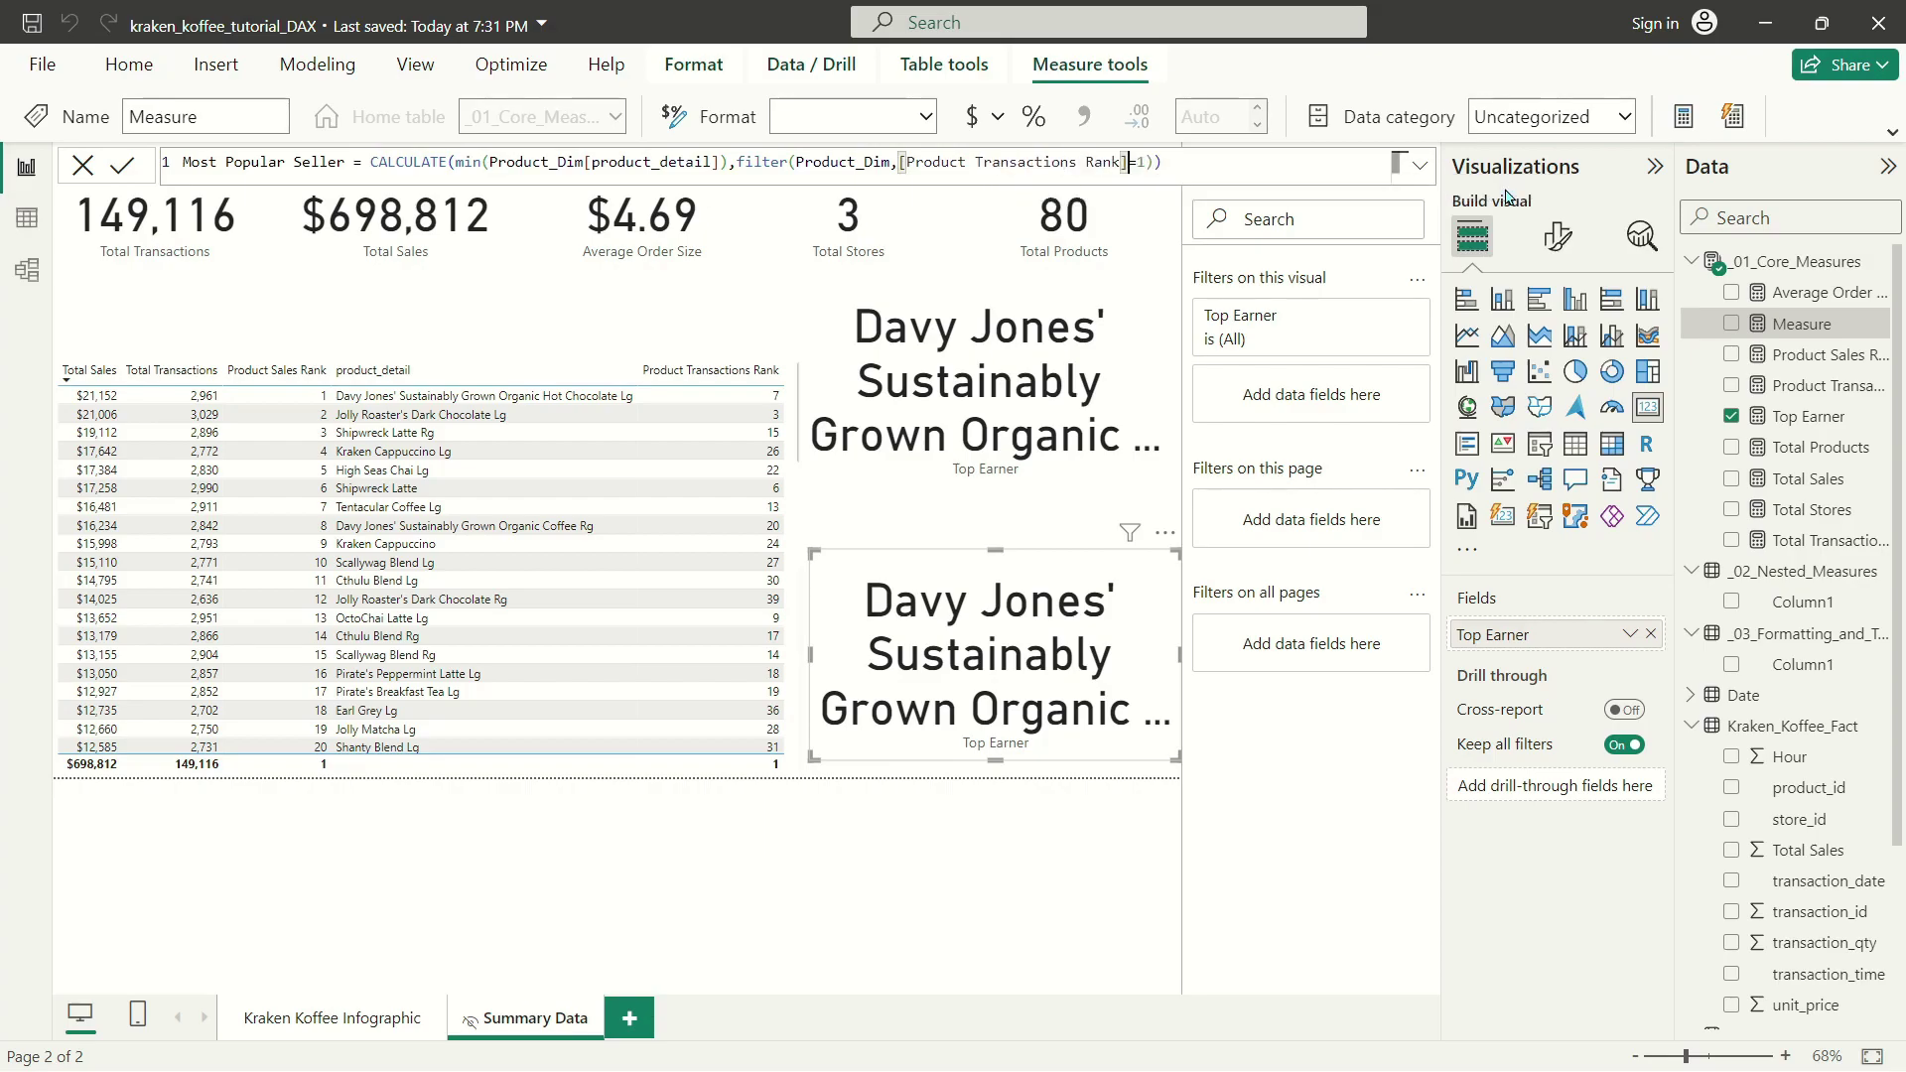
{"action": "key", "text": "Return"}
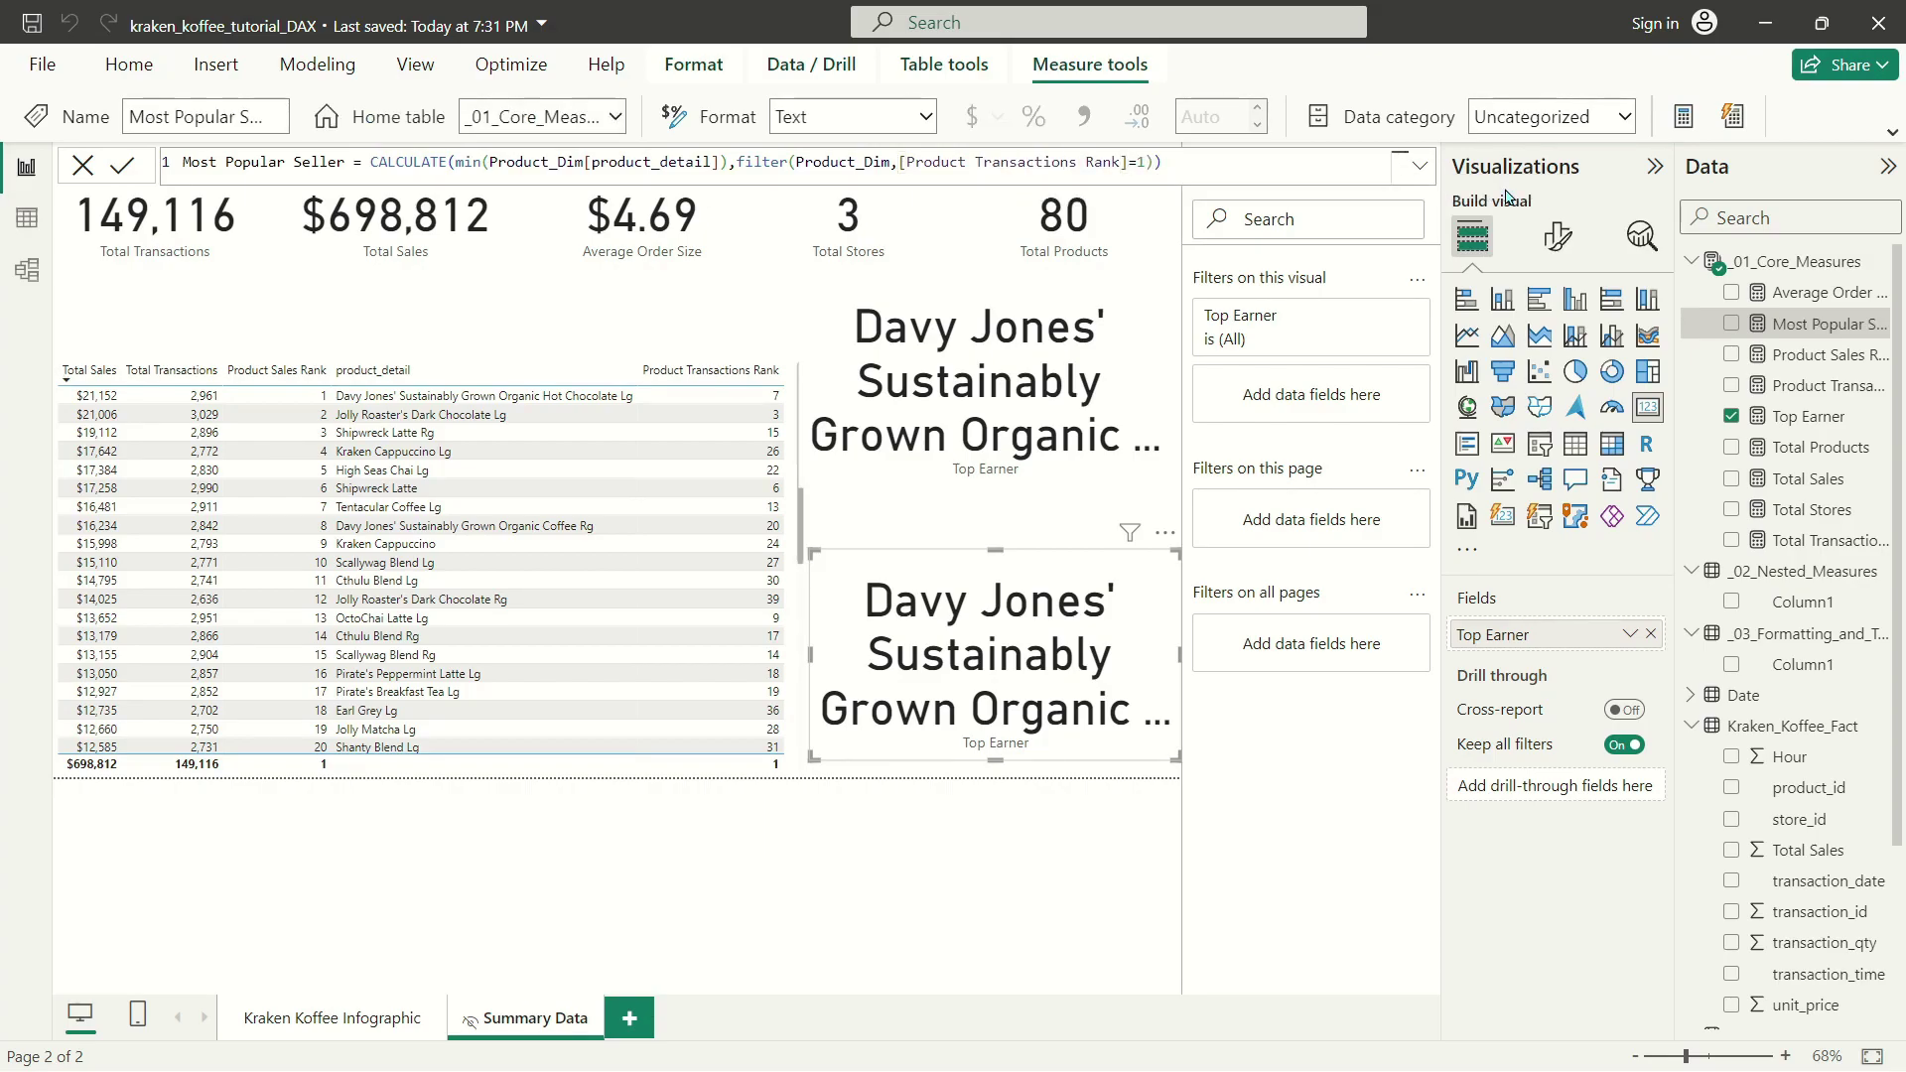
Replace the duplicate card's field with Most Popular Seller, and sort the product table by Total Transactions in descending order.
{"action": "left_click_drag", "start_coordinate": [1821, 324], "coordinate": [1548, 635]}
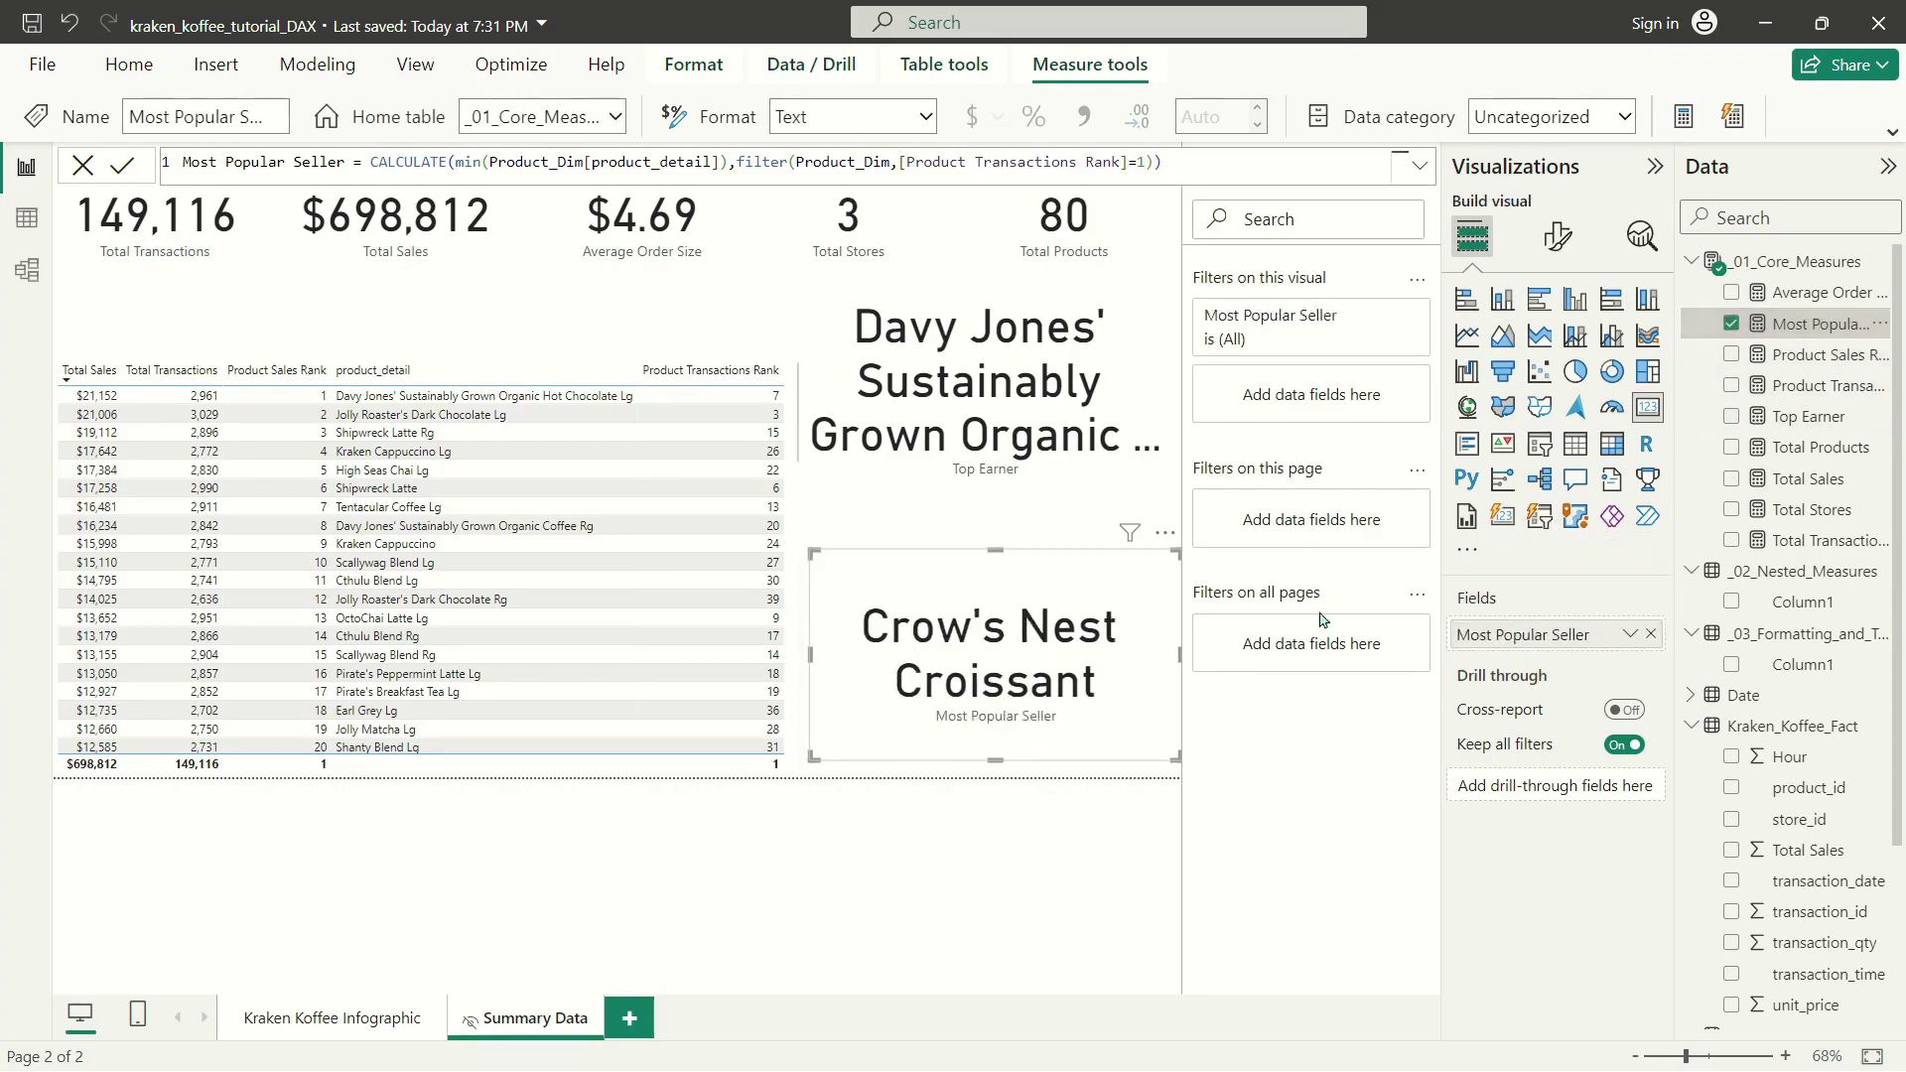
{"action": "left_click", "coordinate": [199, 370]}
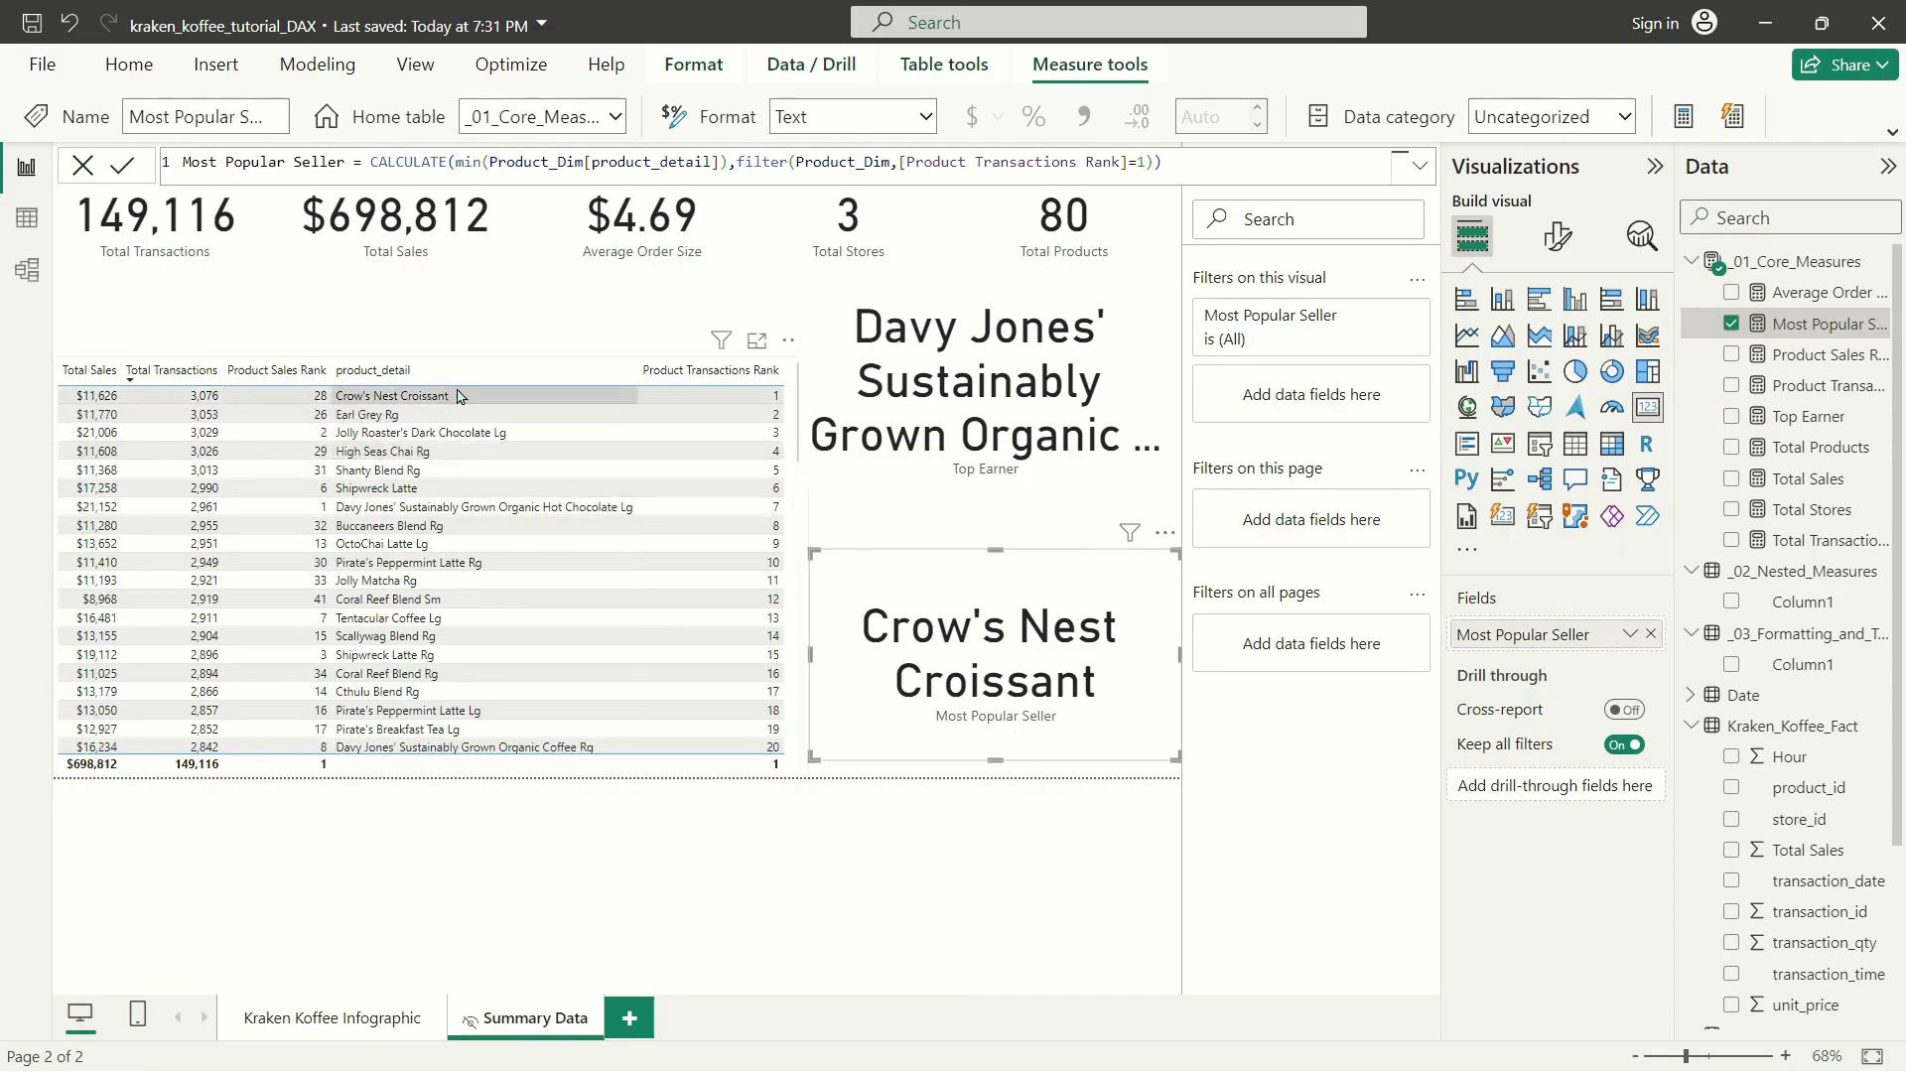
Align the Top Earner card above the Most Popular Seller card and set both cards' callout value font size to 30.
{"action": "left_click_drag", "start_coordinate": [1094, 383], "coordinate": [1012, 466]}
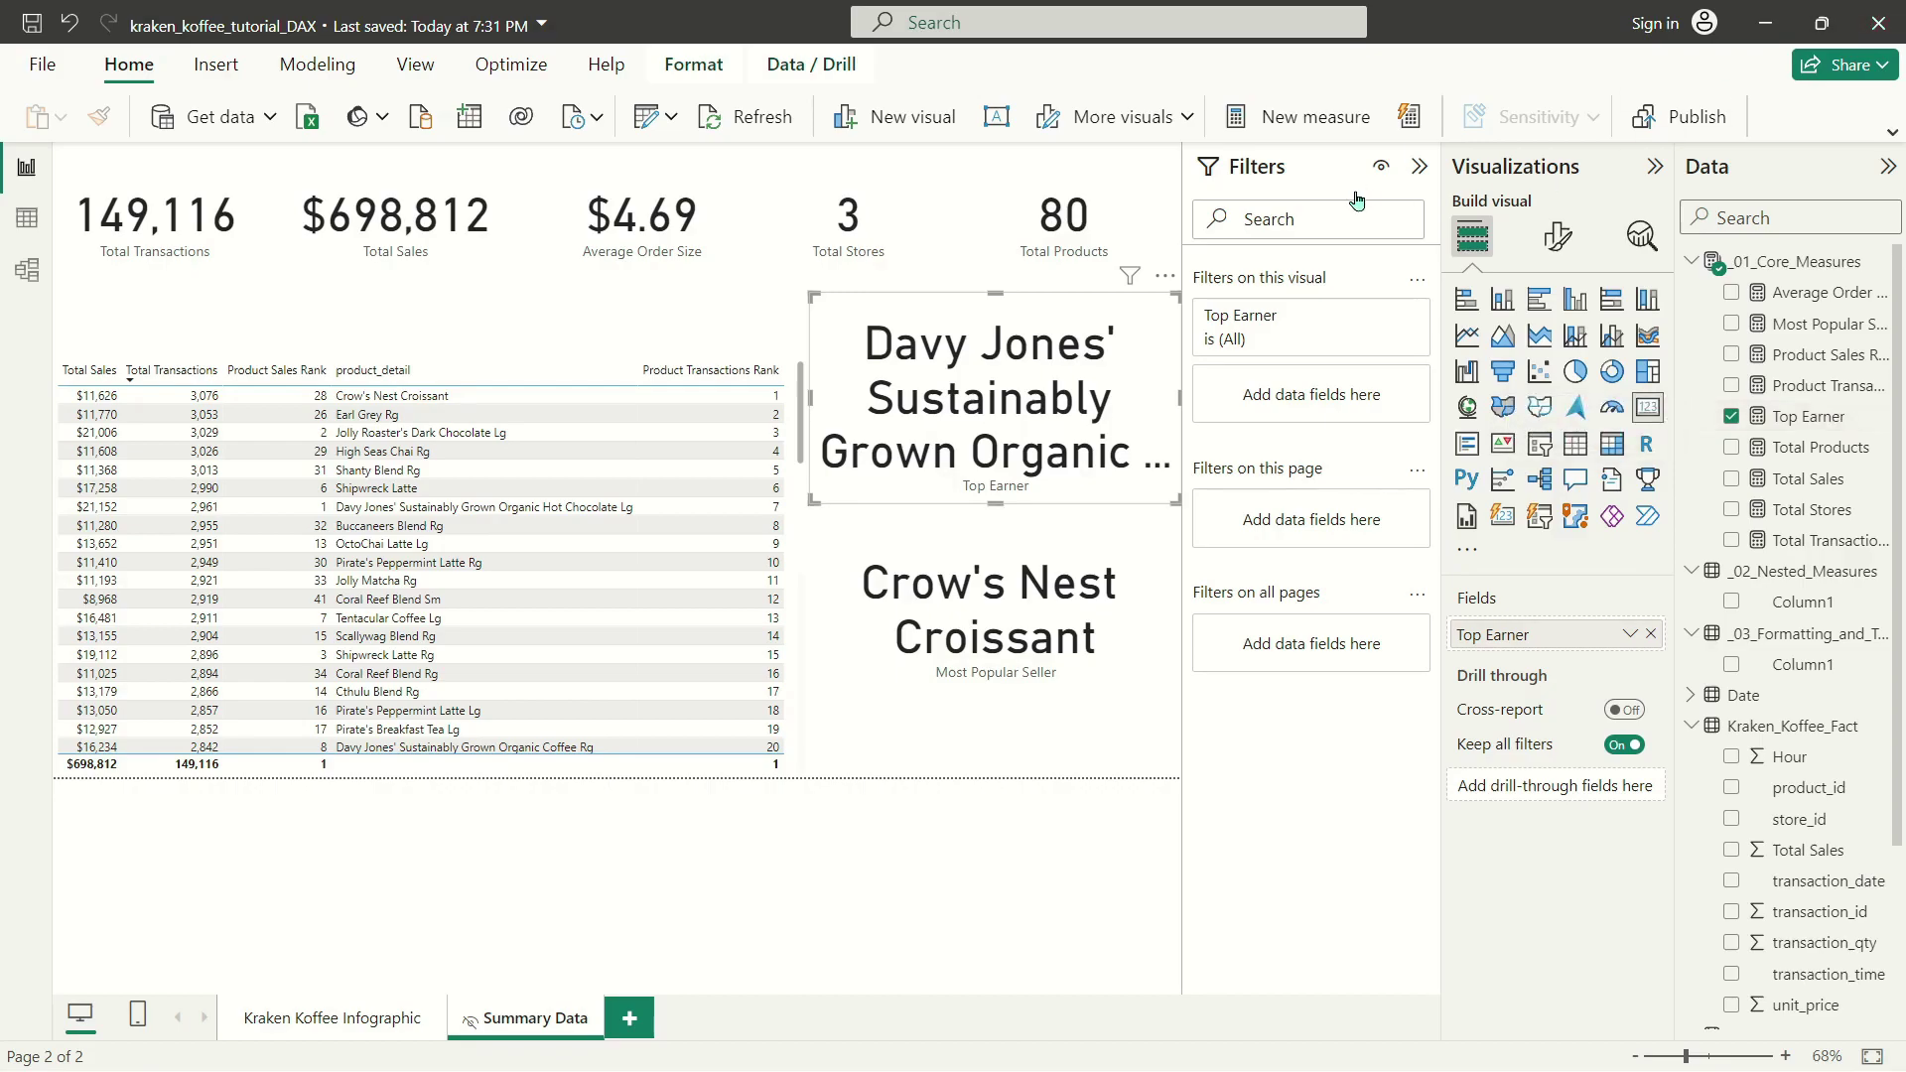
{"action": "left_click", "coordinate": [996, 627], "text": "ctrl"}
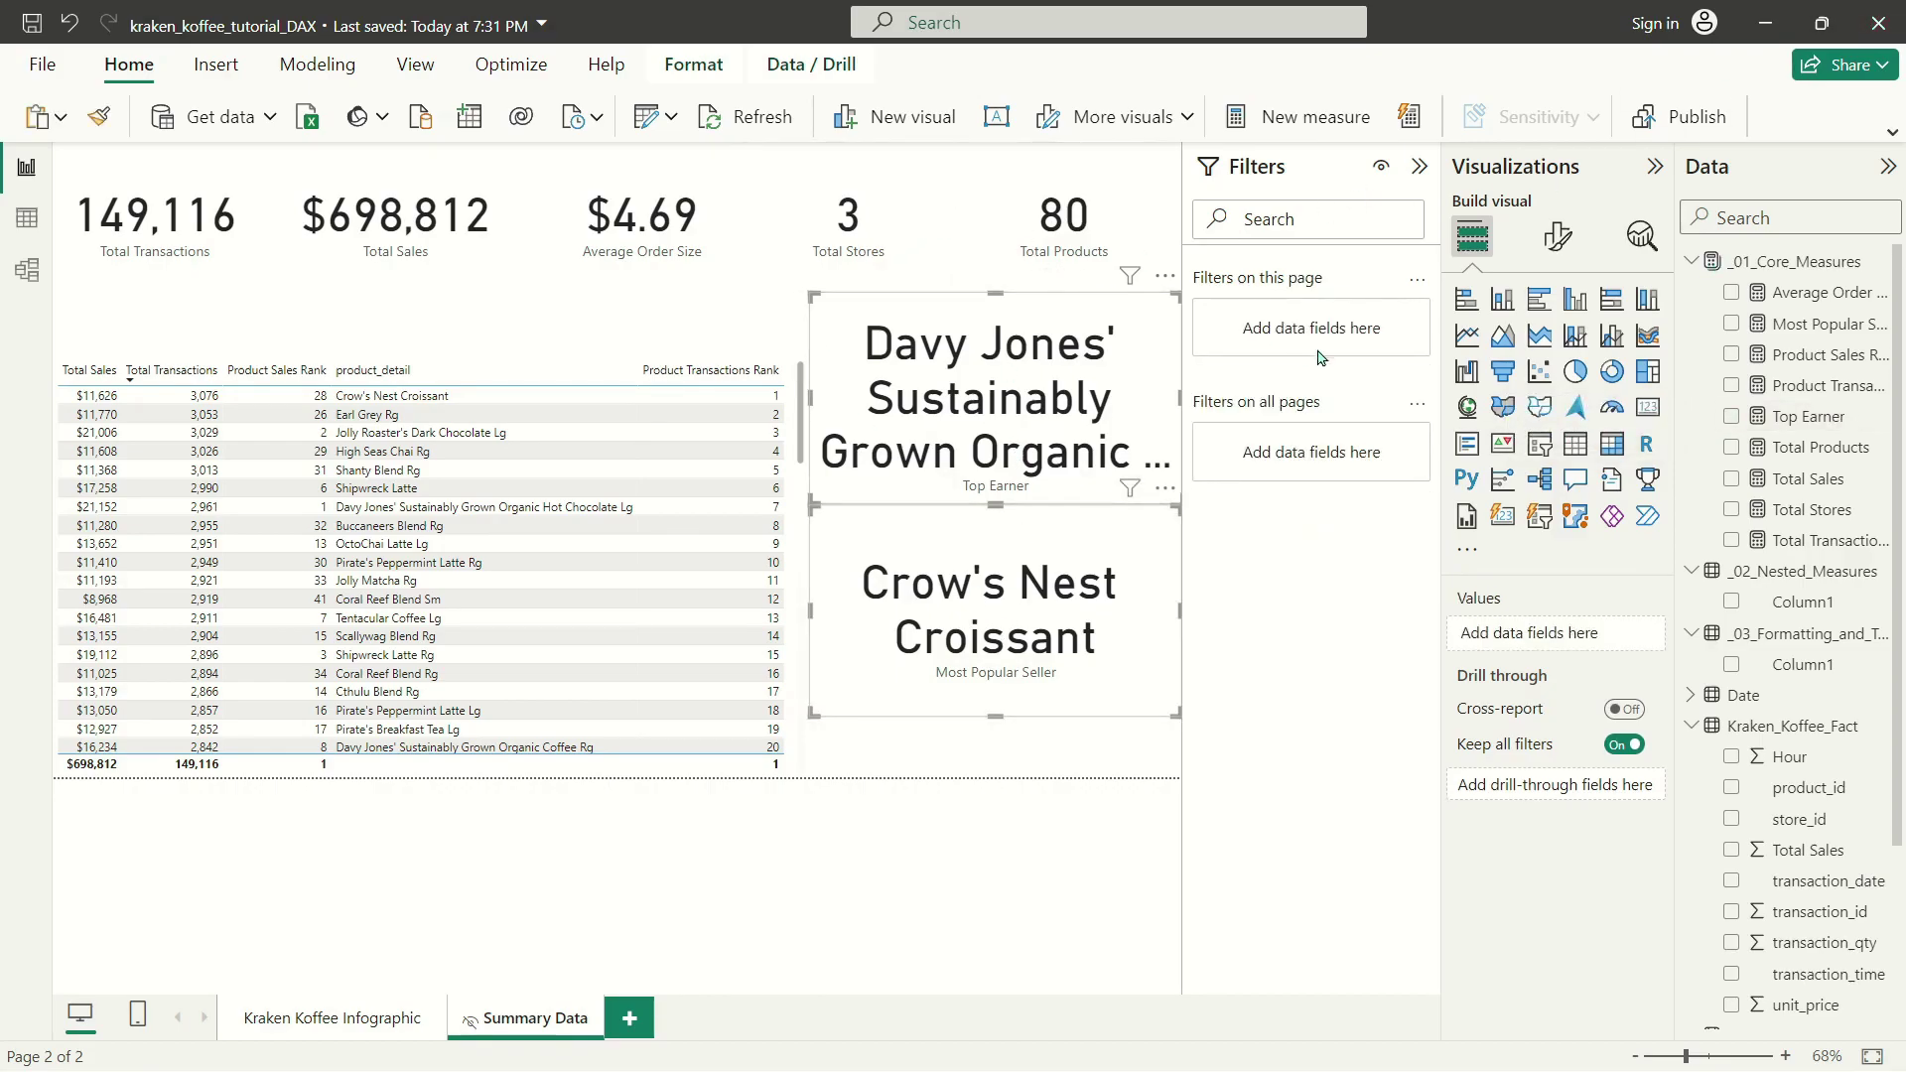
{"action": "left_click", "coordinate": [1561, 239]}
{"action": "left_click", "coordinate": [1518, 416]}
{"action": "left_click", "coordinate": [1604, 504]}
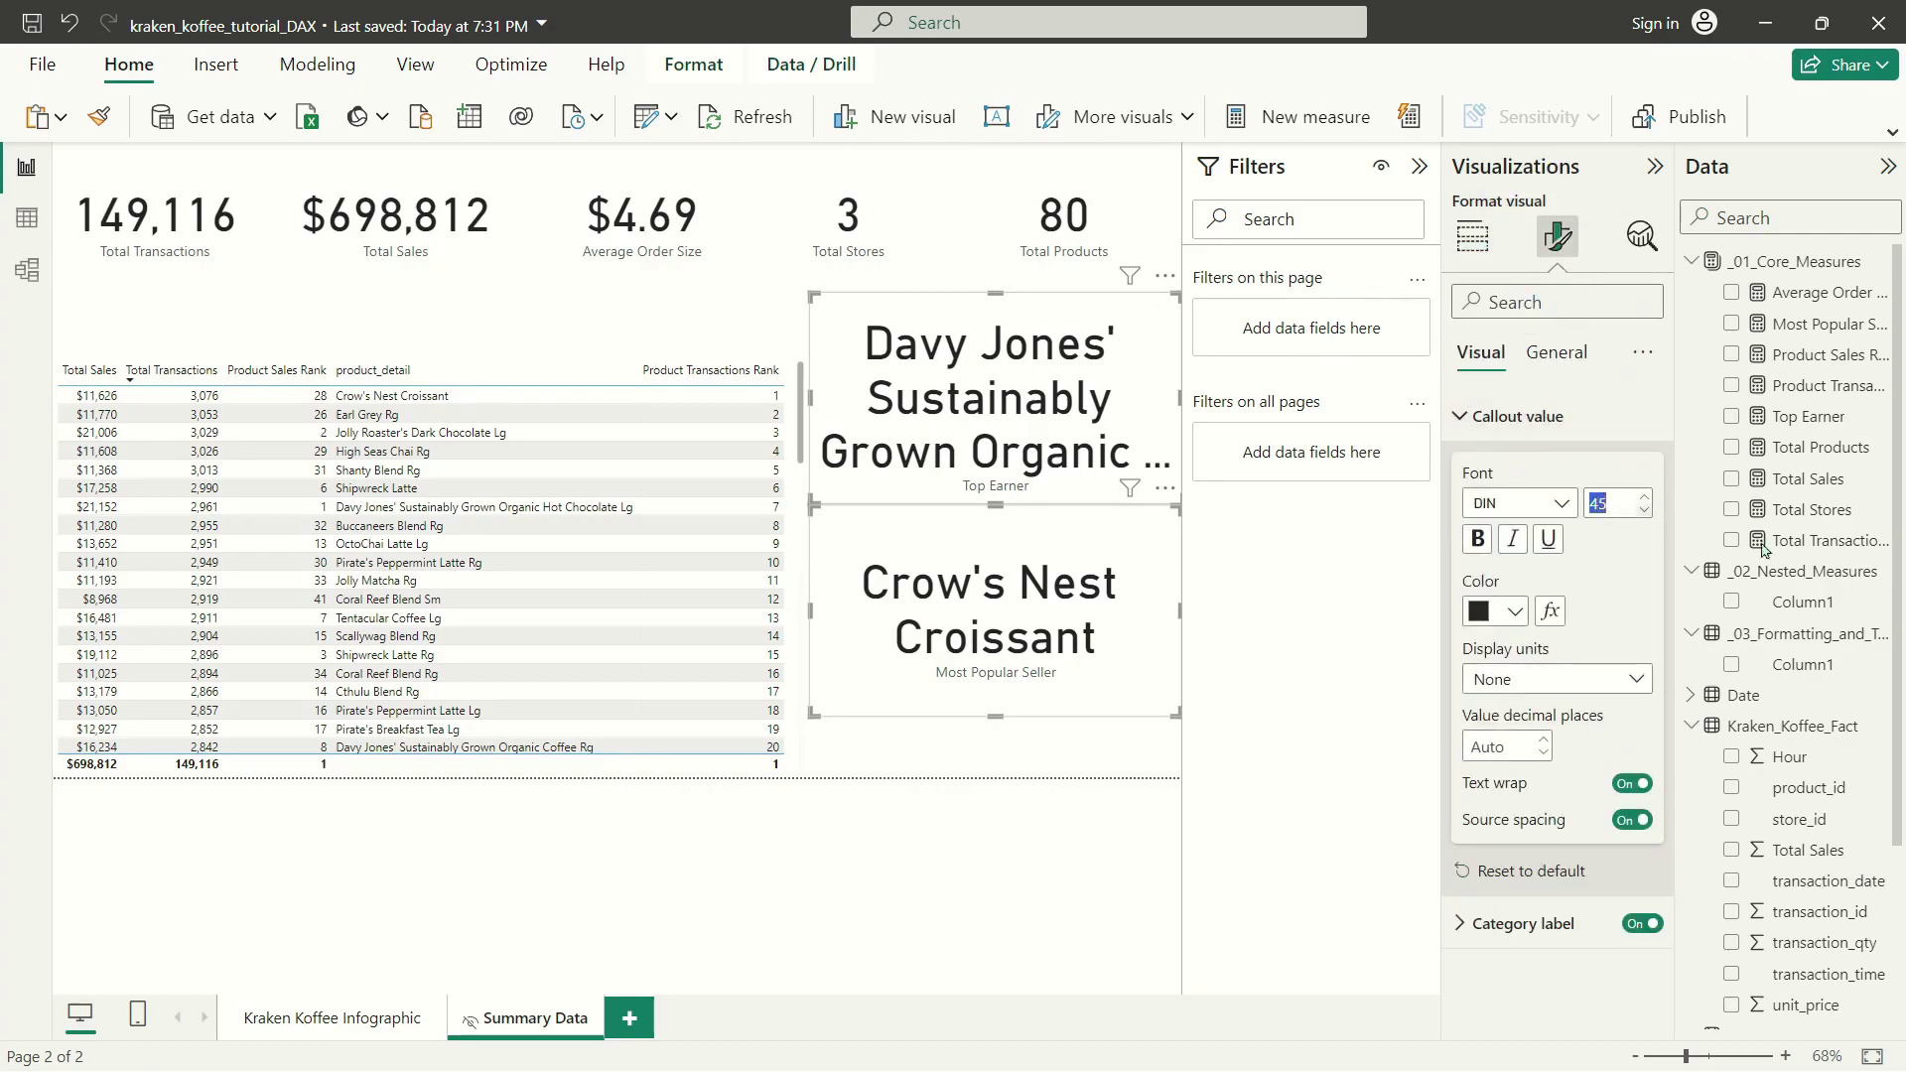
{"action": "type", "text": "30"}
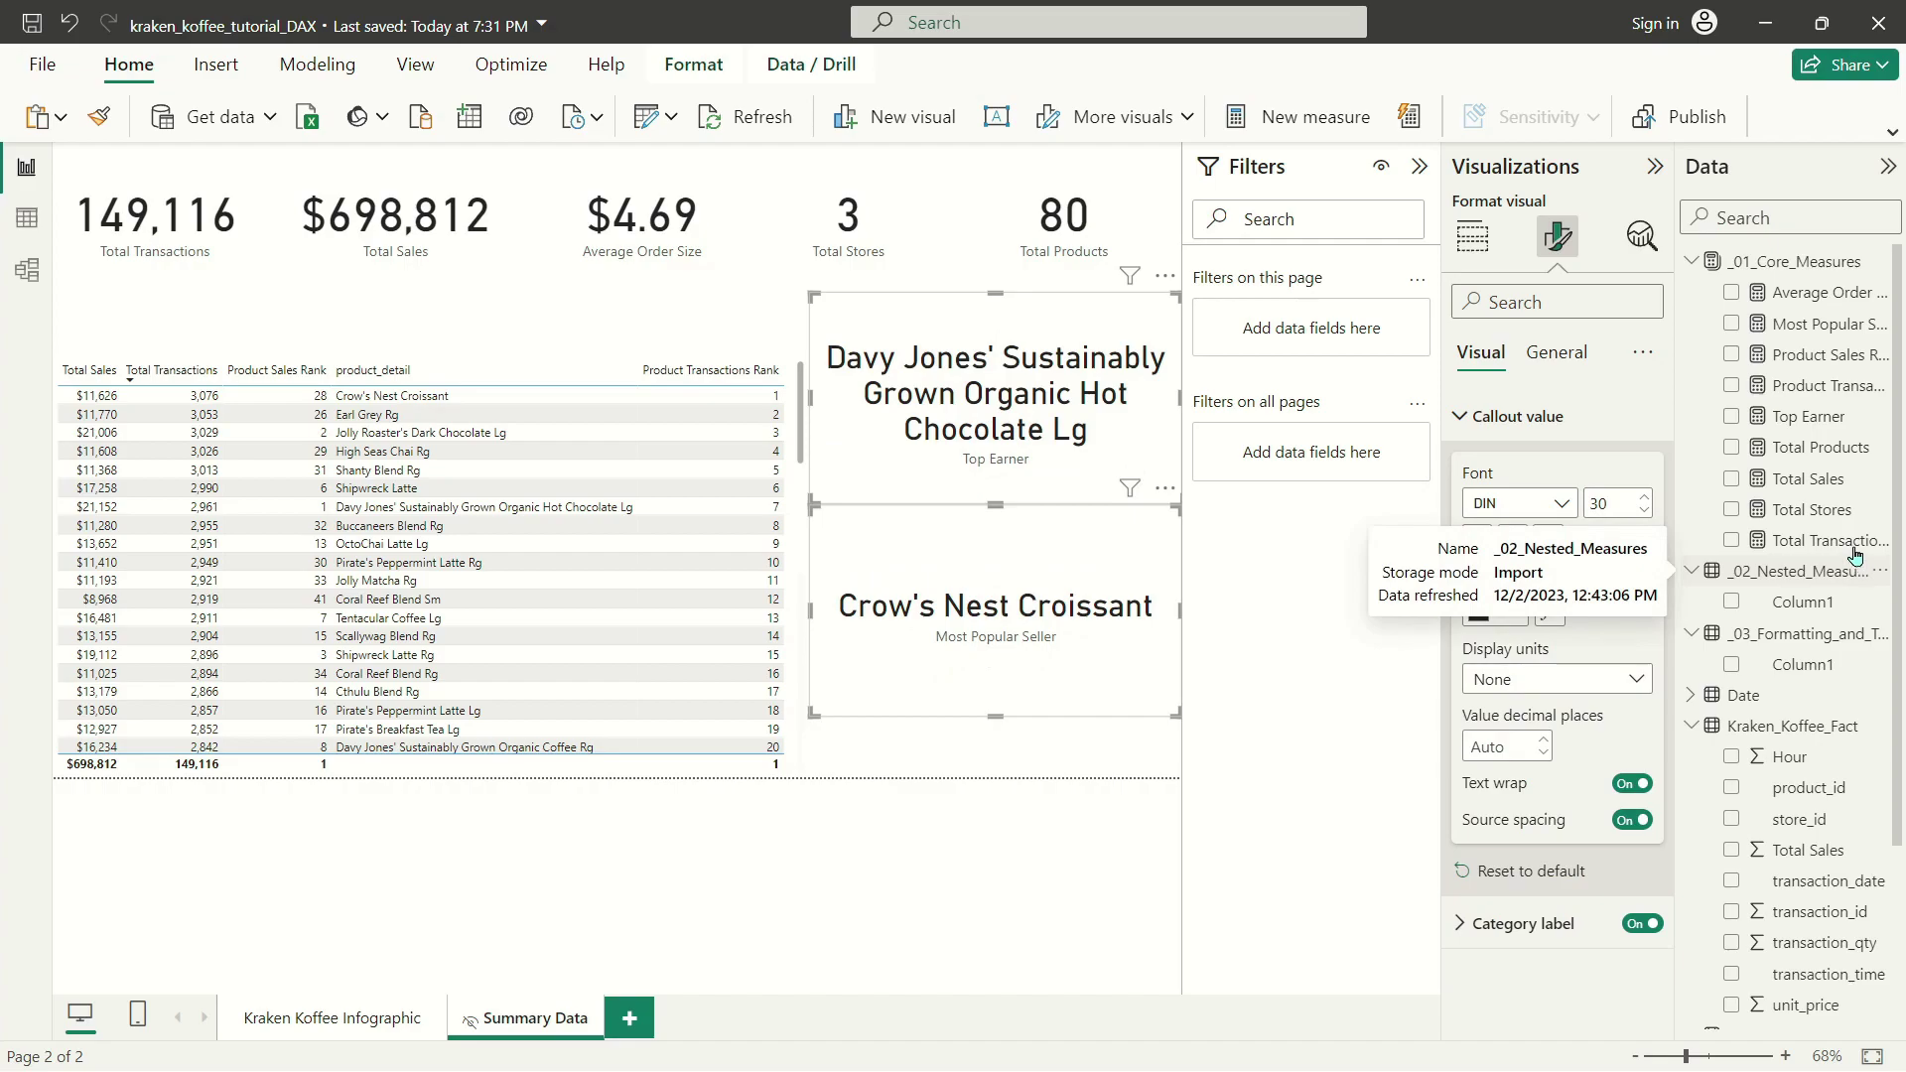
Delete the product table and stack the Top Earner and Most Popular Seller cards along the page's left edge.
{"action": "left_click", "coordinate": [854, 486]}
{"action": "left_click", "coordinate": [798, 598]}
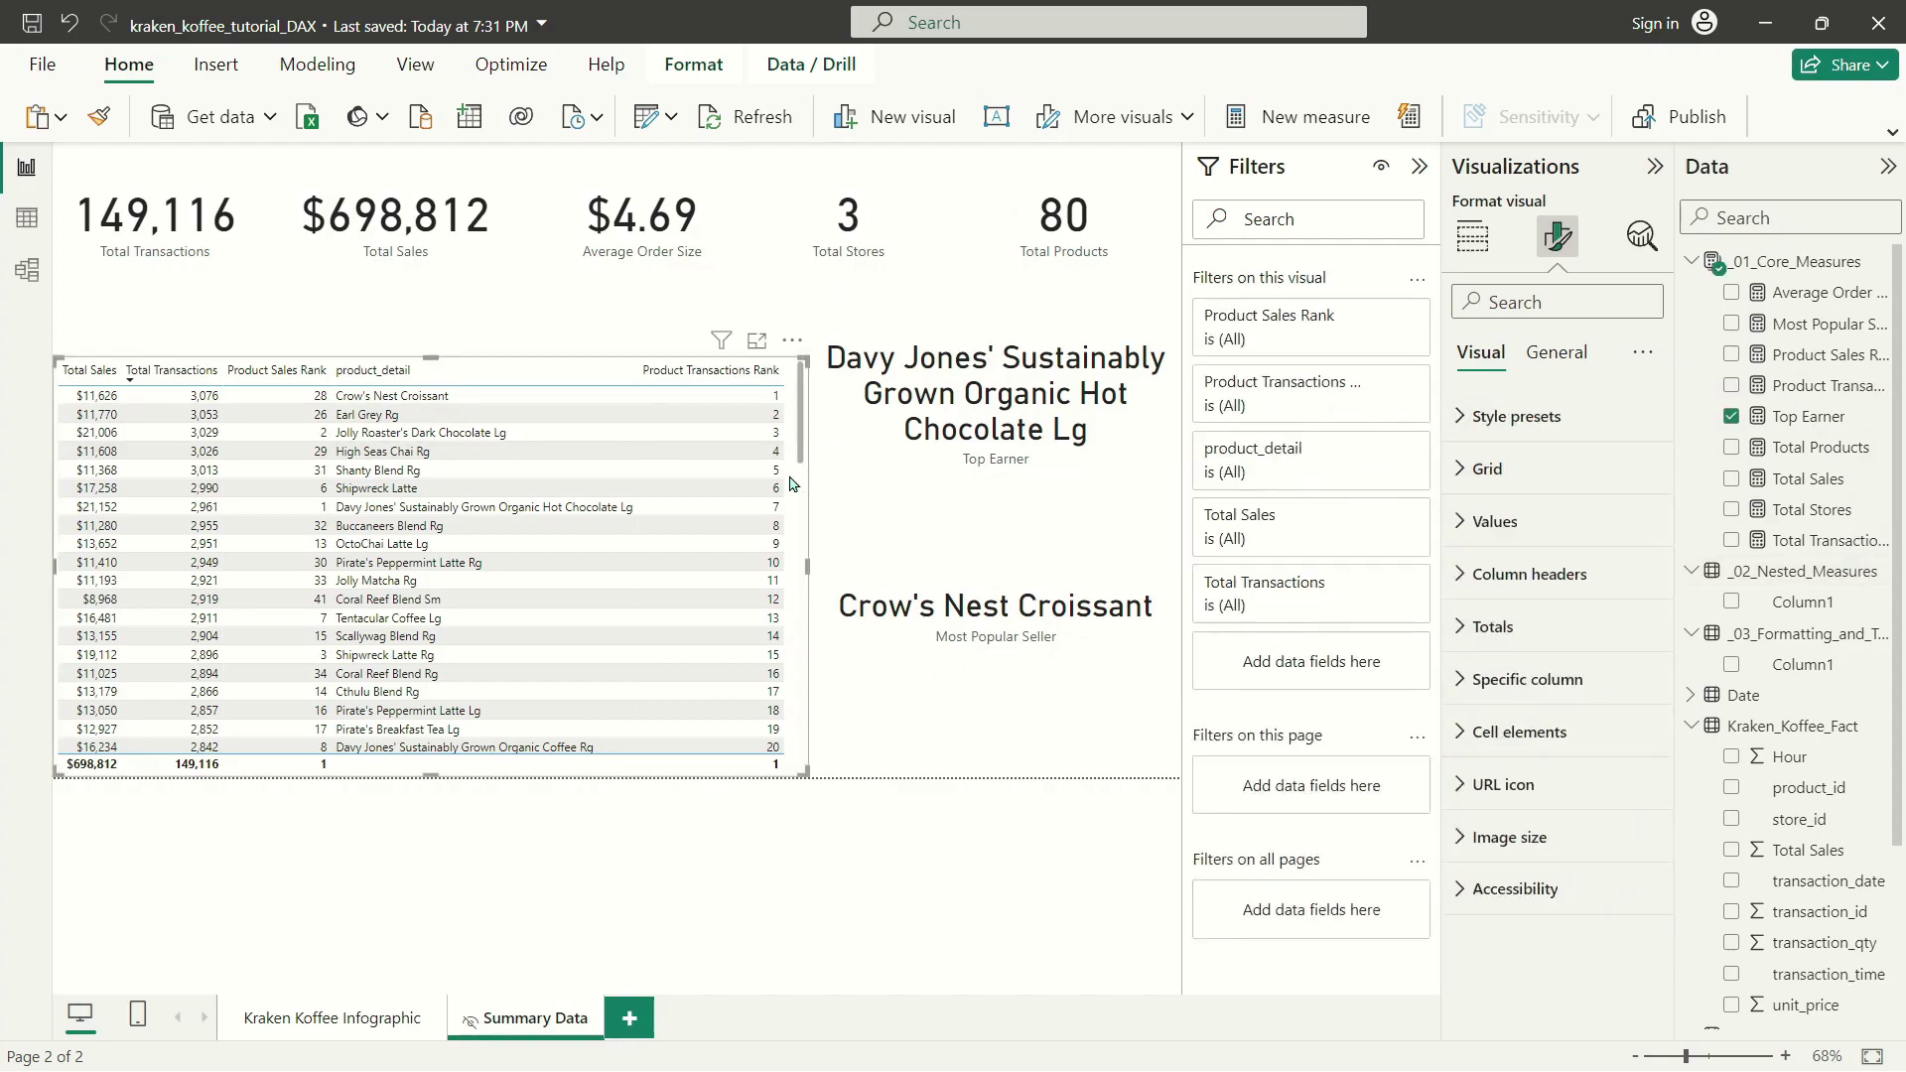
{"action": "key", "text": "Delete"}
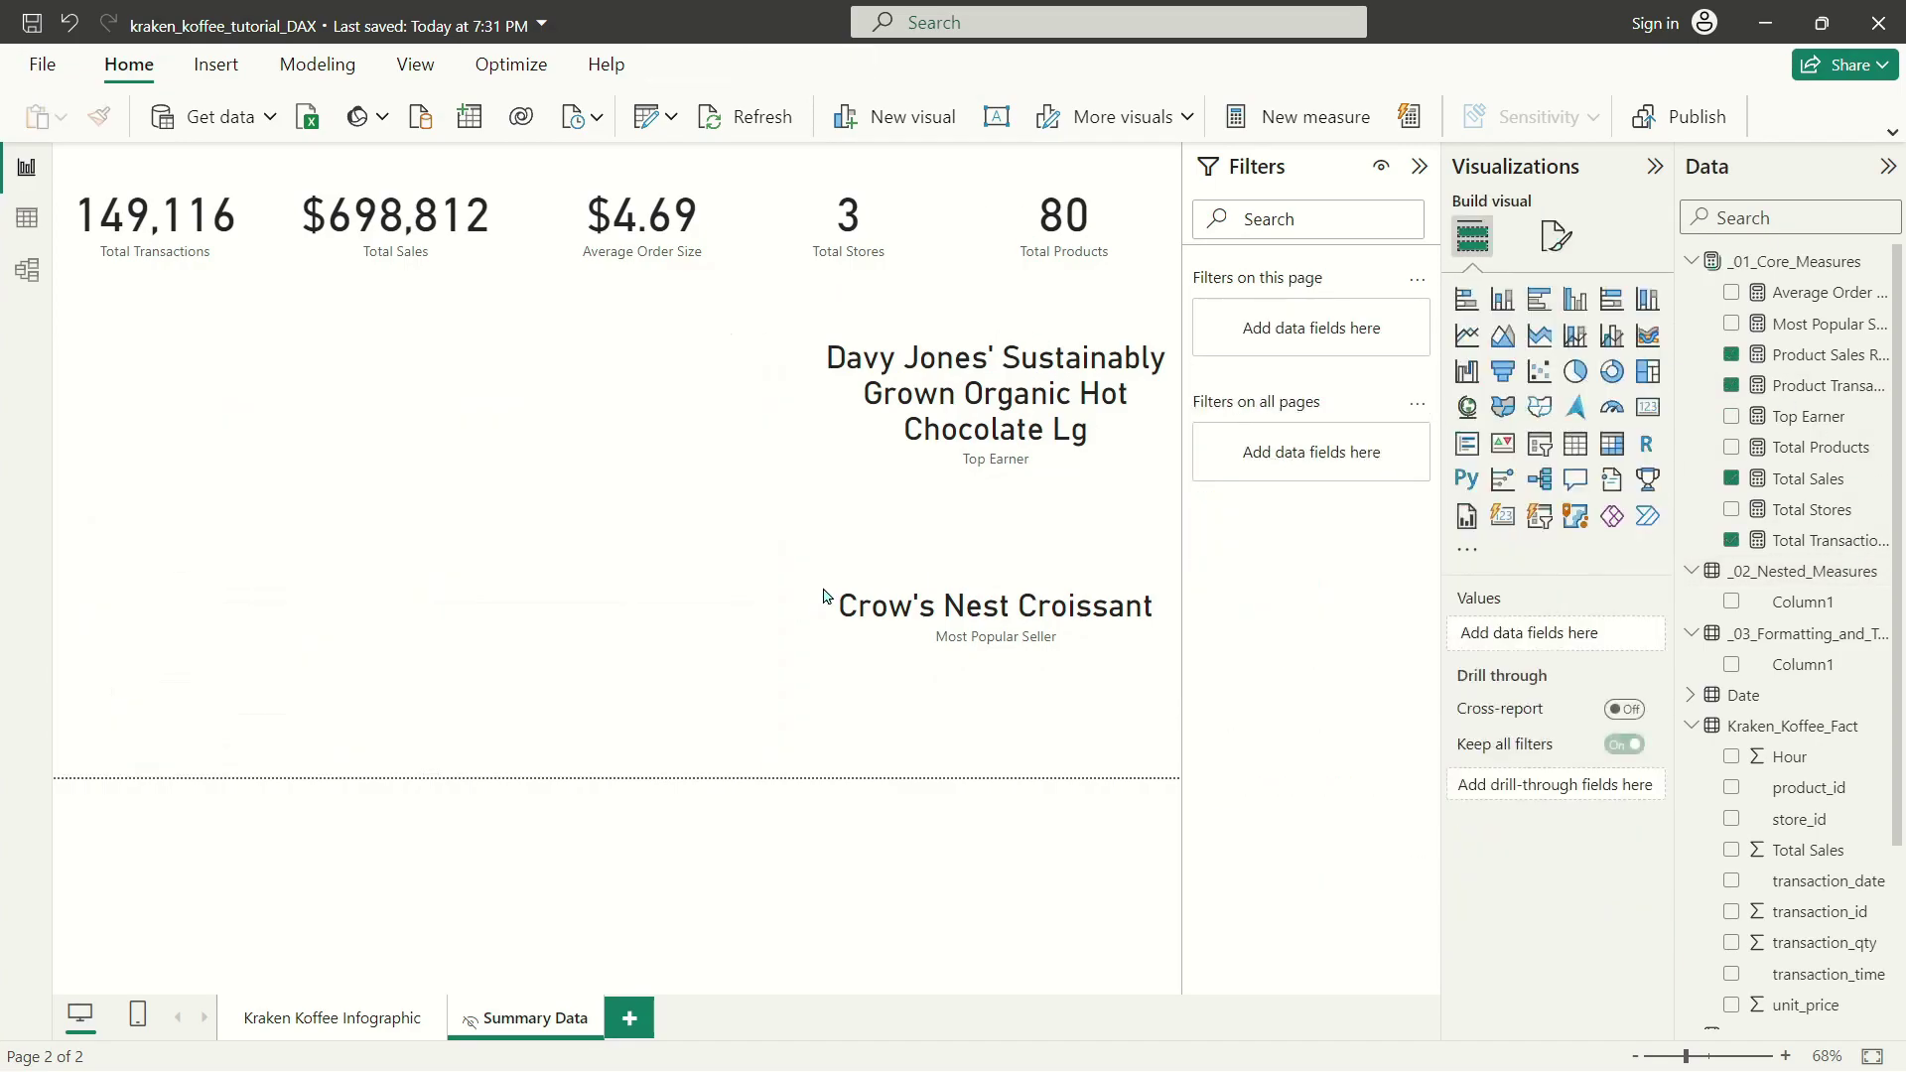
{"action": "left_click_drag", "start_coordinate": [878, 424], "coordinate": [121, 444]}
{"action": "left_click_drag", "start_coordinate": [880, 646], "coordinate": [247, 629]}
Duplicate the Top Earner and Most Popular Seller cards together and place the copies beside the originals.
{"action": "left_click", "coordinate": [298, 436]}
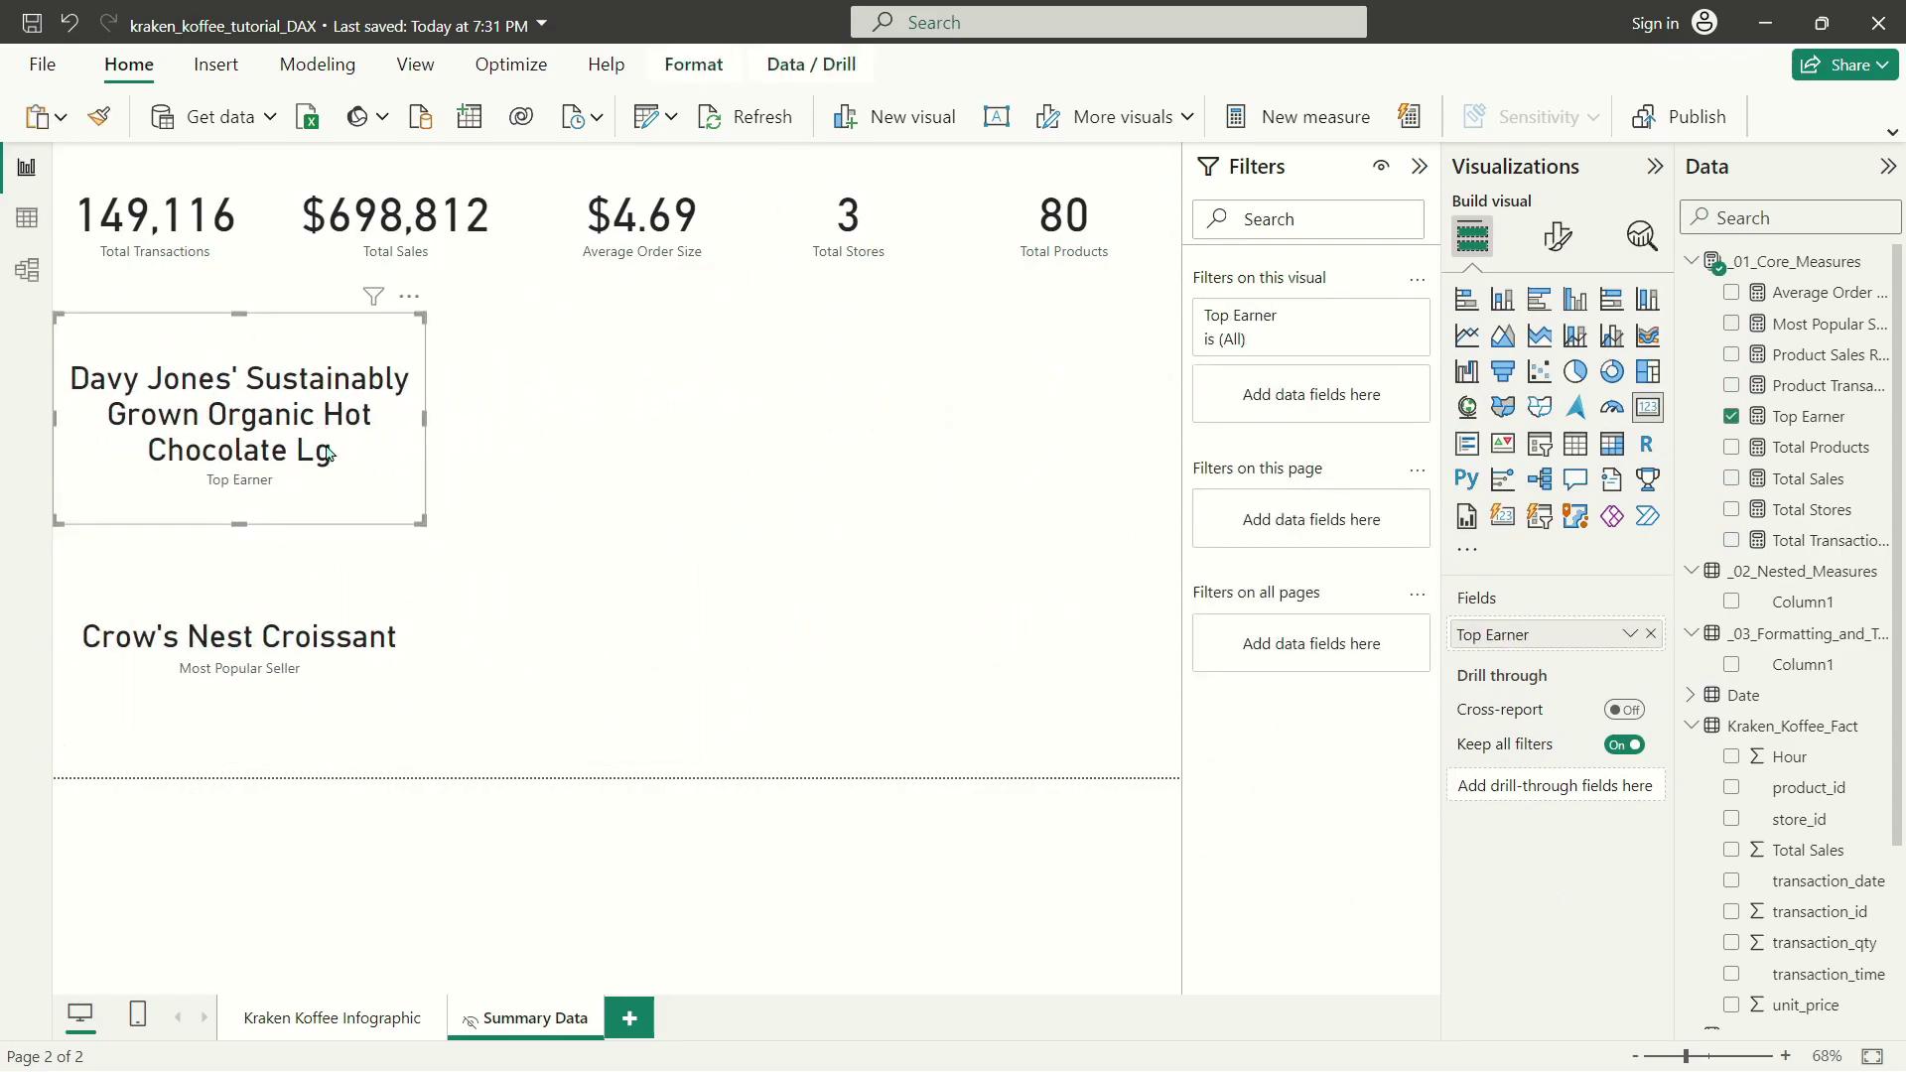
{"action": "left_click", "coordinate": [298, 595], "text": "ctrl"}
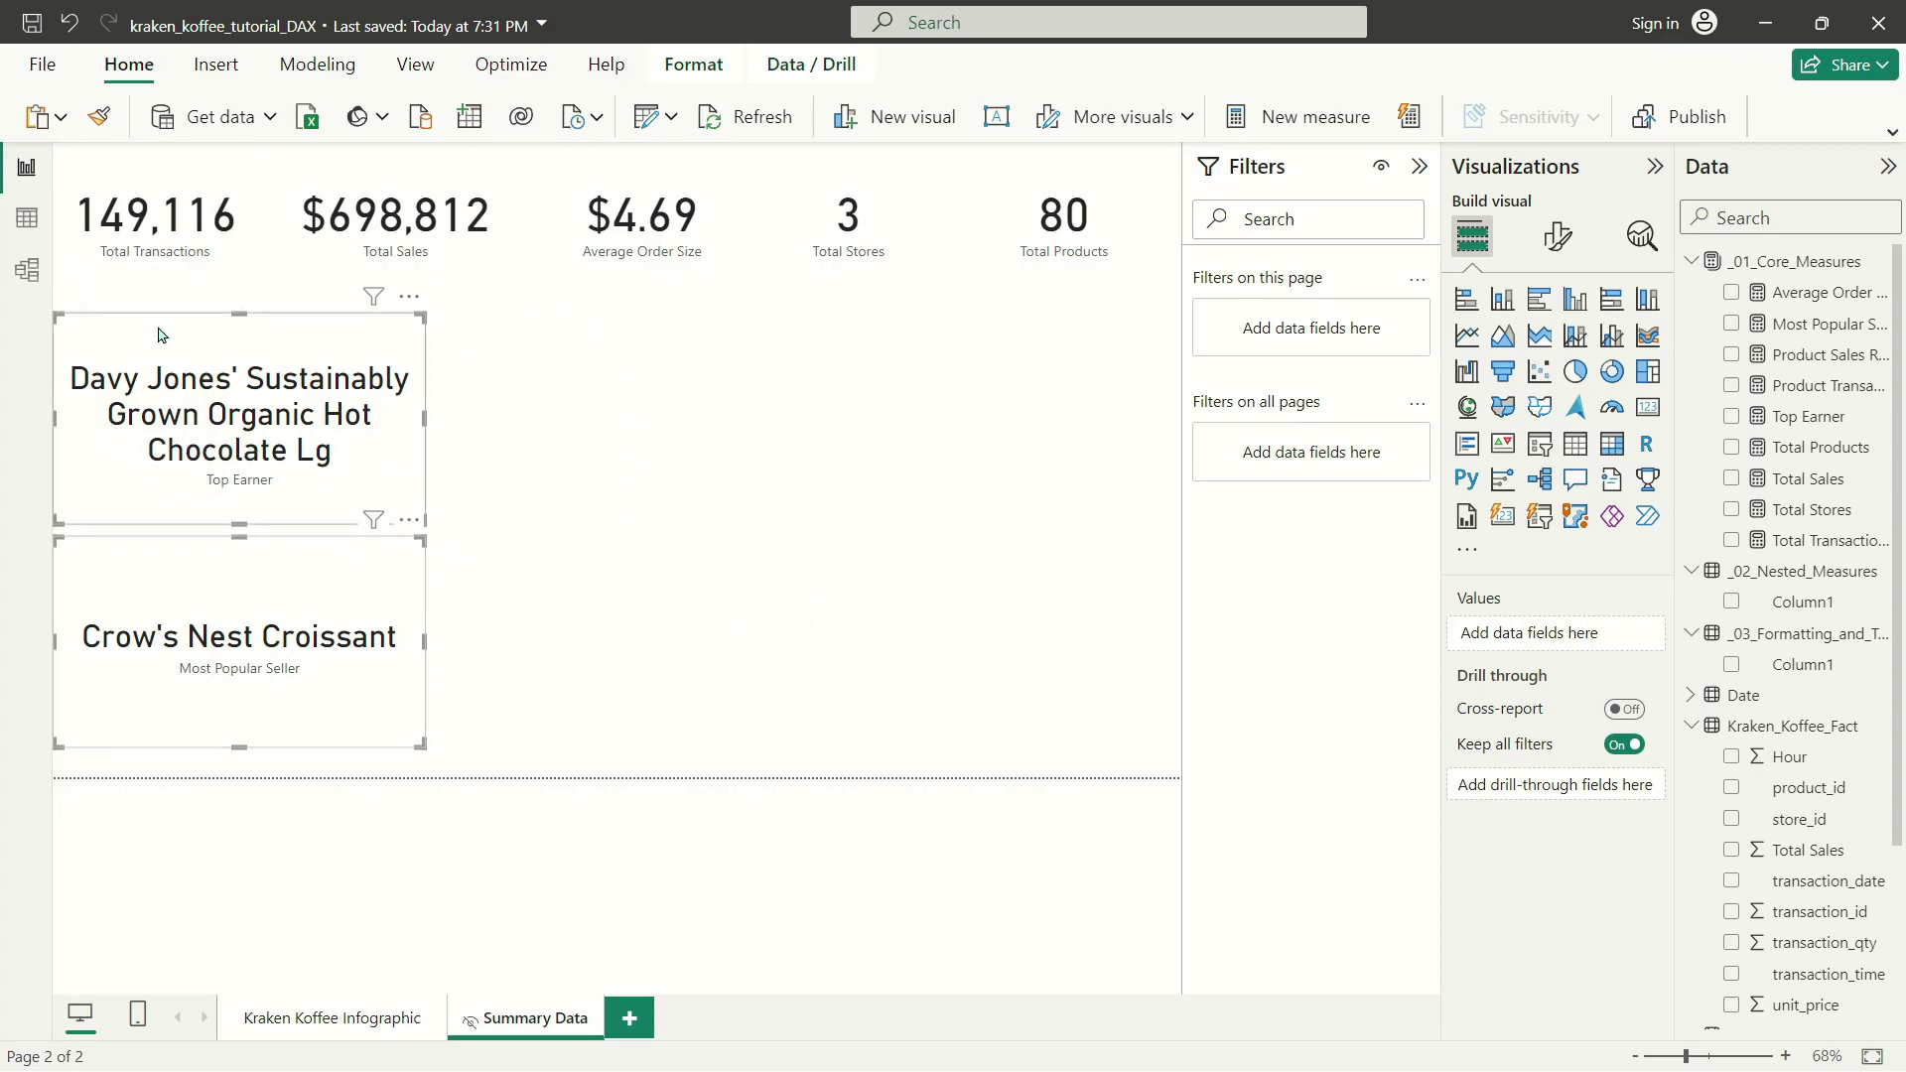
{"action": "left_click_drag", "start_coordinate": [367, 429], "coordinate": [841, 431]}
Remove the Top Earner and Most Popular Seller measures from the two copied cards, leaving them empty.
{"action": "left_click", "coordinate": [943, 452]}
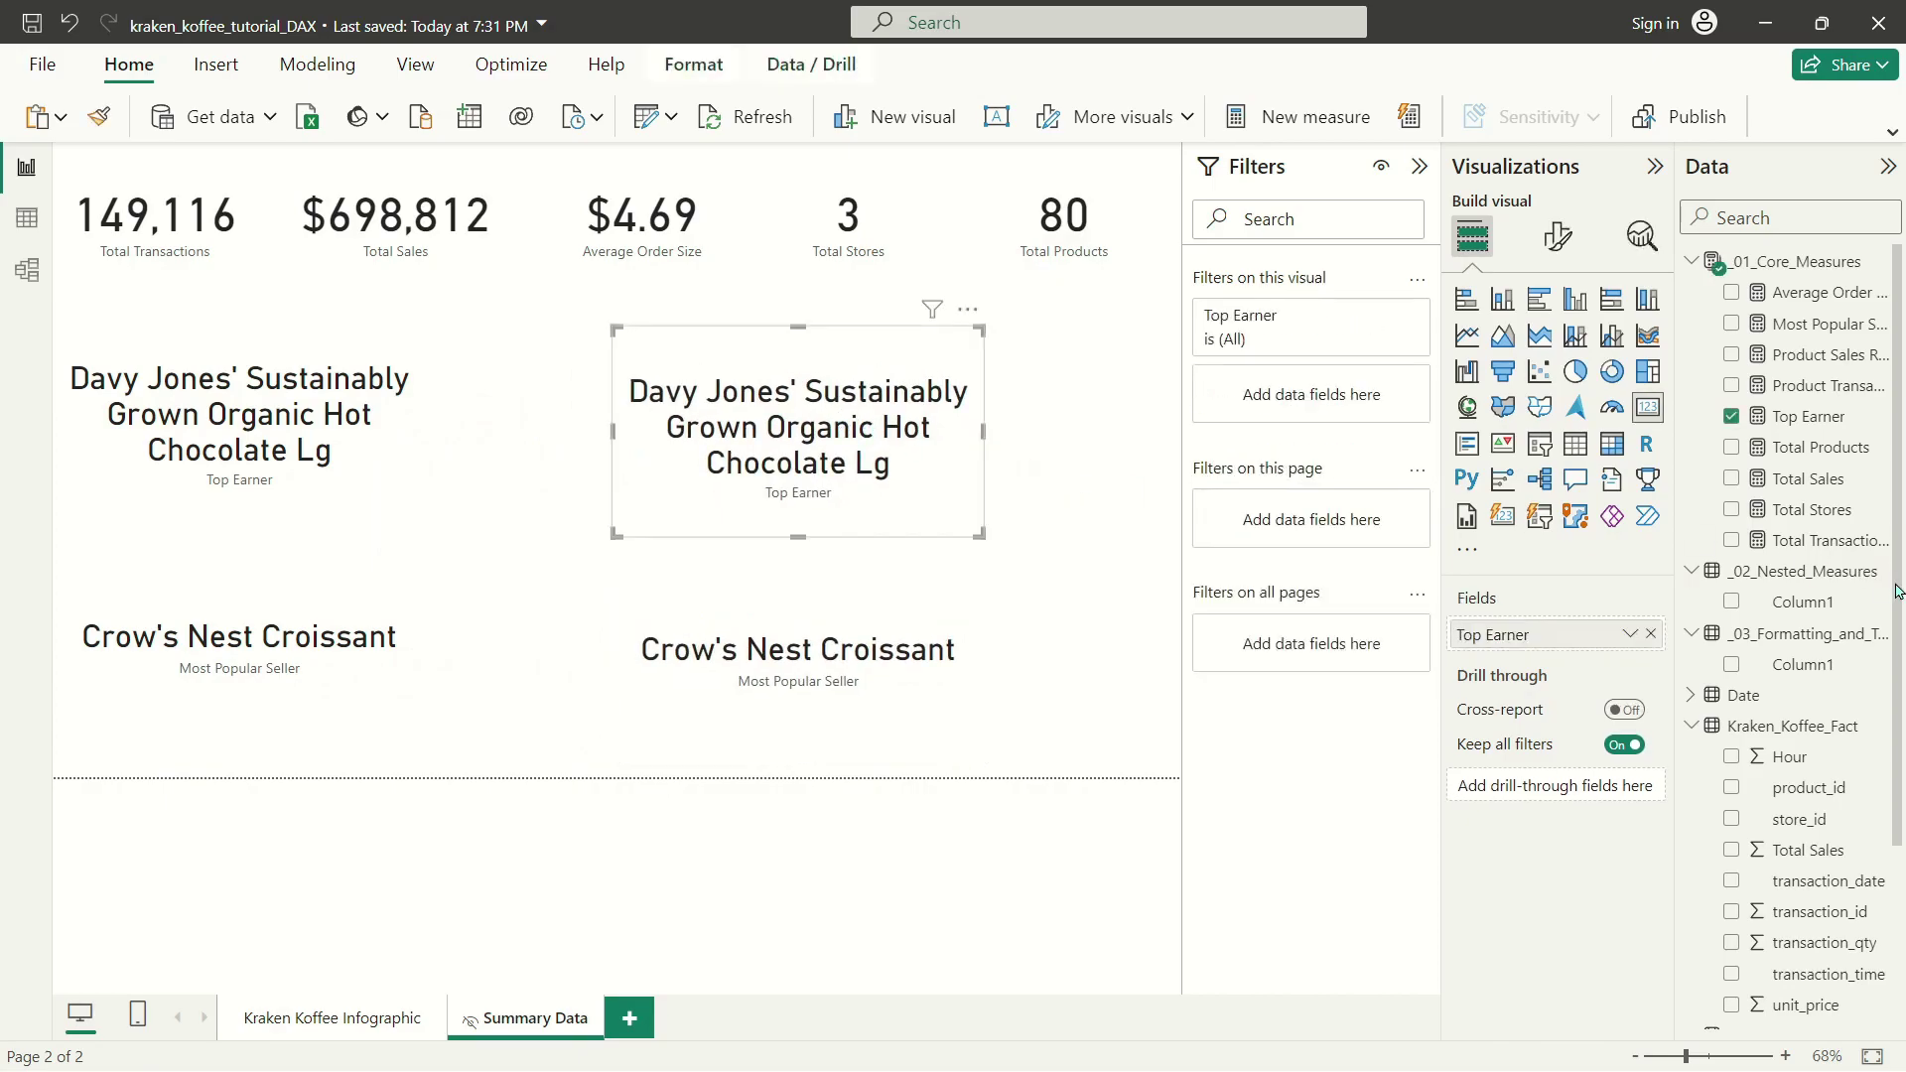
{"action": "left_click", "coordinate": [1651, 634]}
{"action": "left_click", "coordinate": [944, 663]}
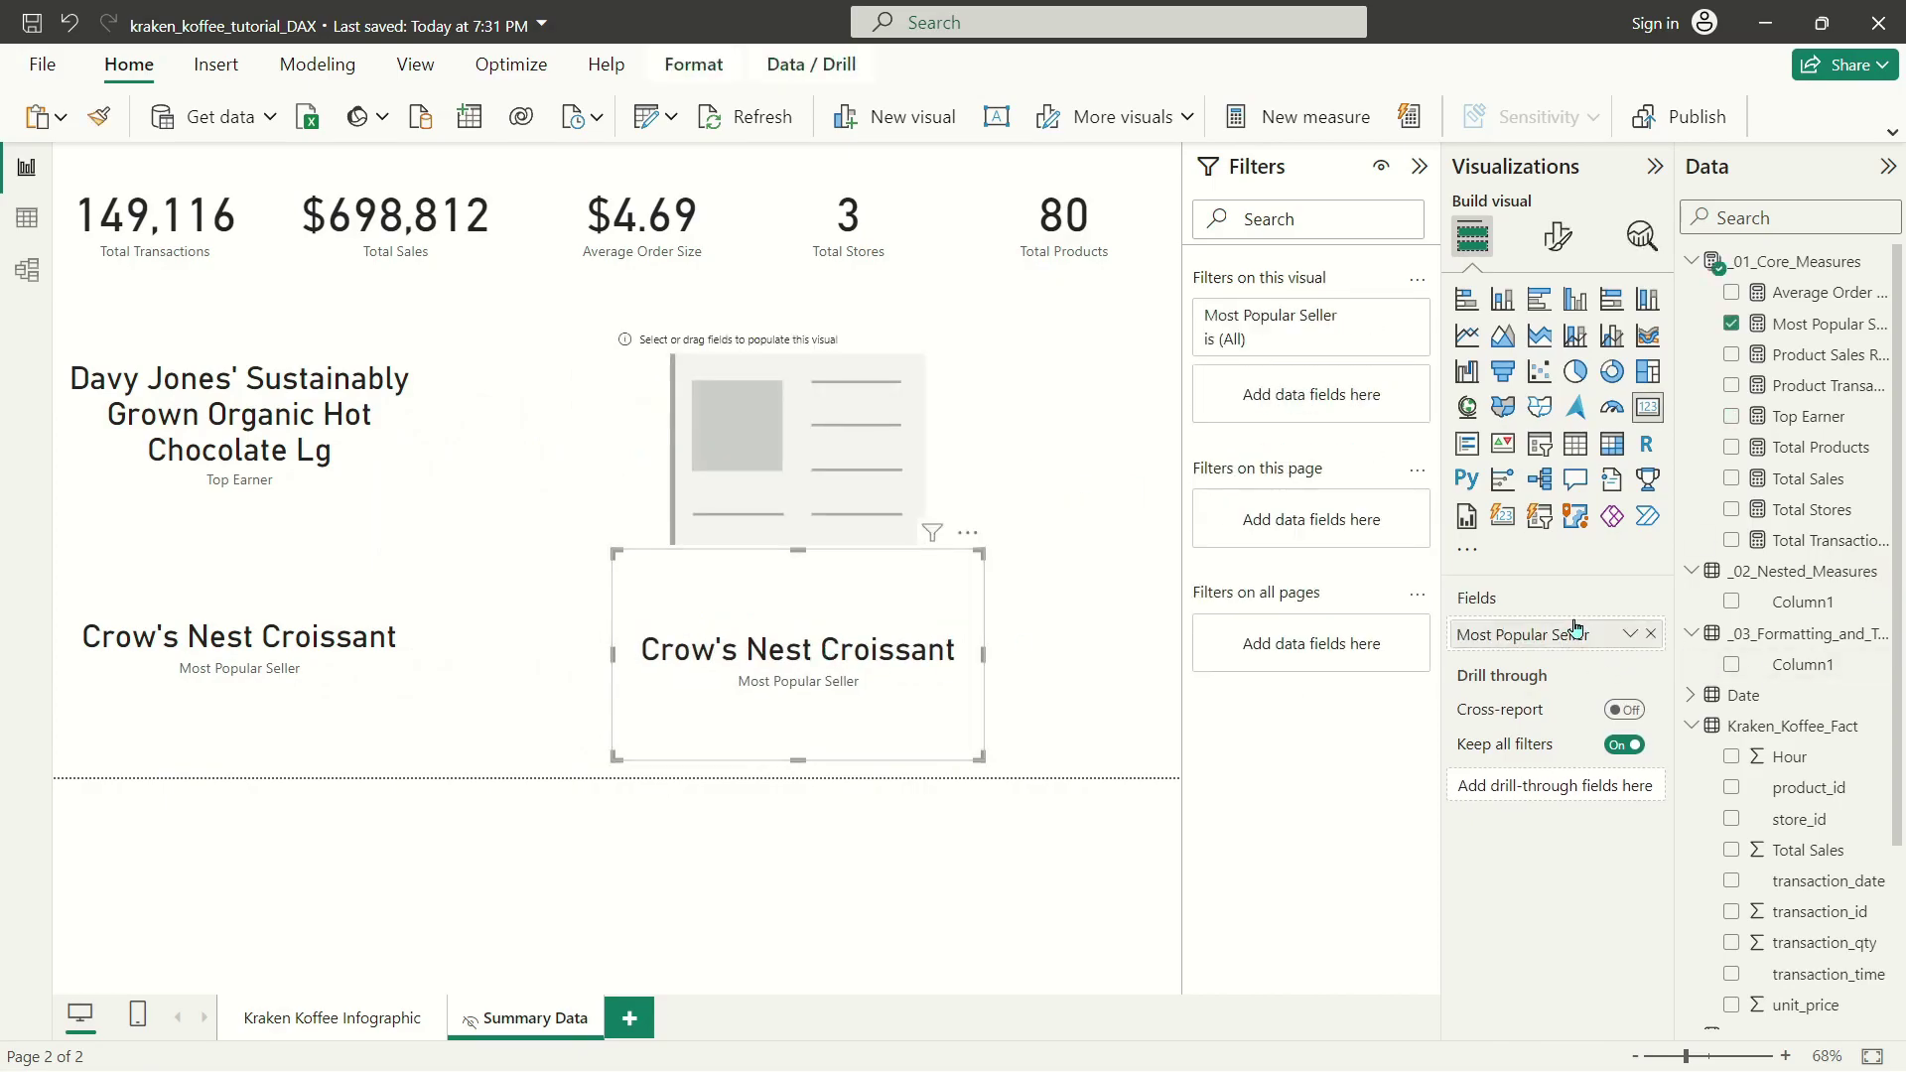
{"action": "left_click", "coordinate": [1650, 633]}
{"action": "left_click", "coordinate": [867, 458]}
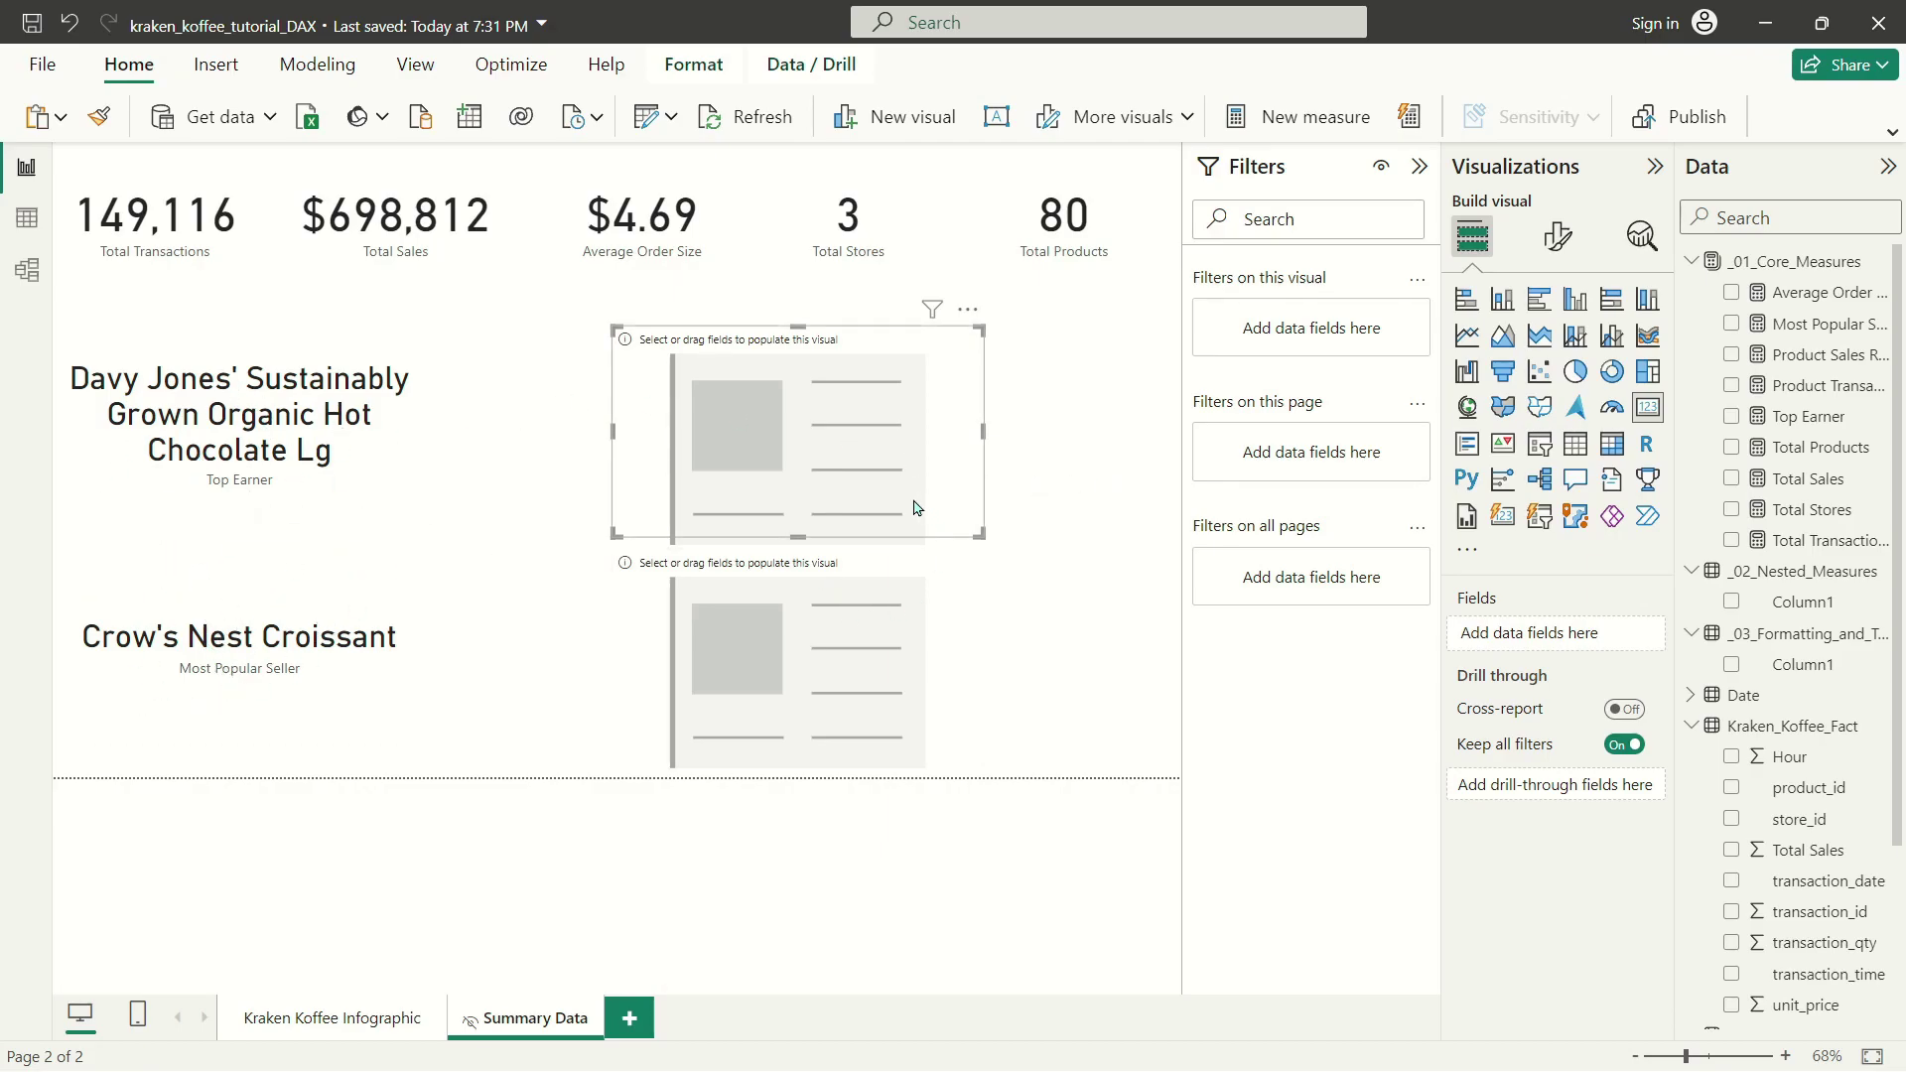
{"action": "left_click", "coordinate": [1124, 407]}
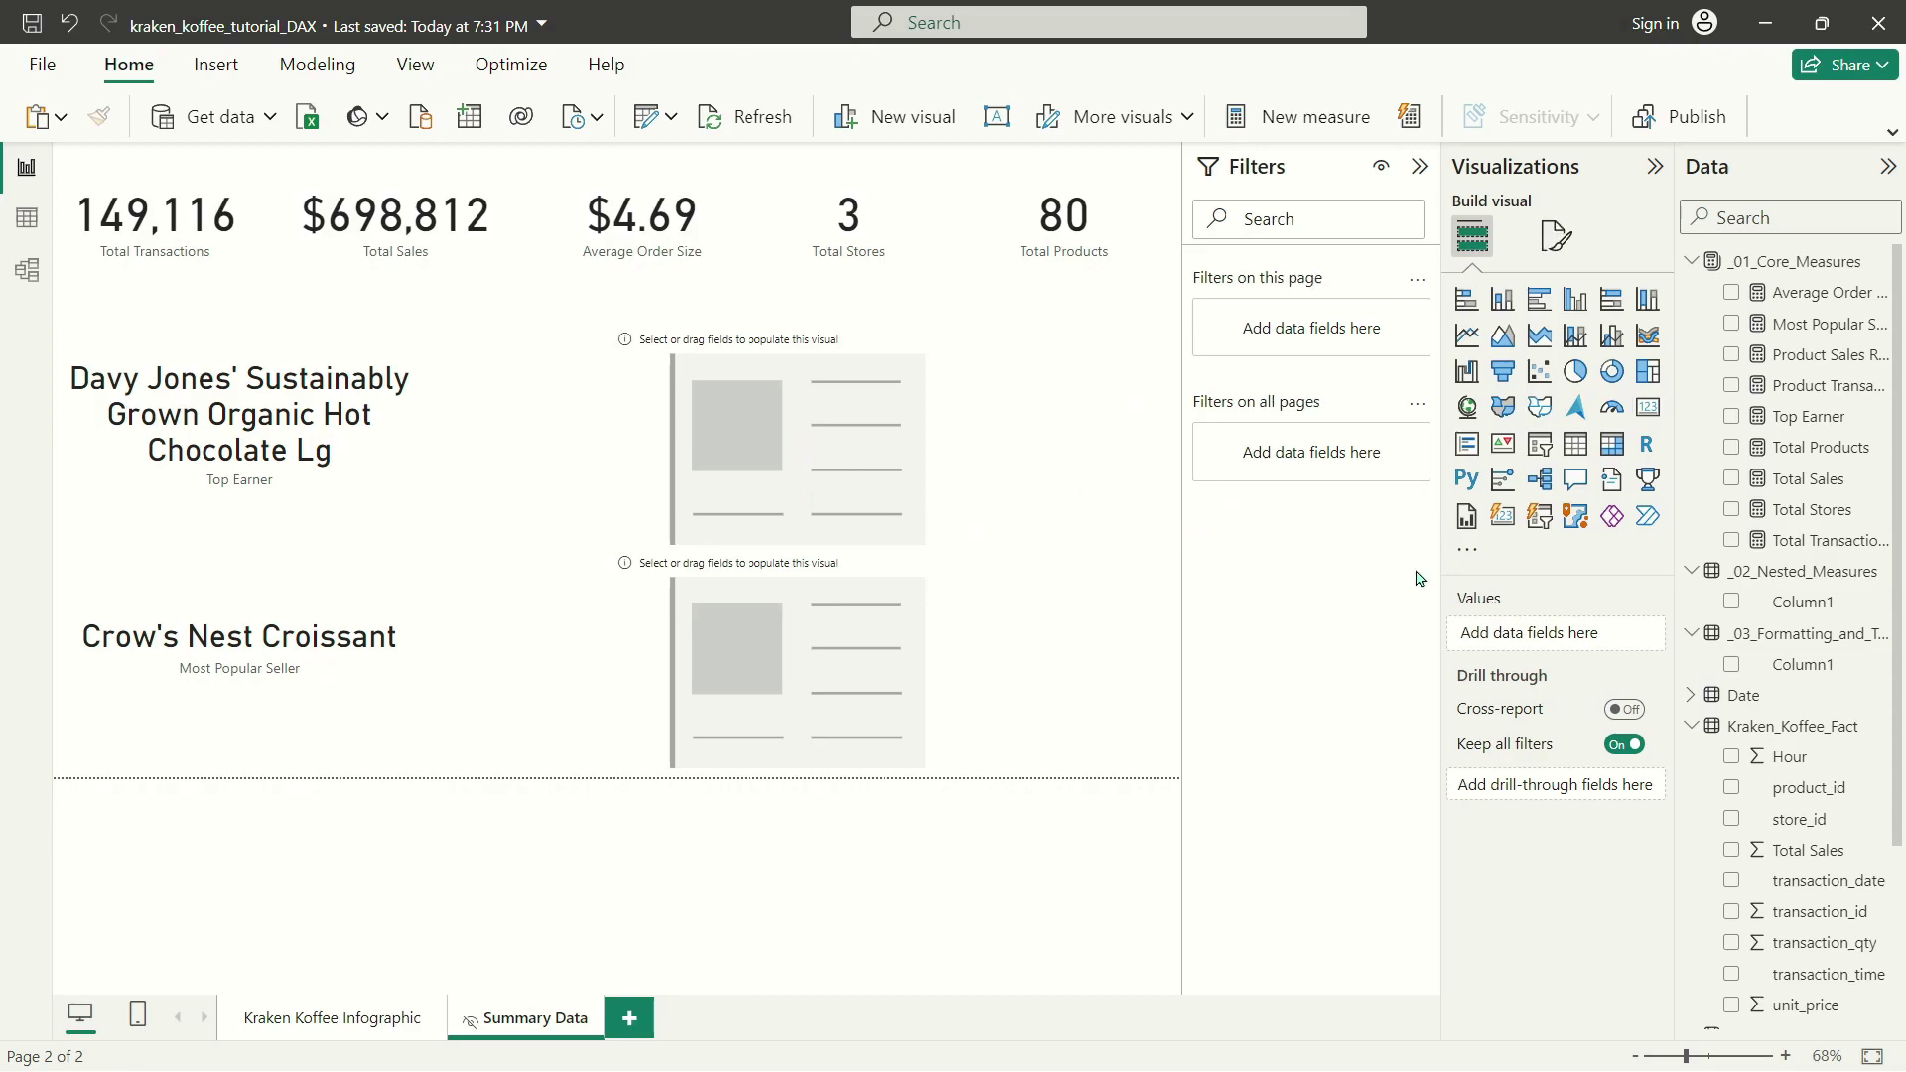
Add product_detail from Product_Dim as the field of both empty cards.
{"action": "left_click", "coordinate": [878, 428]}
{"action": "scroll", "coordinate": [1802, 720], "scroll_direction": "down", "scroll_amount": 5}
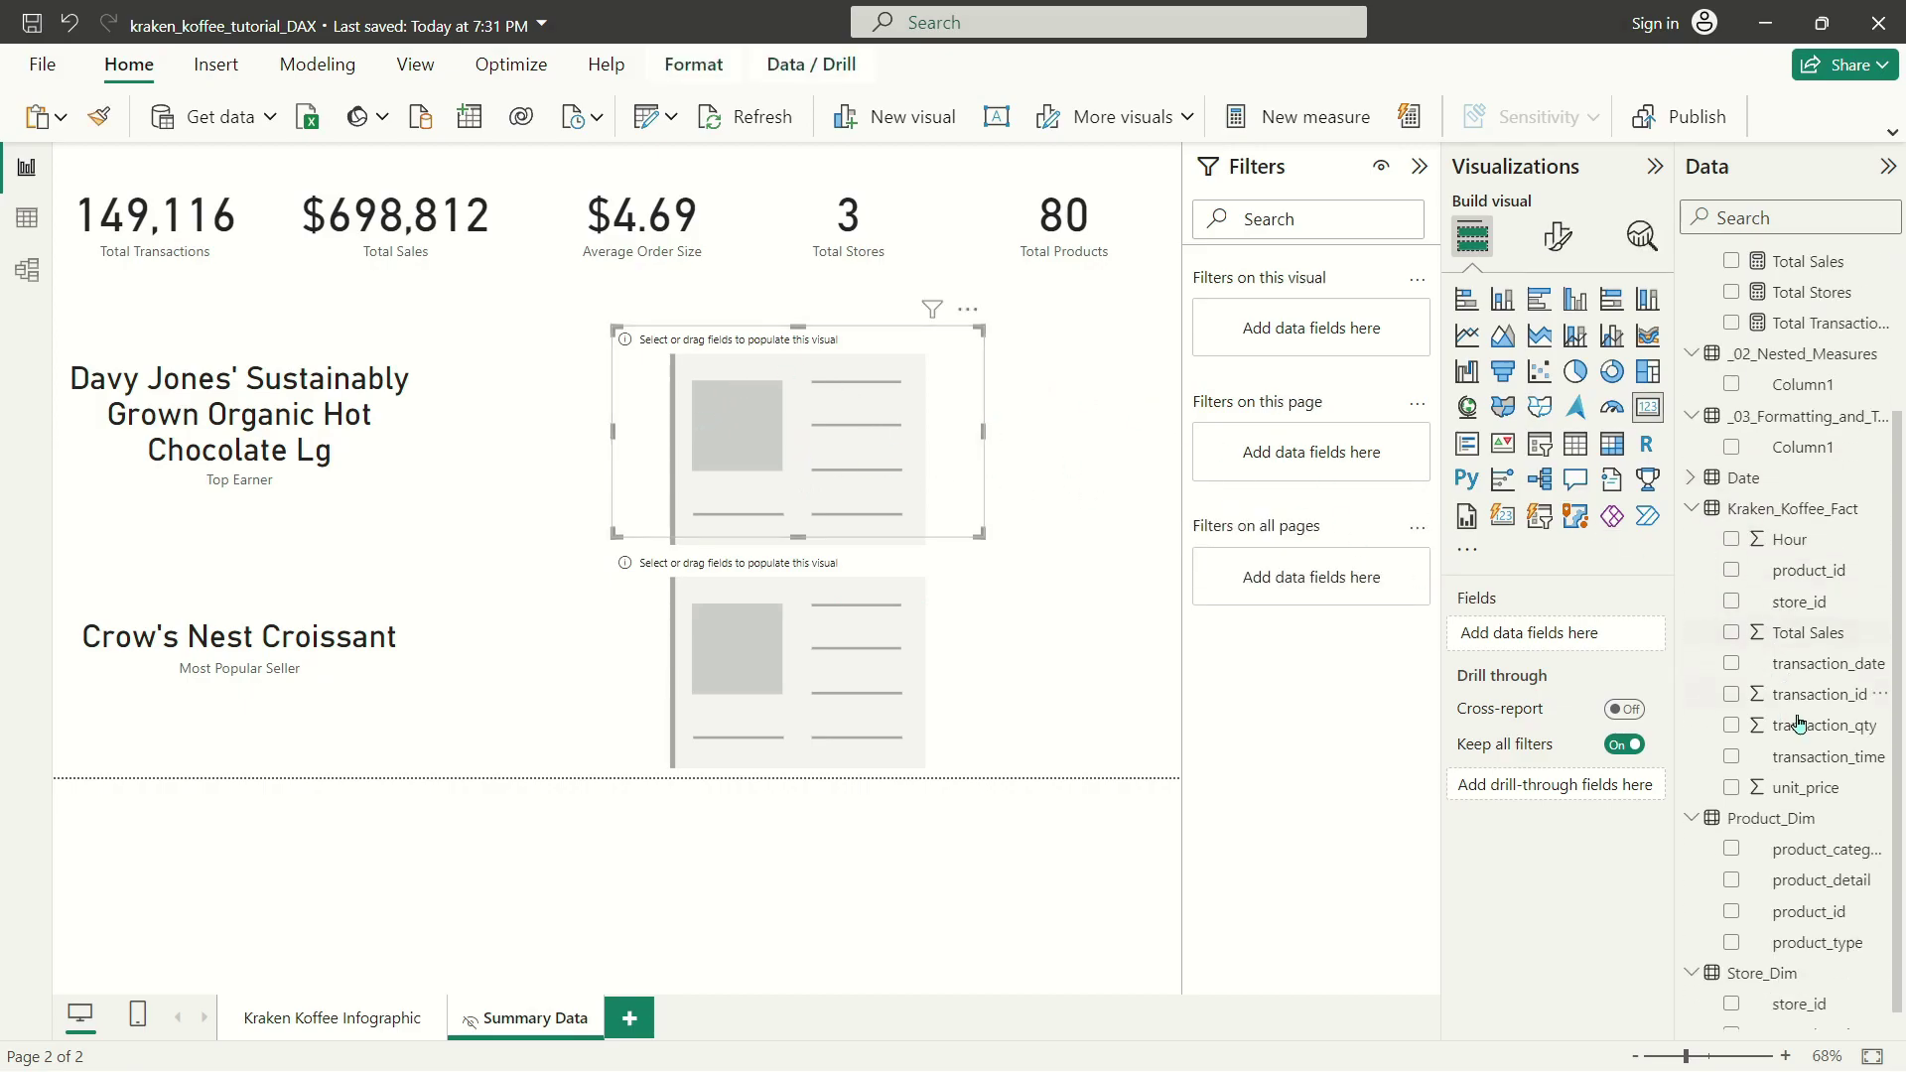
{"action": "left_click_drag", "start_coordinate": [1851, 874], "coordinate": [1558, 635]}
{"action": "left_click_drag", "start_coordinate": [1812, 872], "coordinate": [1548, 635]}
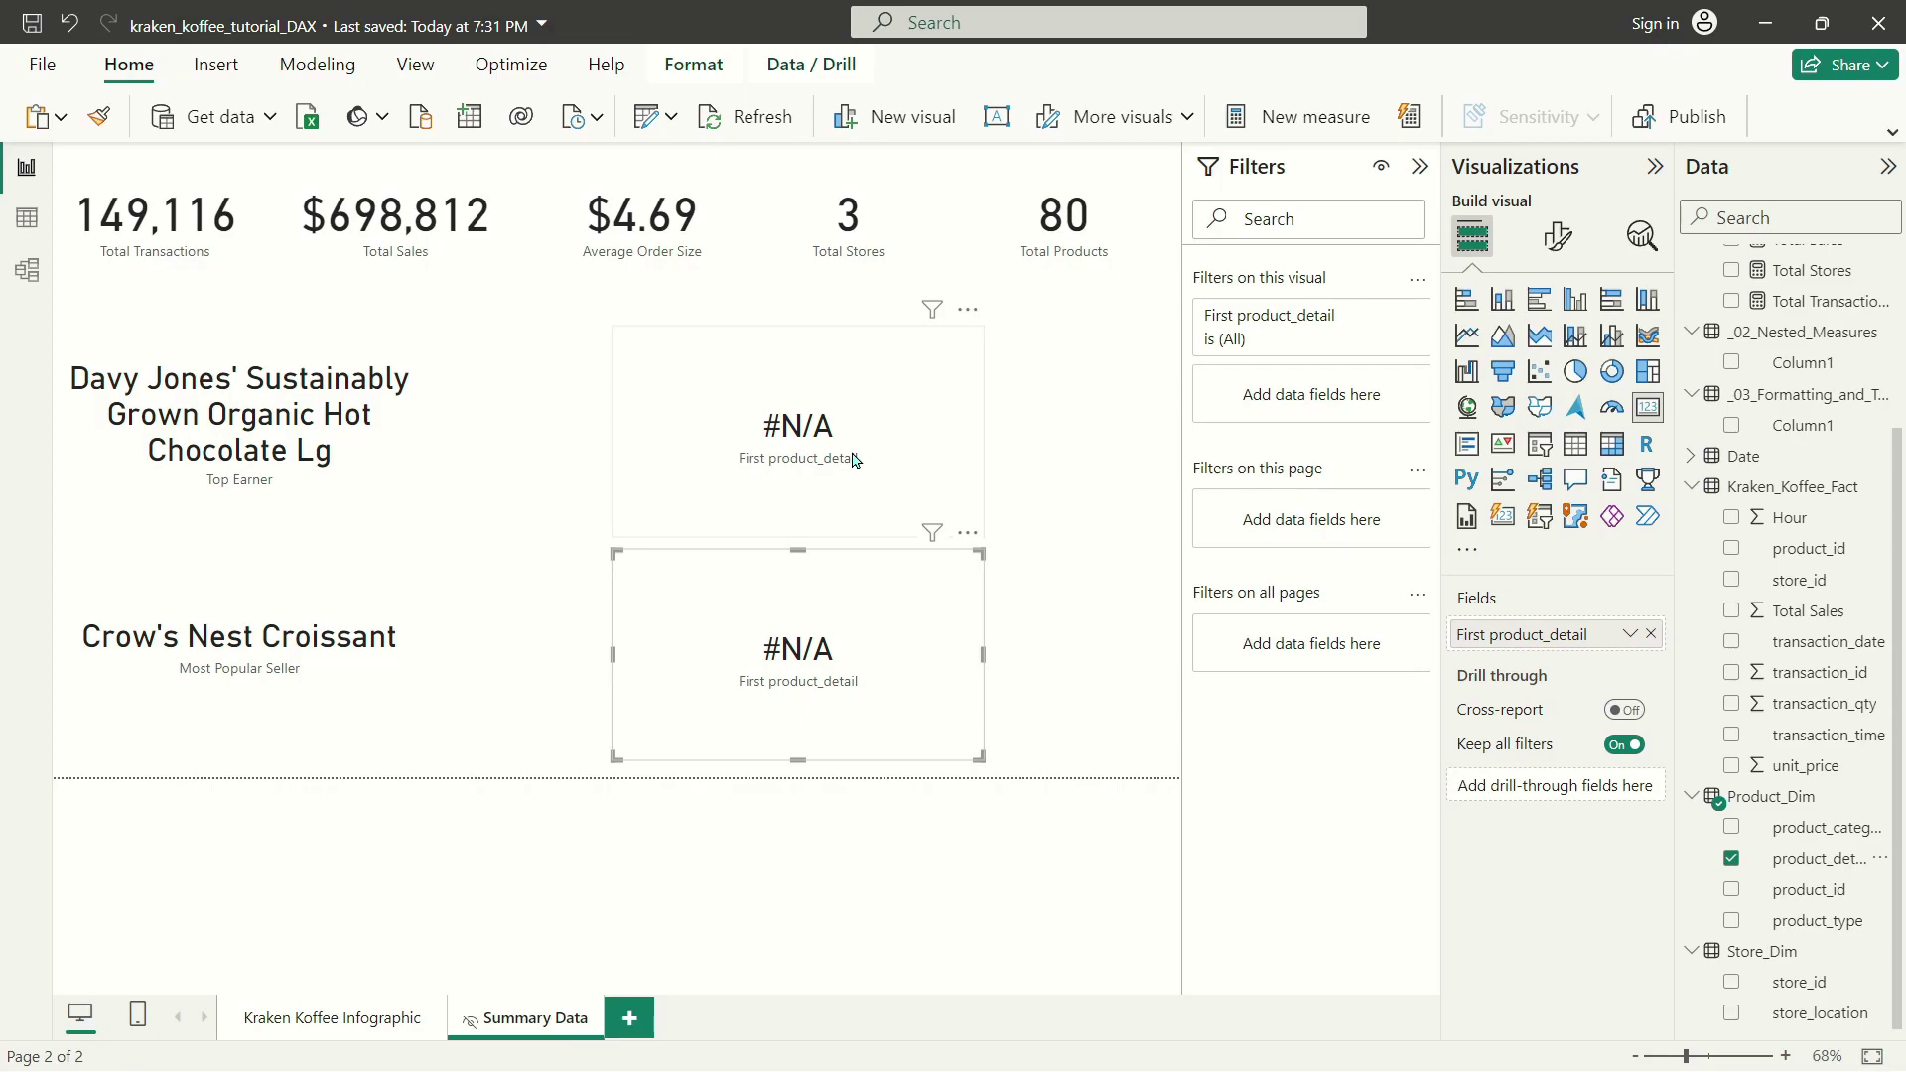
{"action": "key", "text": "Escape"}
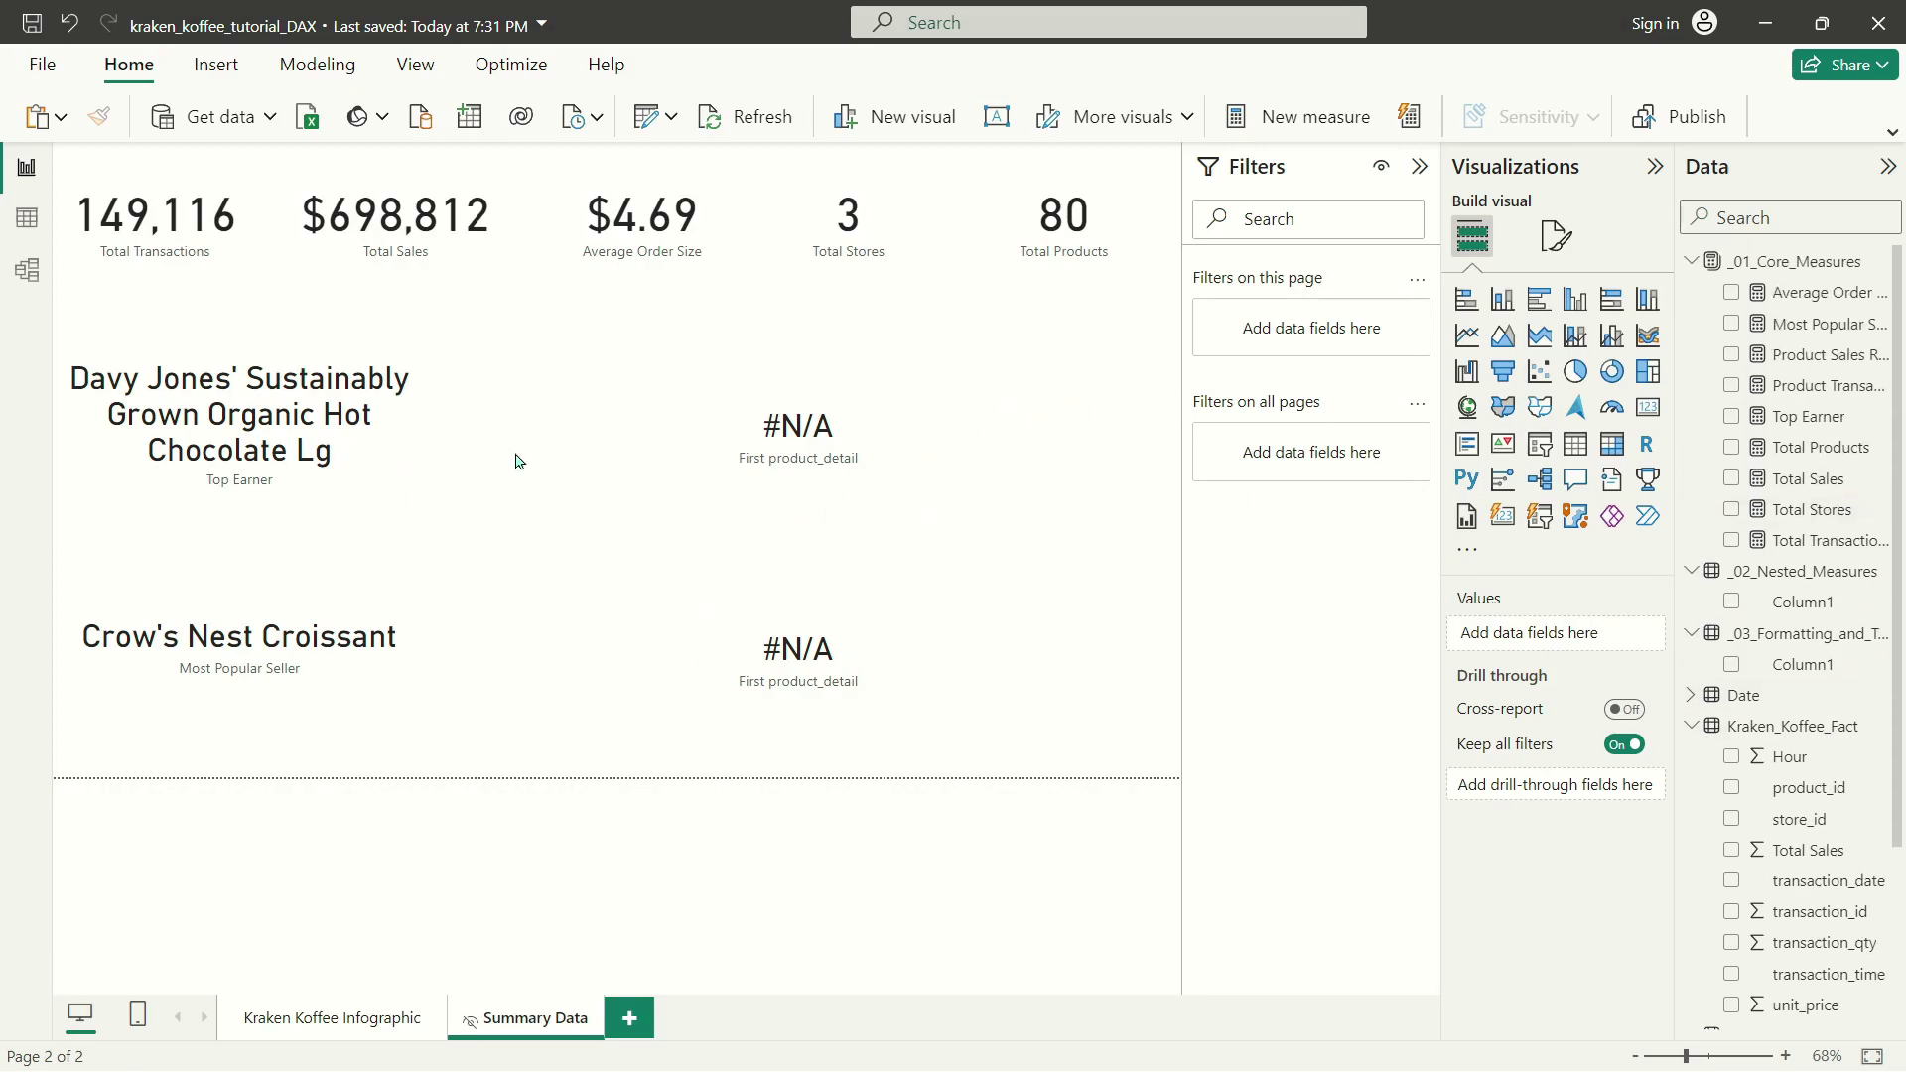
Set the product_detail summarization to Last in both copied cards.
{"action": "left_click", "coordinate": [809, 457]}
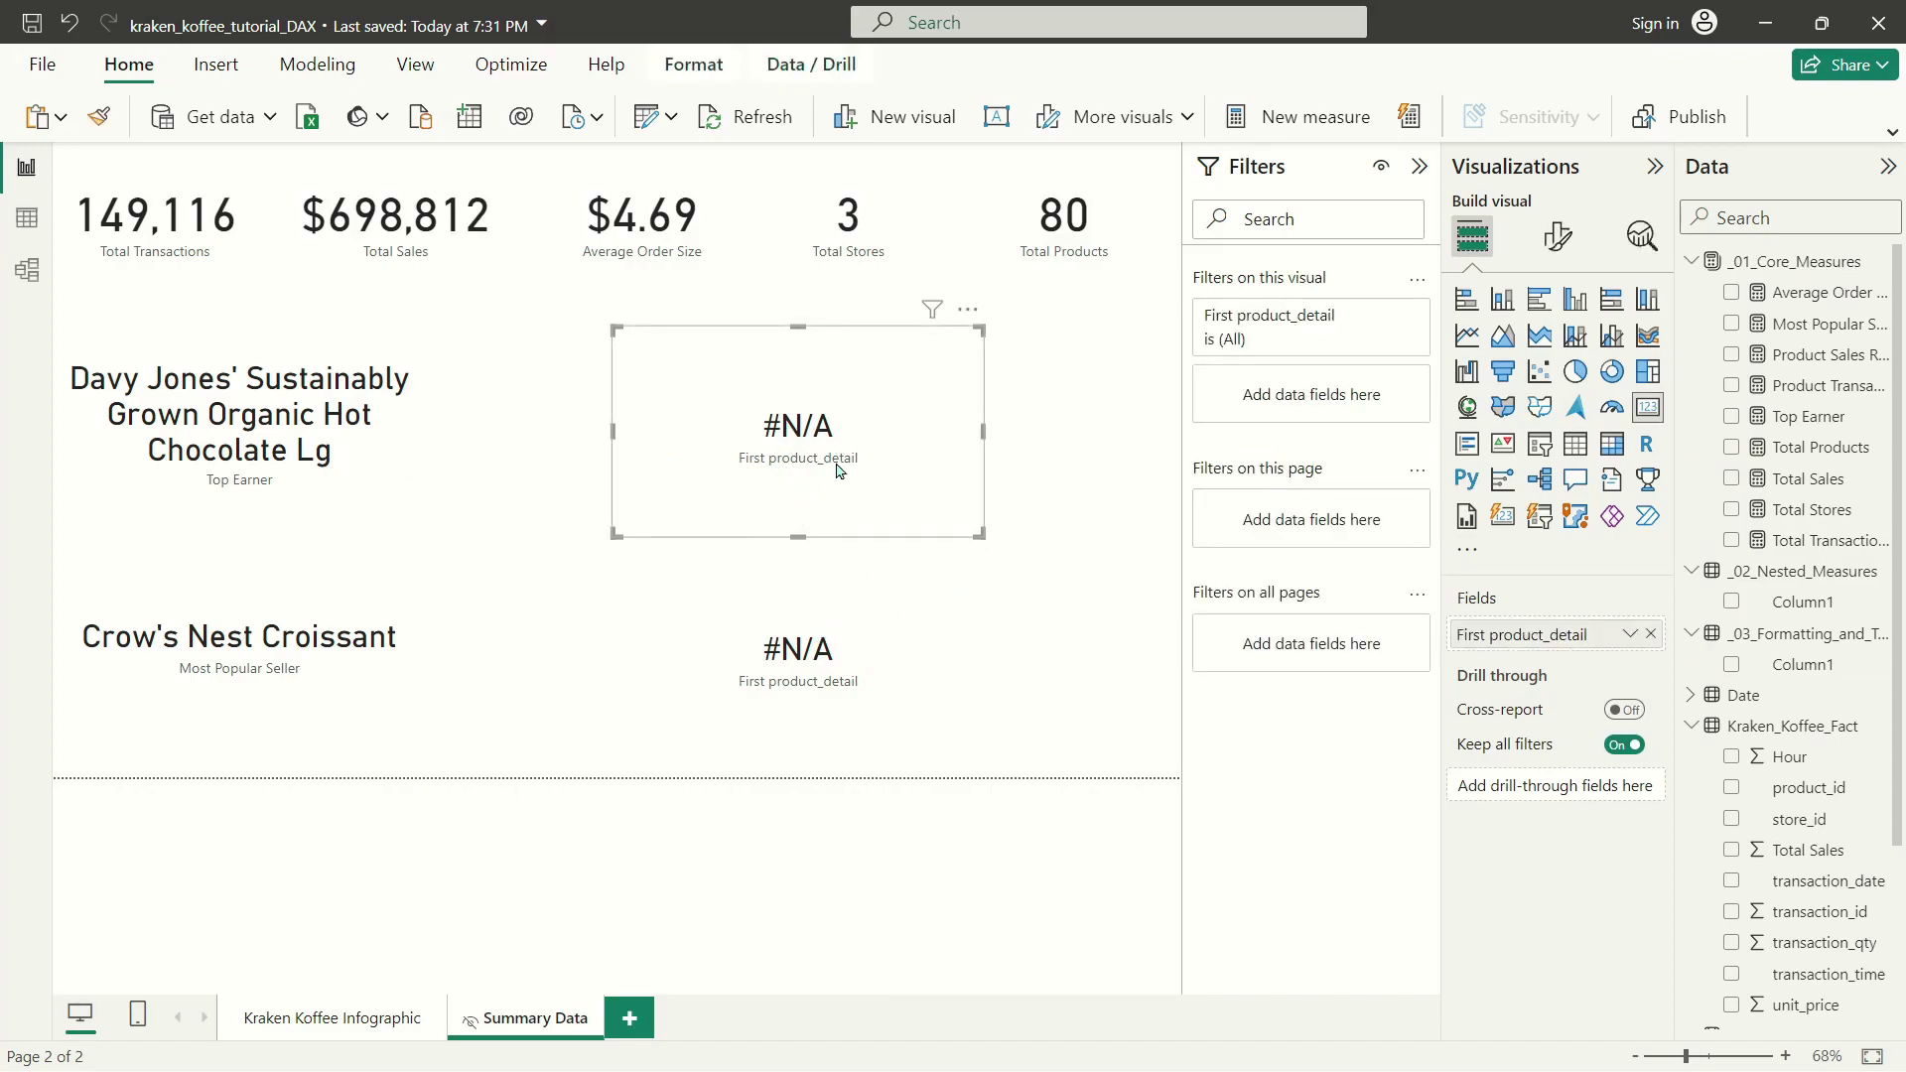
{"action": "left_click", "coordinate": [1630, 634]}
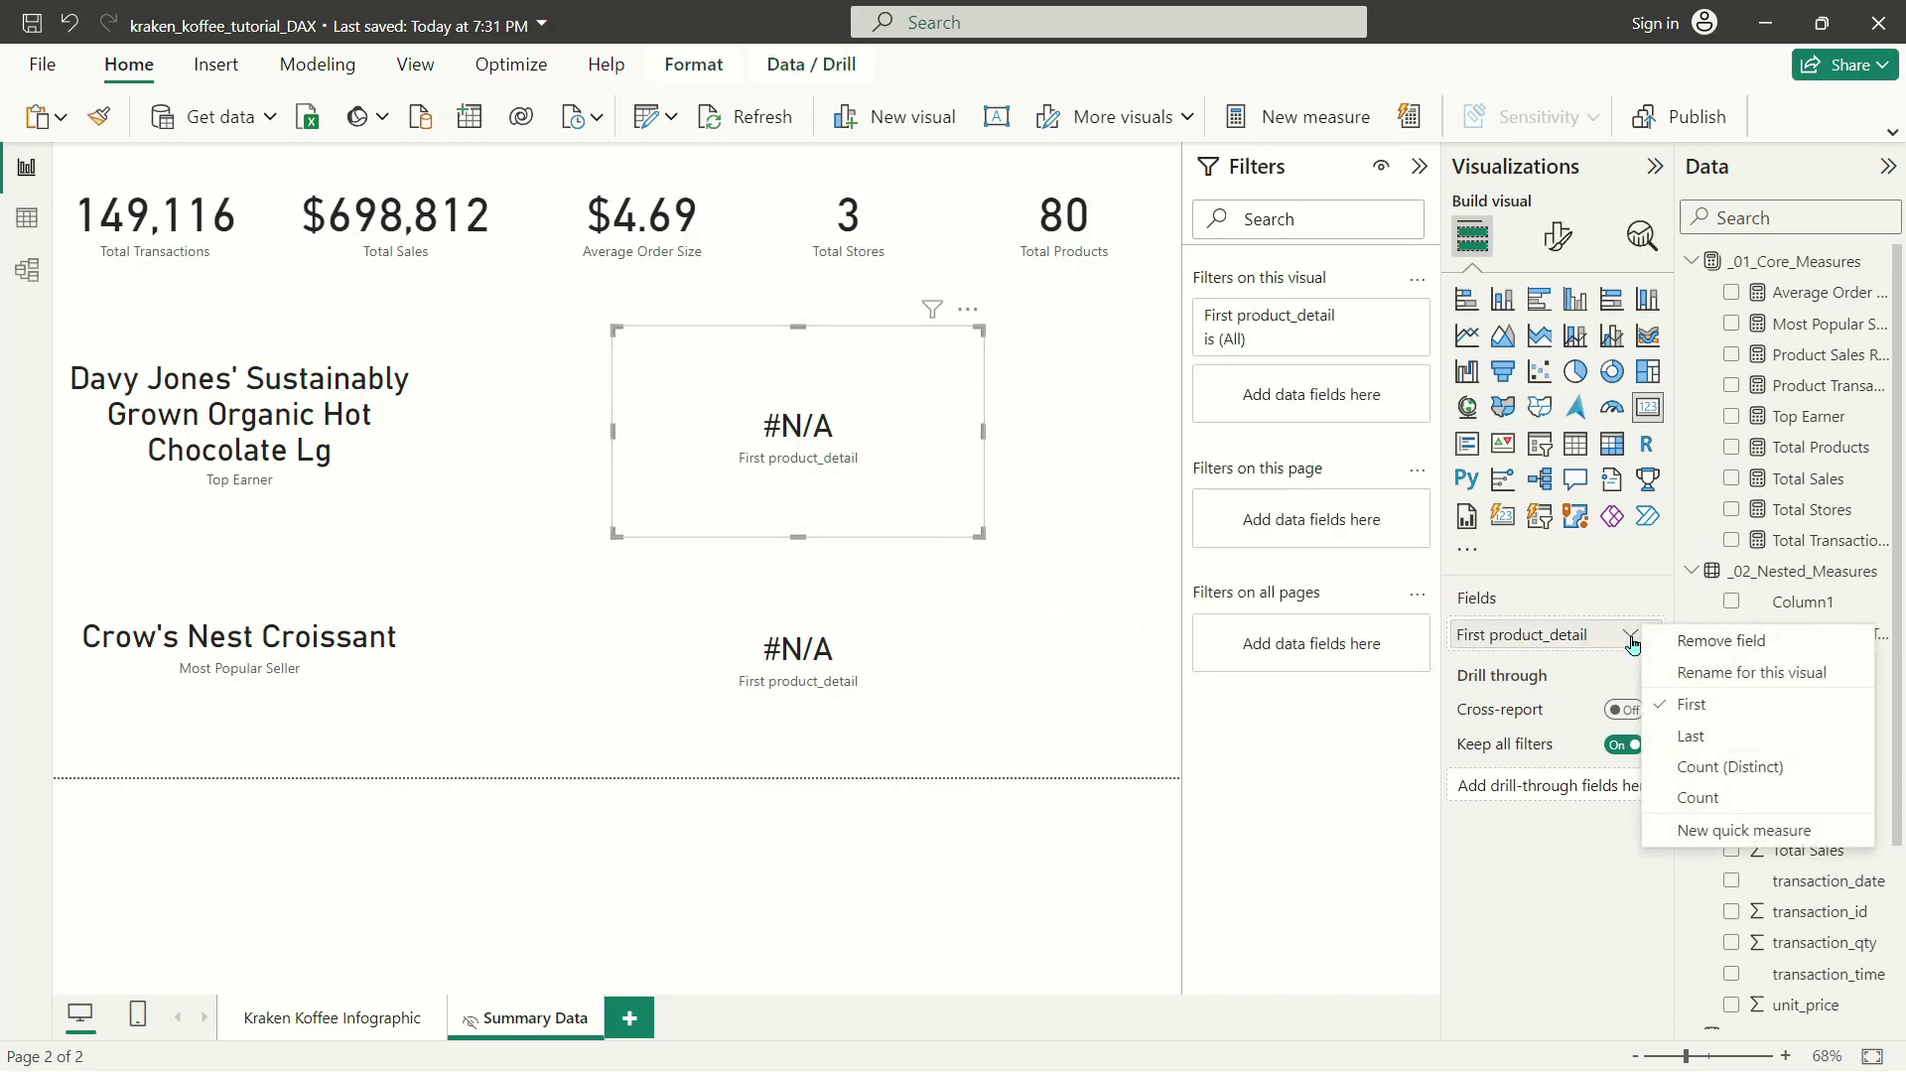
{"action": "left_click", "coordinate": [1674, 737]}
{"action": "left_click", "coordinate": [844, 629]}
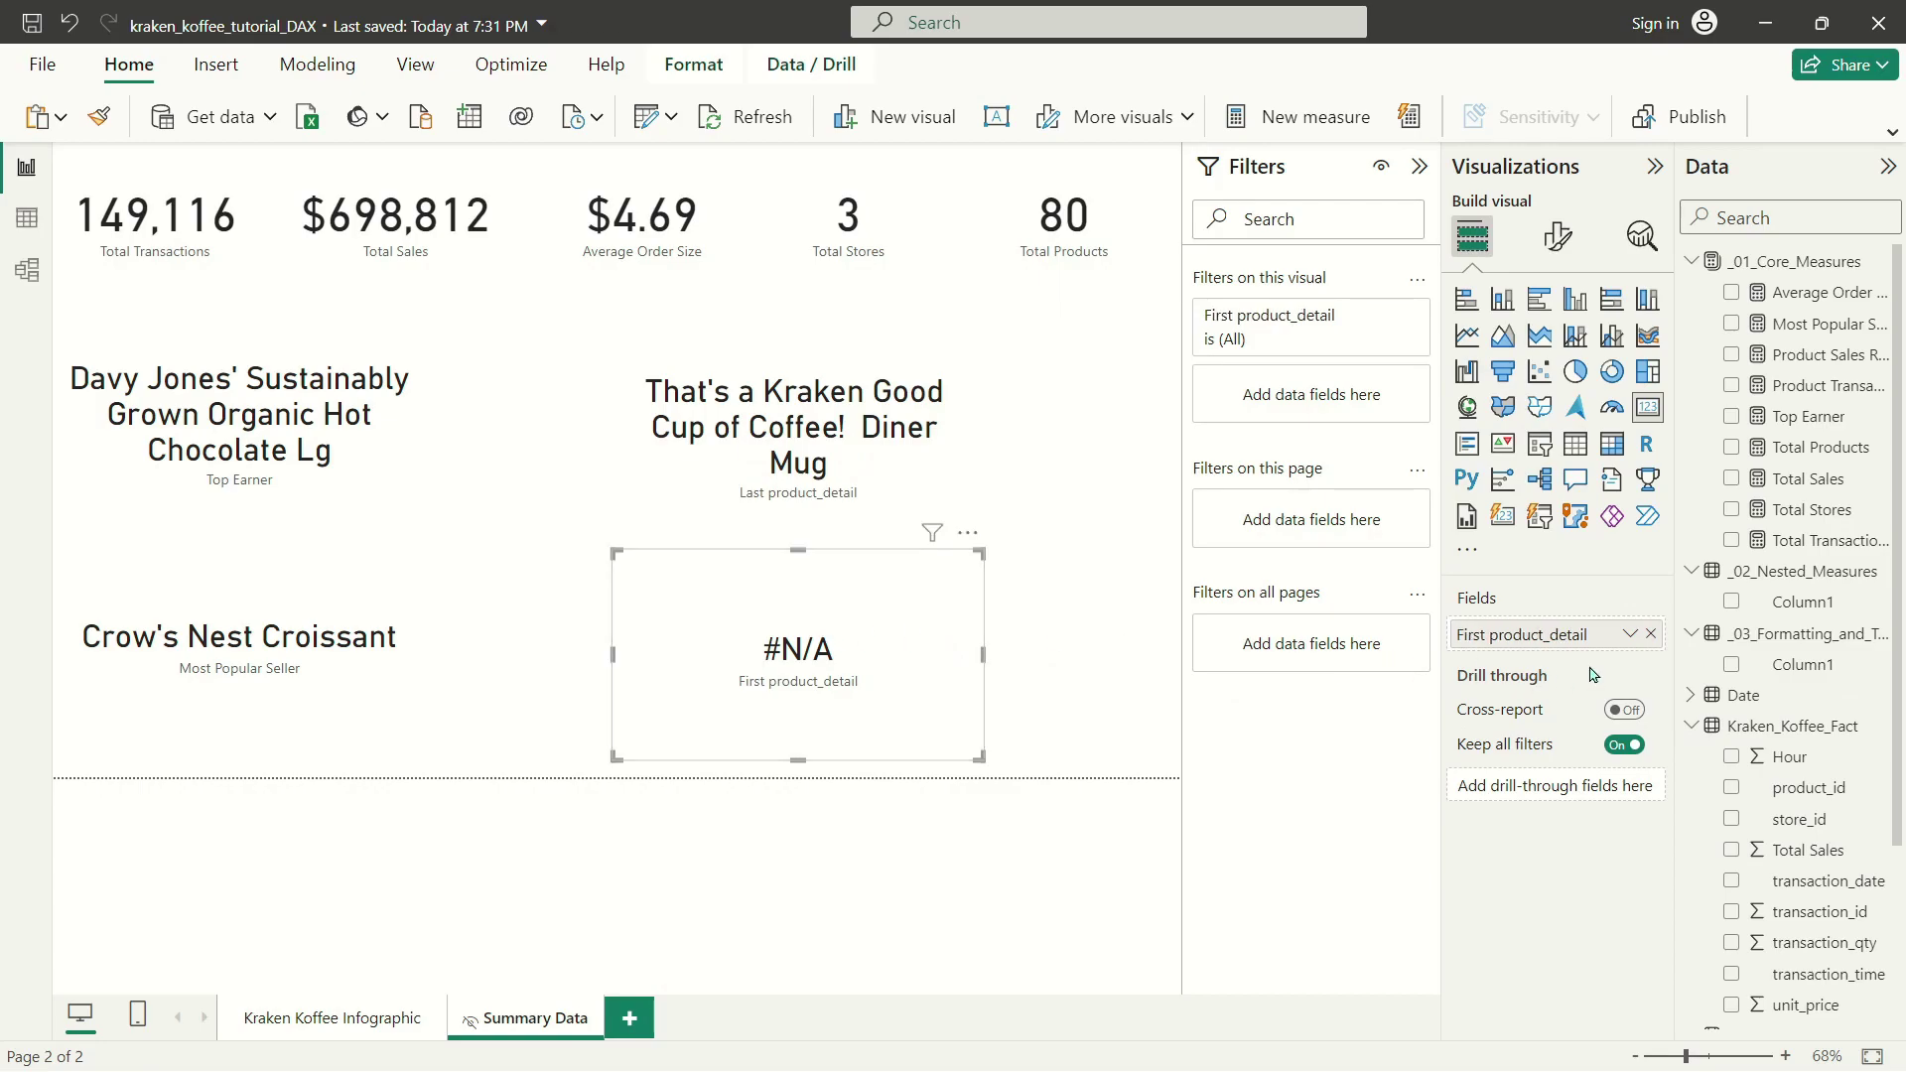
{"action": "left_click", "coordinate": [1629, 634]}
{"action": "left_click", "coordinate": [1671, 735]}
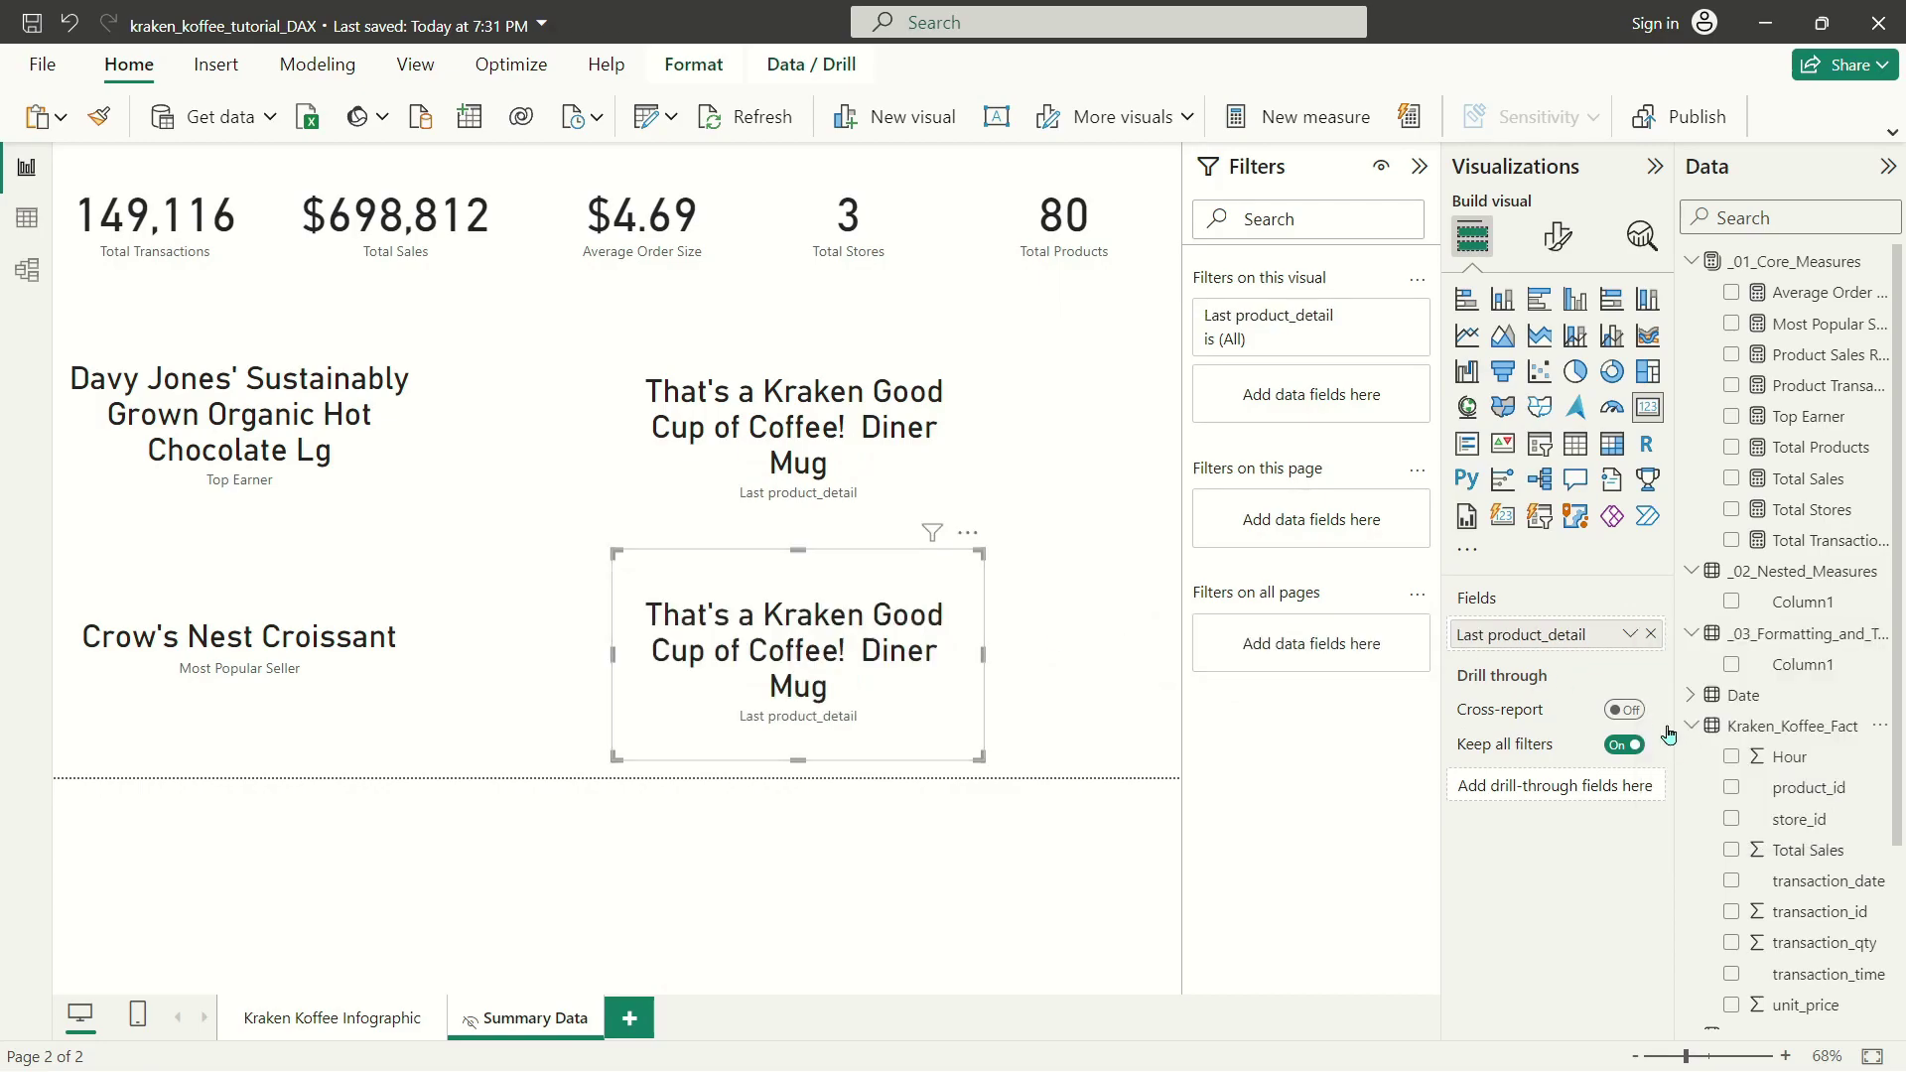
Add product_detail as a visual-level filter on the upper copied card and set its filter type to Top N.
{"action": "left_click", "coordinate": [873, 417]}
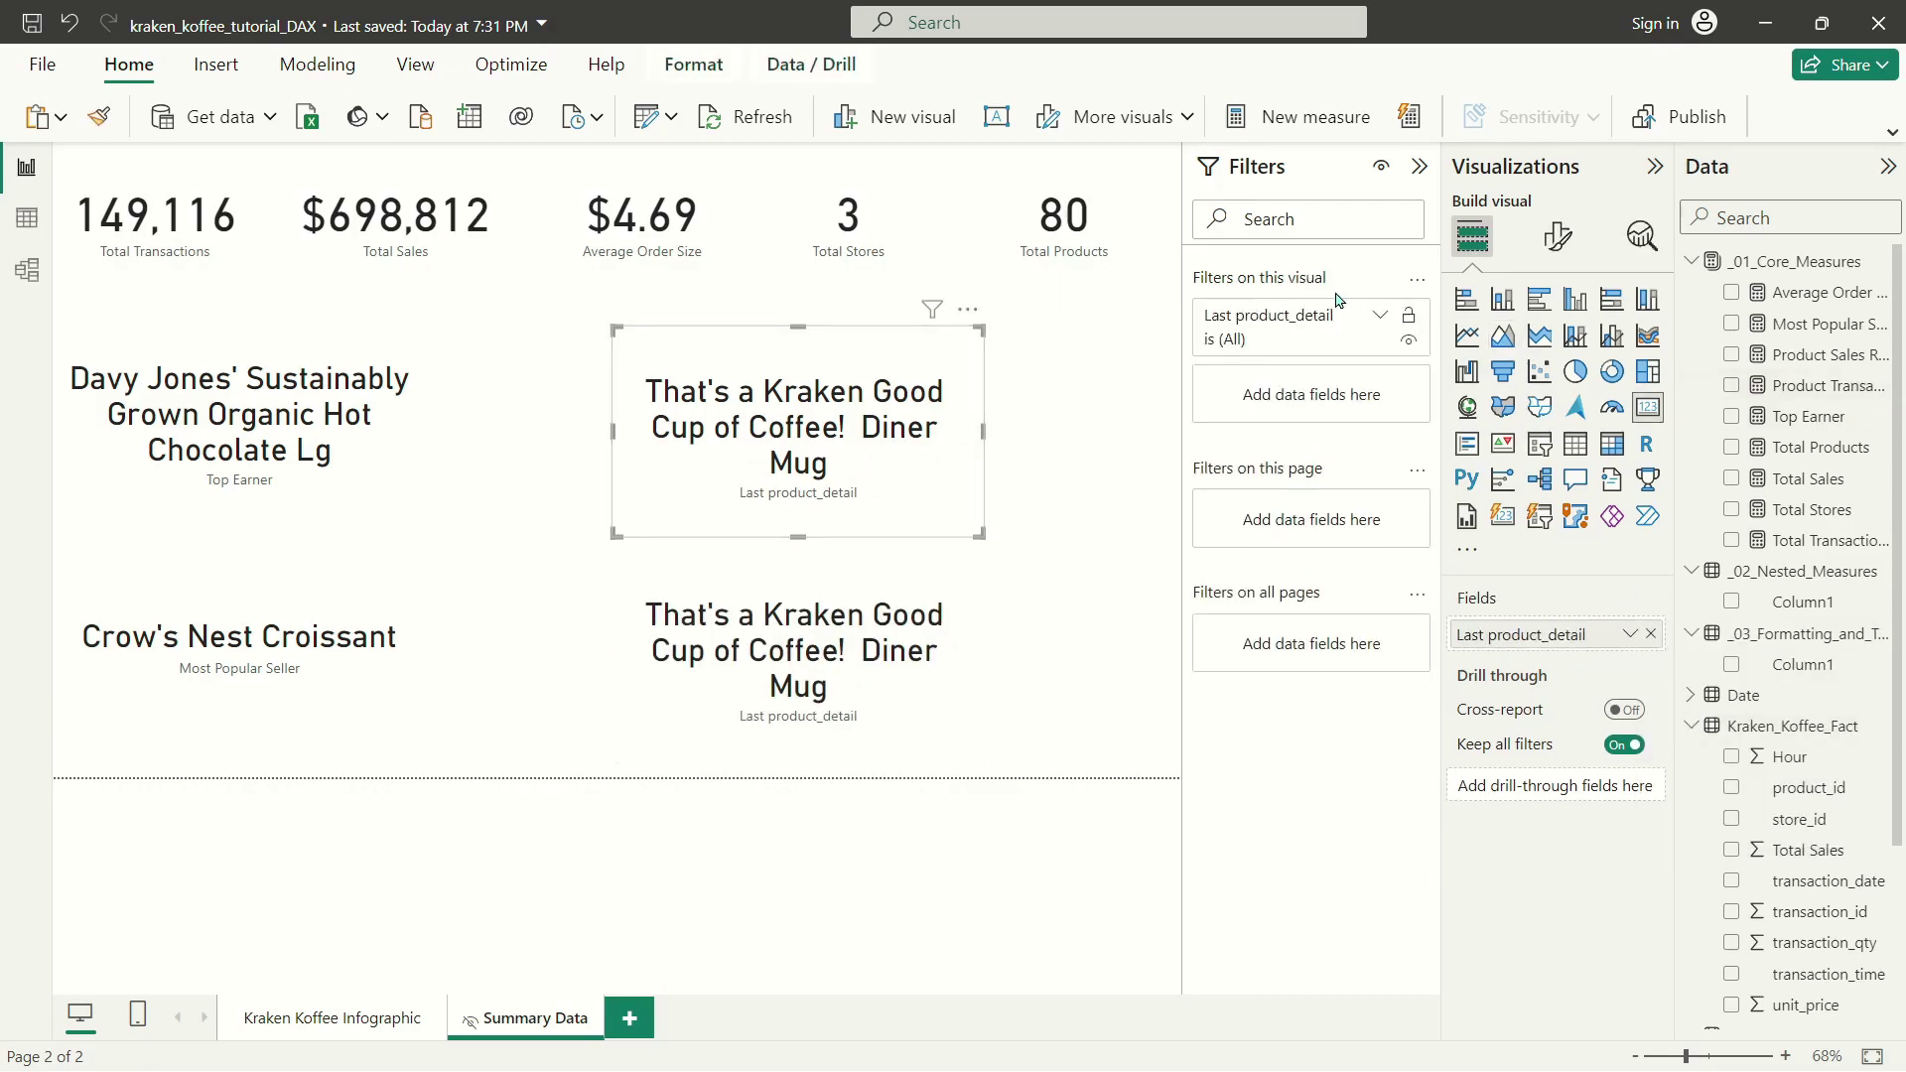
{"action": "scroll", "coordinate": [1806, 794], "scroll_direction": "down", "scroll_amount": 5}
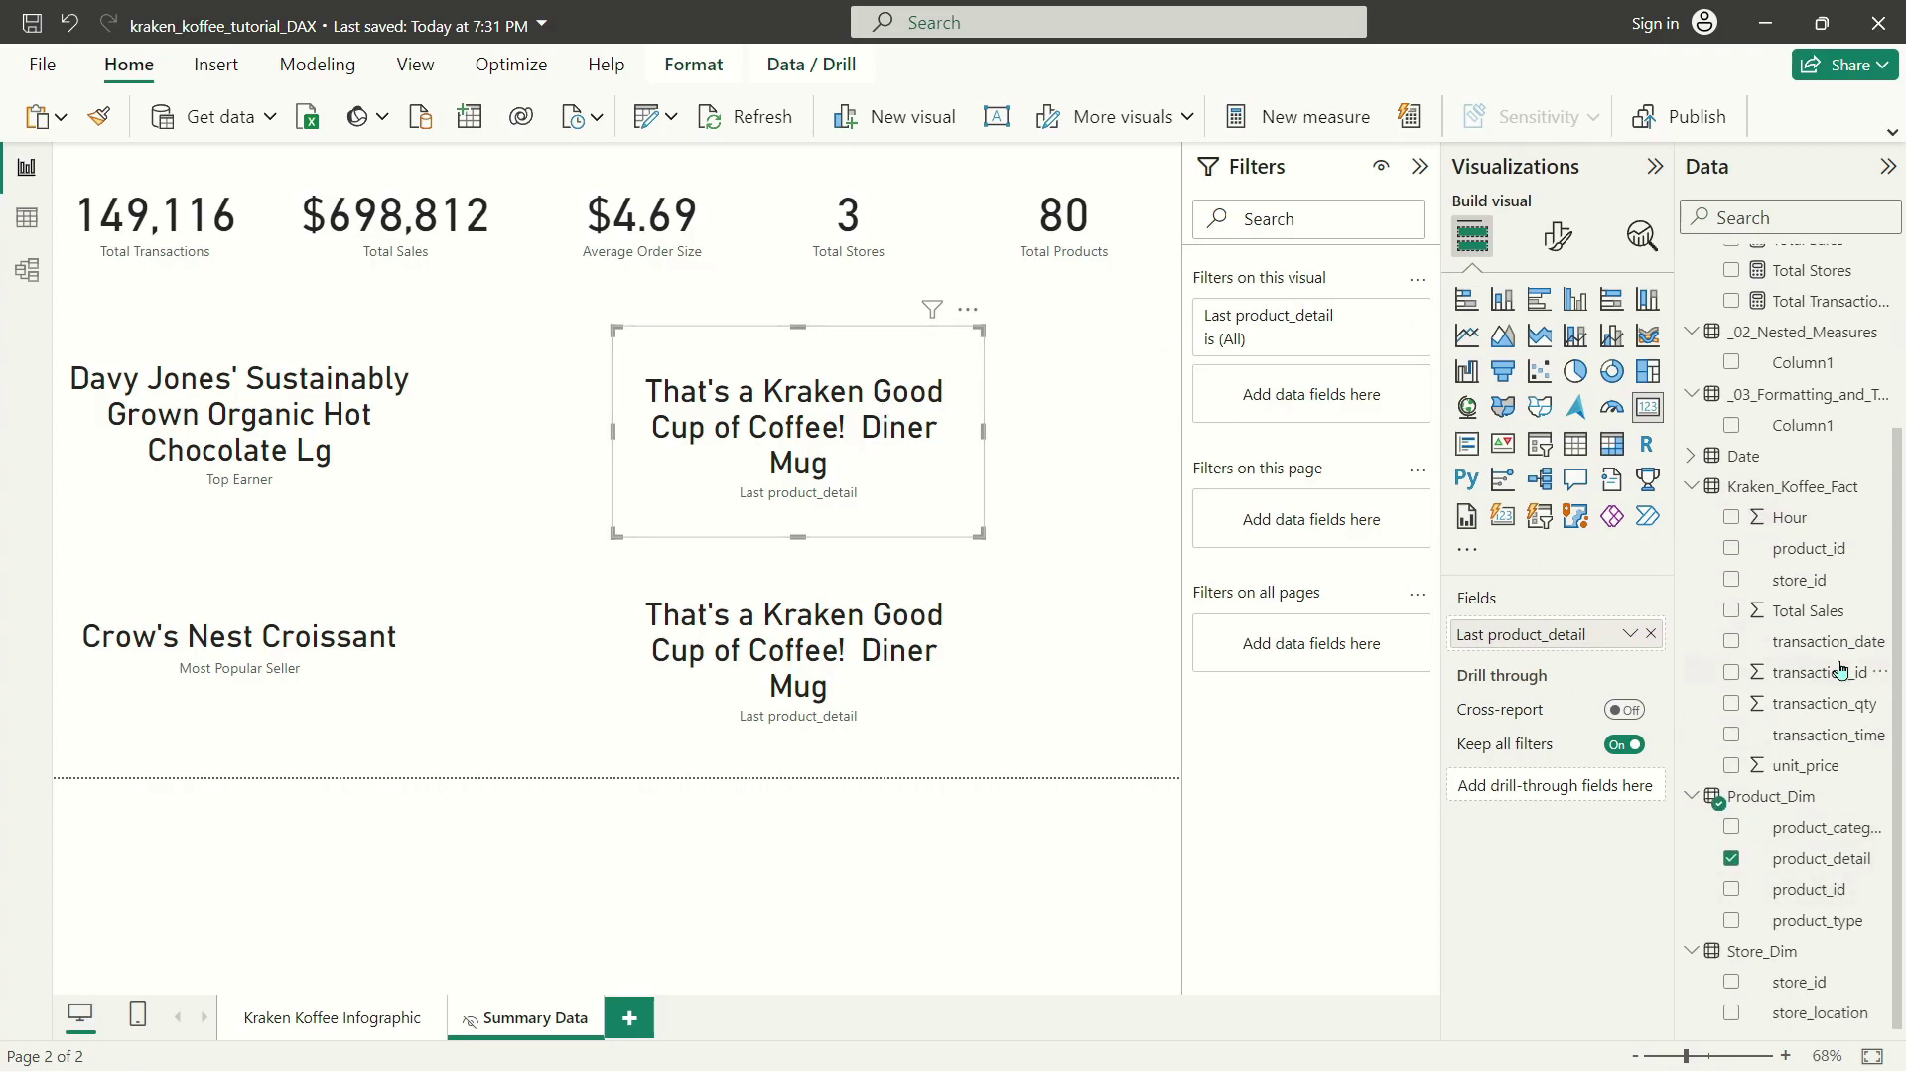
{"action": "left_click_drag", "start_coordinate": [1834, 859], "coordinate": [1386, 409]}
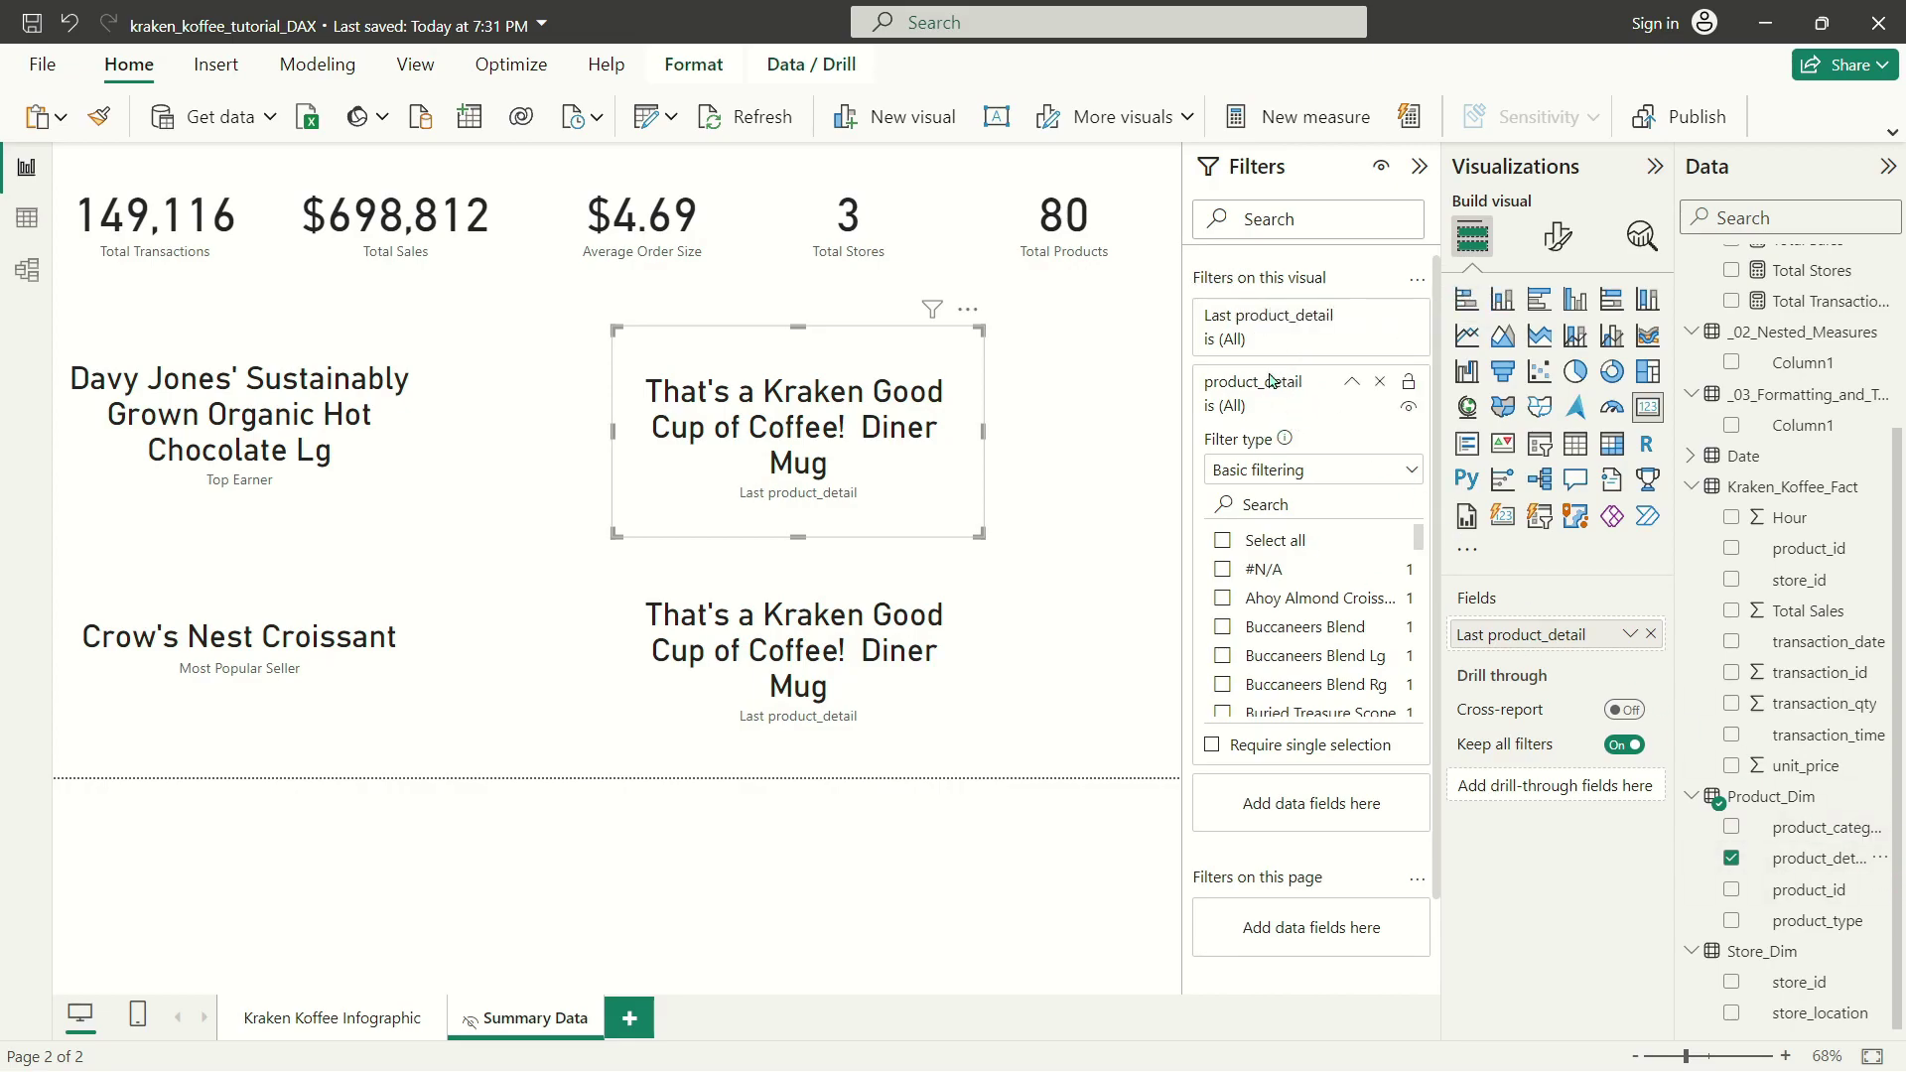
{"action": "left_click", "coordinate": [1345, 481]}
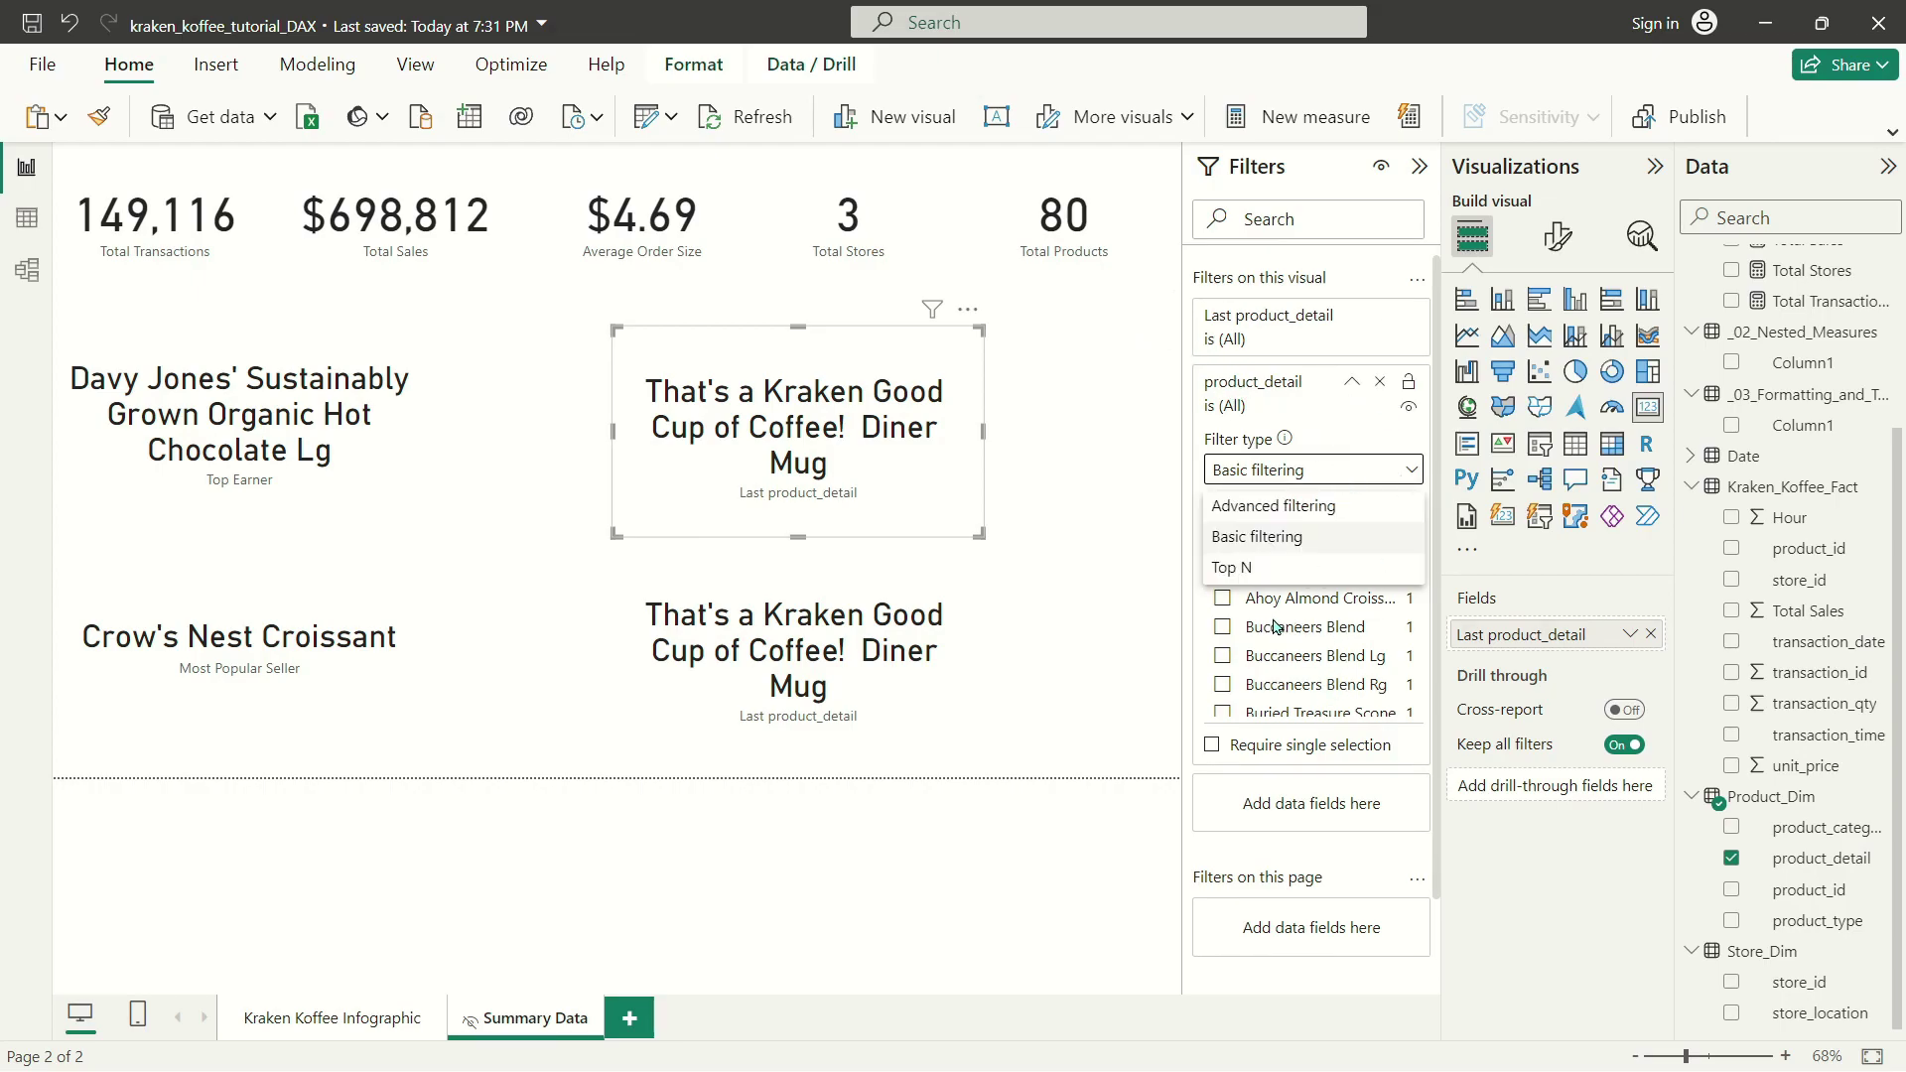
{"action": "left_click", "coordinate": [1286, 569]}
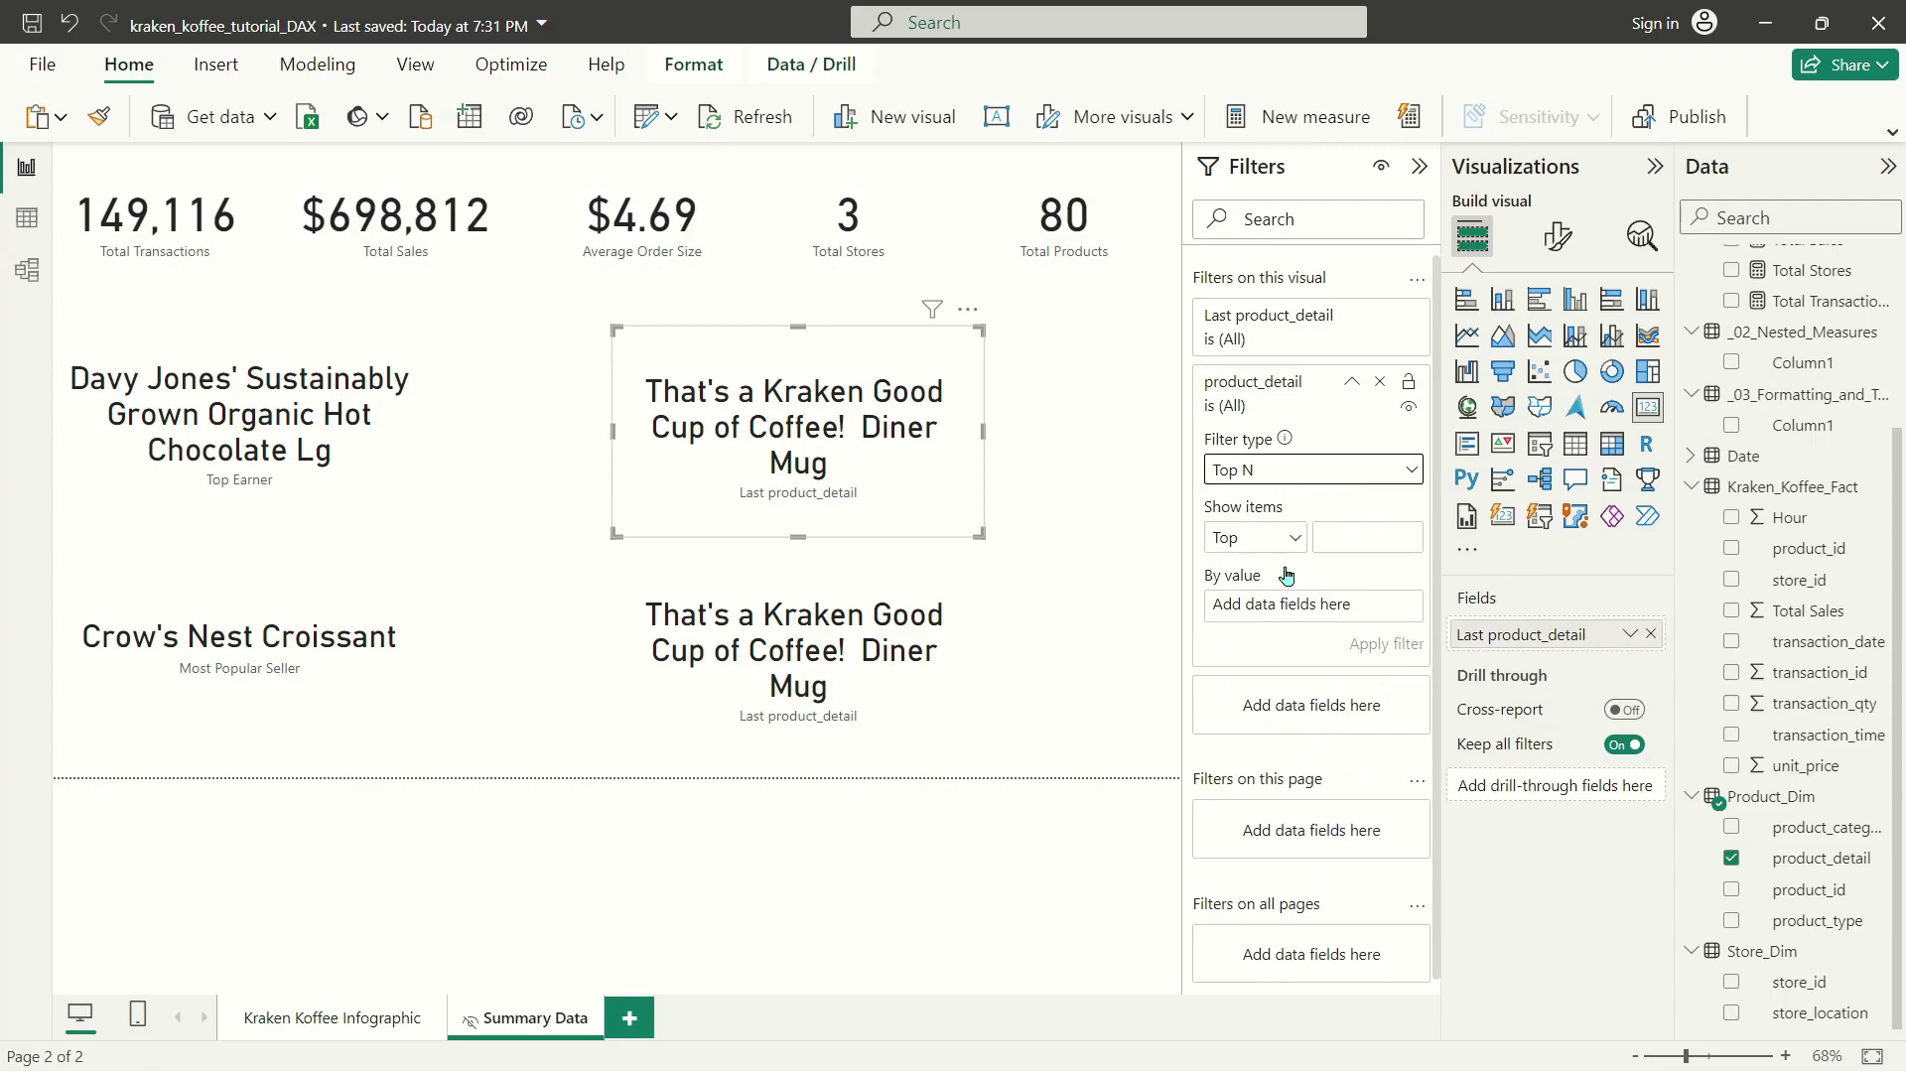
Limit the upper copied card's product_detail filter to the top 1 item by the Total Sales measure and apply it.
{"action": "scroll", "coordinate": [1770, 380], "scroll_direction": "up", "scroll_amount": 3}
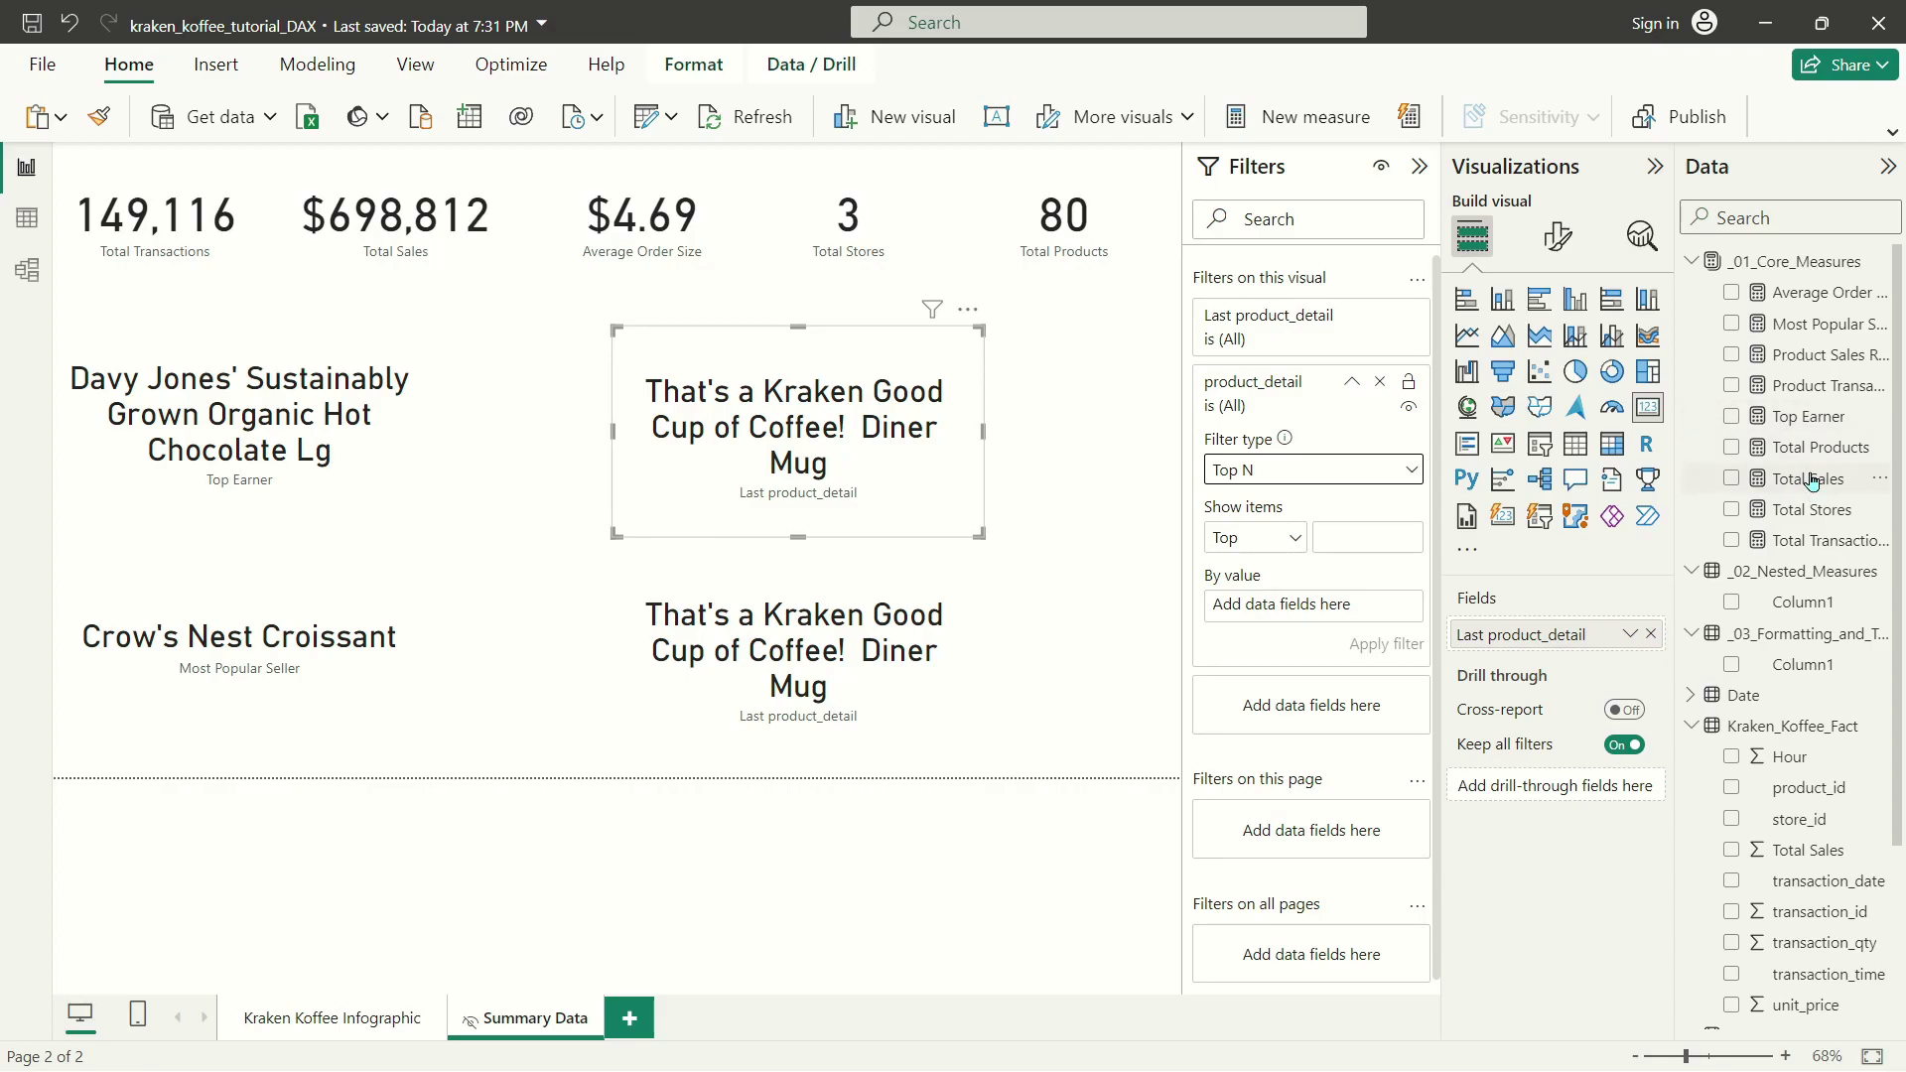
{"action": "left_click_drag", "start_coordinate": [1804, 479], "coordinate": [1331, 605]}
{"action": "left_click", "coordinate": [1355, 531]}
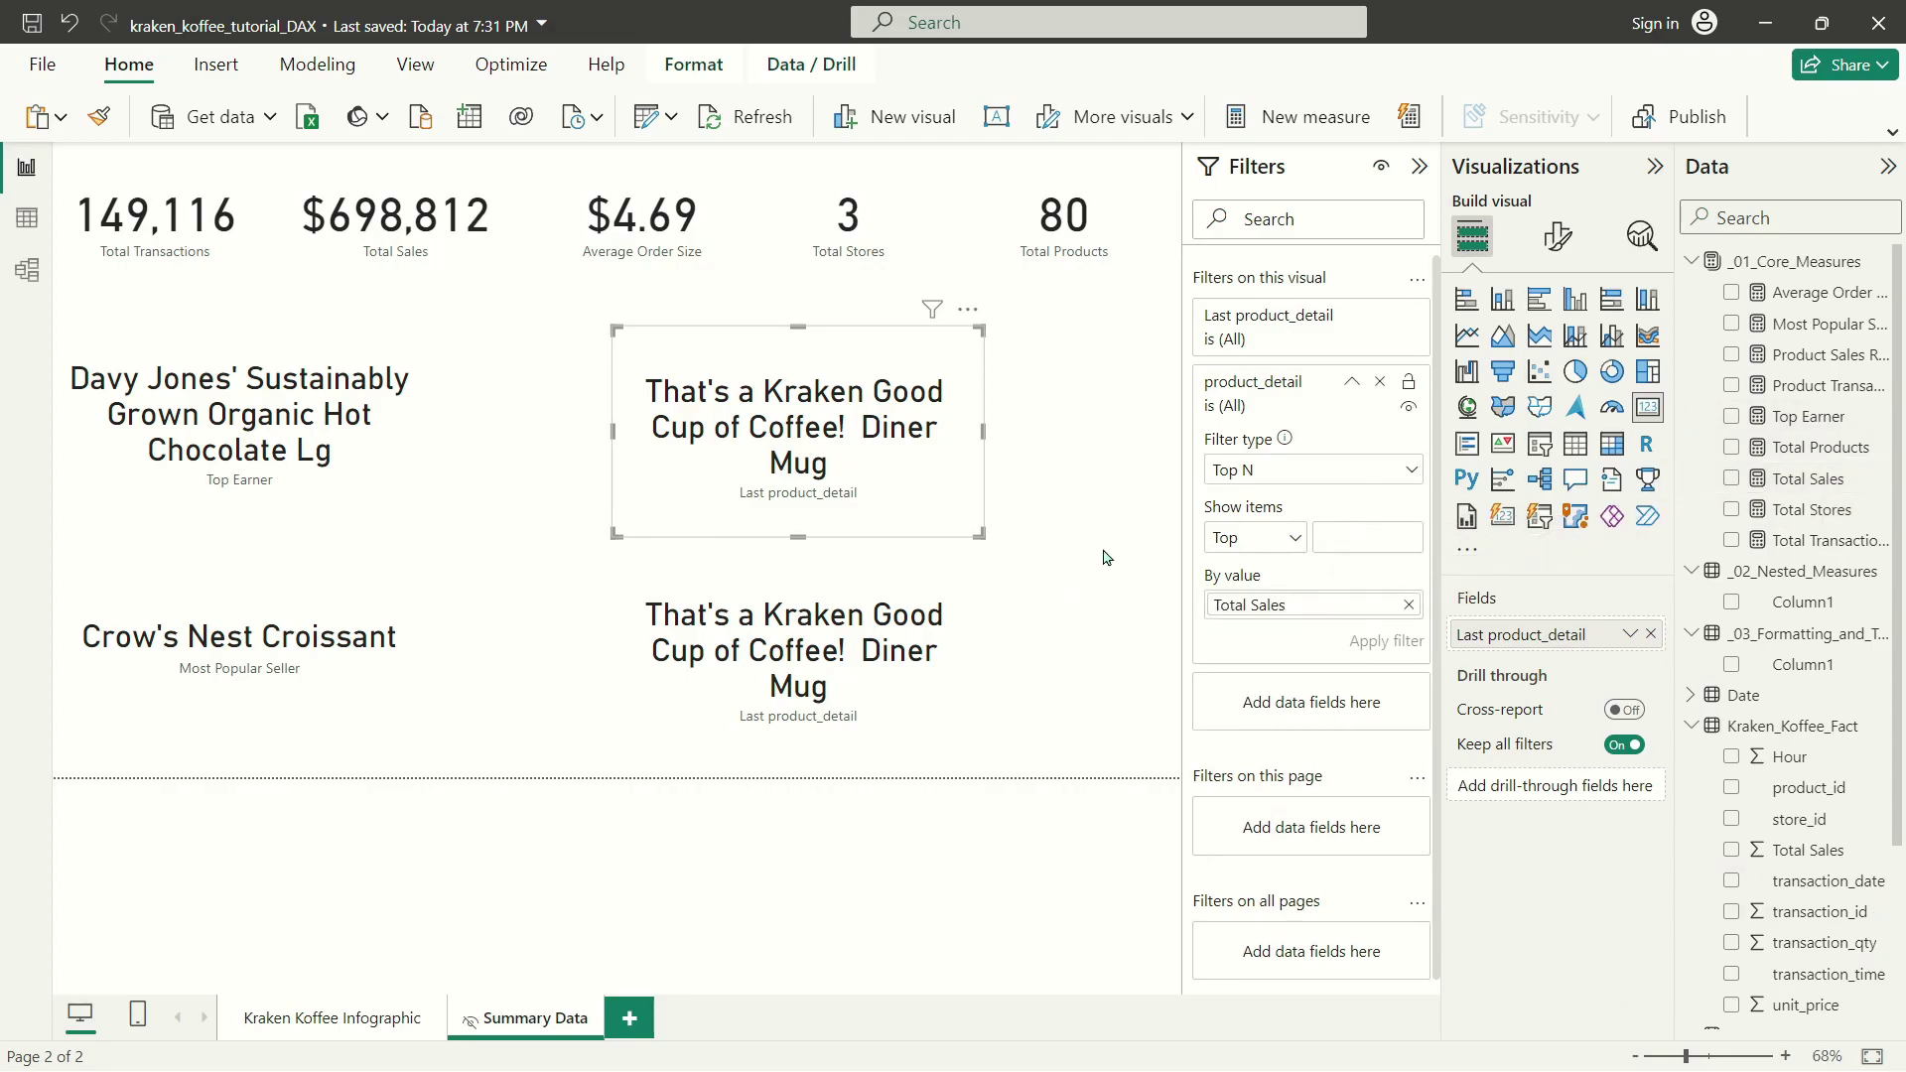
{"action": "type", "text": "1"}
{"action": "left_click", "coordinate": [1389, 641]}
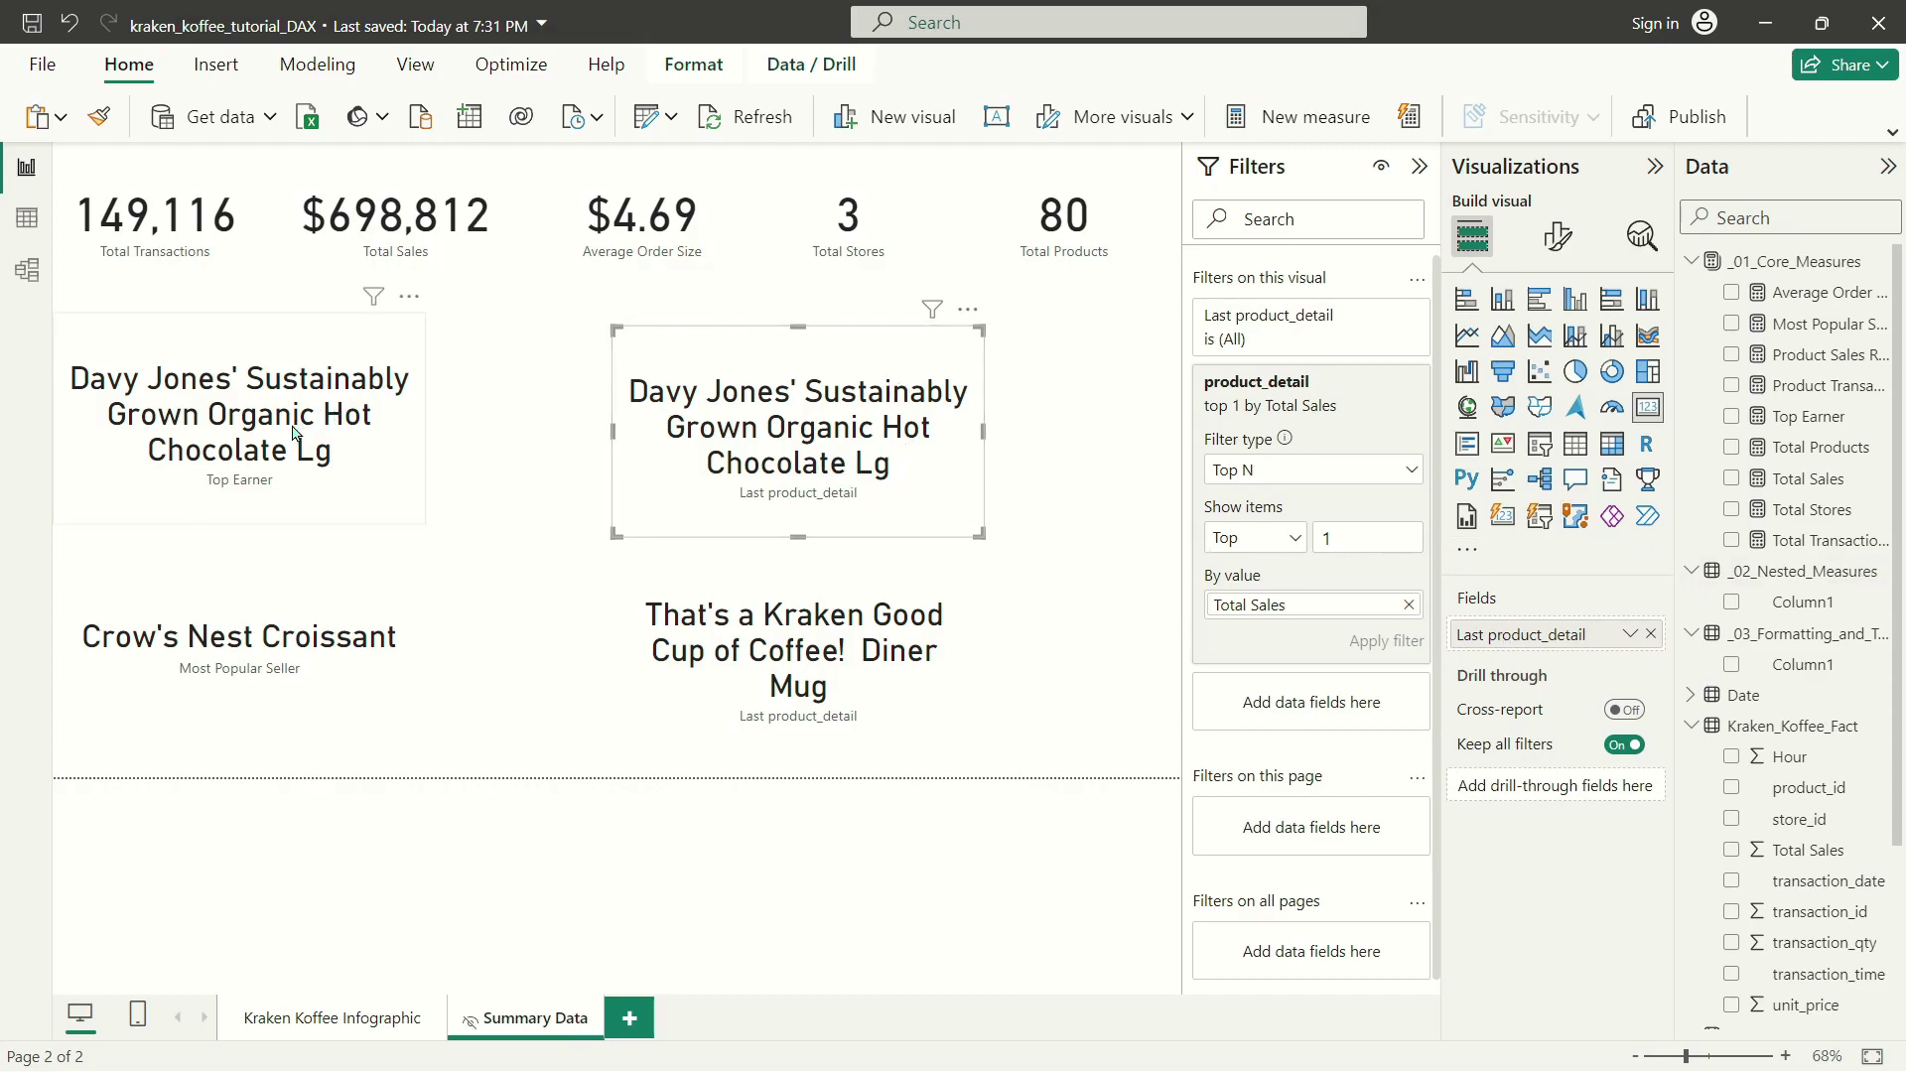
Rename the product_detail field in the upper copied card to Top Earner.
{"action": "double_click", "coordinate": [1516, 640]}
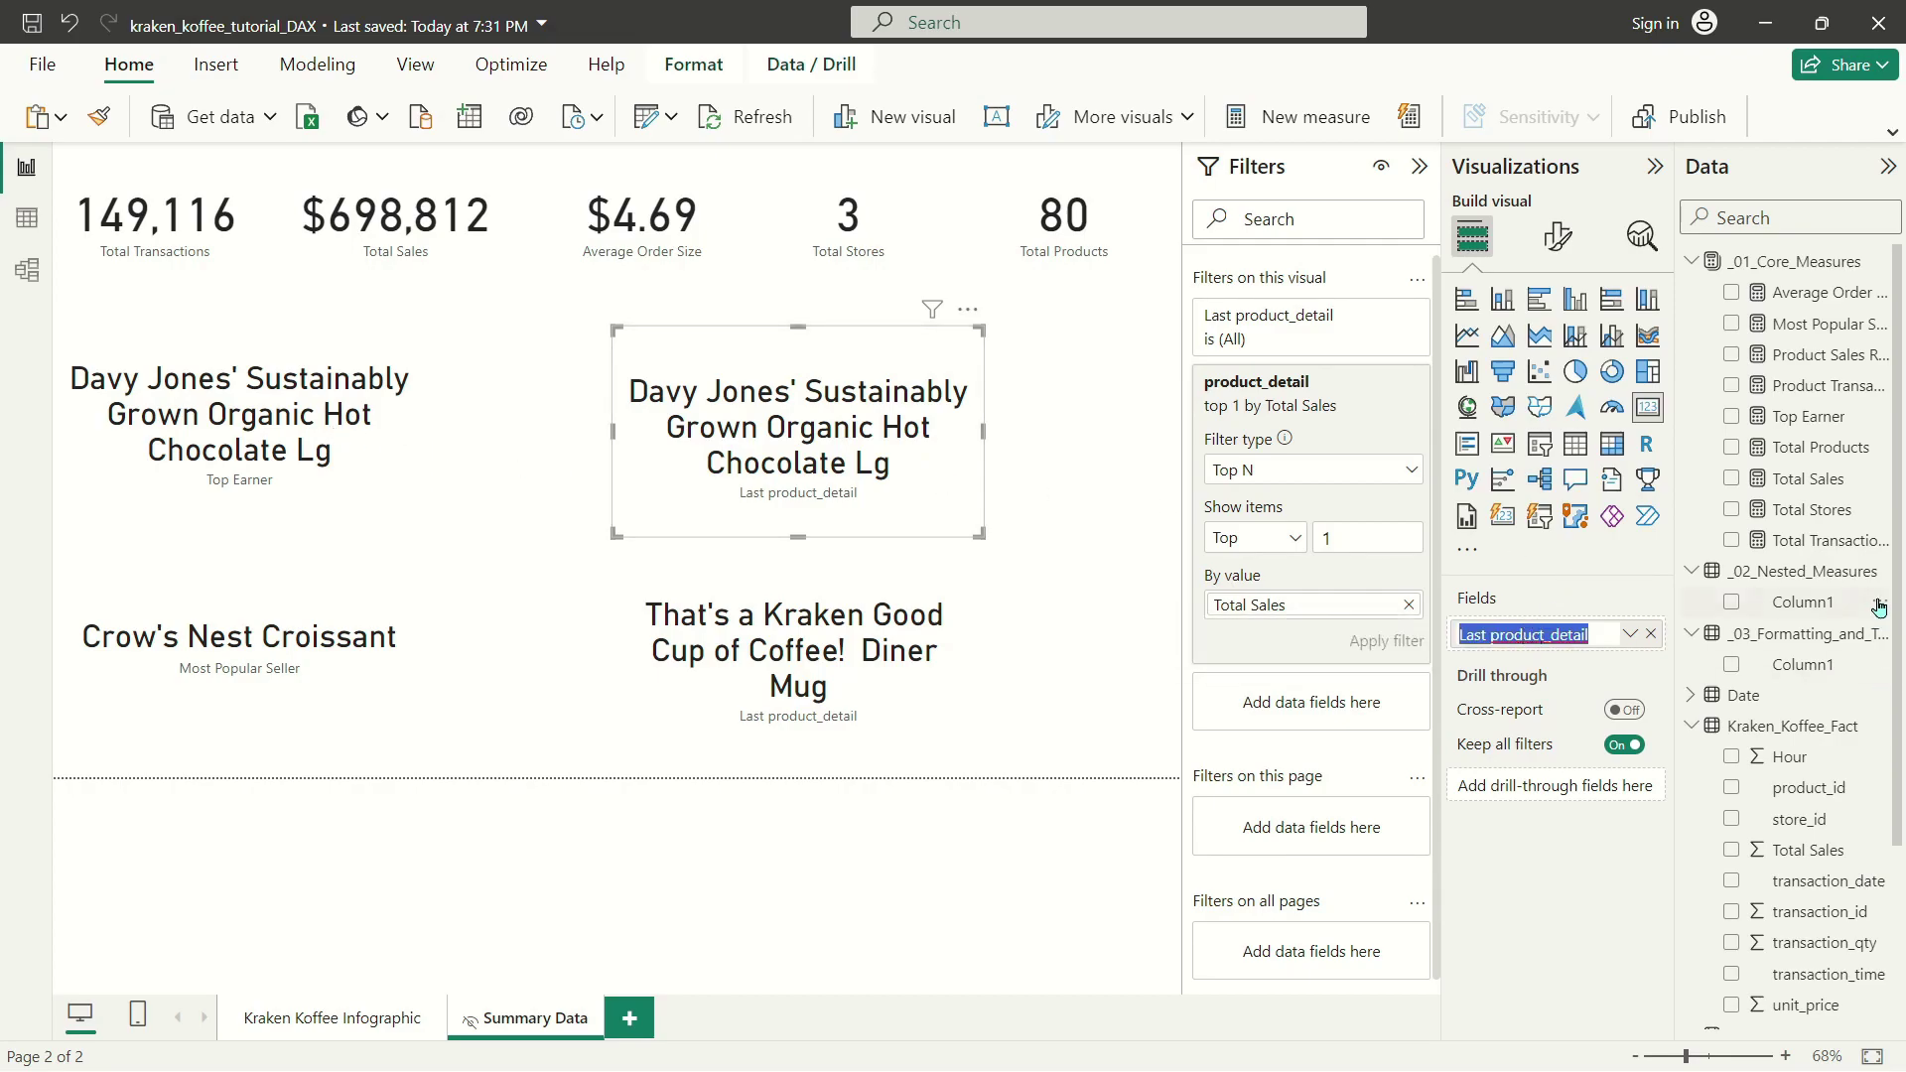
{"action": "type", "text": "Top "}
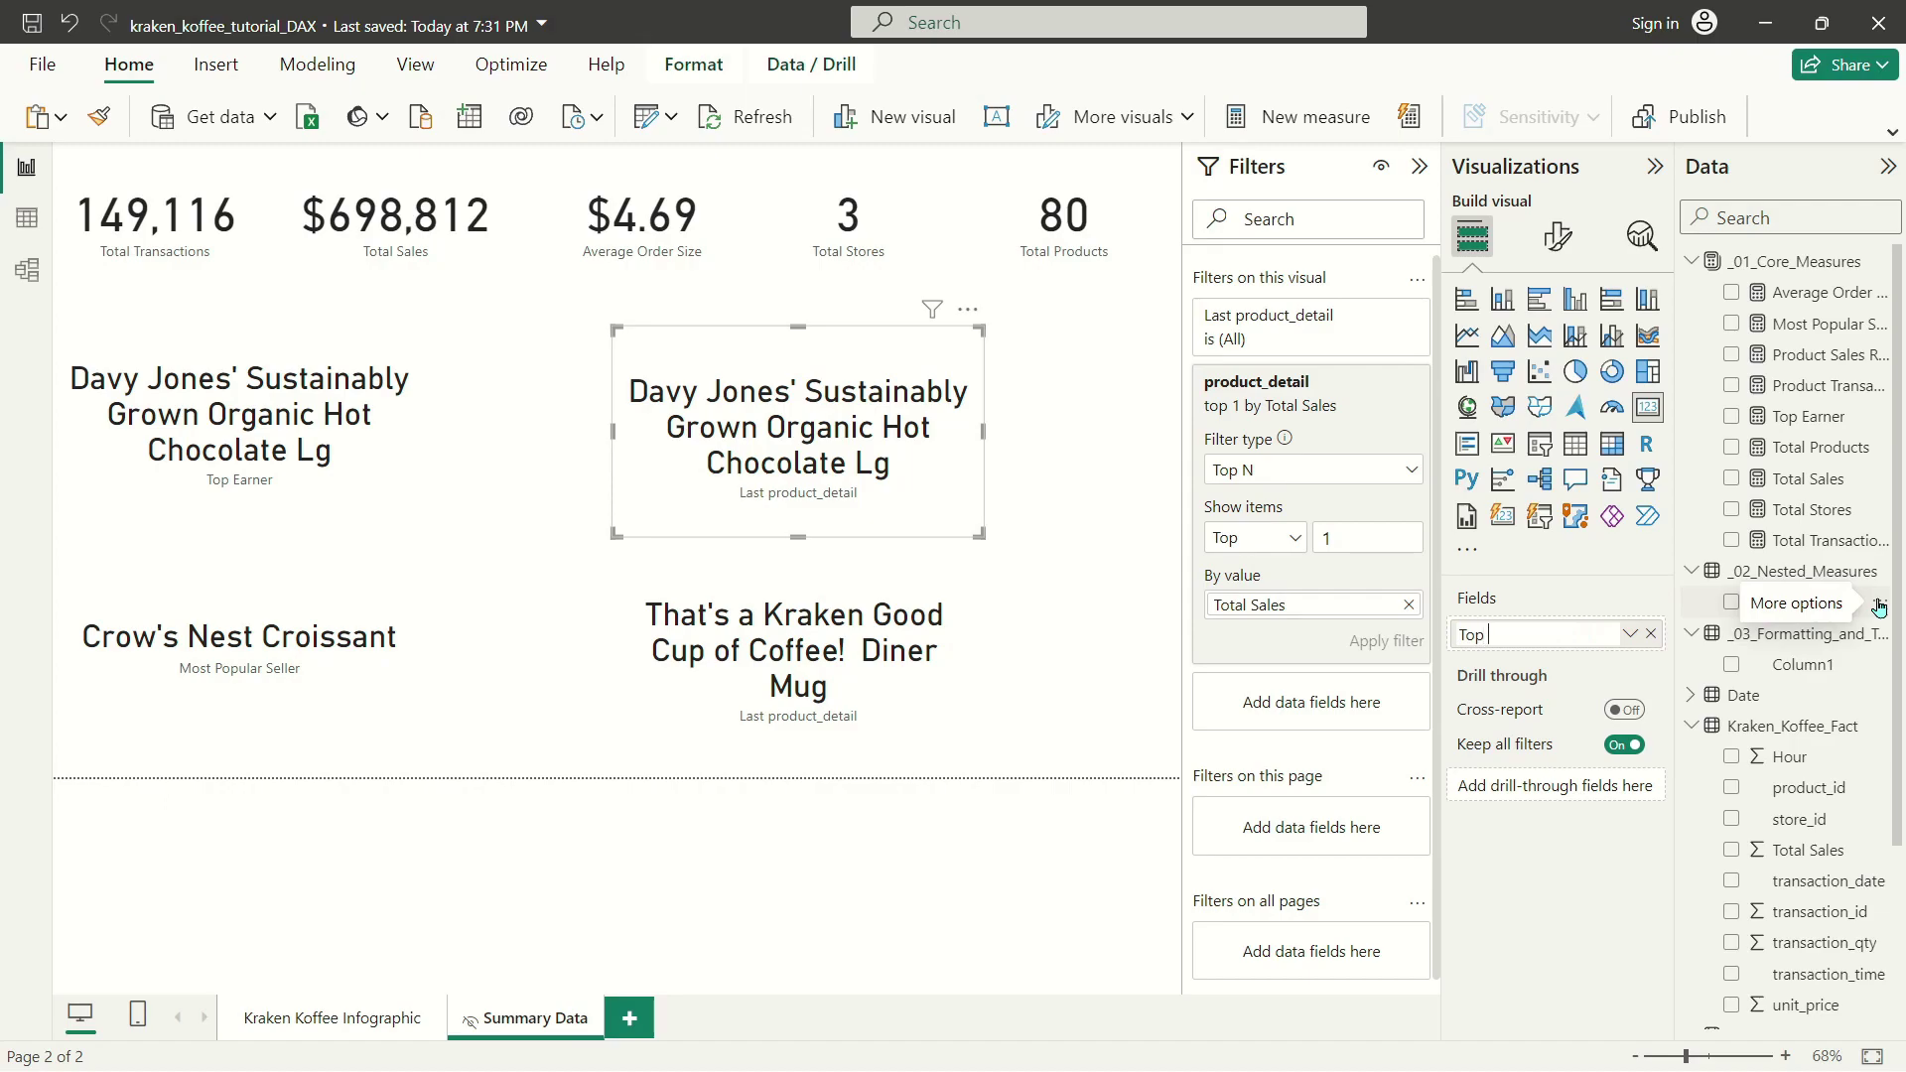
{"action": "type", "text": "Earner"}
{"action": "key", "text": "Return"}
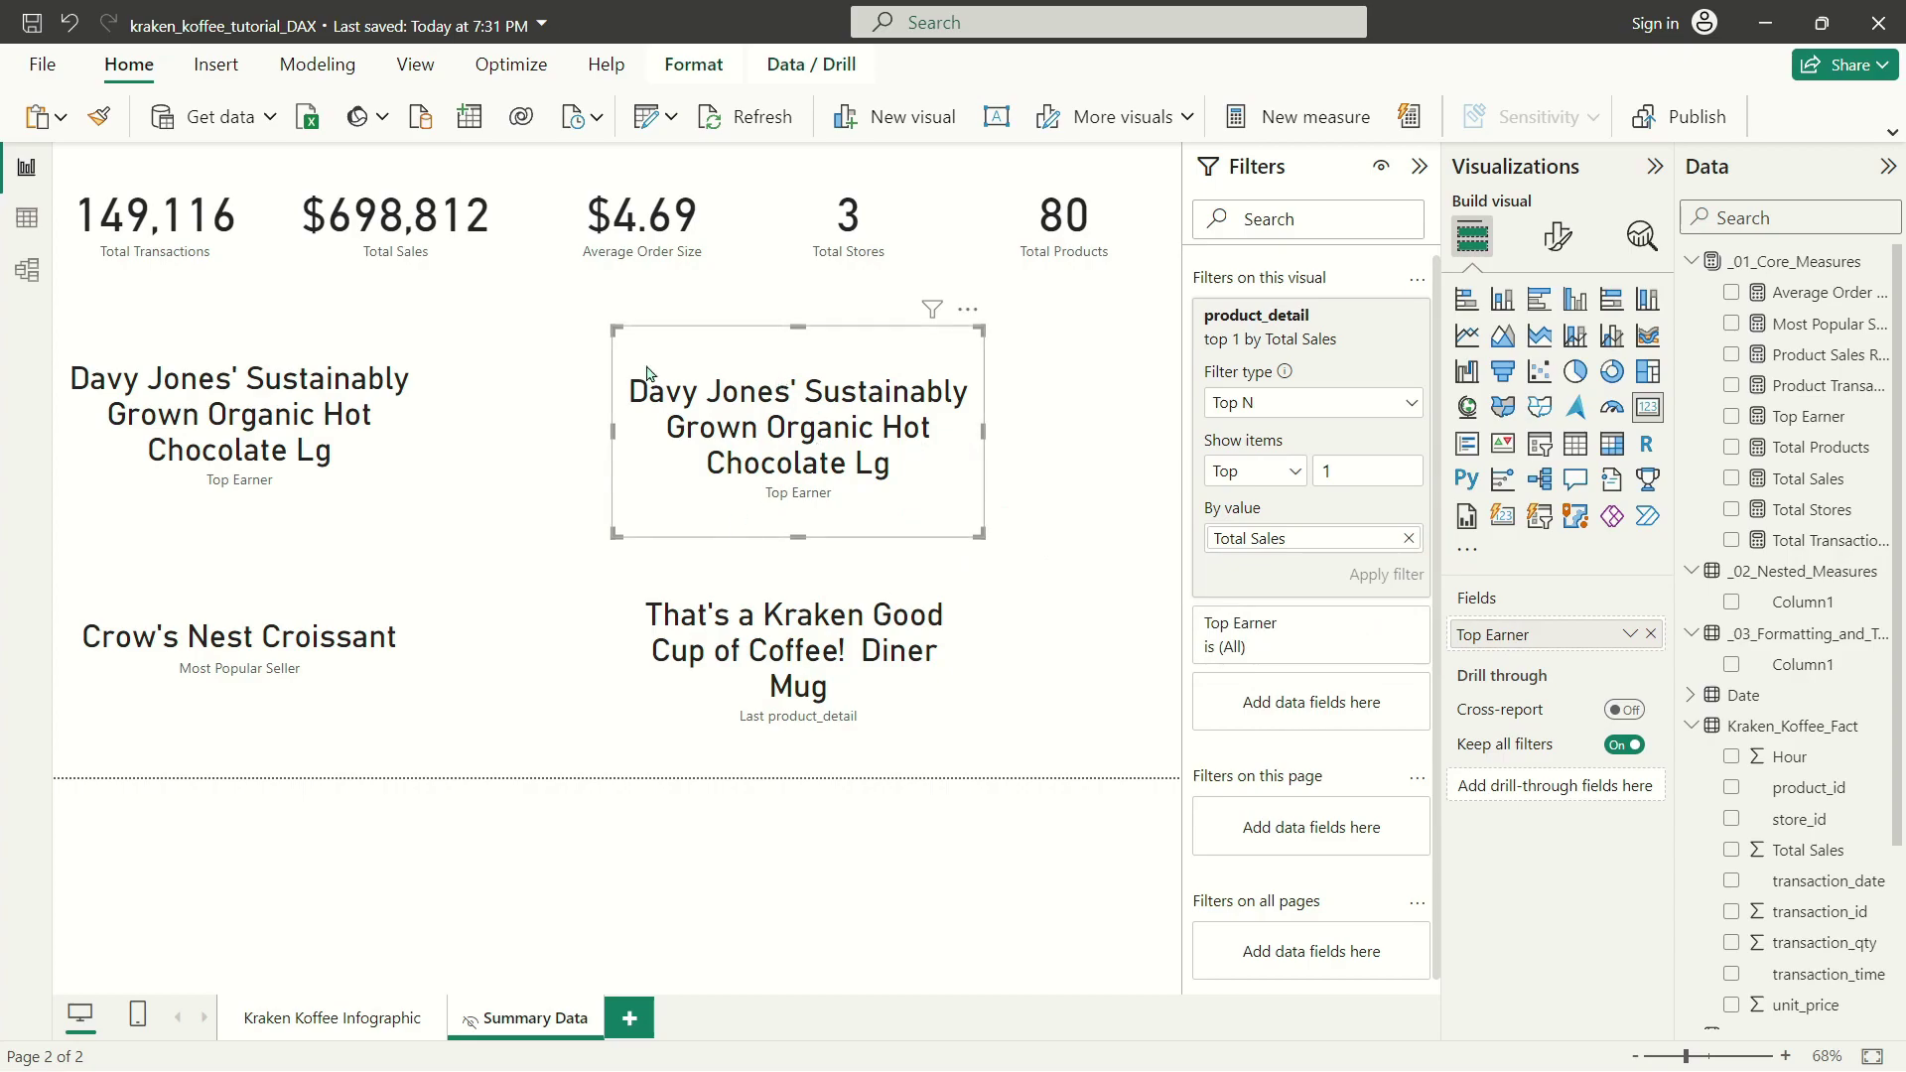
{"action": "left_click", "coordinate": [1077, 456]}
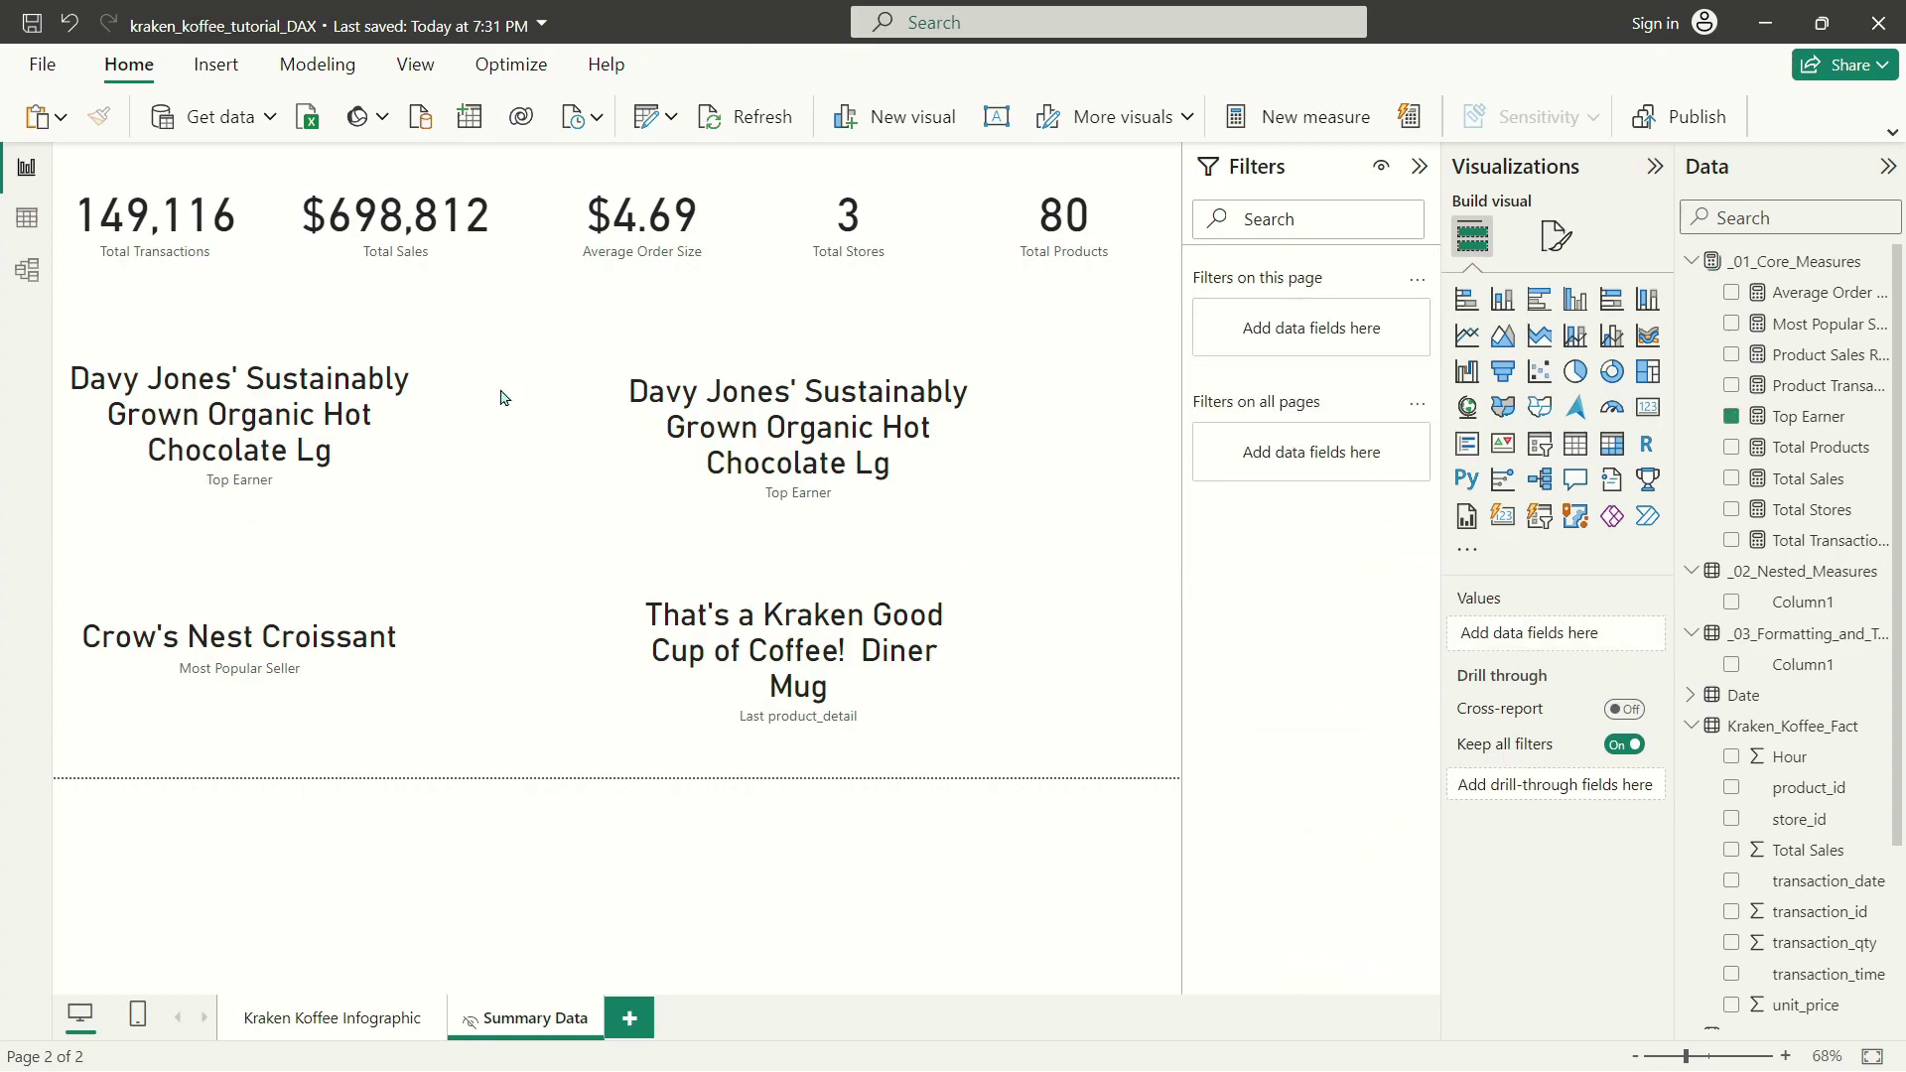
{"action": "left_click", "coordinate": [893, 737]}
{"action": "left_click", "coordinate": [692, 397]}
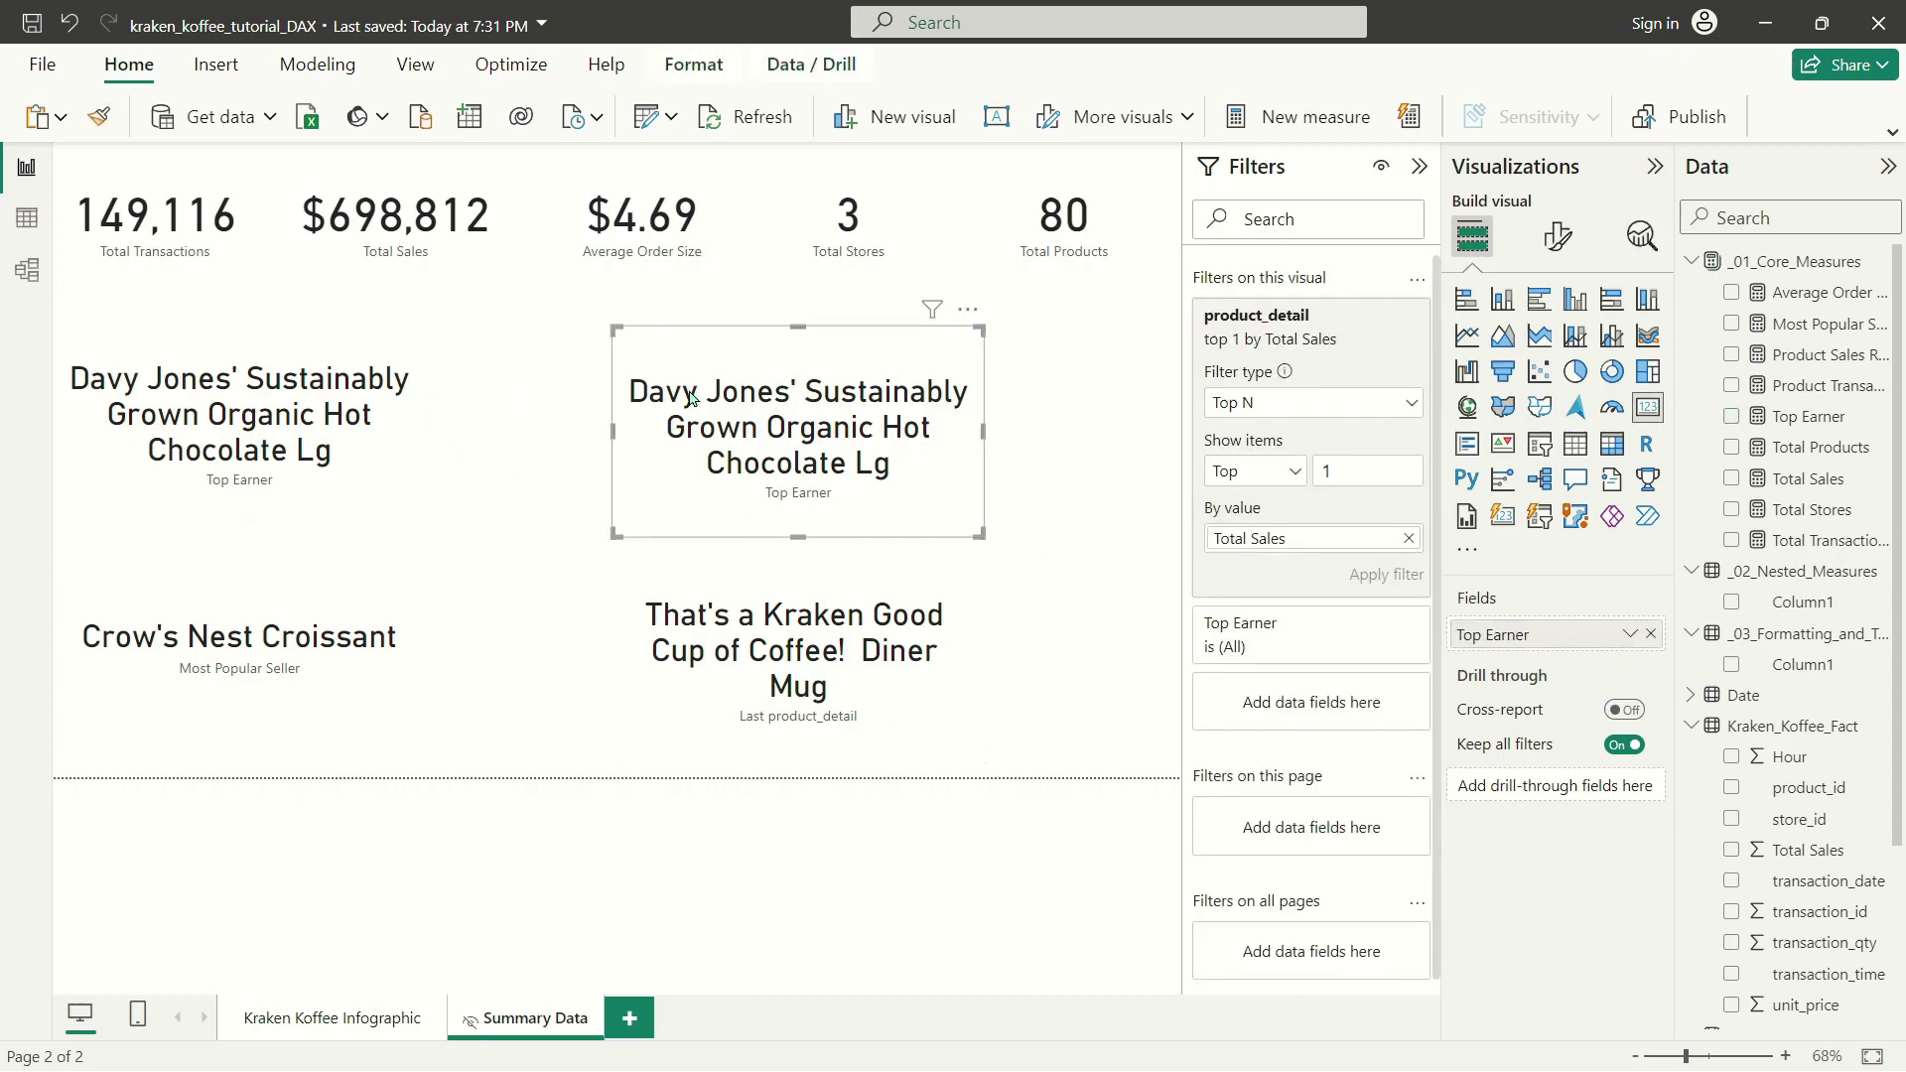
Add product_detail as a visual-level filter on the lower copied card and set its filter type to Top N.
{"action": "left_click", "coordinate": [873, 695]}
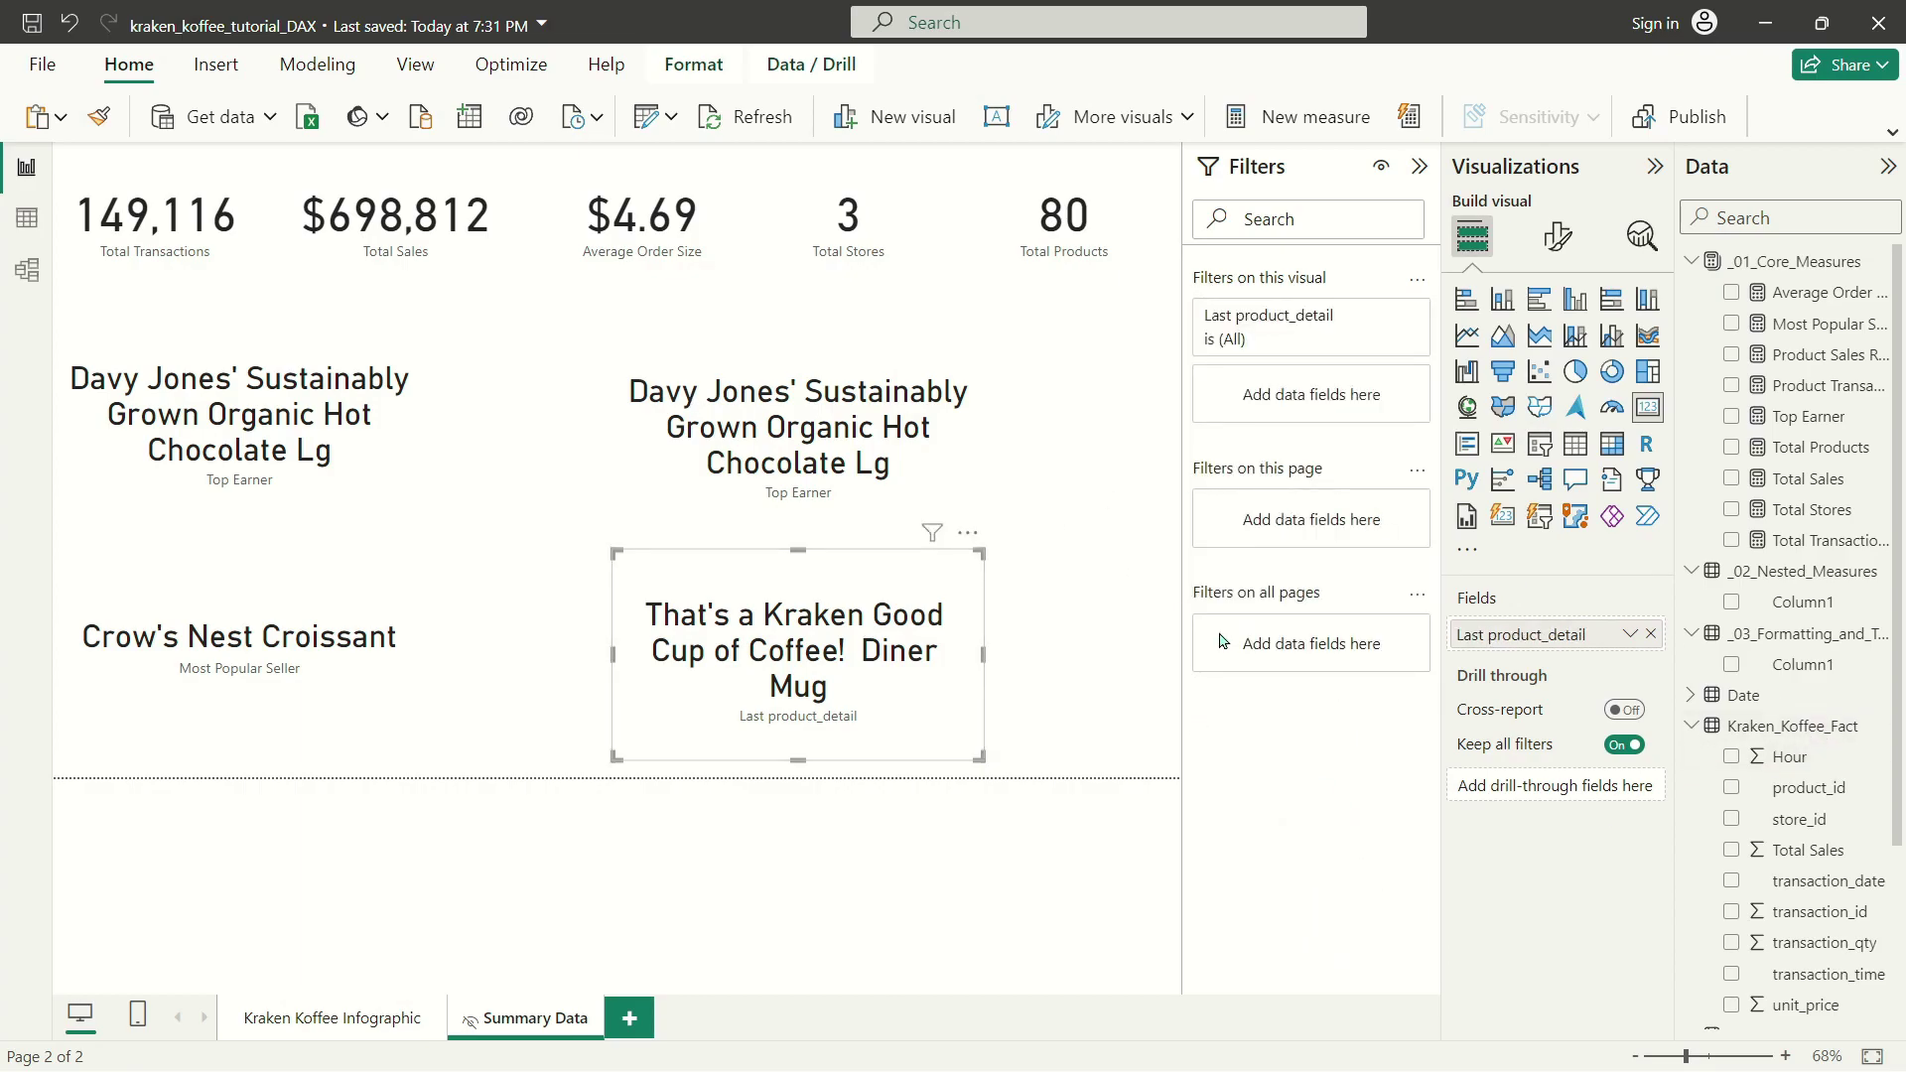
{"action": "scroll", "coordinate": [1807, 794], "scroll_direction": "down", "scroll_amount": 3}
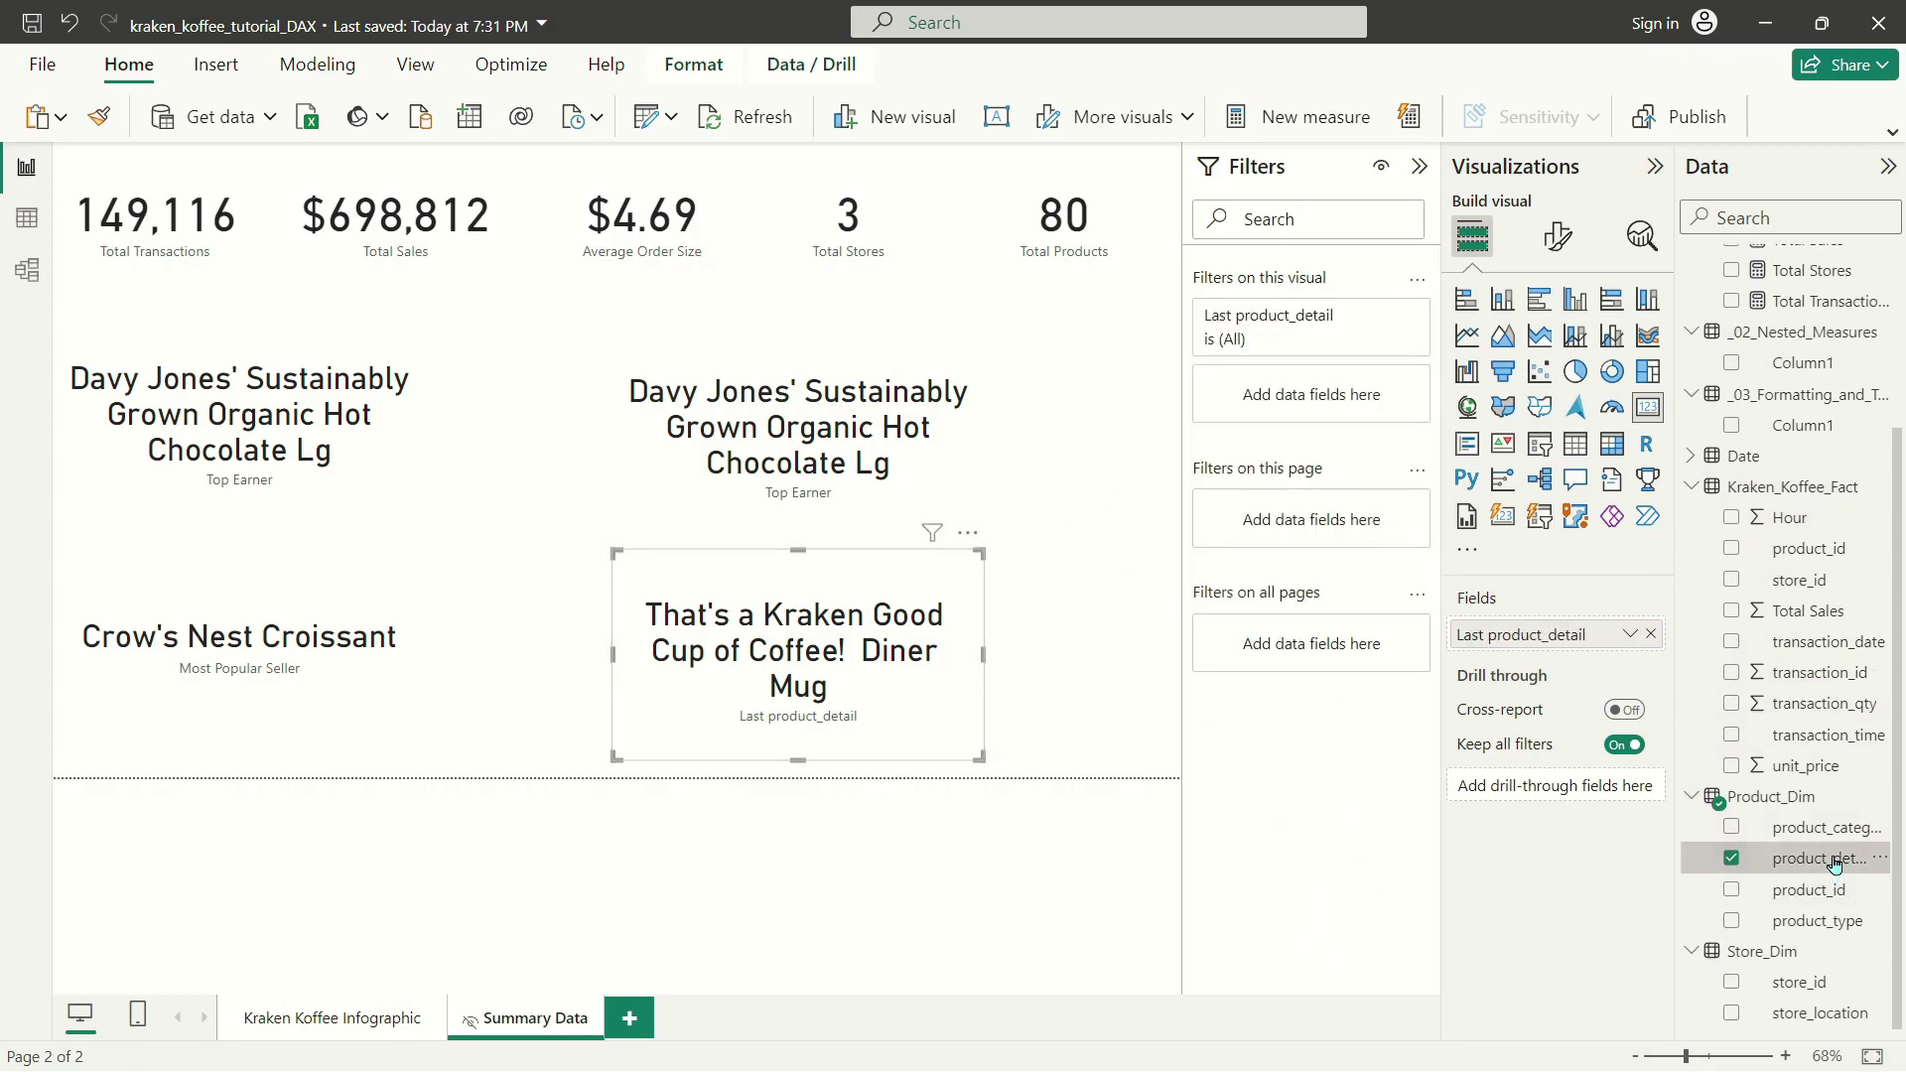
{"action": "left_click_drag", "start_coordinate": [1835, 860], "coordinate": [1312, 399]}
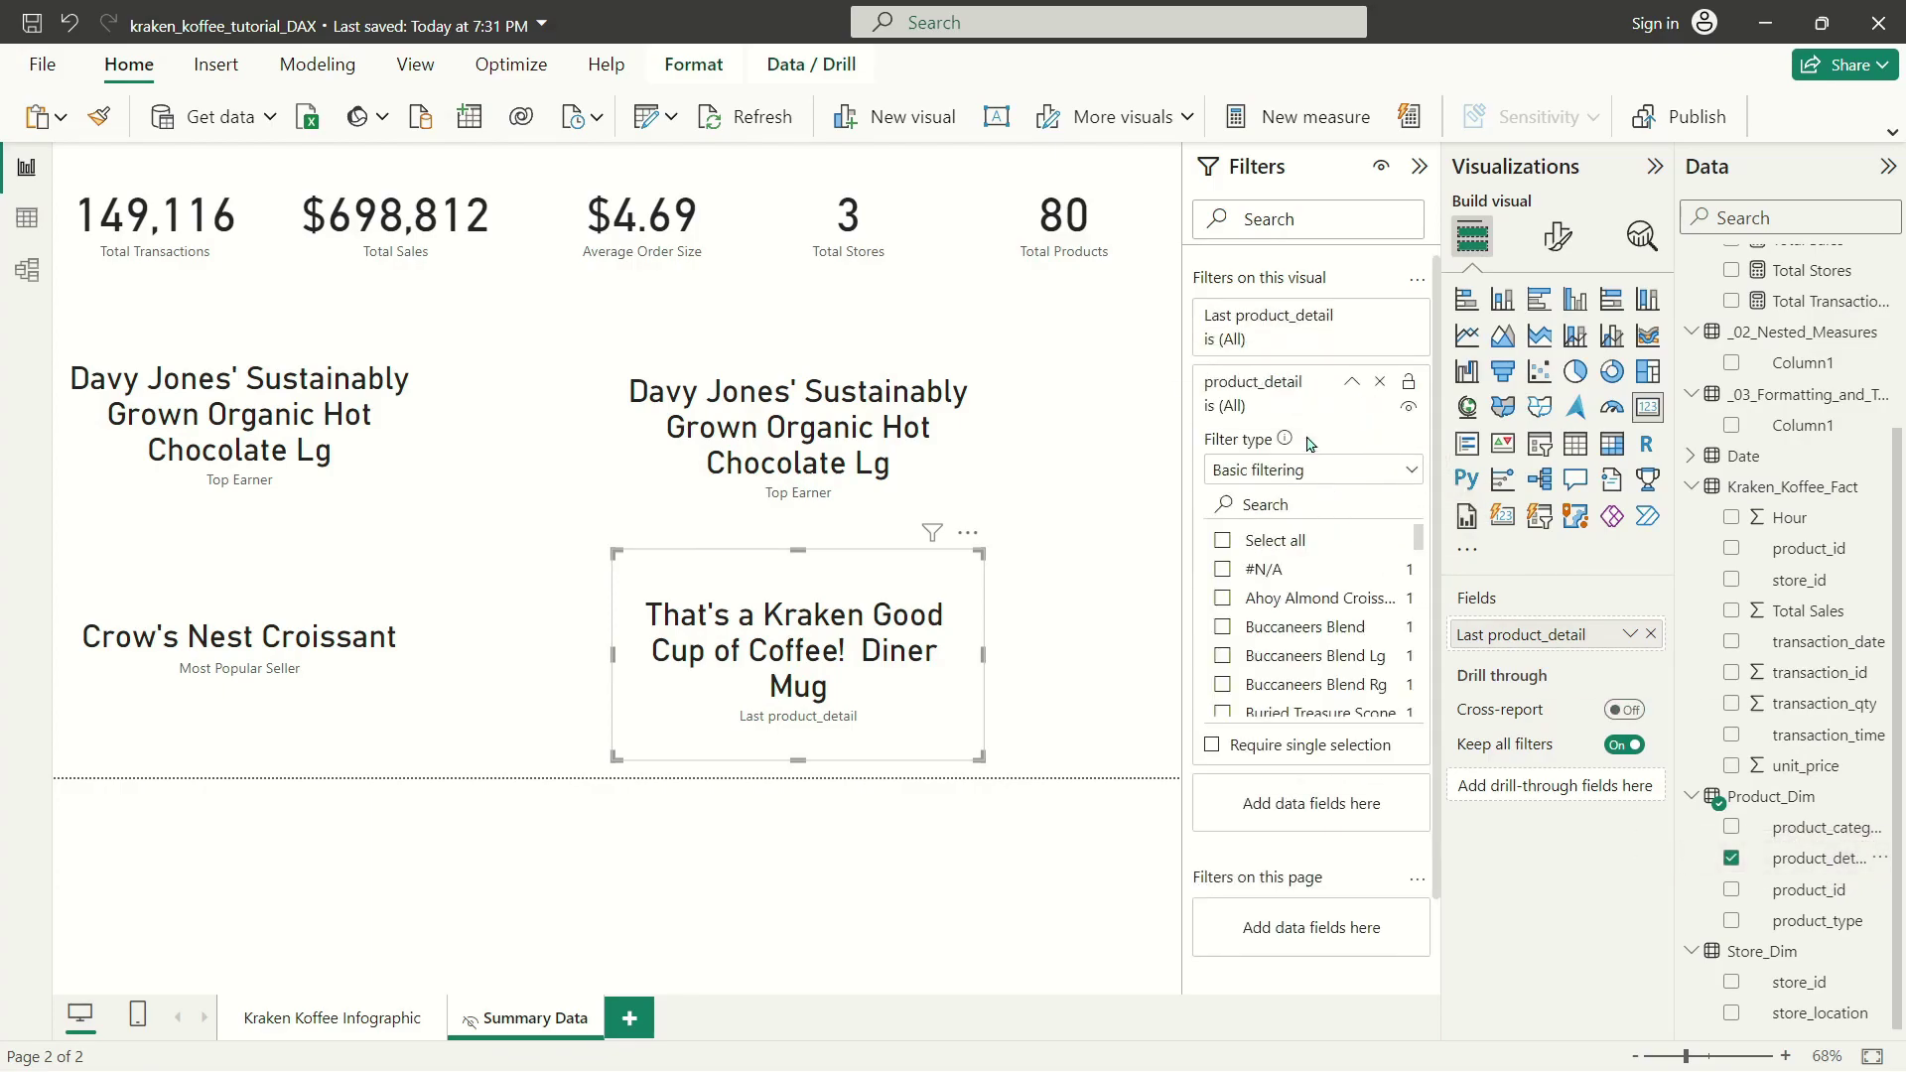
{"action": "left_click", "coordinate": [1308, 471]}
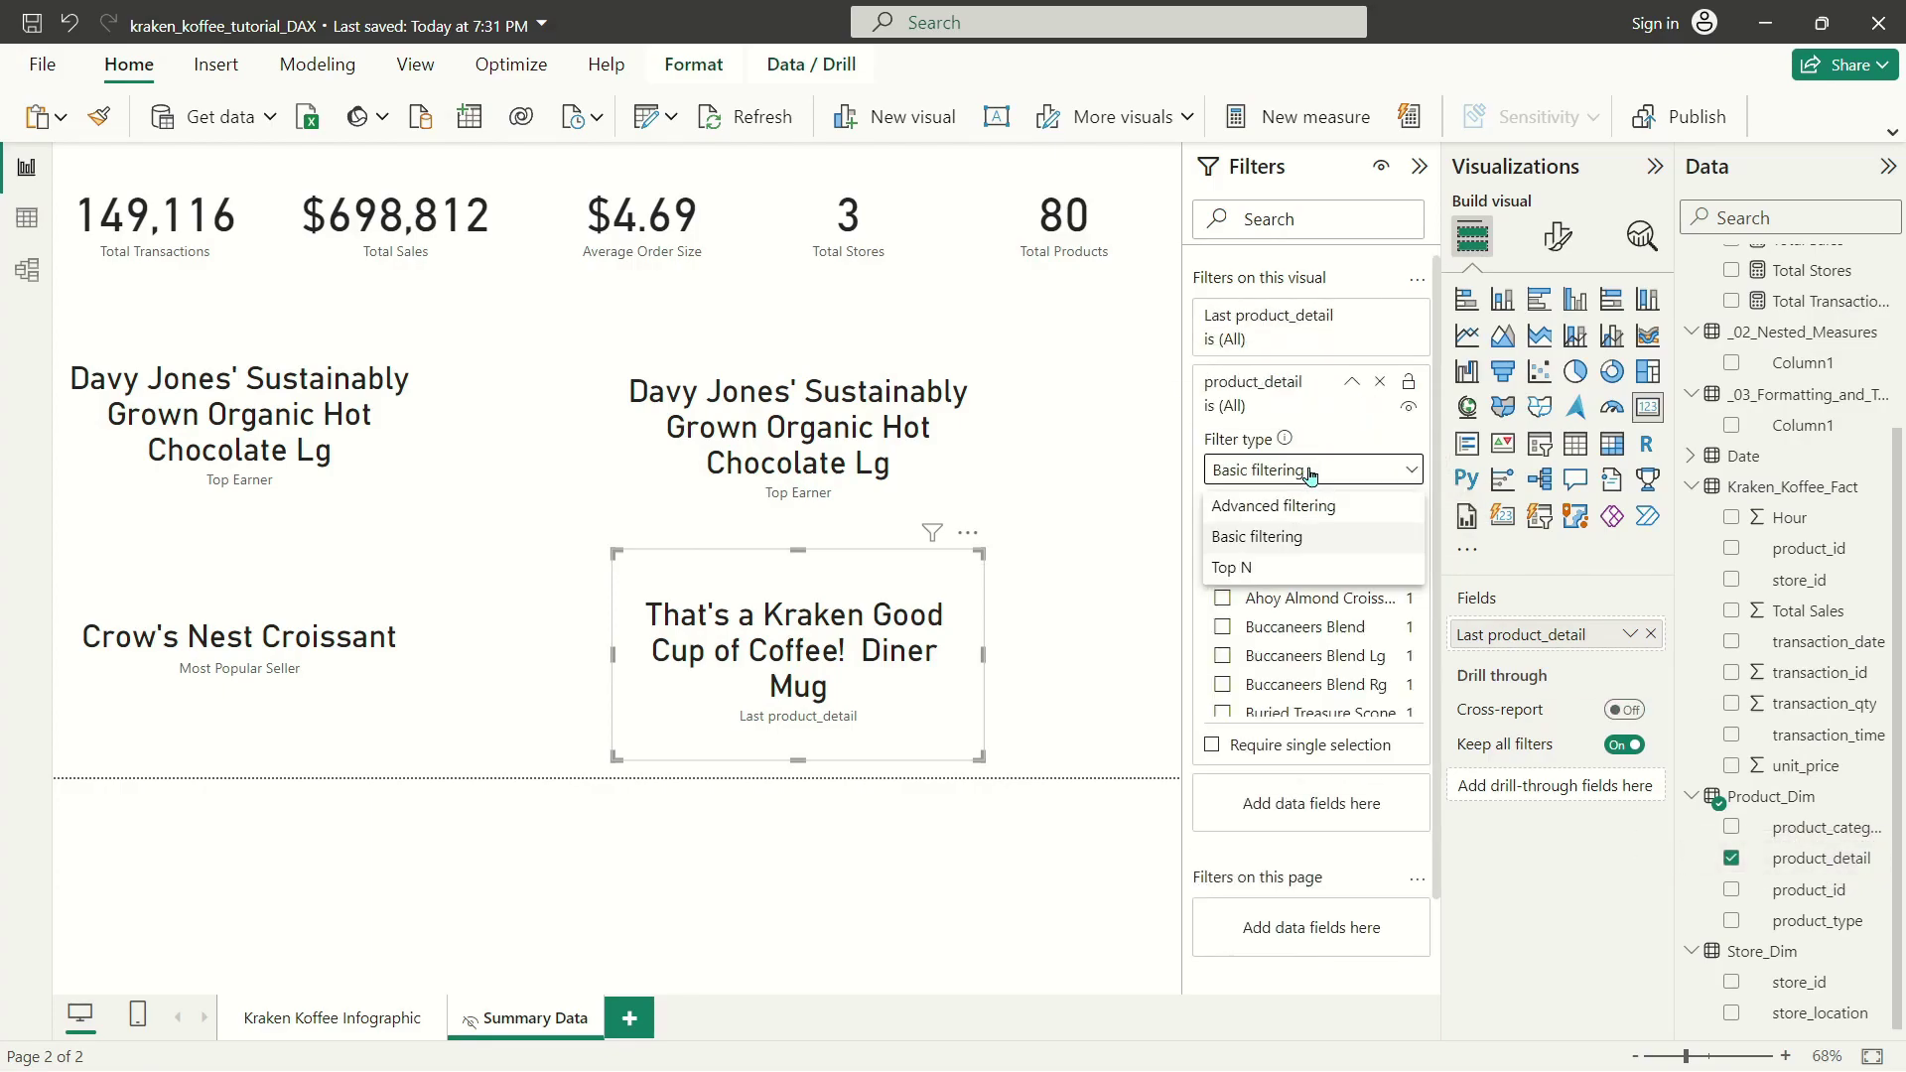
{"action": "left_click", "coordinate": [1289, 567]}
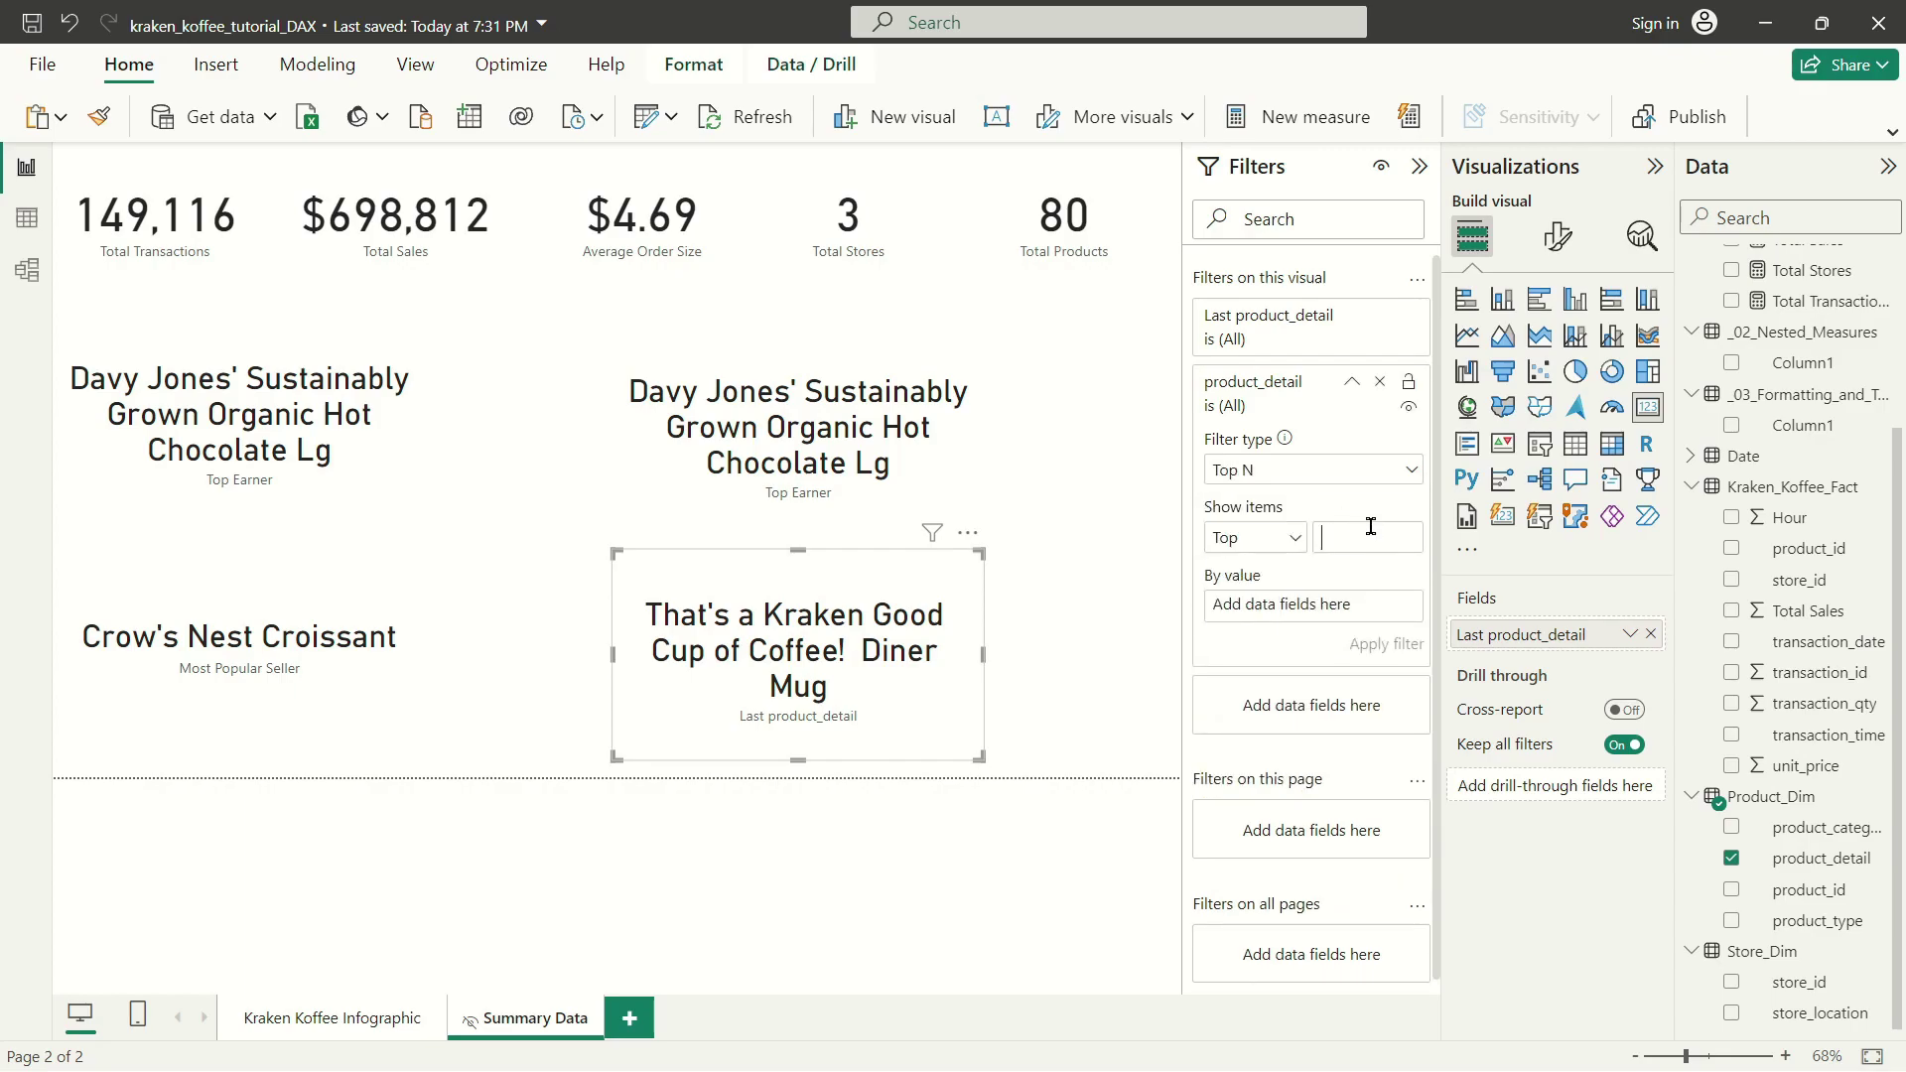
Limit the lower copied card's product_detail filter to the top 1 item by the Total Transactions measure and apply it.
{"action": "type", "text": "1"}
{"action": "scroll", "coordinate": [1859, 397], "scroll_direction": "up", "scroll_amount": 3}
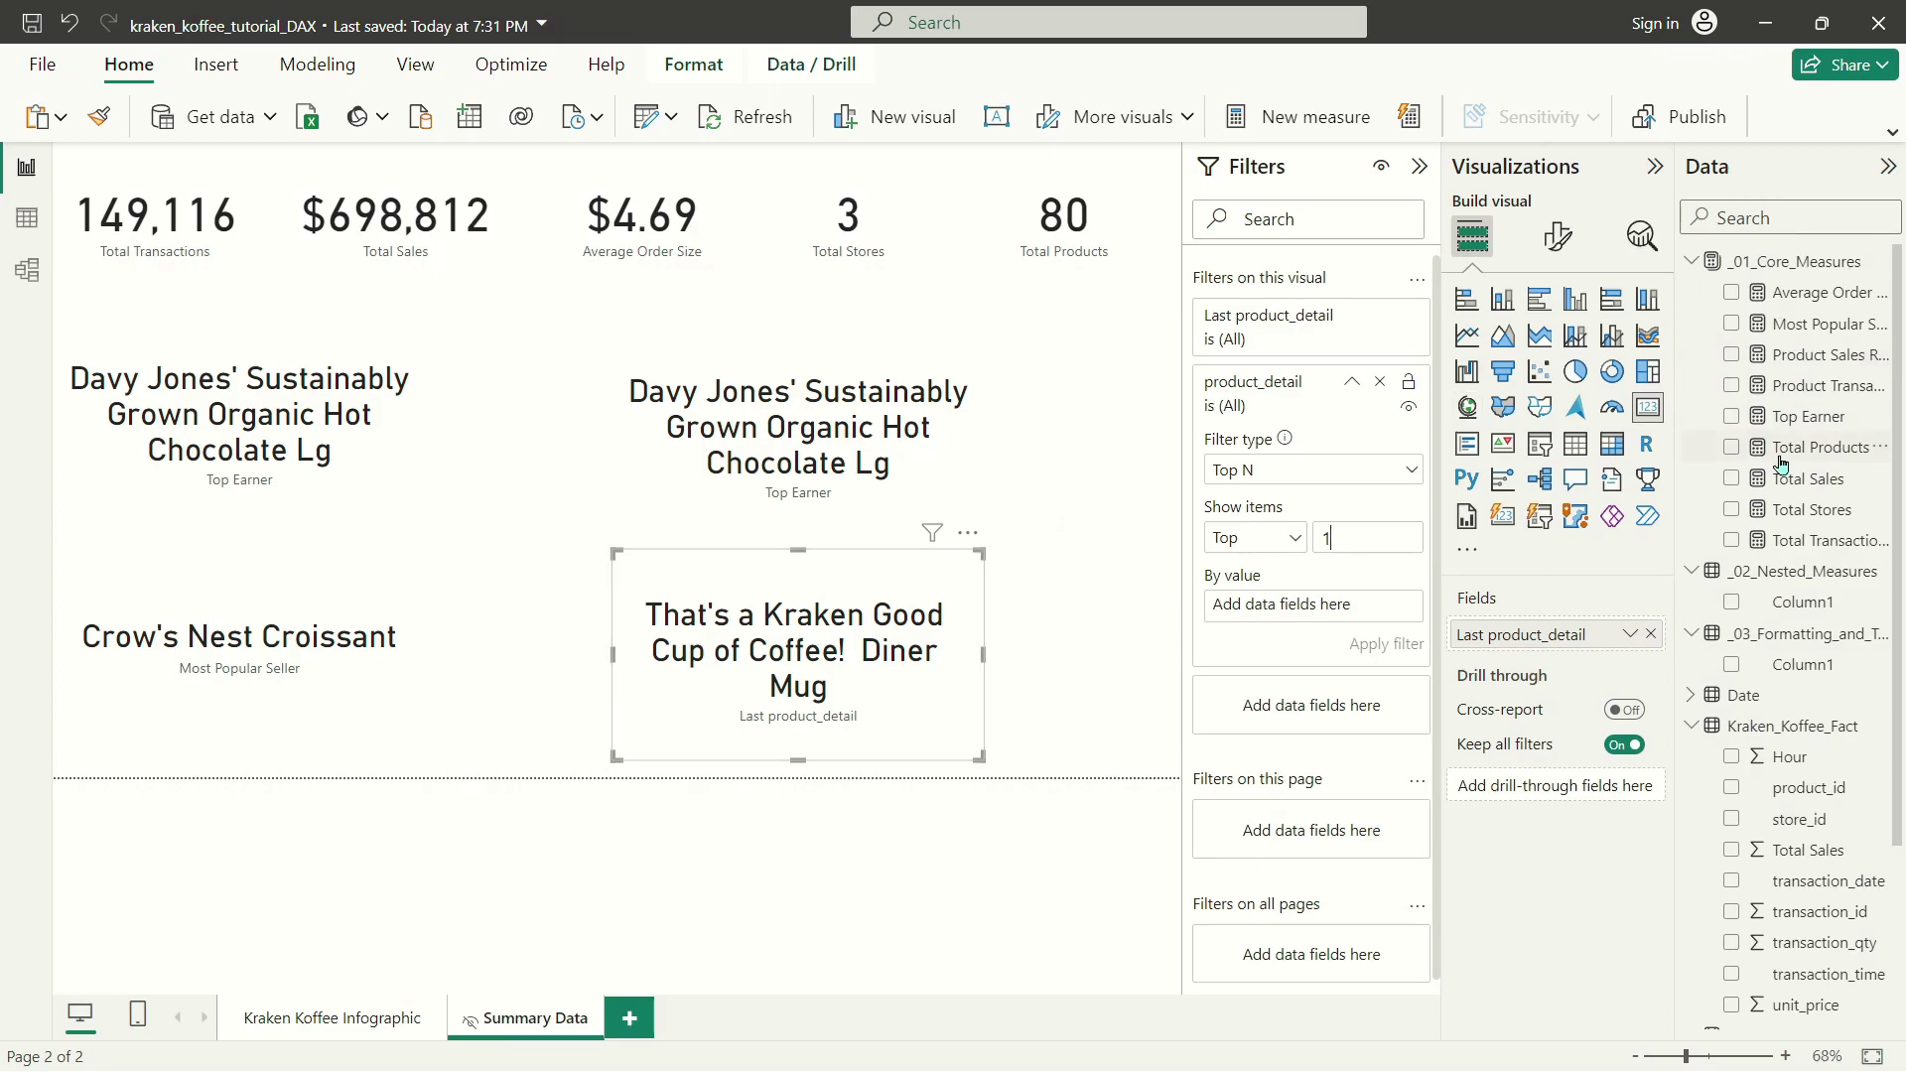
{"action": "left_click_drag", "start_coordinate": [1811, 542], "coordinate": [1320, 605]}
{"action": "left_click", "coordinate": [1387, 641]}
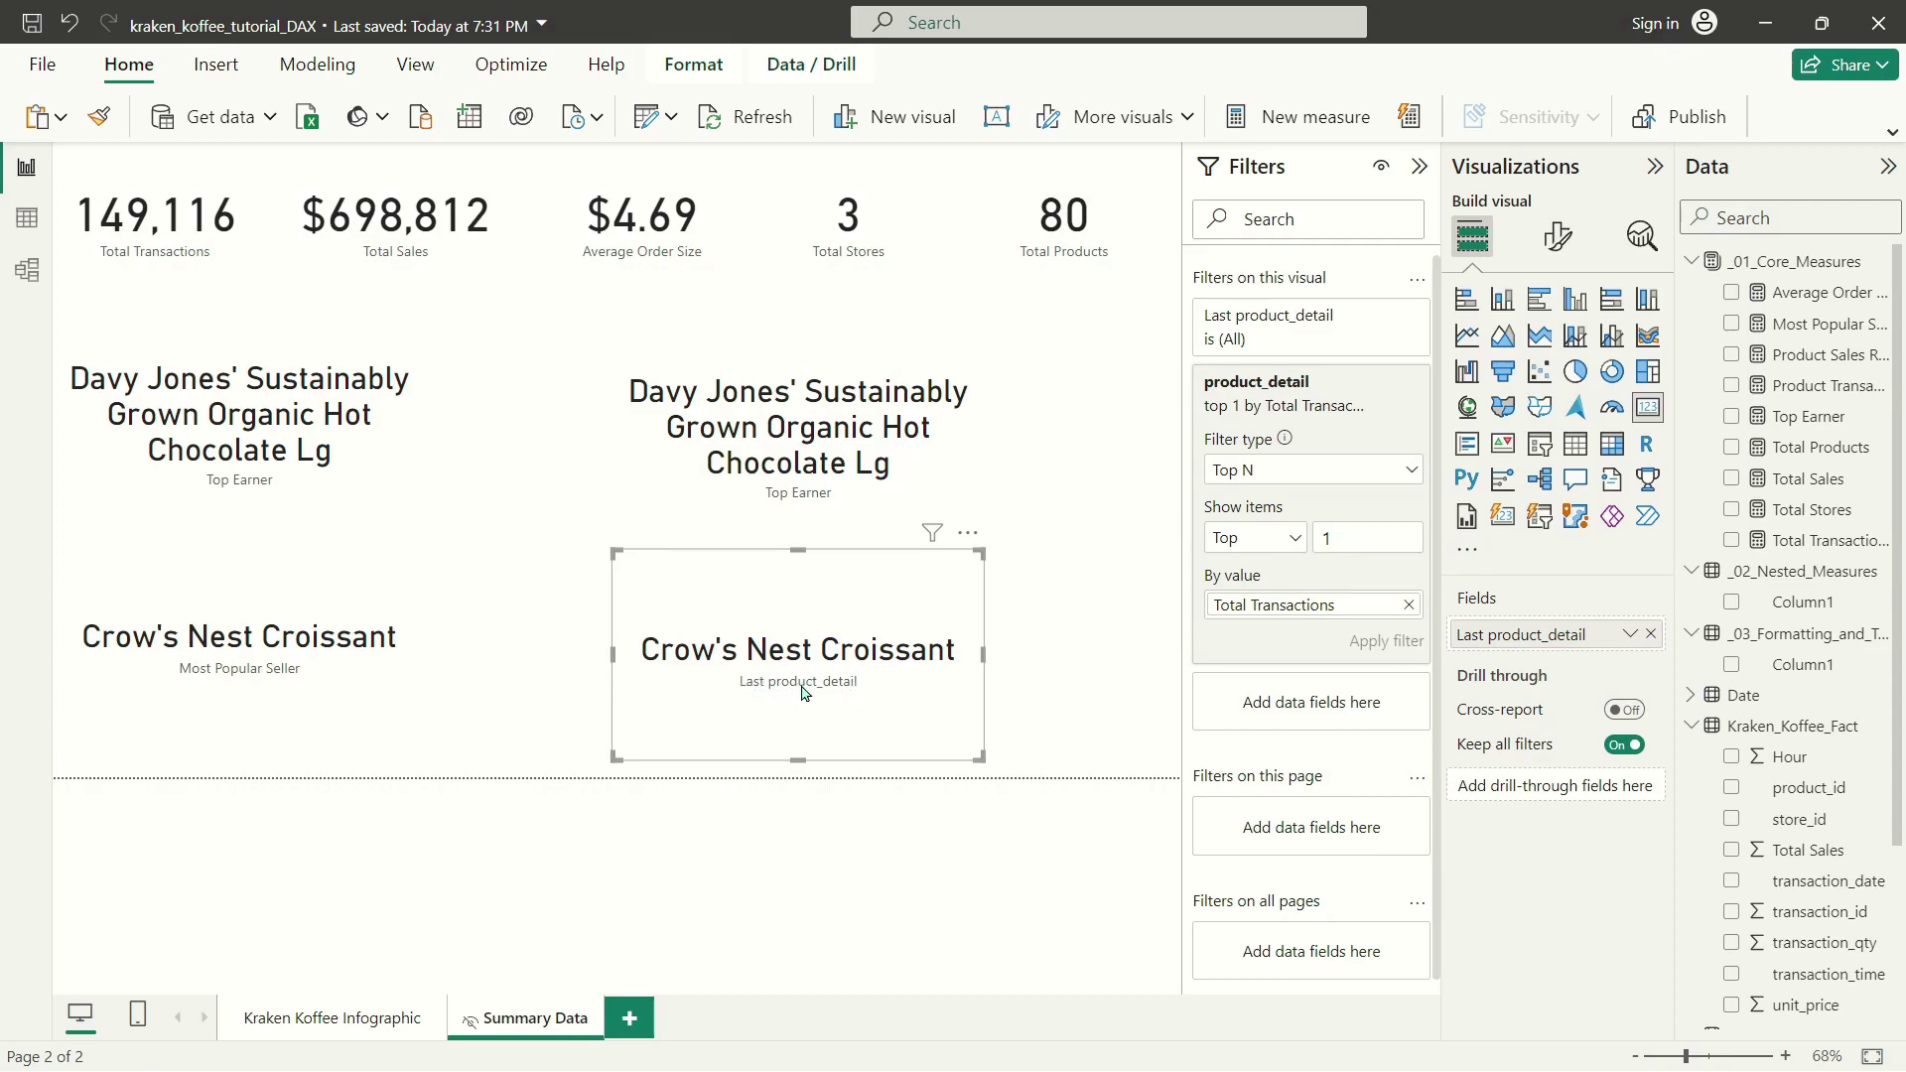
Rename the product_detail field in the lower copied card to Most Popular Seller.
{"action": "double_click", "coordinate": [1578, 635]}
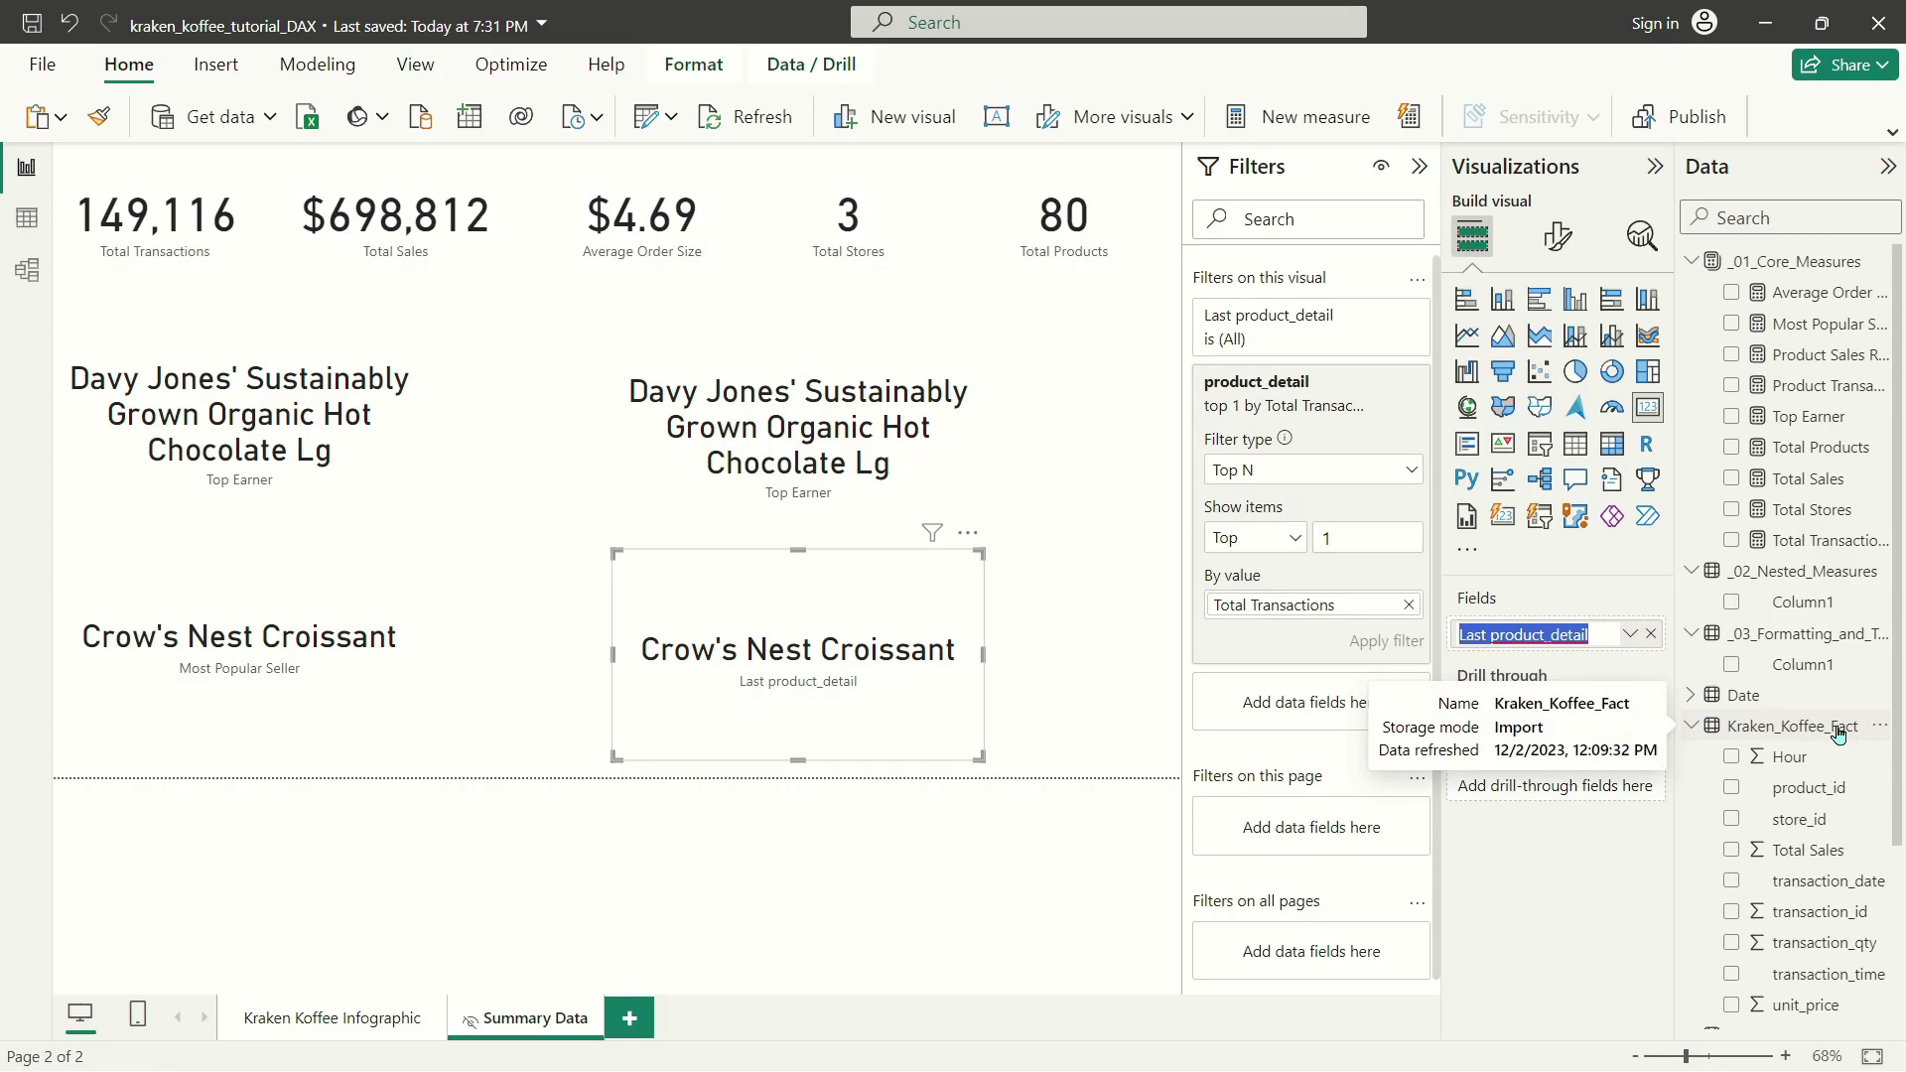
{"action": "type", "text": "M"}
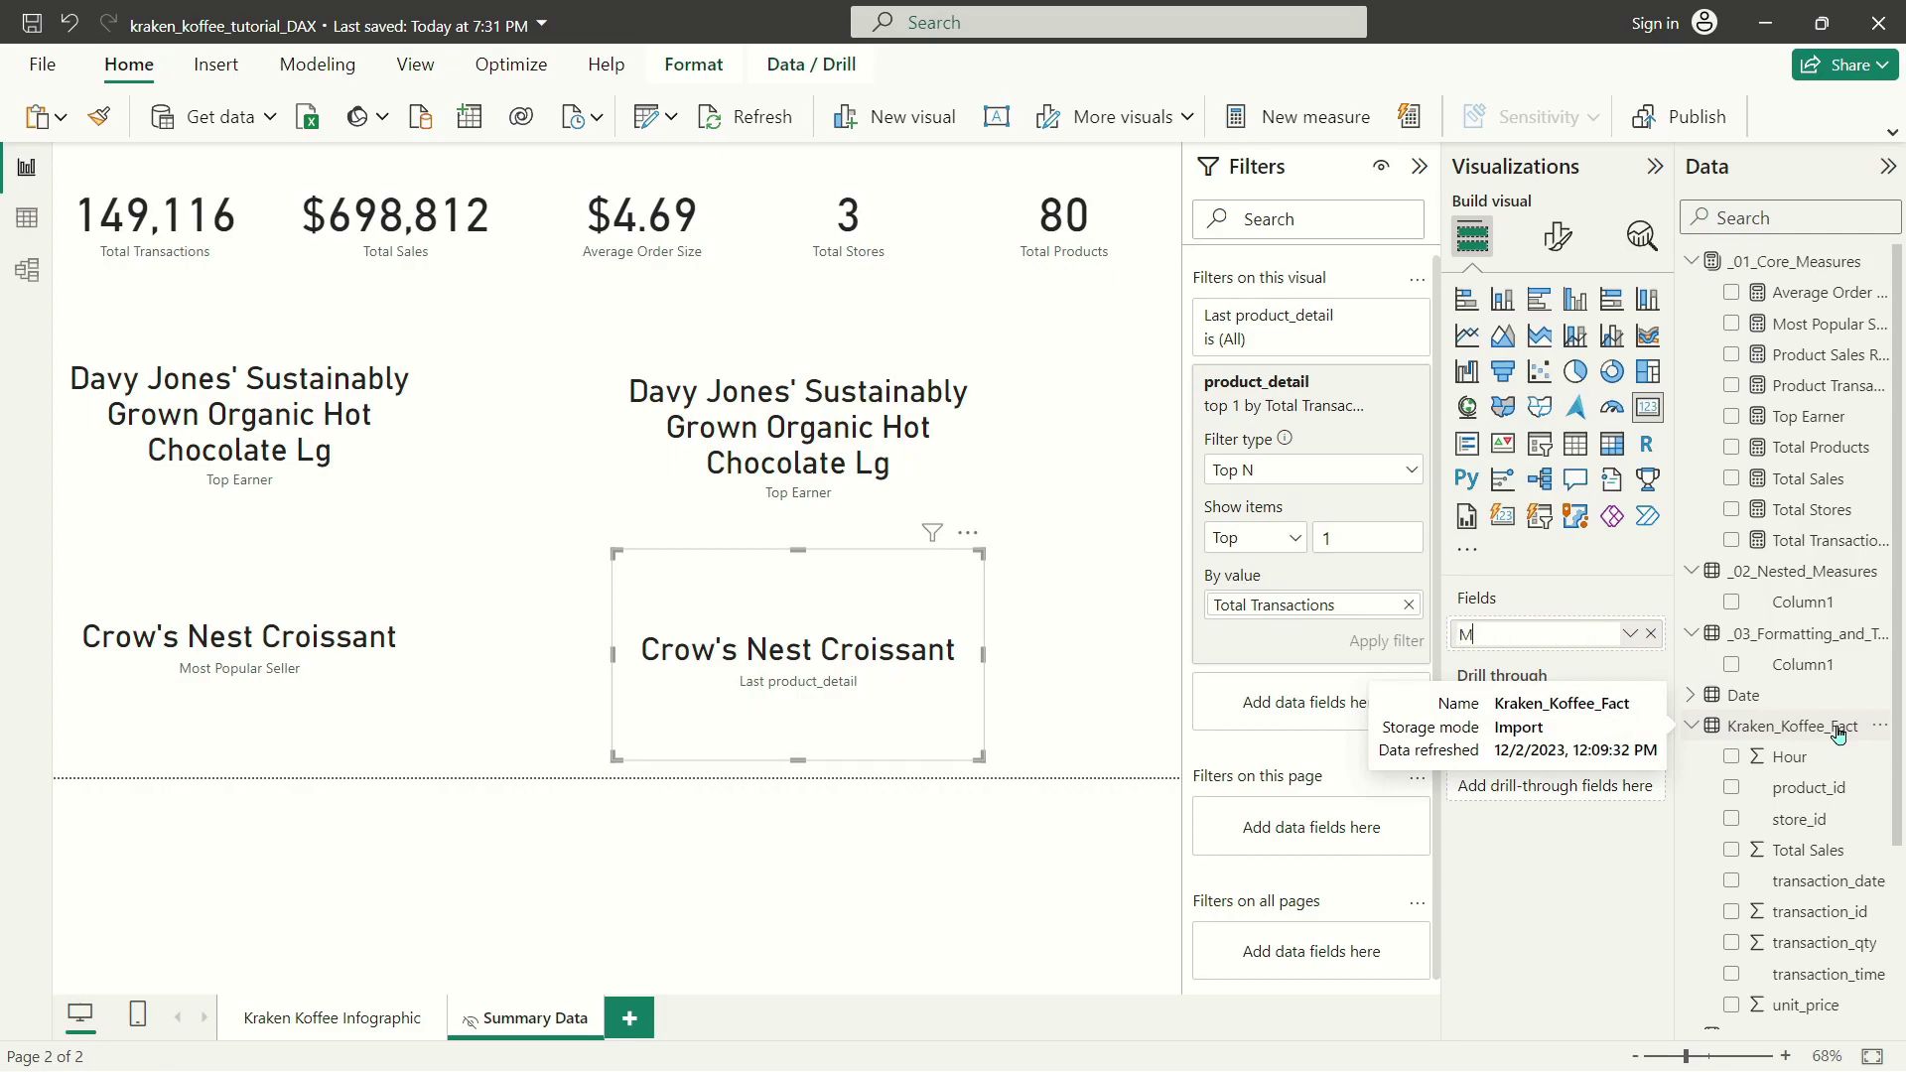
{"action": "type", "text": "ost Popular Seller"}
{"action": "key", "text": "Return"}
{"action": "left_click", "coordinate": [1041, 563]}
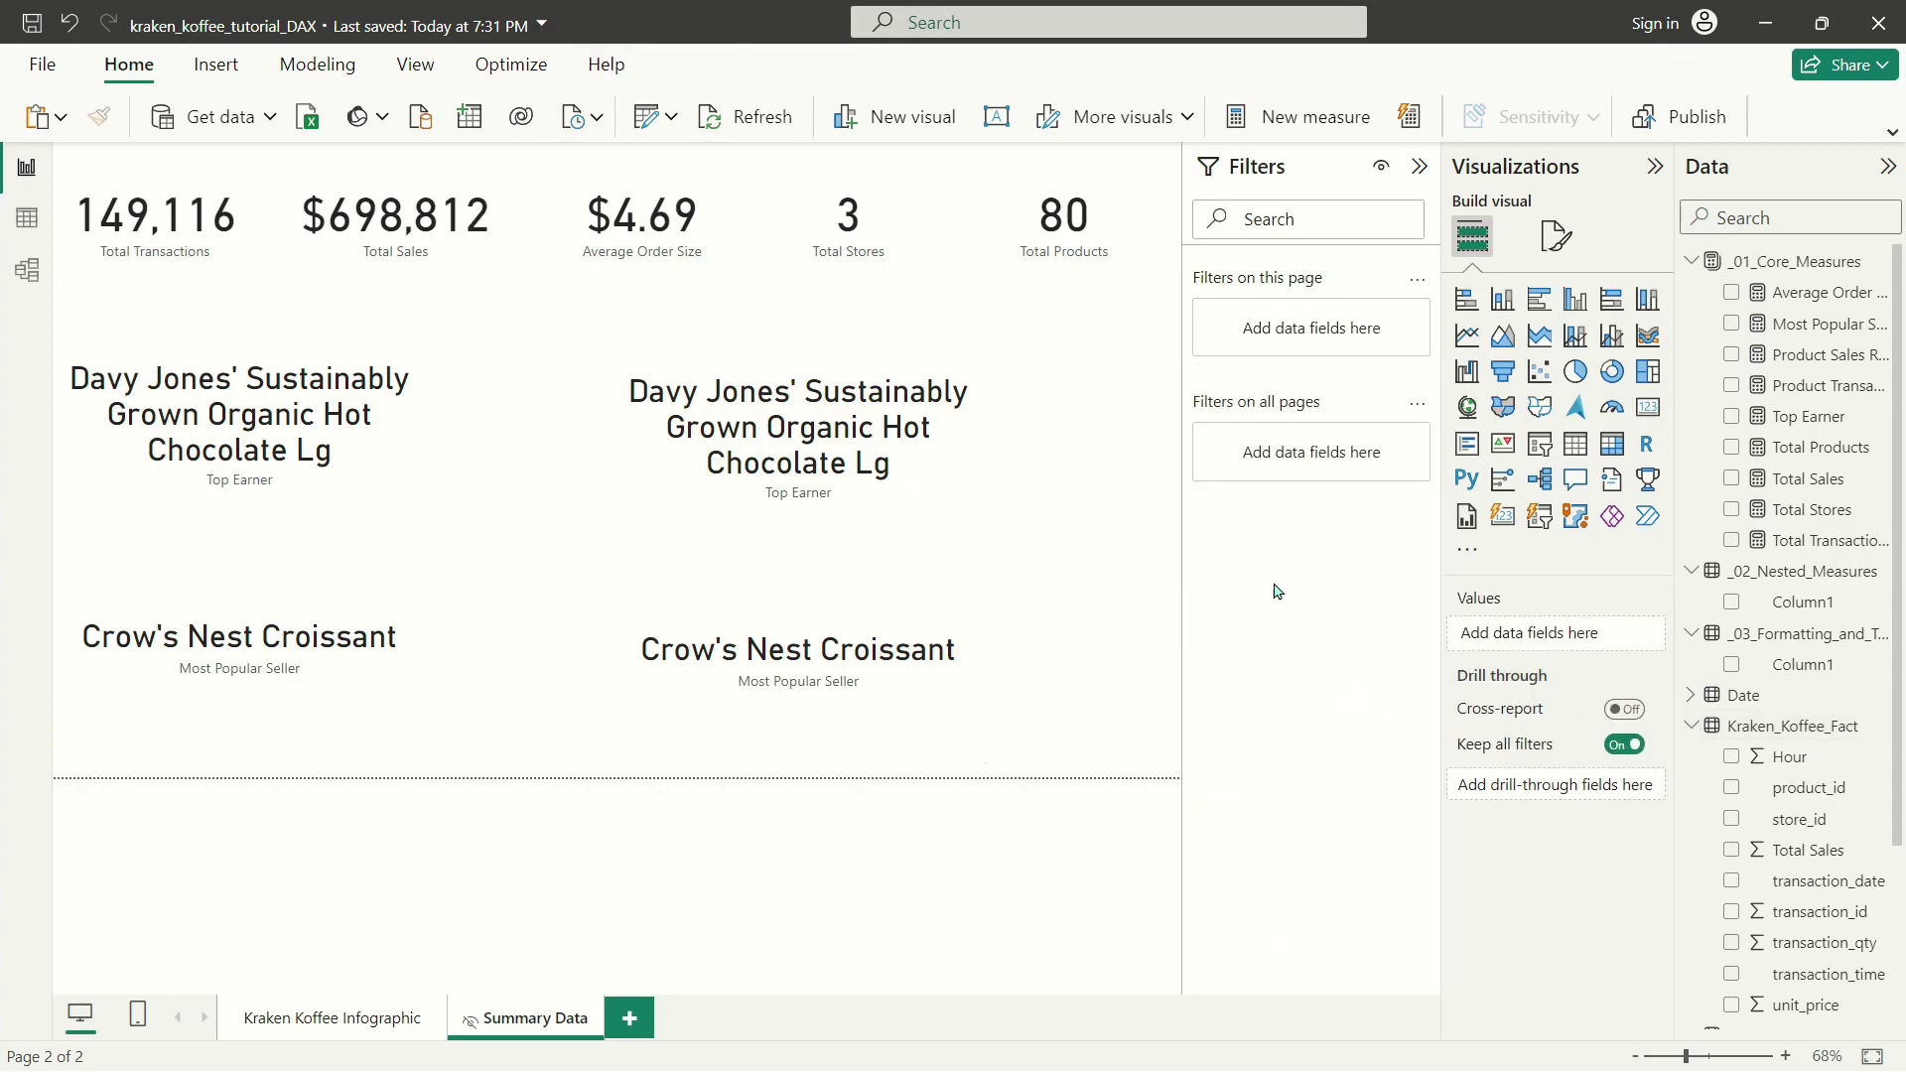